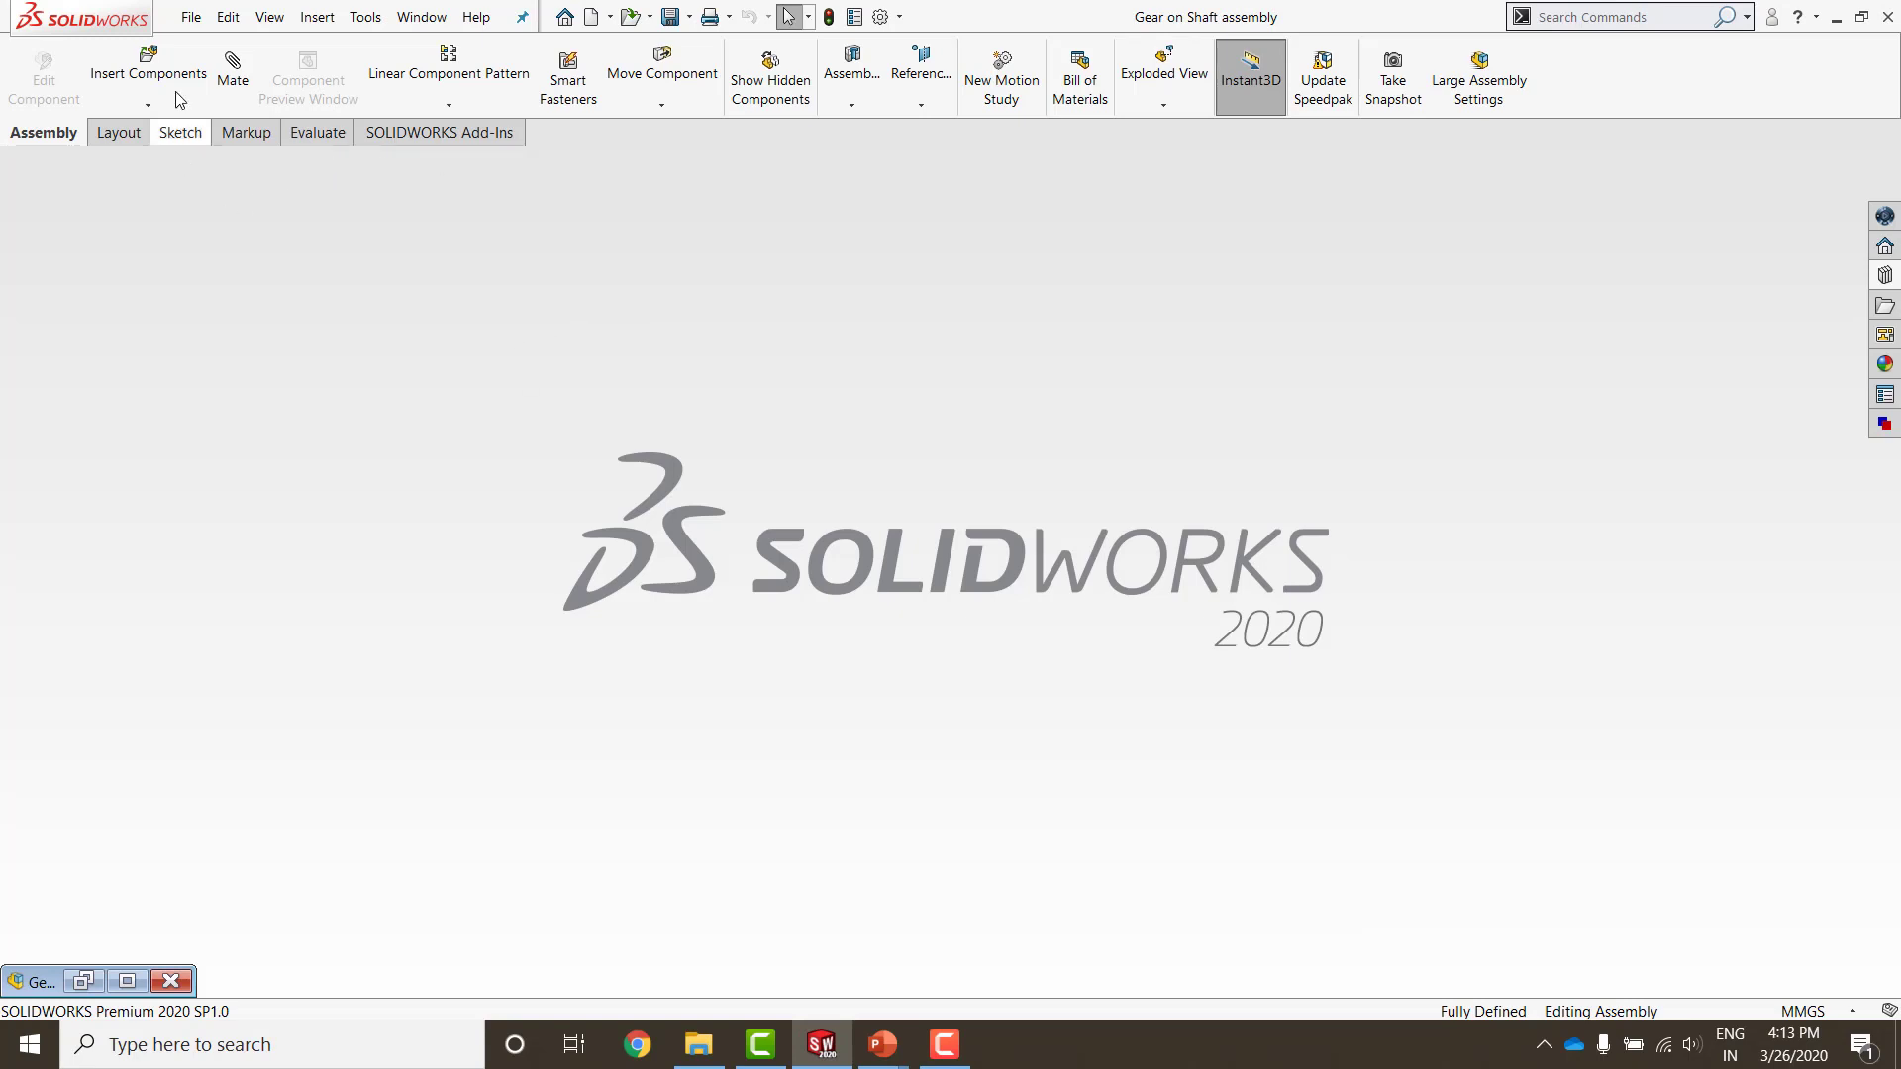
Step: Create a new blank Part1 document and confirm MMGS (millimetre, gram, second) units
left_click(191, 17)
left_click(231, 51)
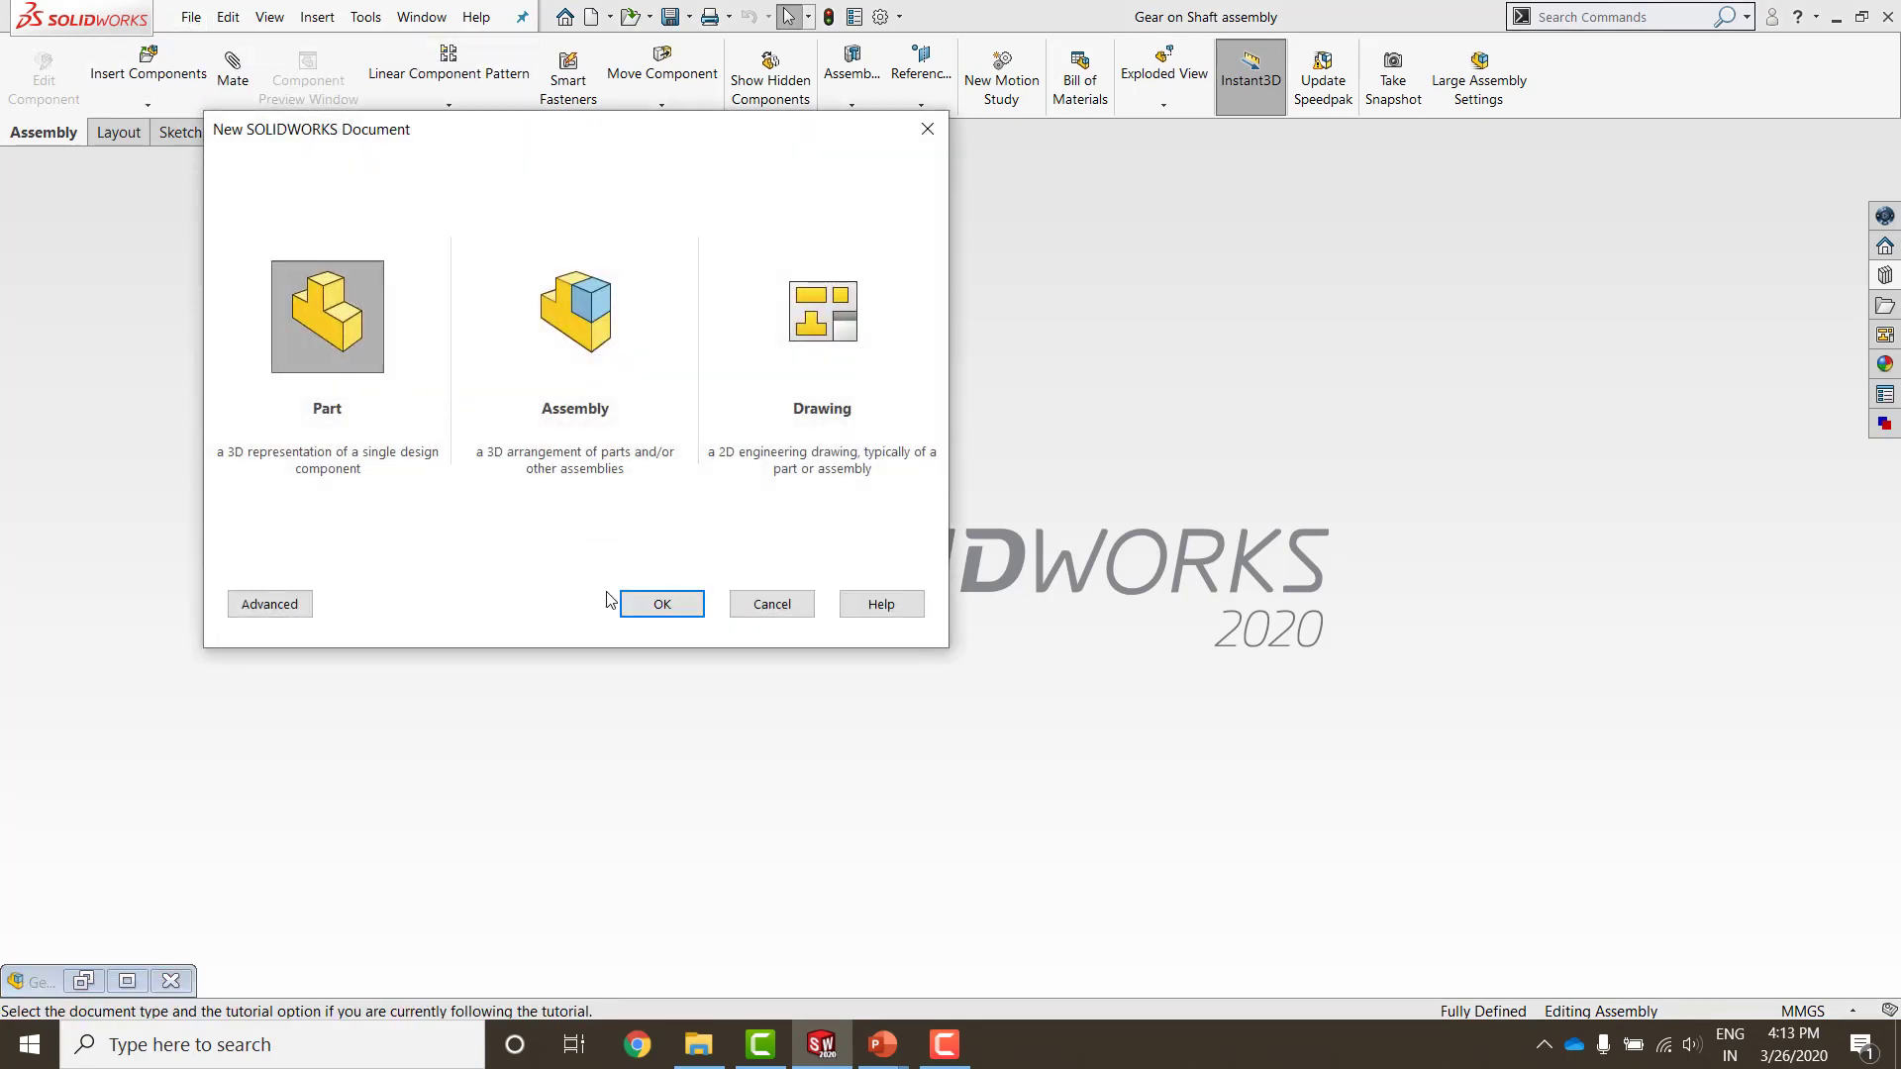
left_click(662, 604)
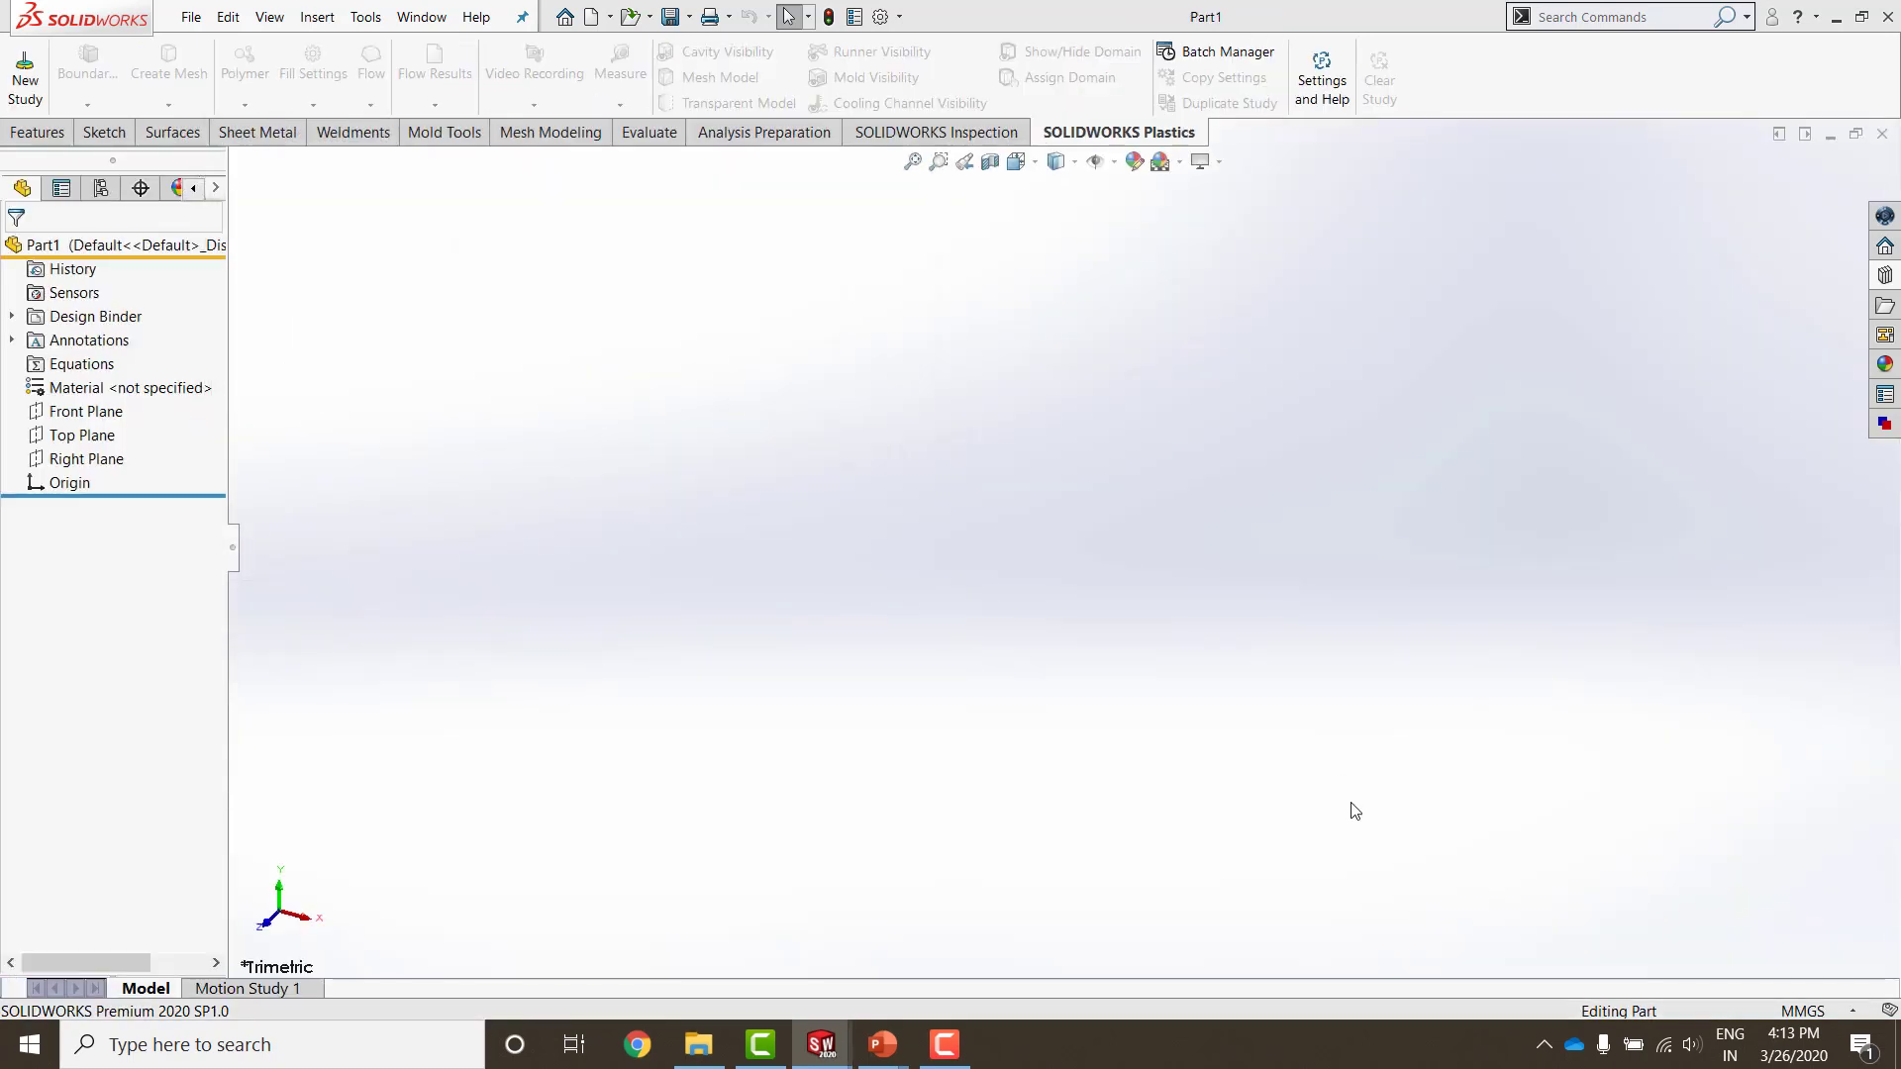
left_click(1810, 1011)
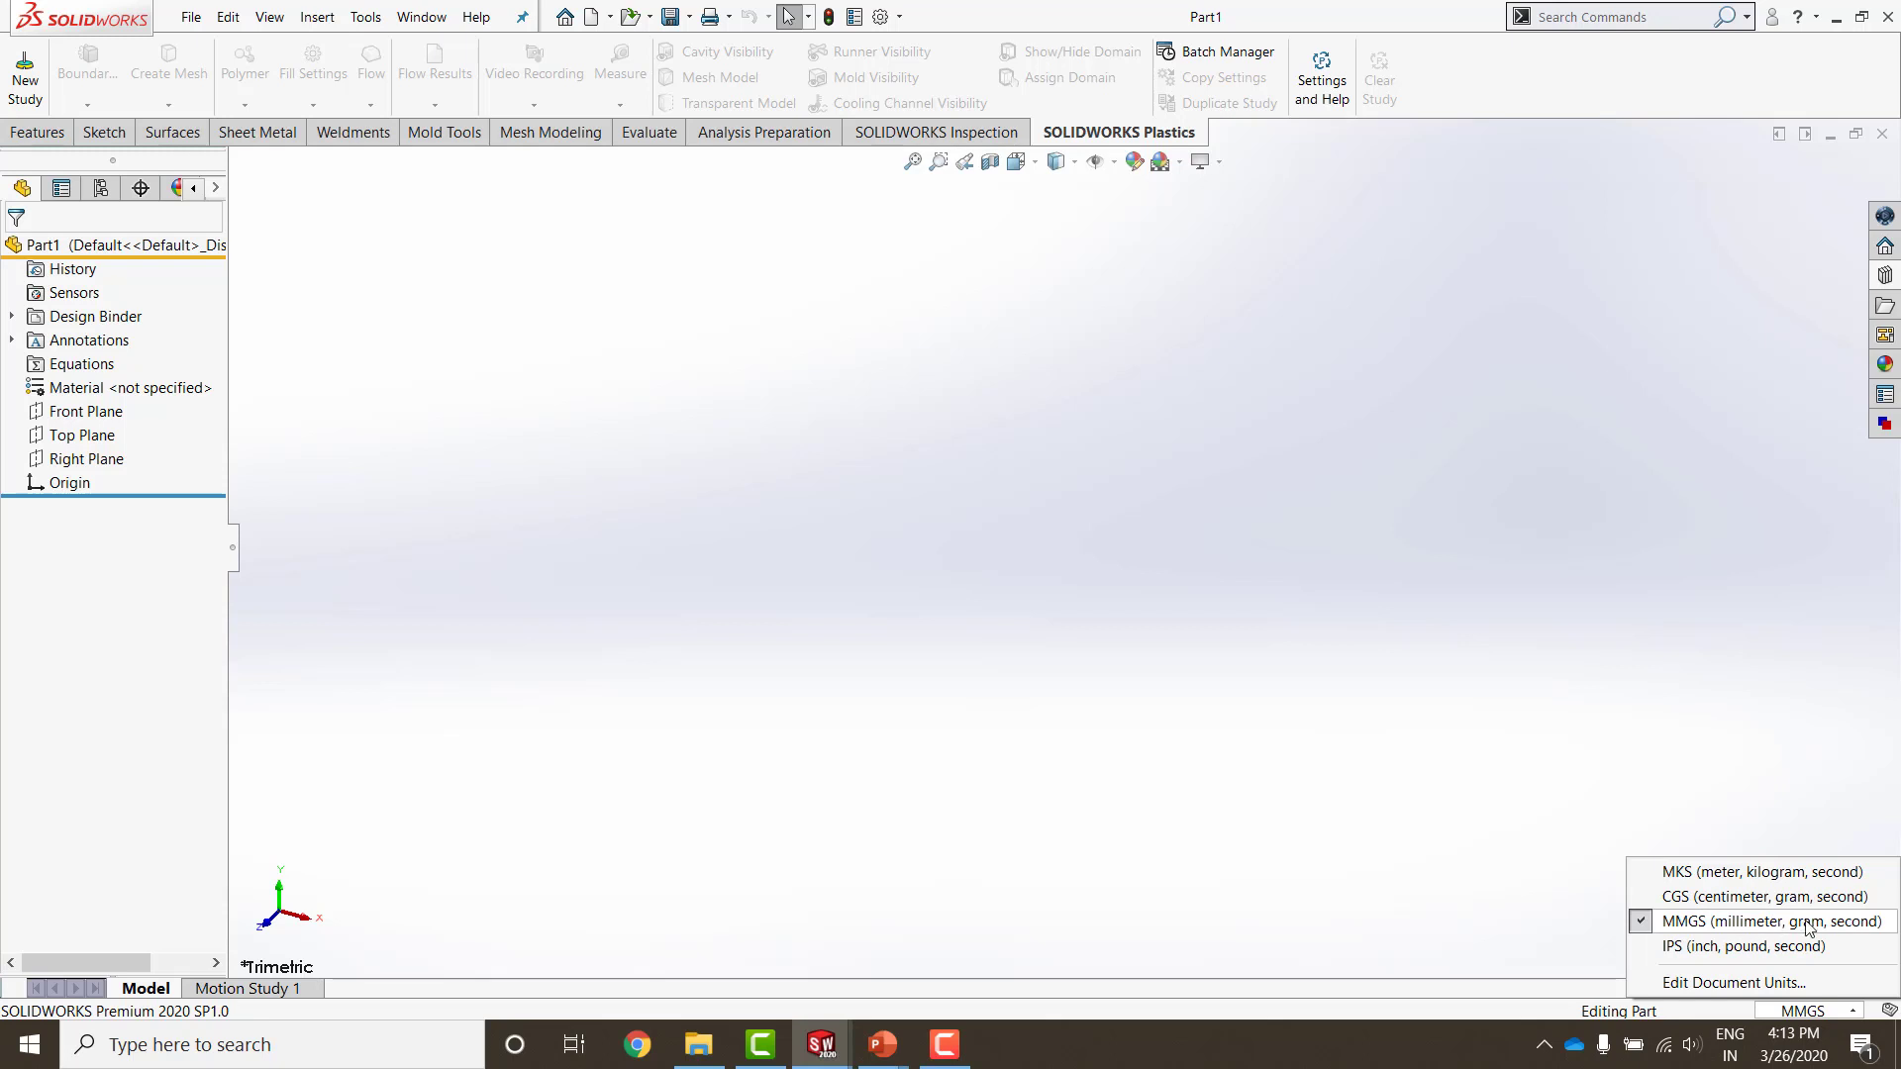
left_click(1264, 839)
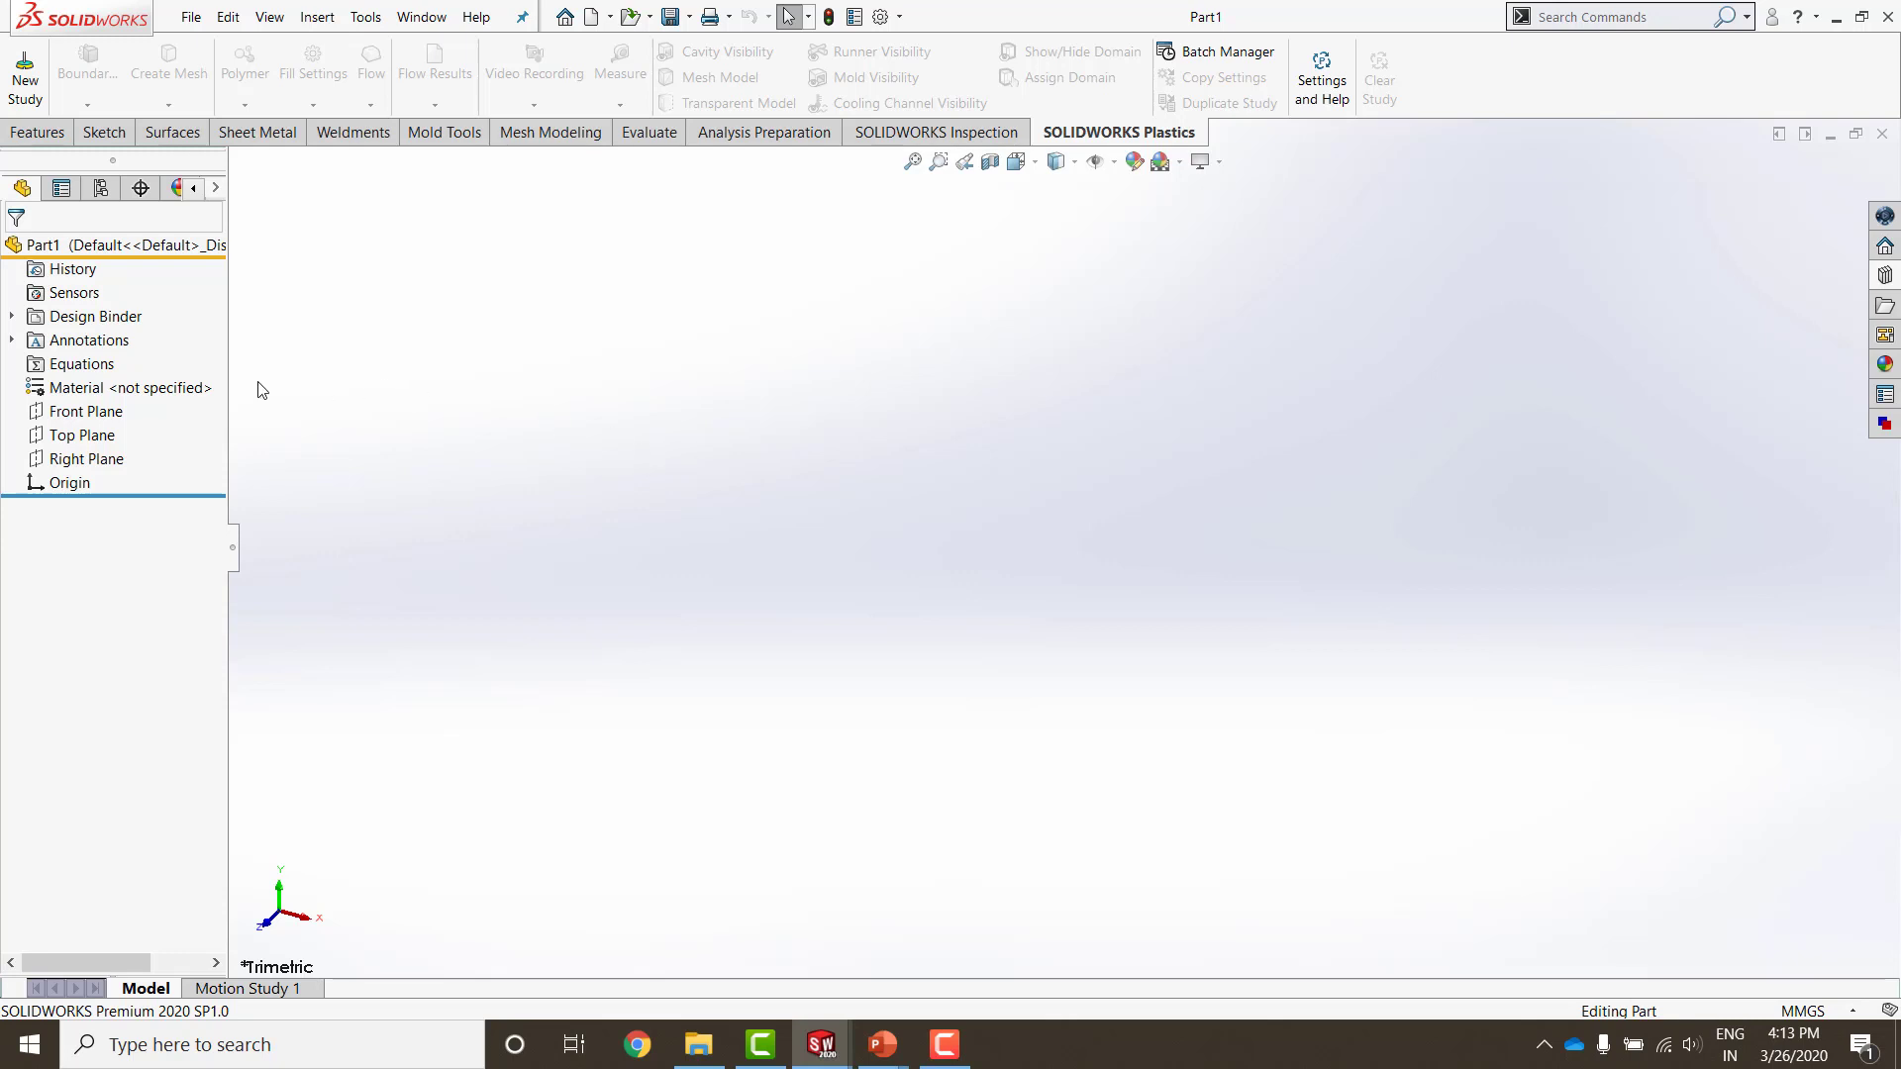
left_click(71, 373)
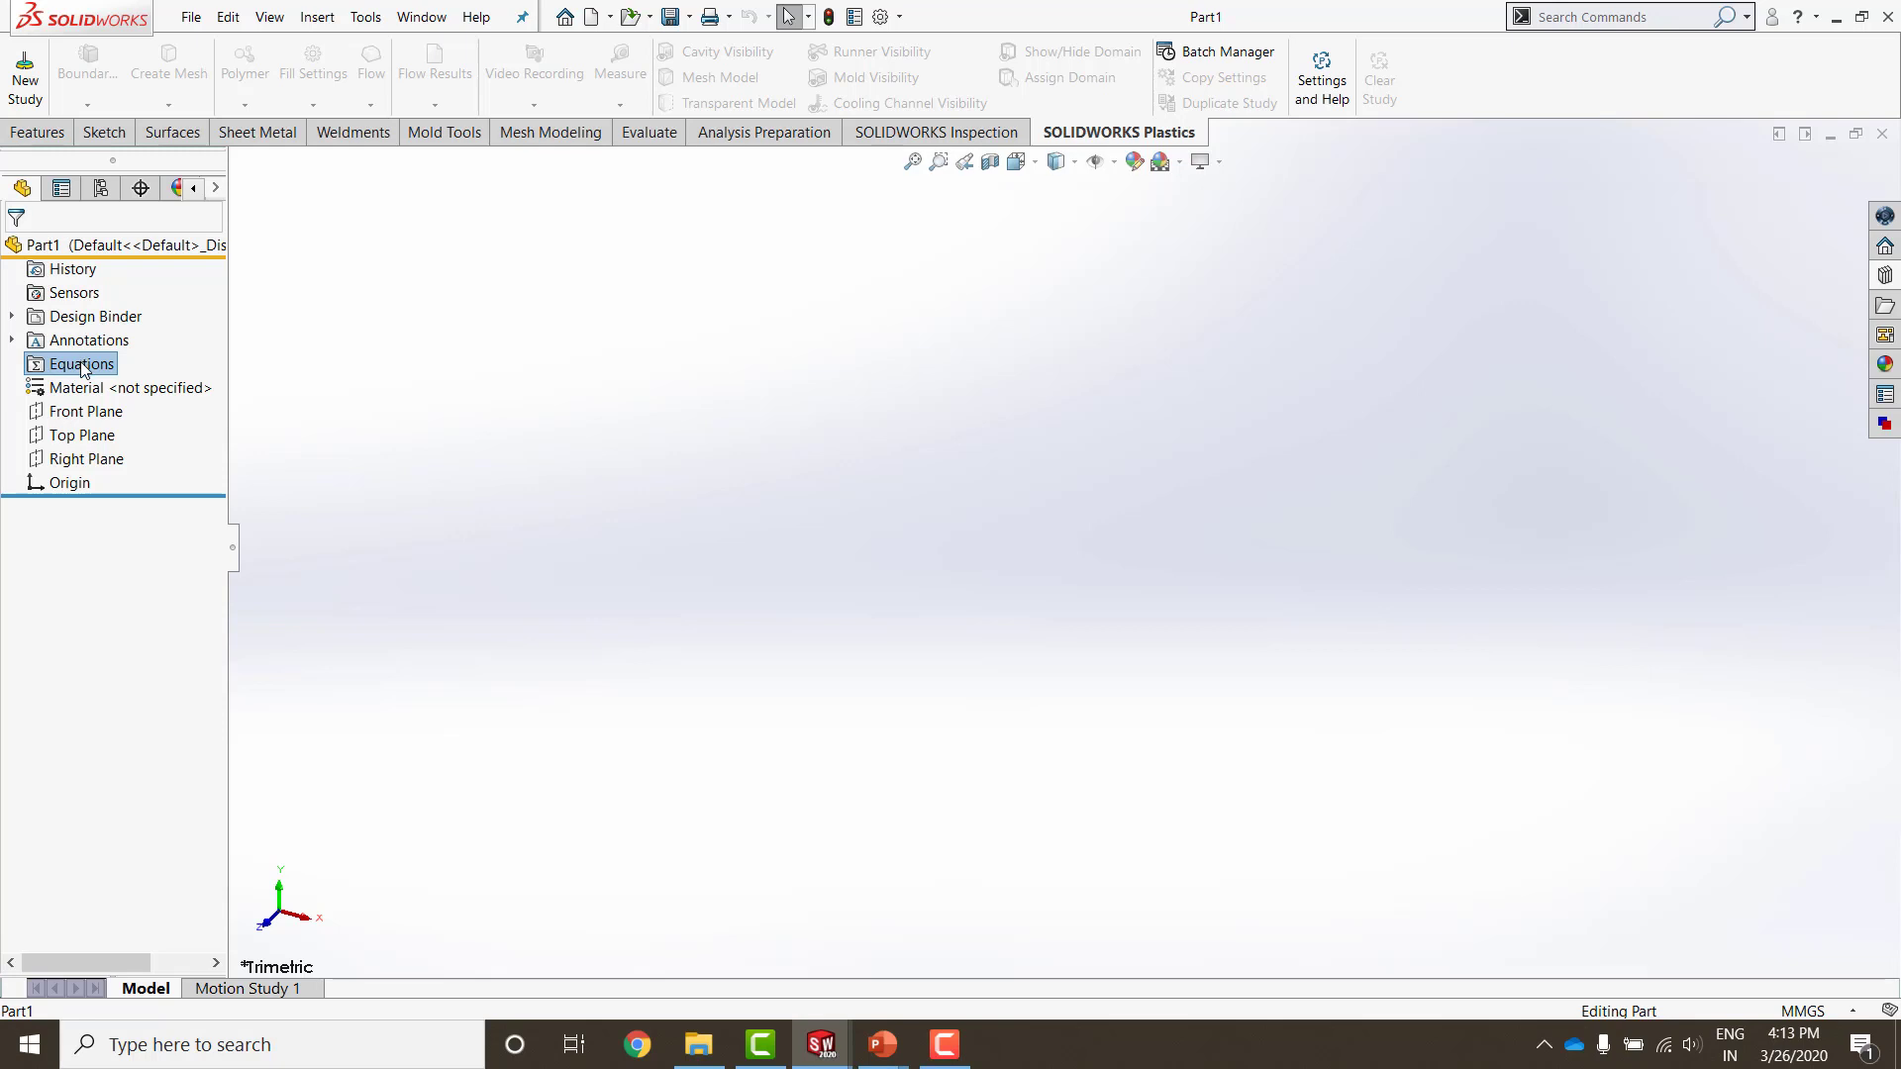
Step: Set Equations to Show under the FeatureManager hide/show tree items in system options
left_click(880, 17)
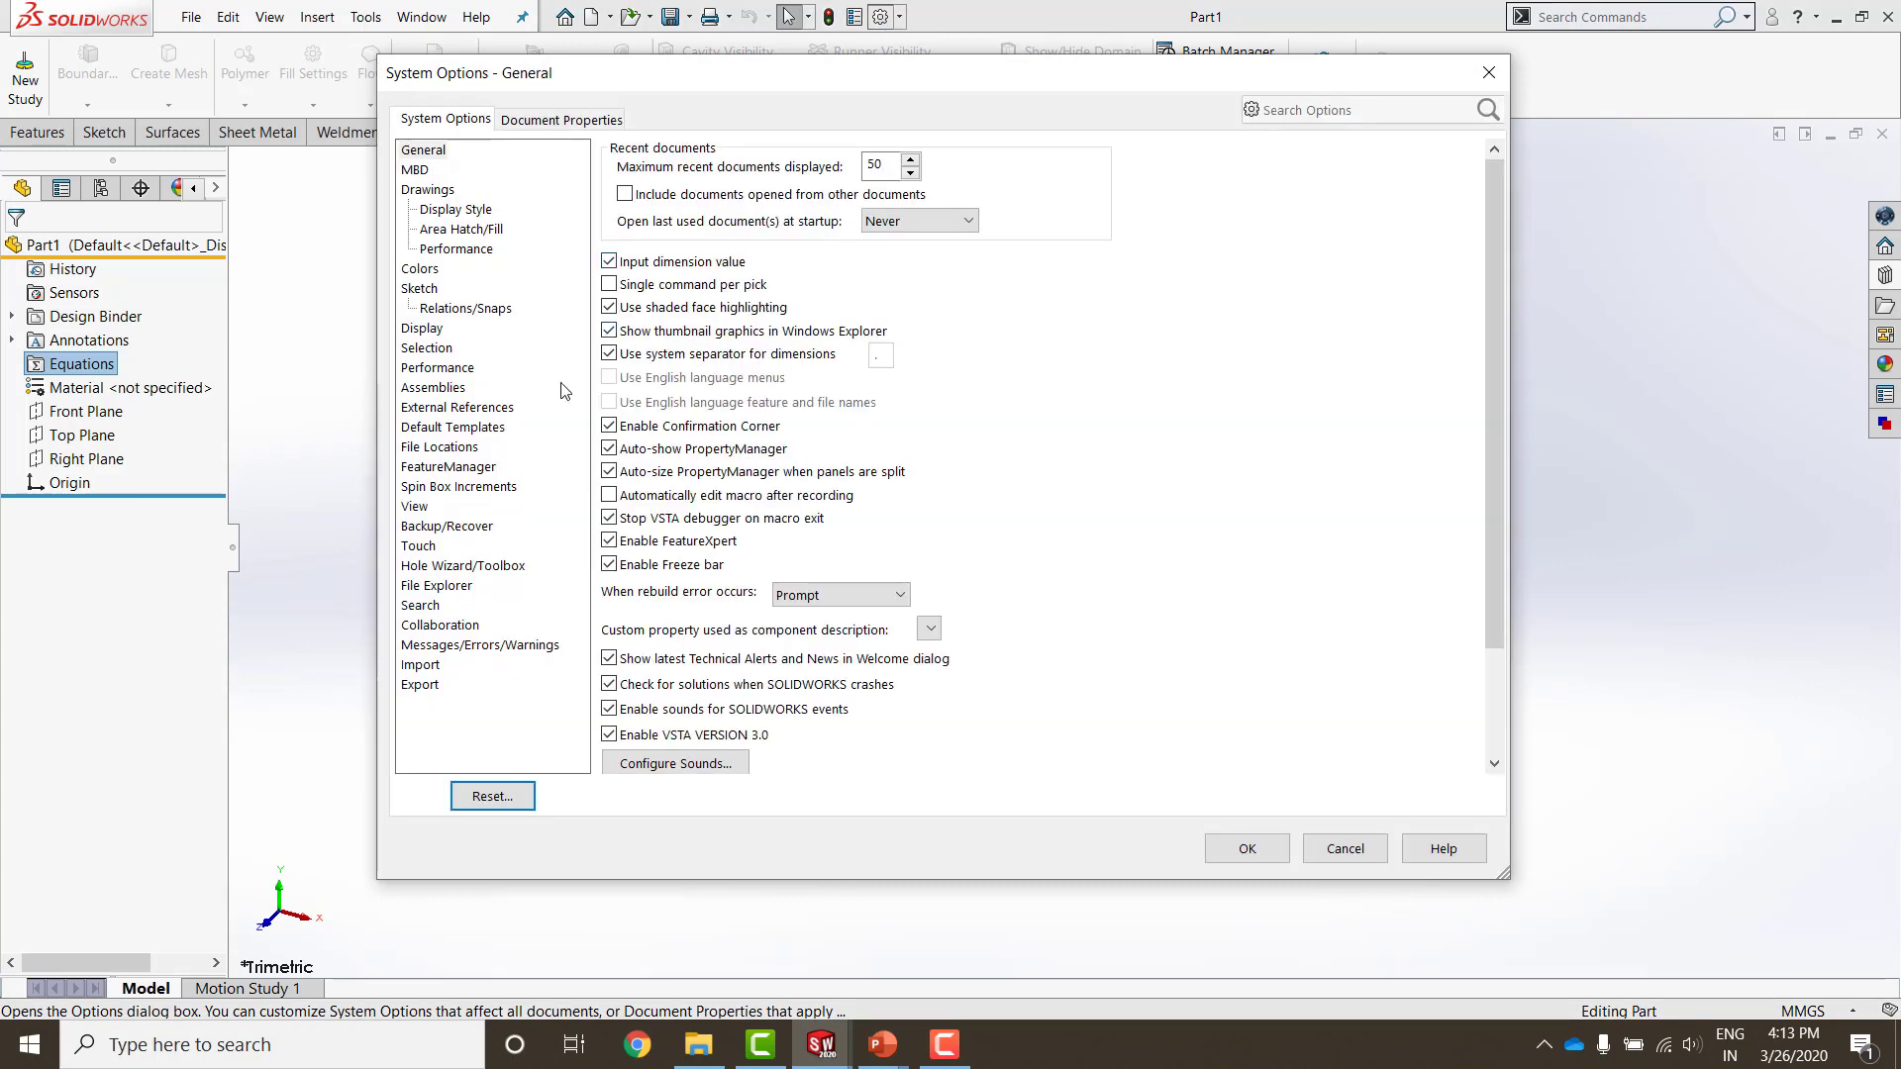
left_click(425, 468)
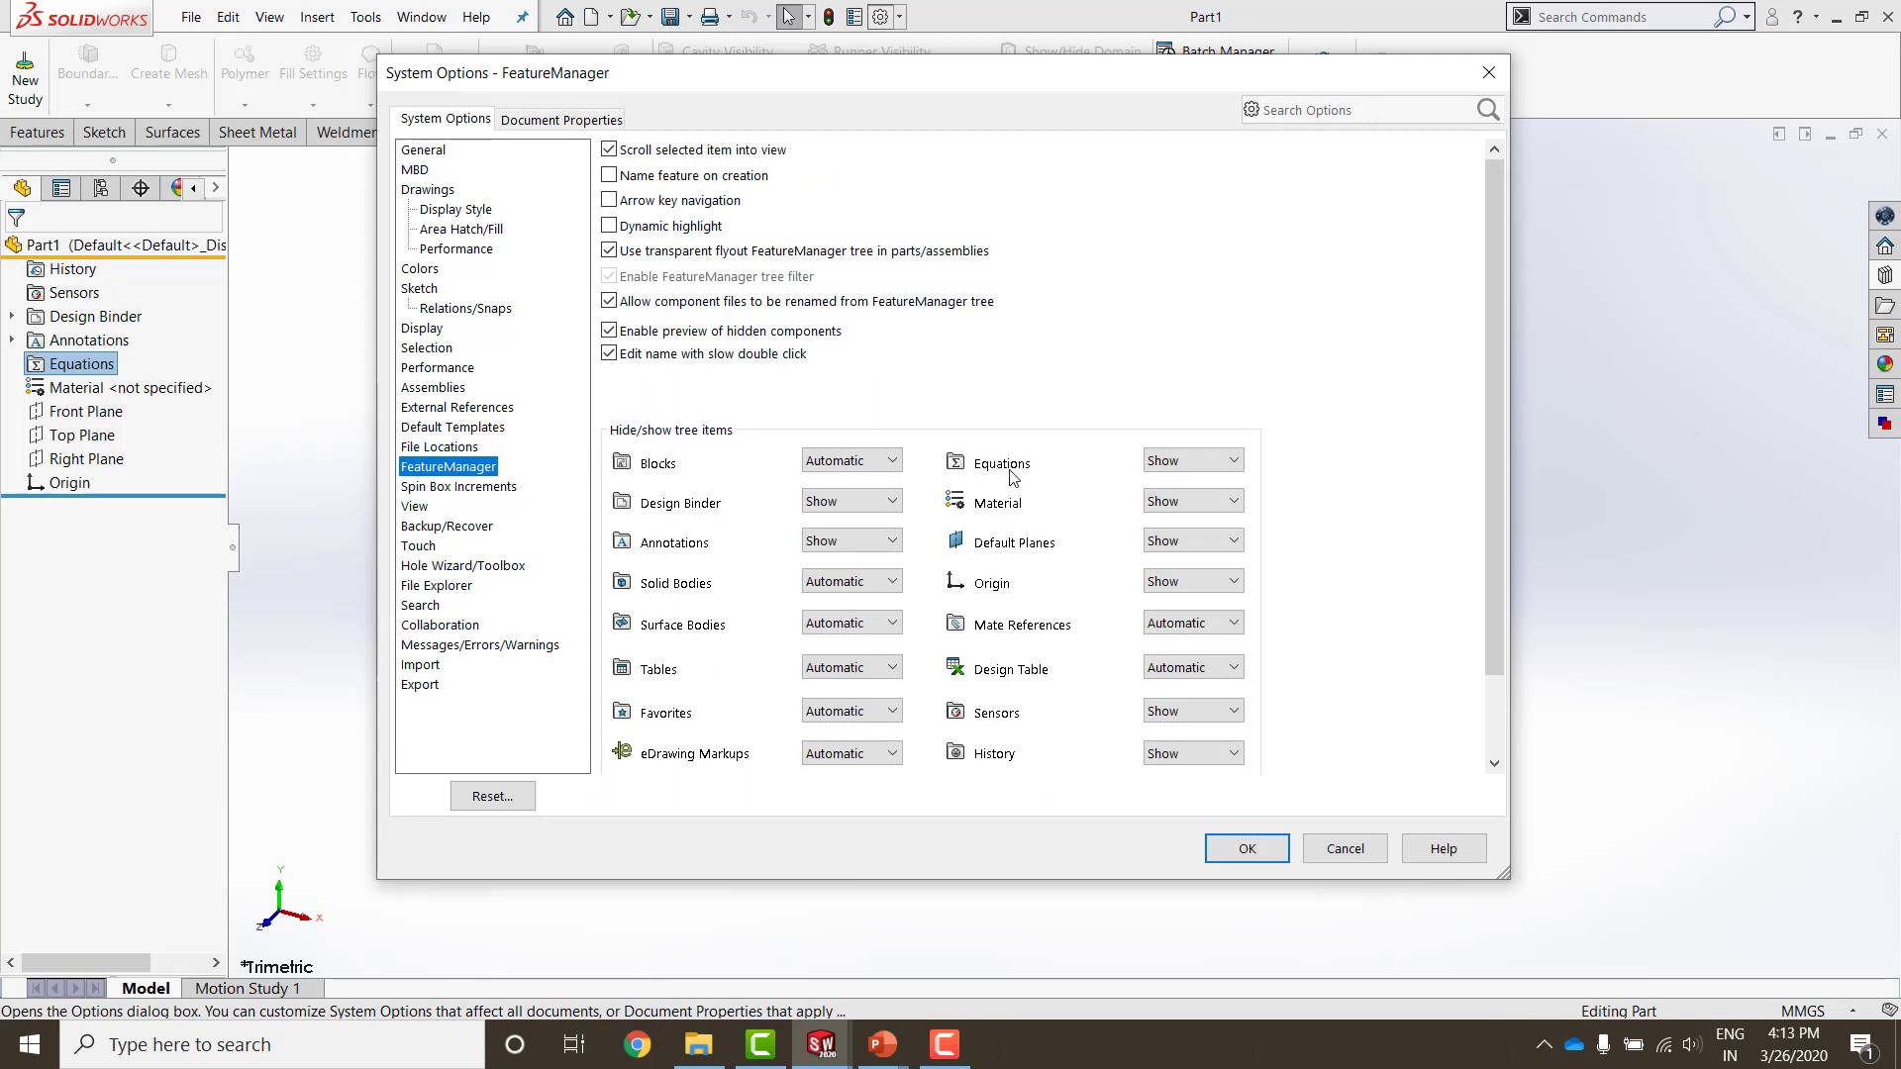
left_click(1232, 462)
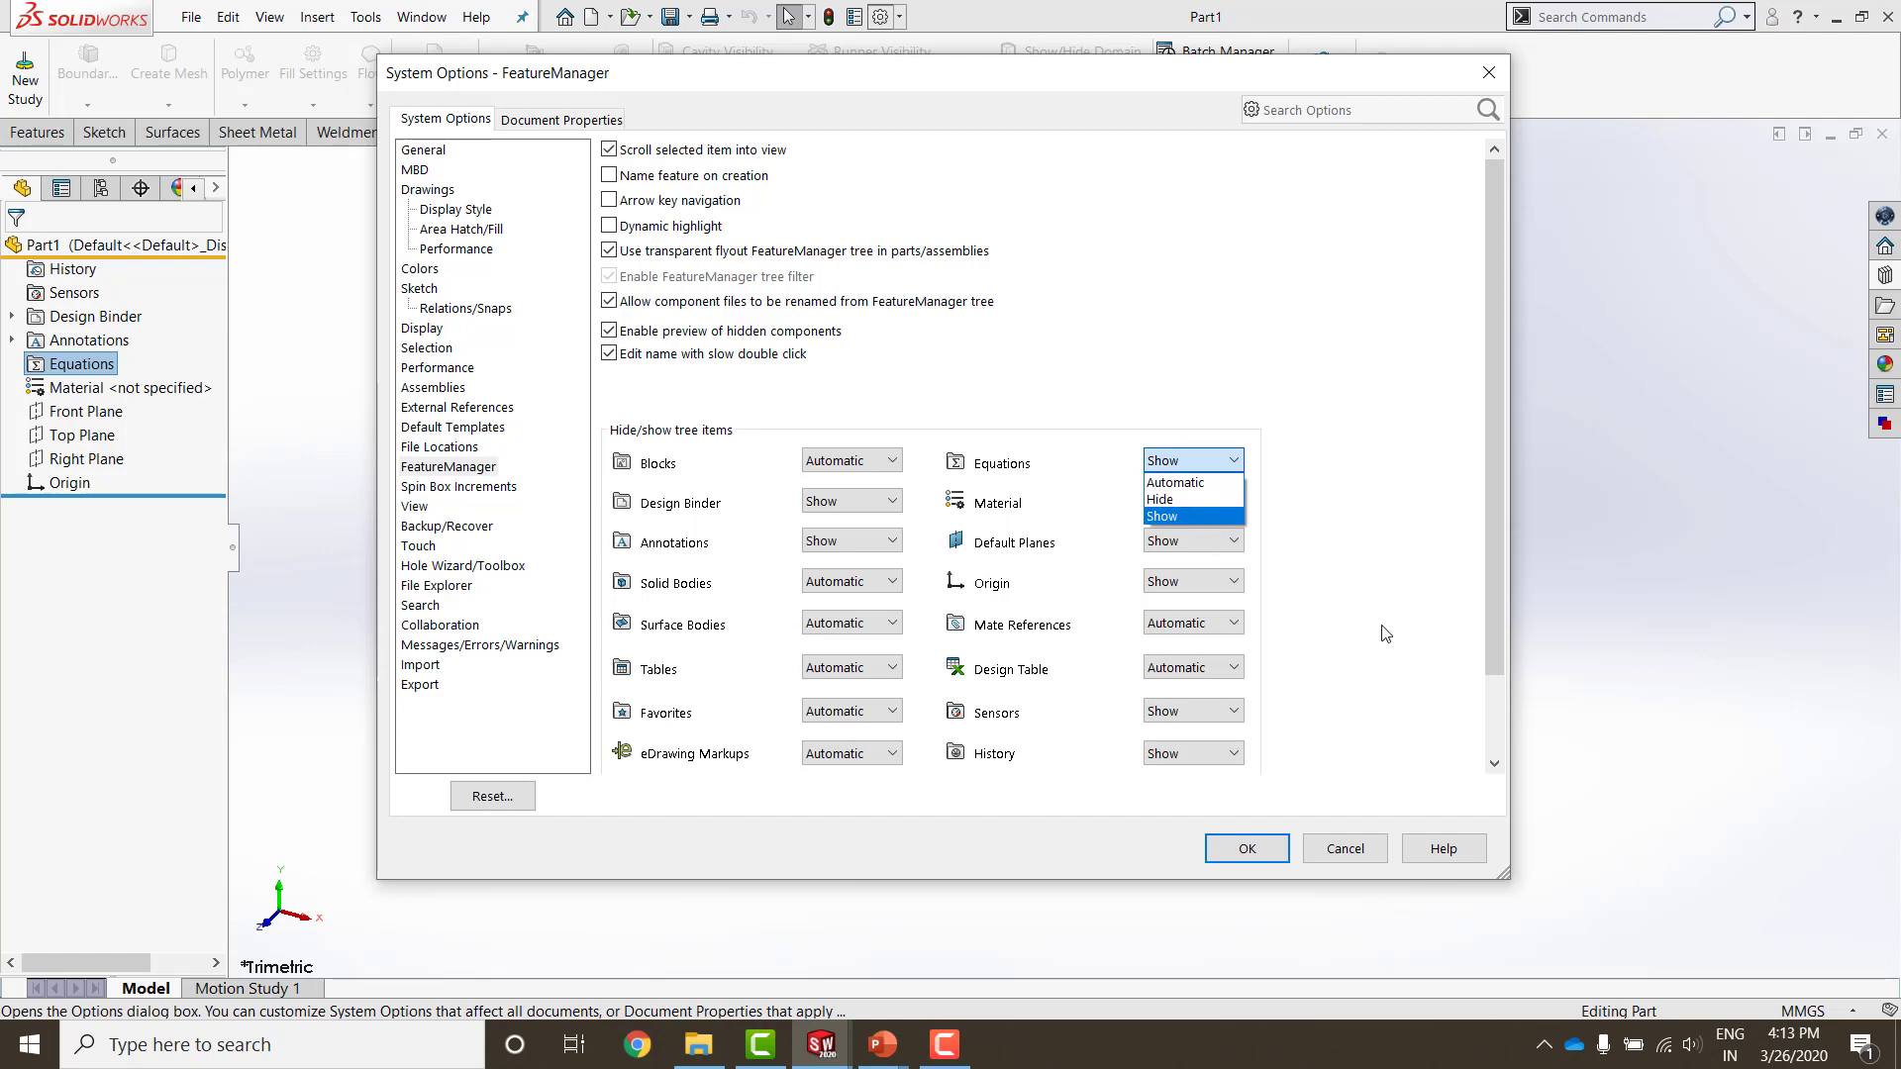
left_click(1376, 650)
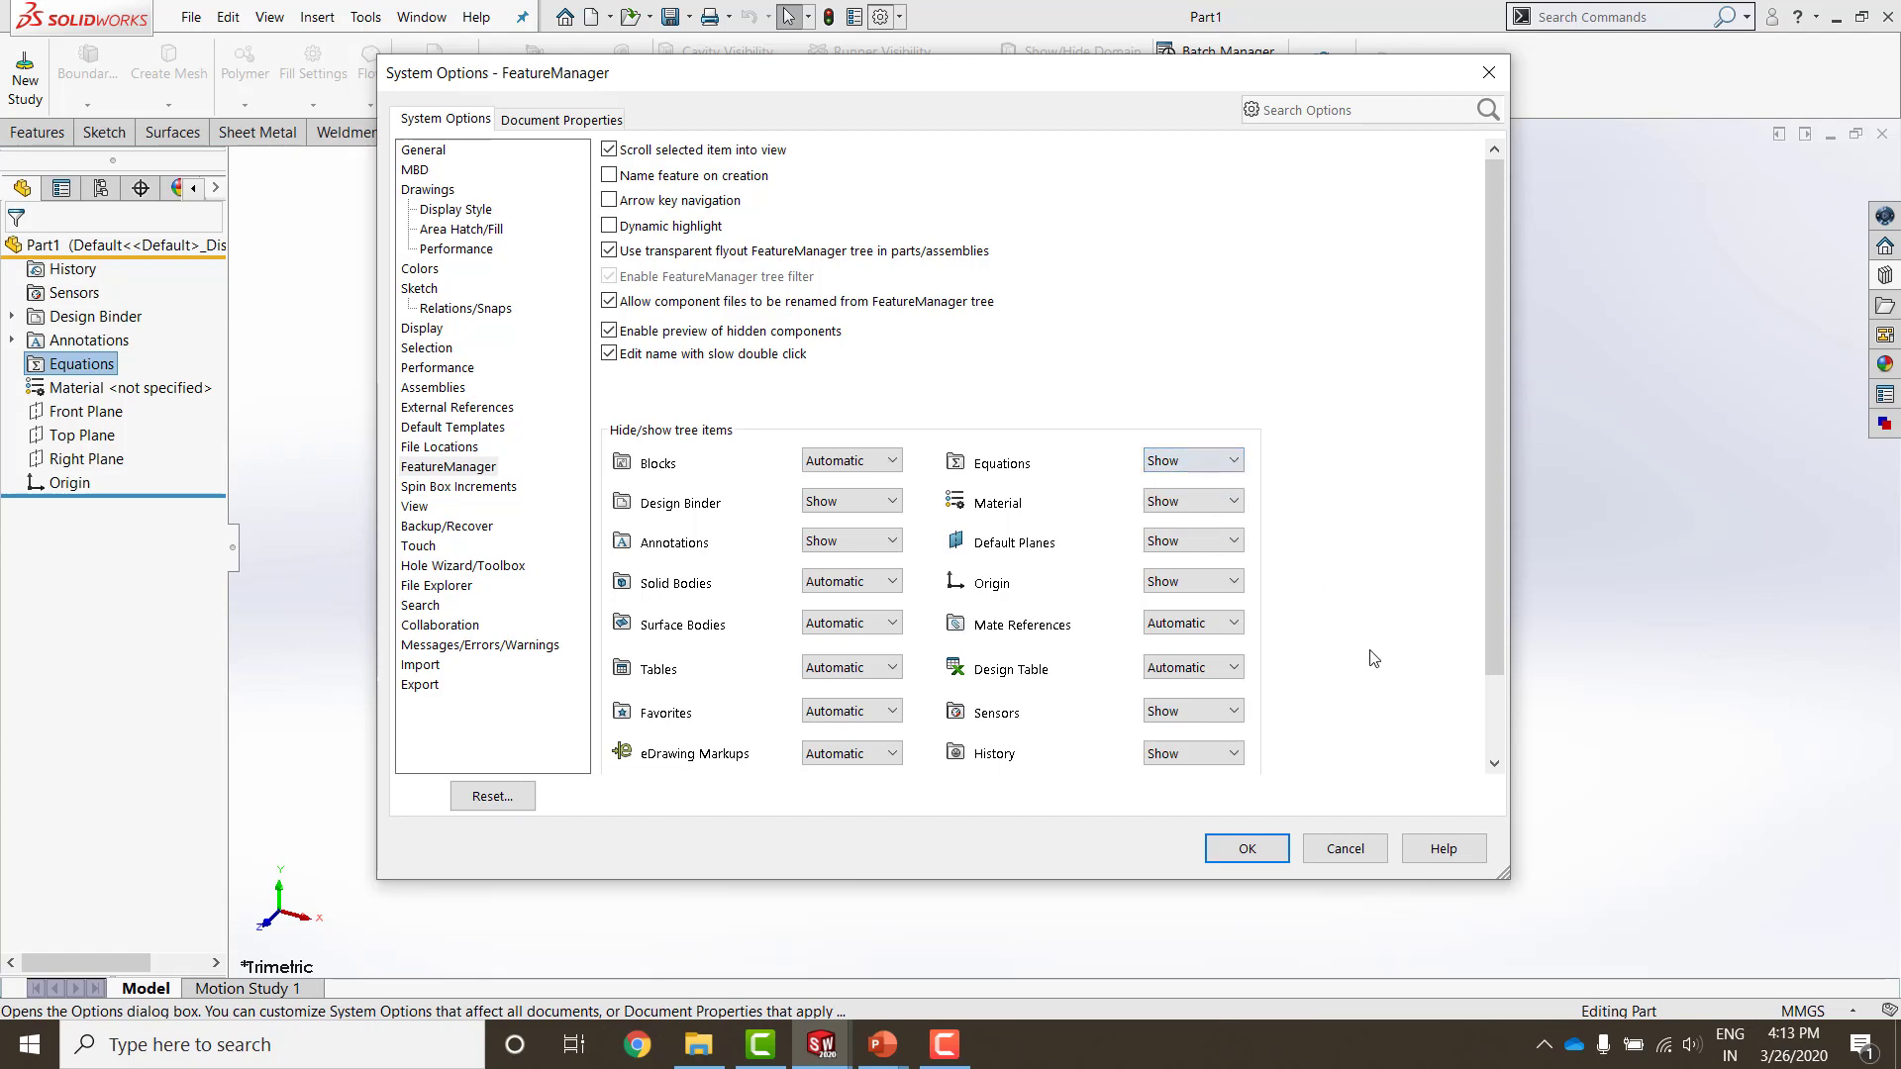
left_click(1247, 850)
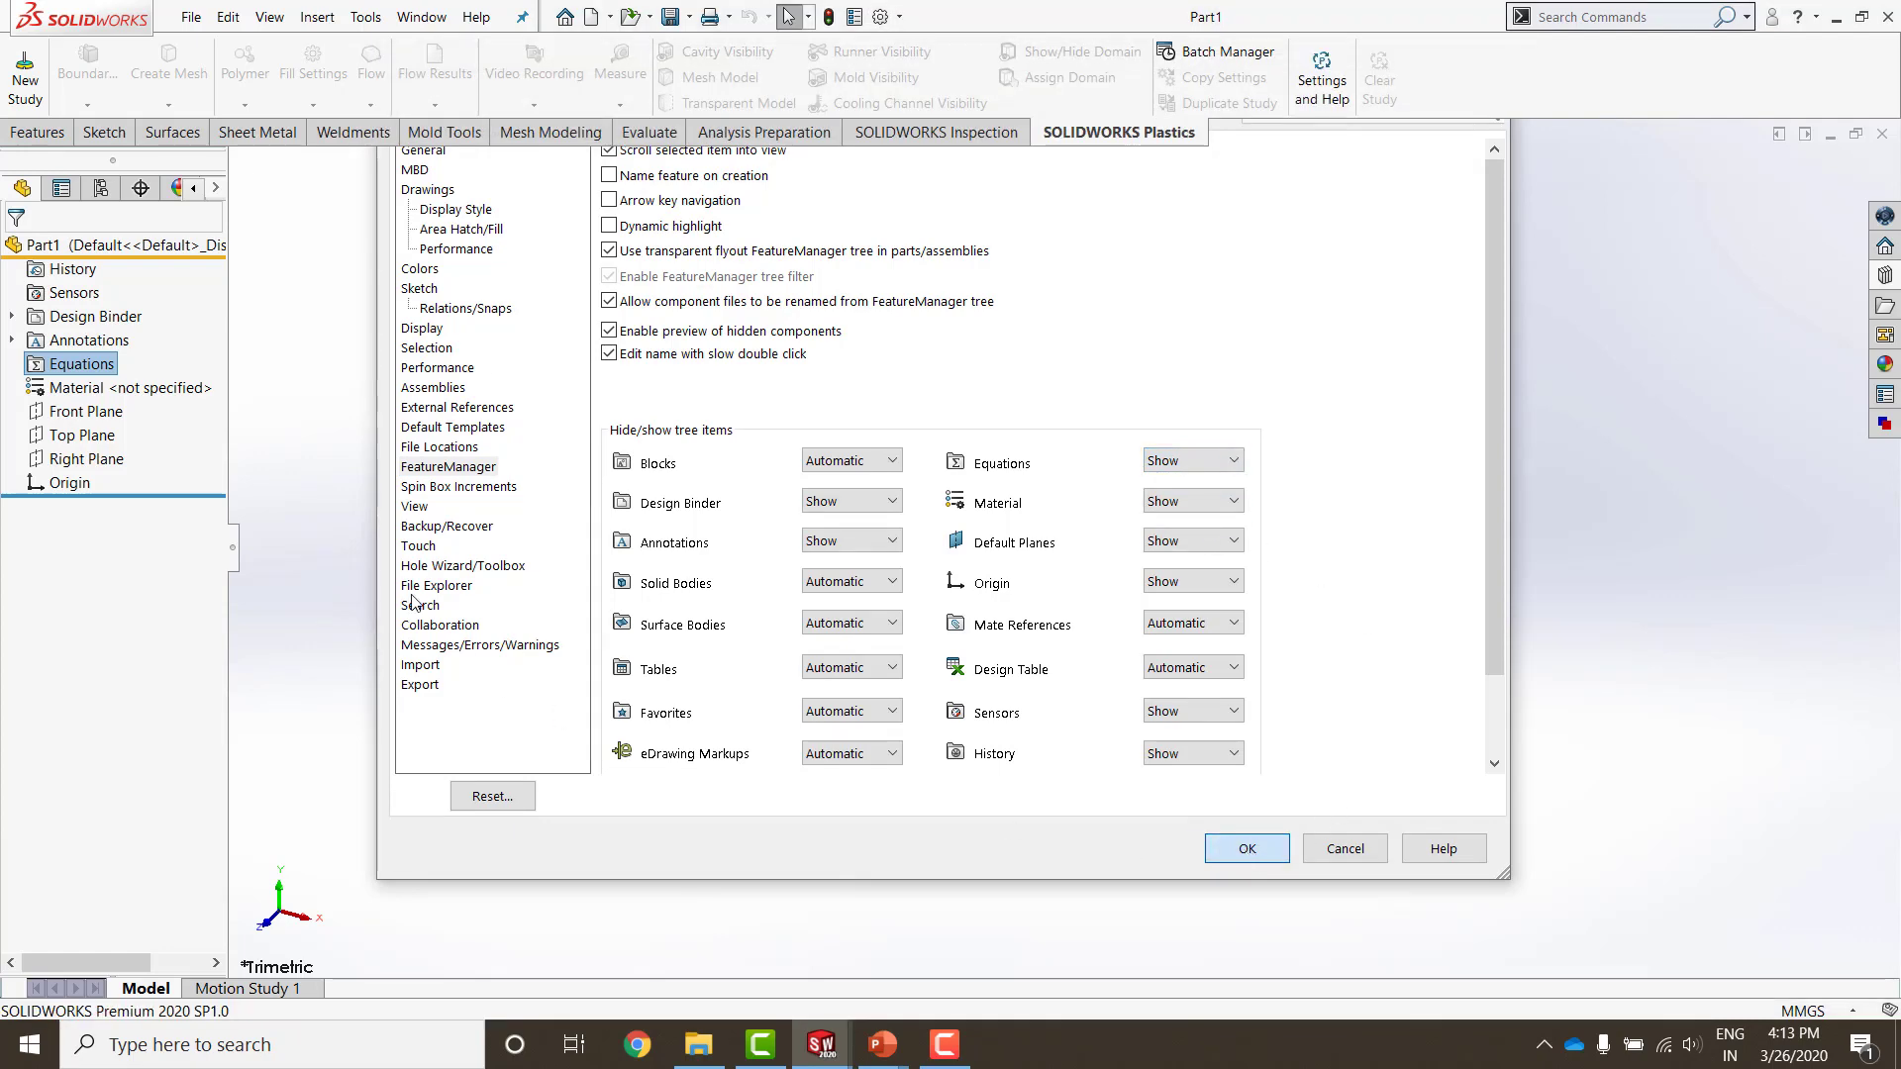
Step: Open the Manage Equations dialog from the Equations folder and center it on screen
left_click(103, 366)
key("Escape")
right_click(94, 368)
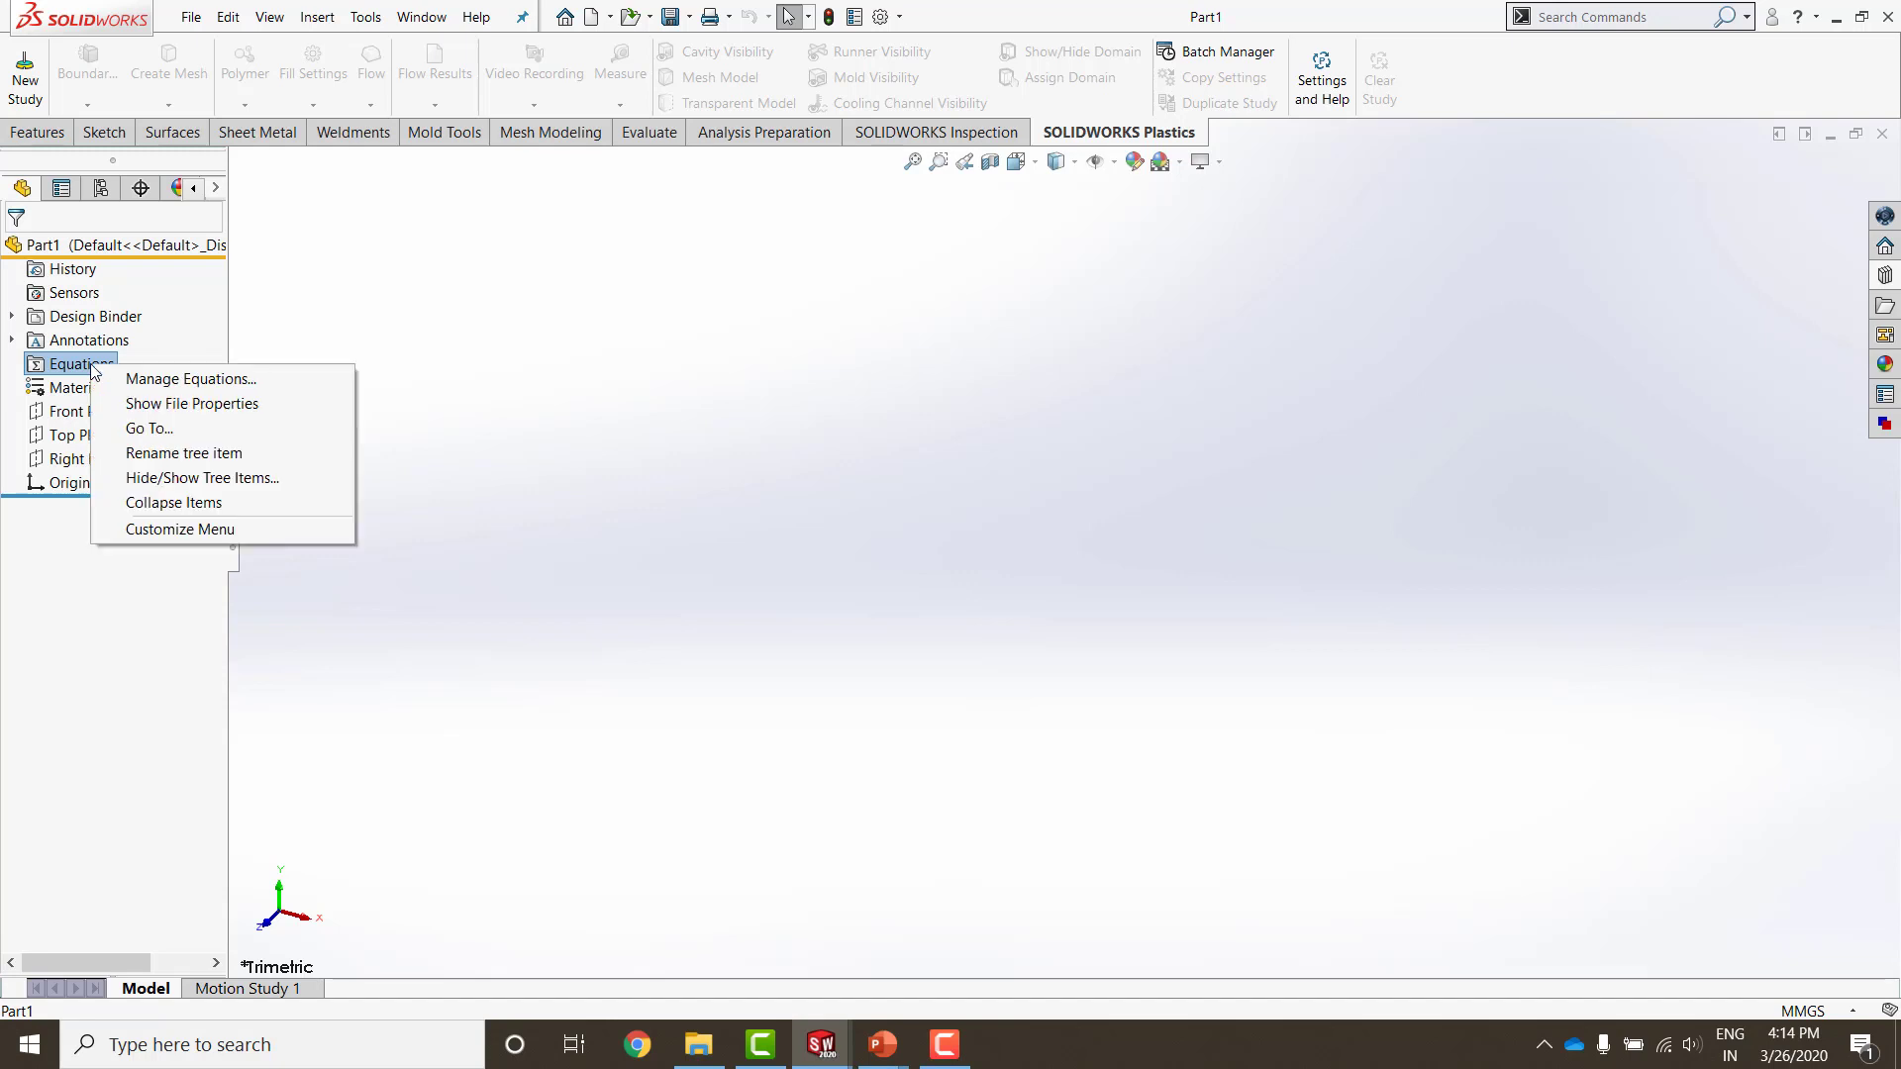
left_click(168, 379)
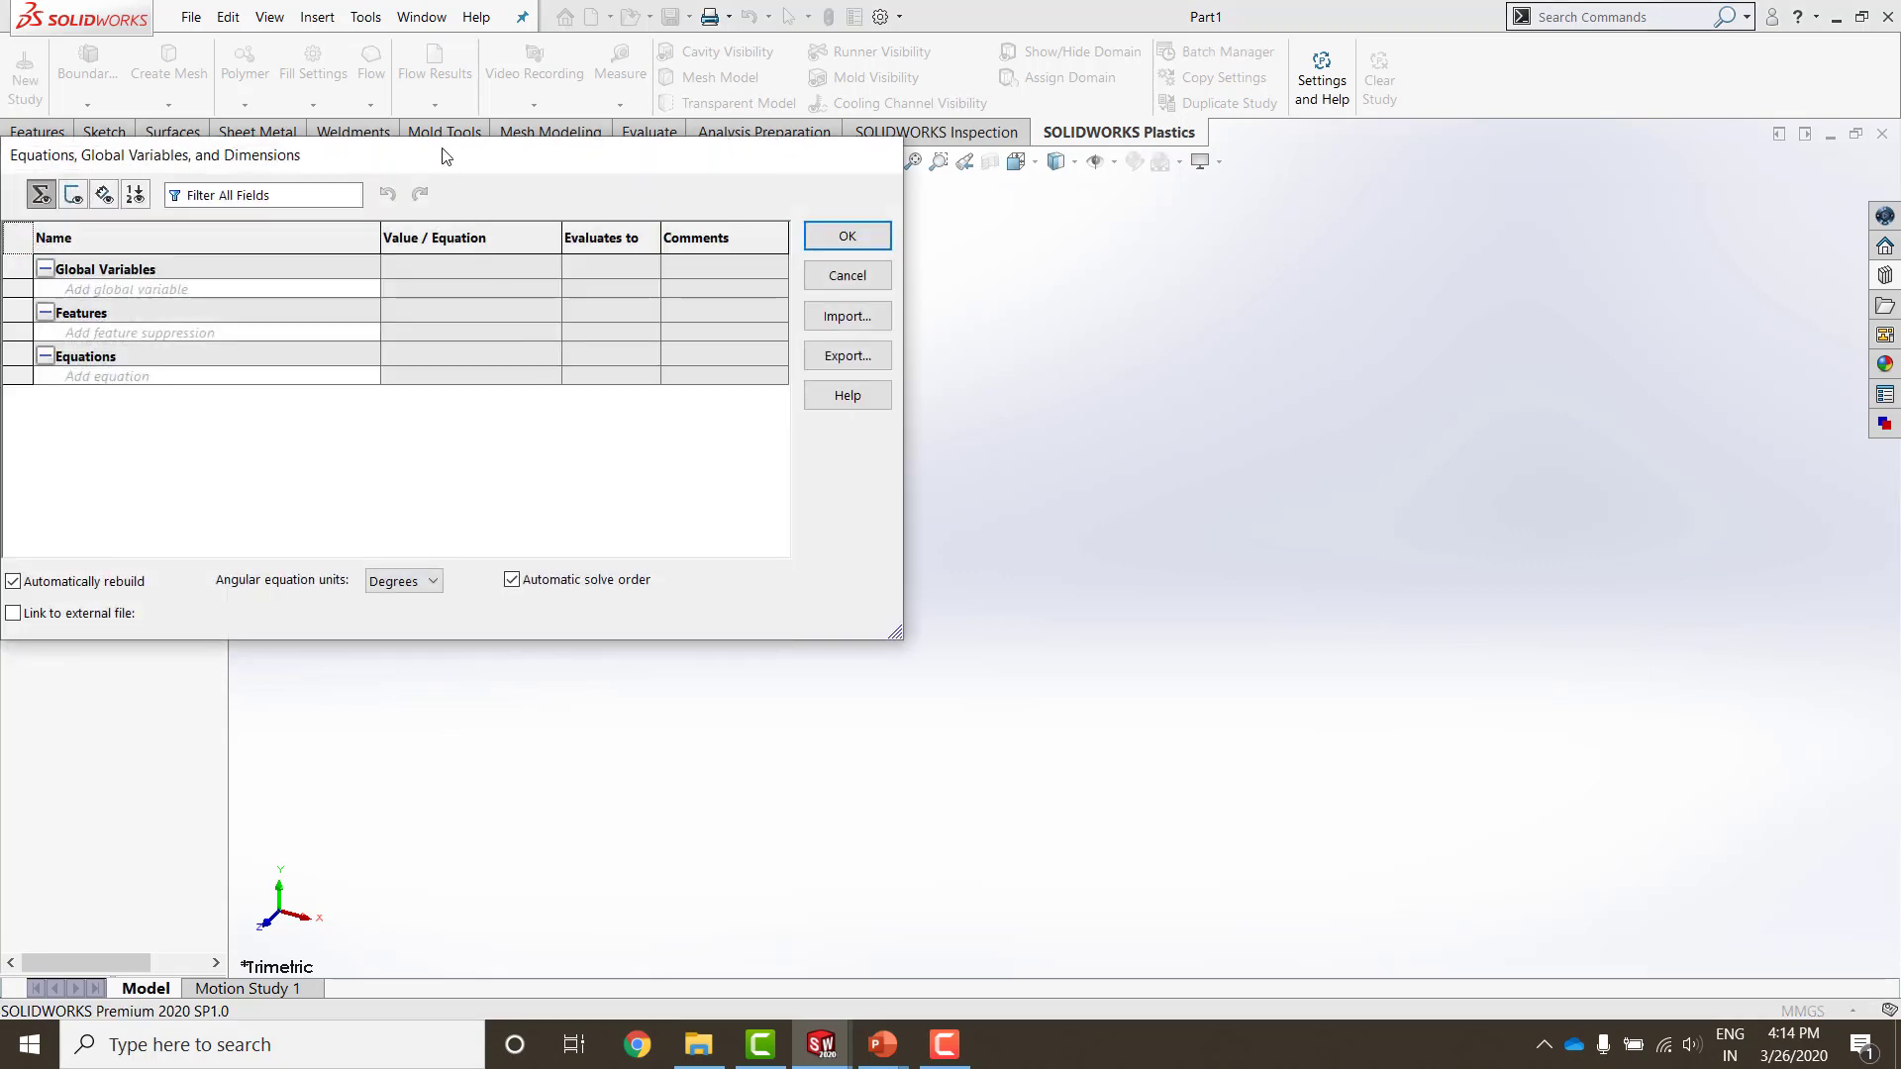
left_click_drag(443, 155, 911, 238)
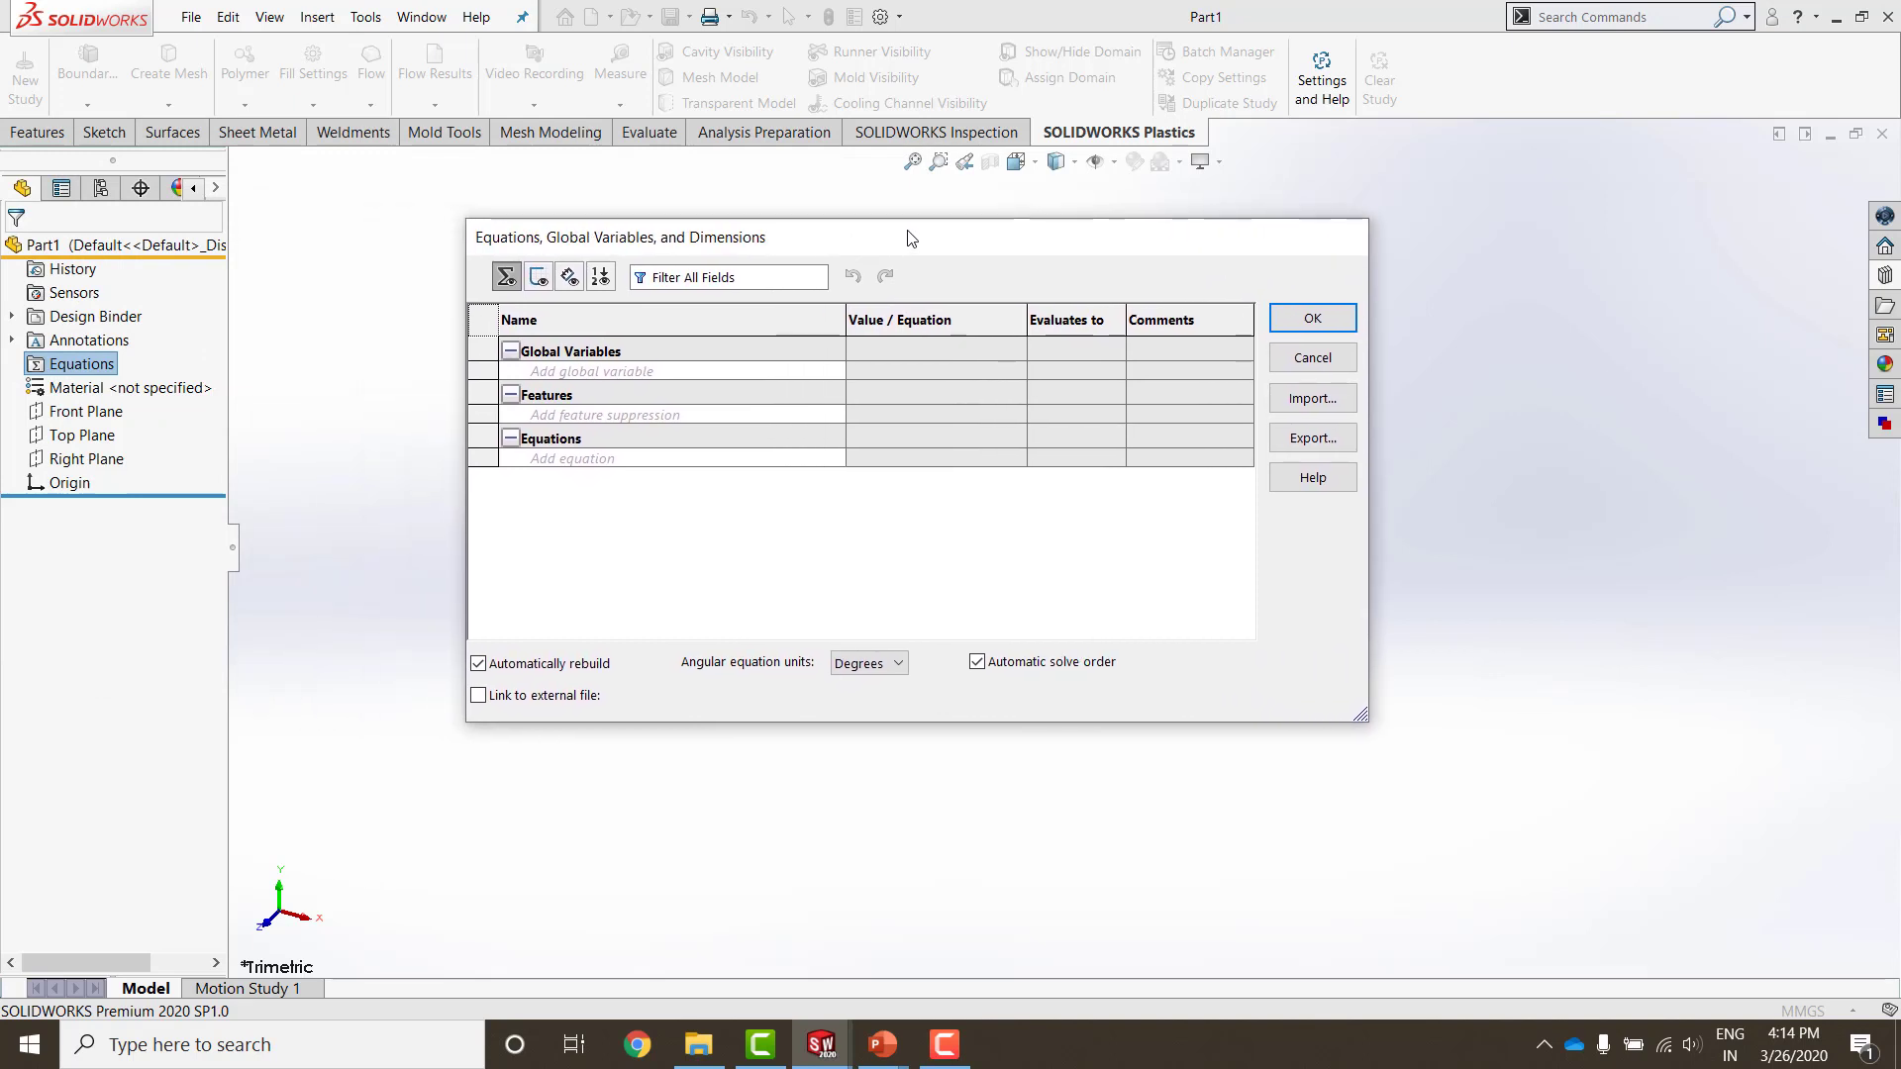
Step: Add a global variable named 'module' with value 3mm
left_click(570, 372)
type("modul")
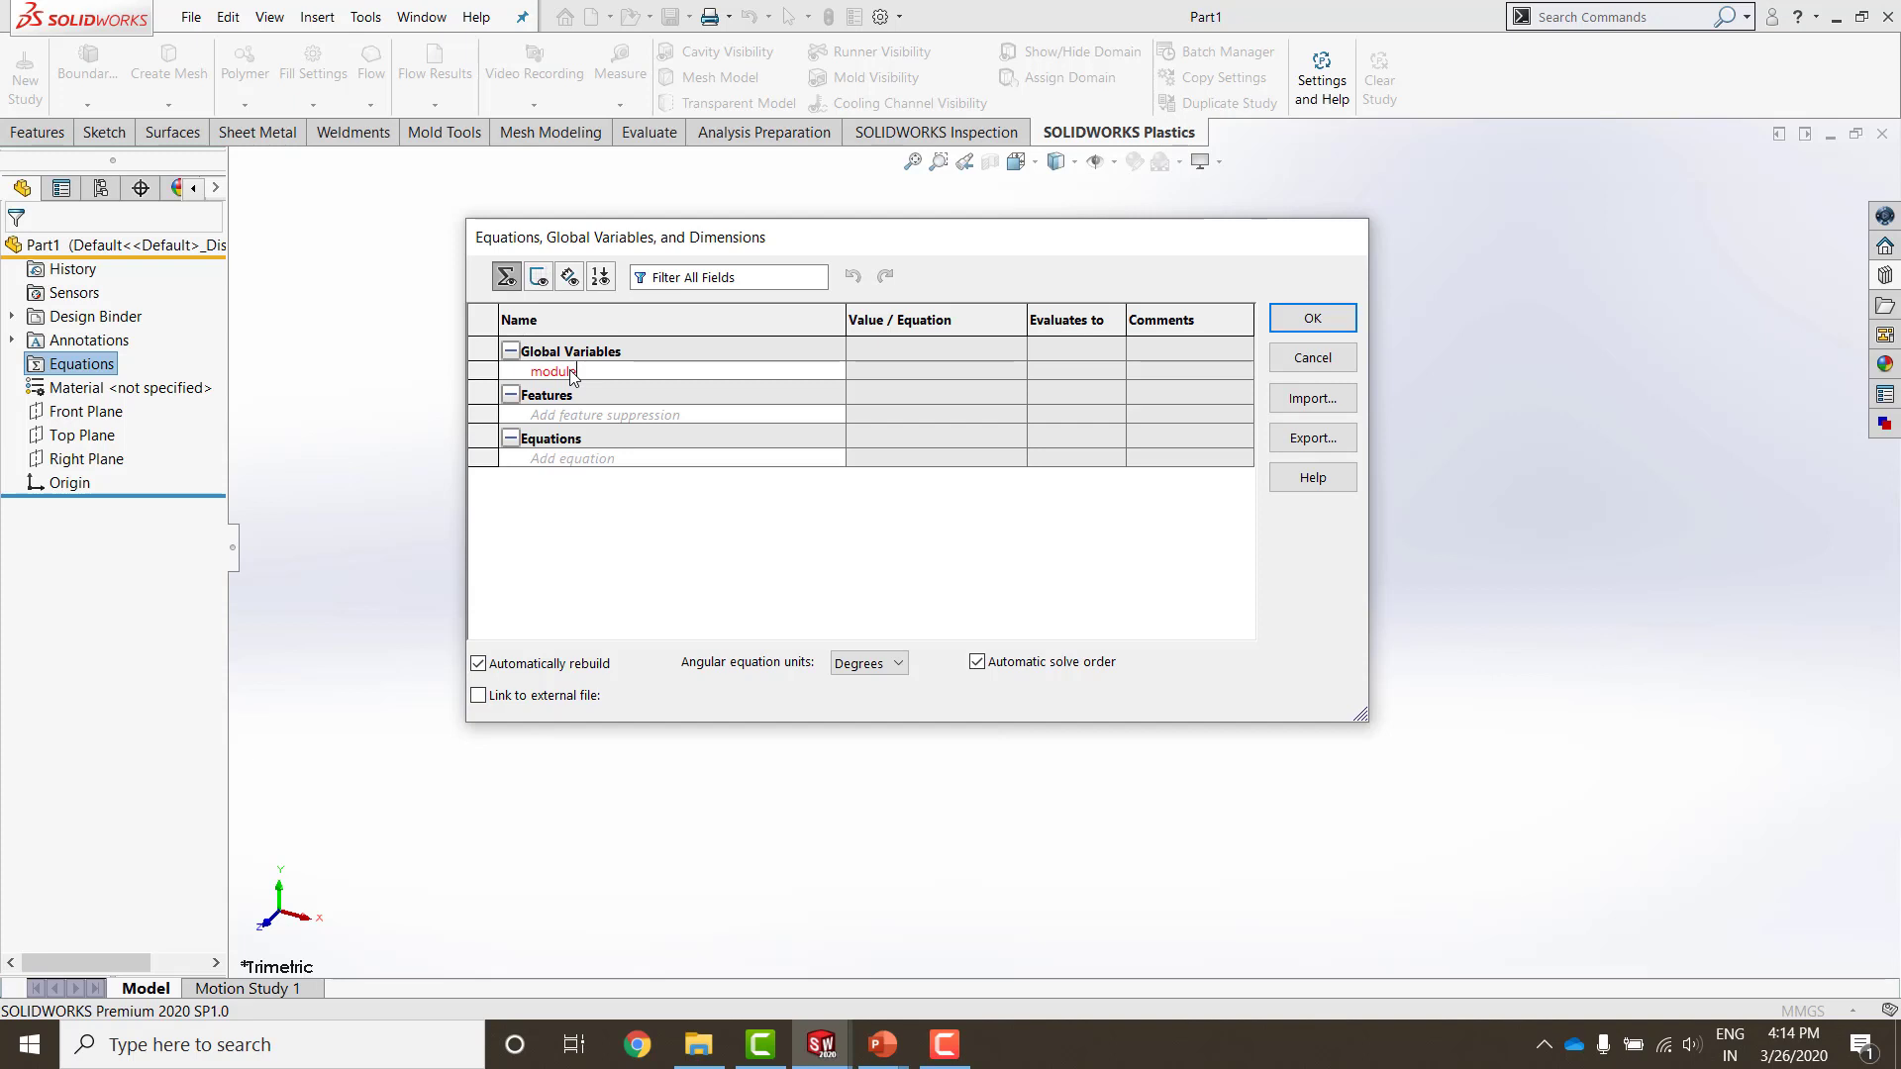
type("e")
key("Tab")
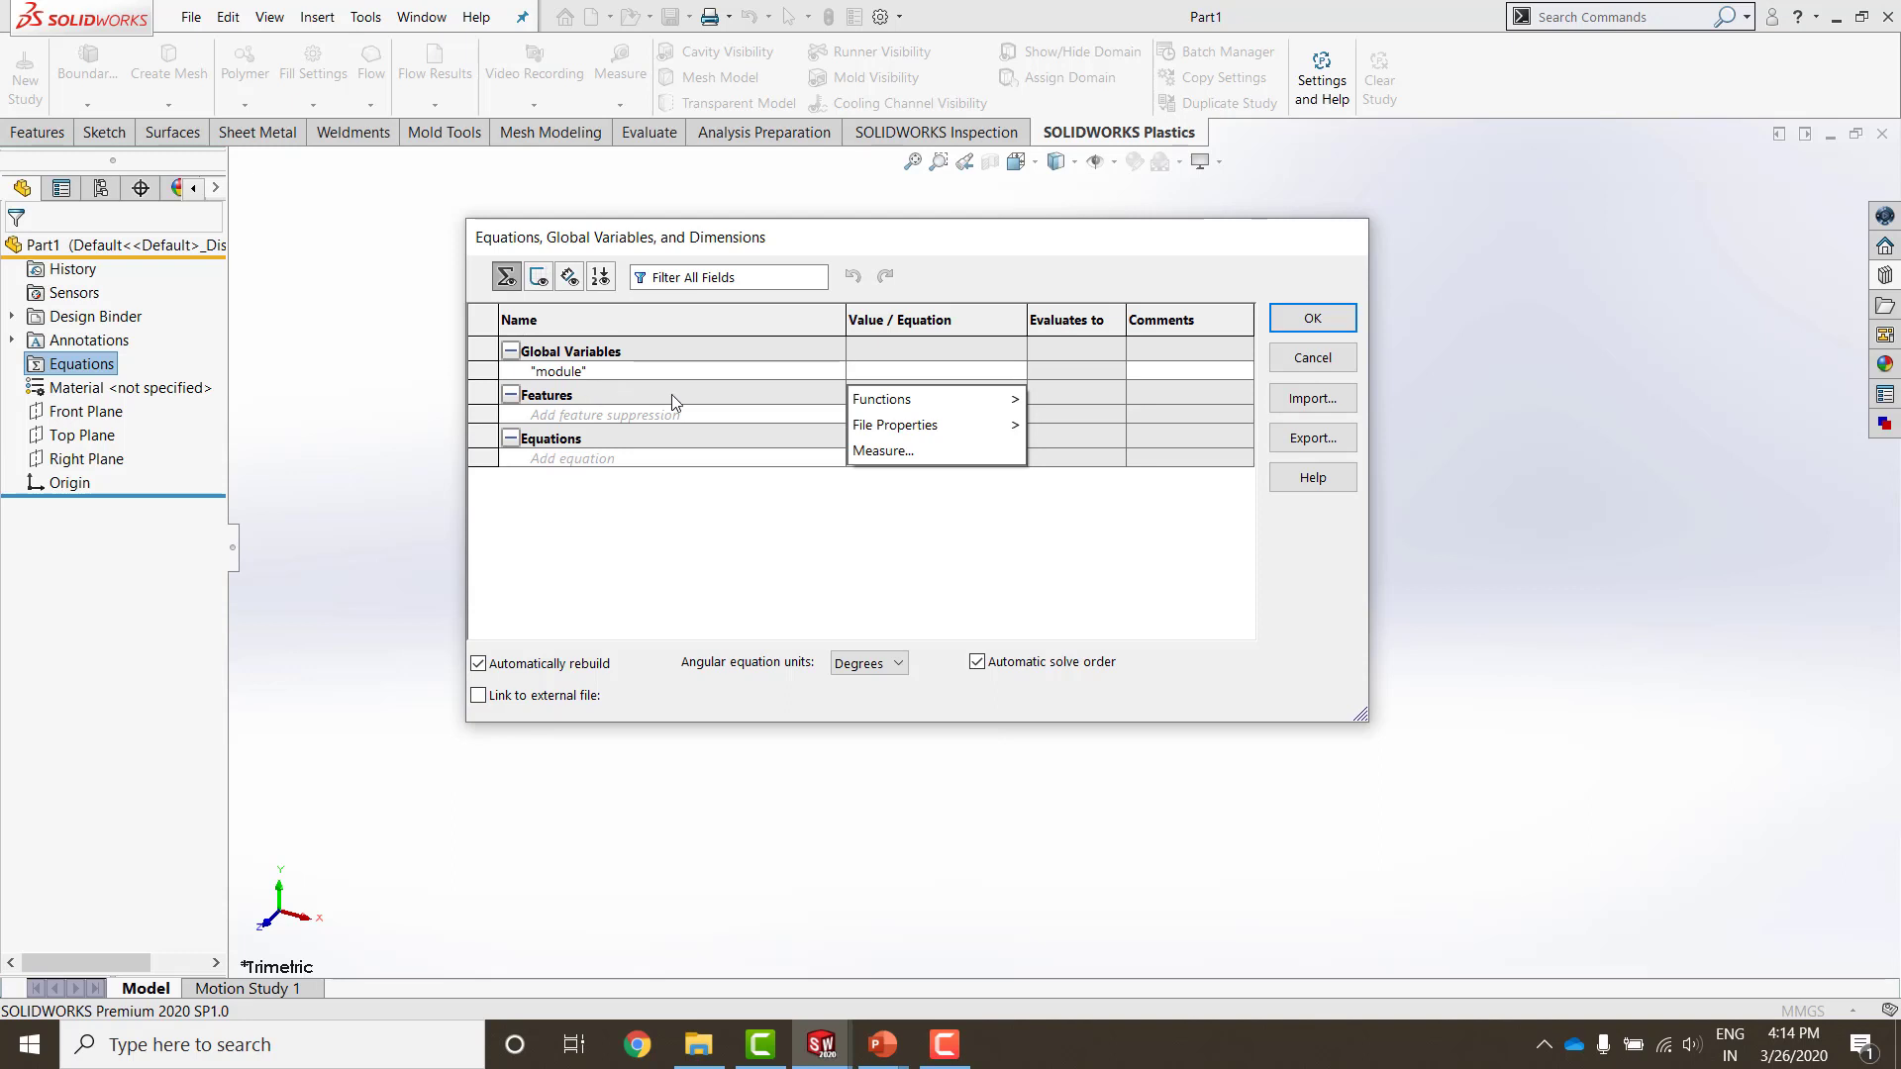
mouse_move(854, 401)
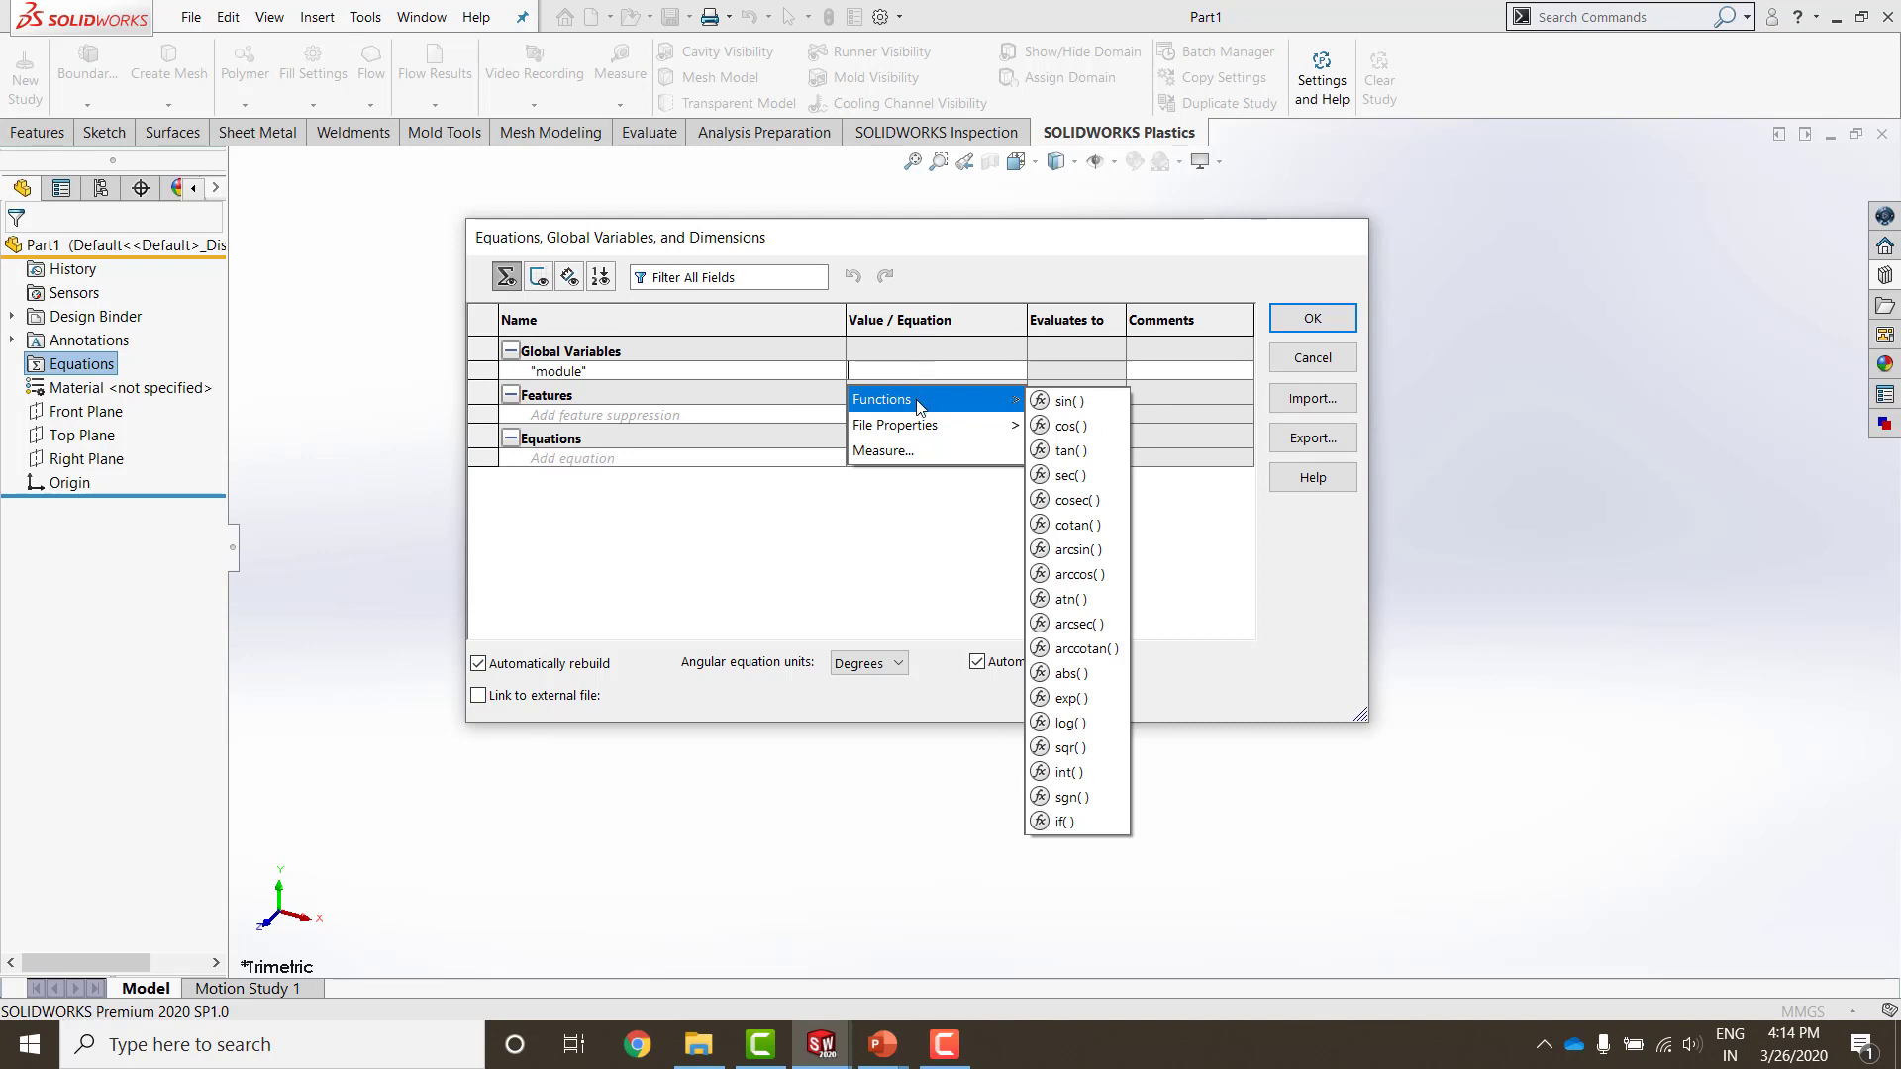
mouse_move(919, 432)
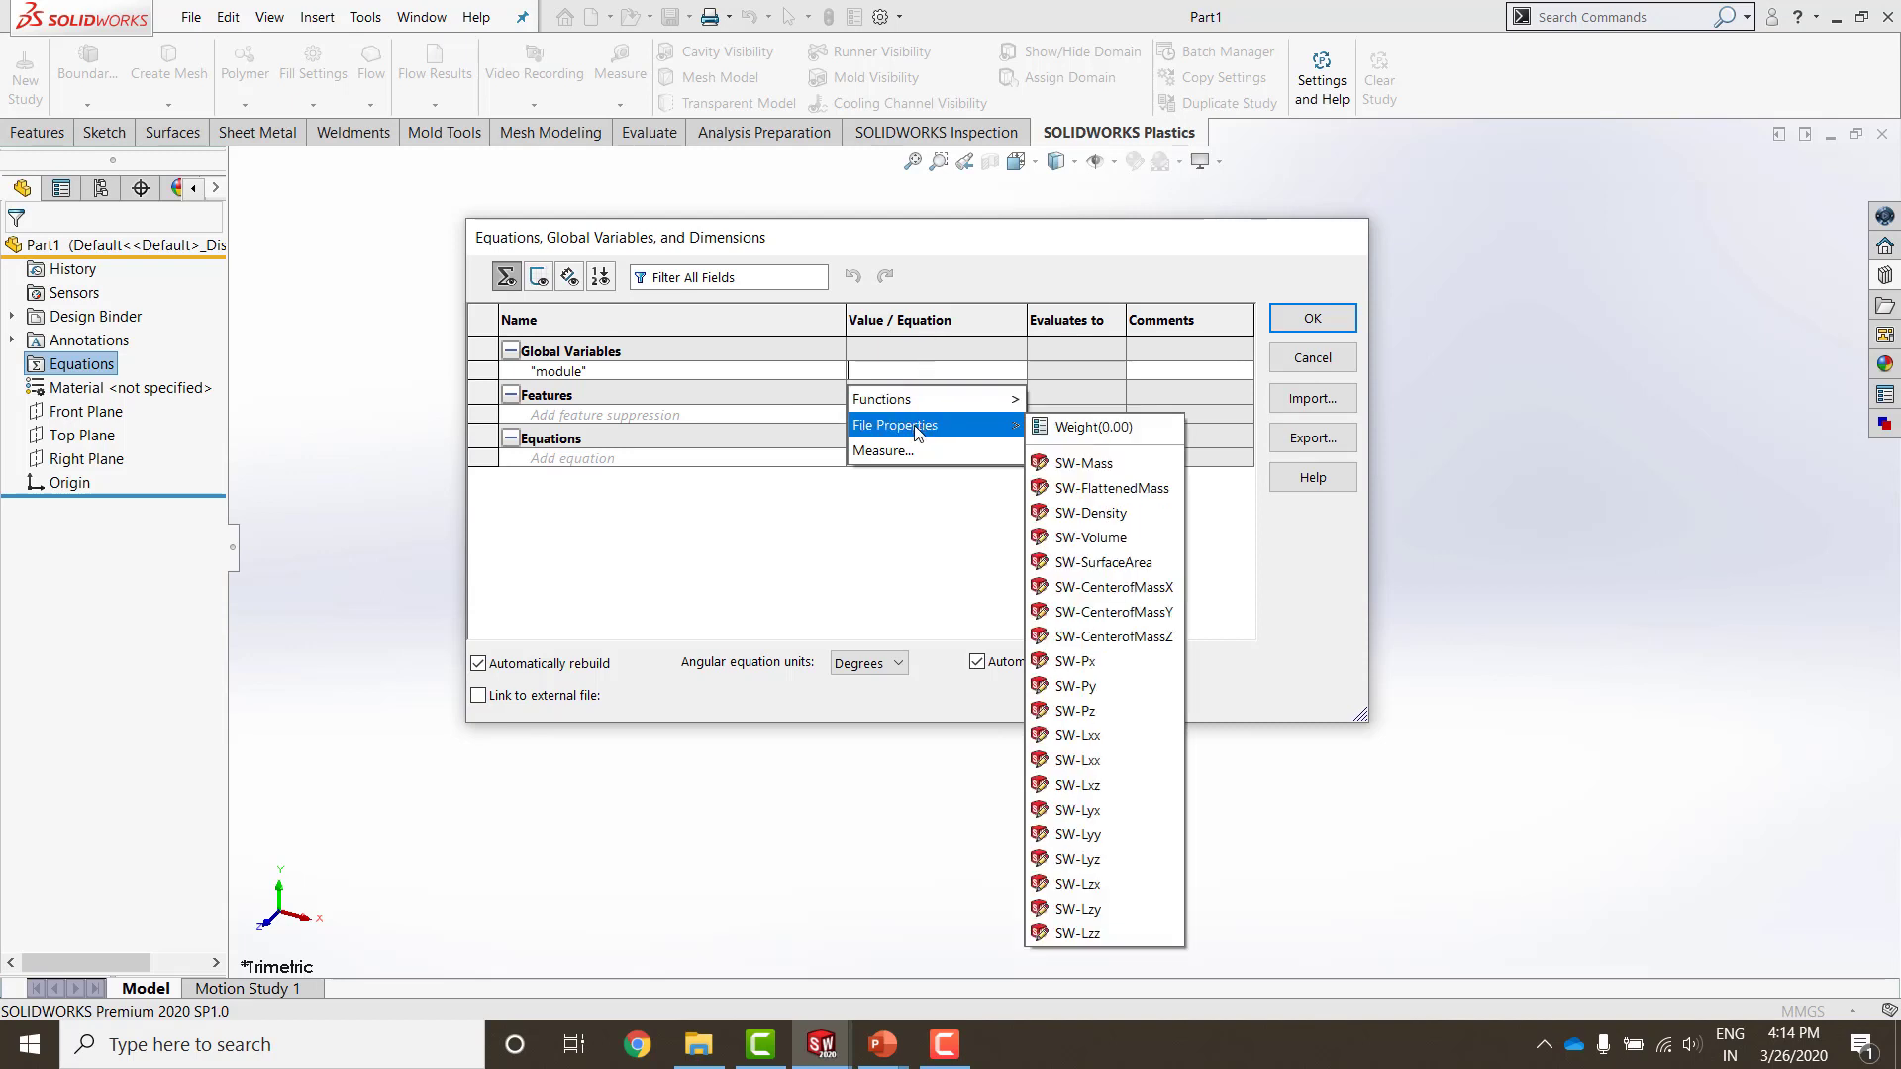
left_click(890, 489)
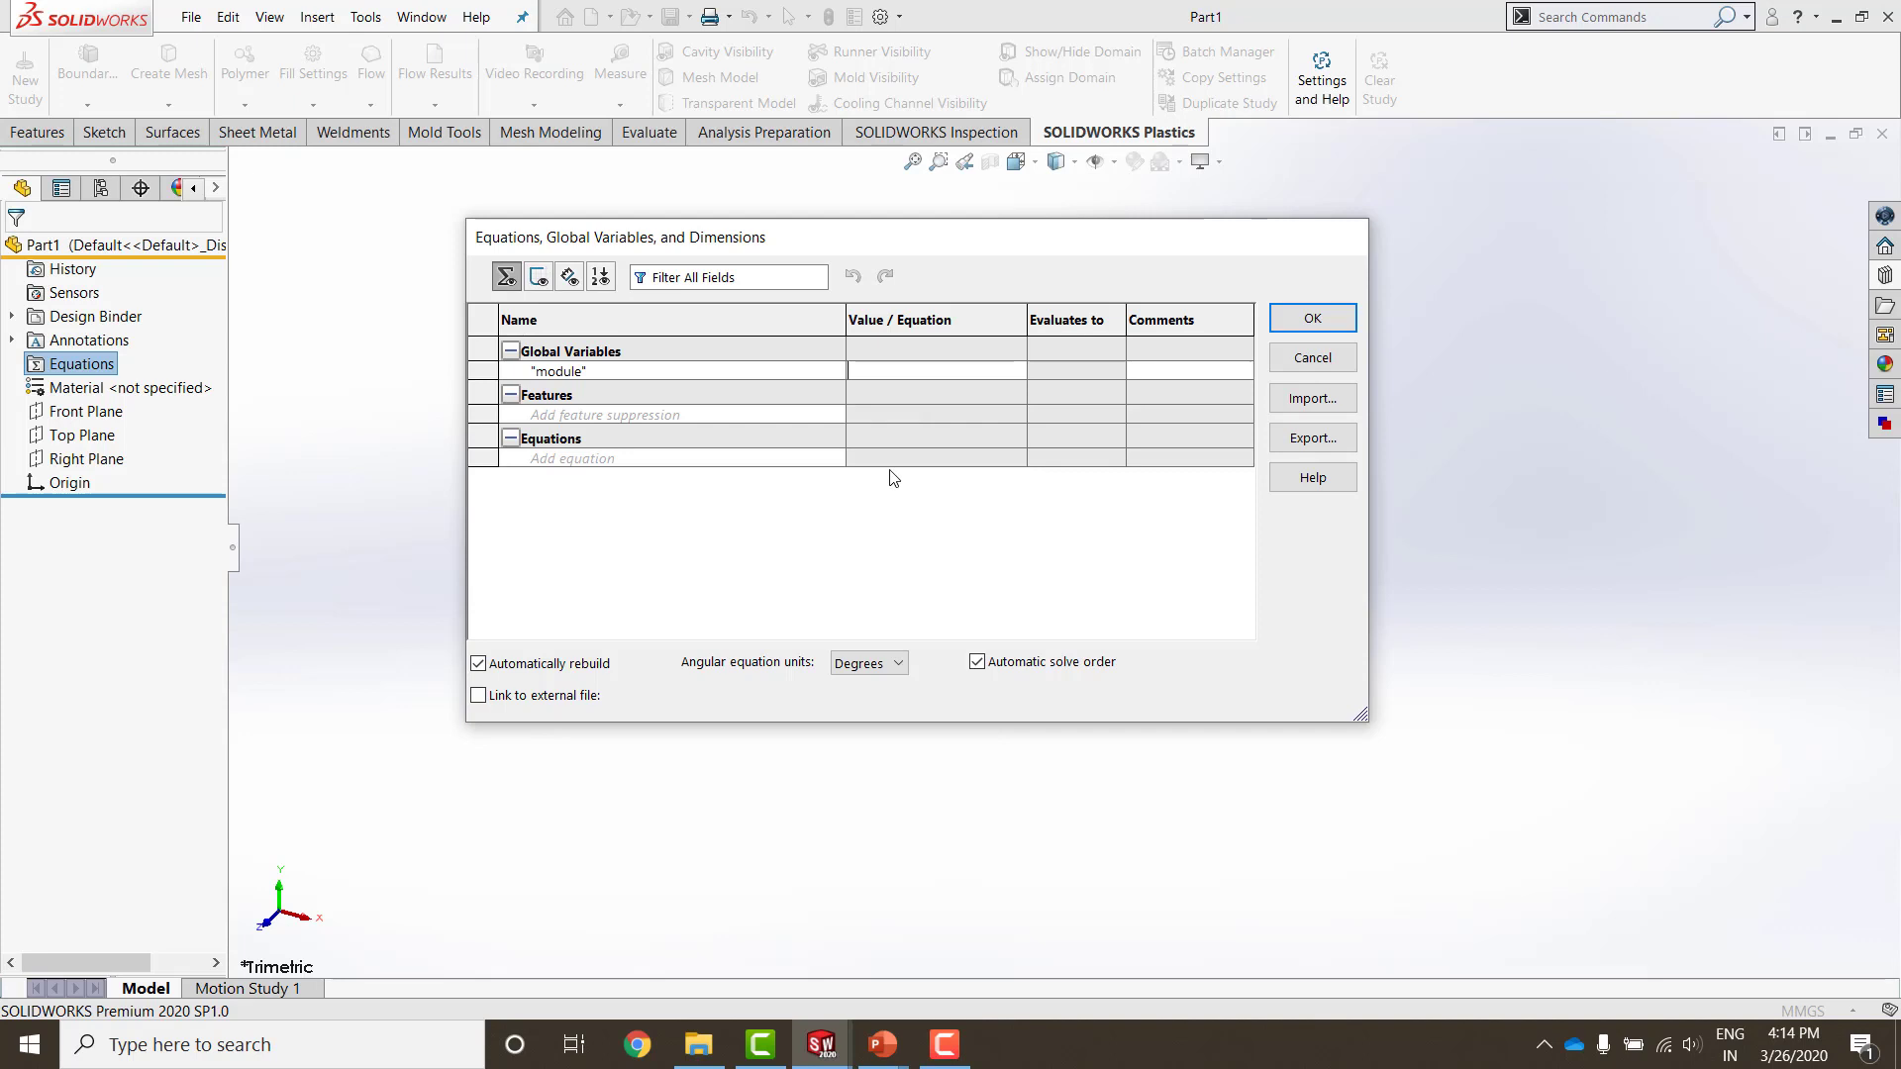
type("==")
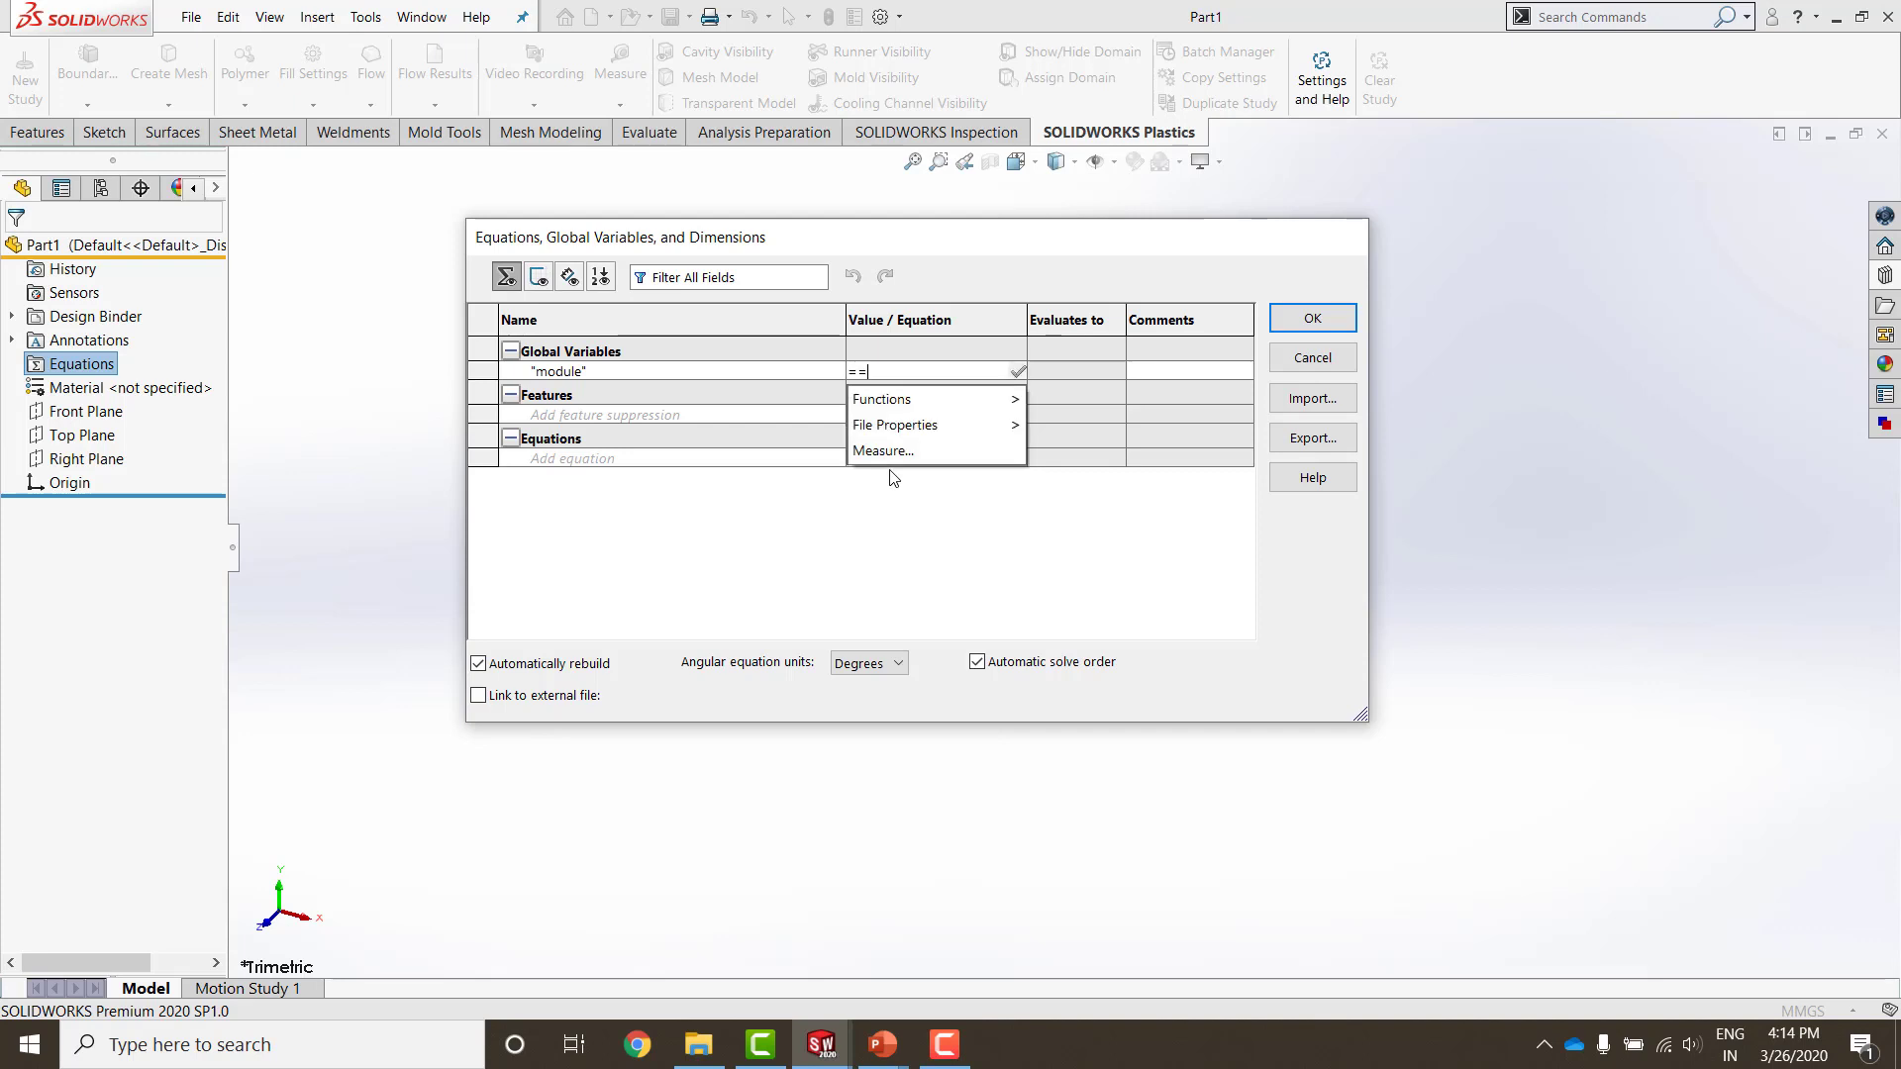
key("BackSpace")
type("3")
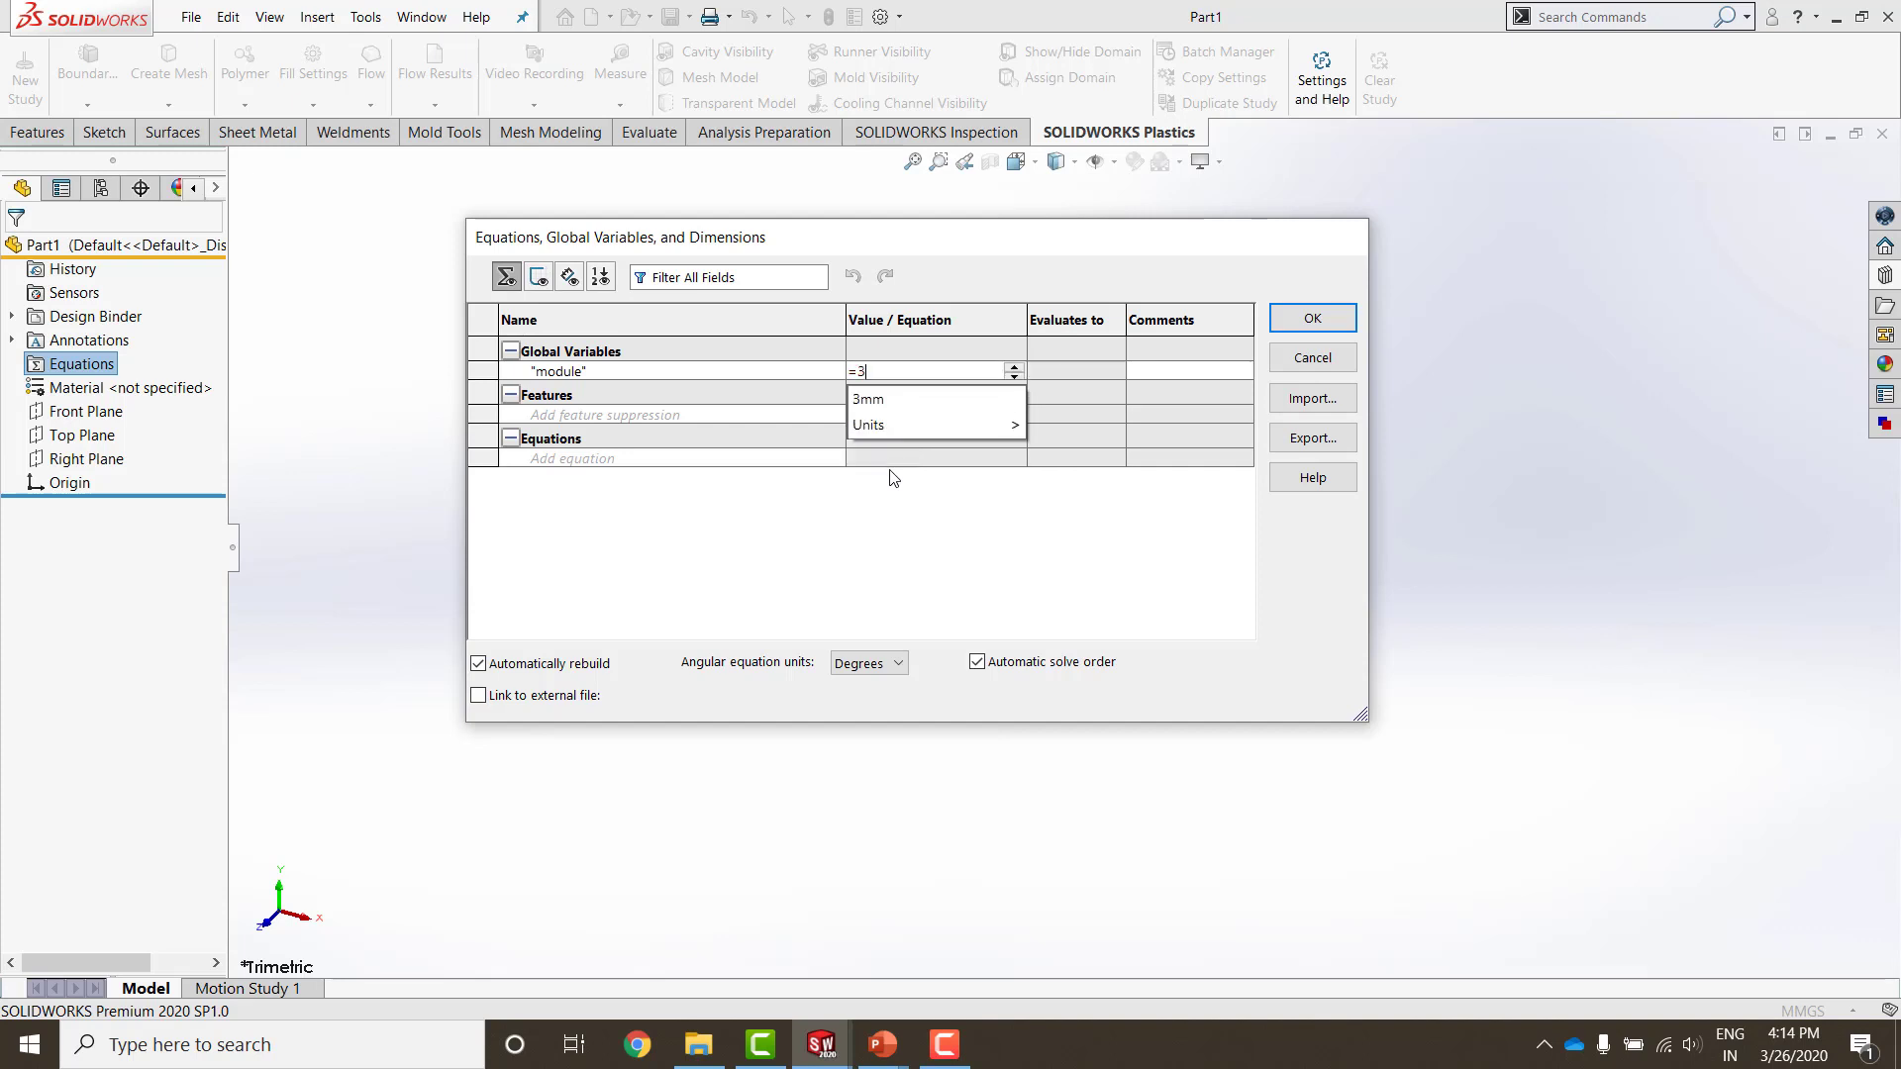
mouse_move(970, 432)
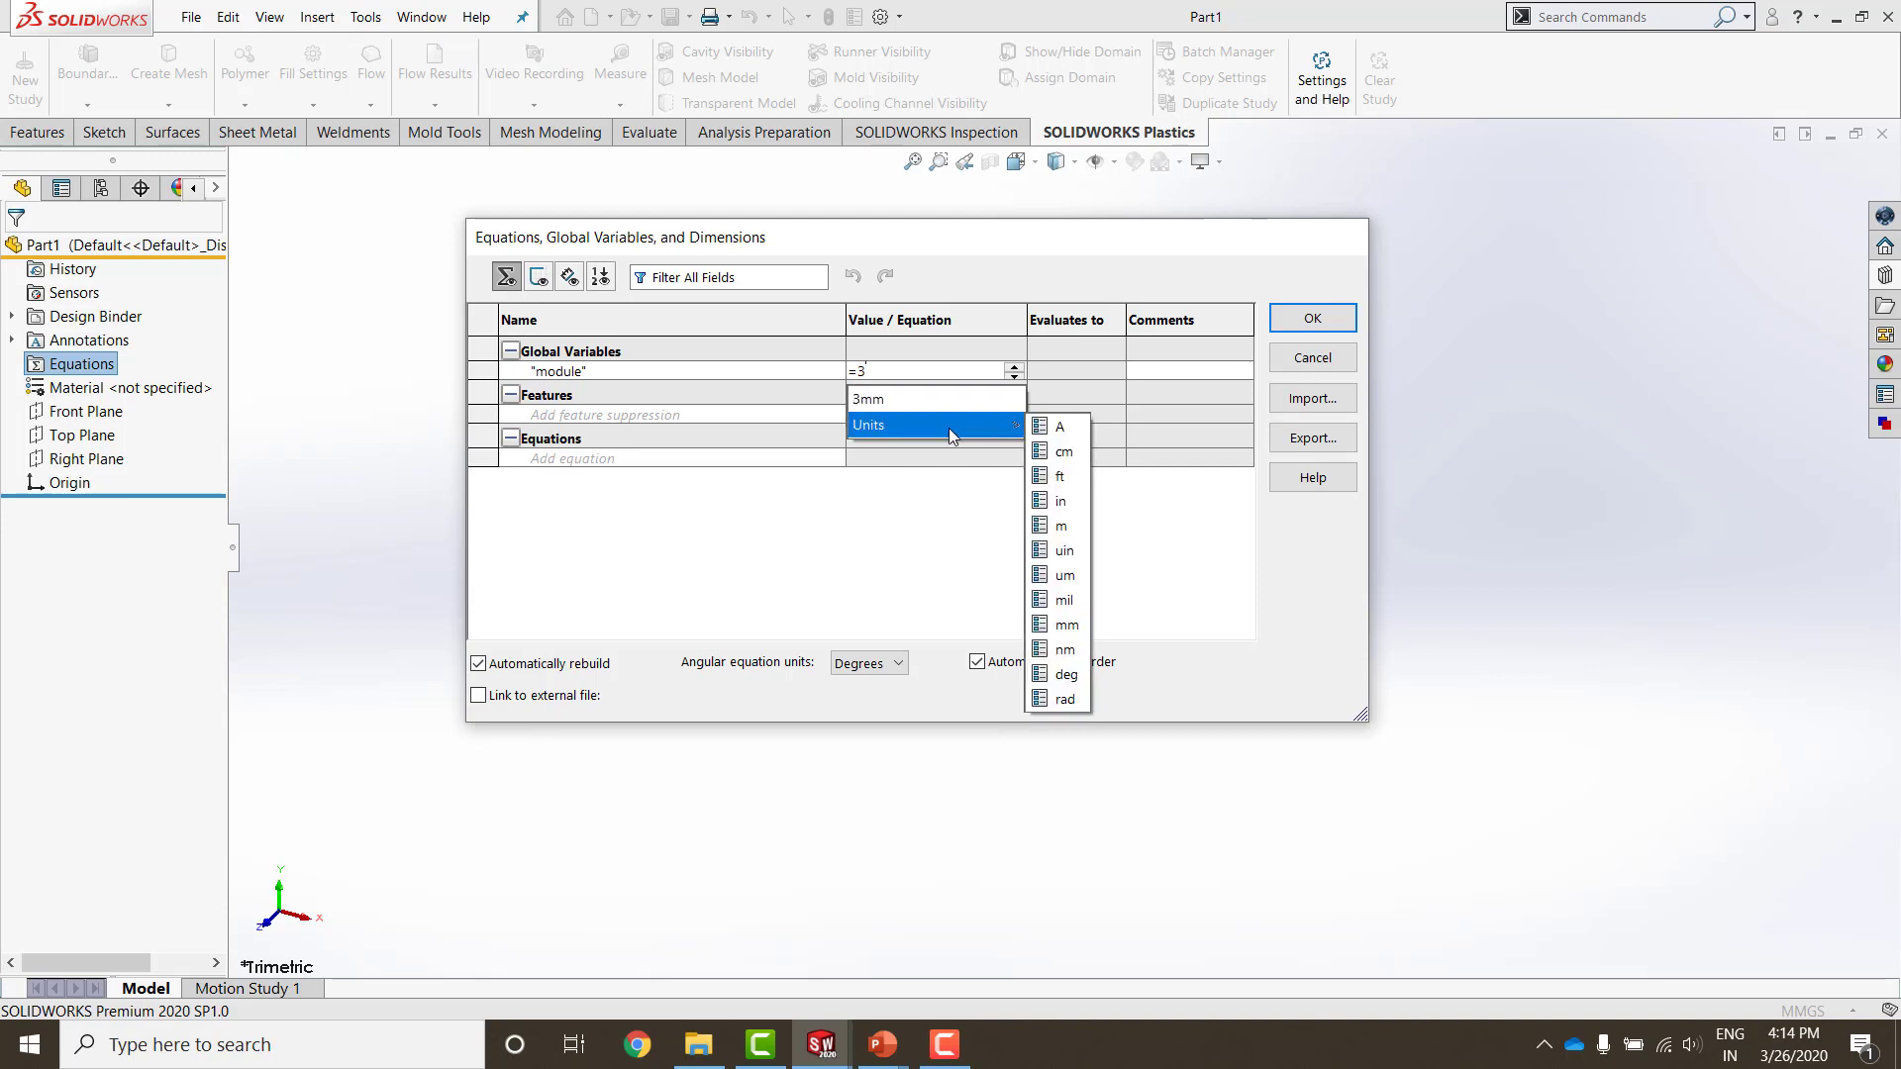
left_click(892, 400)
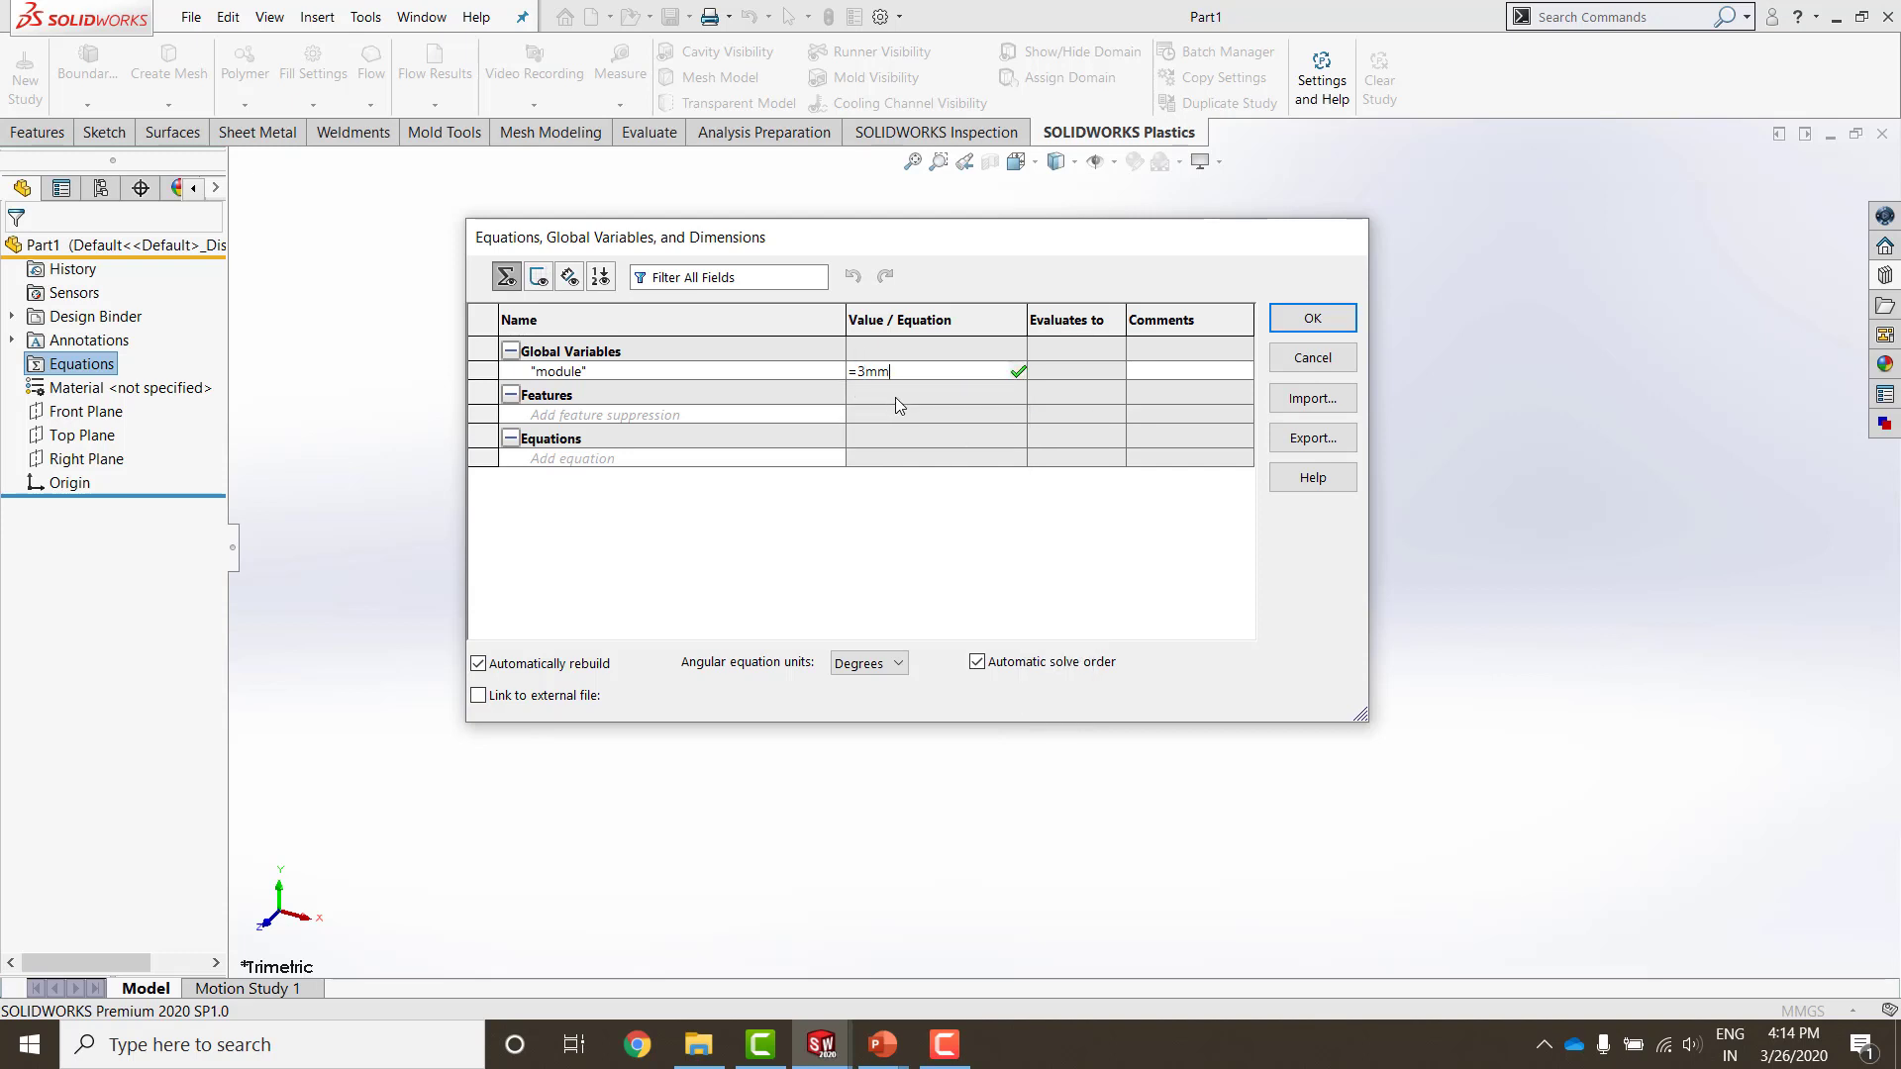
left_click(1017, 370)
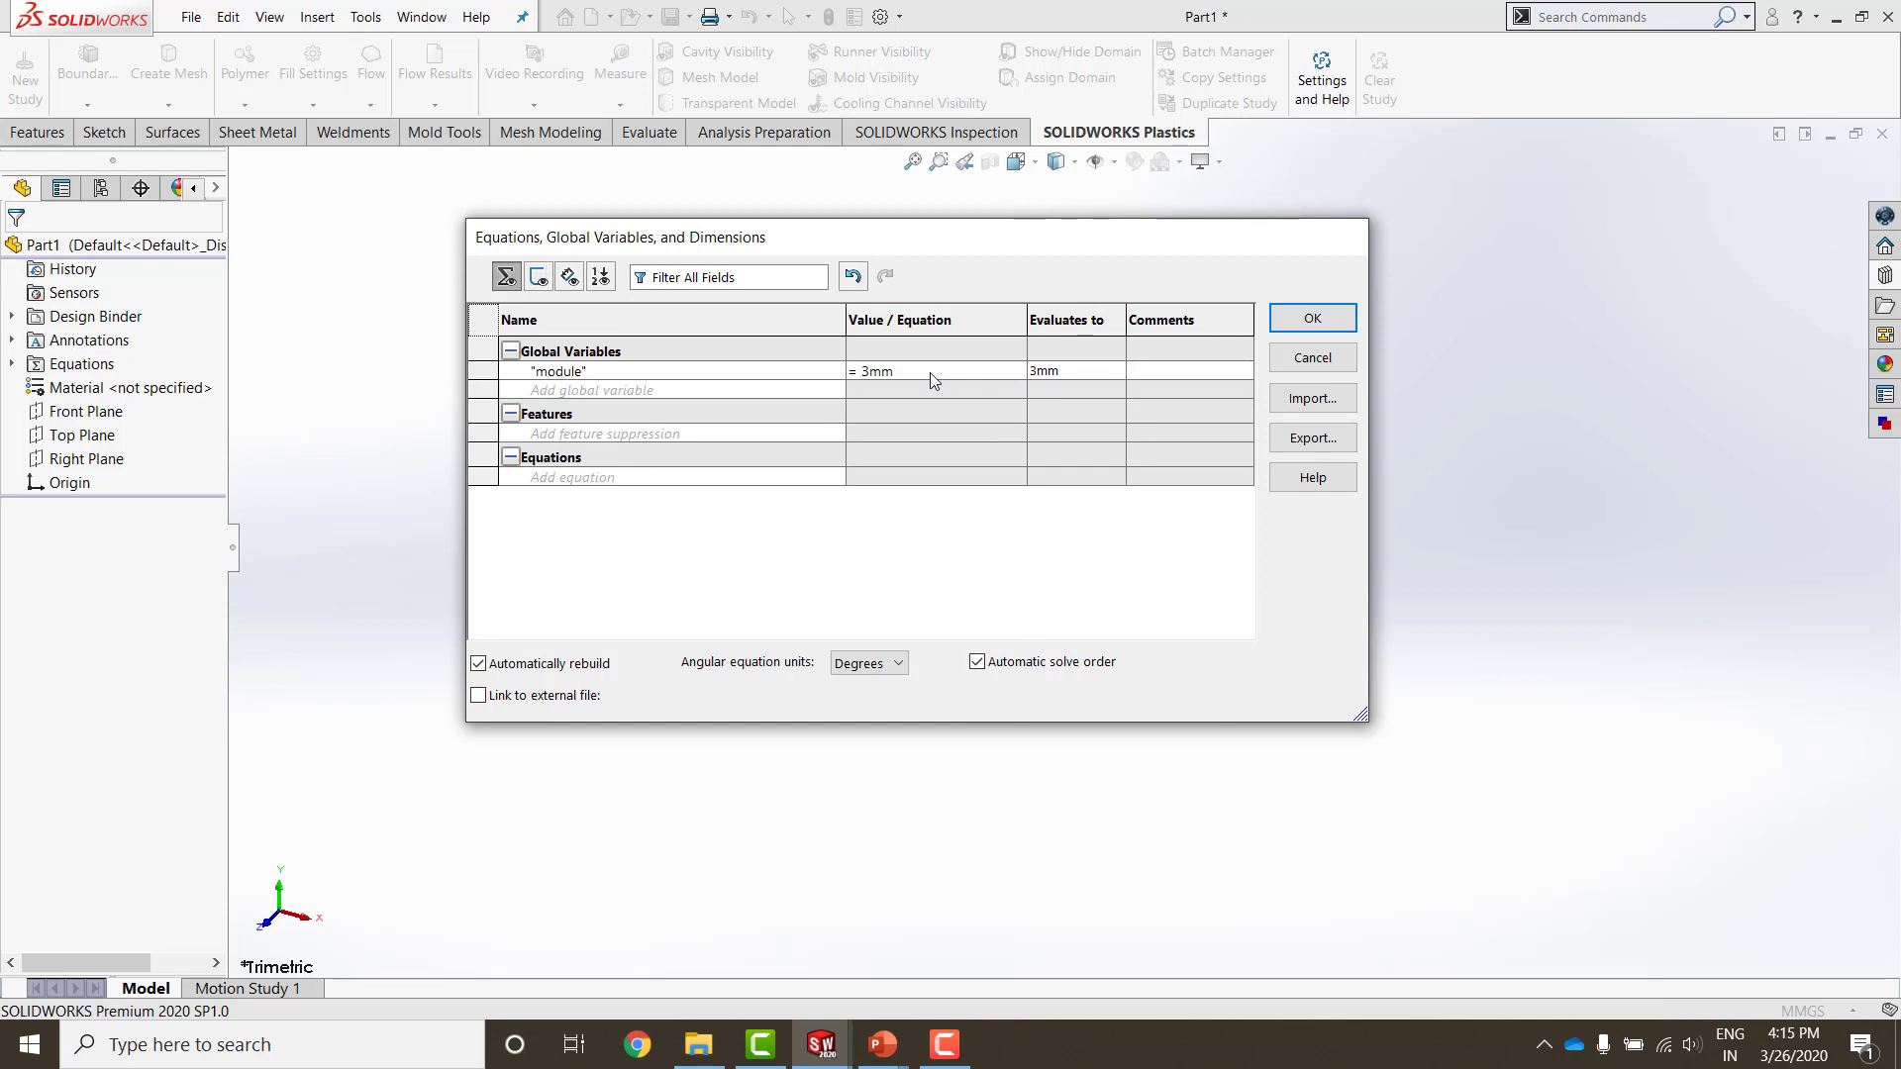
Step: Add global variable 'No of teeth' = 30, then close the Equations dialog
left_click(622, 390)
type("No of teeth")
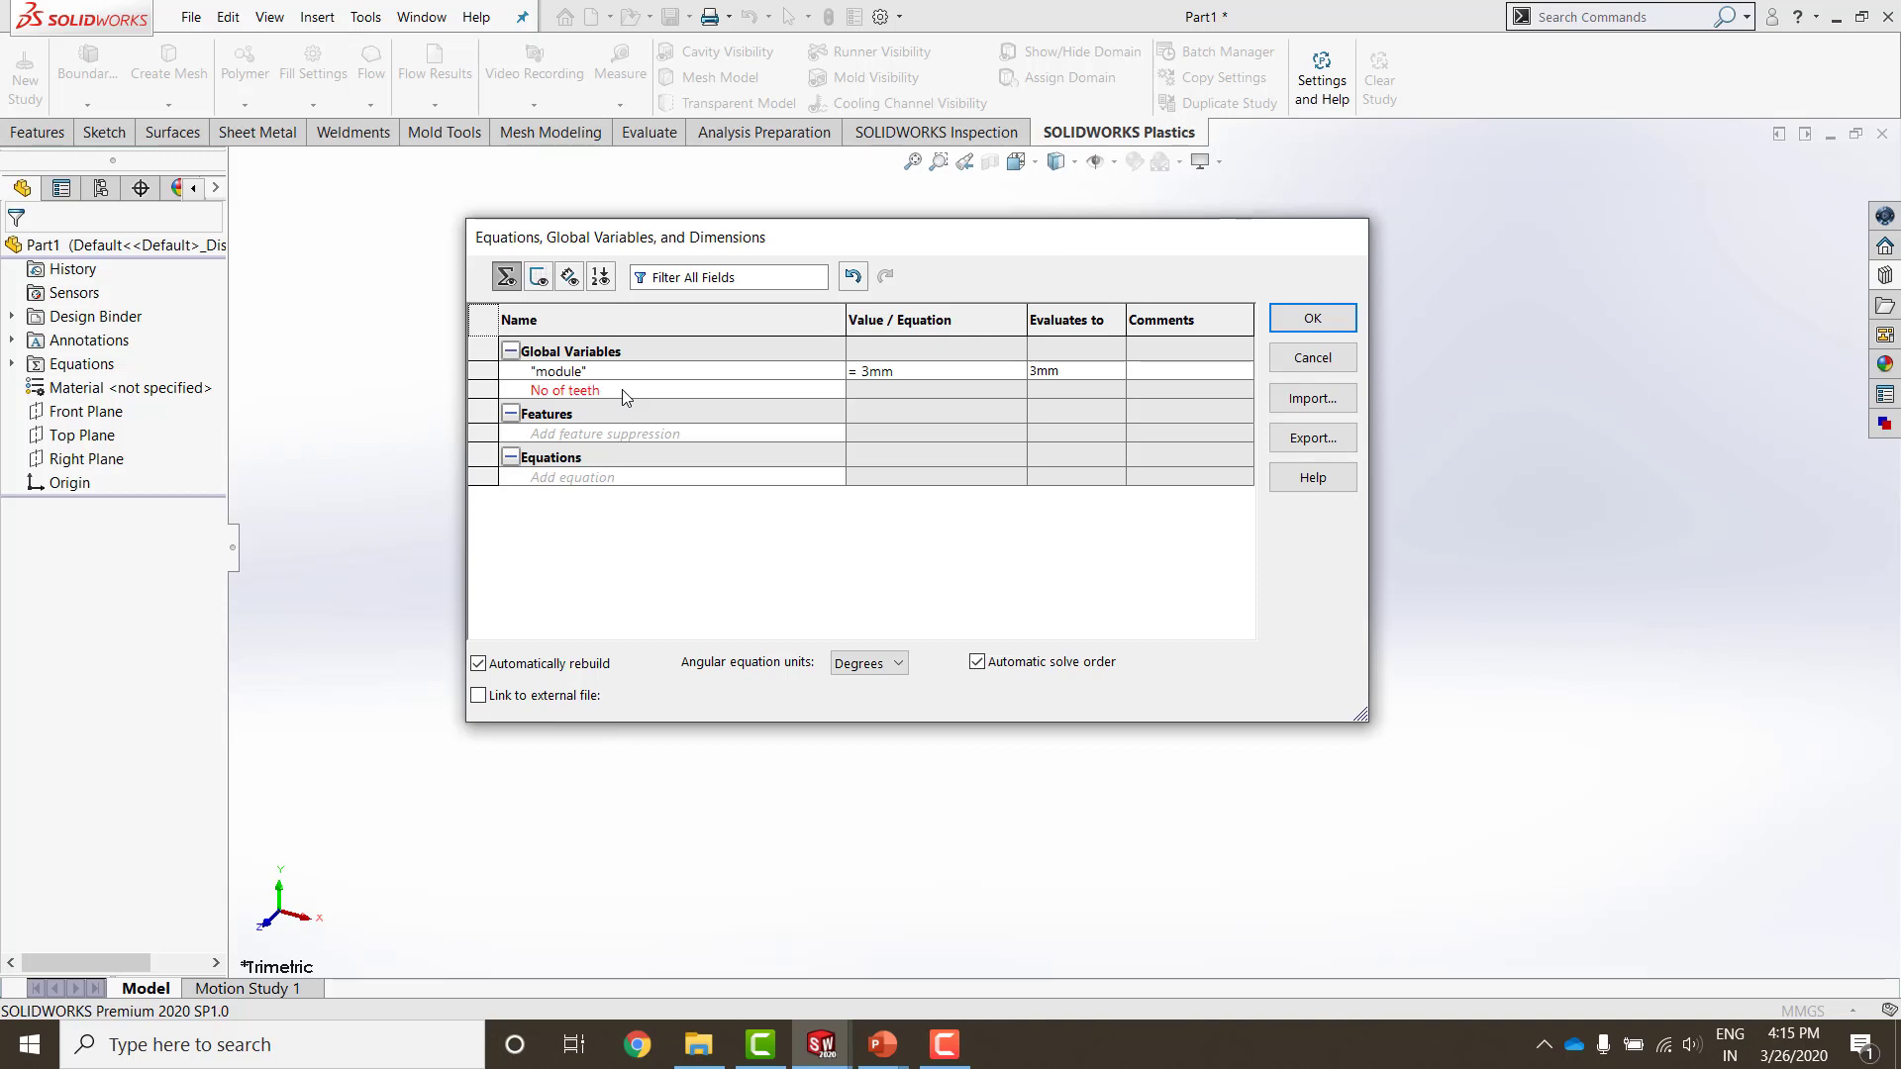
key("Tab")
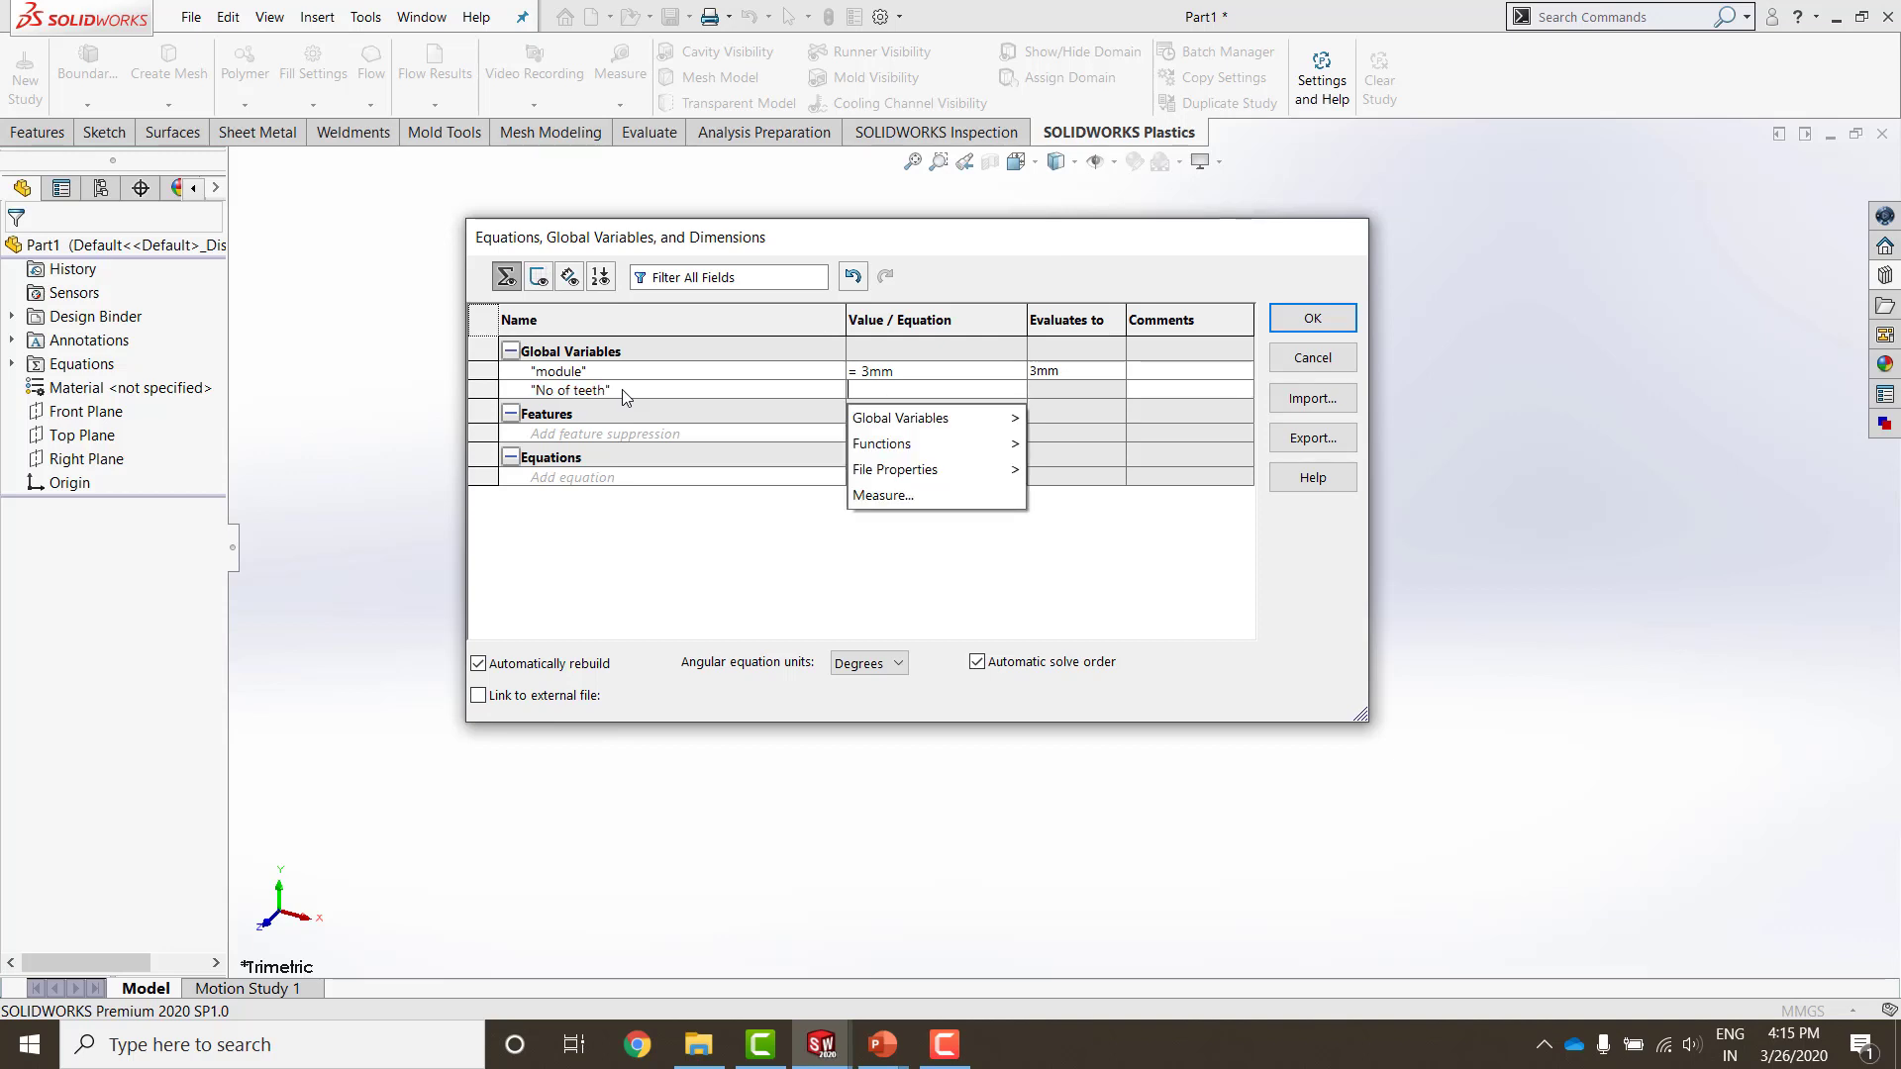
mouse_move(1005, 417)
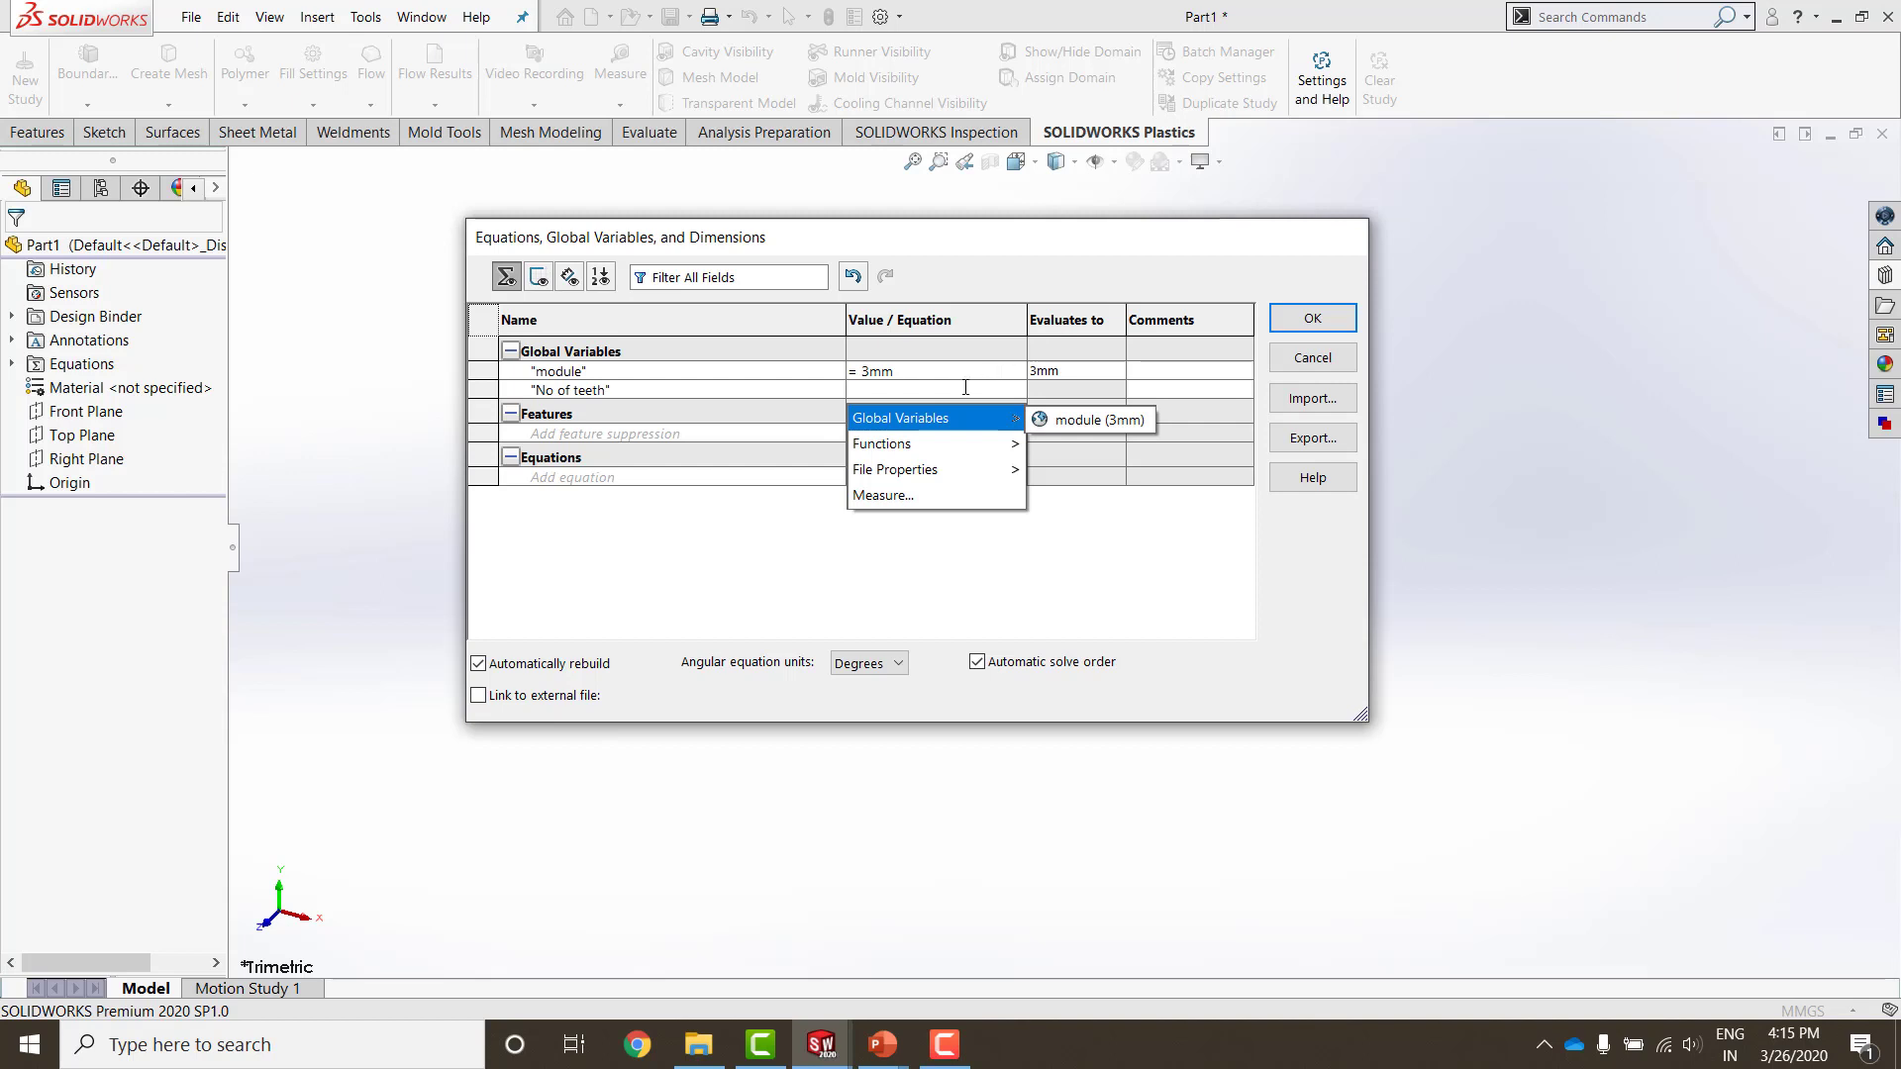
type("=30")
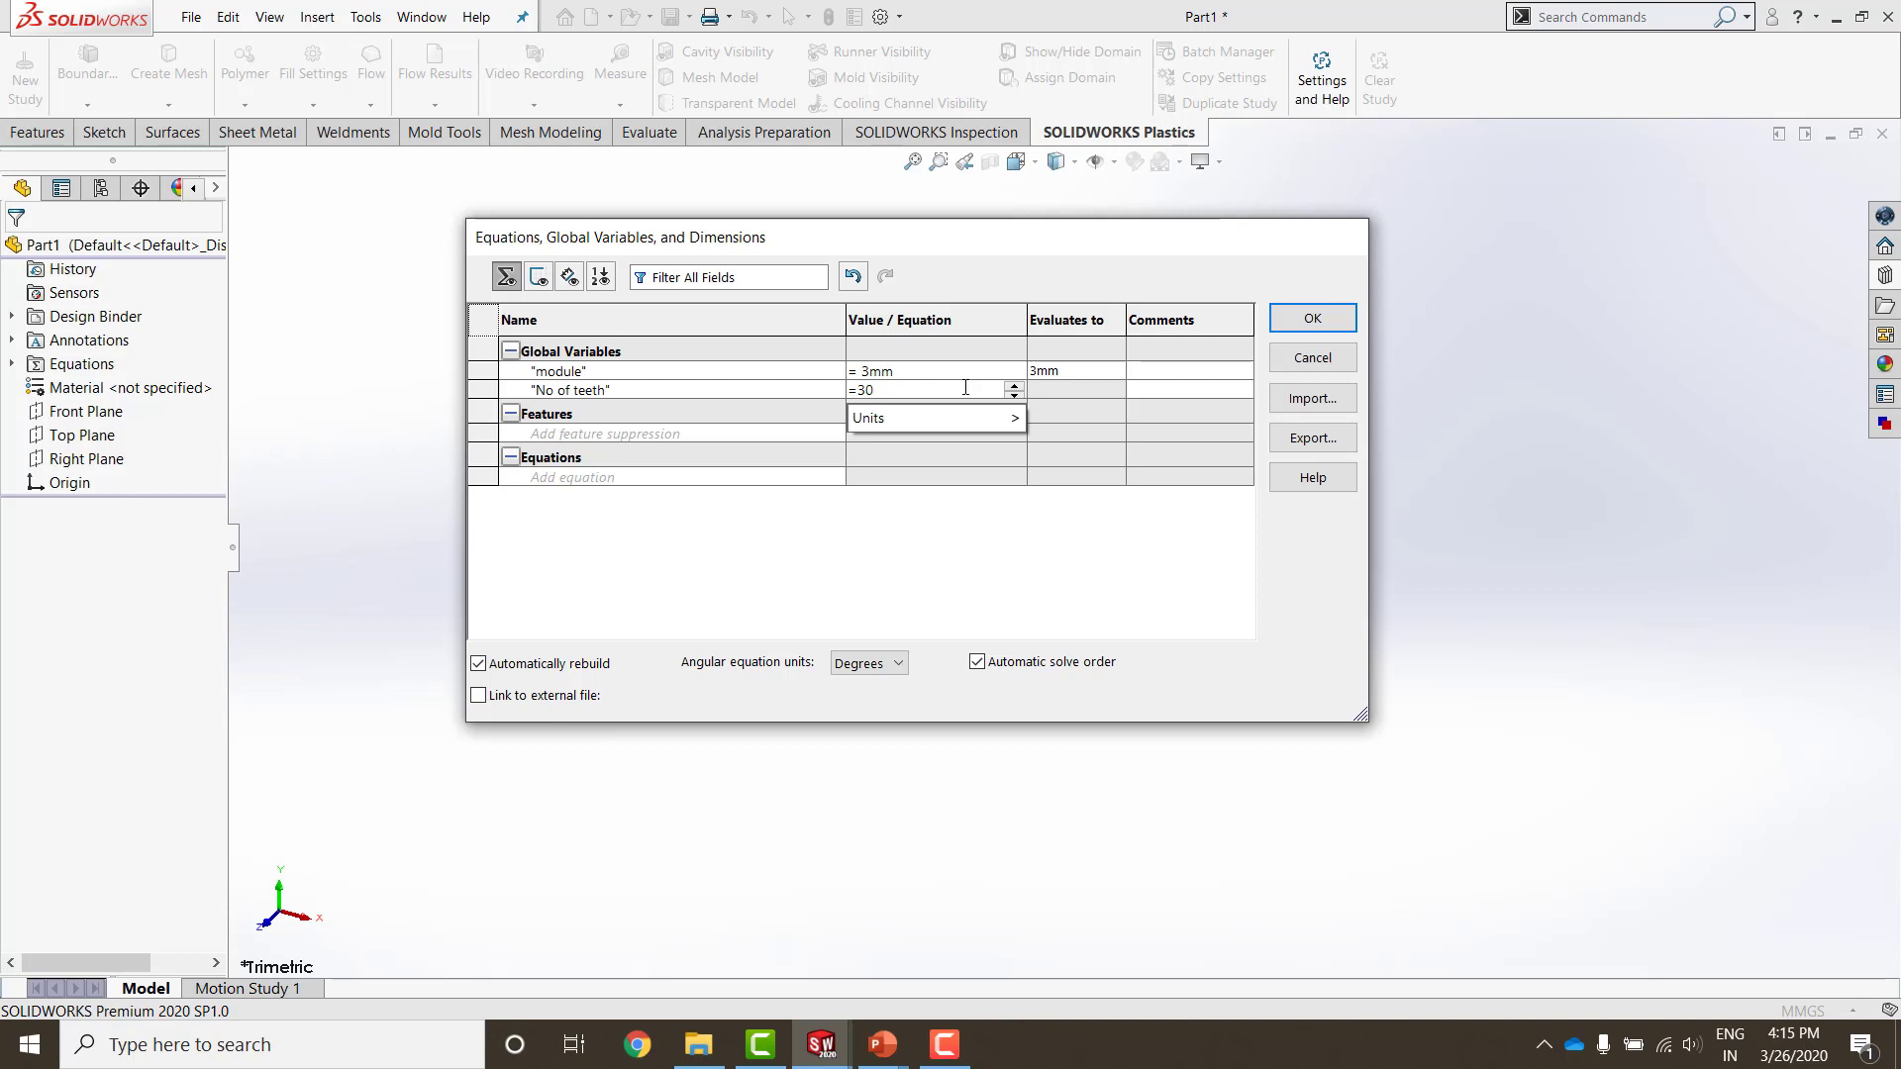
key("Tab")
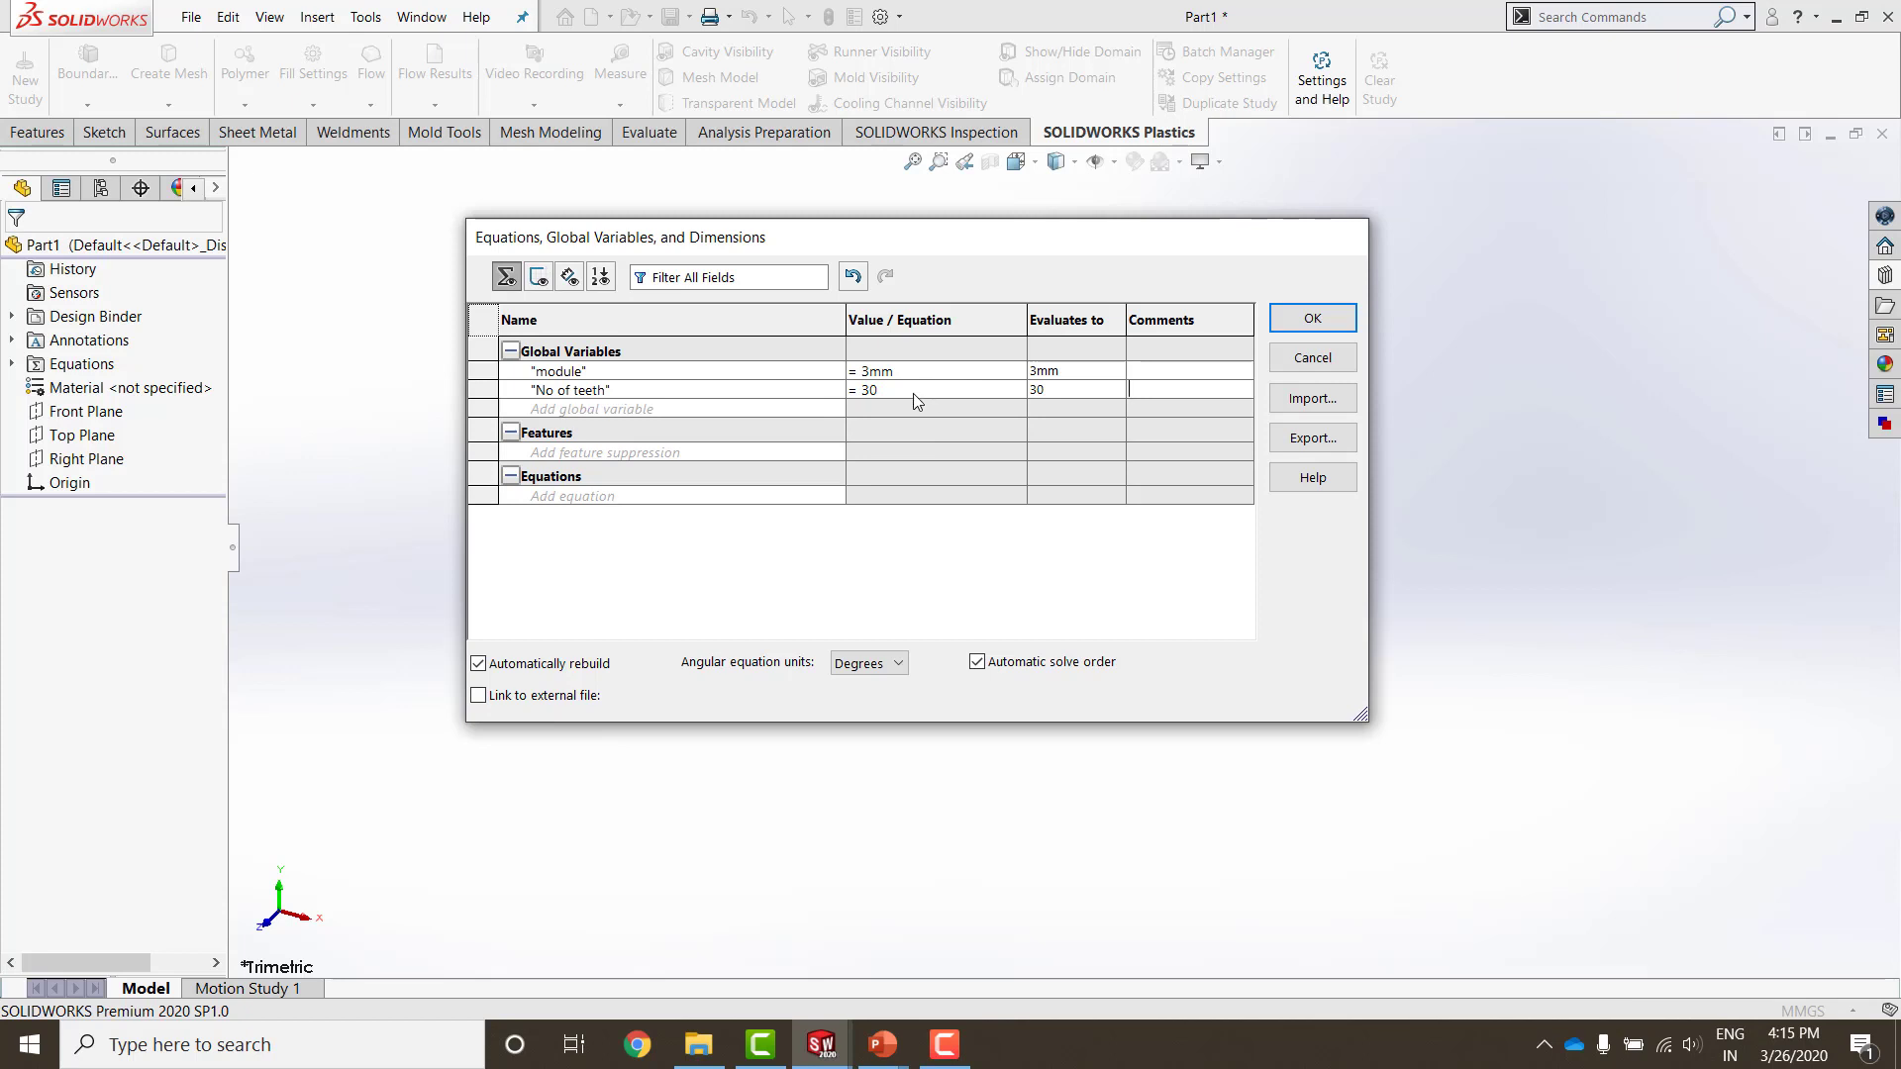
left_click(1313, 318)
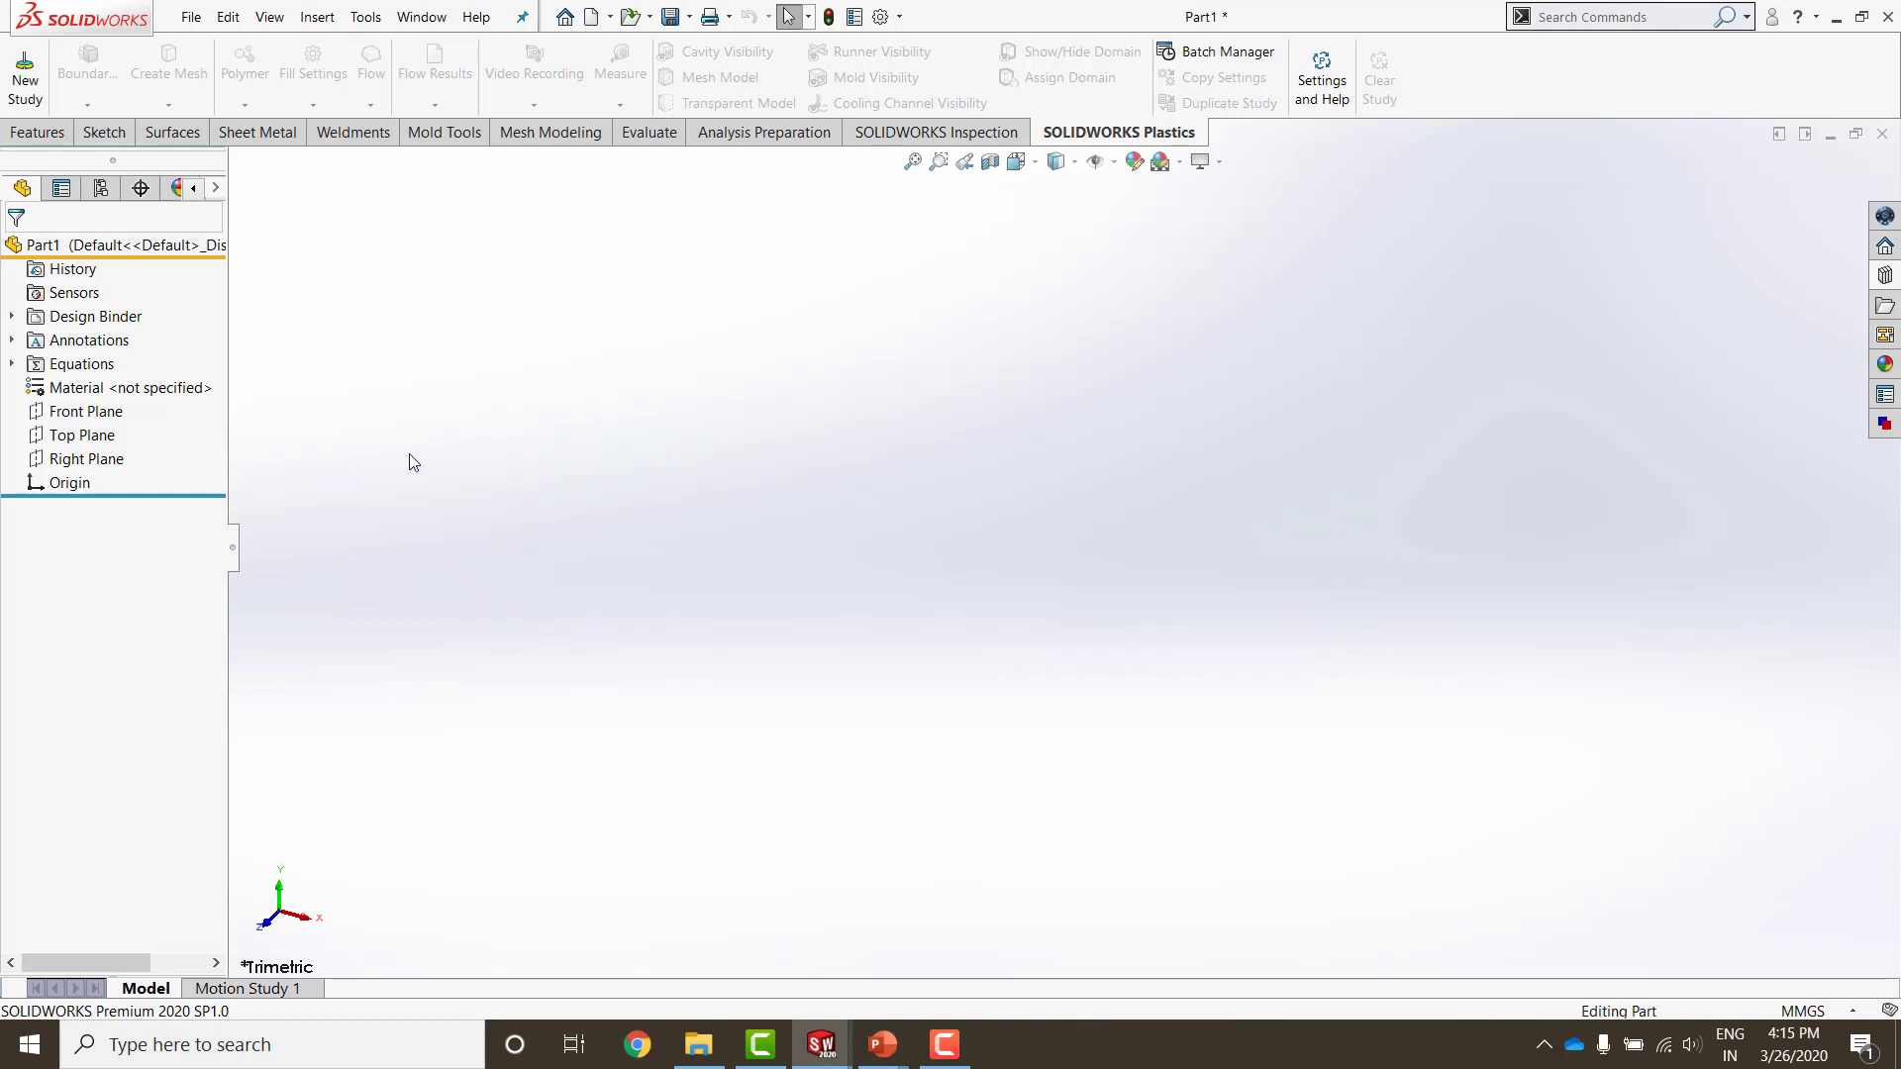
Step: Sketch an origin-centred circle of about Ø156.14 on the Front Plane and select it for dimensioning
left_click(103, 416)
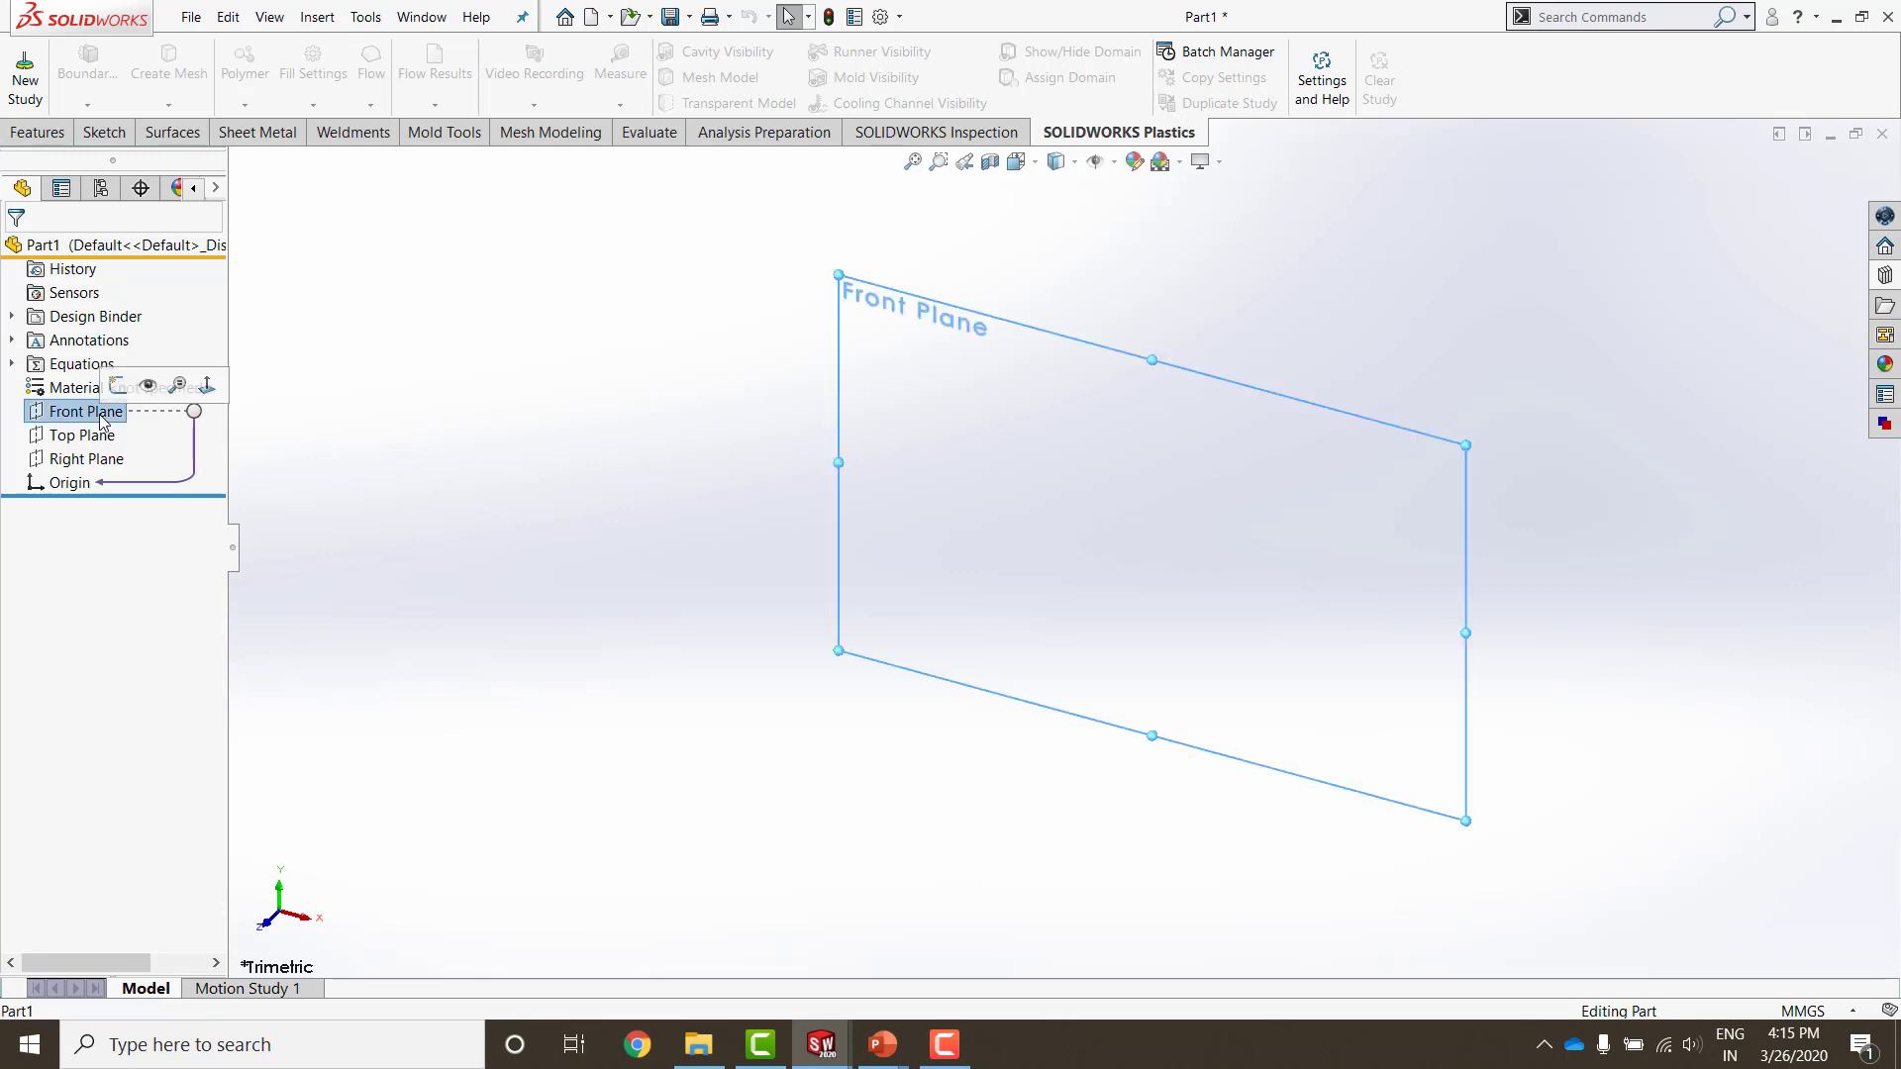
left_click(117, 385)
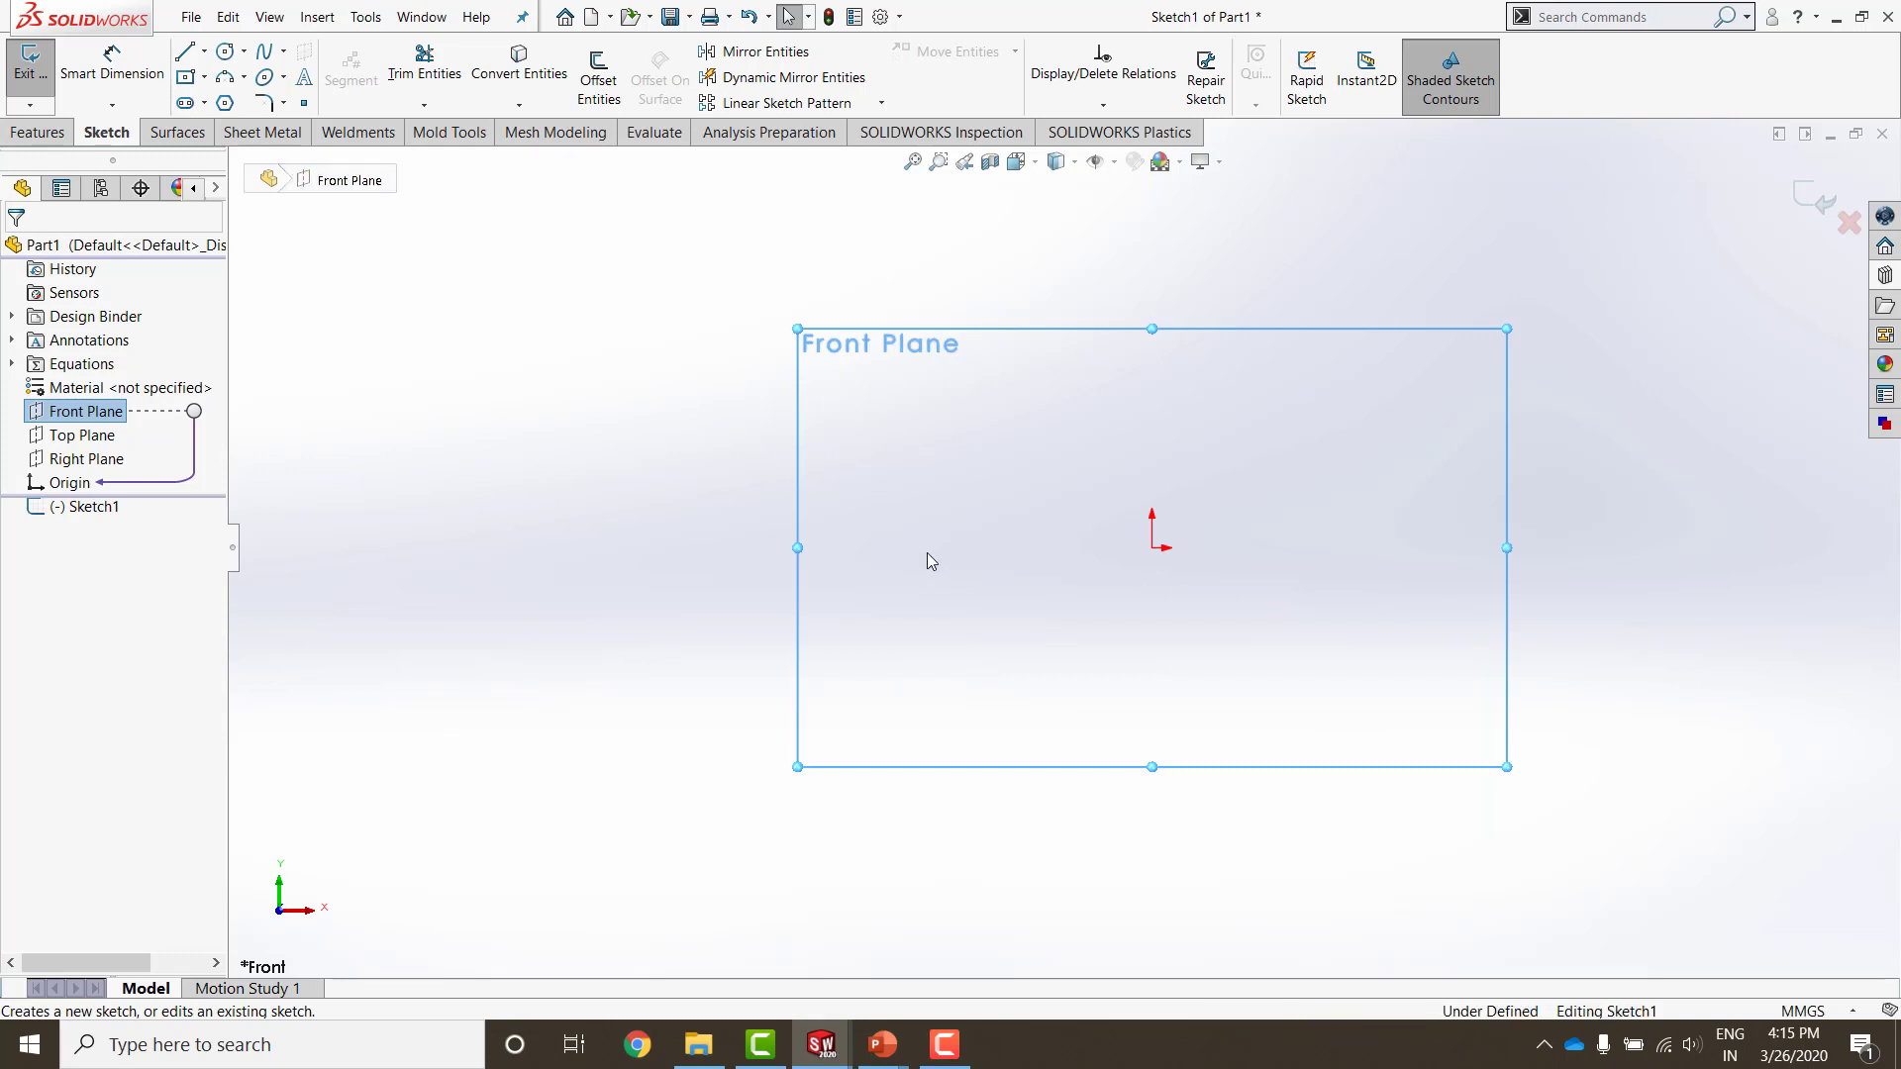
right_click_drag(929, 552, 942, 552)
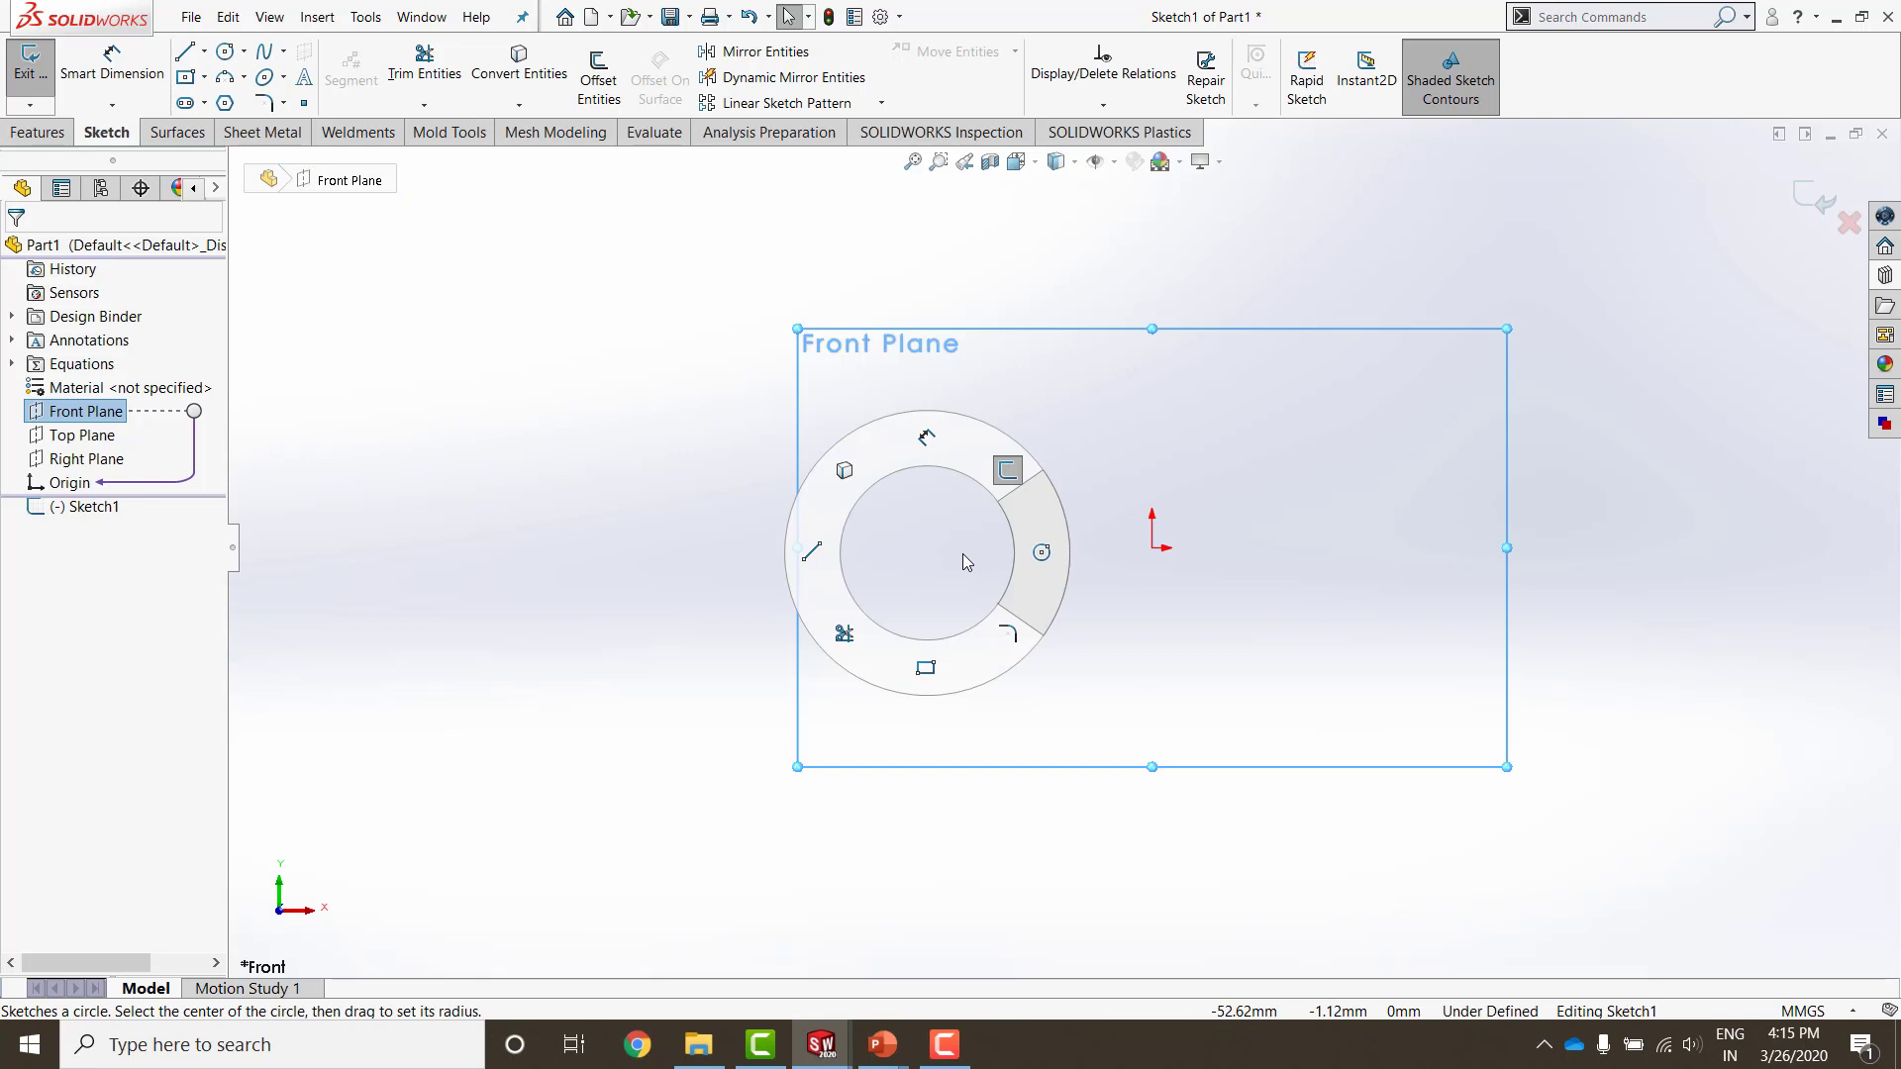
right_click_drag(963, 554, 1039, 546)
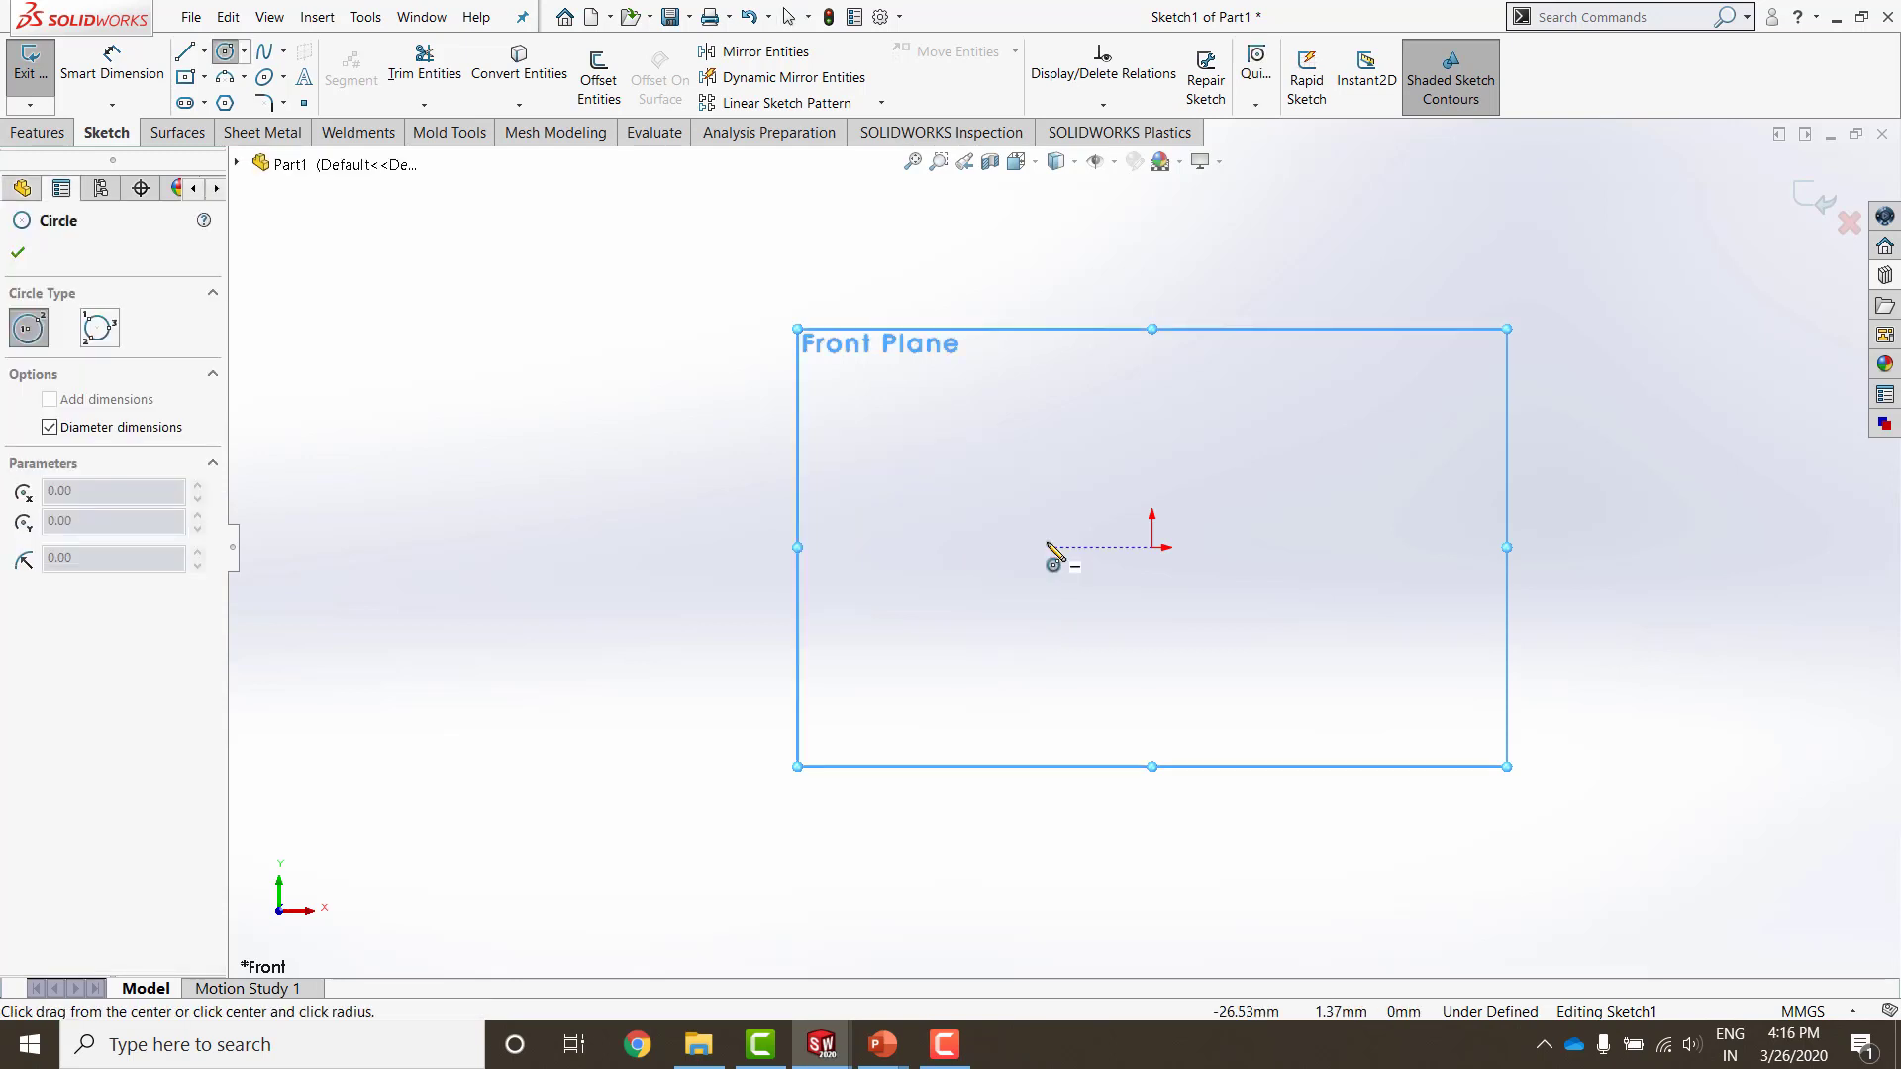
left_click(1153, 549)
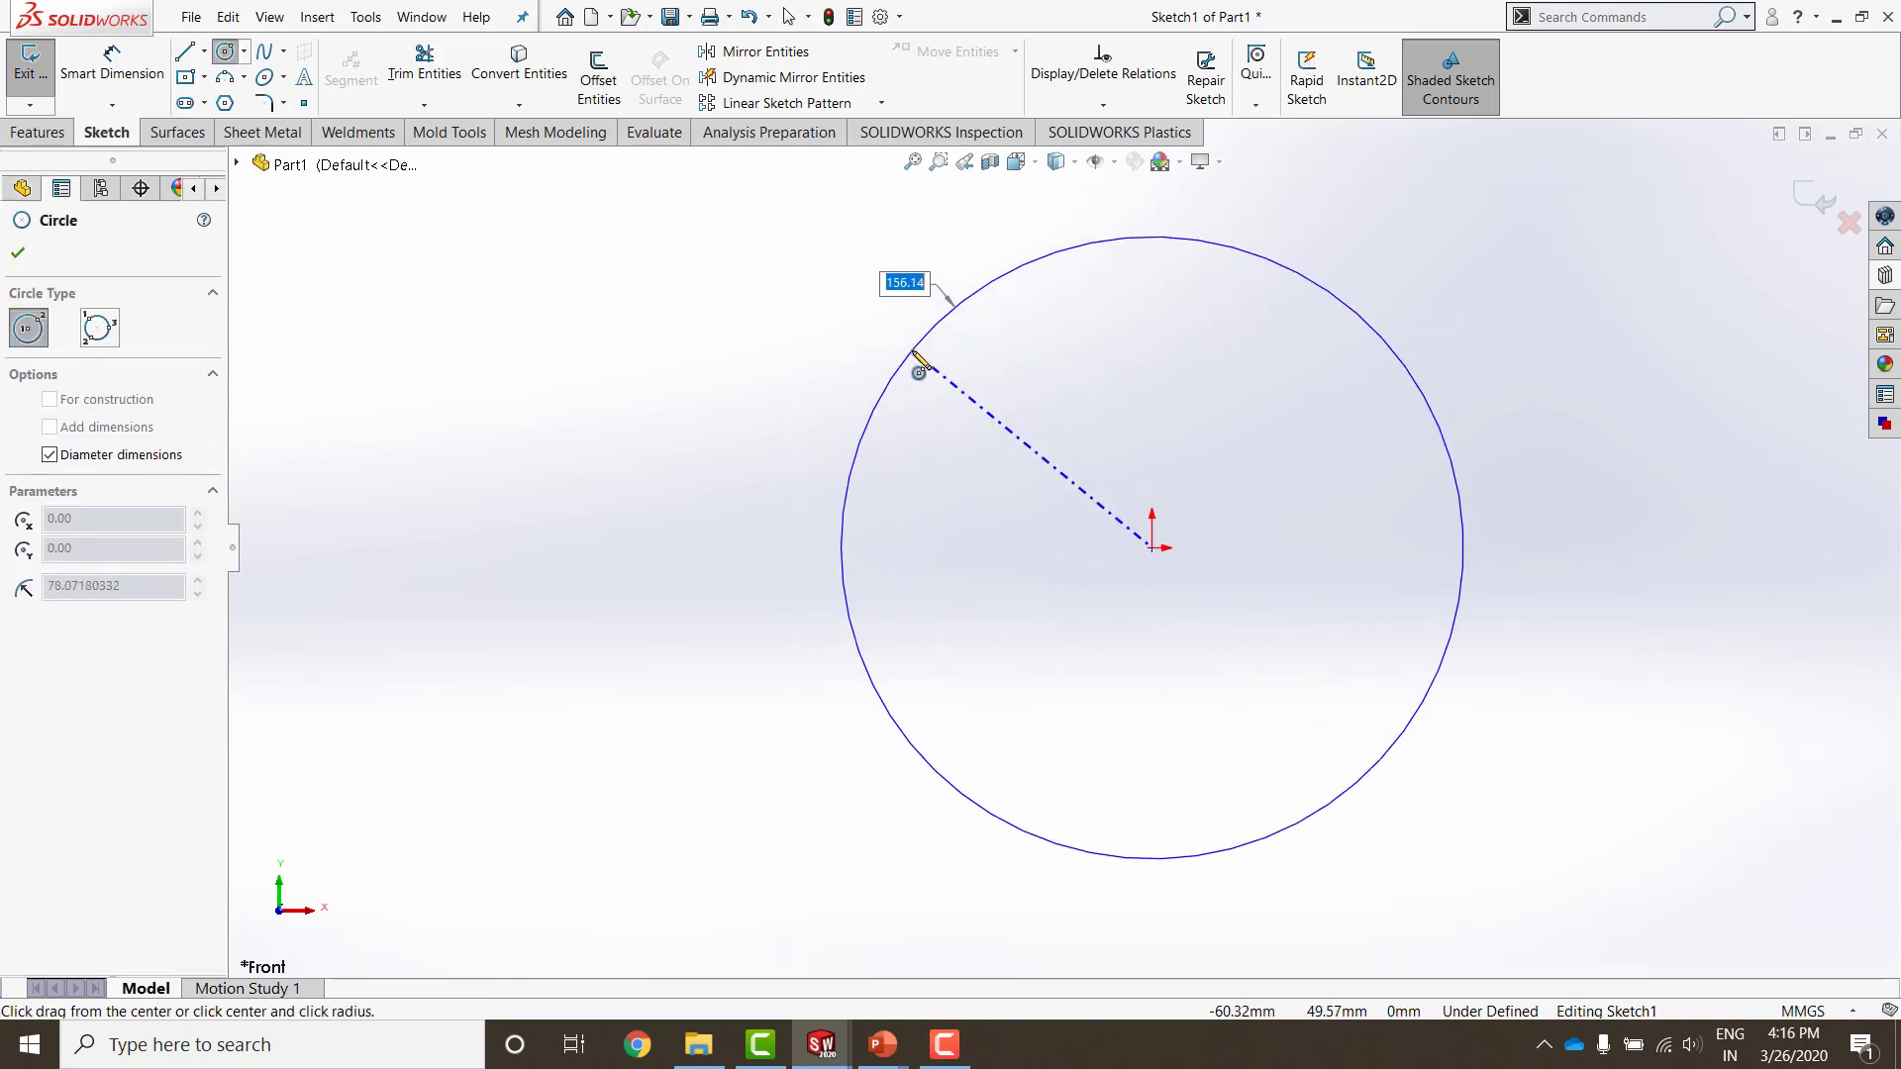
left_click(912, 350)
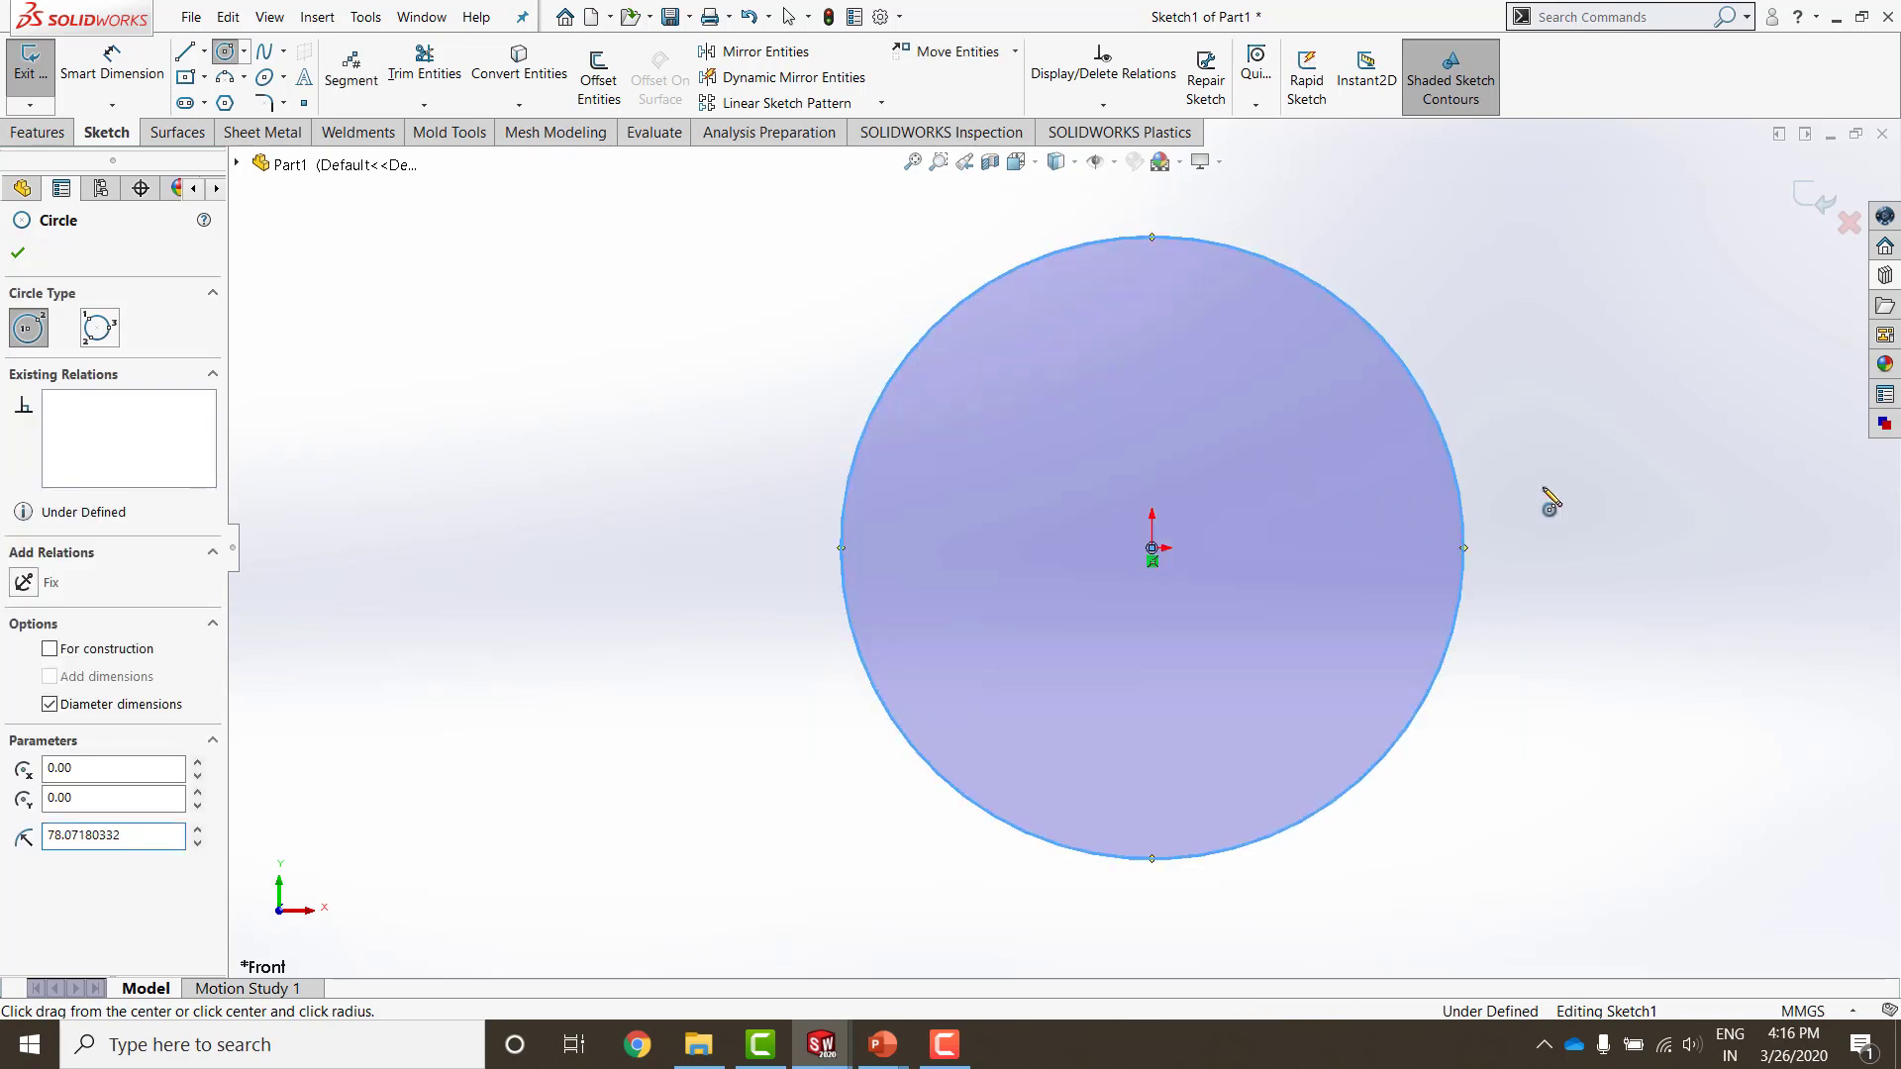
right_click_drag(1544, 493, 1535, 376)
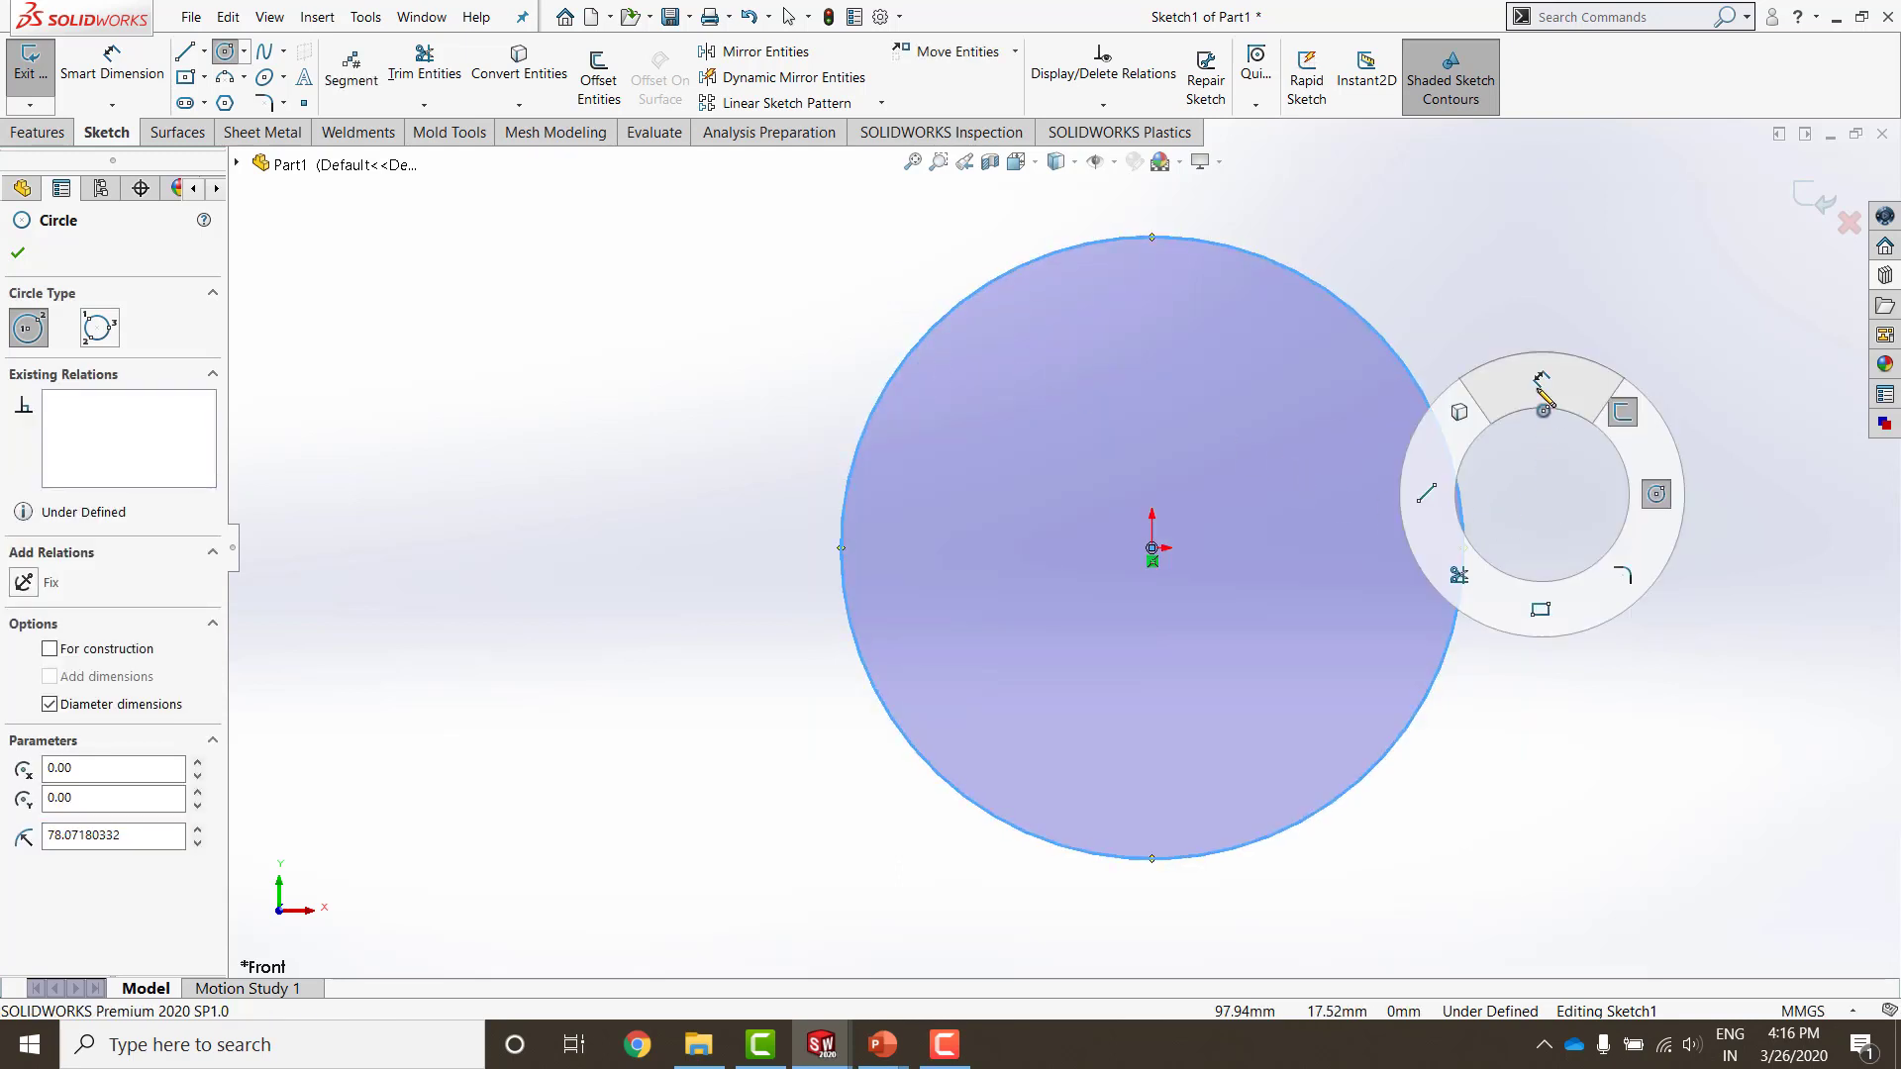
left_click(1371, 327)
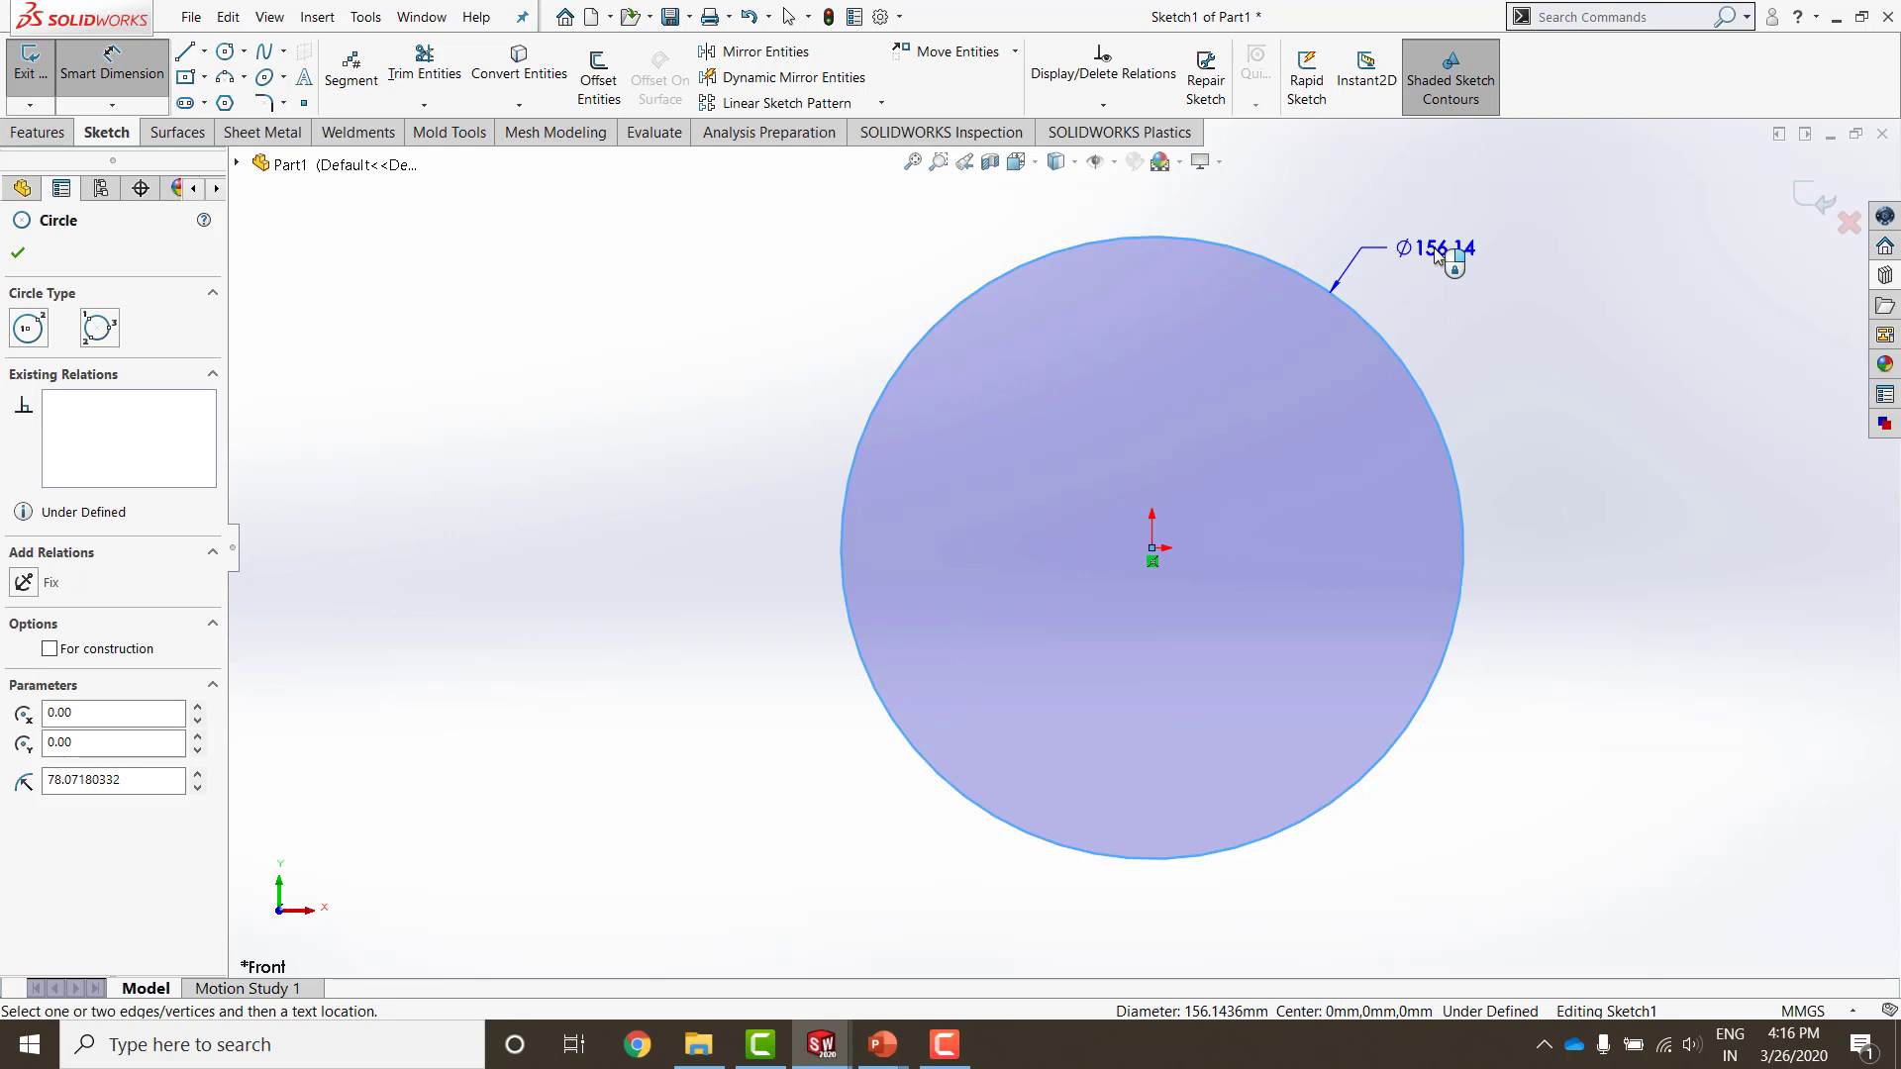
Step: Set the circle's diameter to the equation "module" * "No of teeth", resizing it to Ø90
left_click(1437, 254)
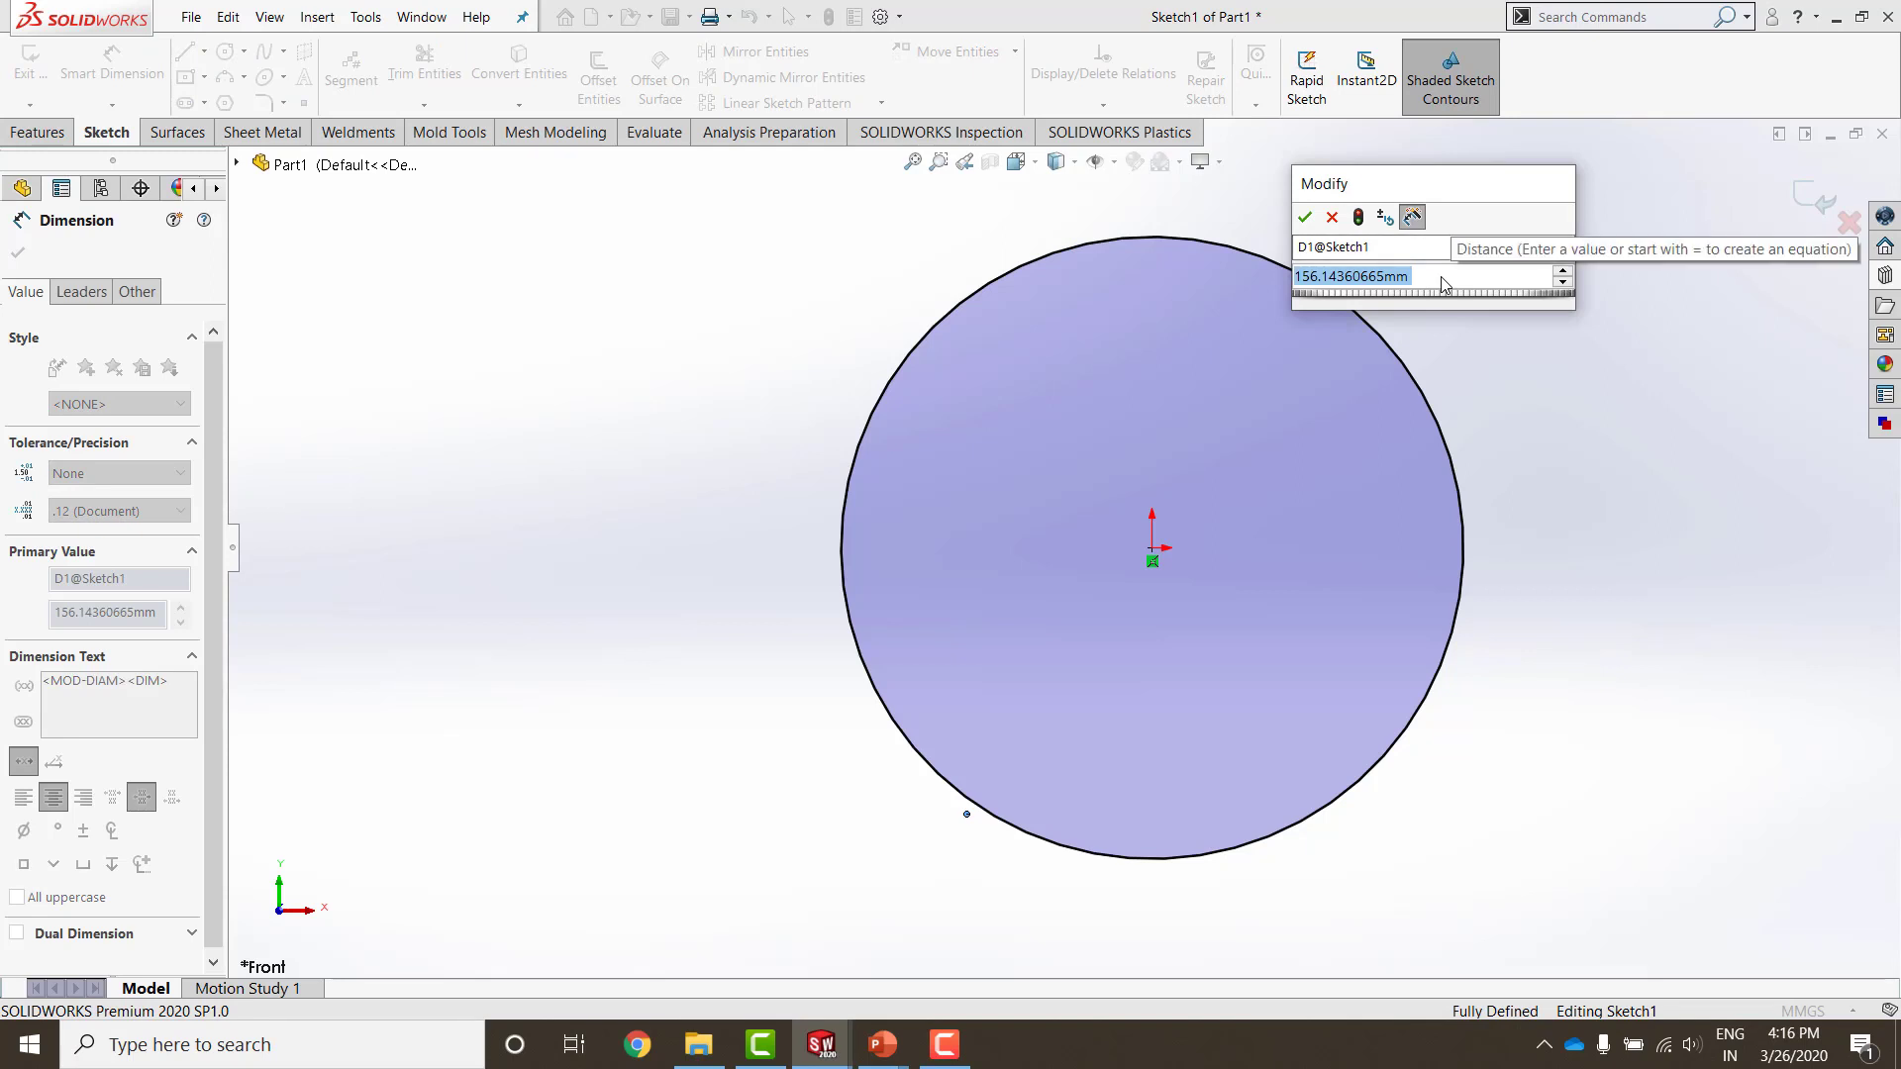
type("=")
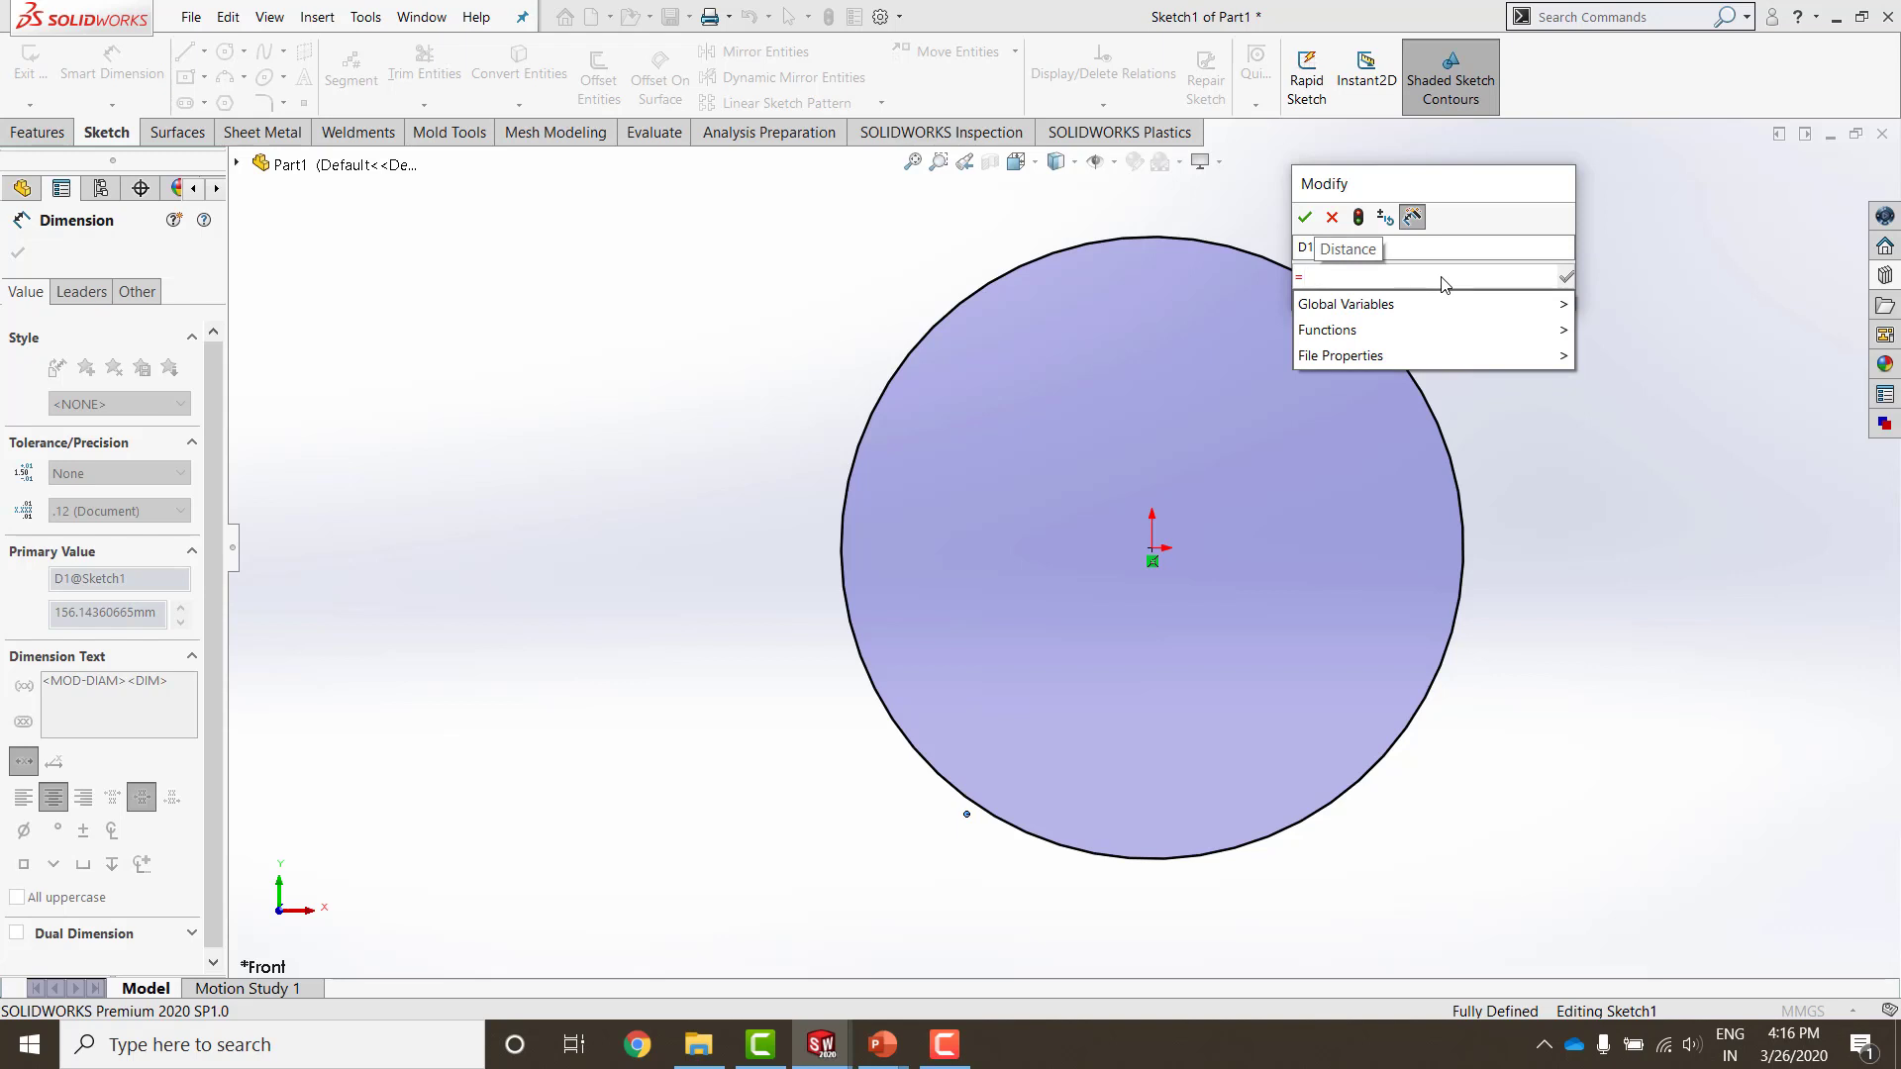
mouse_move(1443, 310)
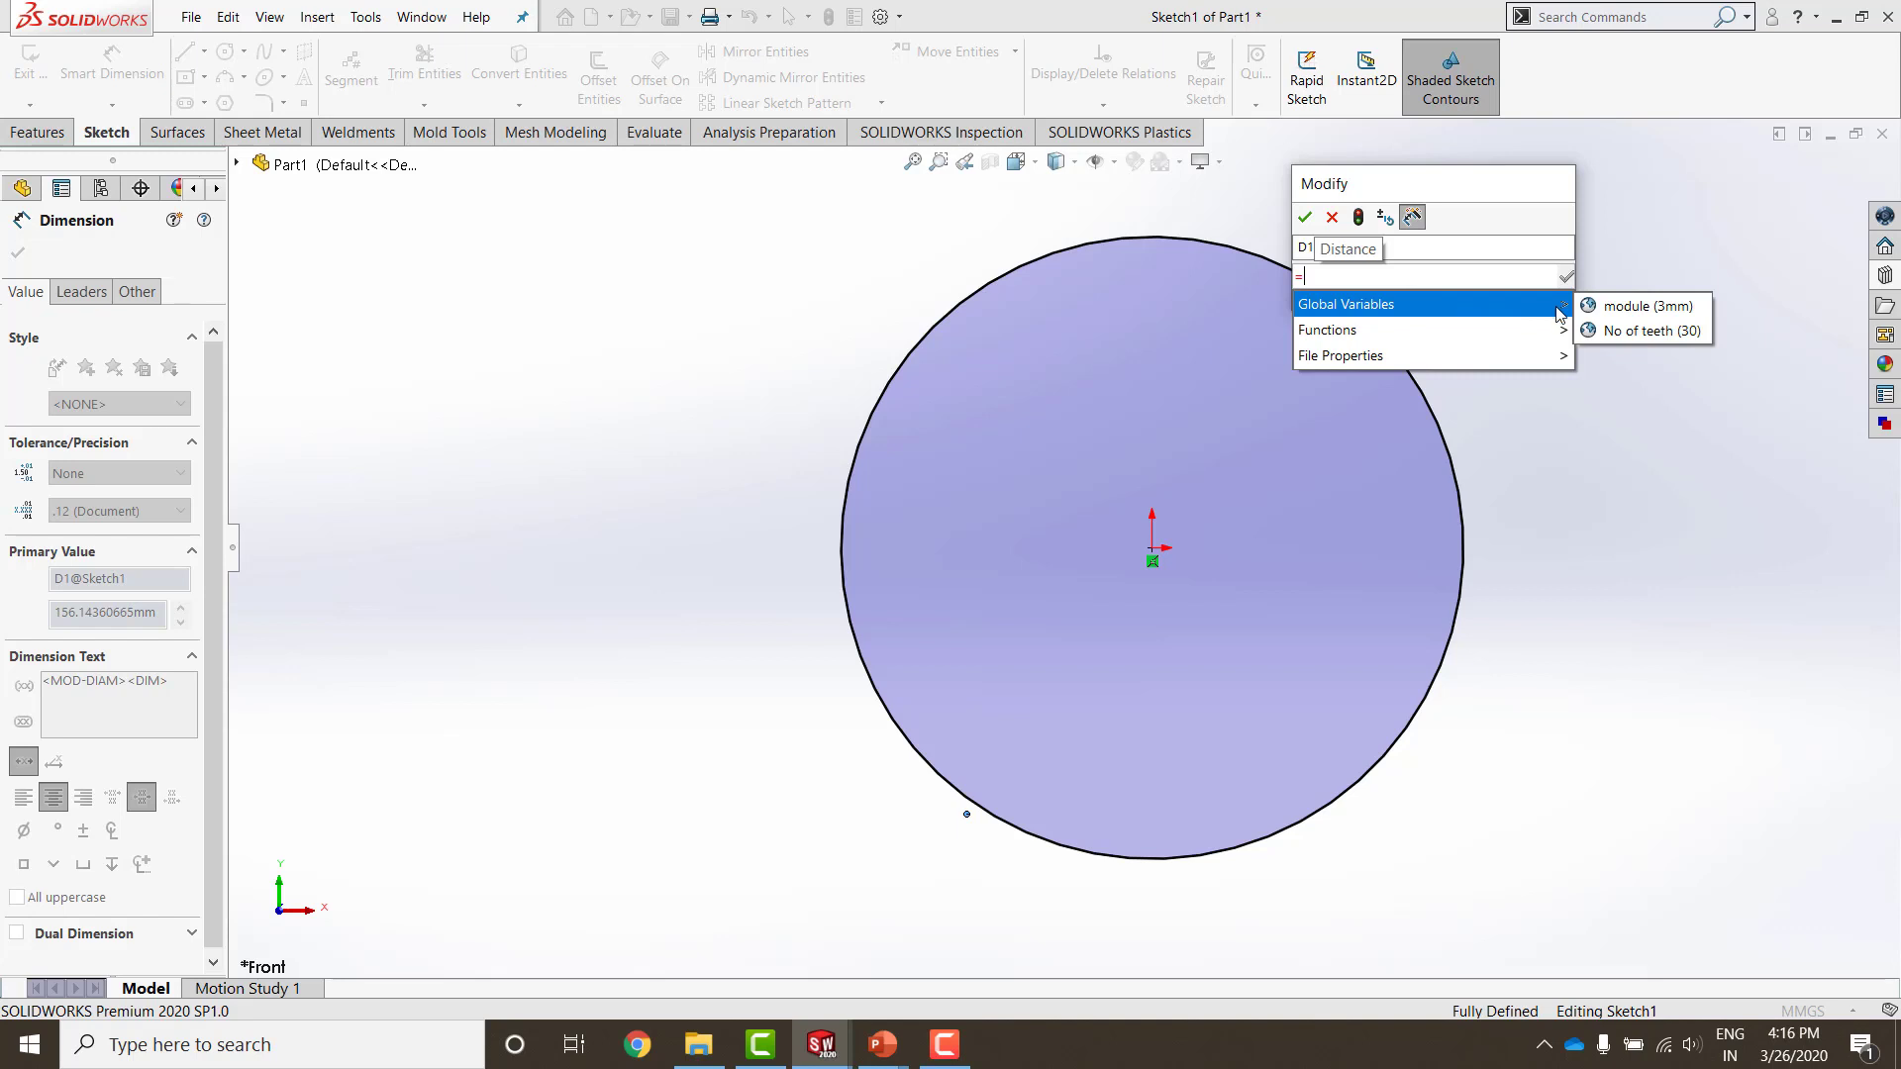
left_click(1628, 309)
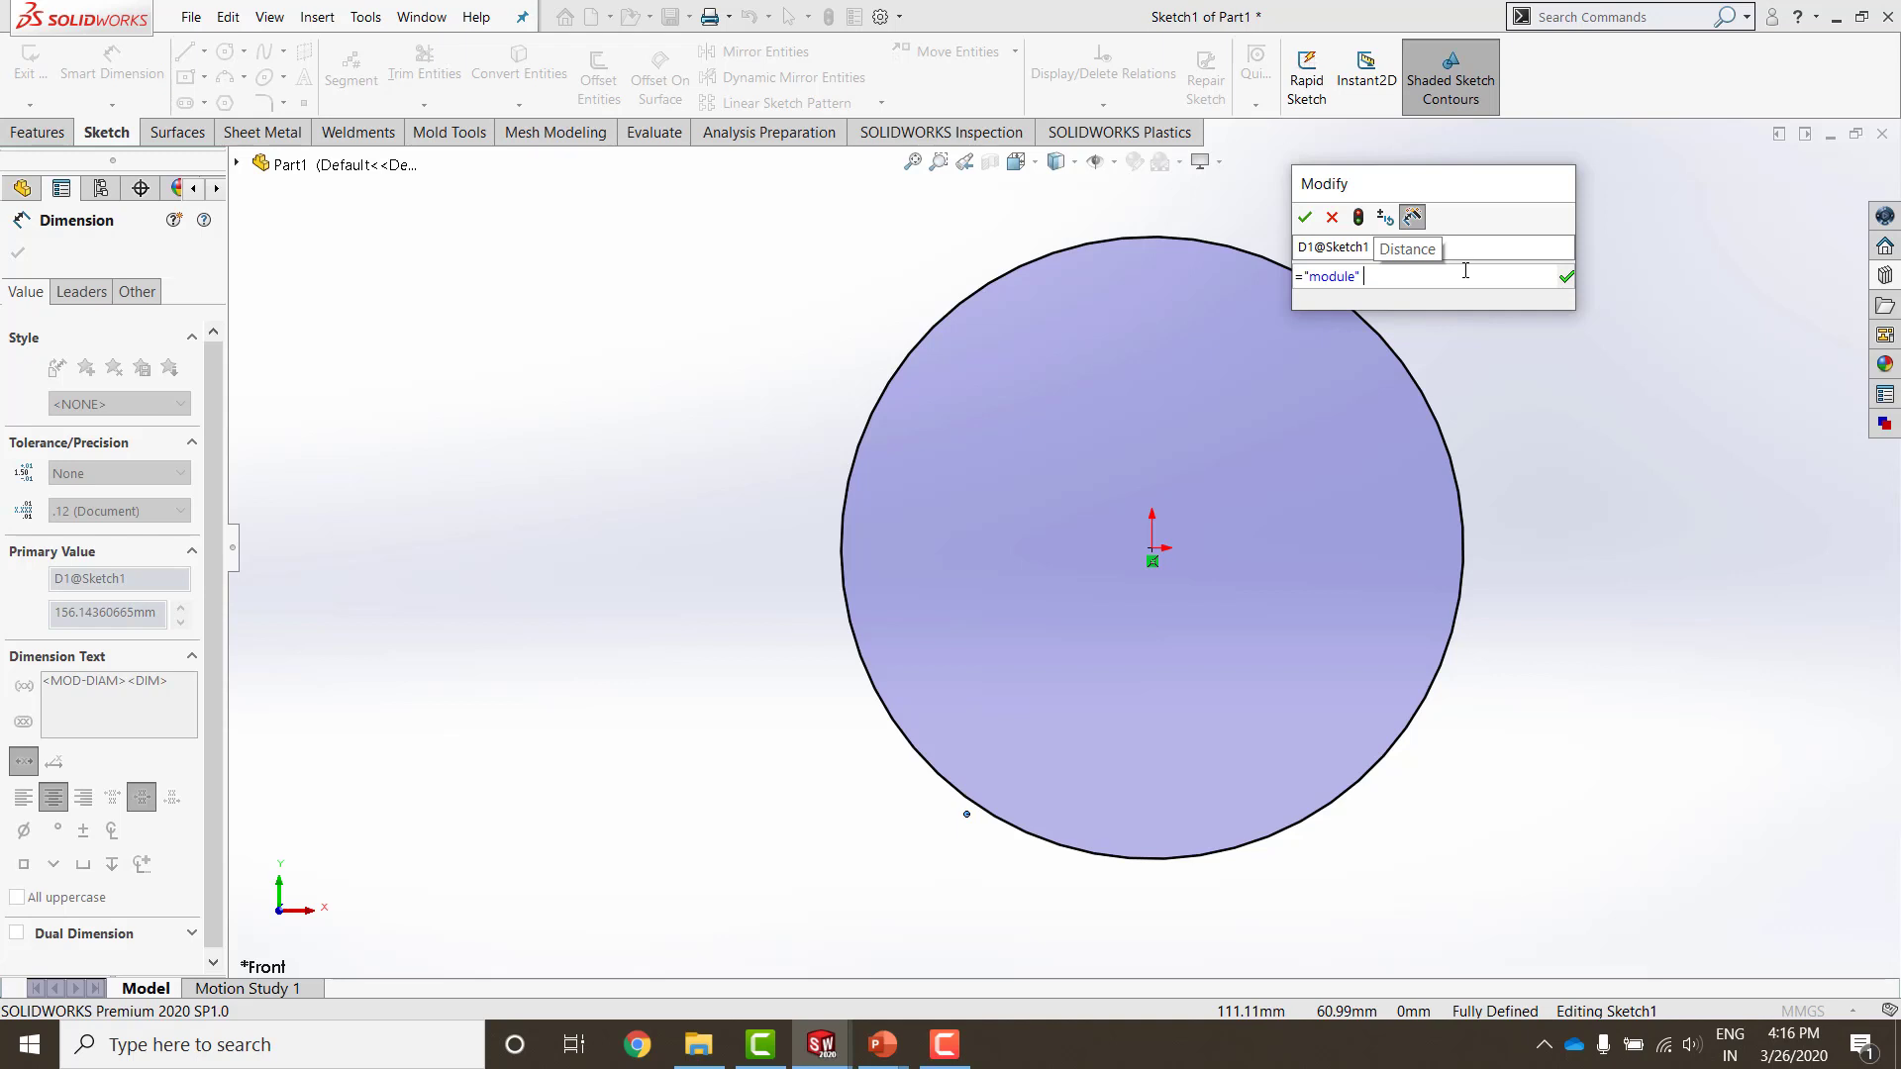
type("*")
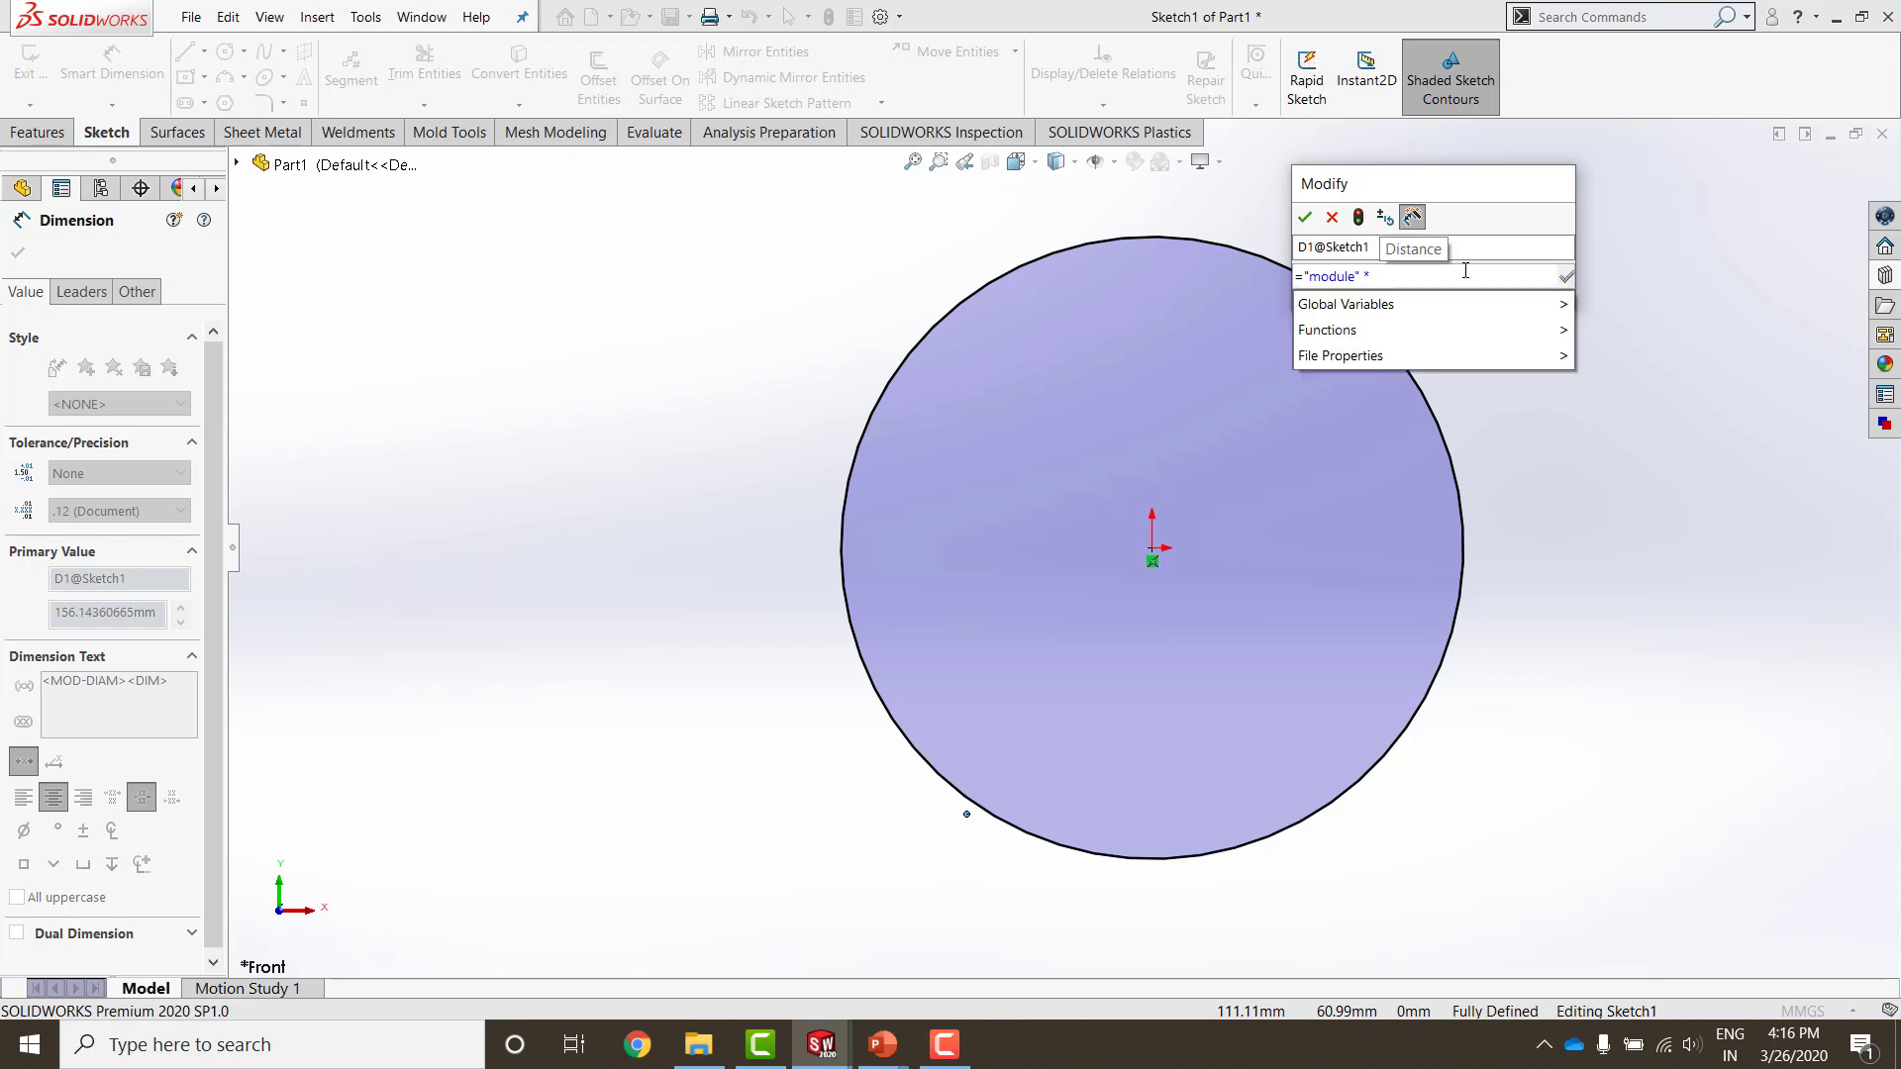
mouse_move(1485, 304)
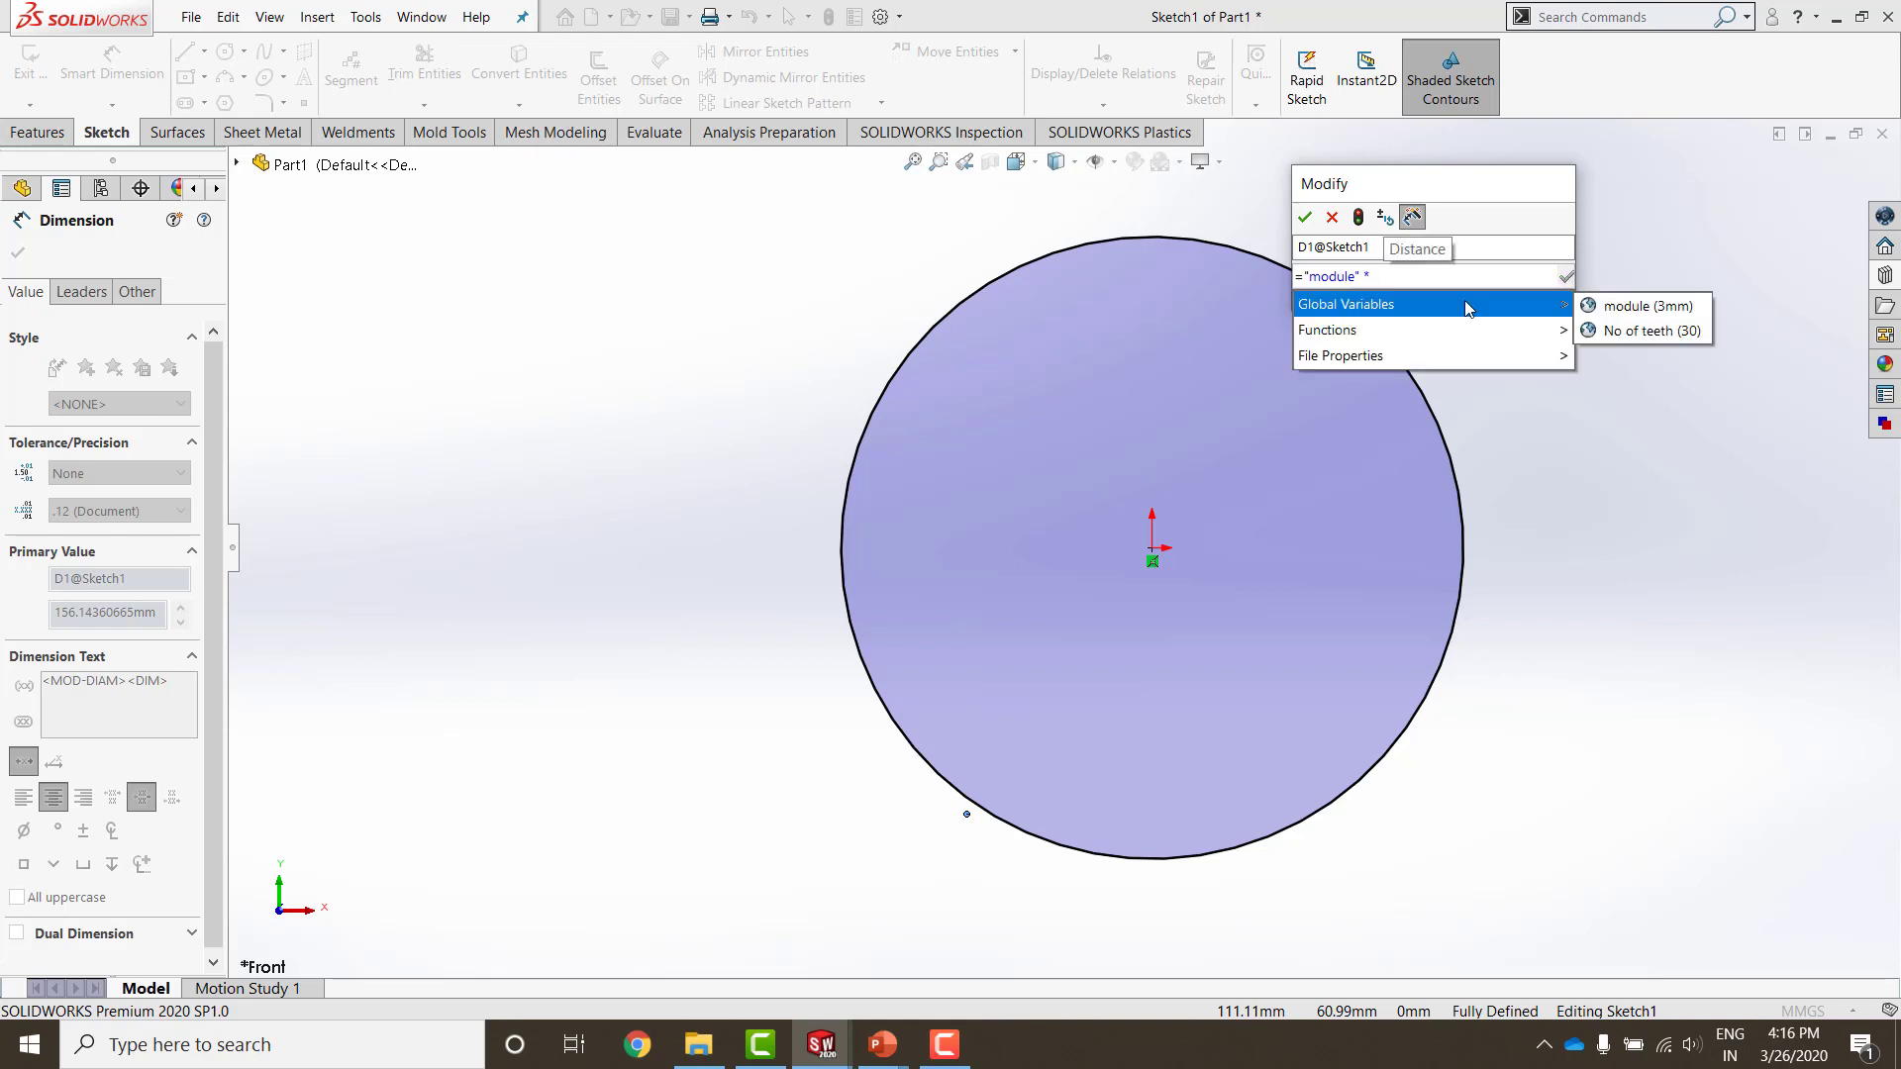
left_click(1634, 332)
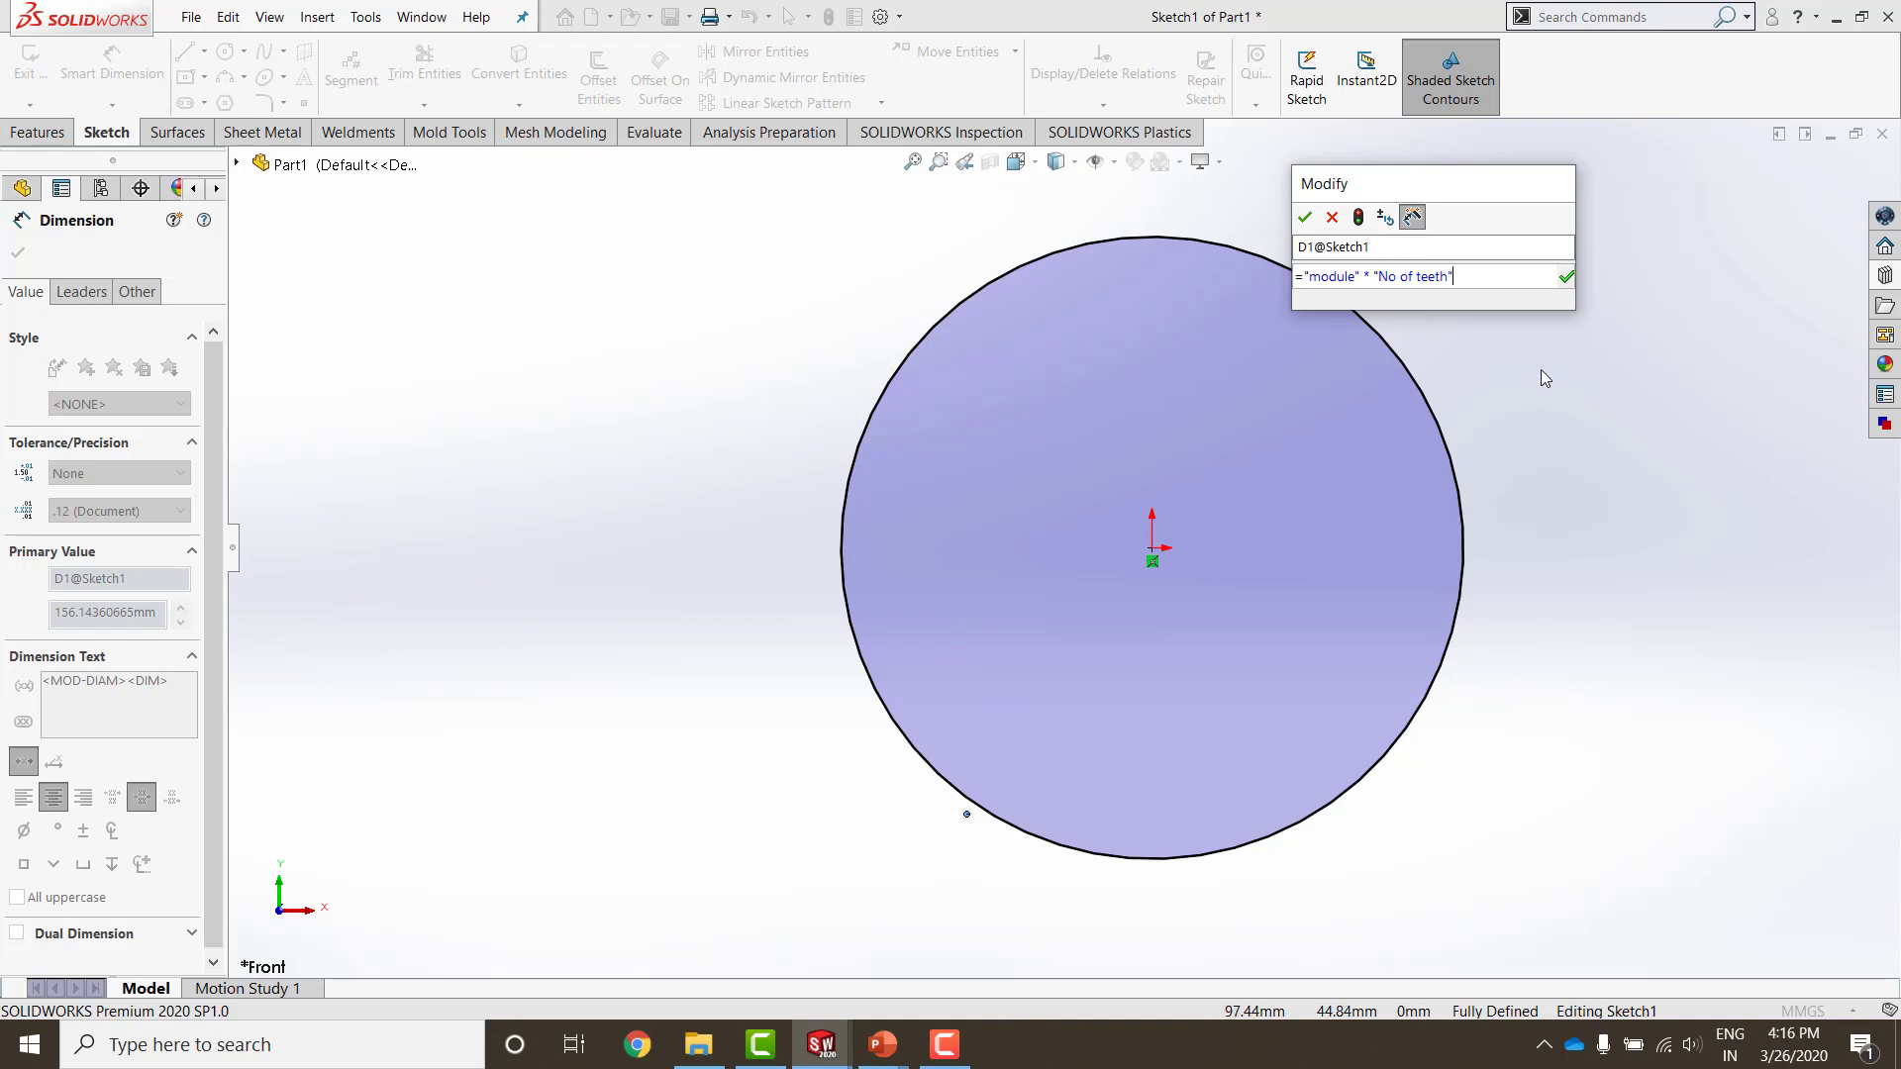
left_click(1566, 277)
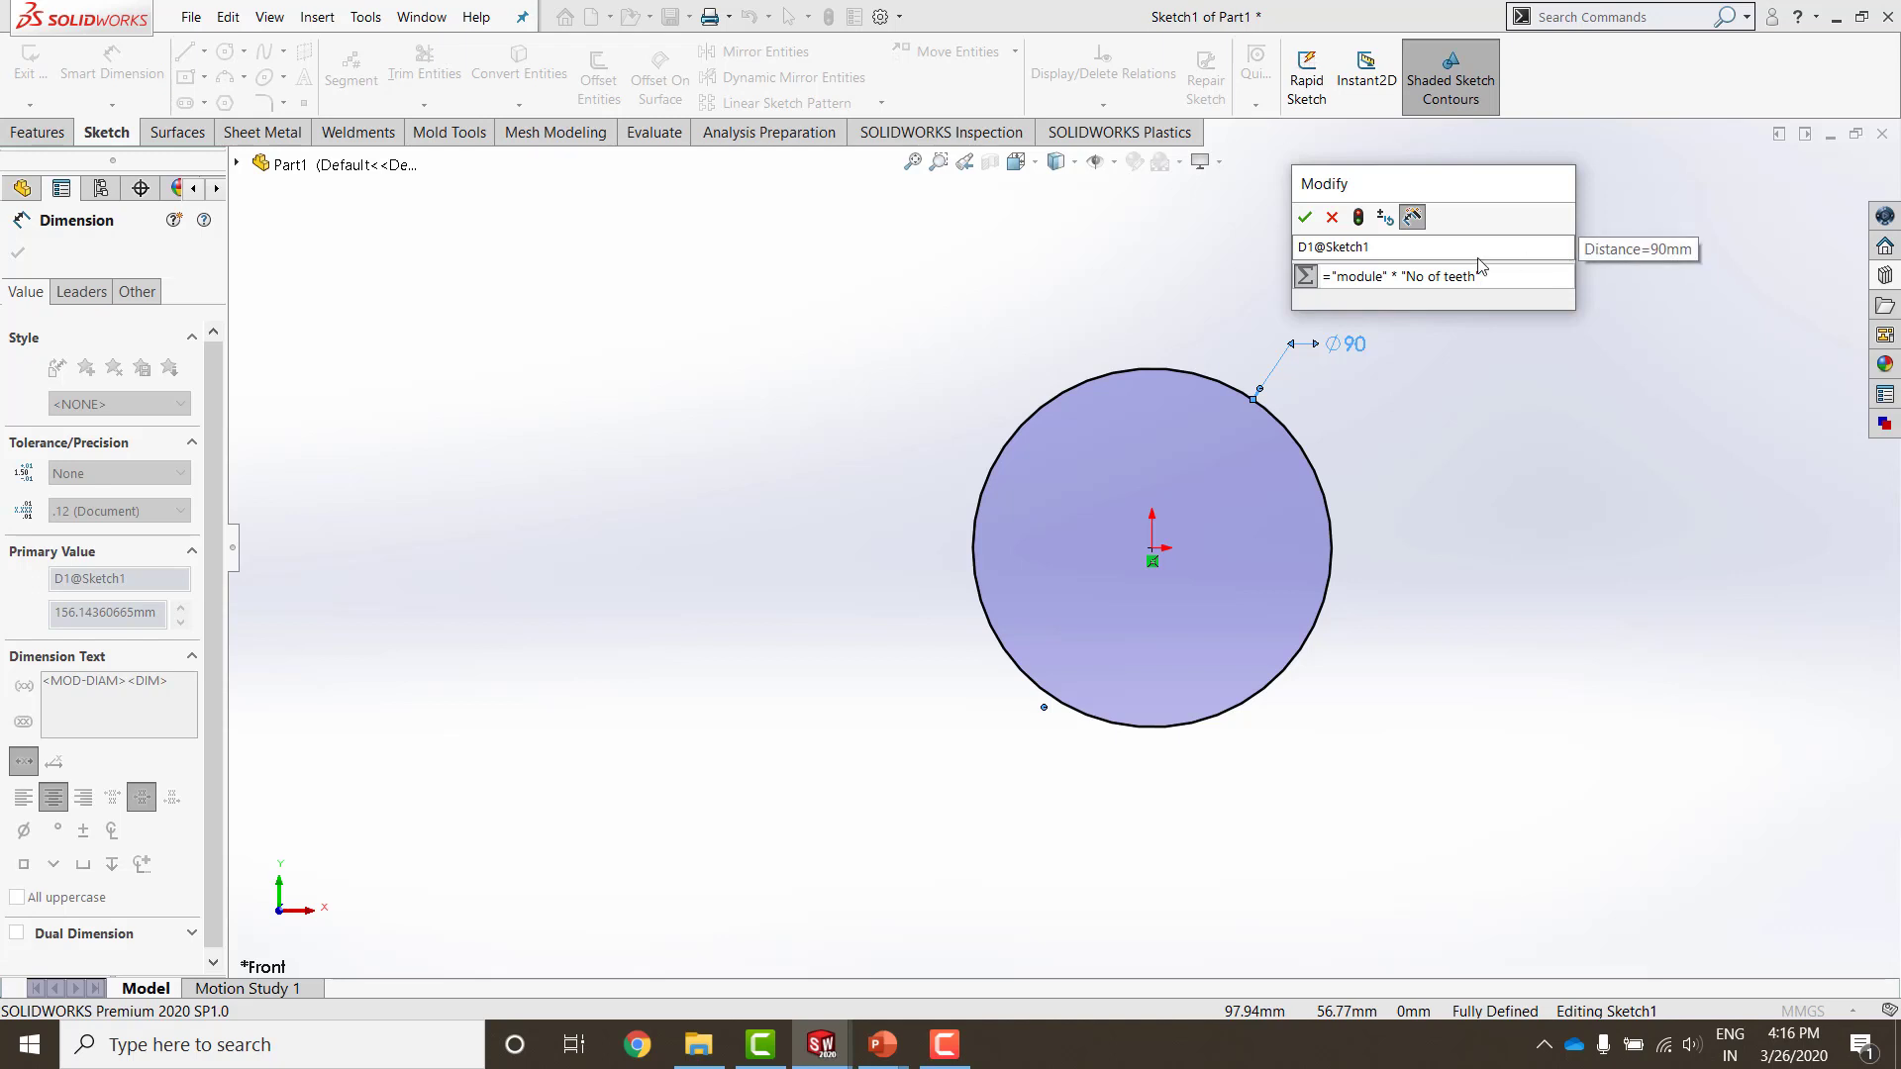
key("Return")
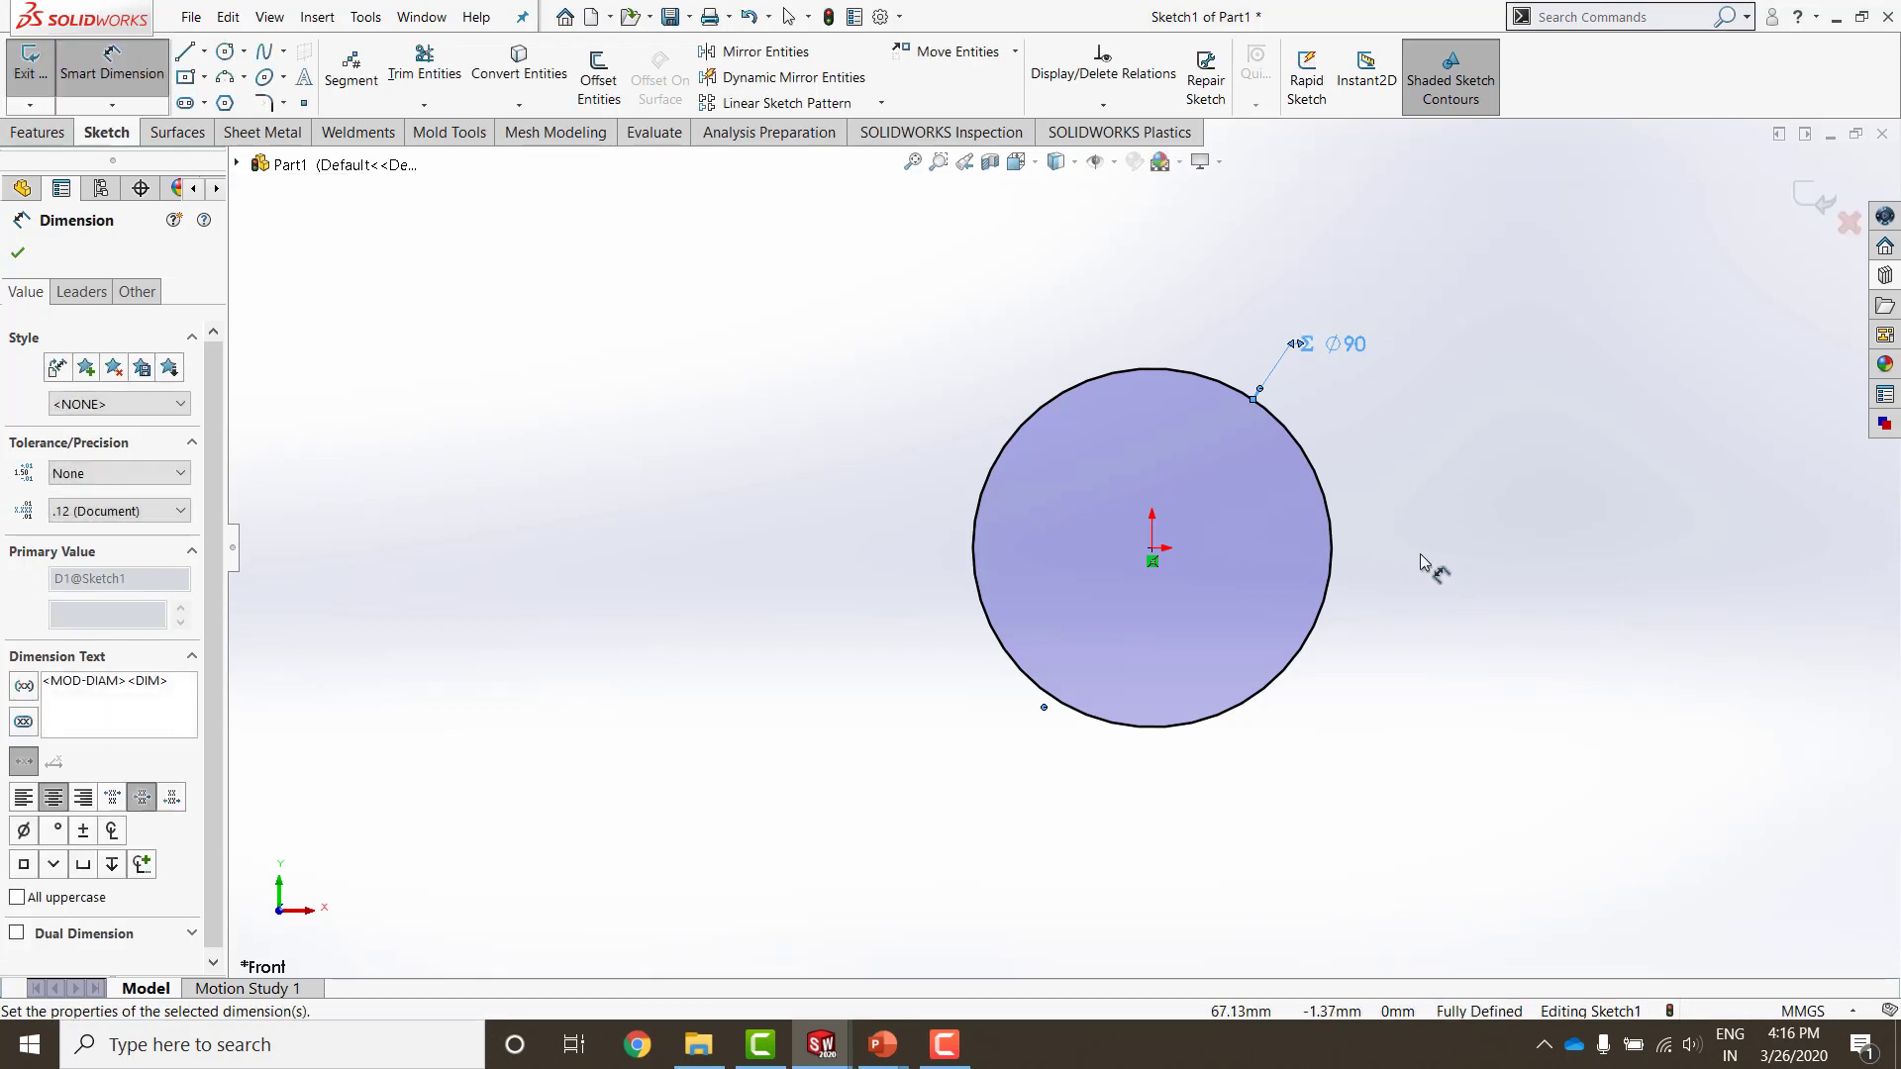
scroll(1419, 554, "down", 2)
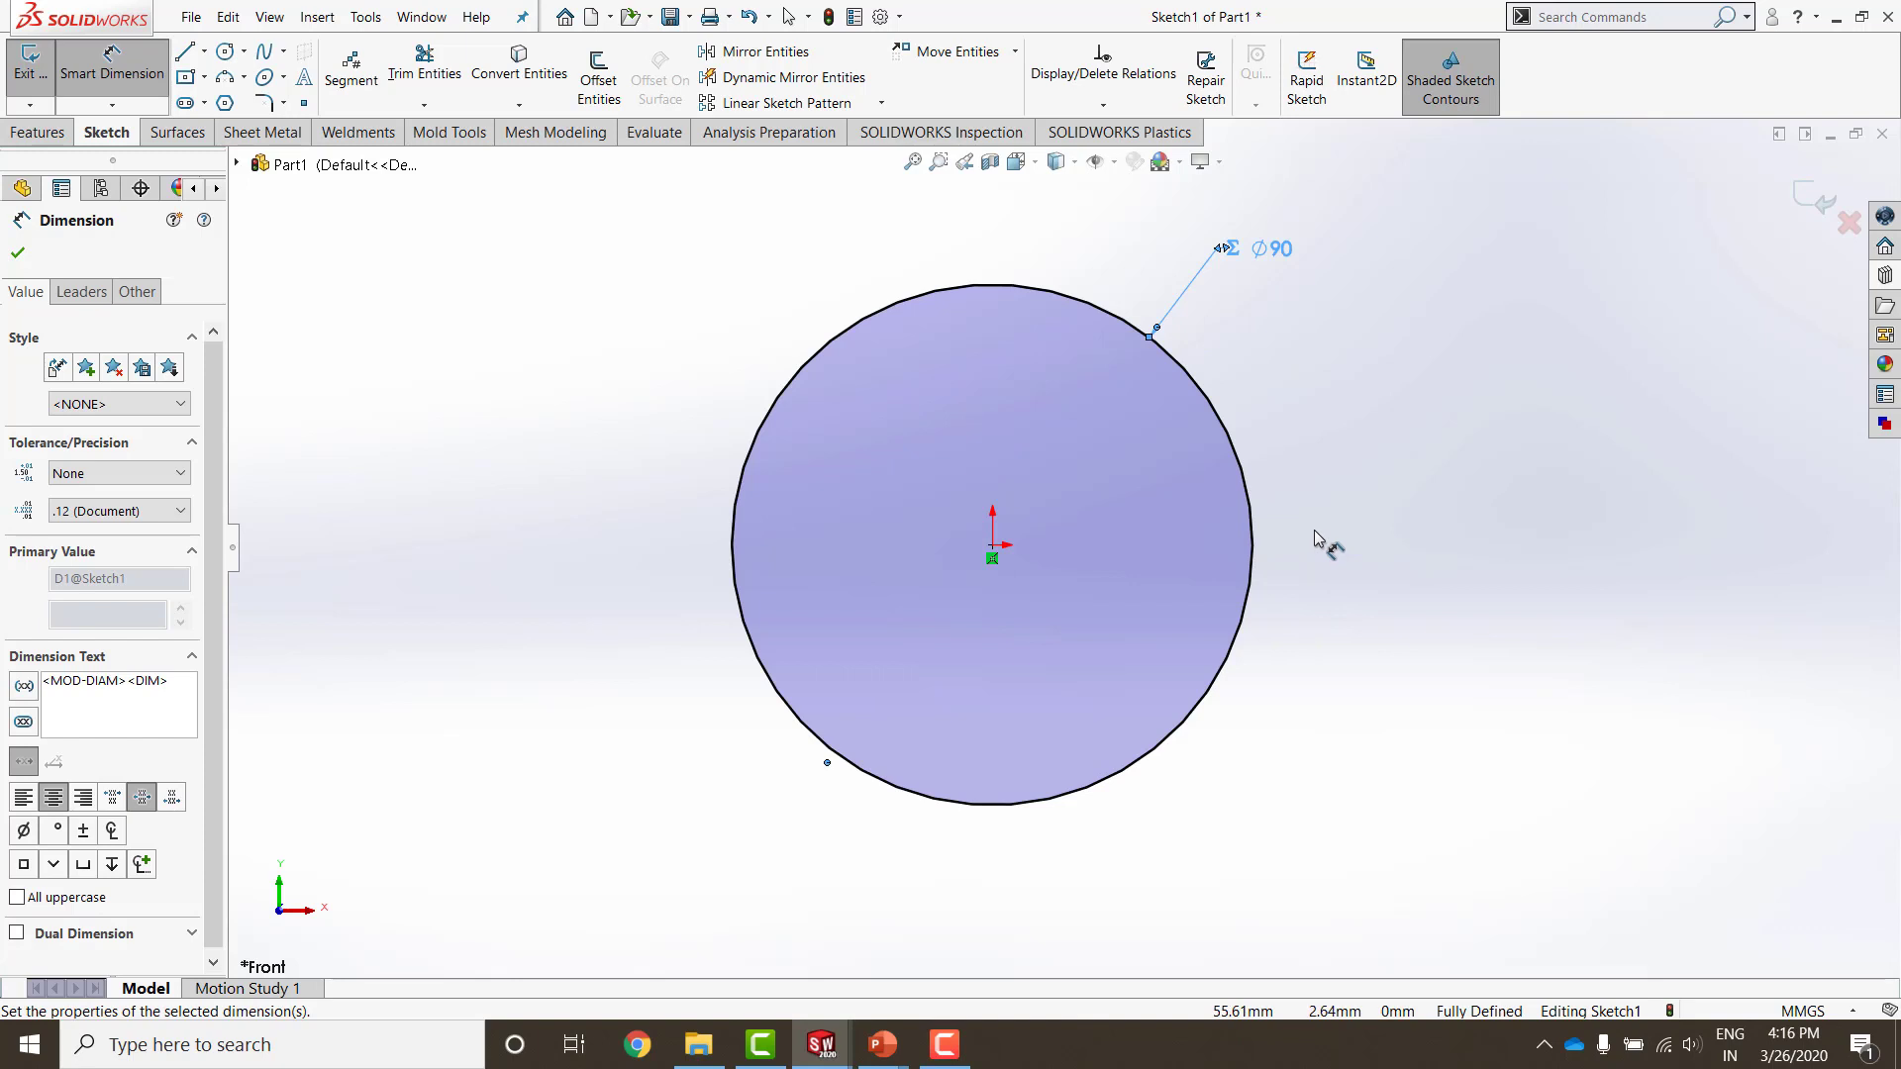
right_click_drag(1315, 540, 1426, 543)
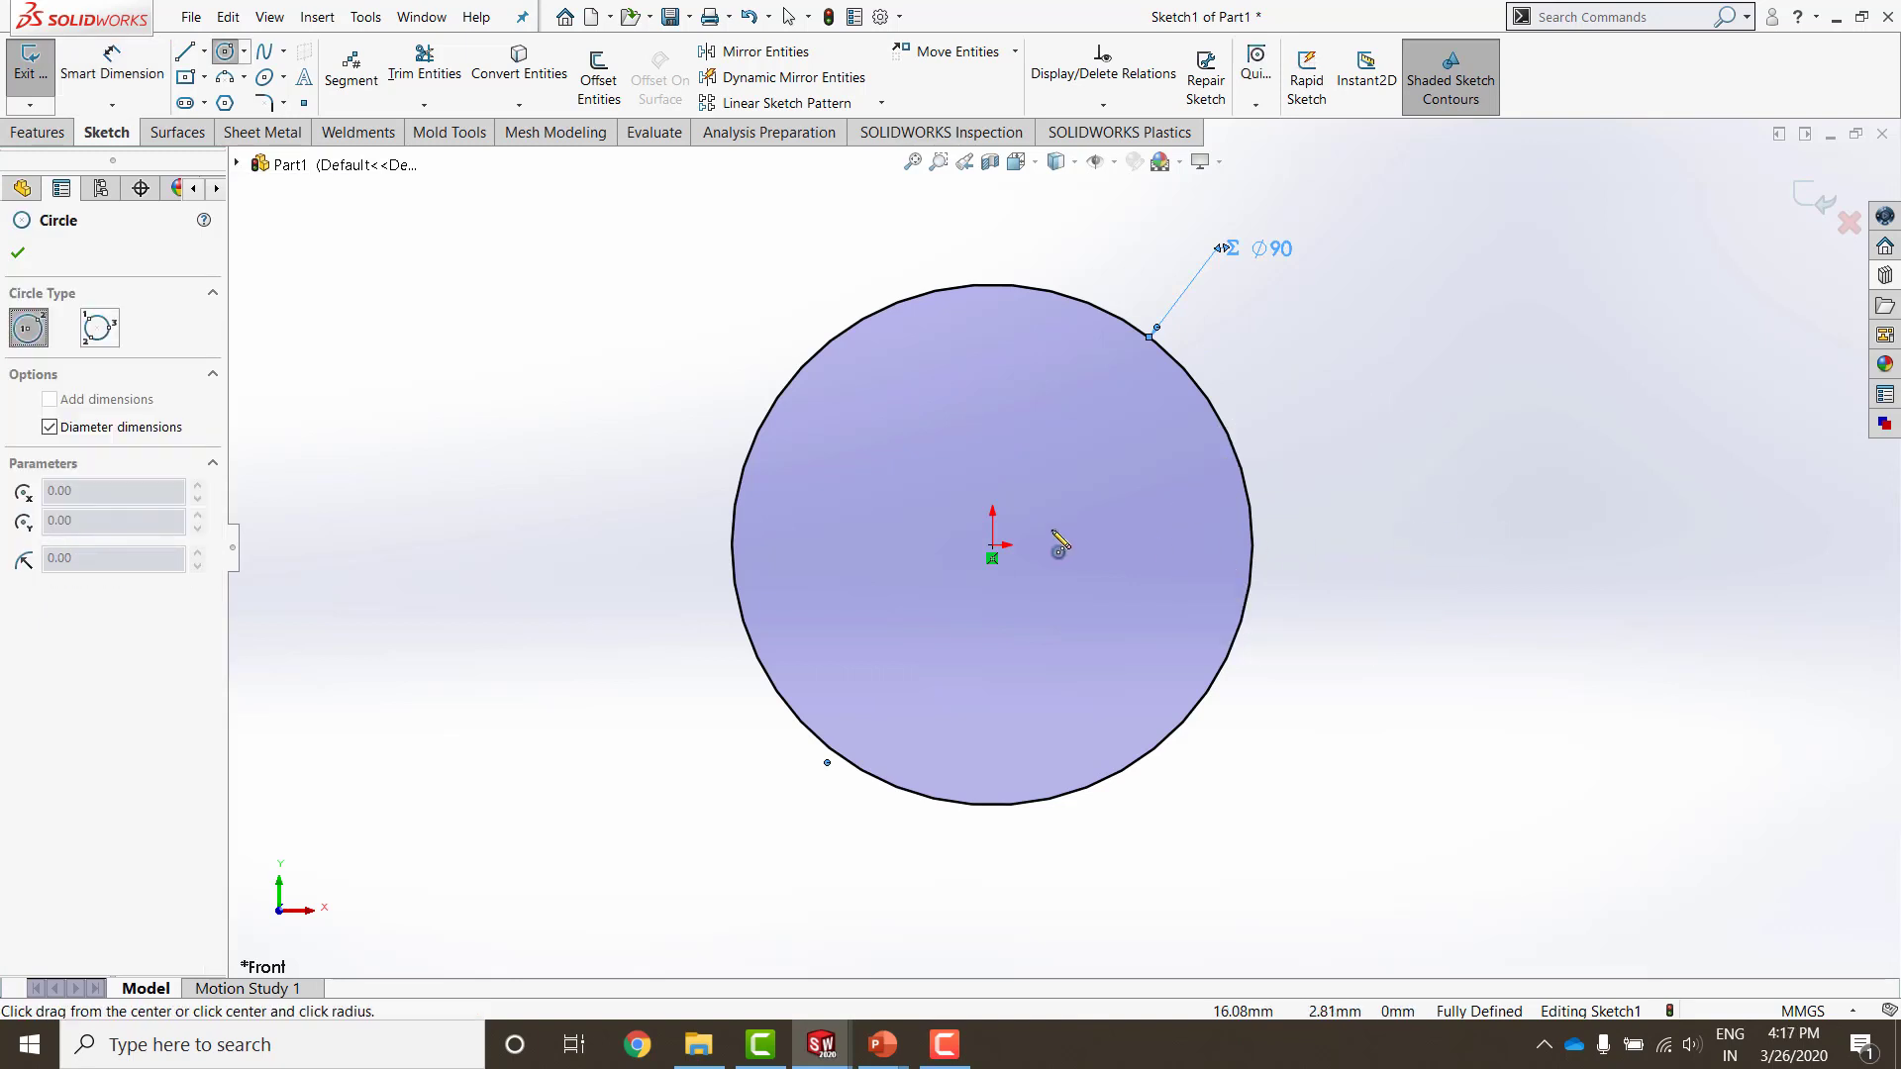
Step: Draw a second origin-centred circle of about Ø106.72 around the Ø90 circle and select it for dimensioning
left_click(992, 544)
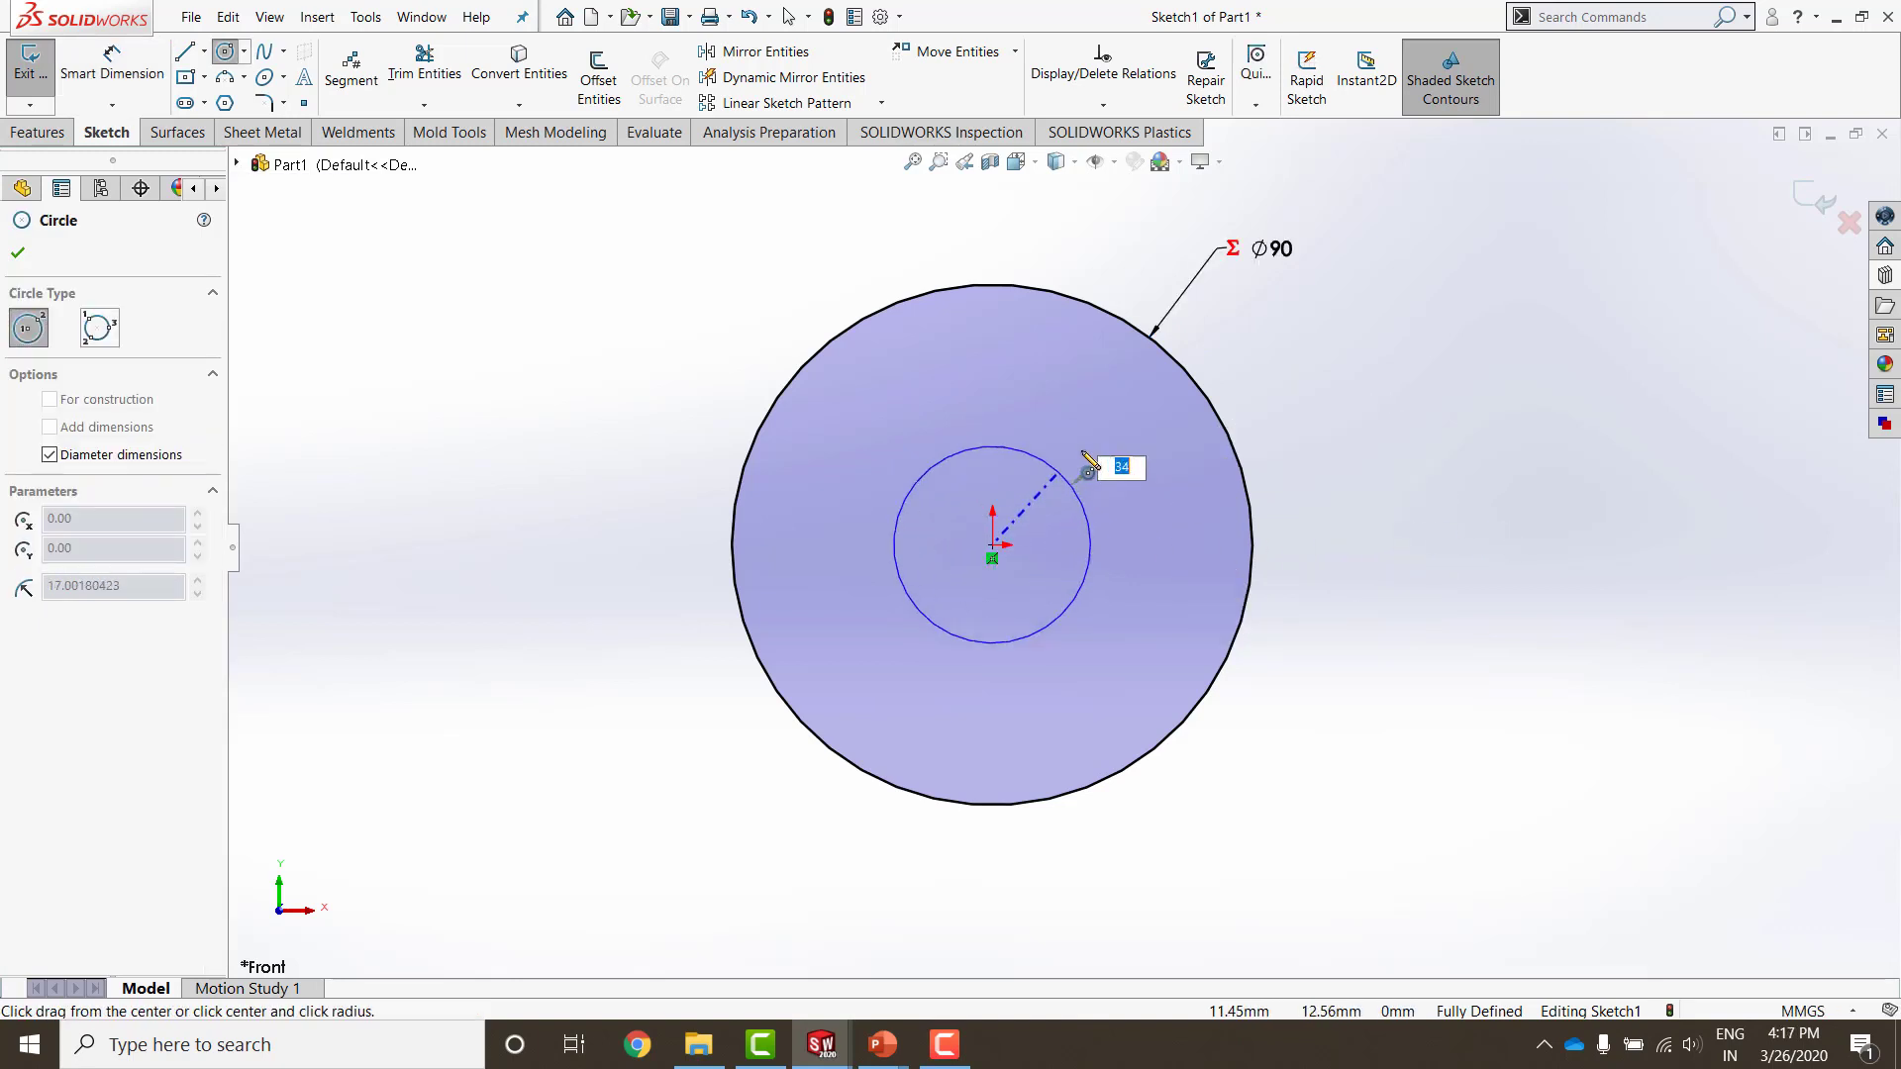
left_click(1233, 354)
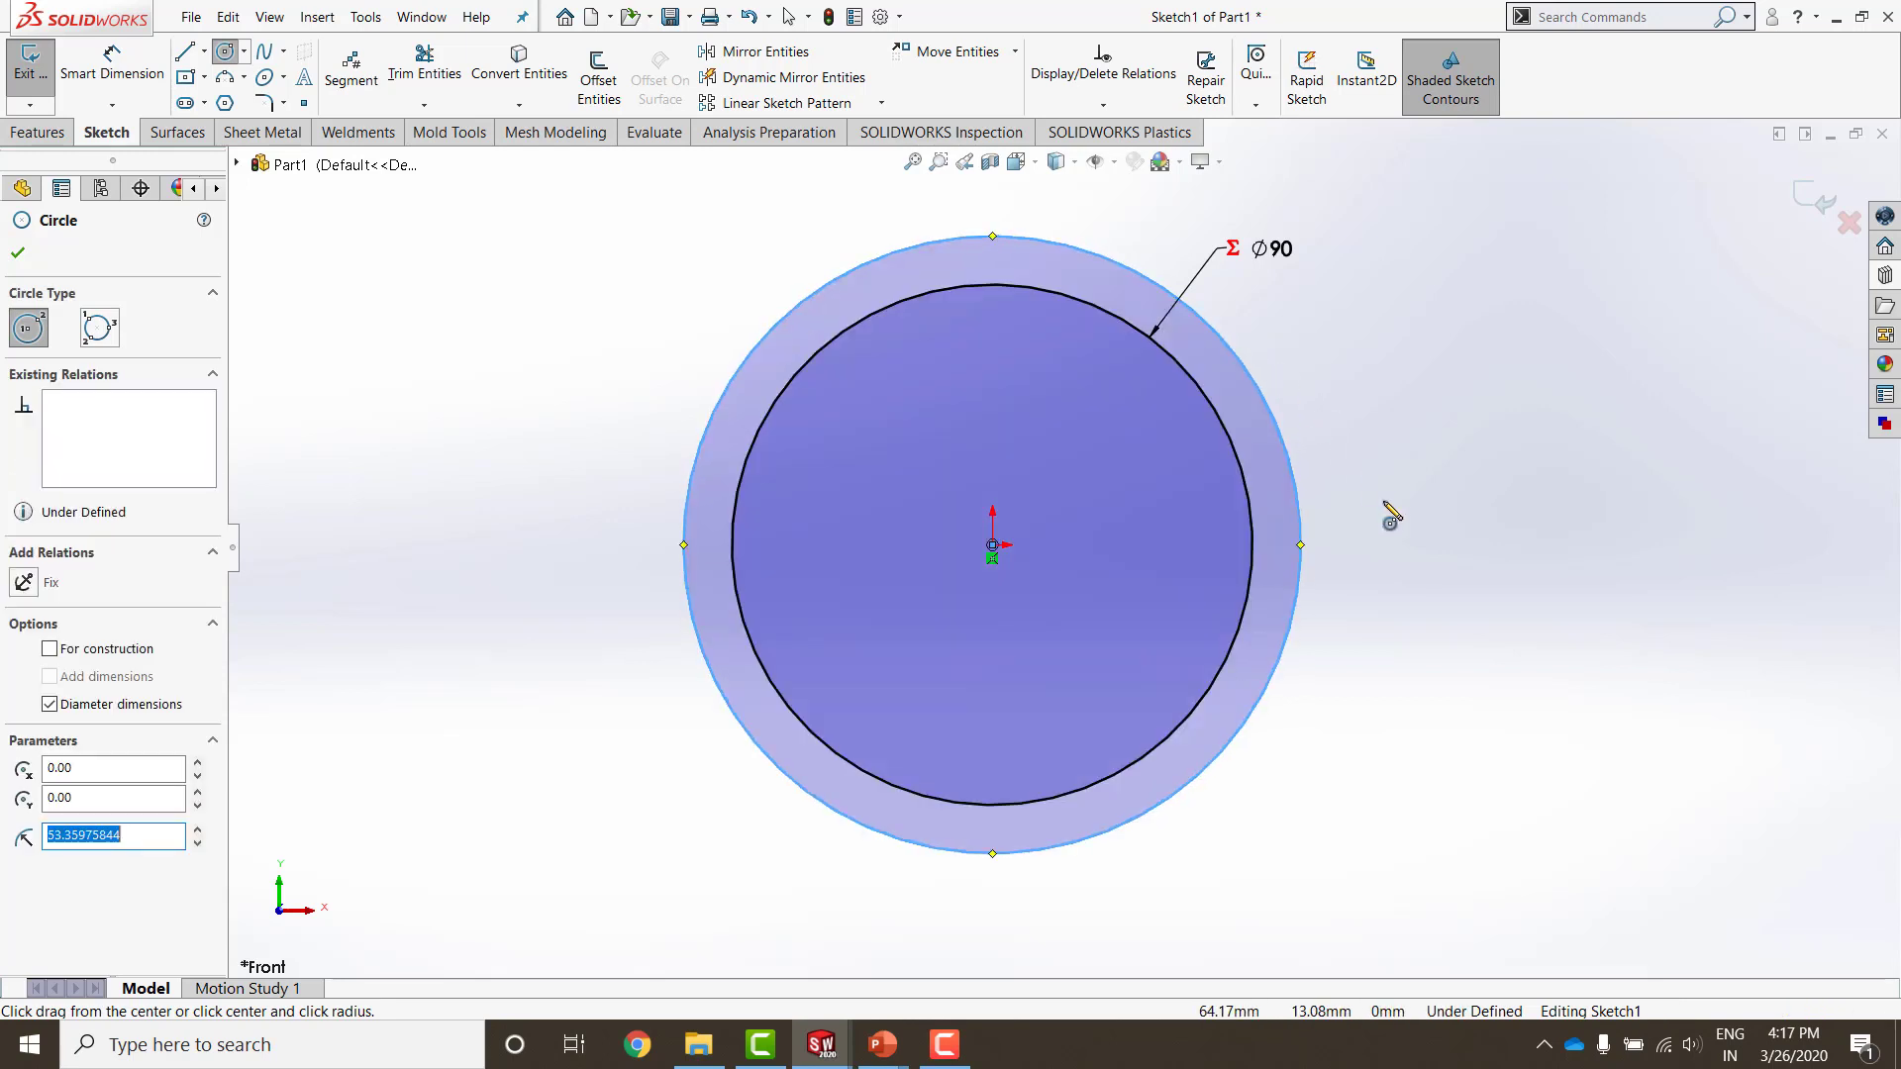
right_click_drag(1389, 511, 1389, 414)
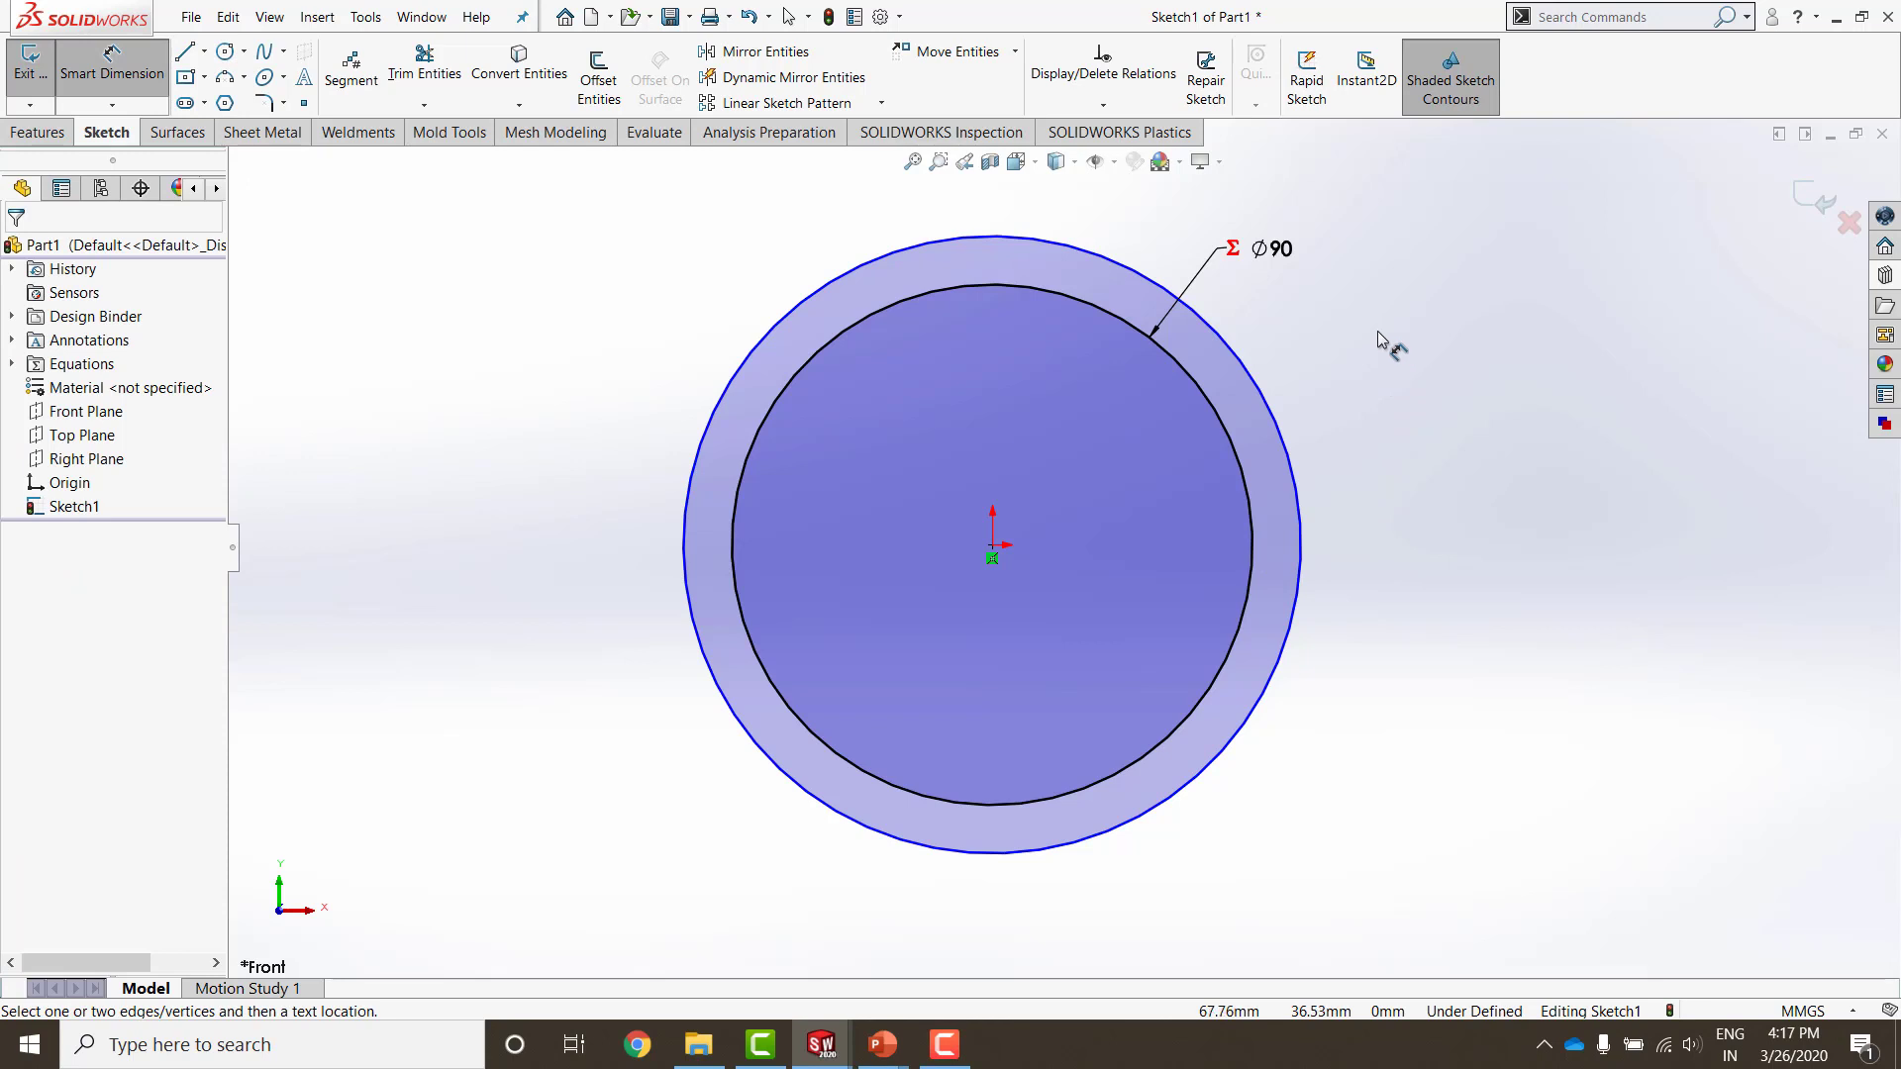
left_click(1233, 353)
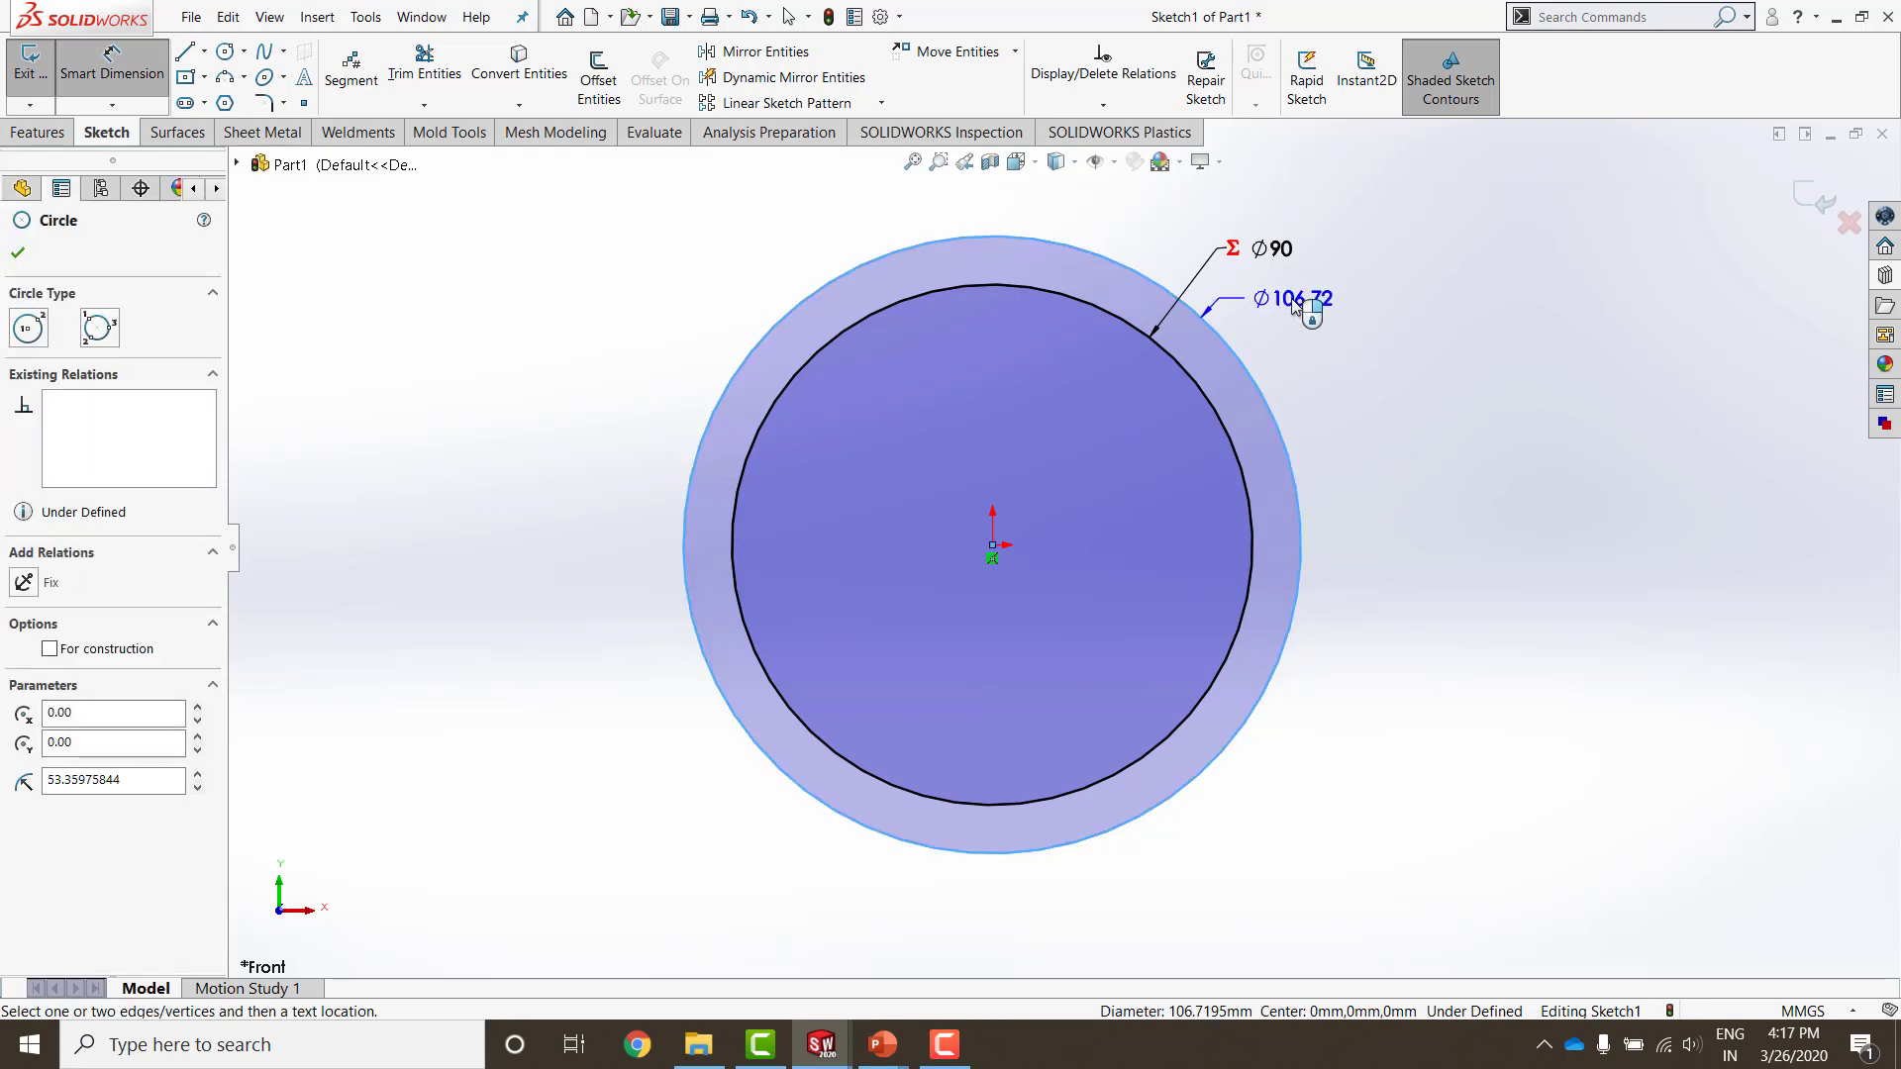
Step: Set the outer diameter to ("No of teeth" + 2) * "module", resizing it to Ø96
left_click(1295, 304)
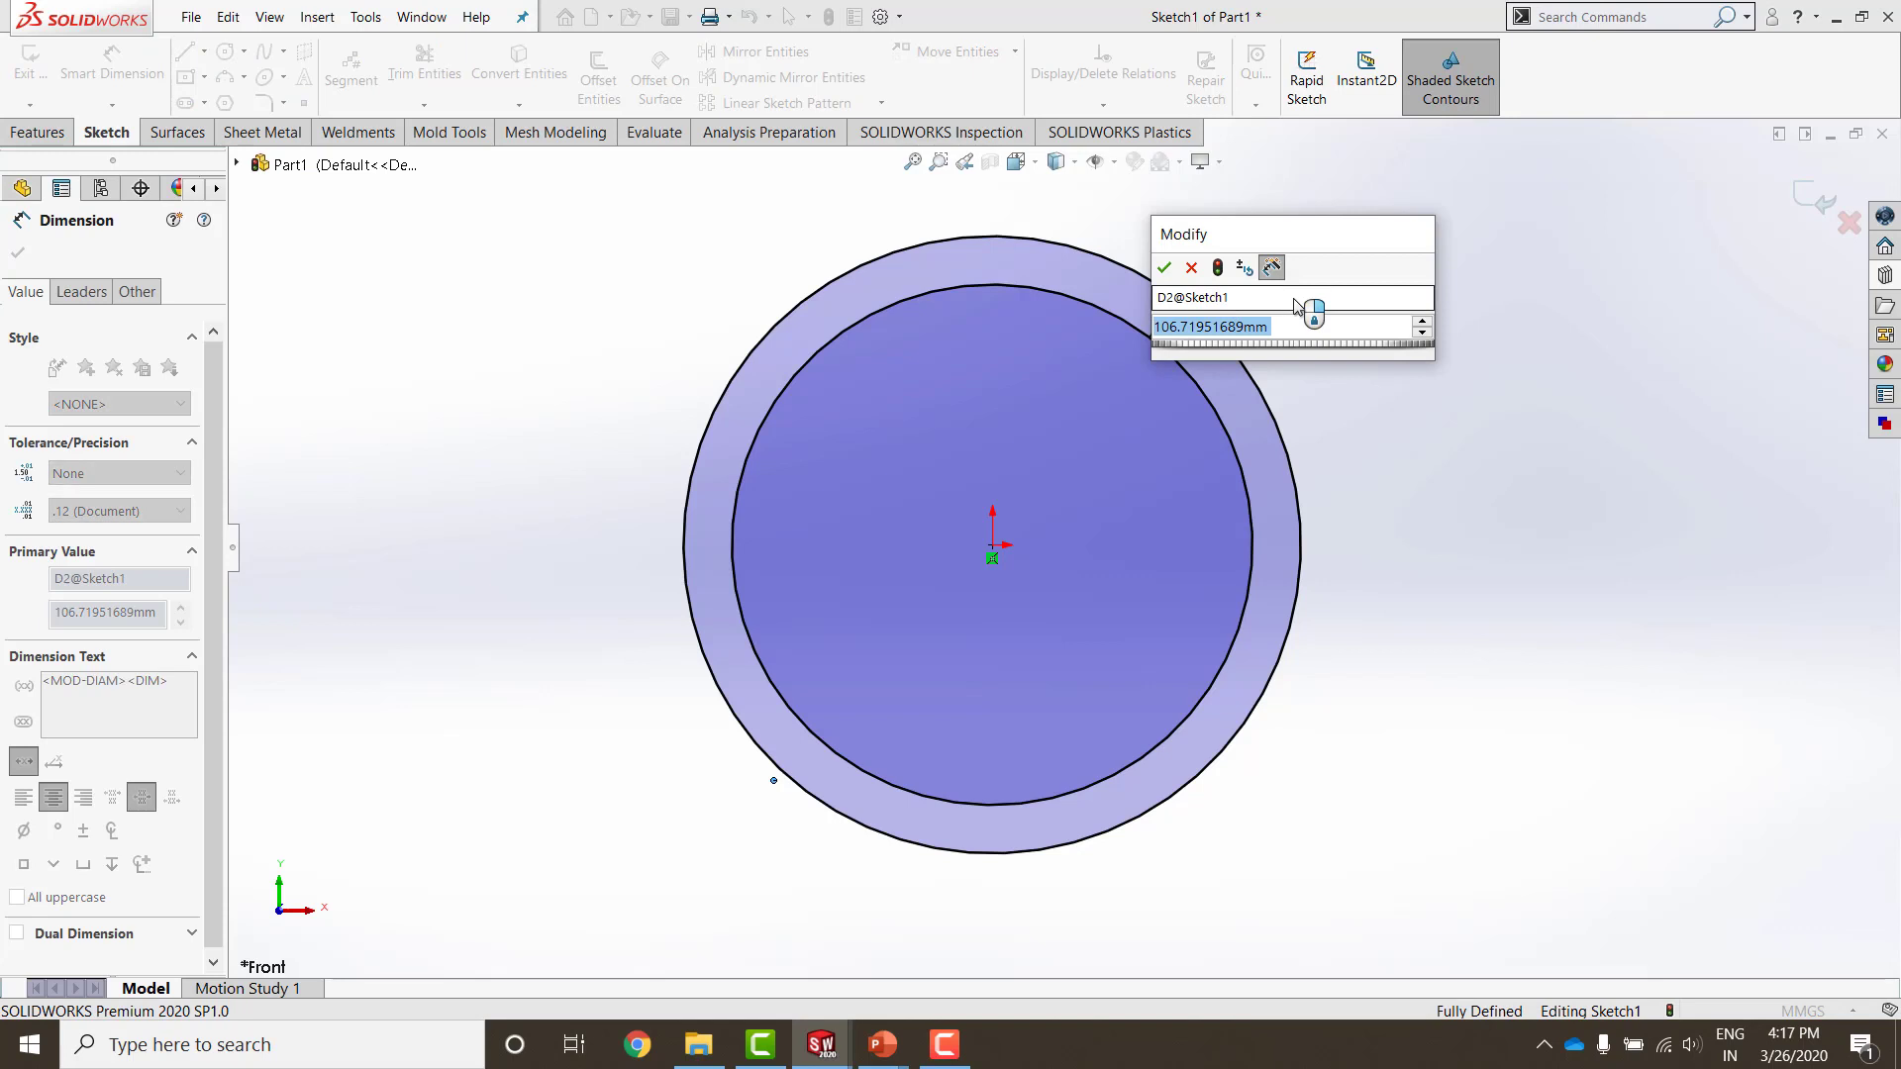
type("=")
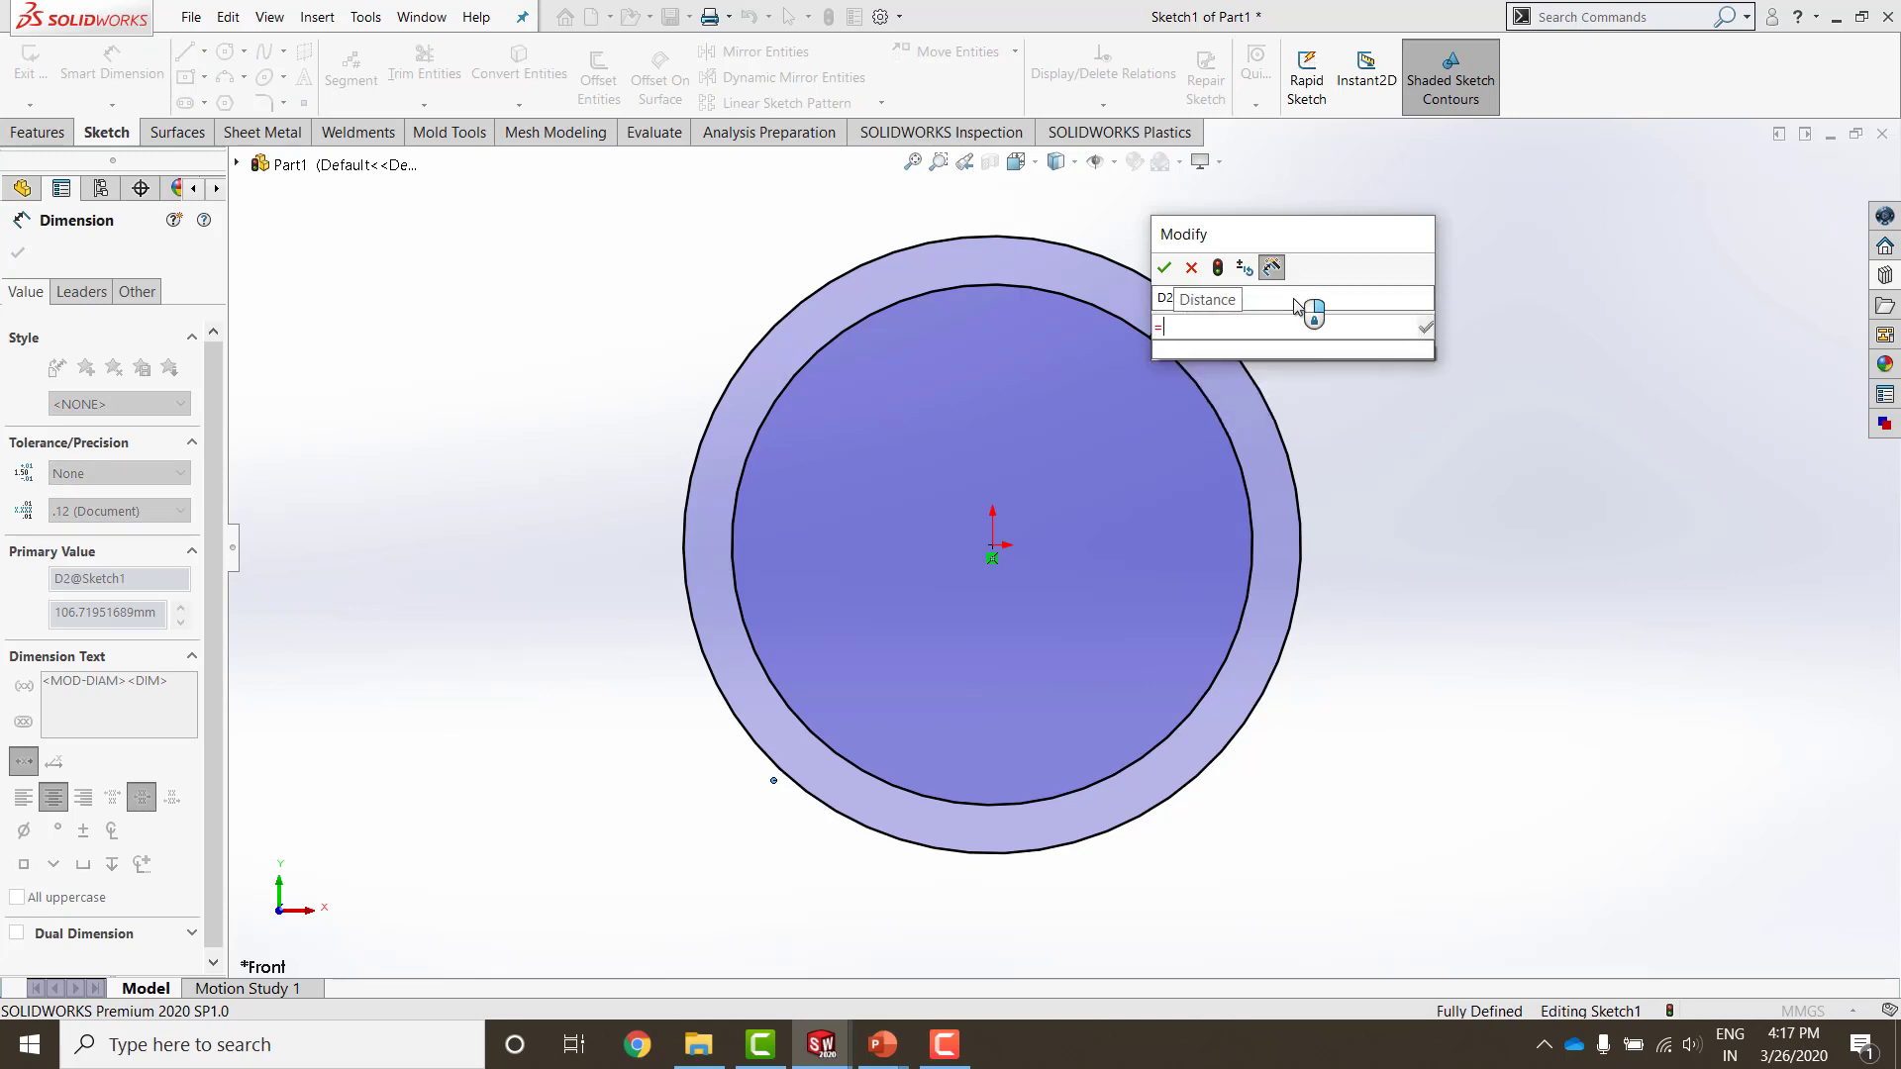
type("0")
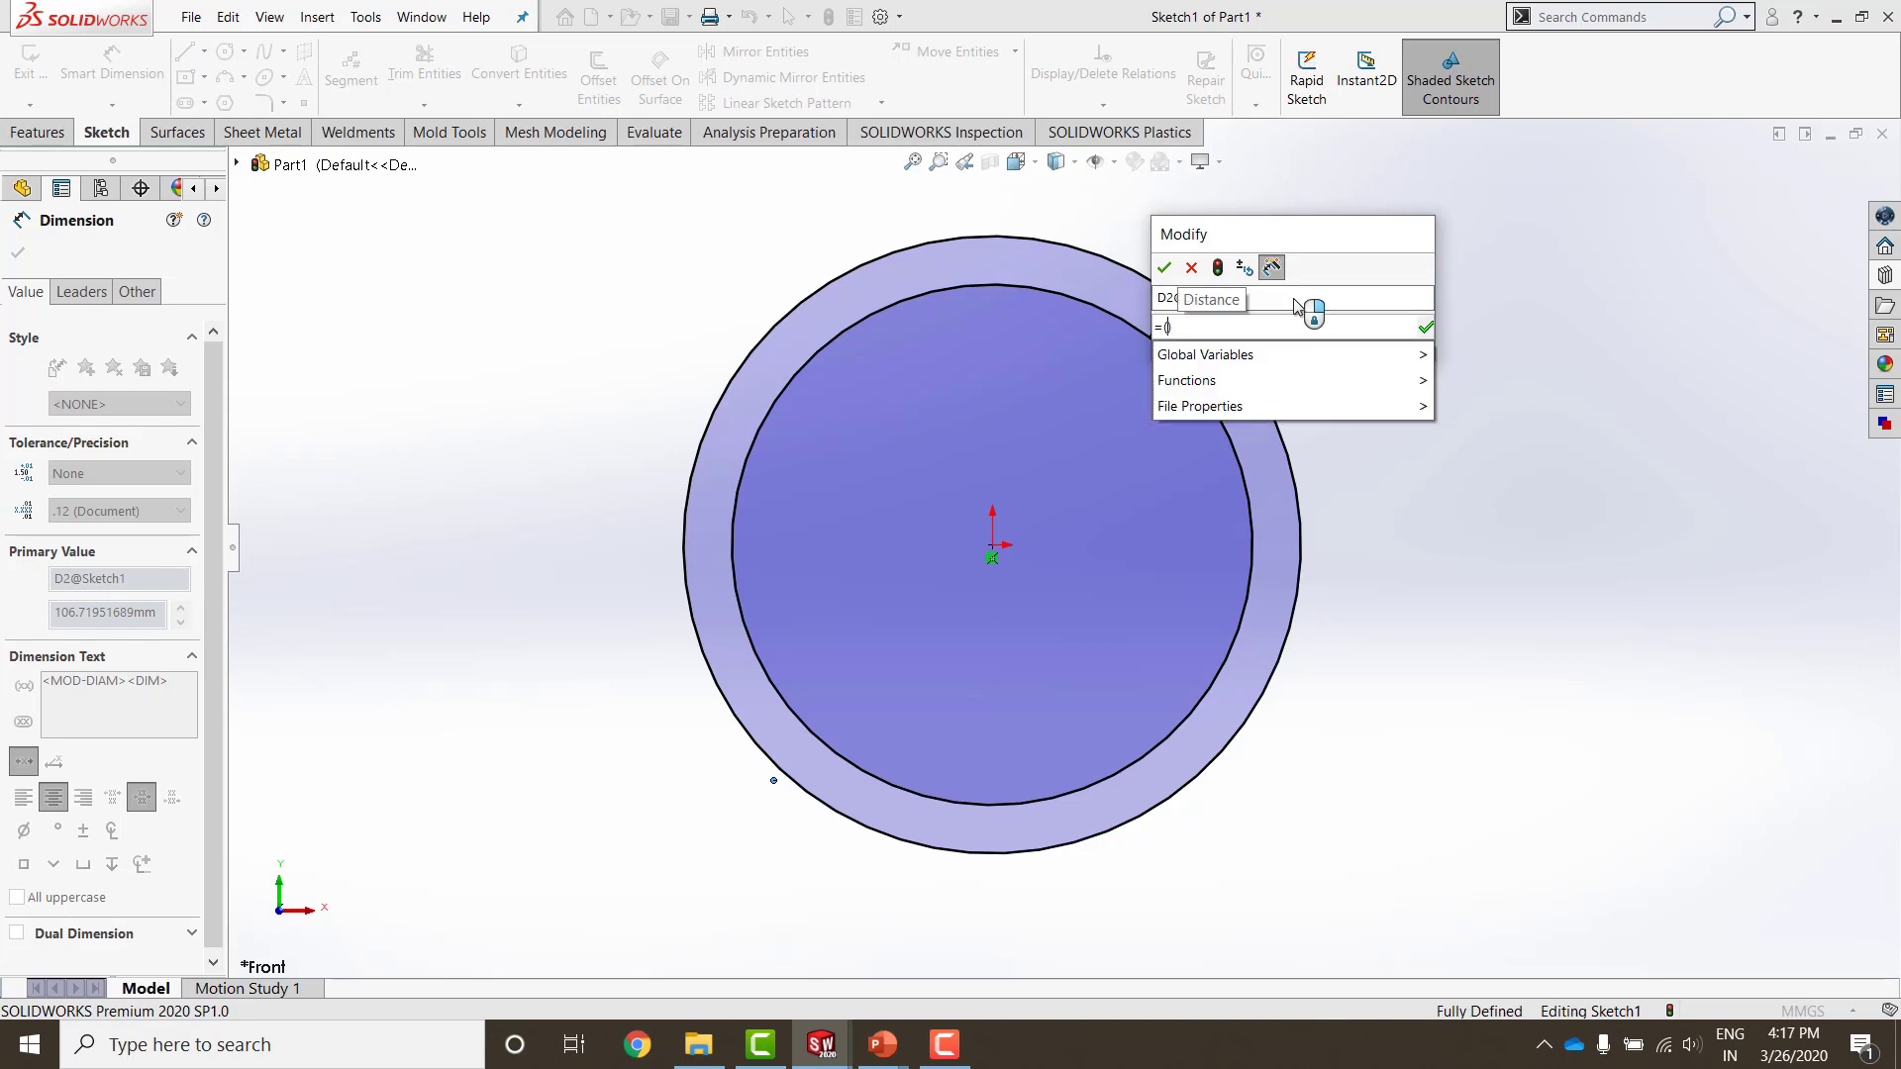
type("No")
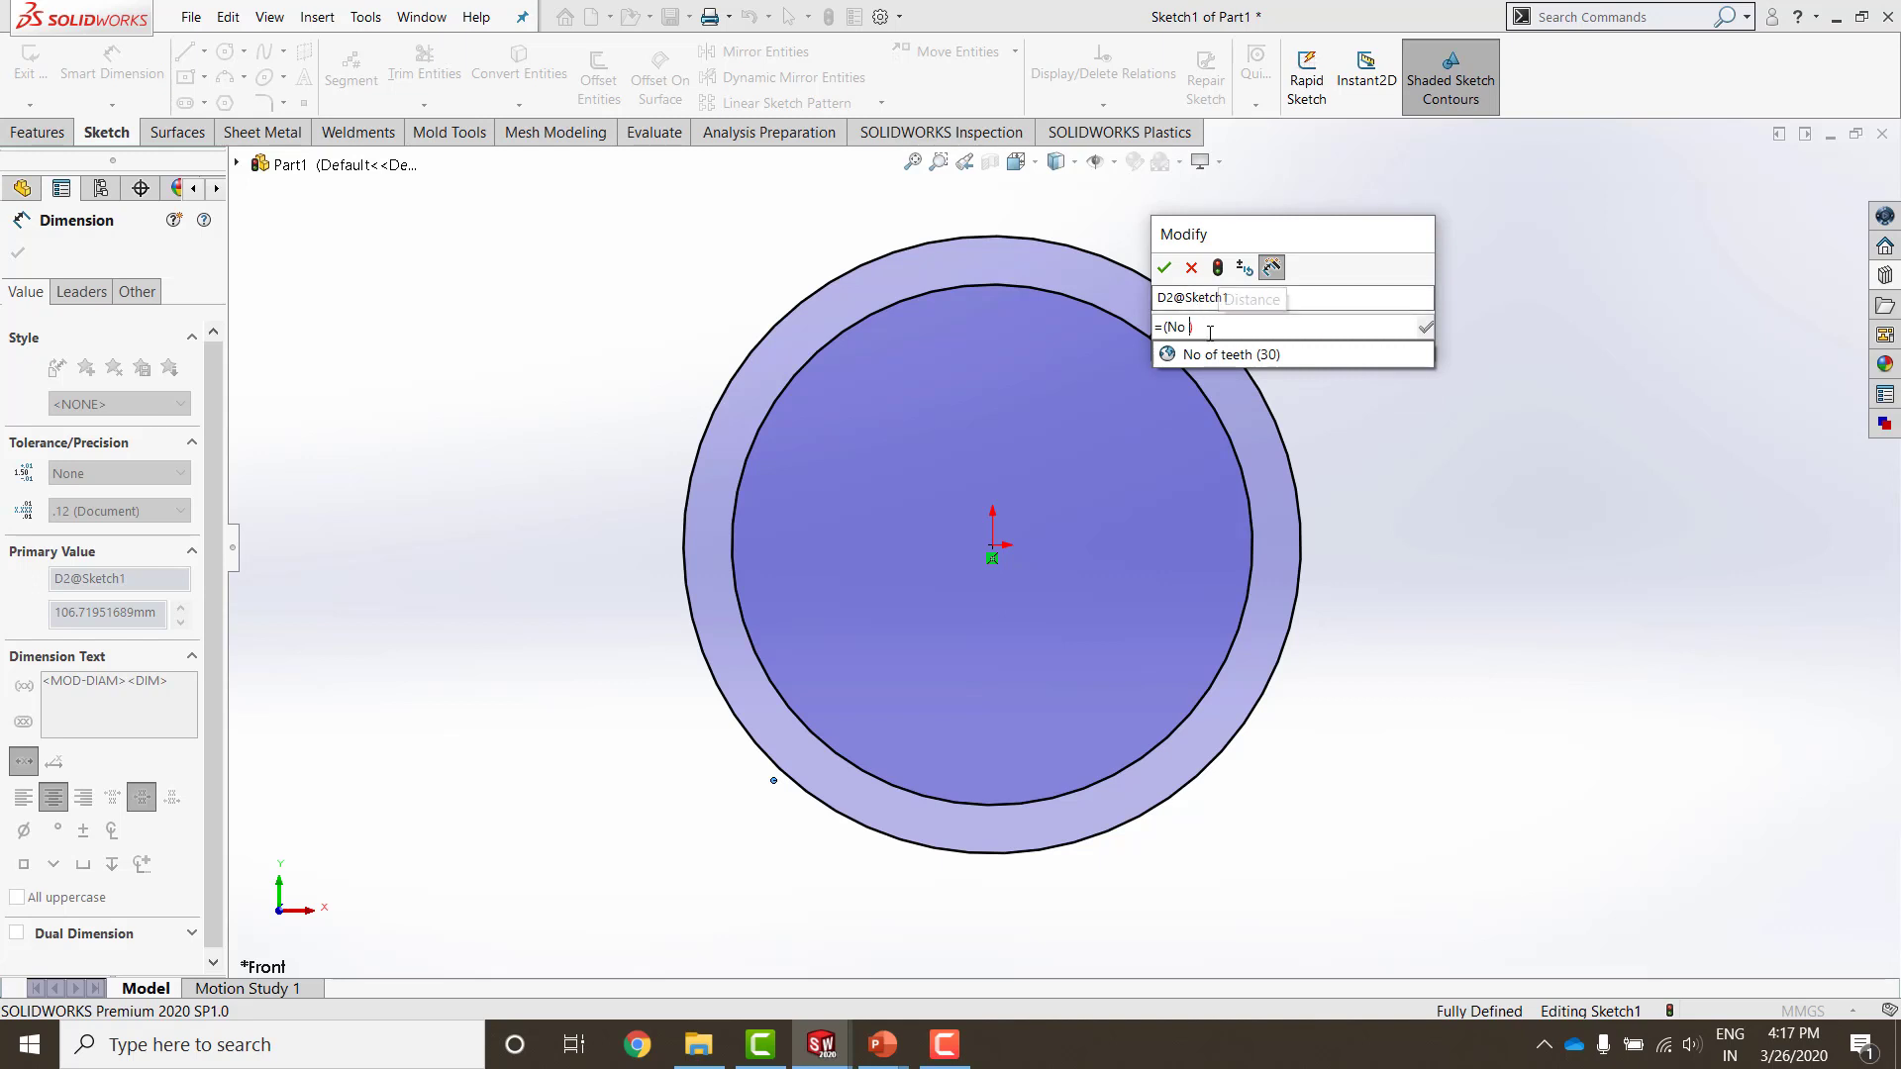
left_click(1251, 354)
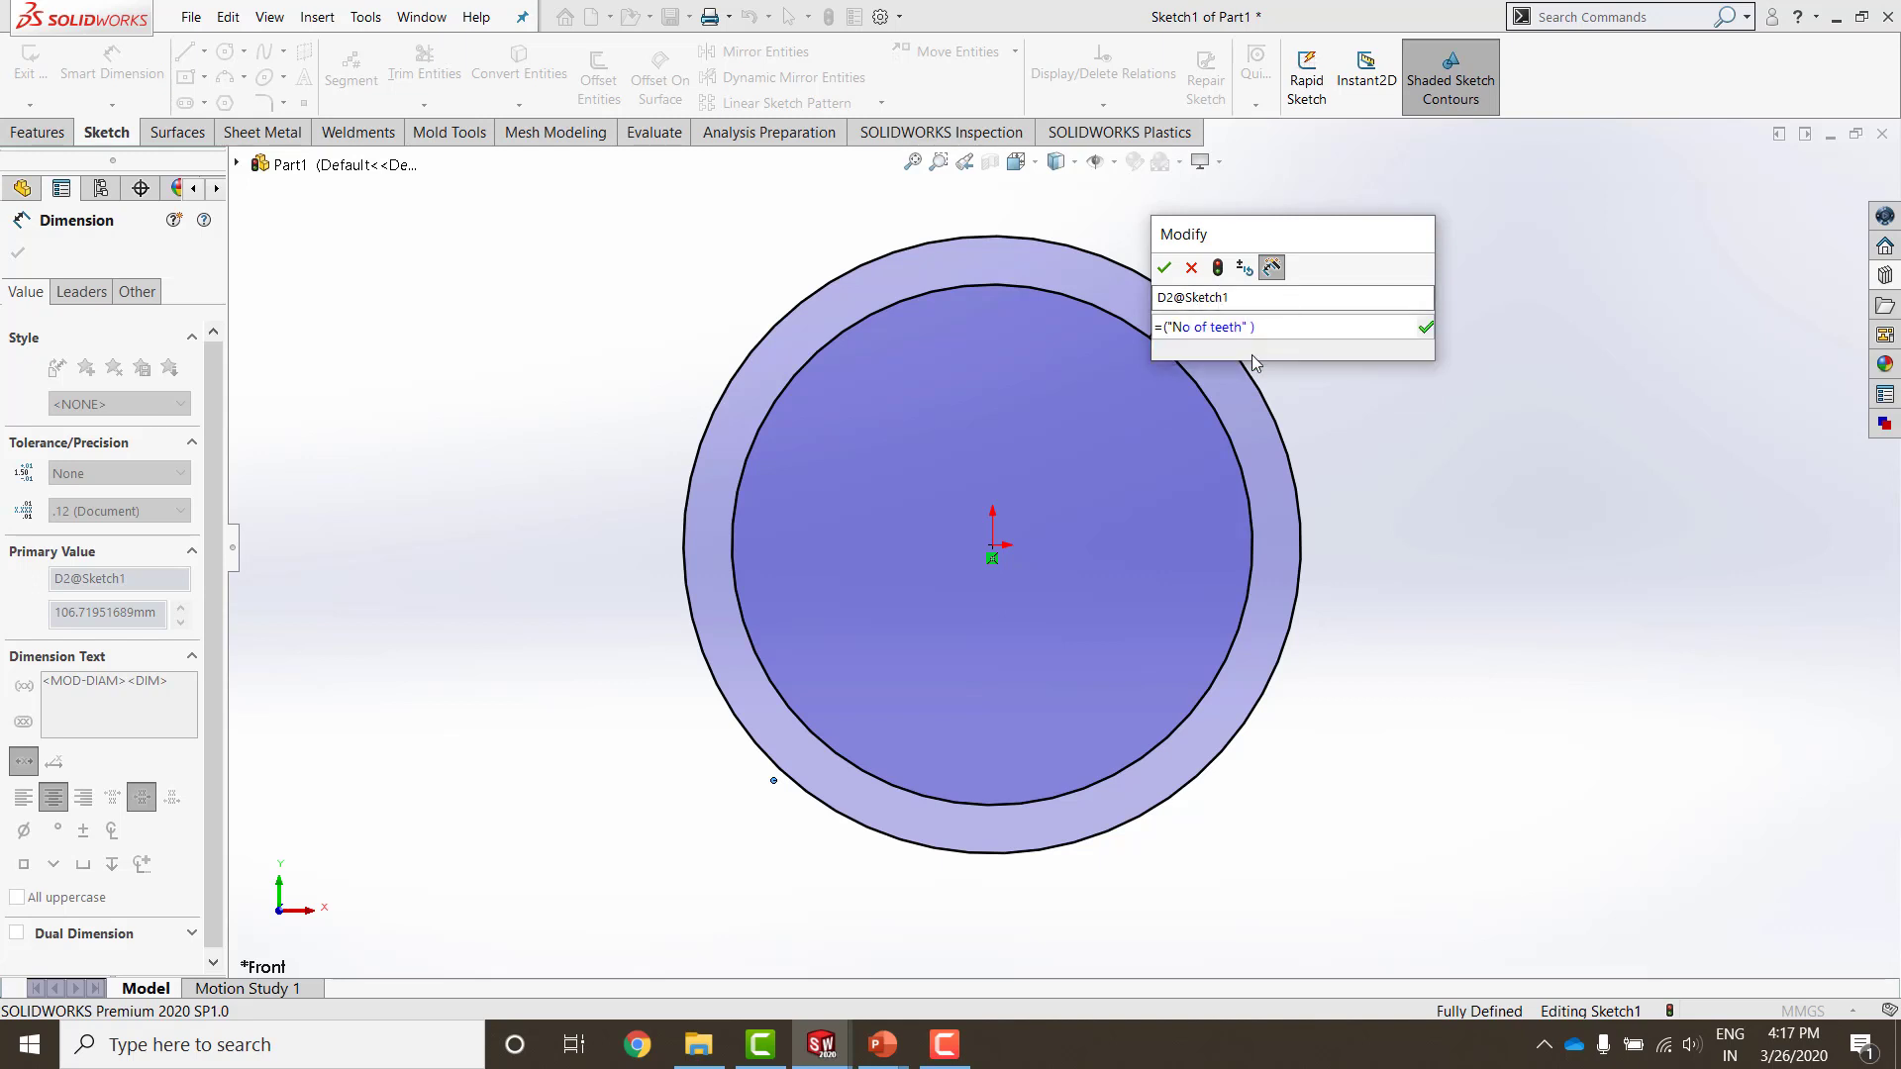
type("+")
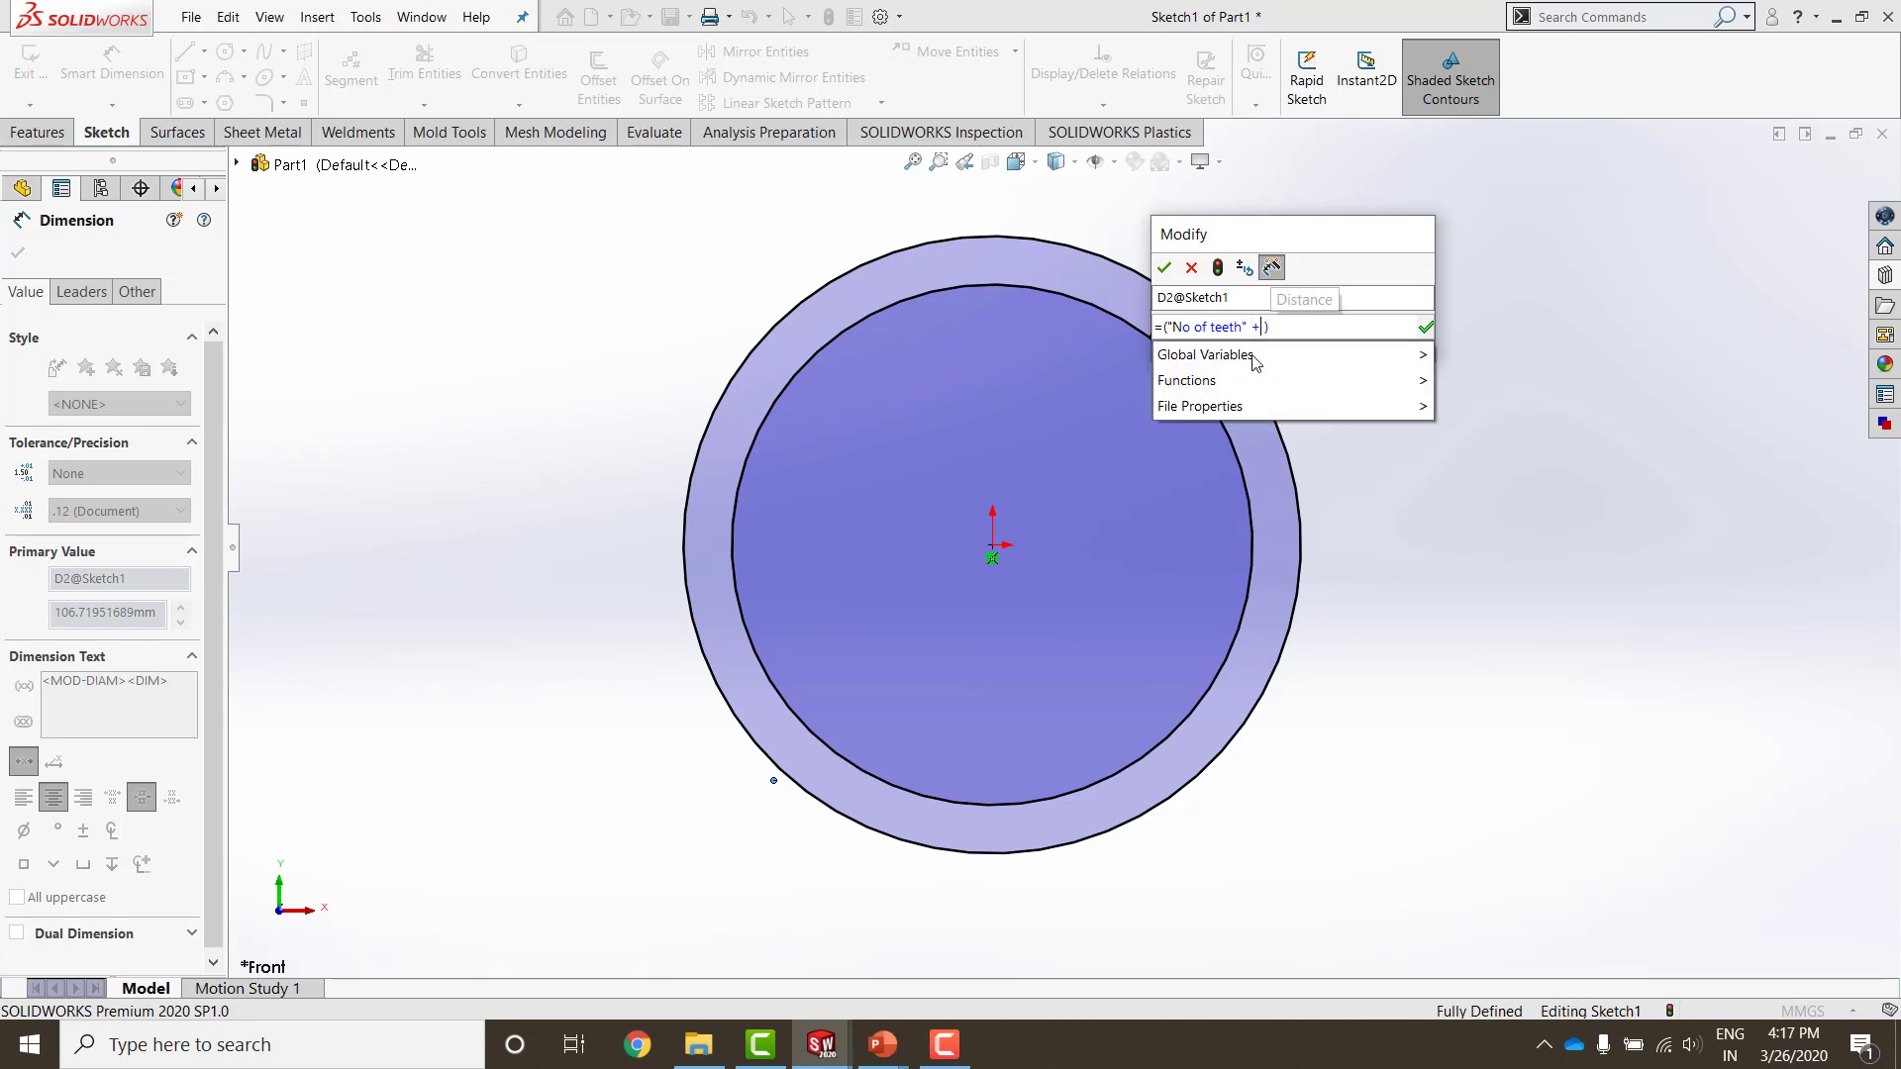
type(" 2")
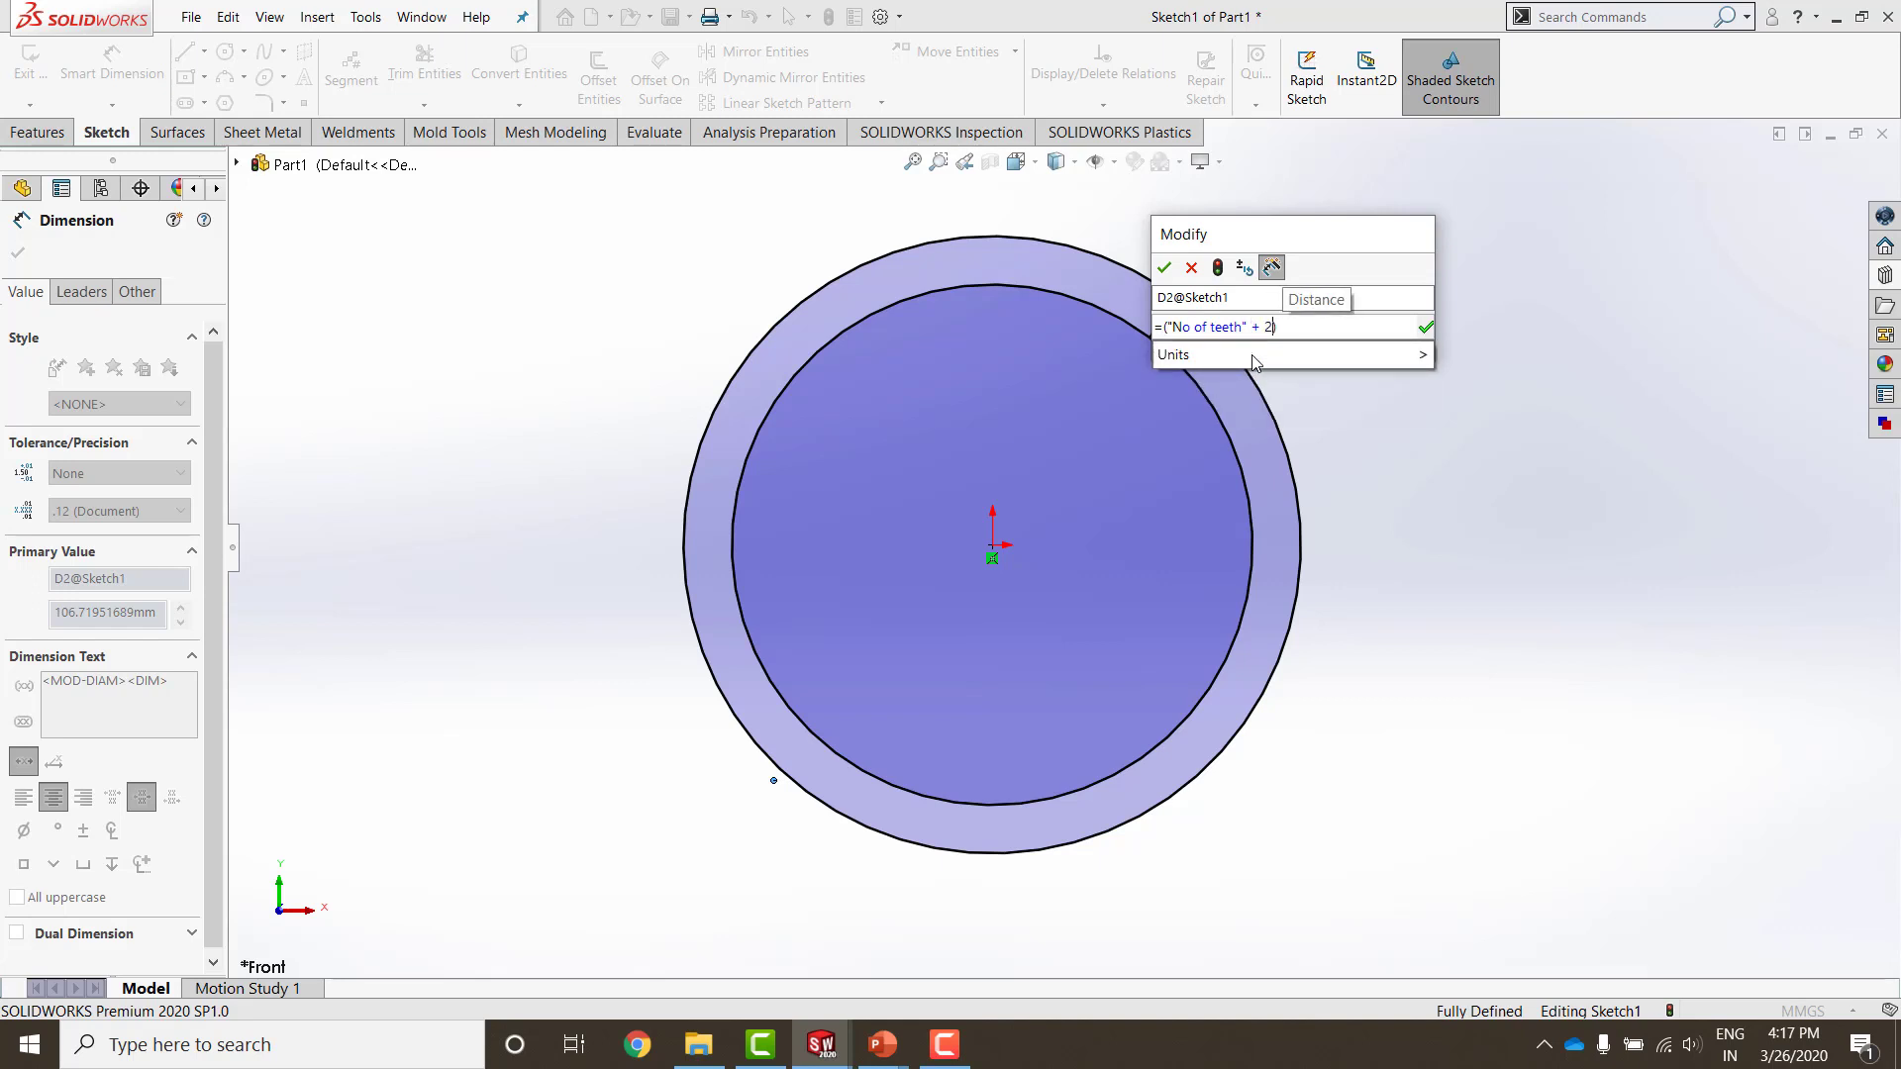
type(")")
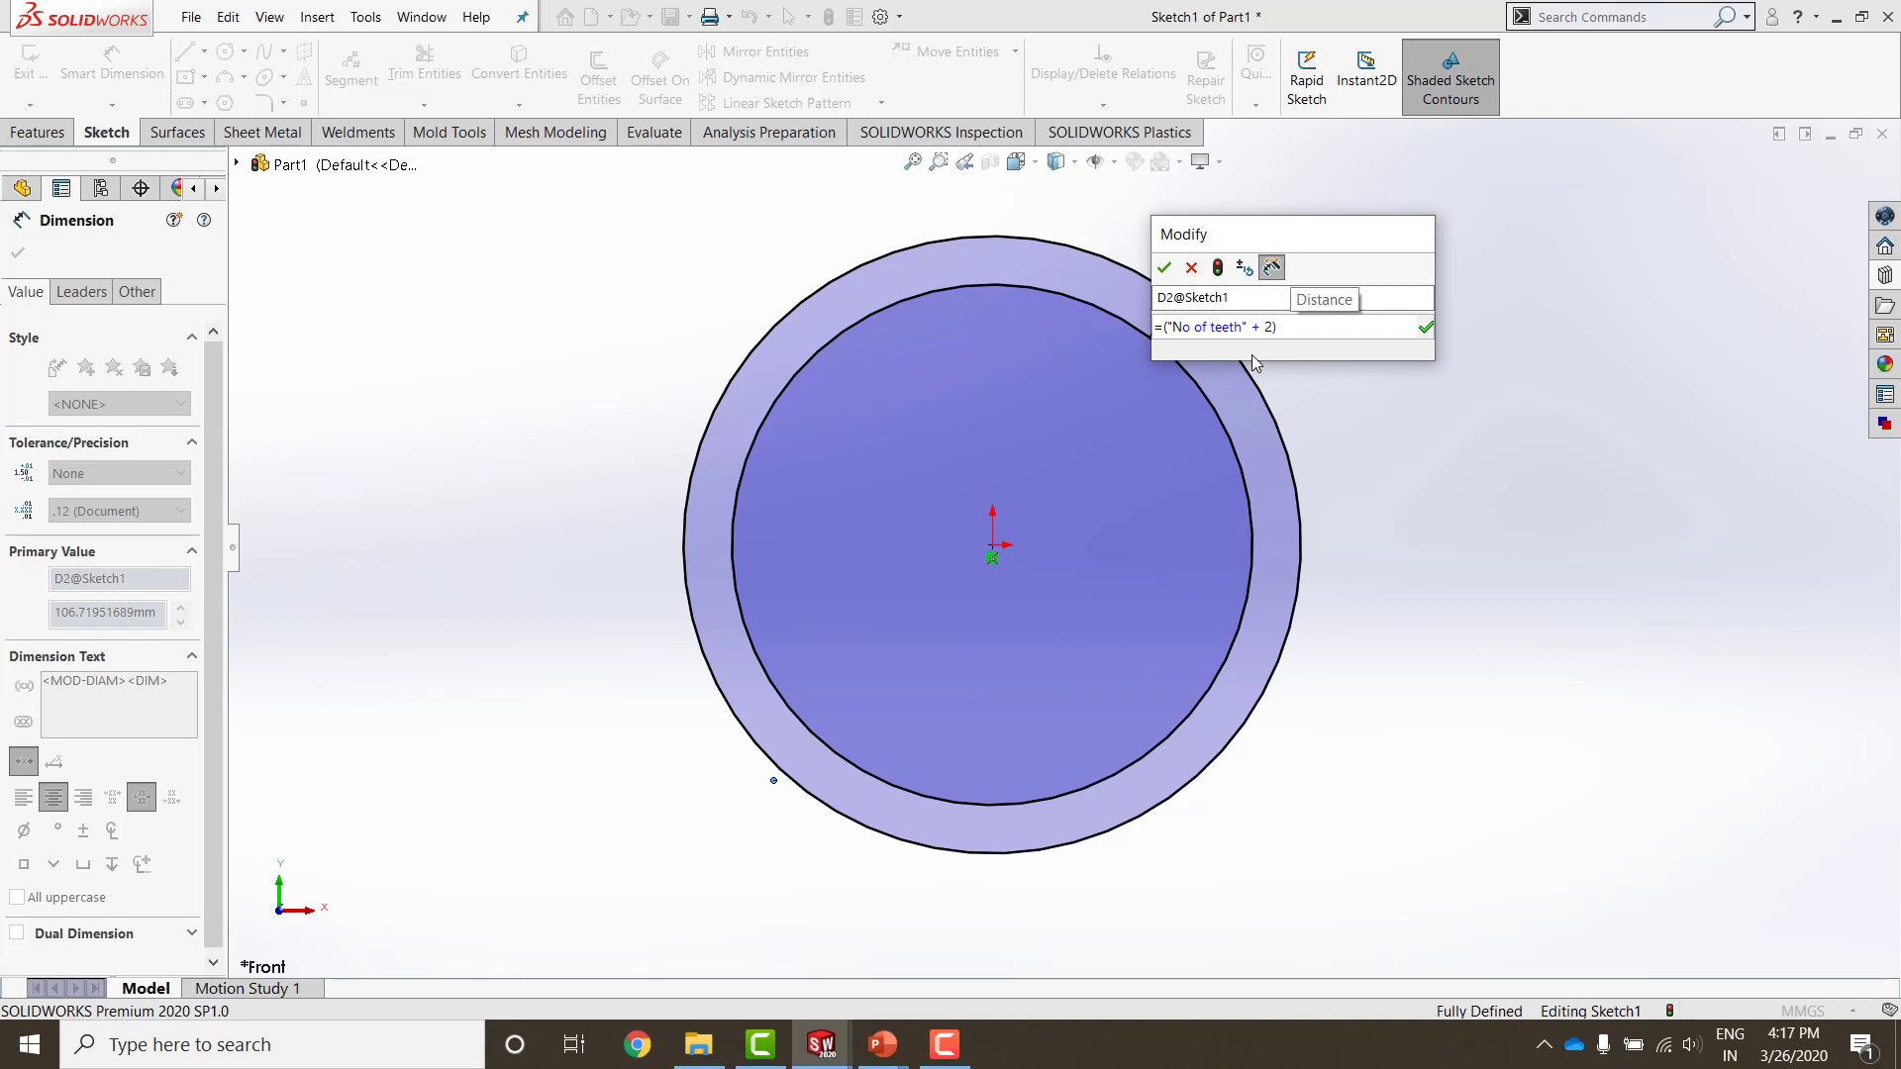
type(" * ")
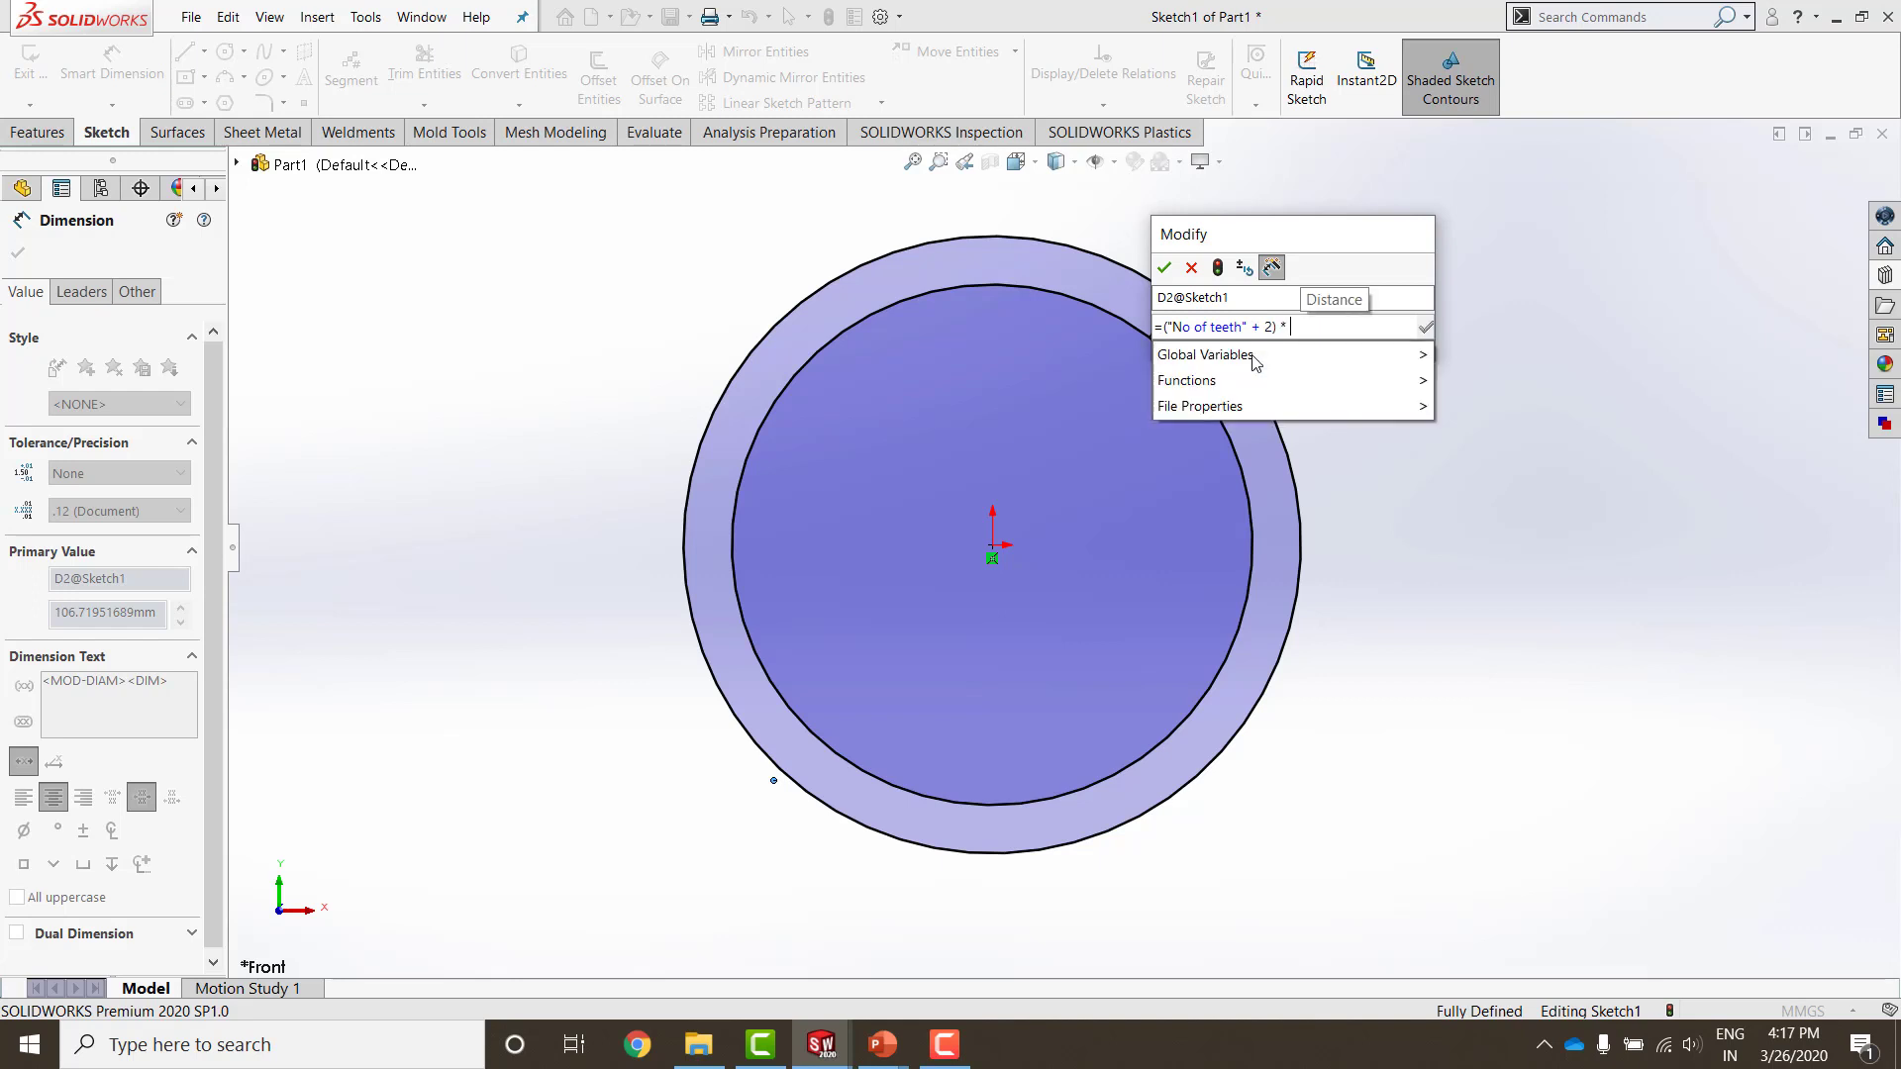
type("mo")
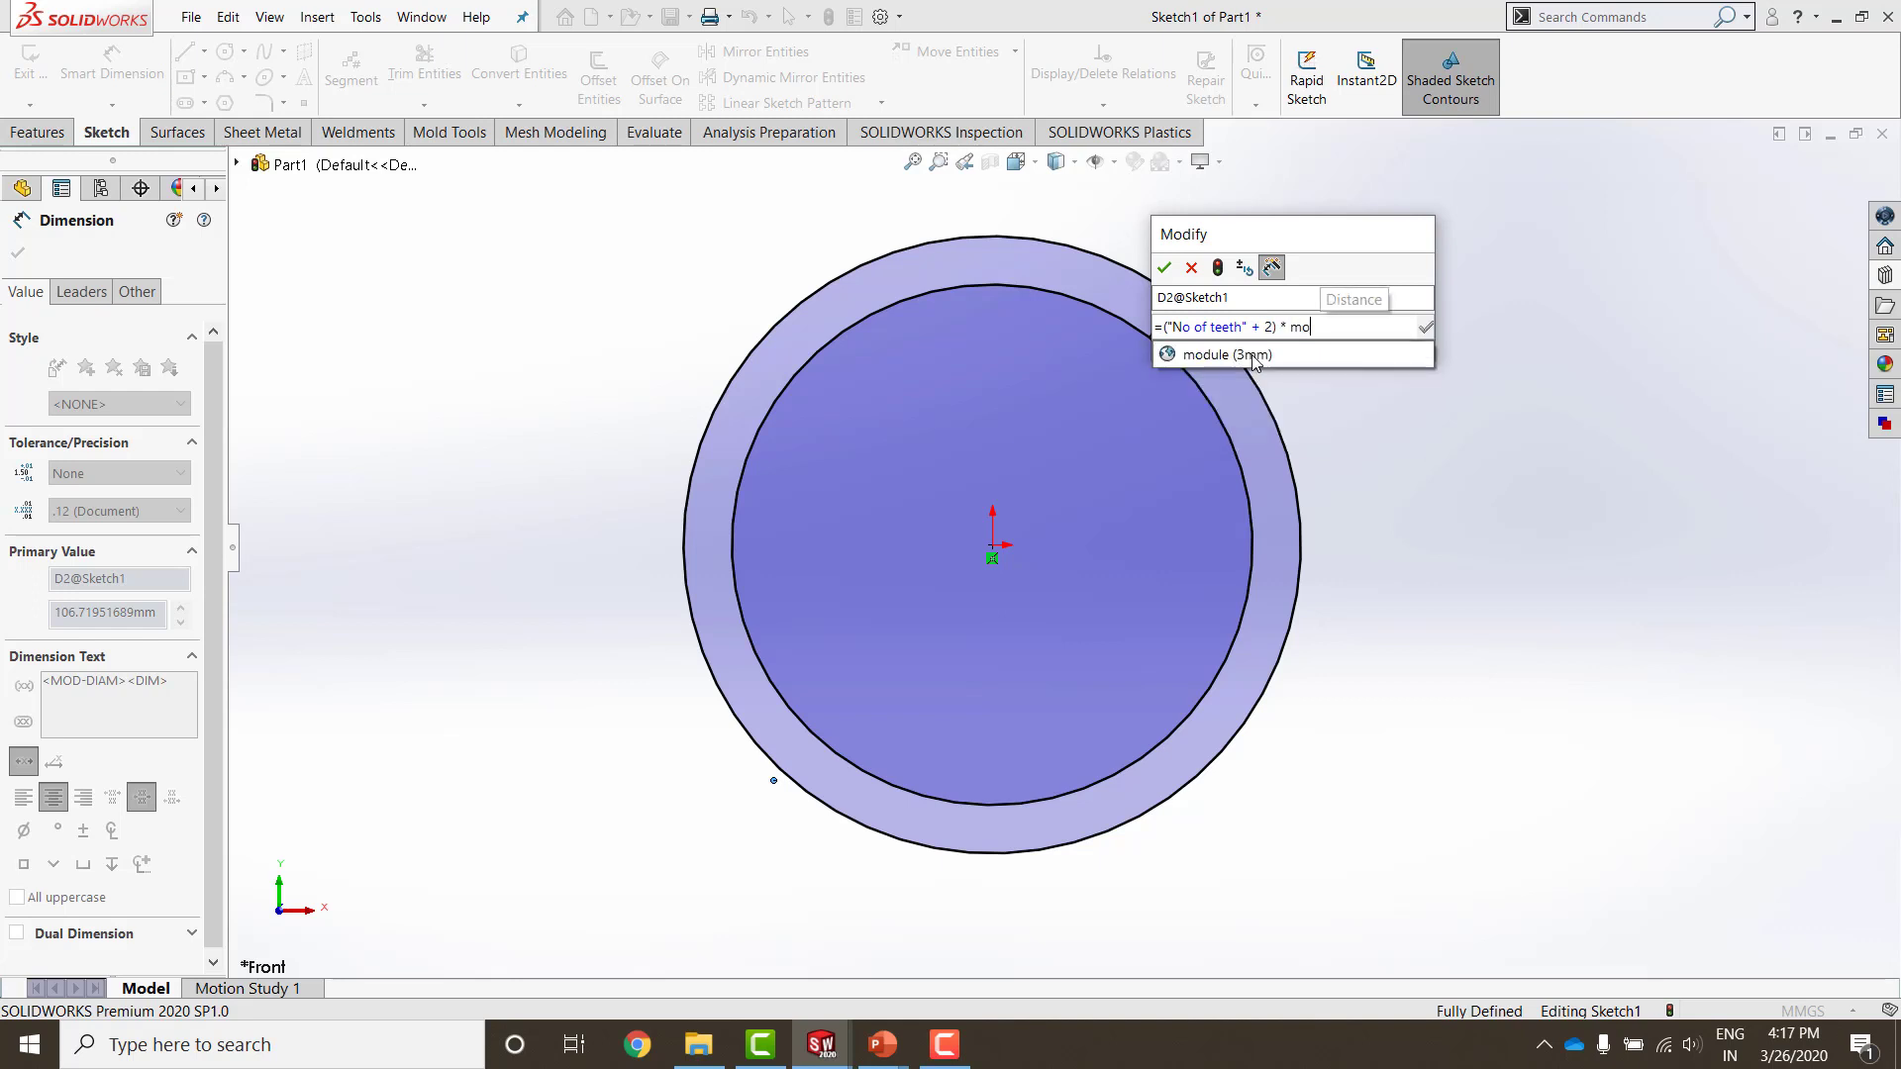
left_click(1331, 332)
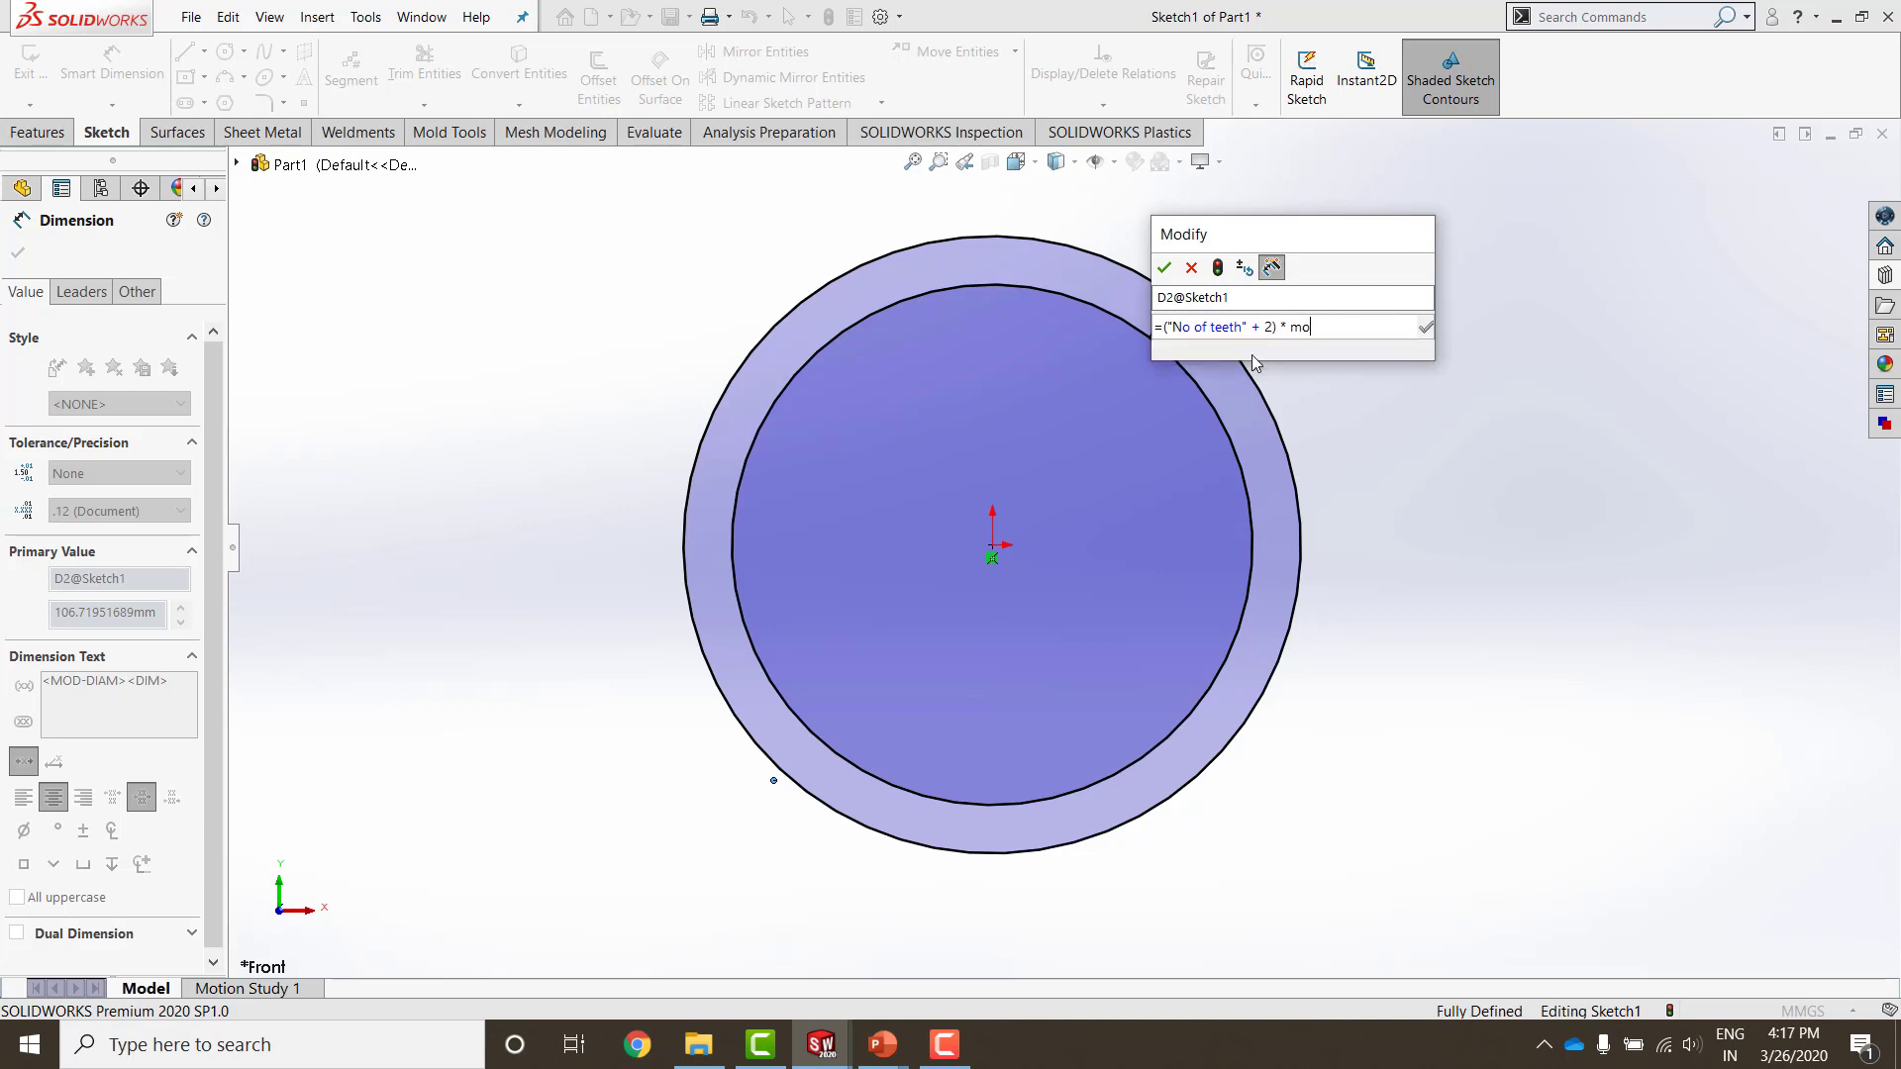
type("du")
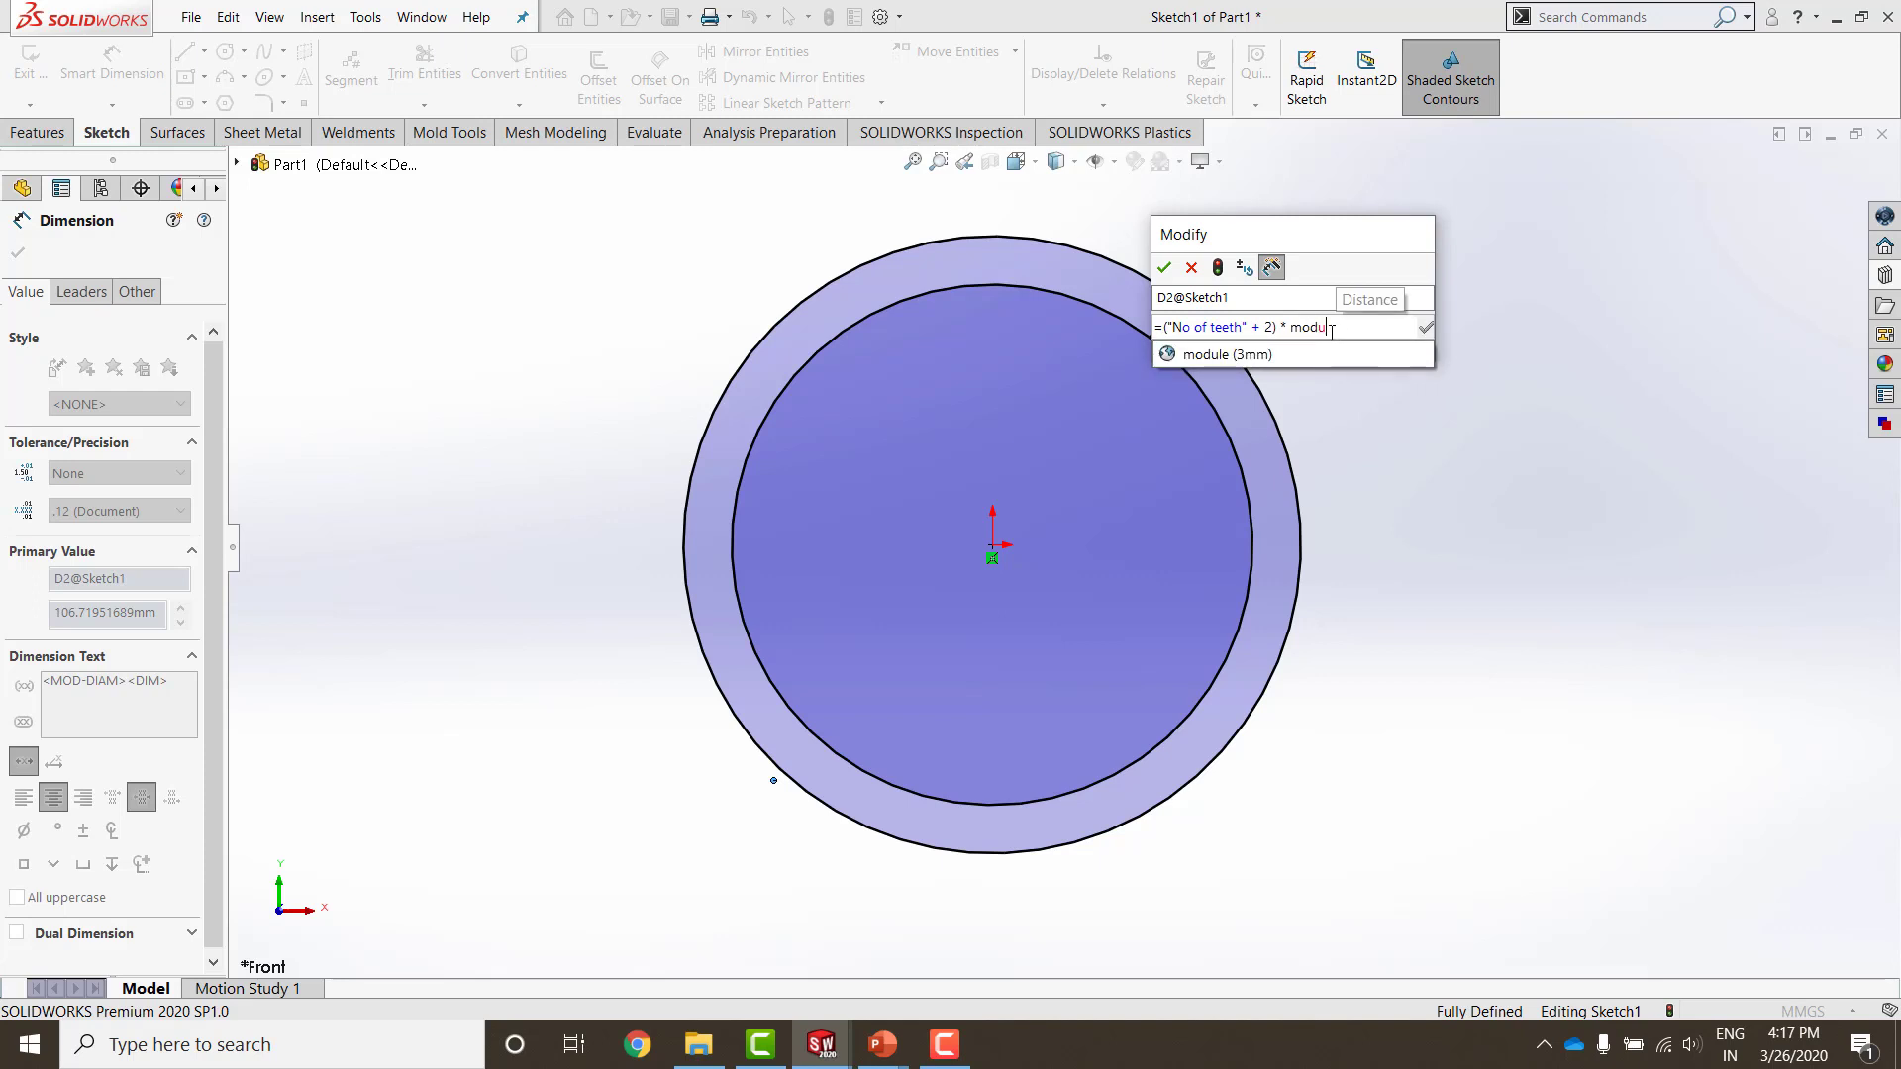
left_click(1221, 353)
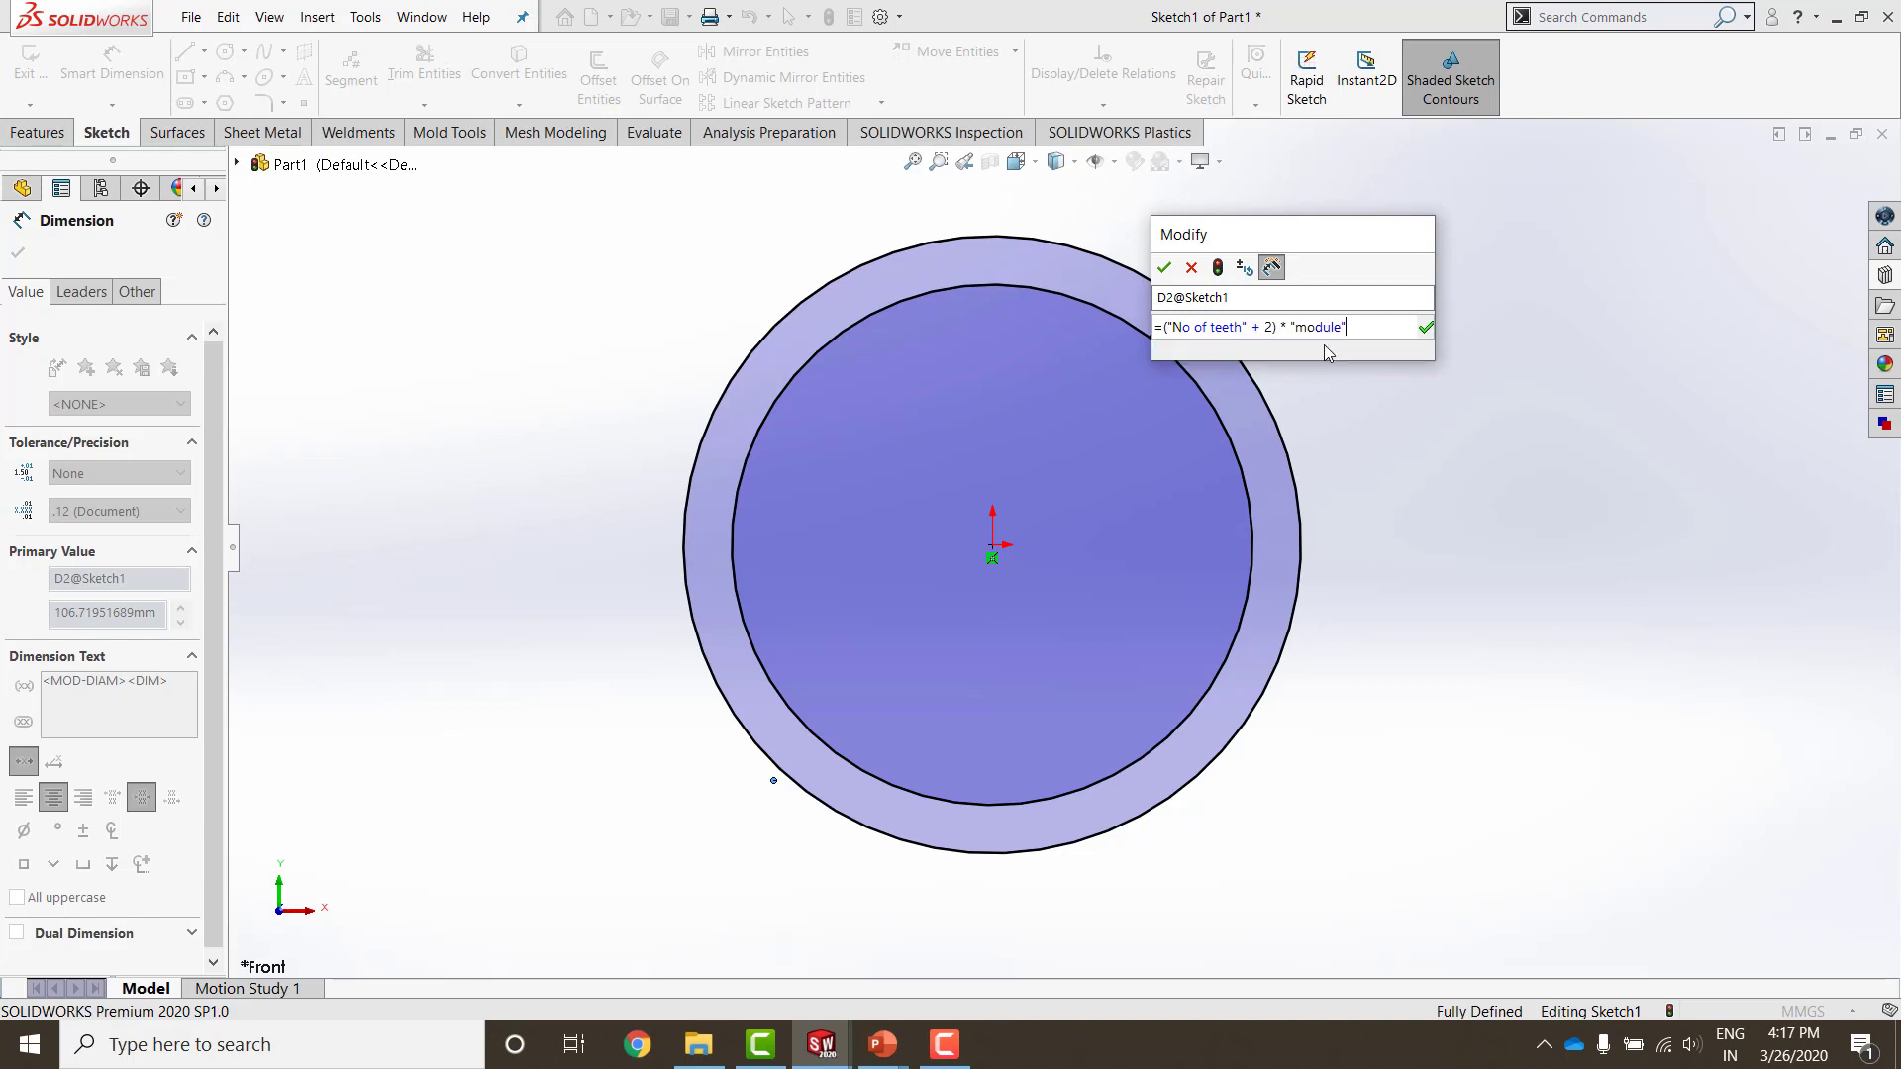
left_click(1426, 330)
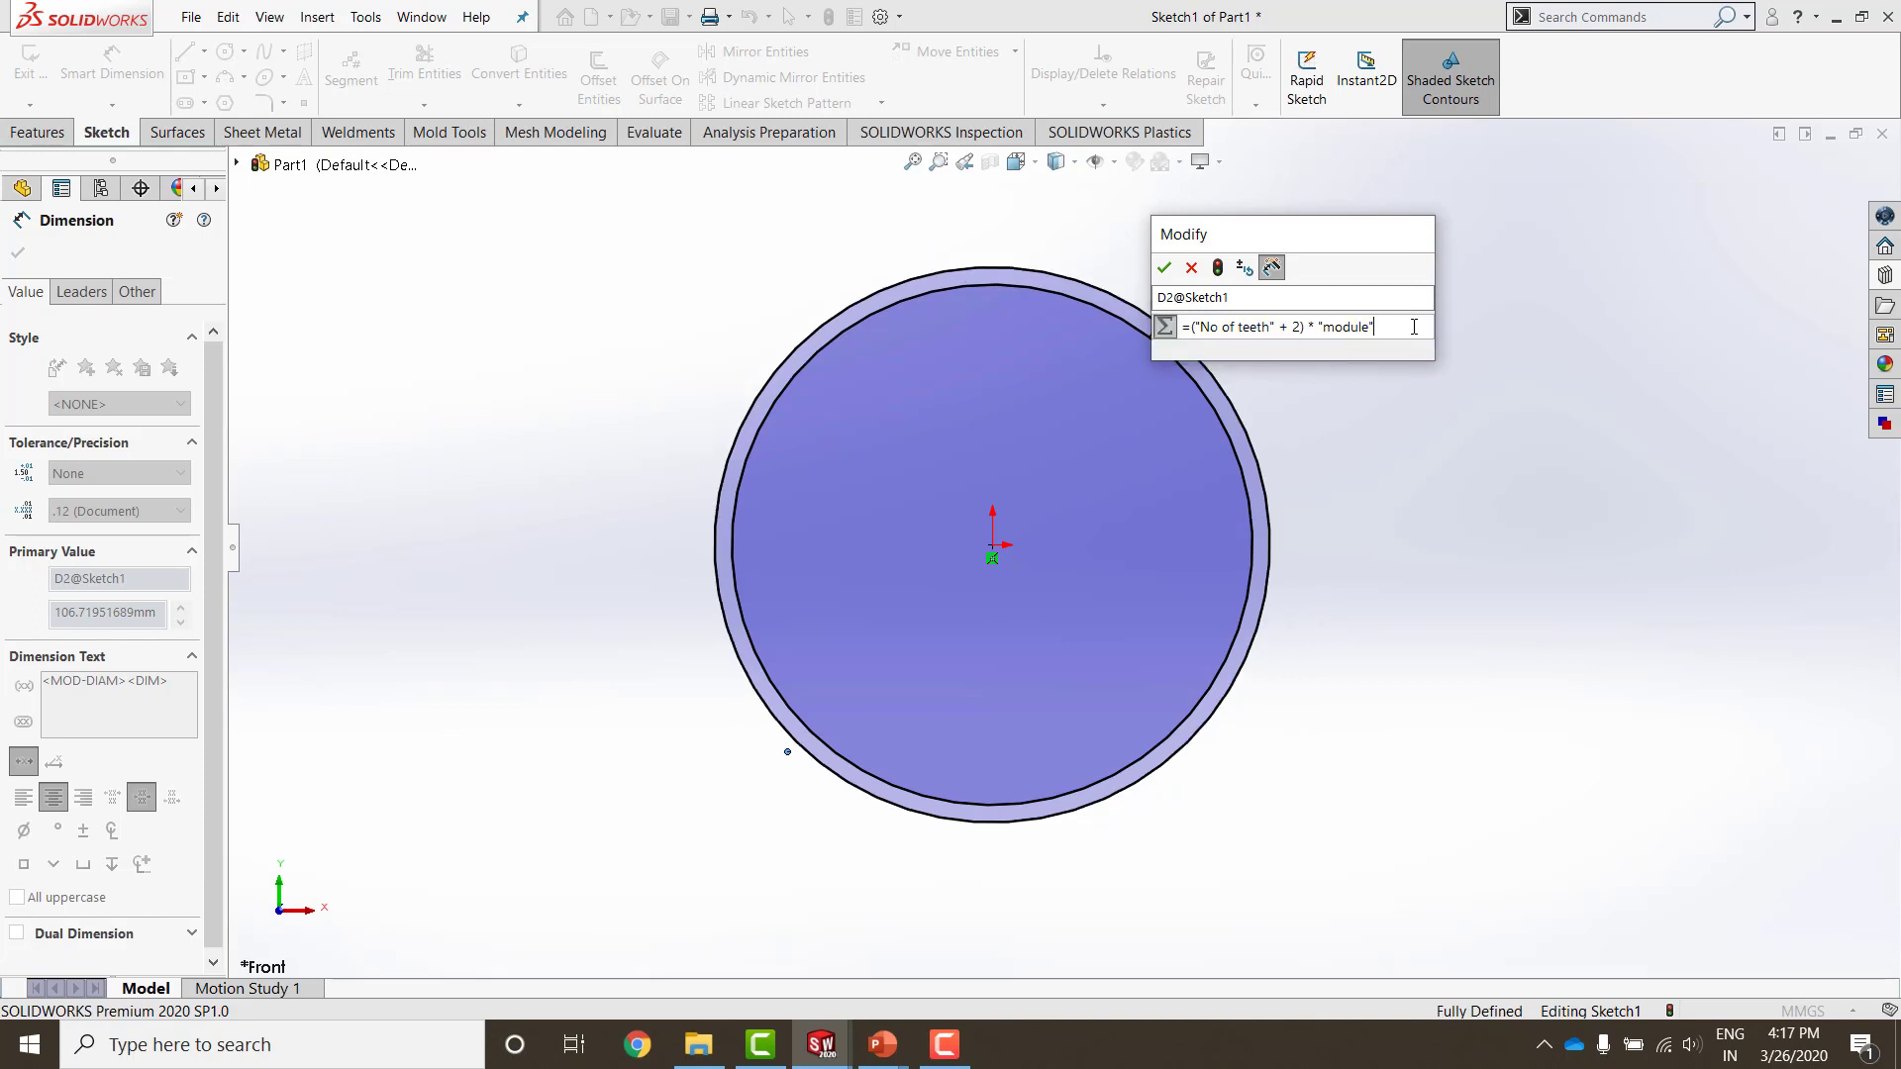
mouse_move(1411, 326)
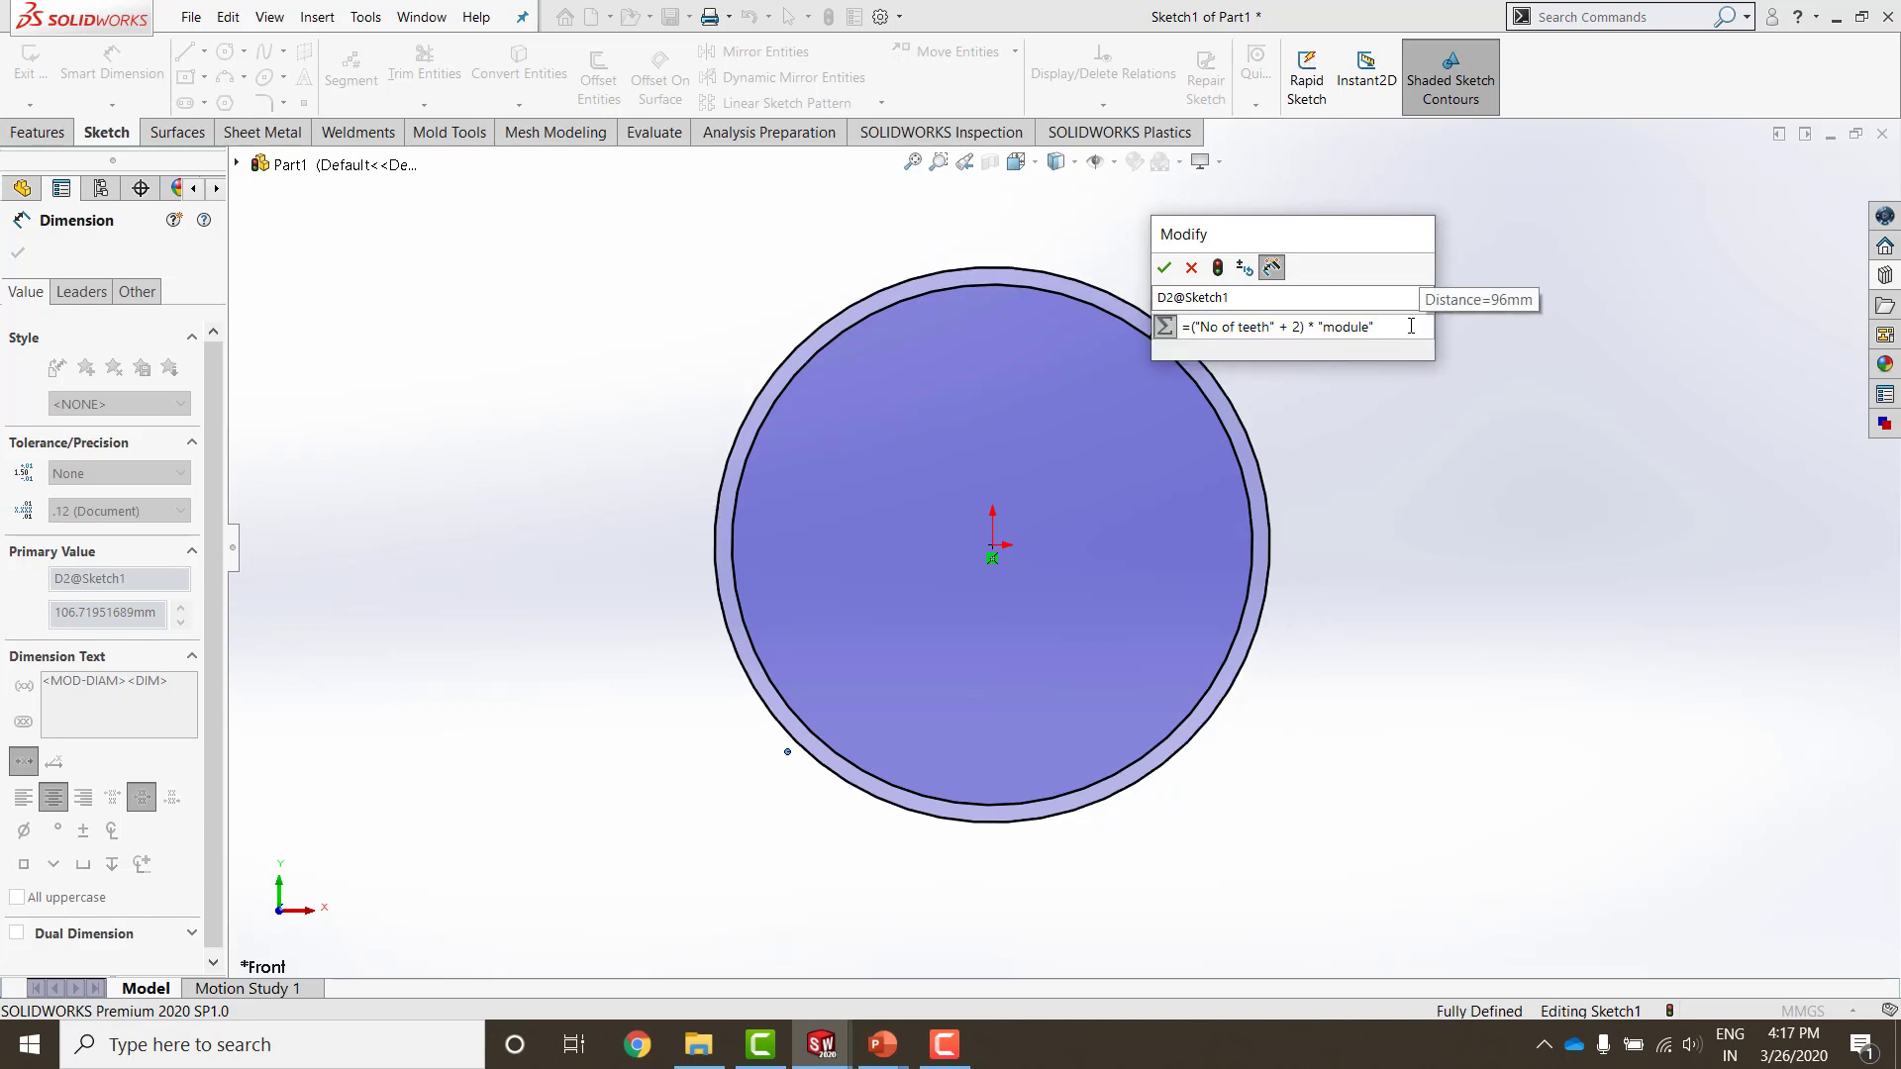
left_click(1165, 268)
left_click(1340, 416)
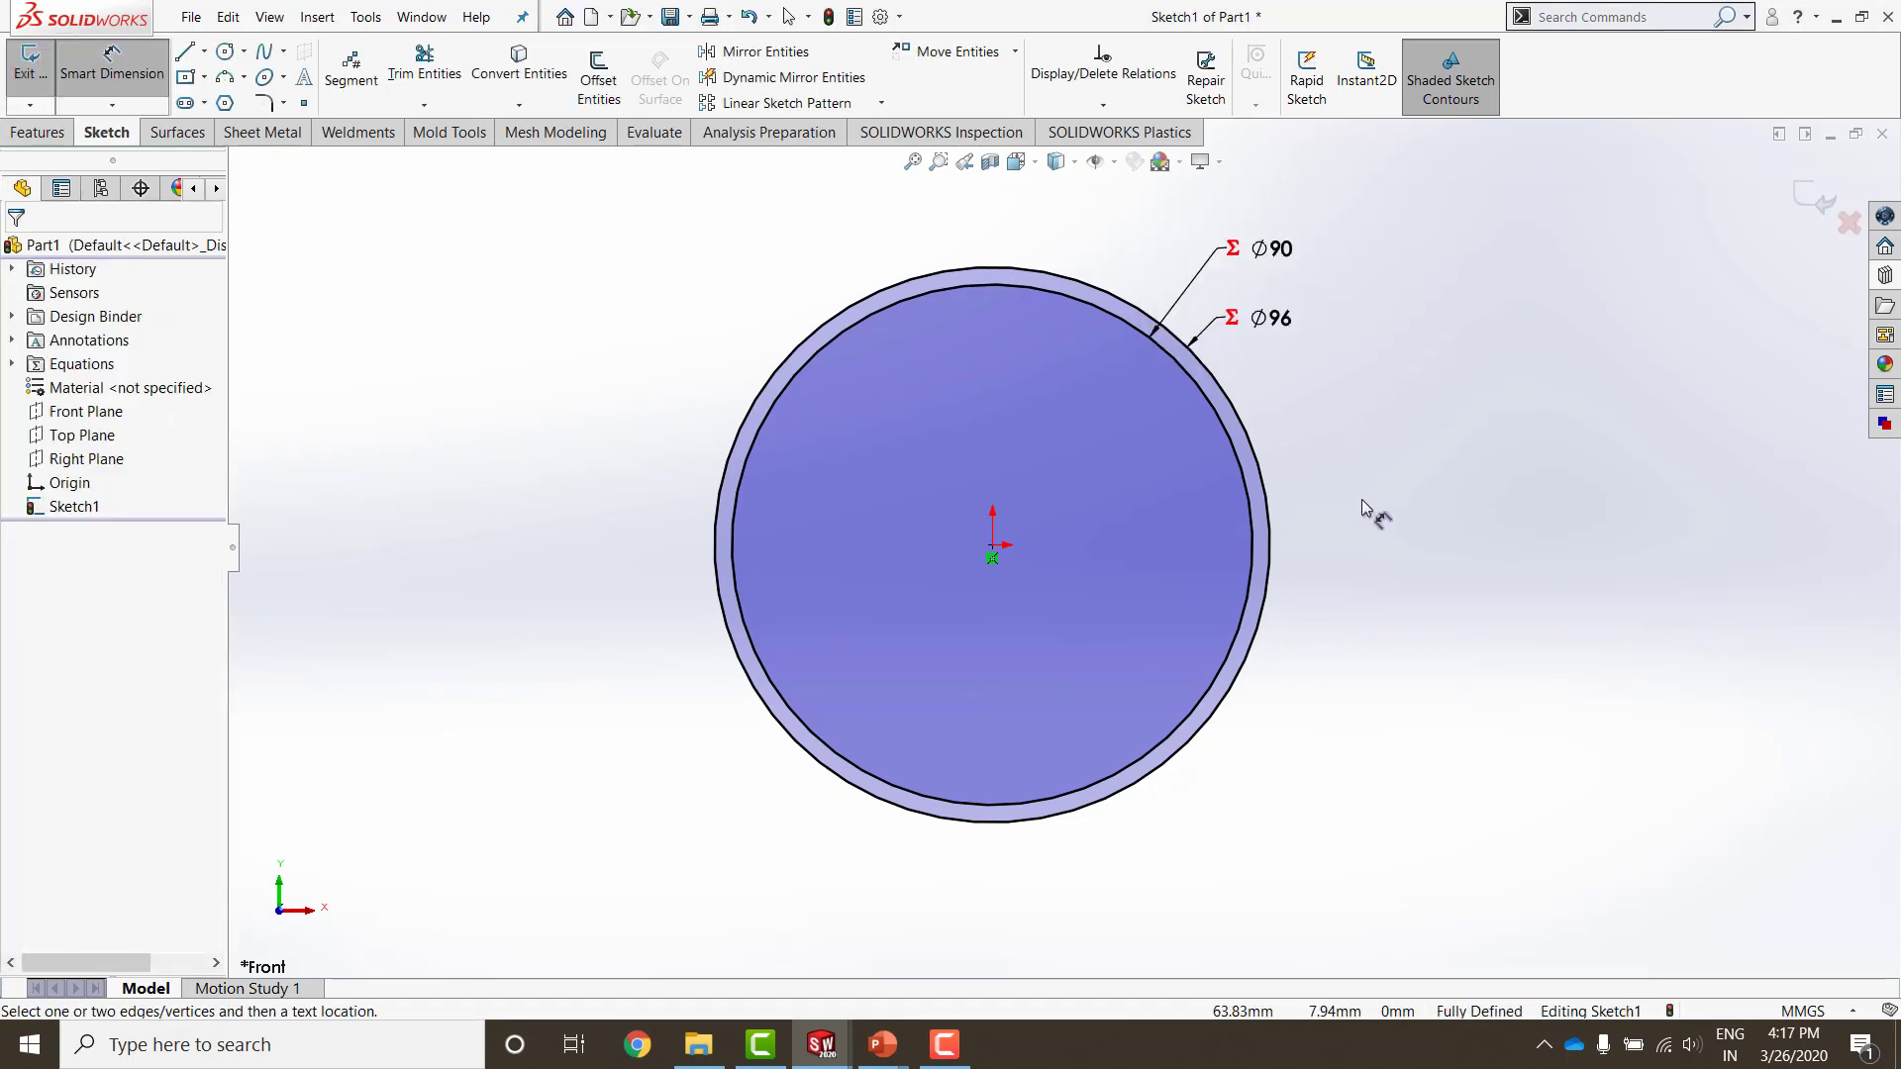
right_click_drag(1362, 506, 1485, 507)
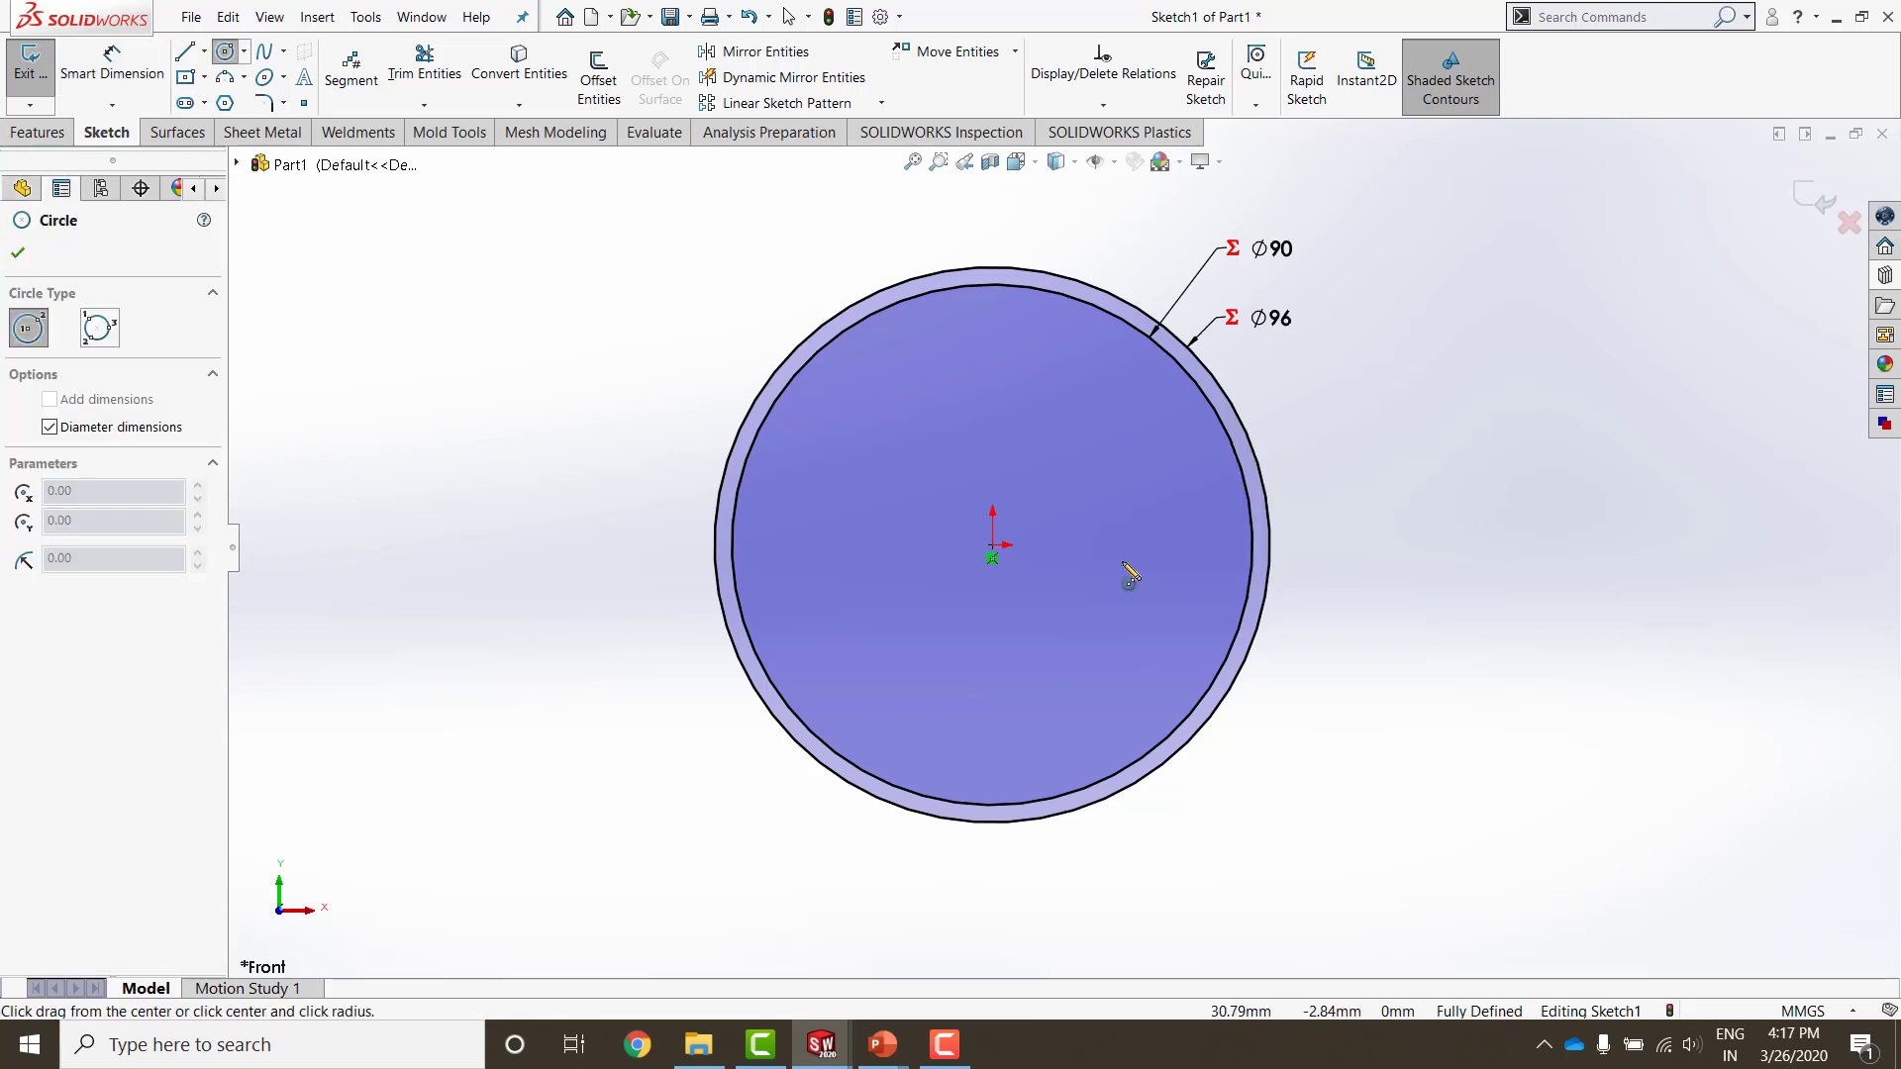
Step: Draw an inner origin-centred circle of about Ø68.35 and dimension its 13.82 offset to the outermost circle
left_click(992, 545)
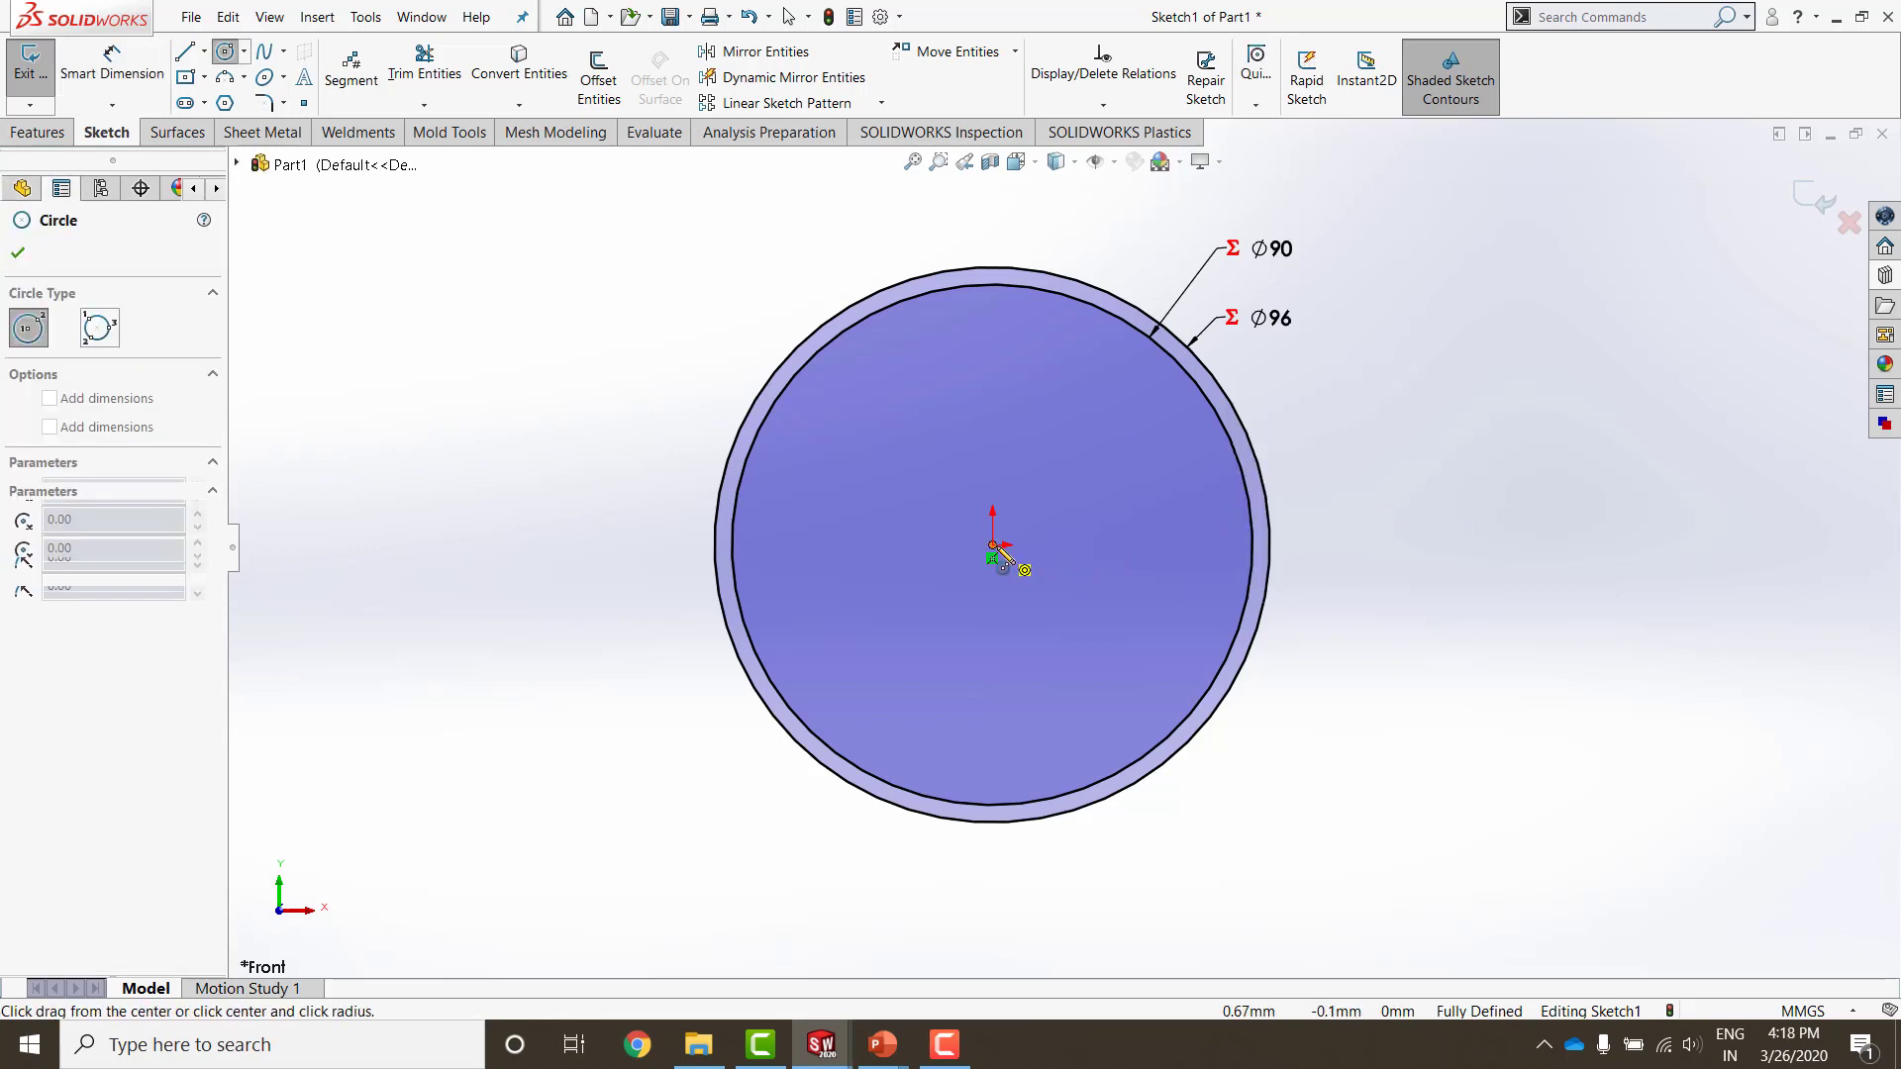
left_click(1135, 413)
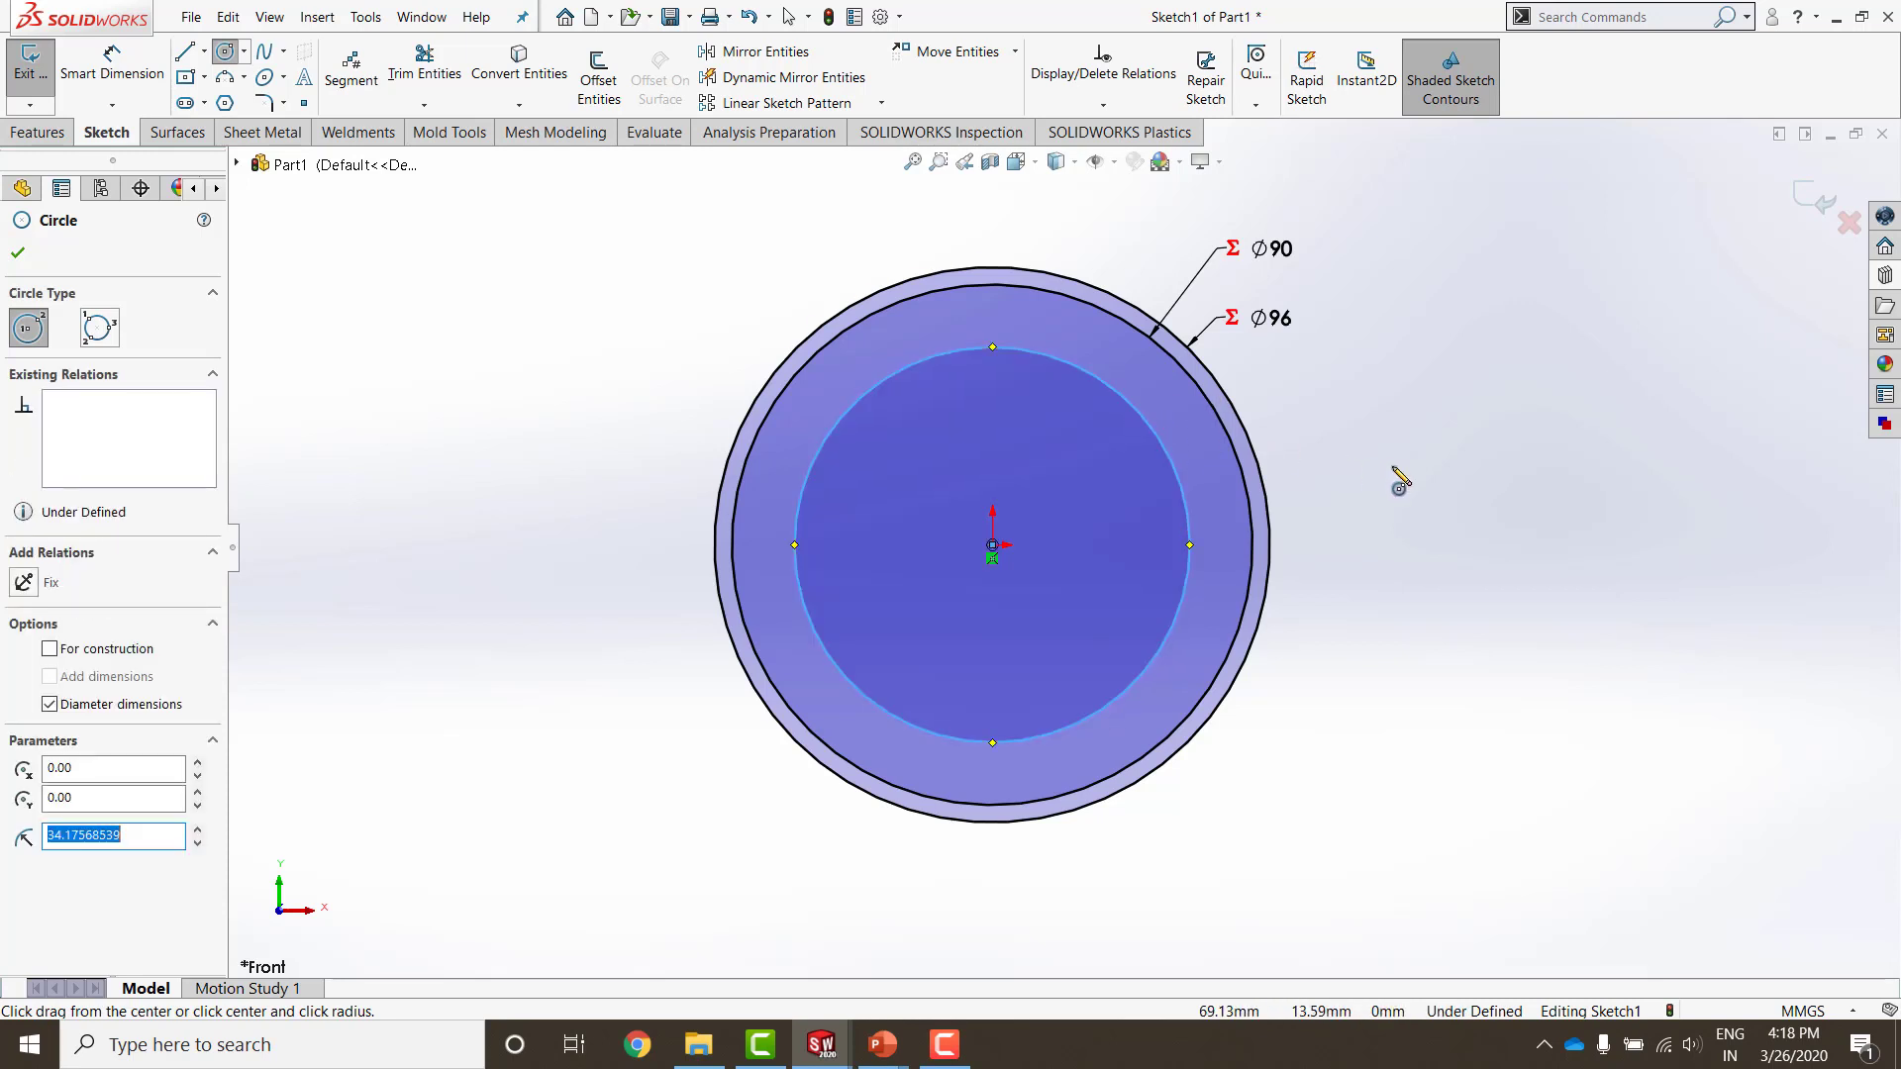
key("Escape")
key("Escape")
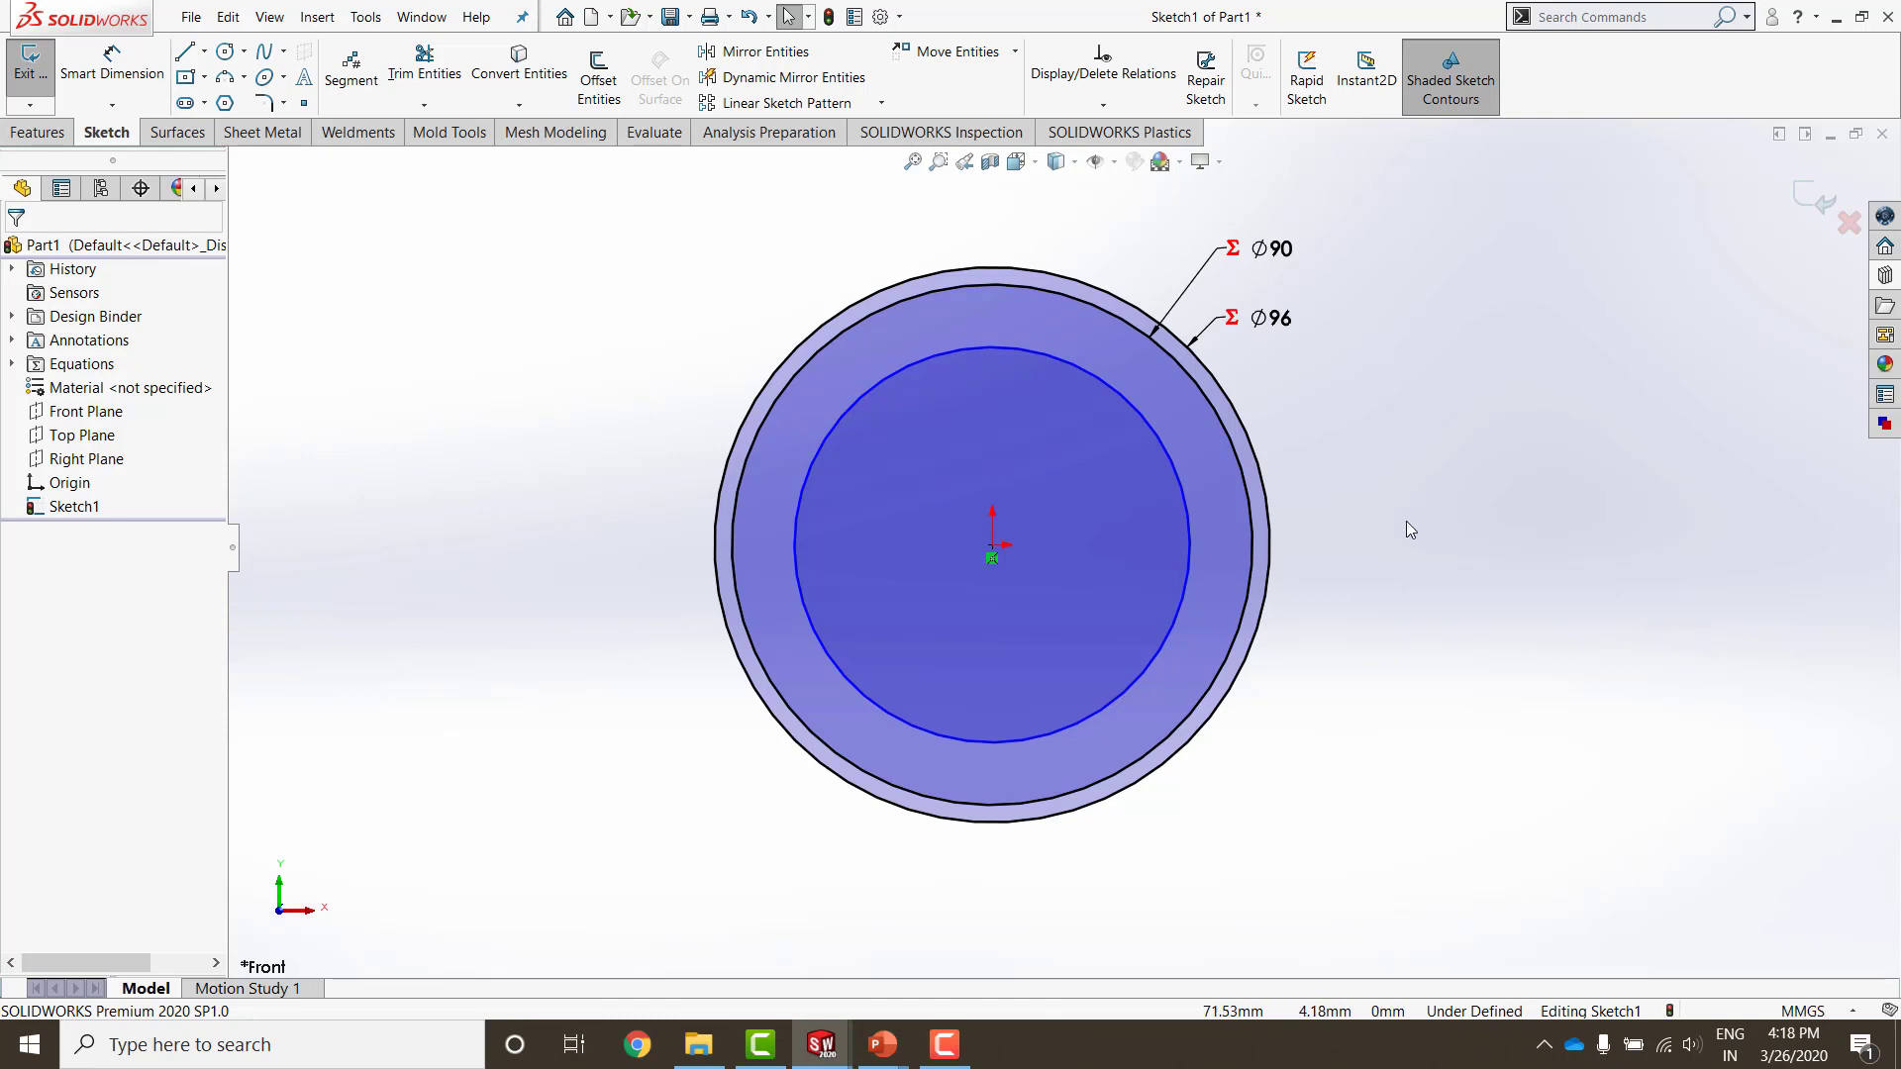
right_click_drag(1408, 502, 1410, 408)
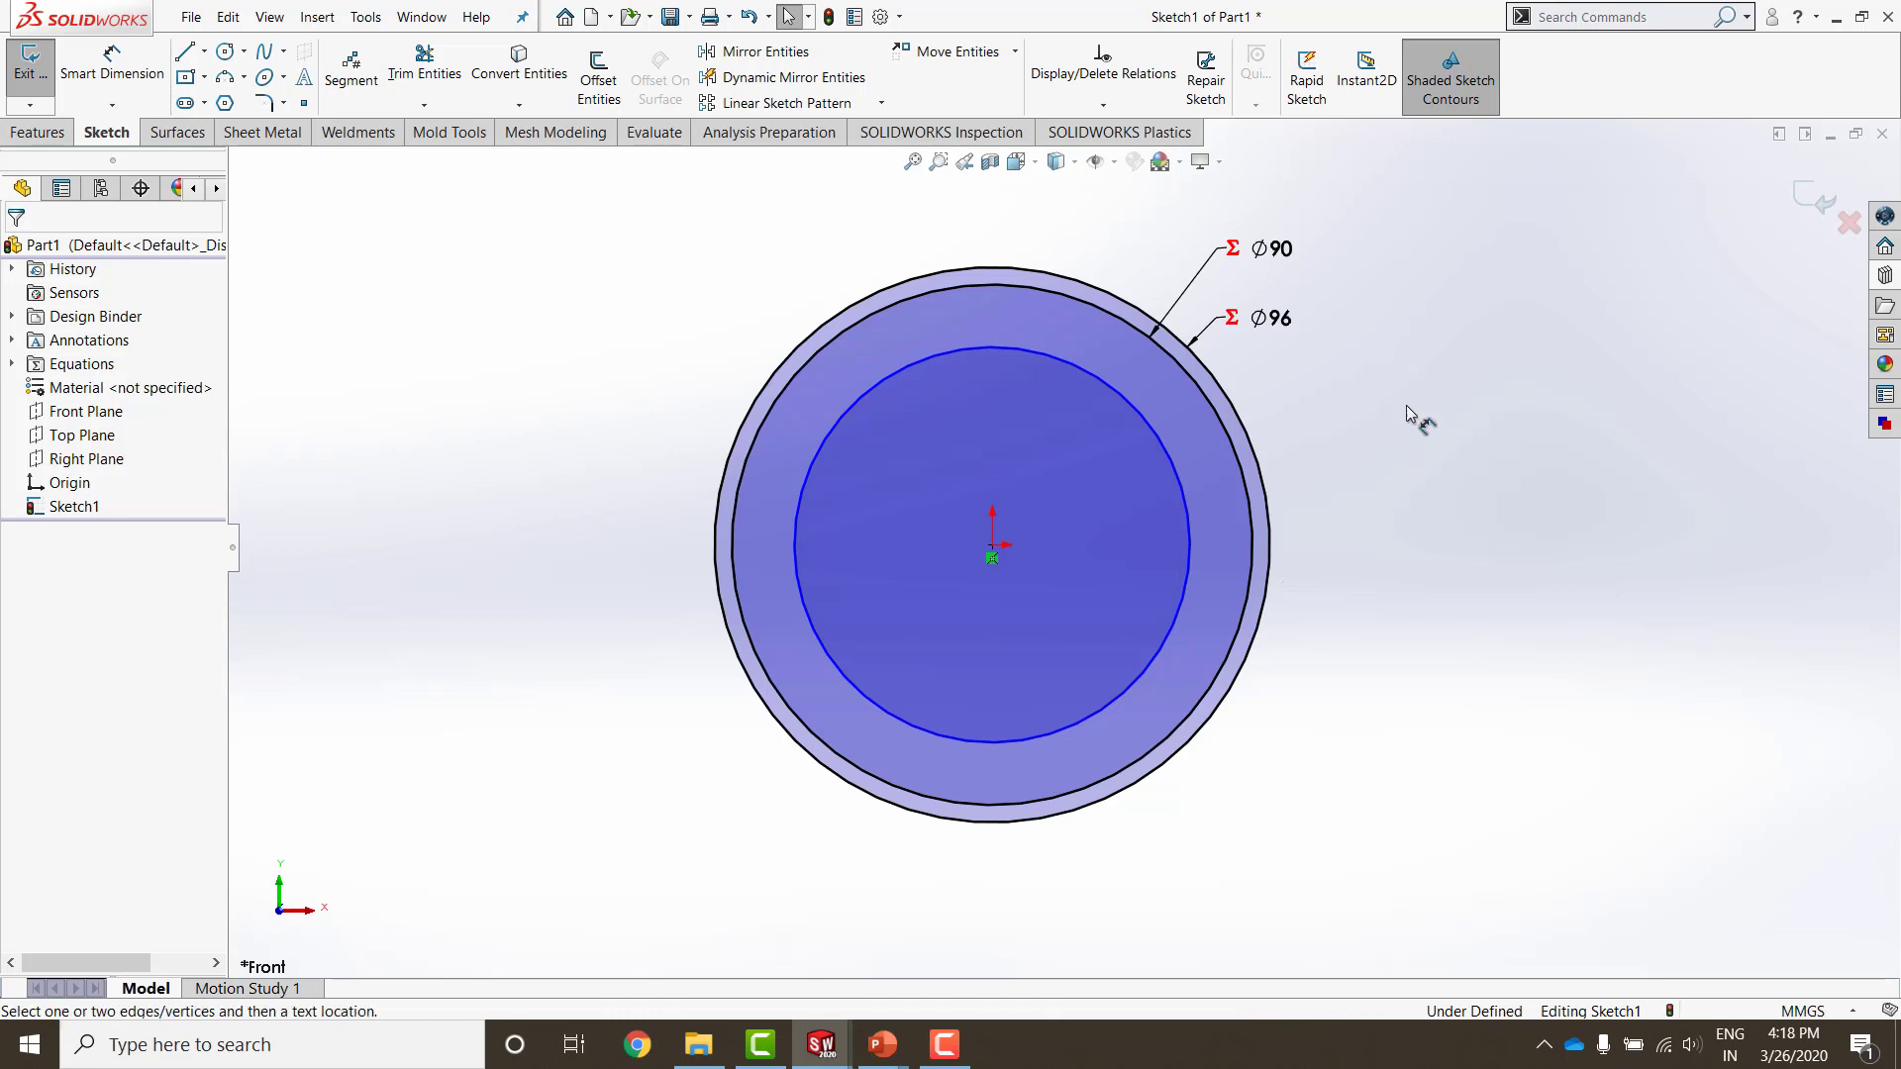
left_click(1182, 471)
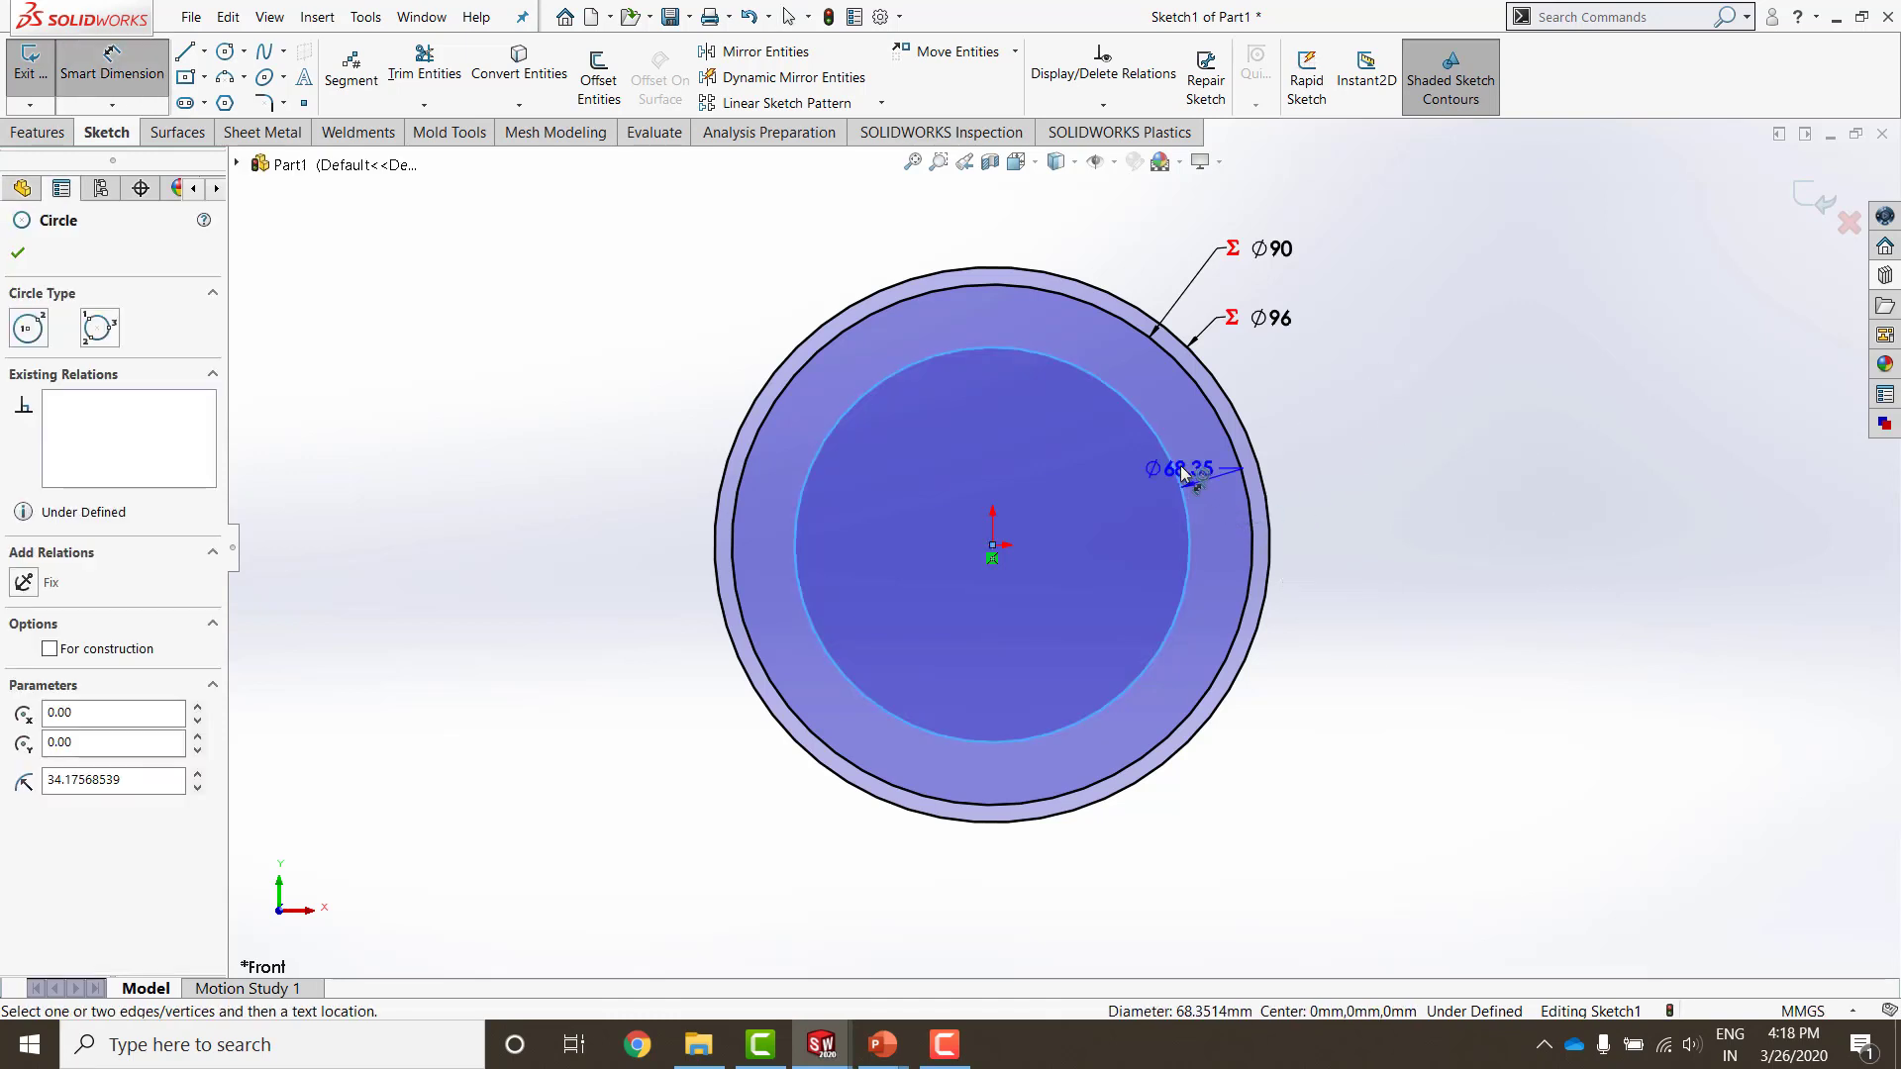
left_click(1252, 448)
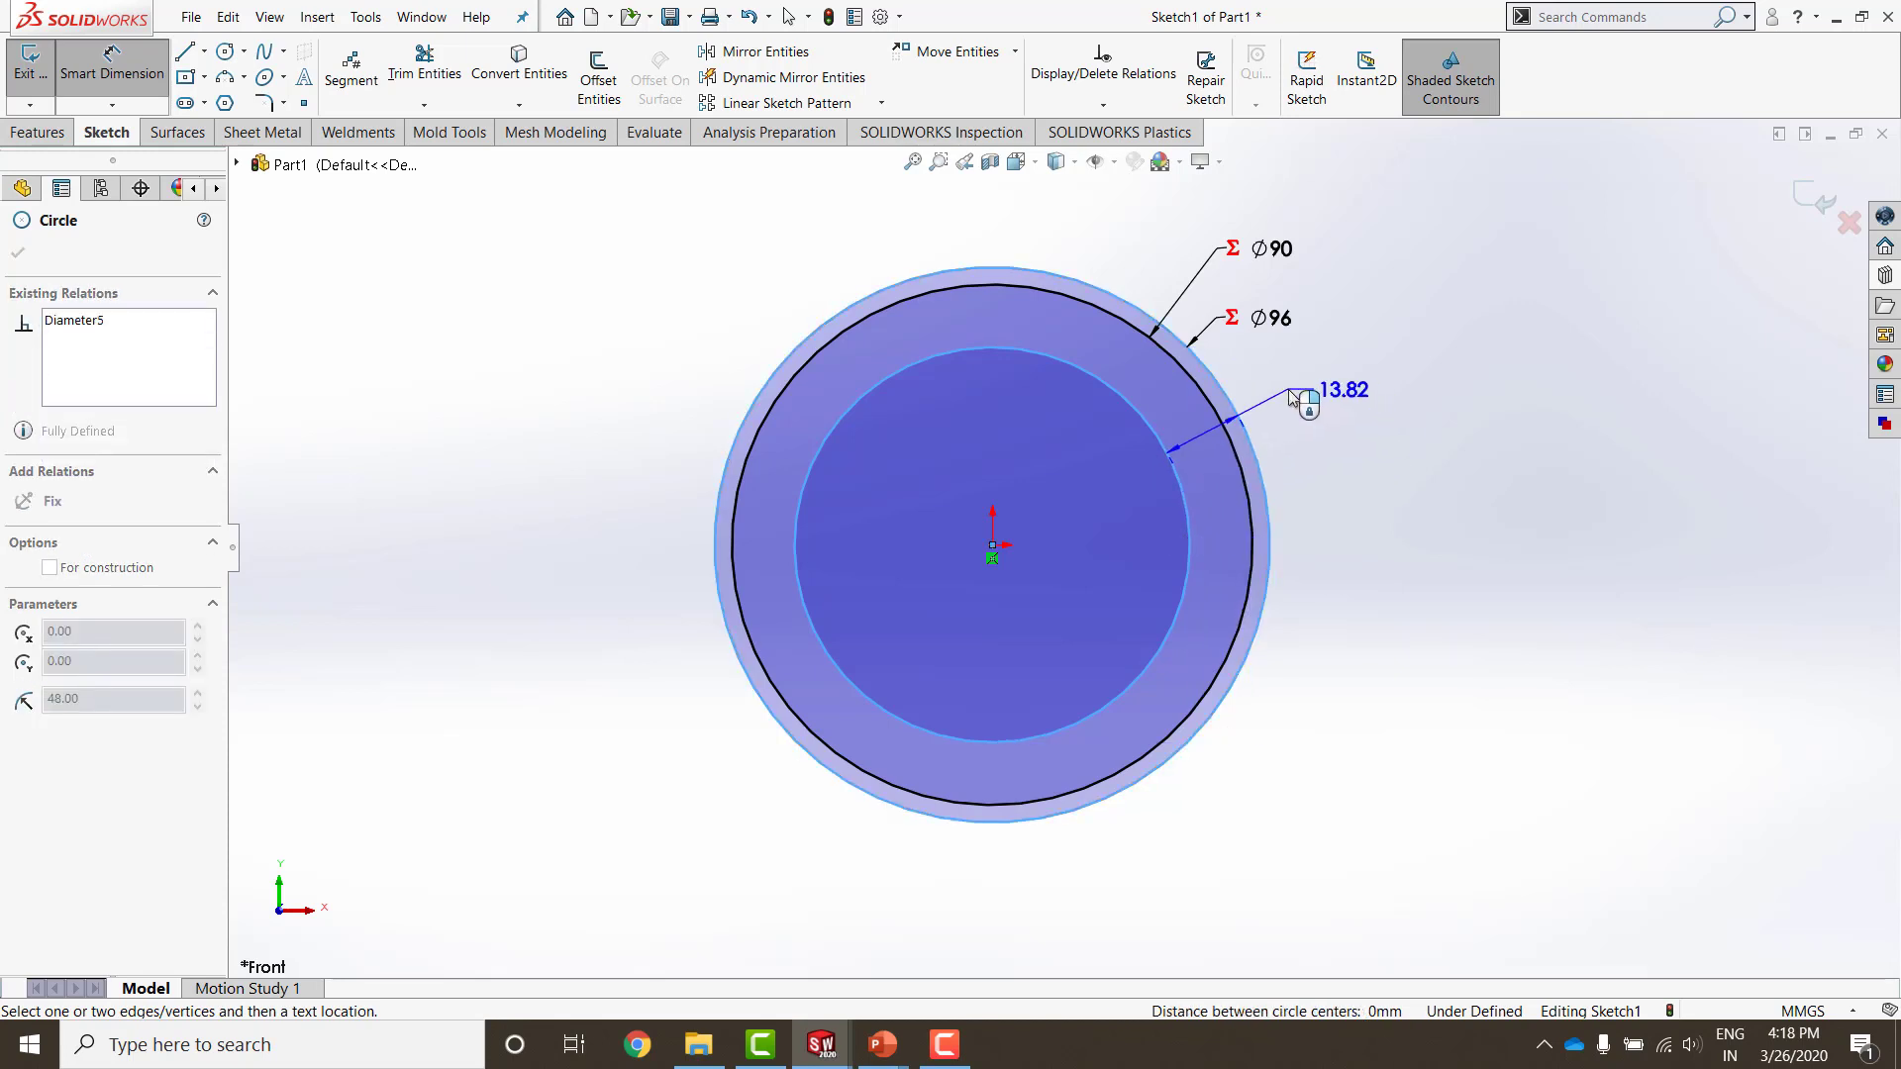
left_click(1312, 478)
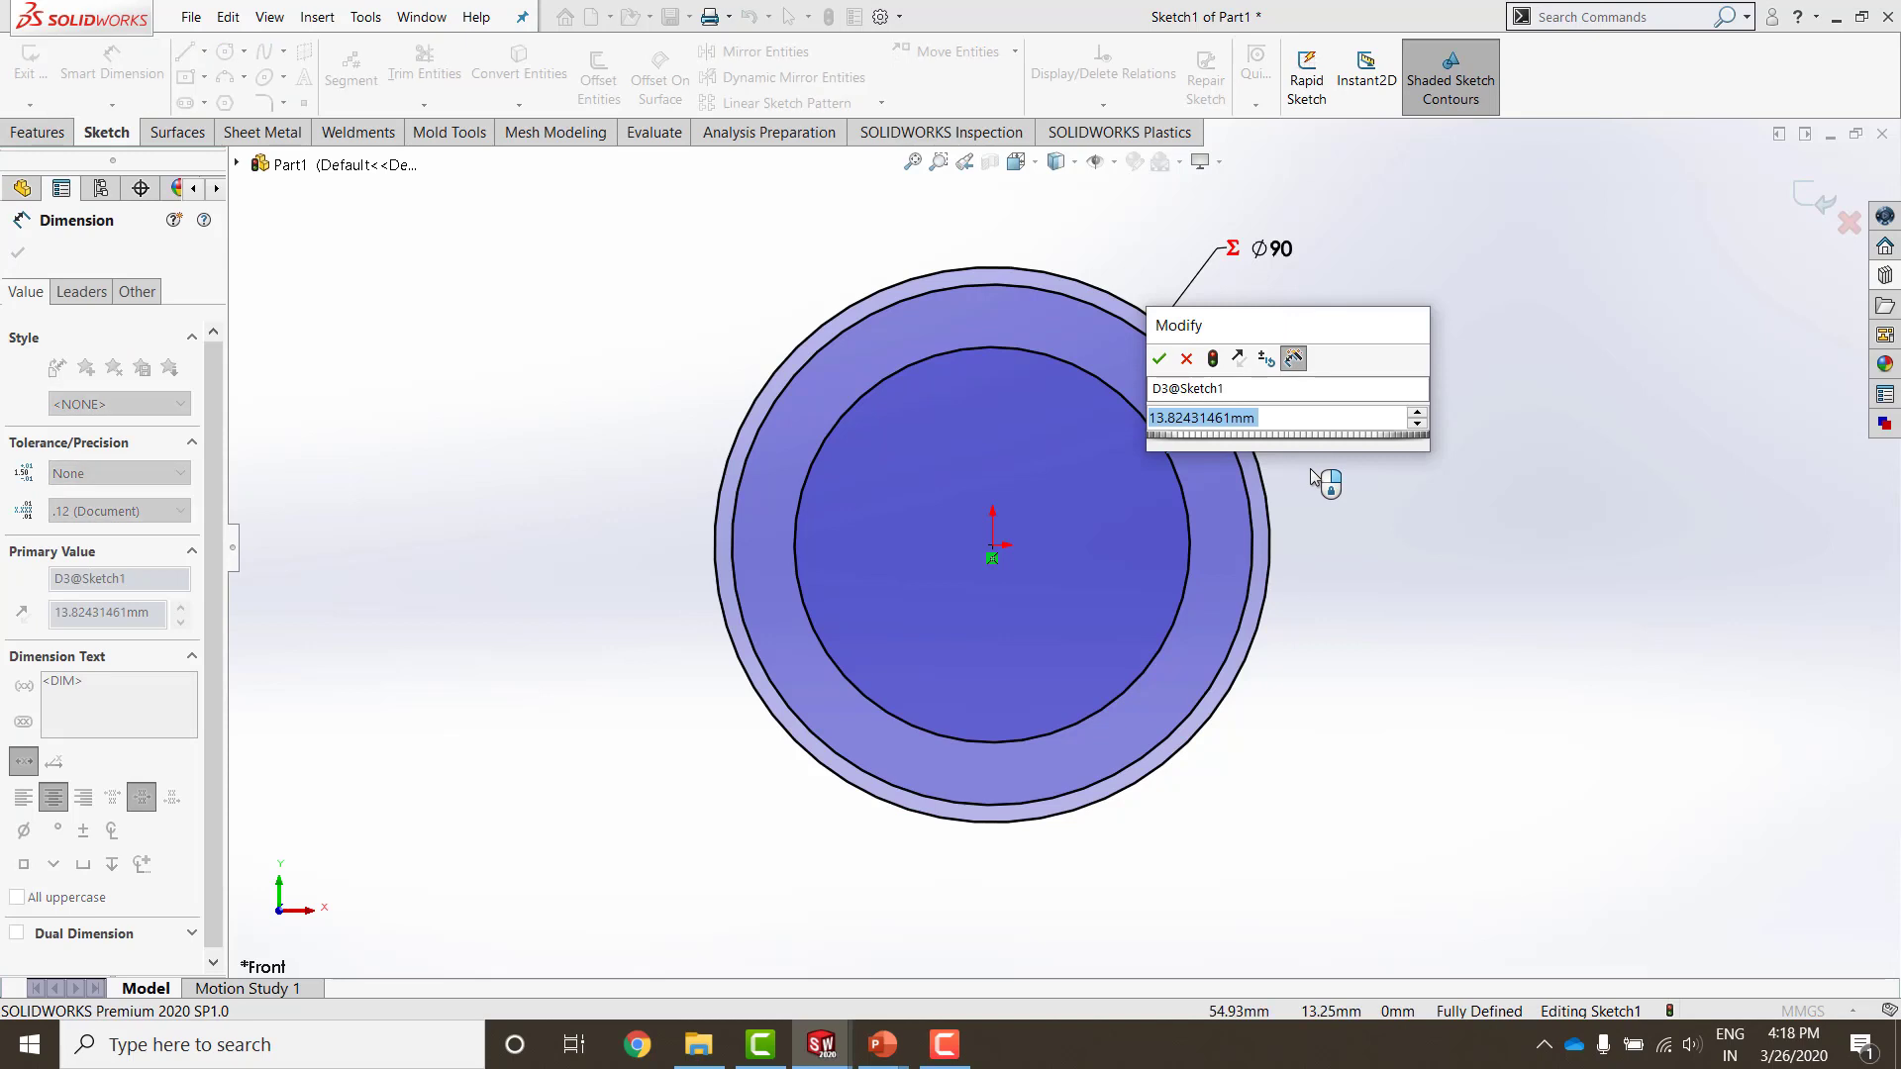
Step: Set the gap to ="module"*if("module"=>1.25,2.25,2.4), making it 6.75 and fully defining Sketch1
type("=")
mouse_move(1313, 478)
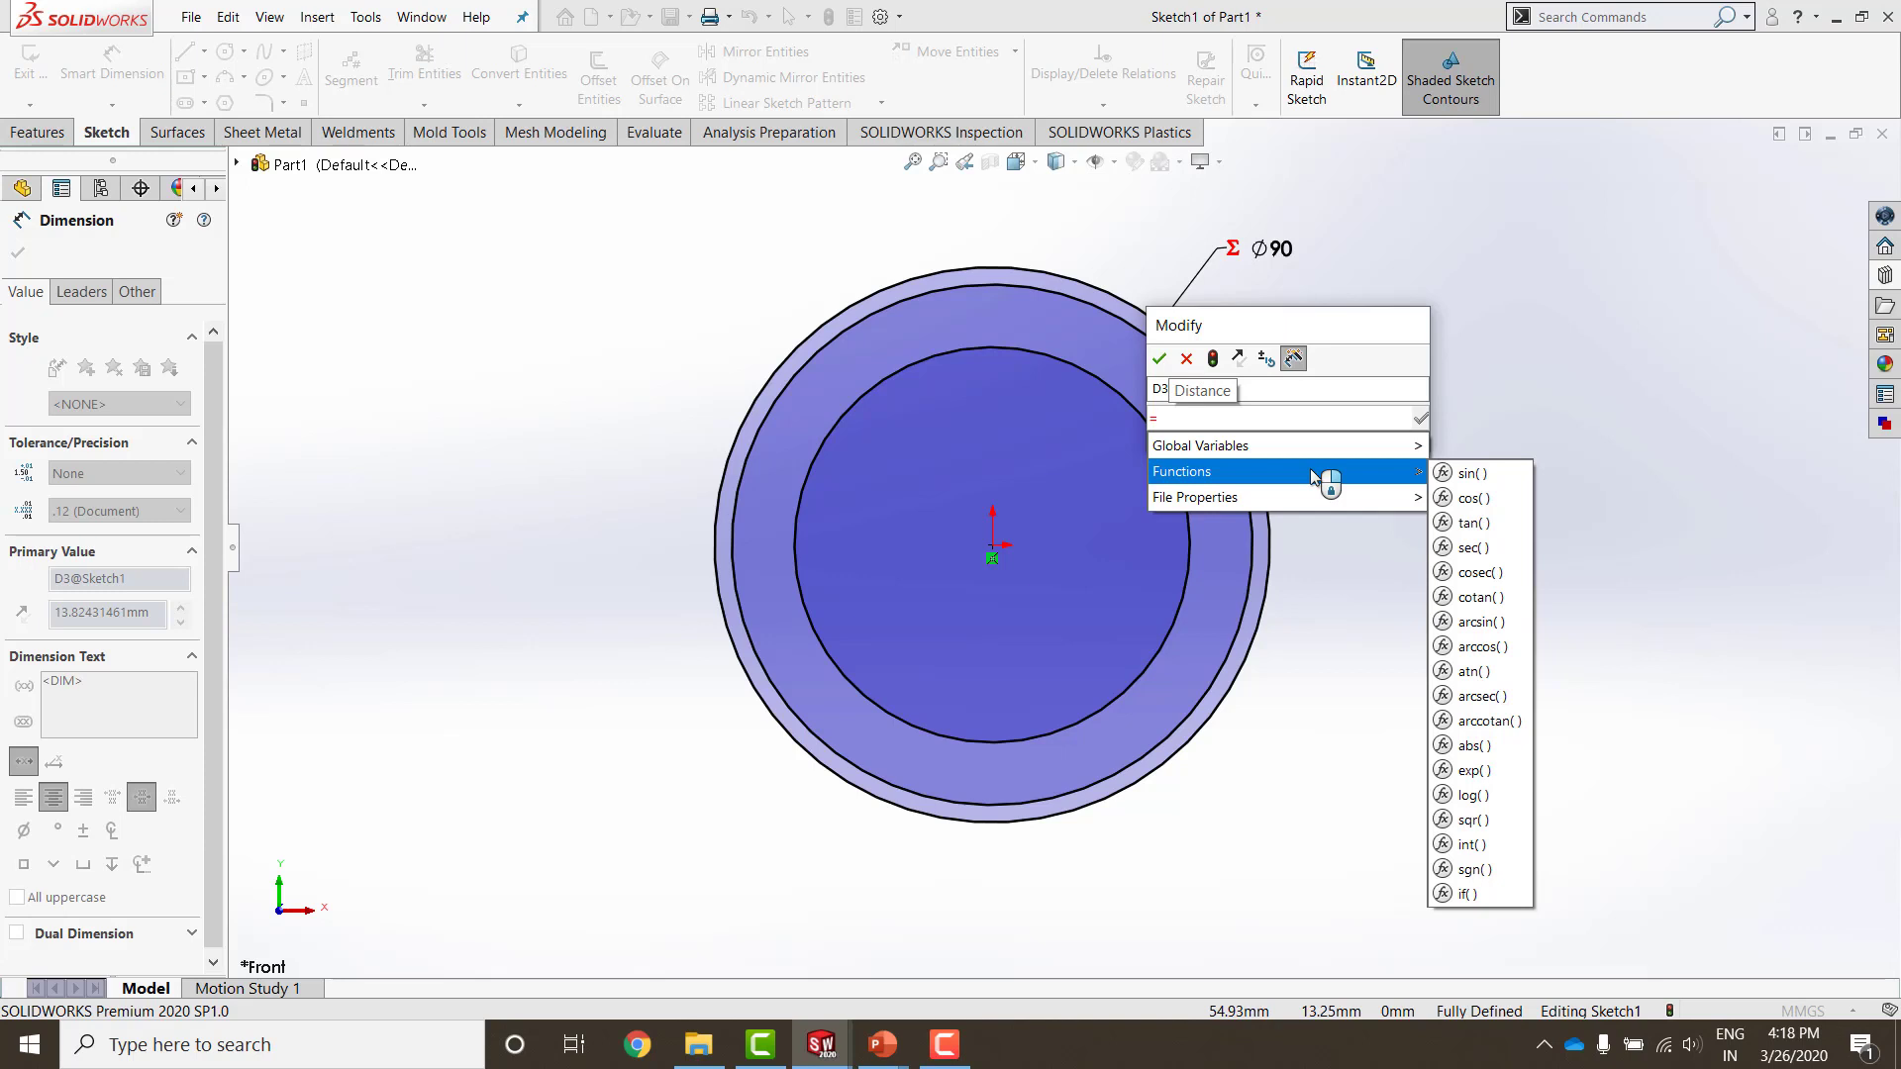
mouse_move(1309, 444)
left_click(1436, 442)
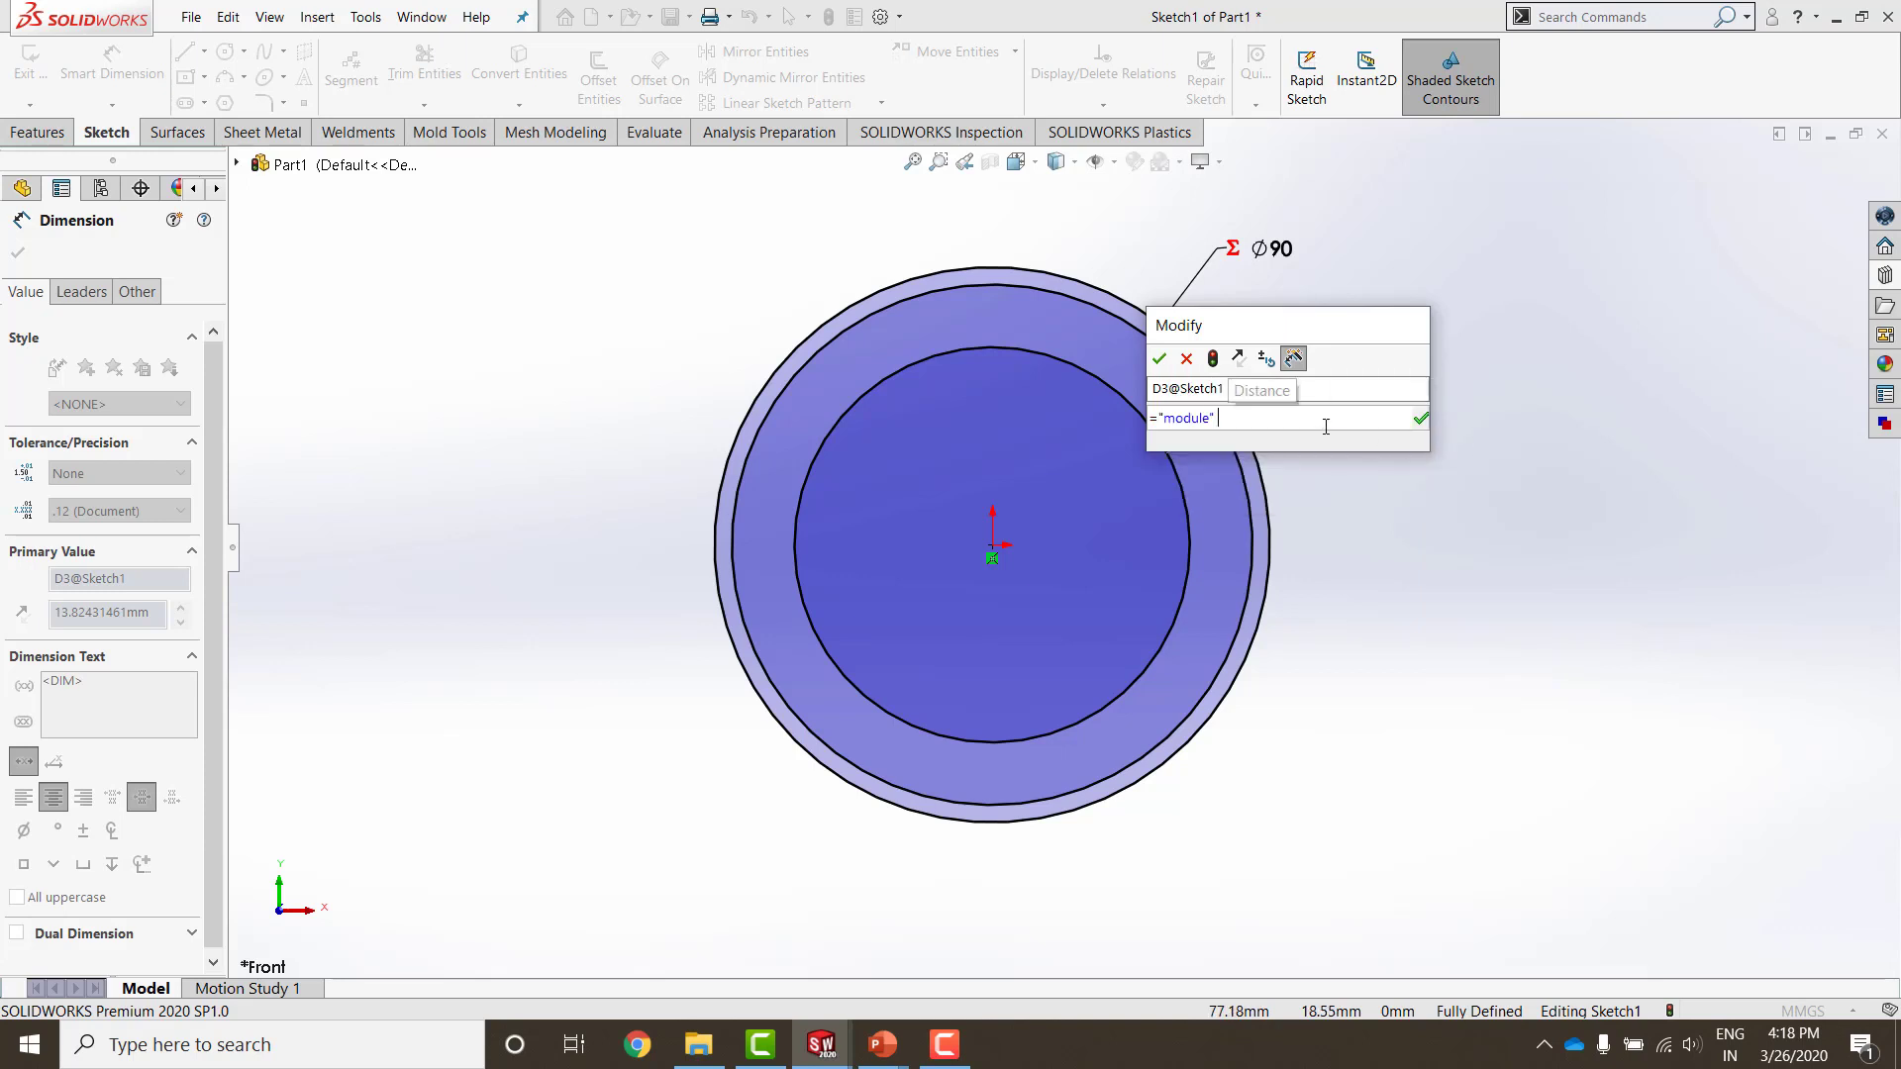
type("*")
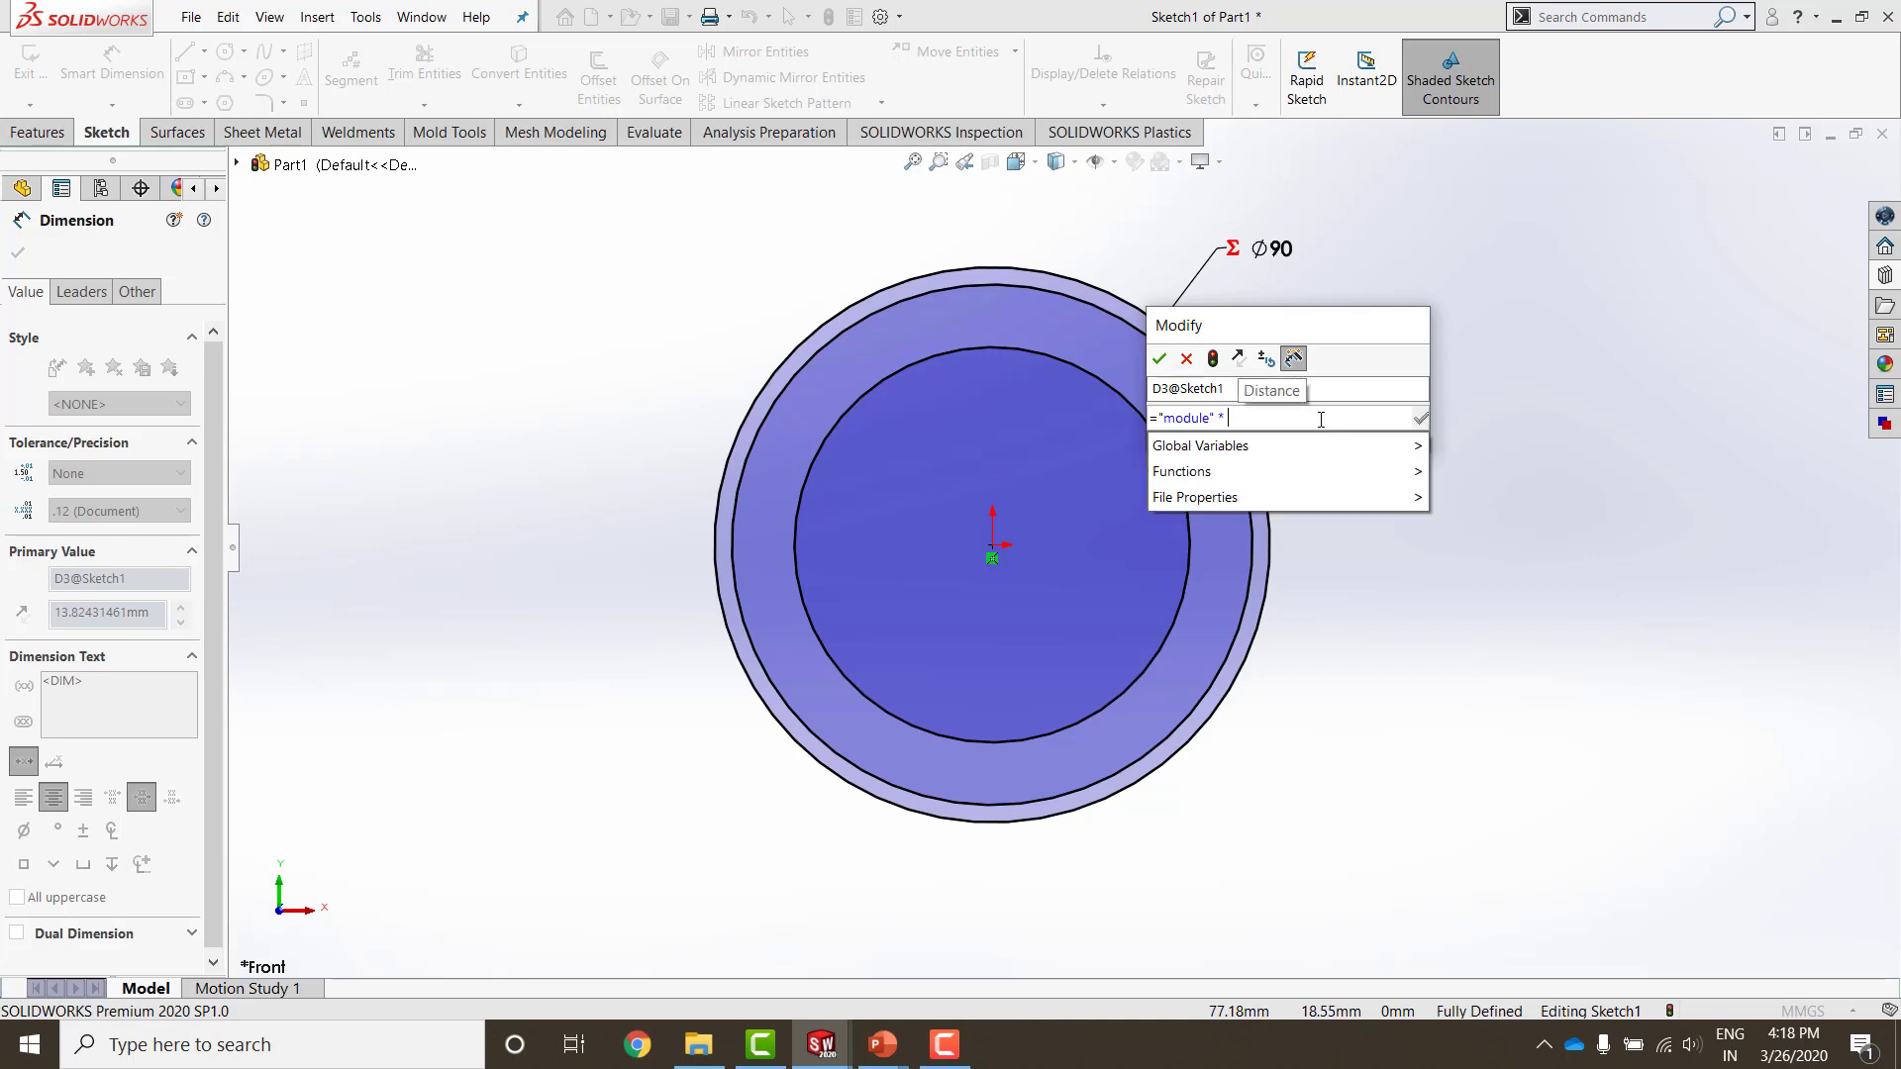
mouse_move(1314, 472)
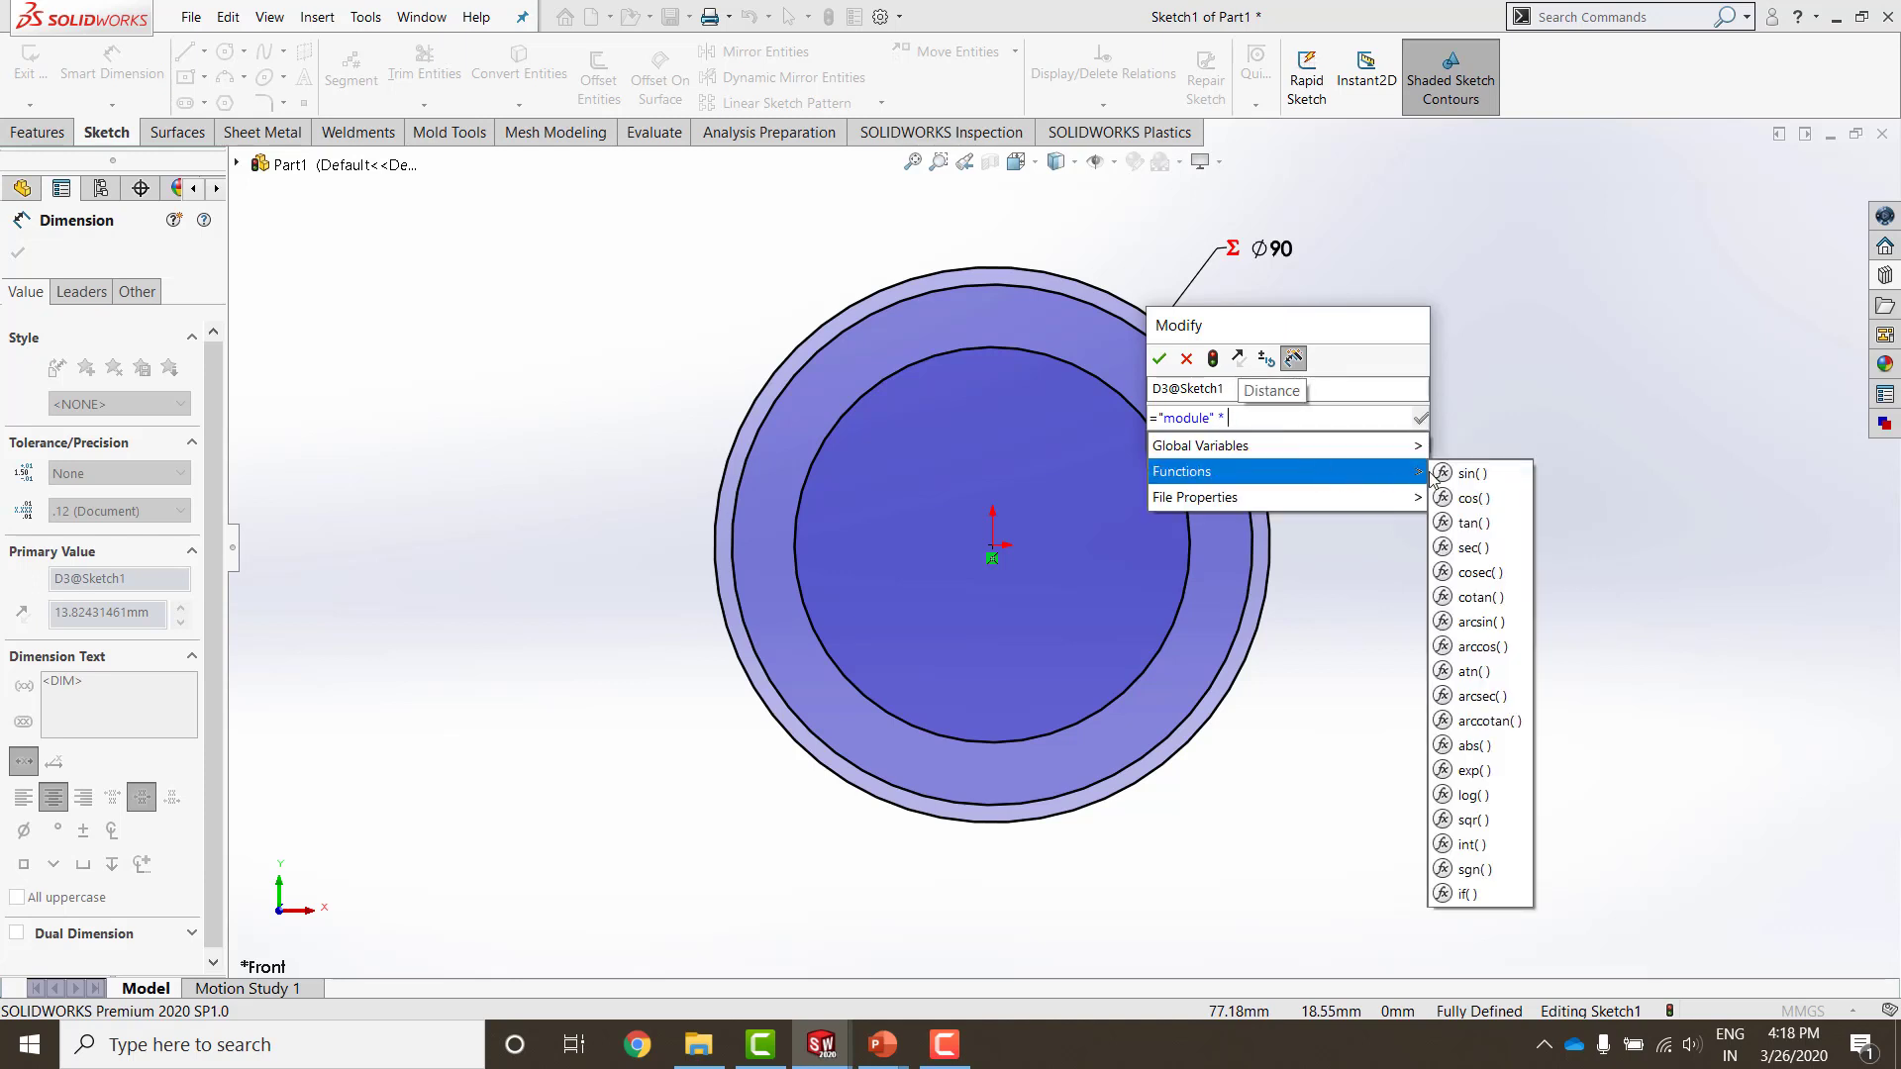
left_click(1475, 894)
mouse_move(1299, 448)
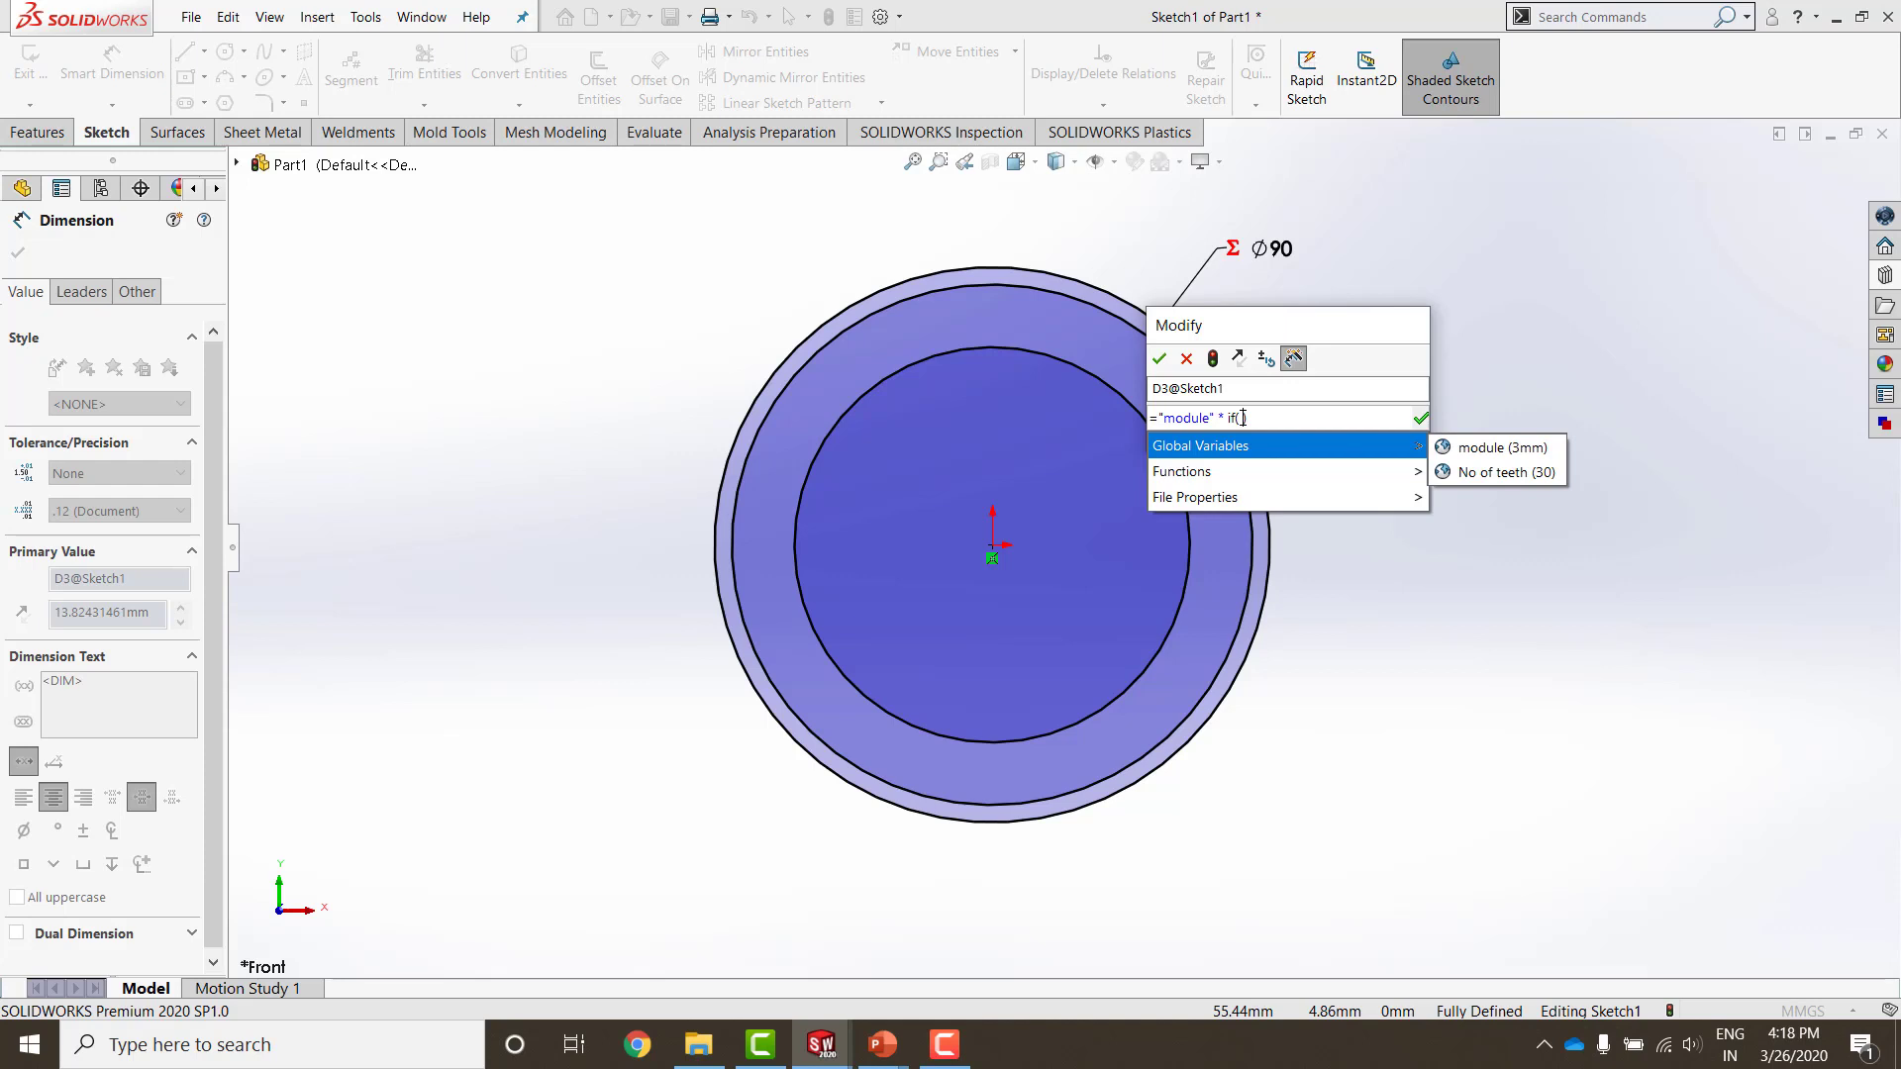
left_click(1502, 447)
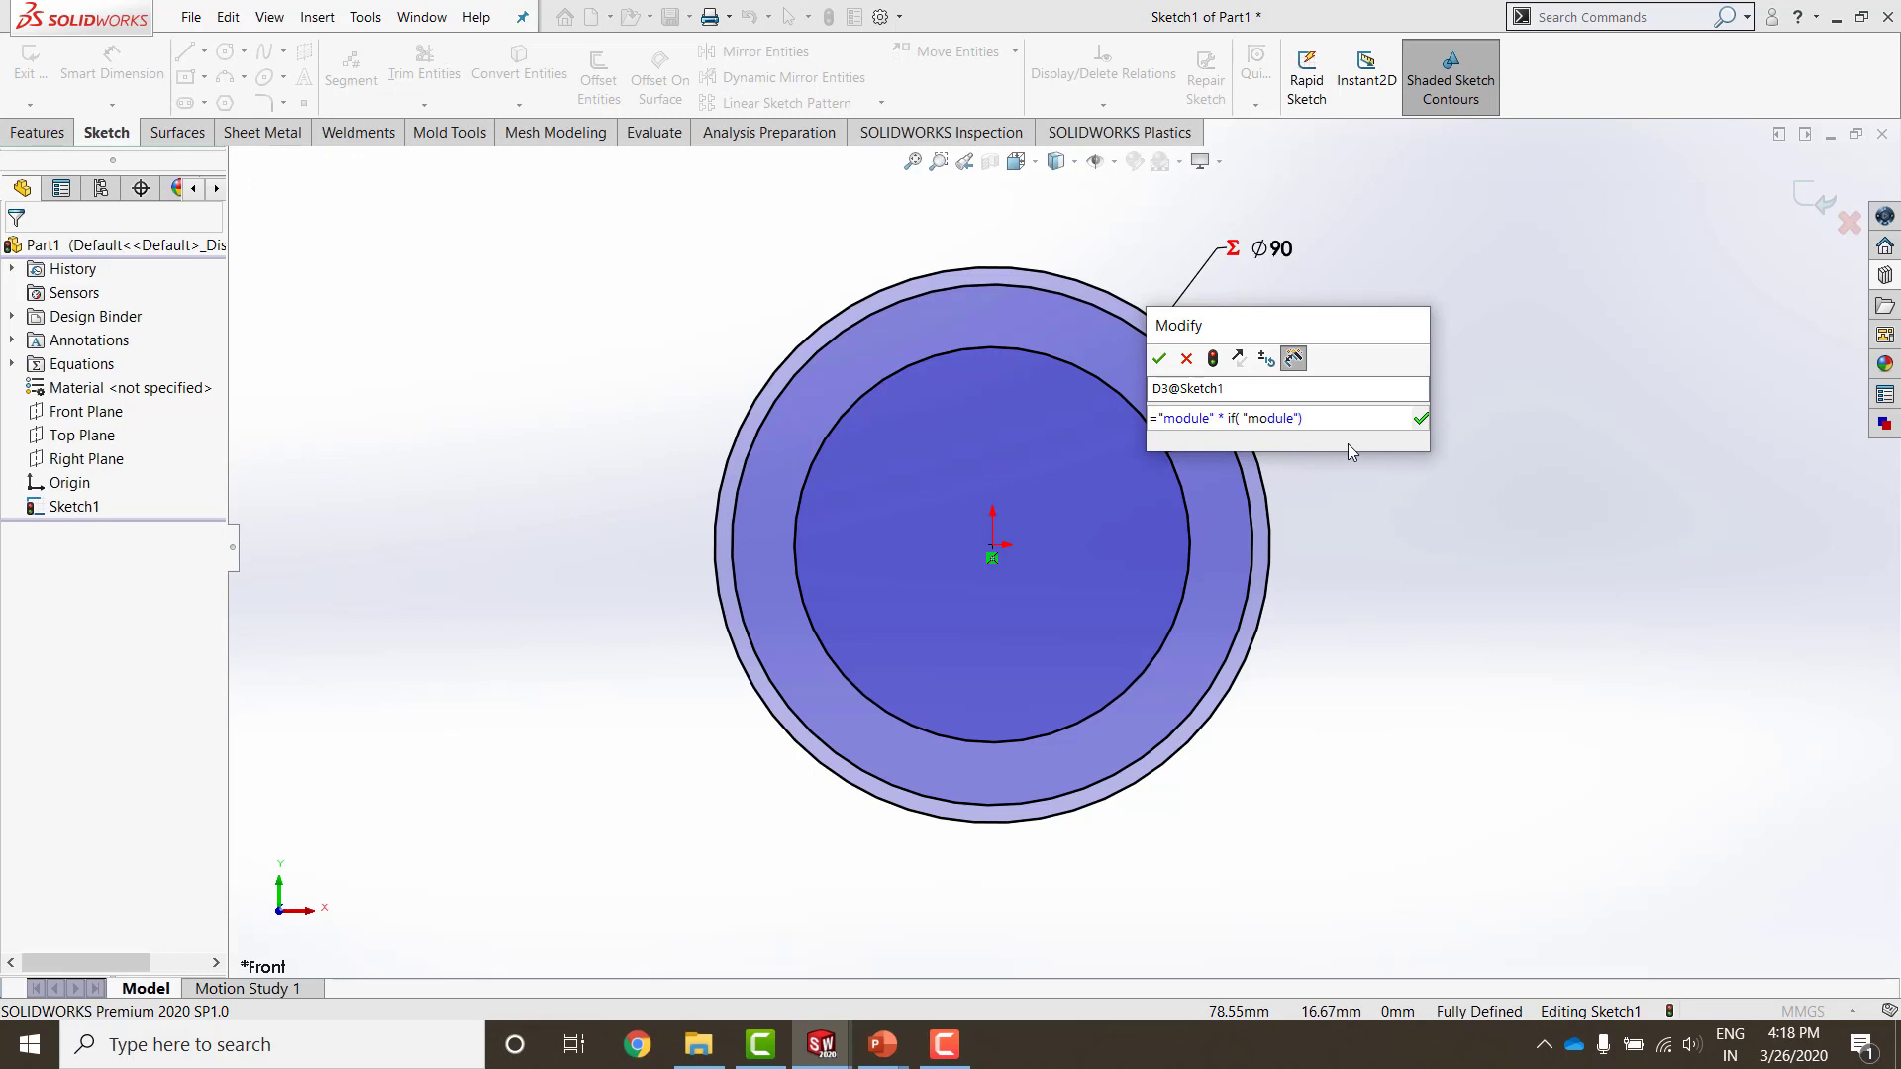
type("= >")
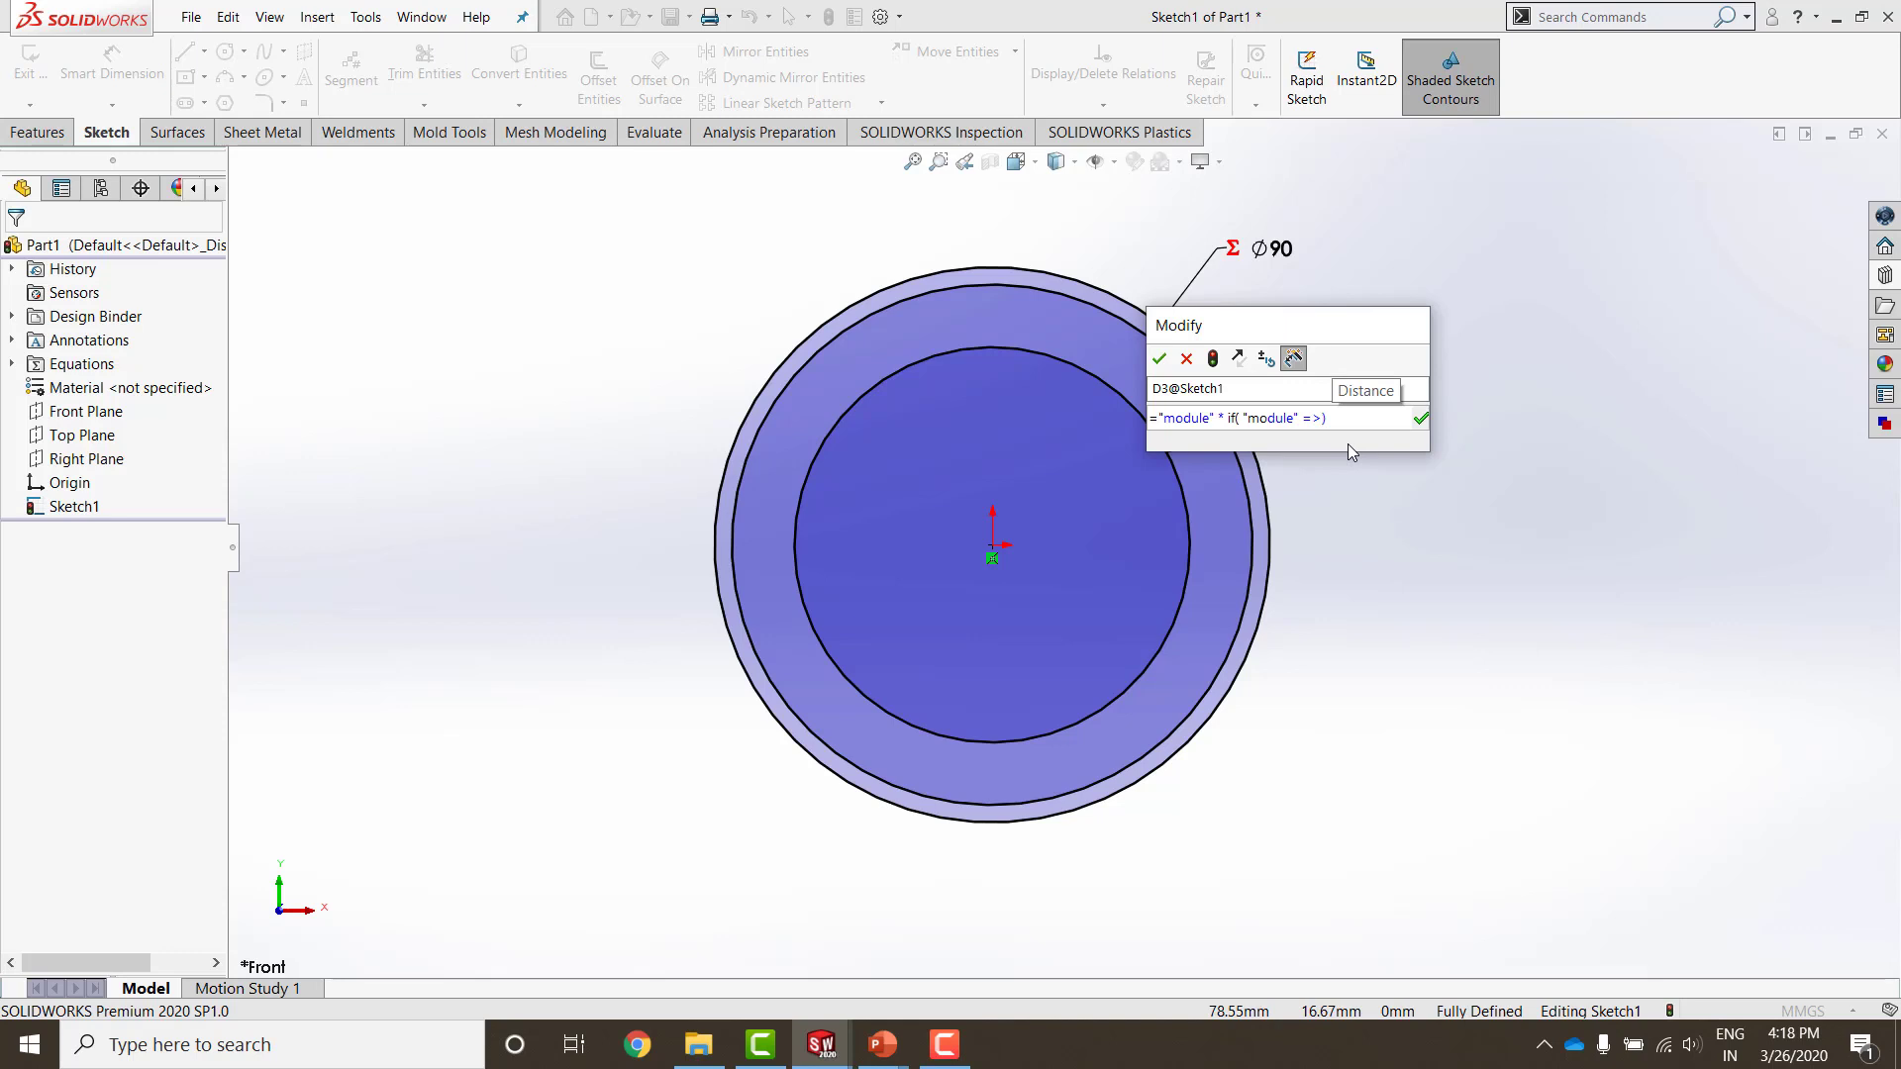
type("1.25")
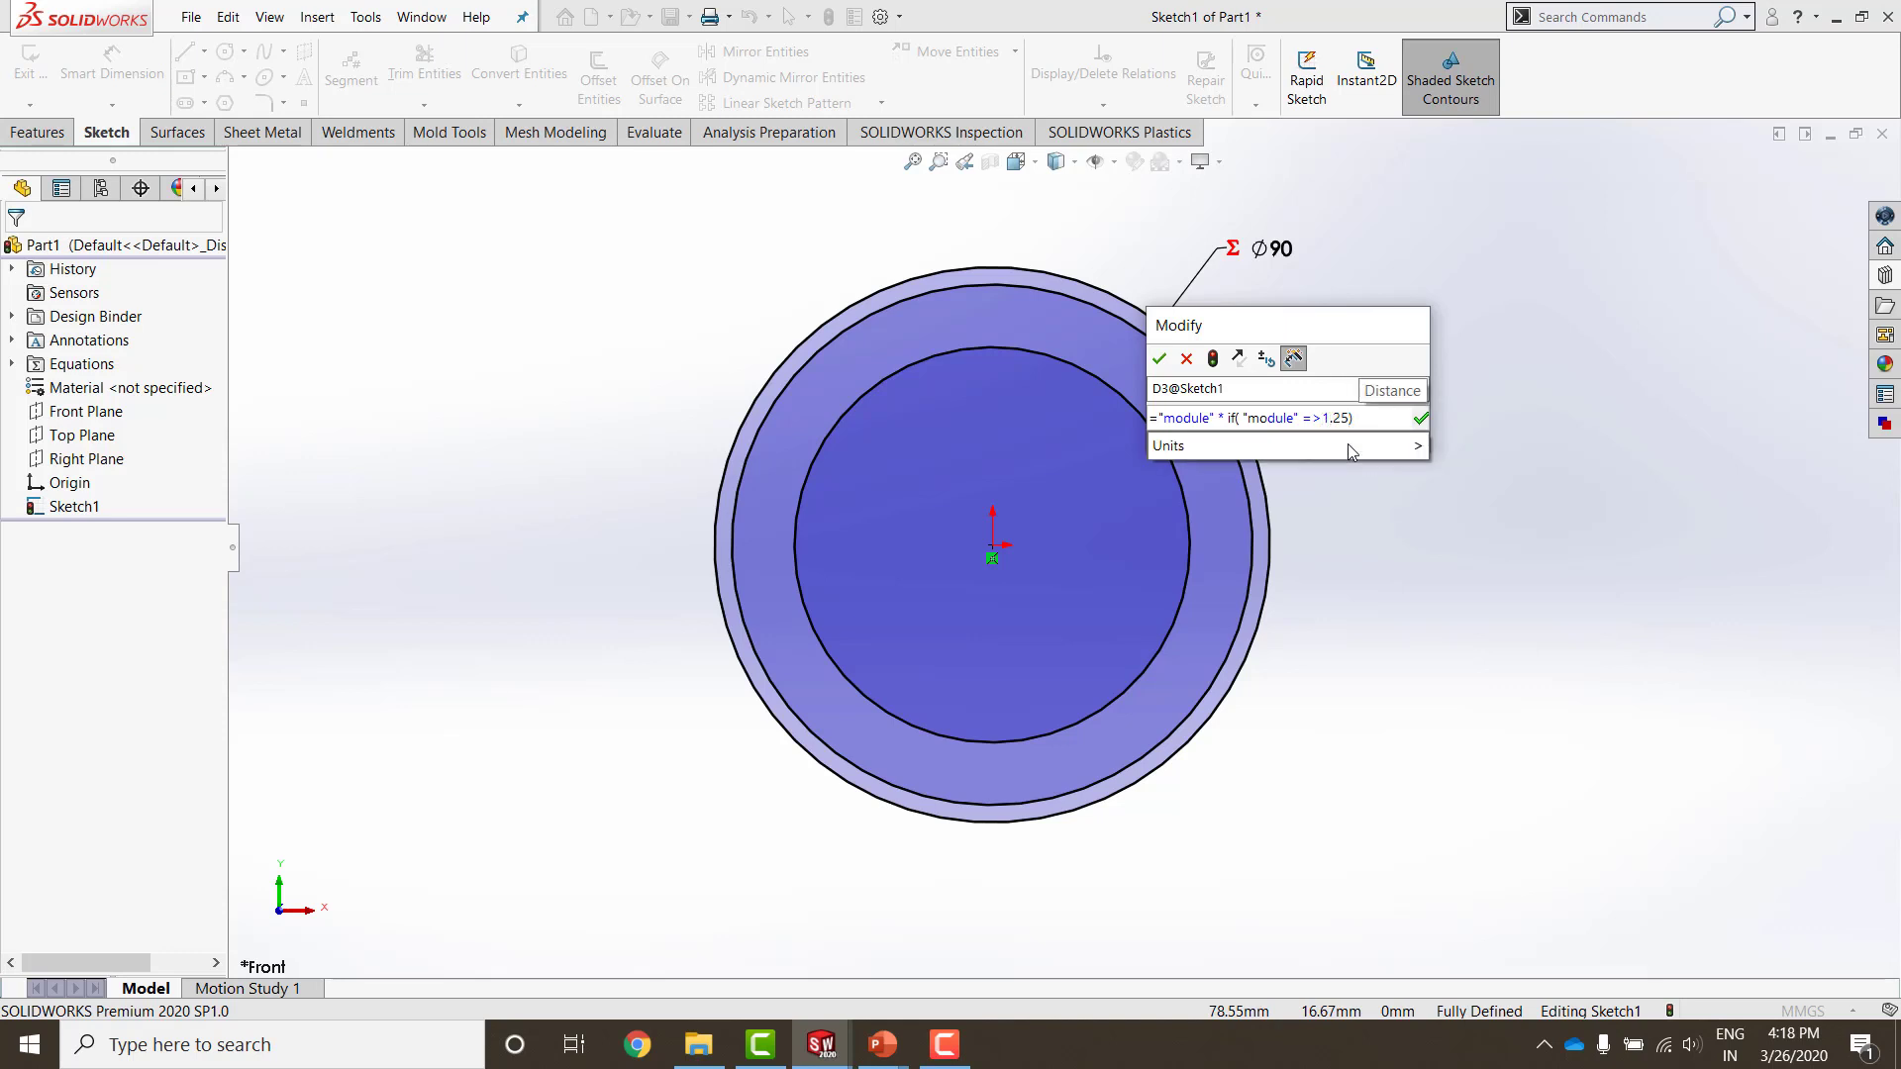
type(",")
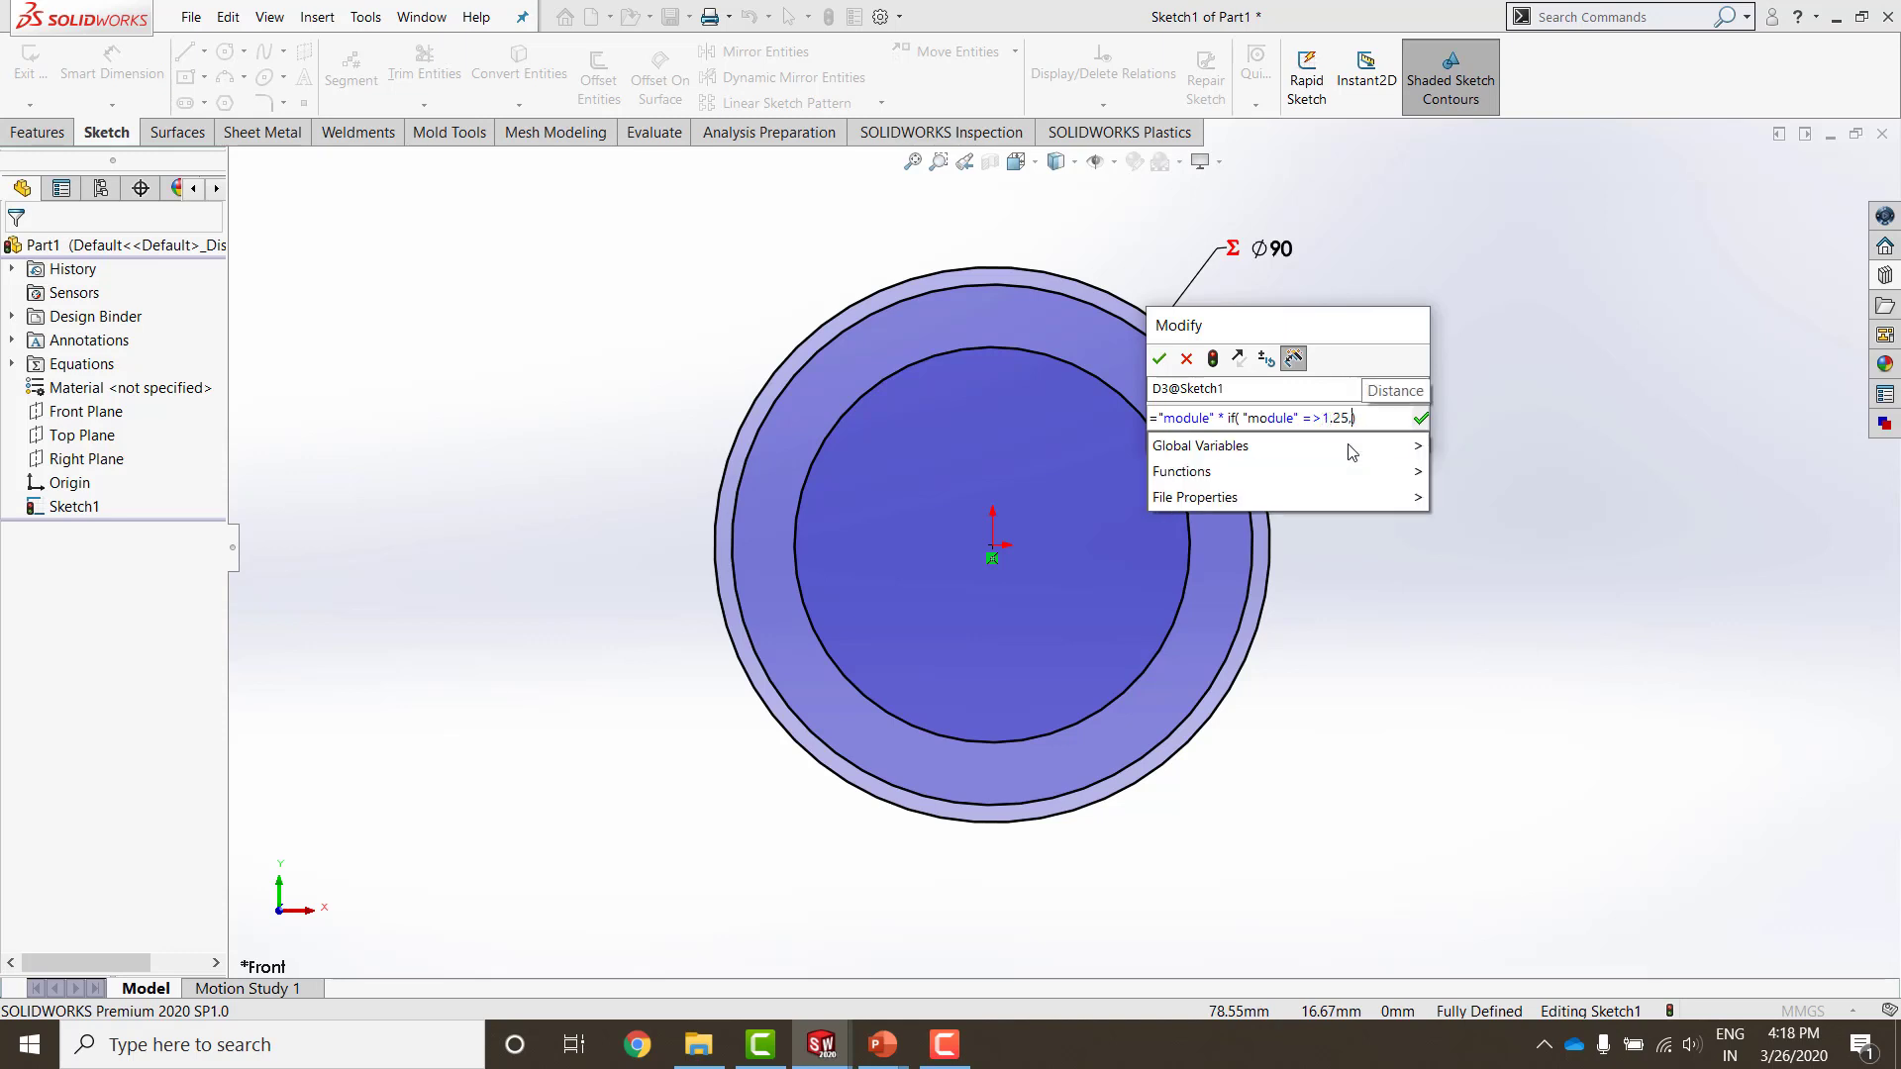
type("2.25")
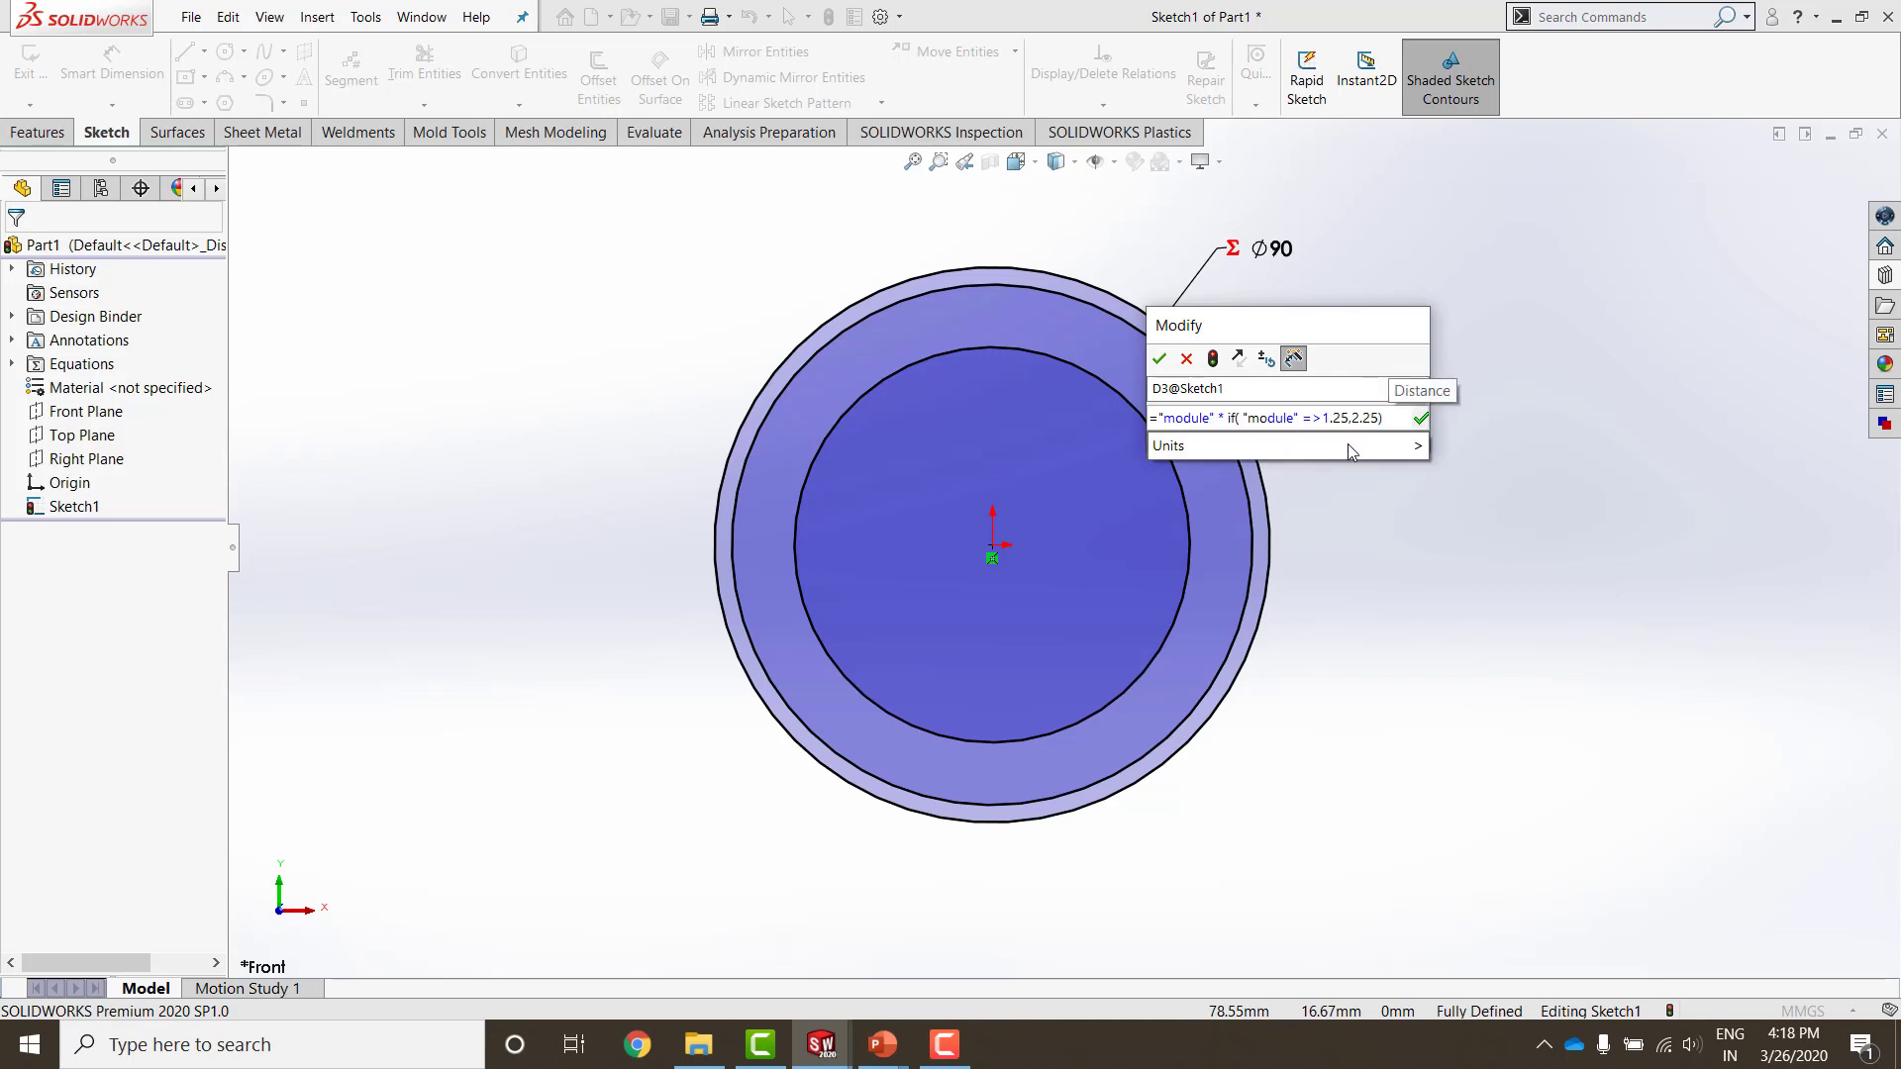
type(",")
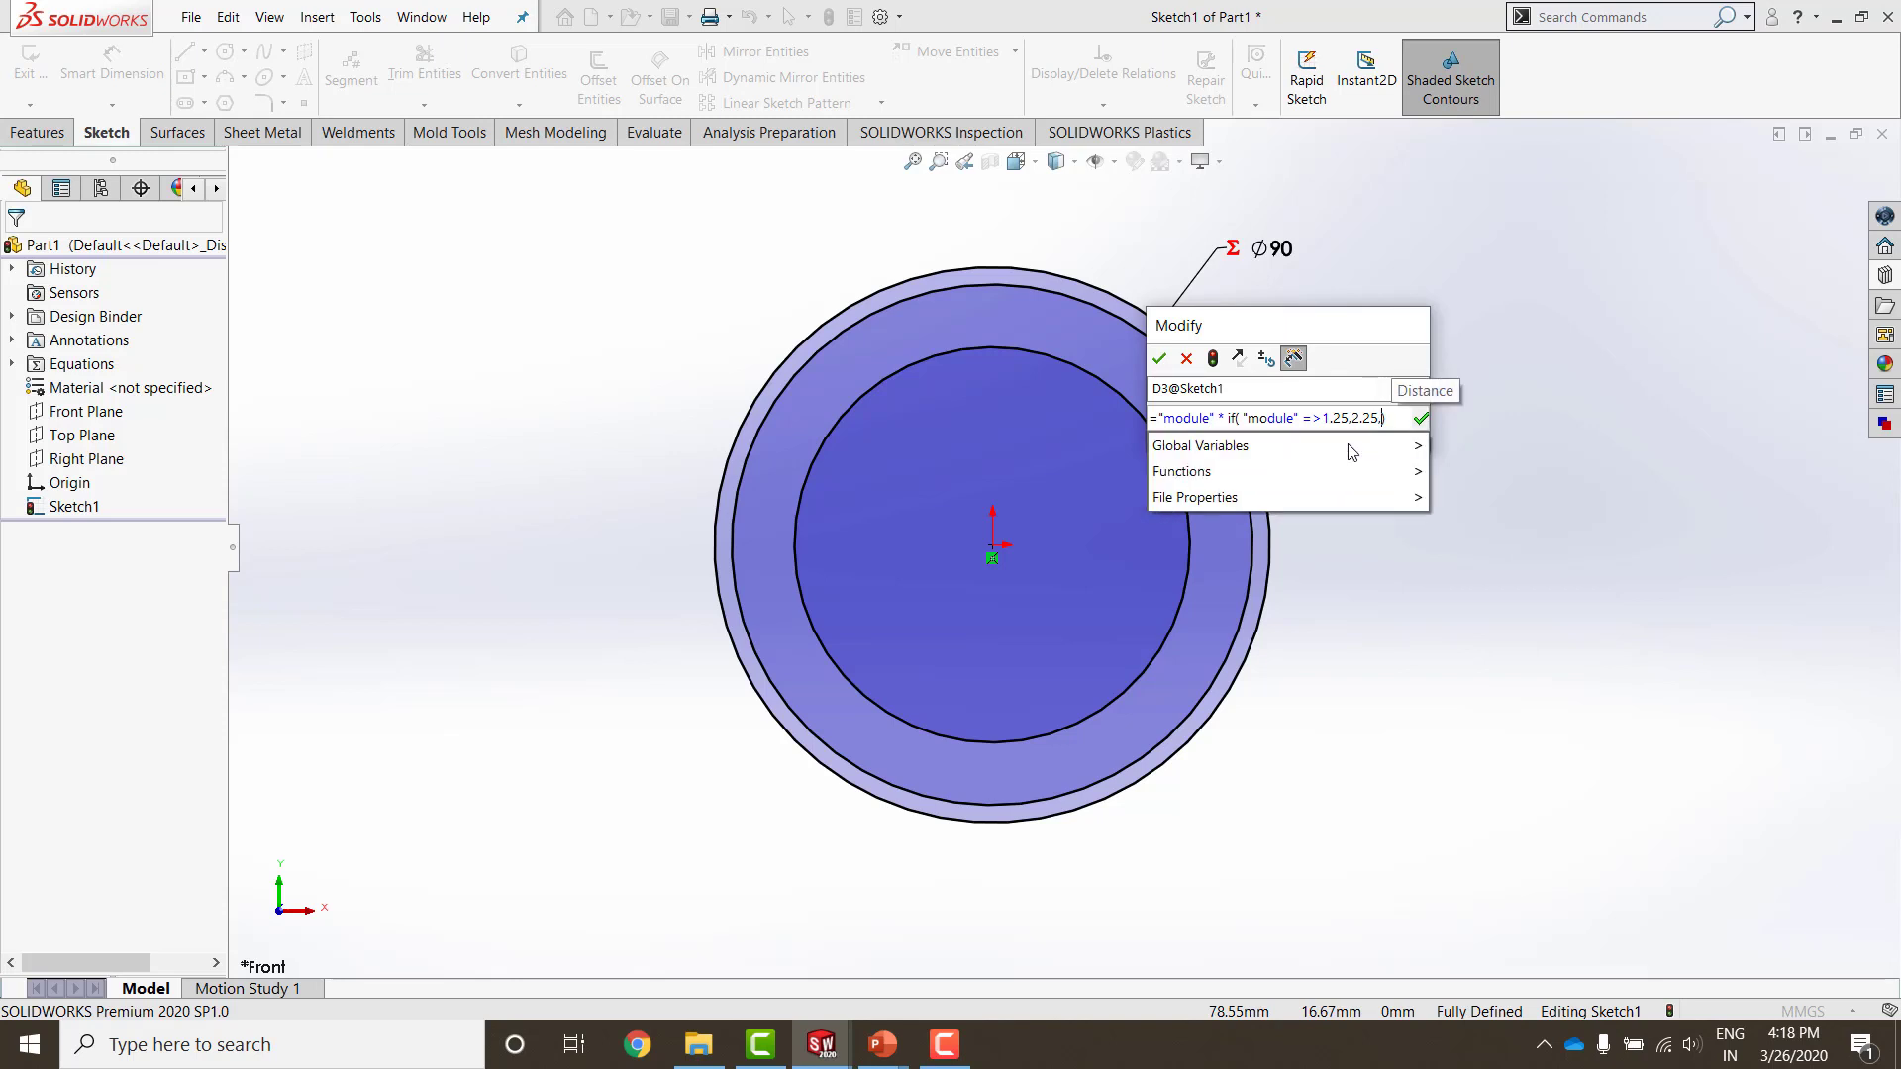
type("2.4")
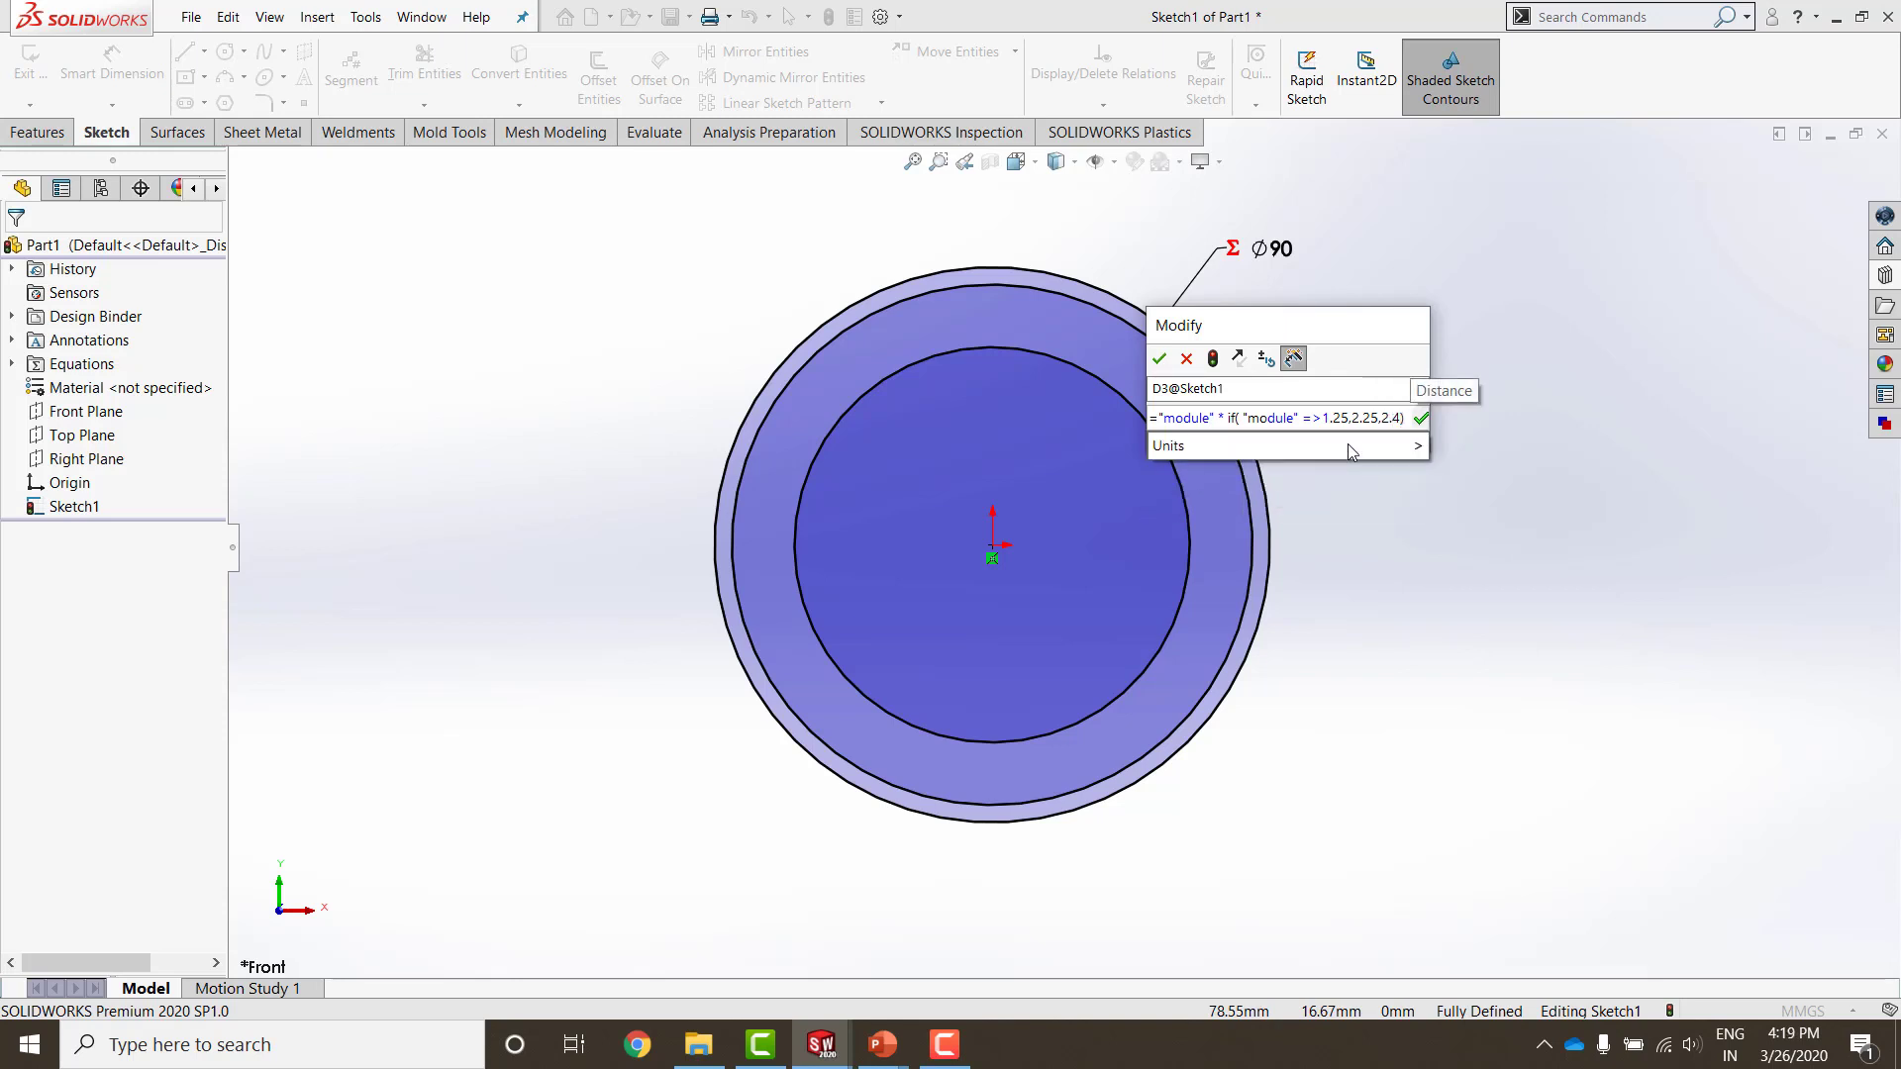
left_click(1421, 418)
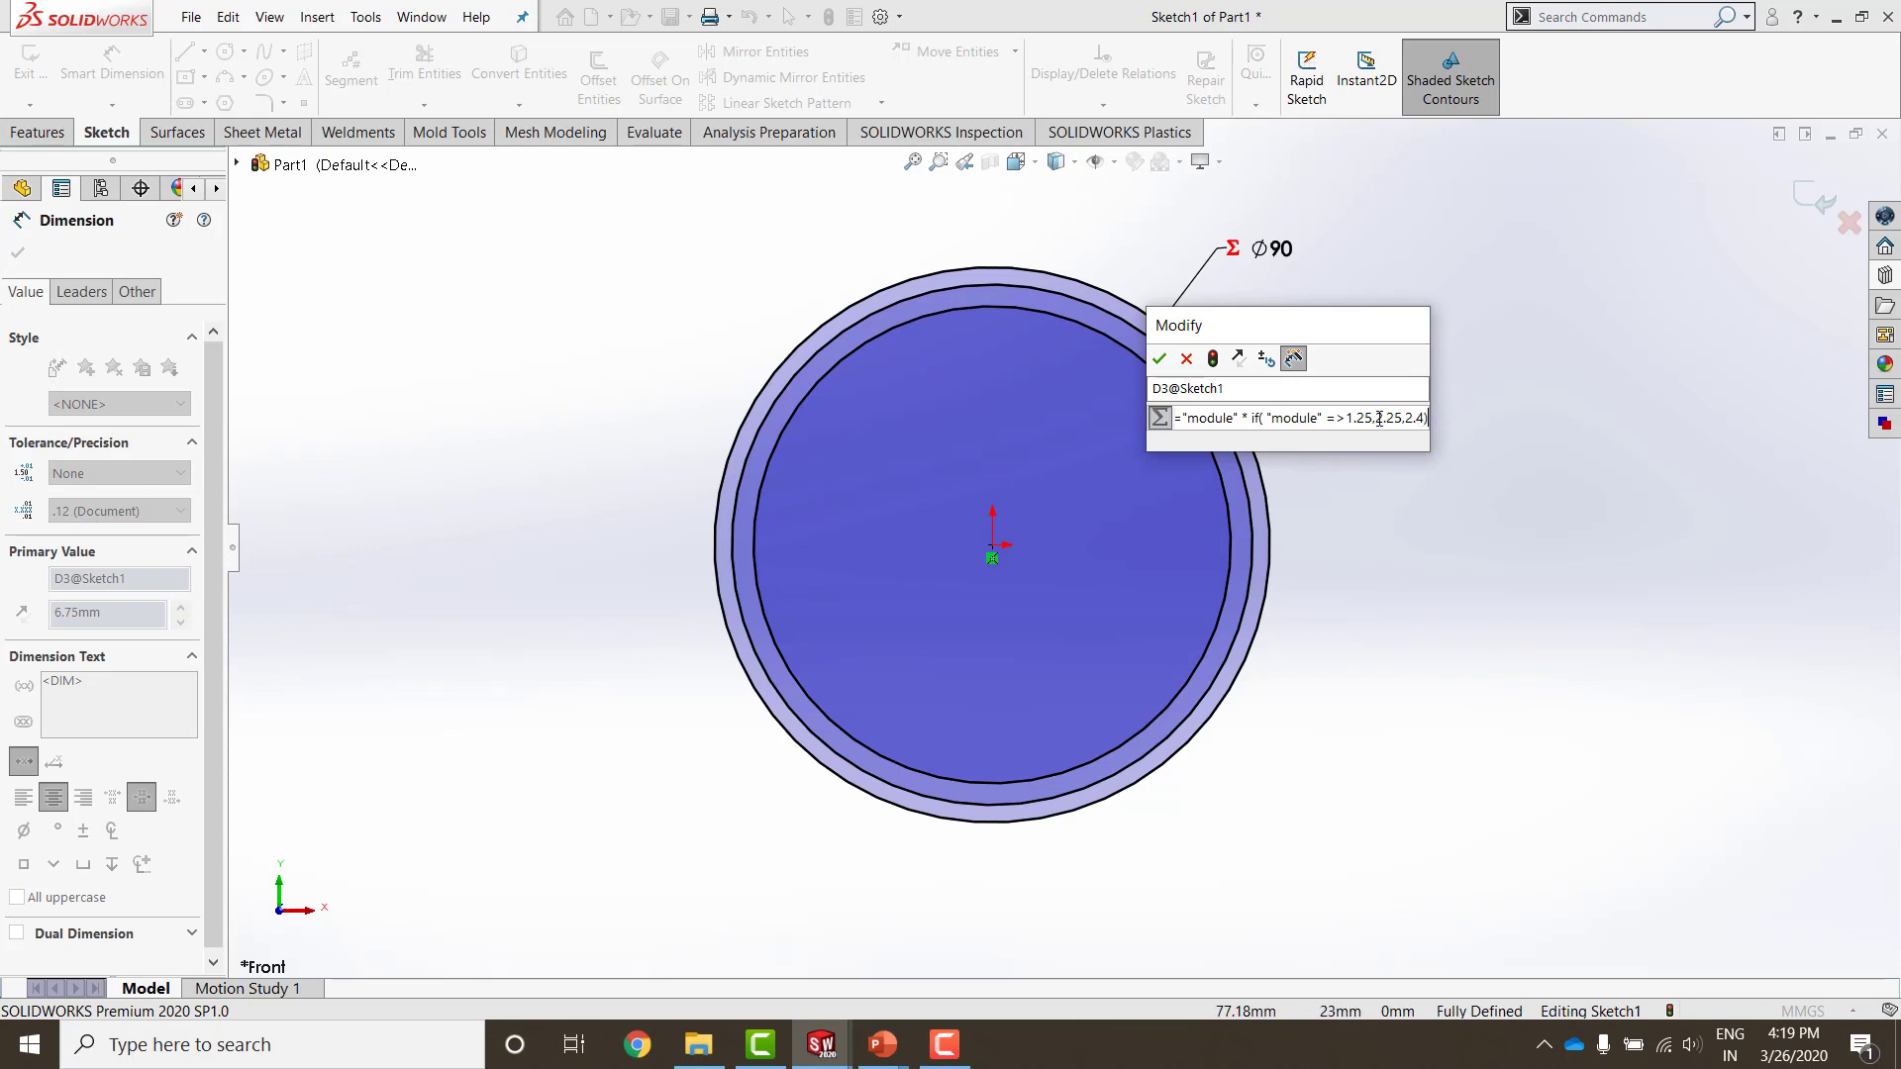
left_click(1159, 359)
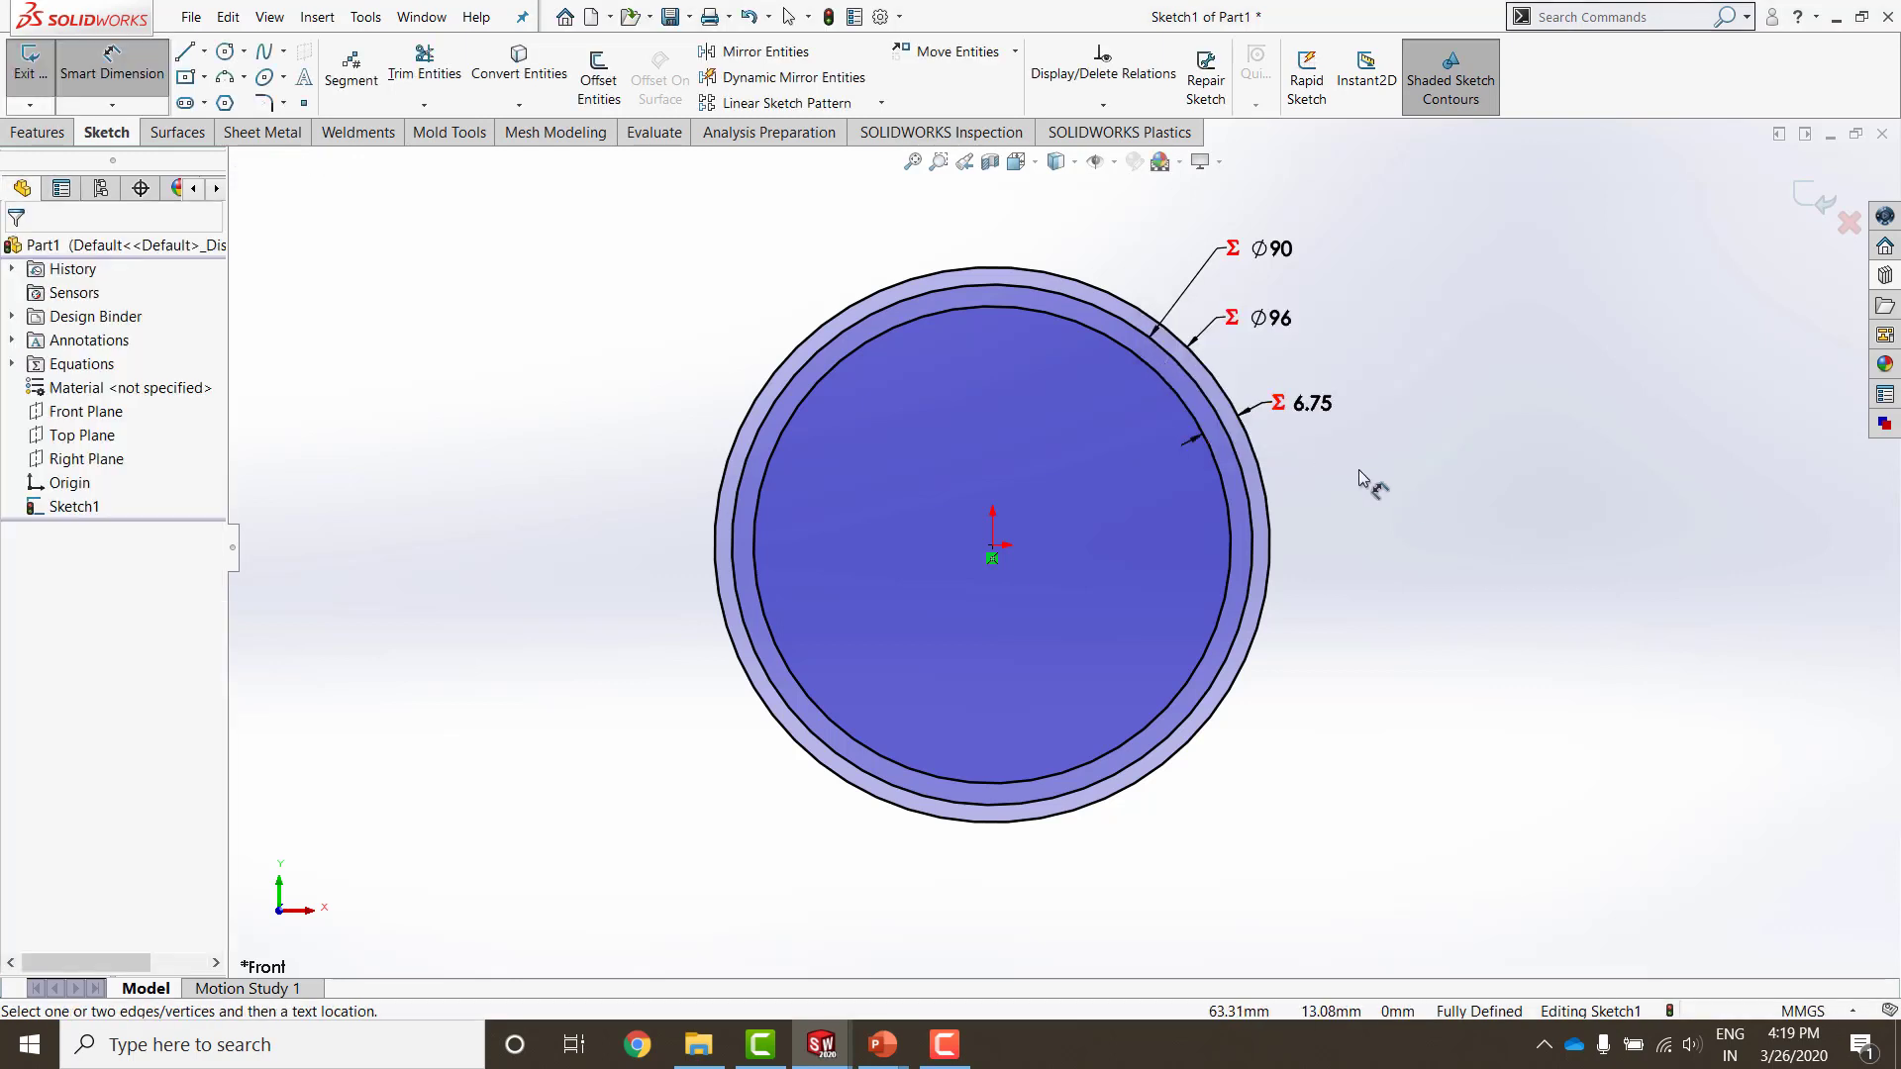
key("Escape")
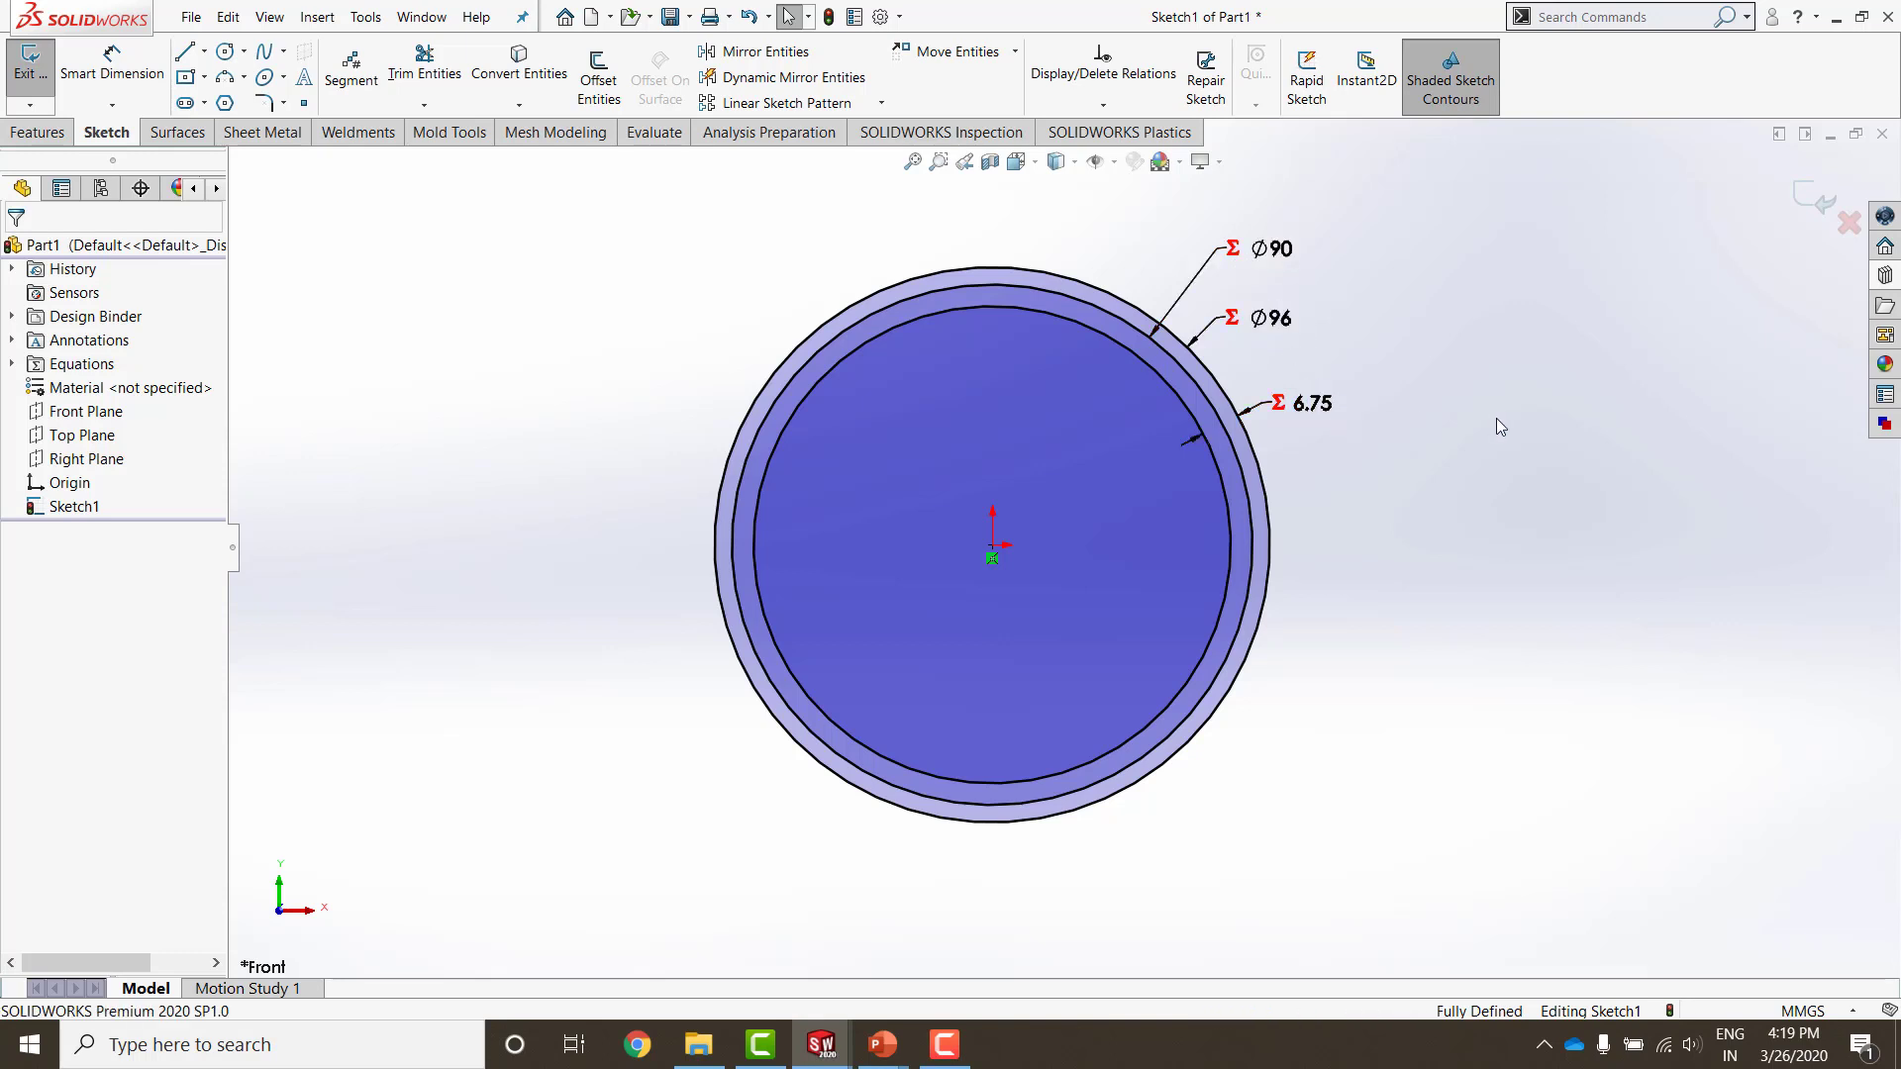
Step: Close the three-circle sketch, turn to a trimetric view and start an Extruded Boss/Base at 10 mm Blind
left_click(1813, 206)
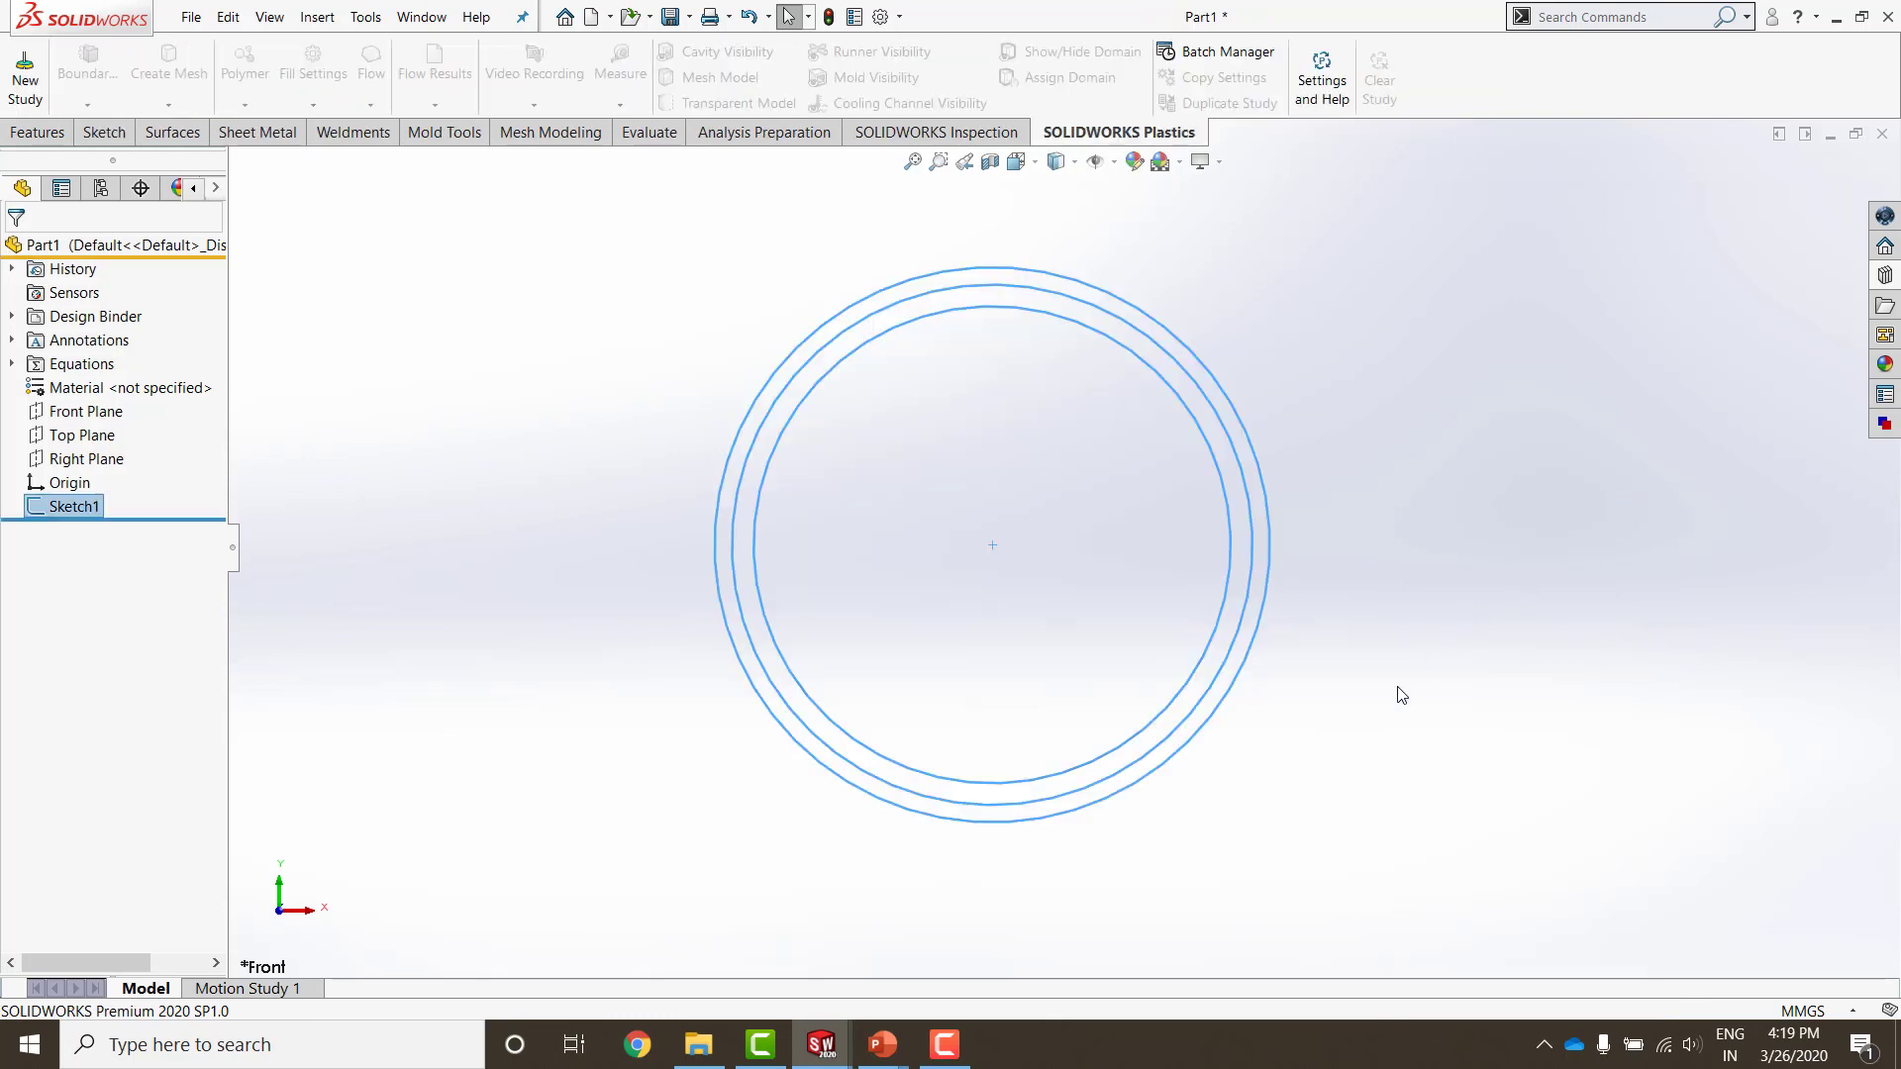
right_click_drag(1402, 695, 1557, 537)
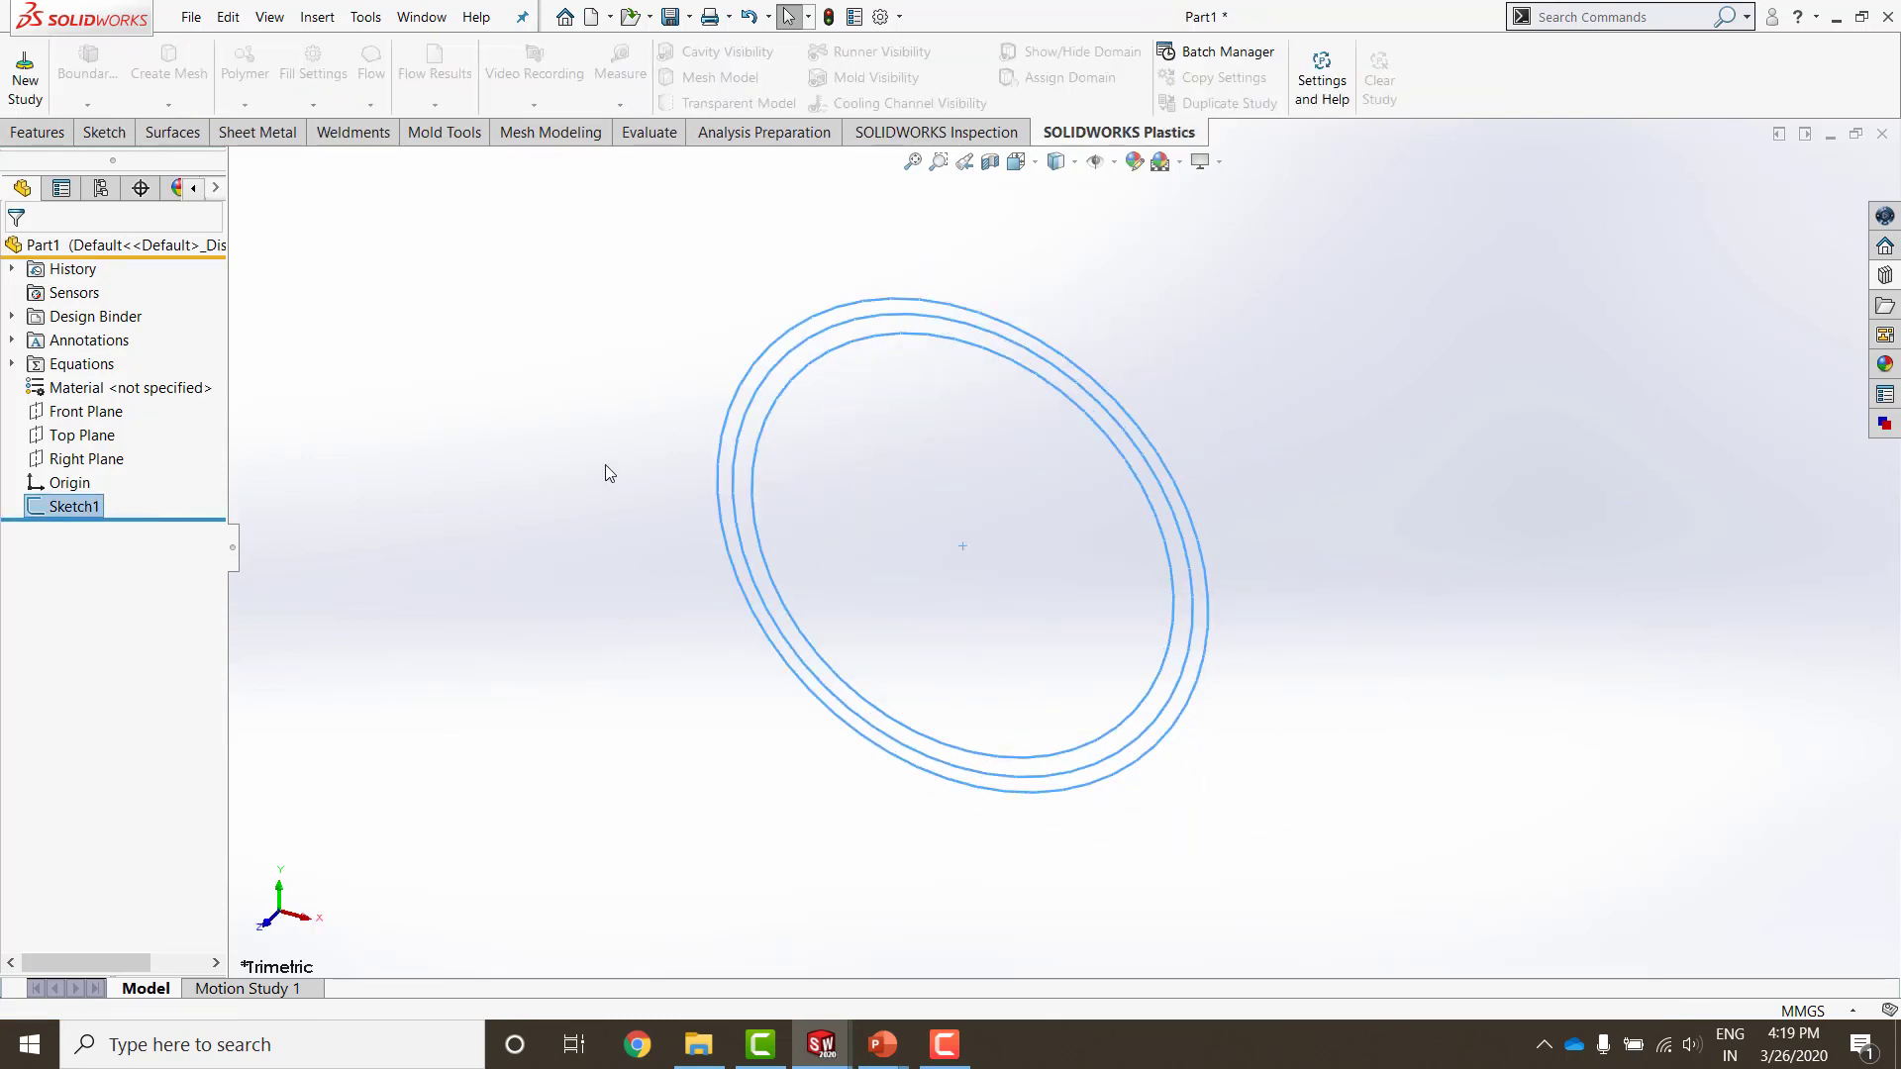
key("s")
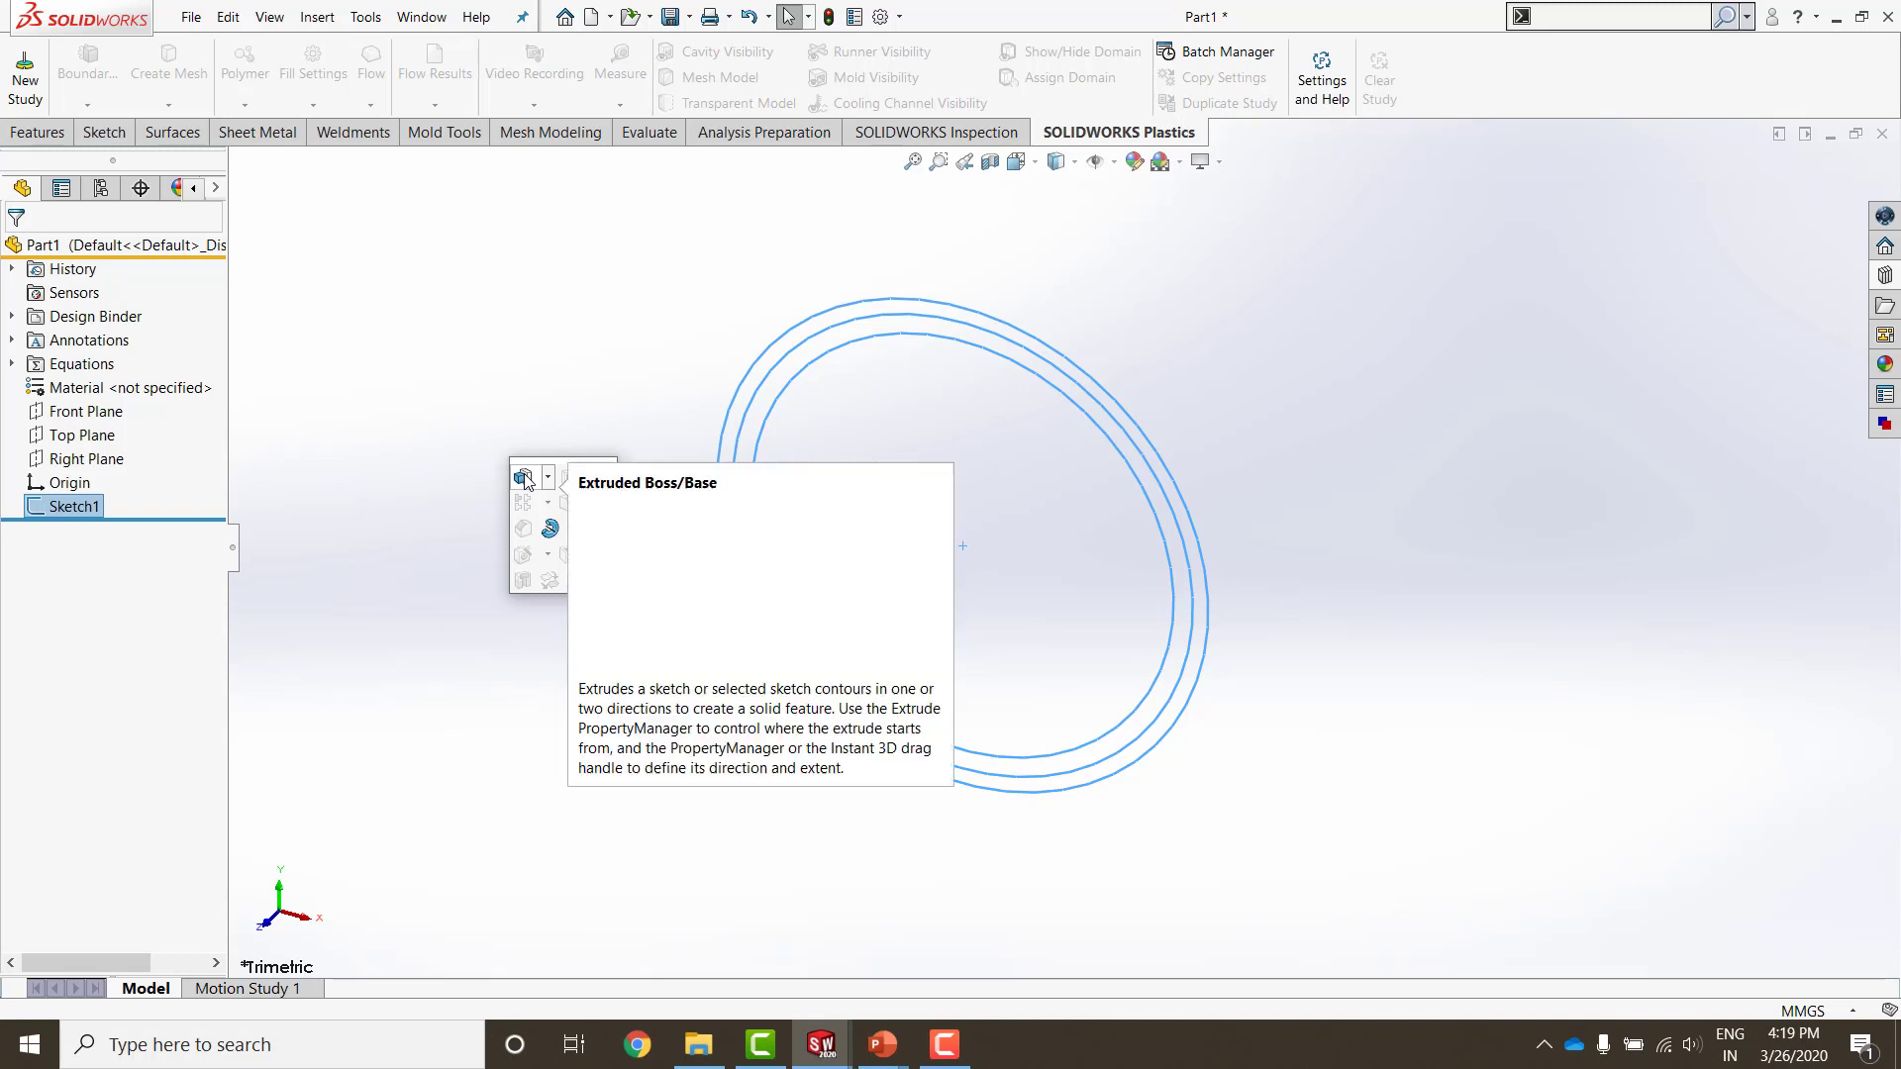
left_click(523, 478)
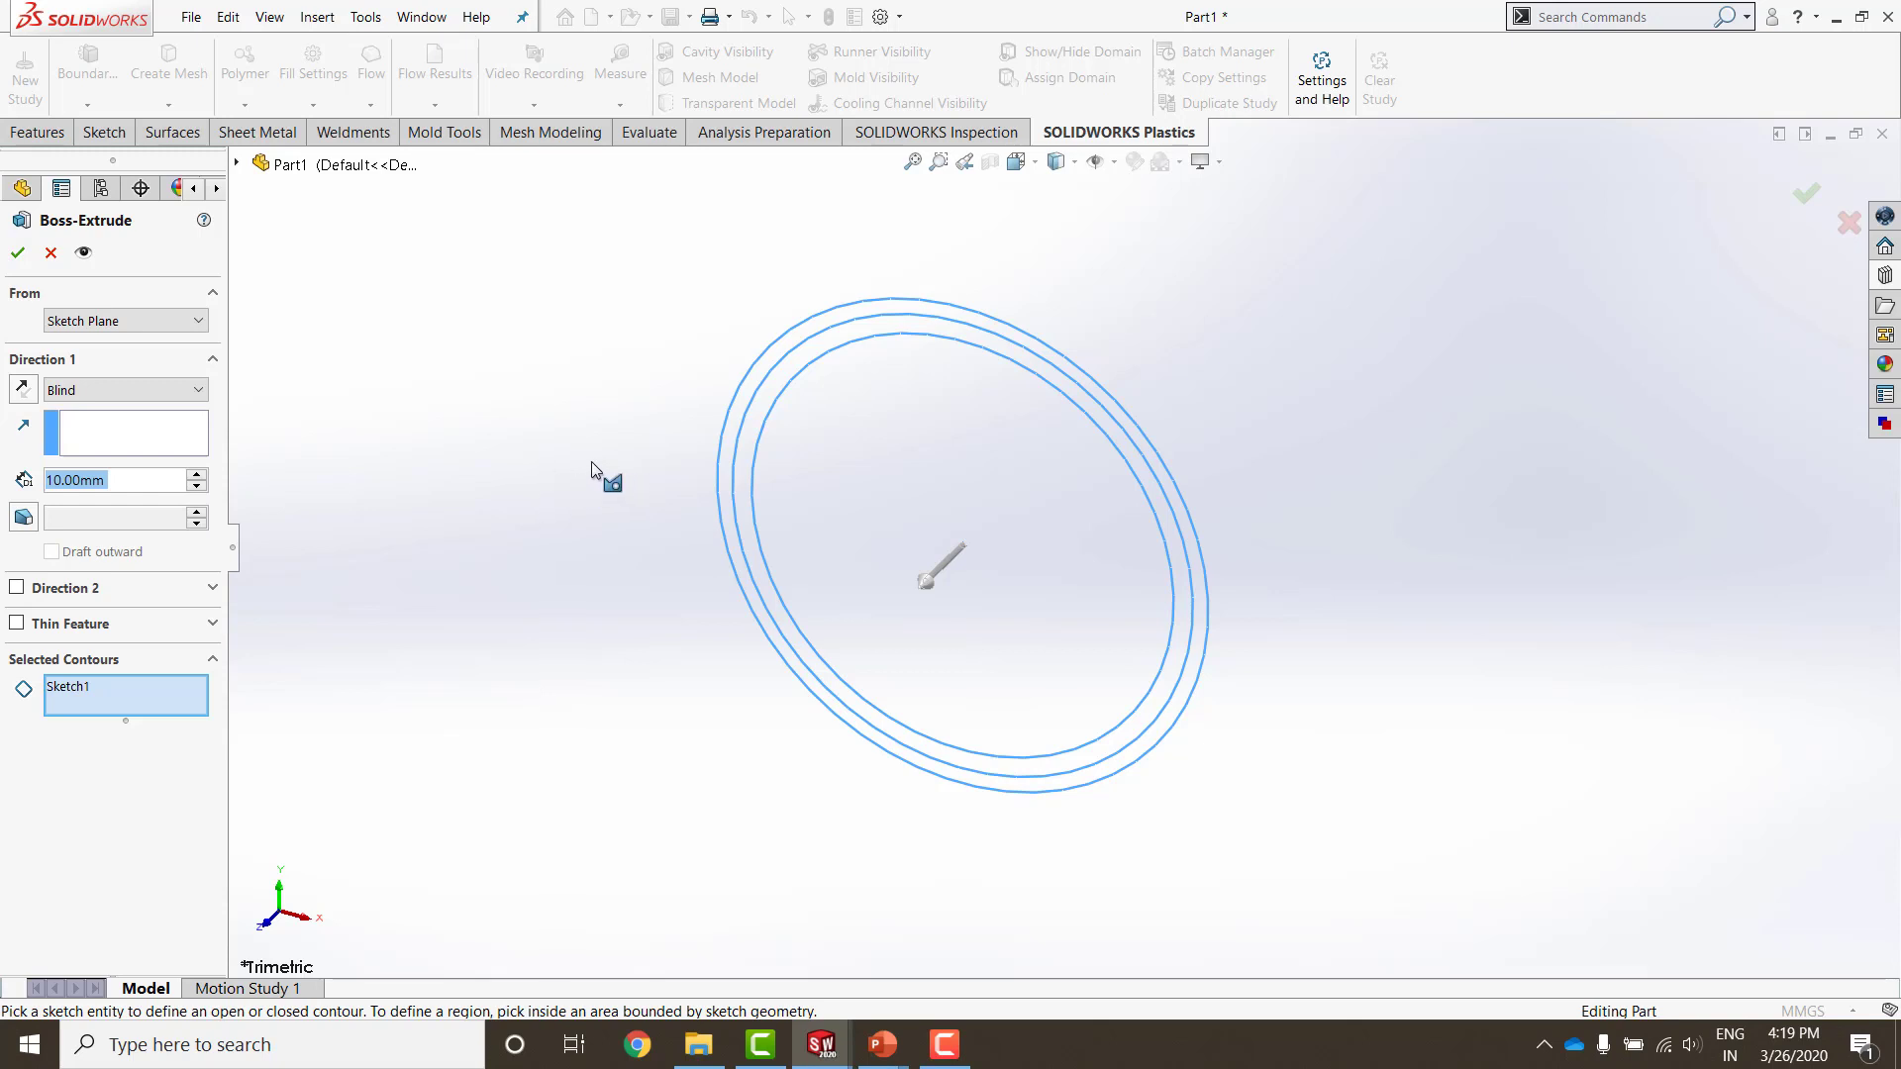
Step: Extrude the outer-circle contour of Sketch1 Mid Plane to 20 mm, creating Boss-Extrude1
left_click(201, 391)
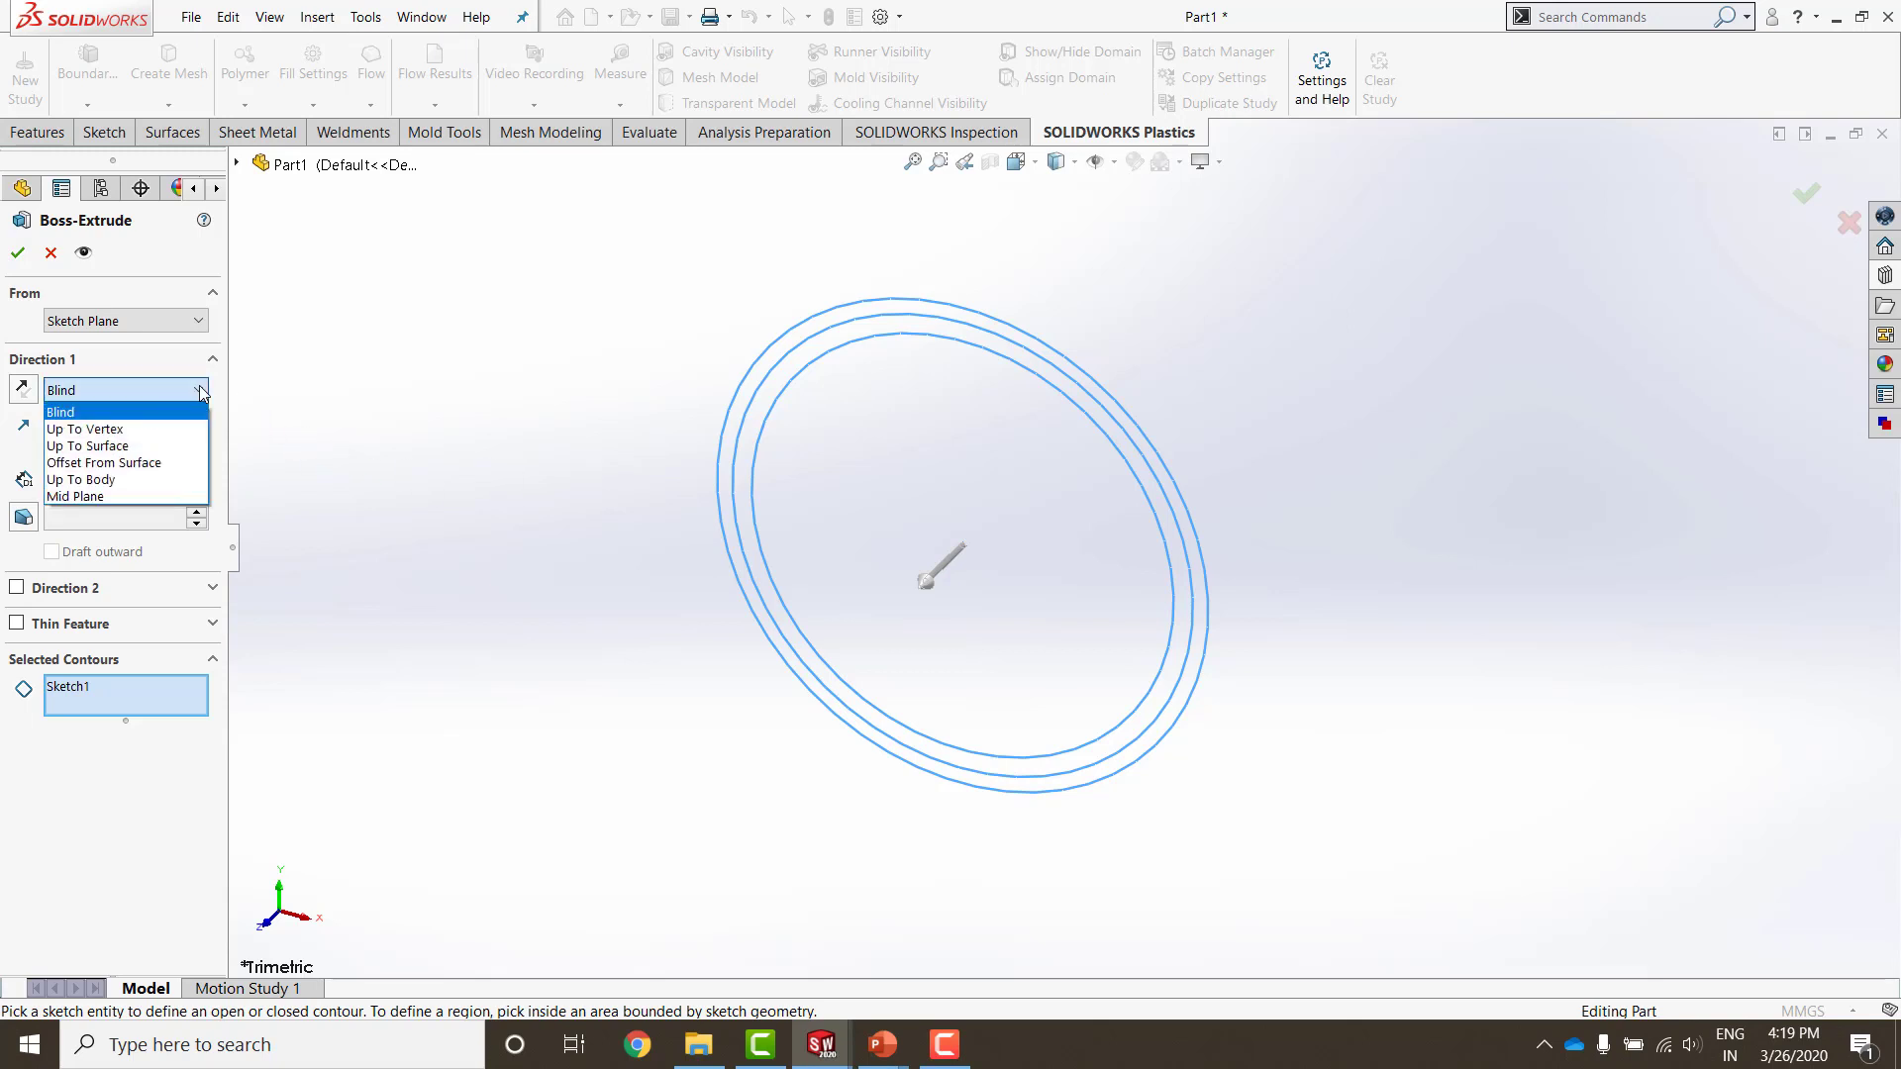
left_click(219, 471)
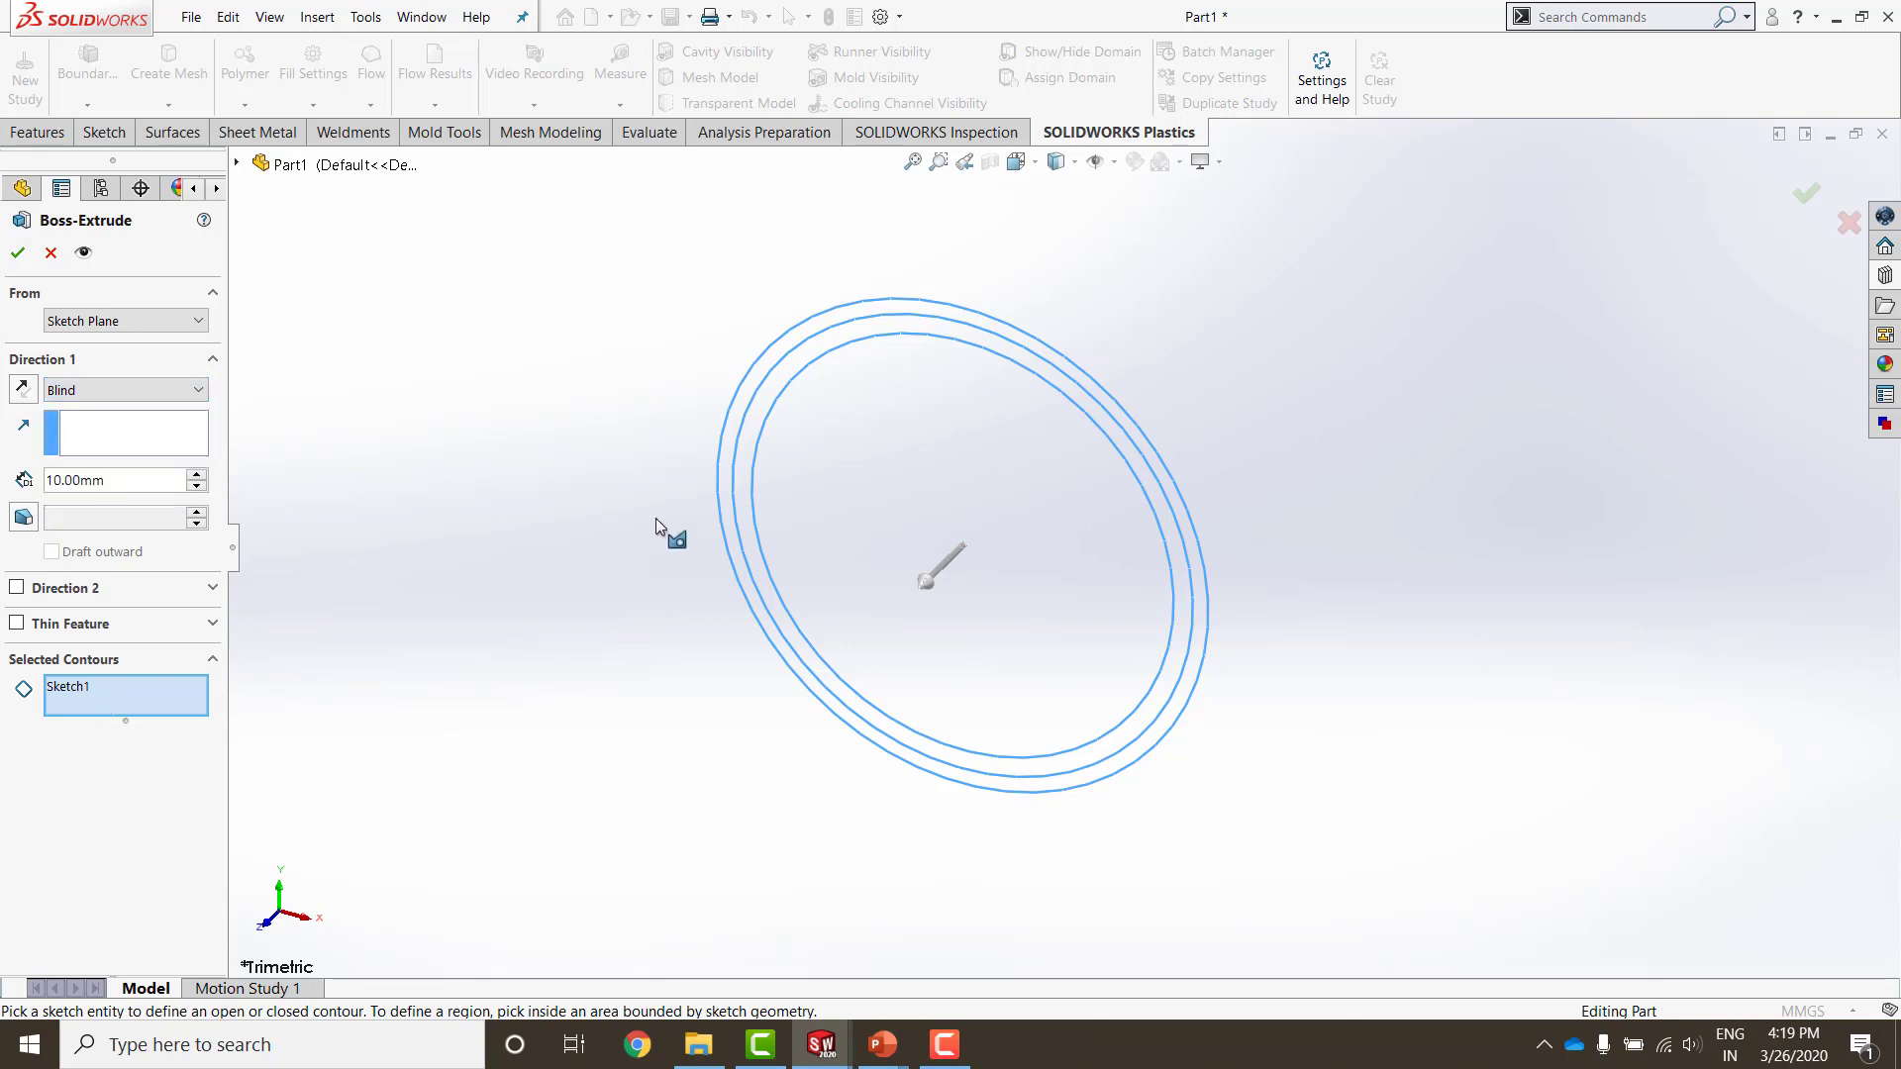
left_click(722, 473)
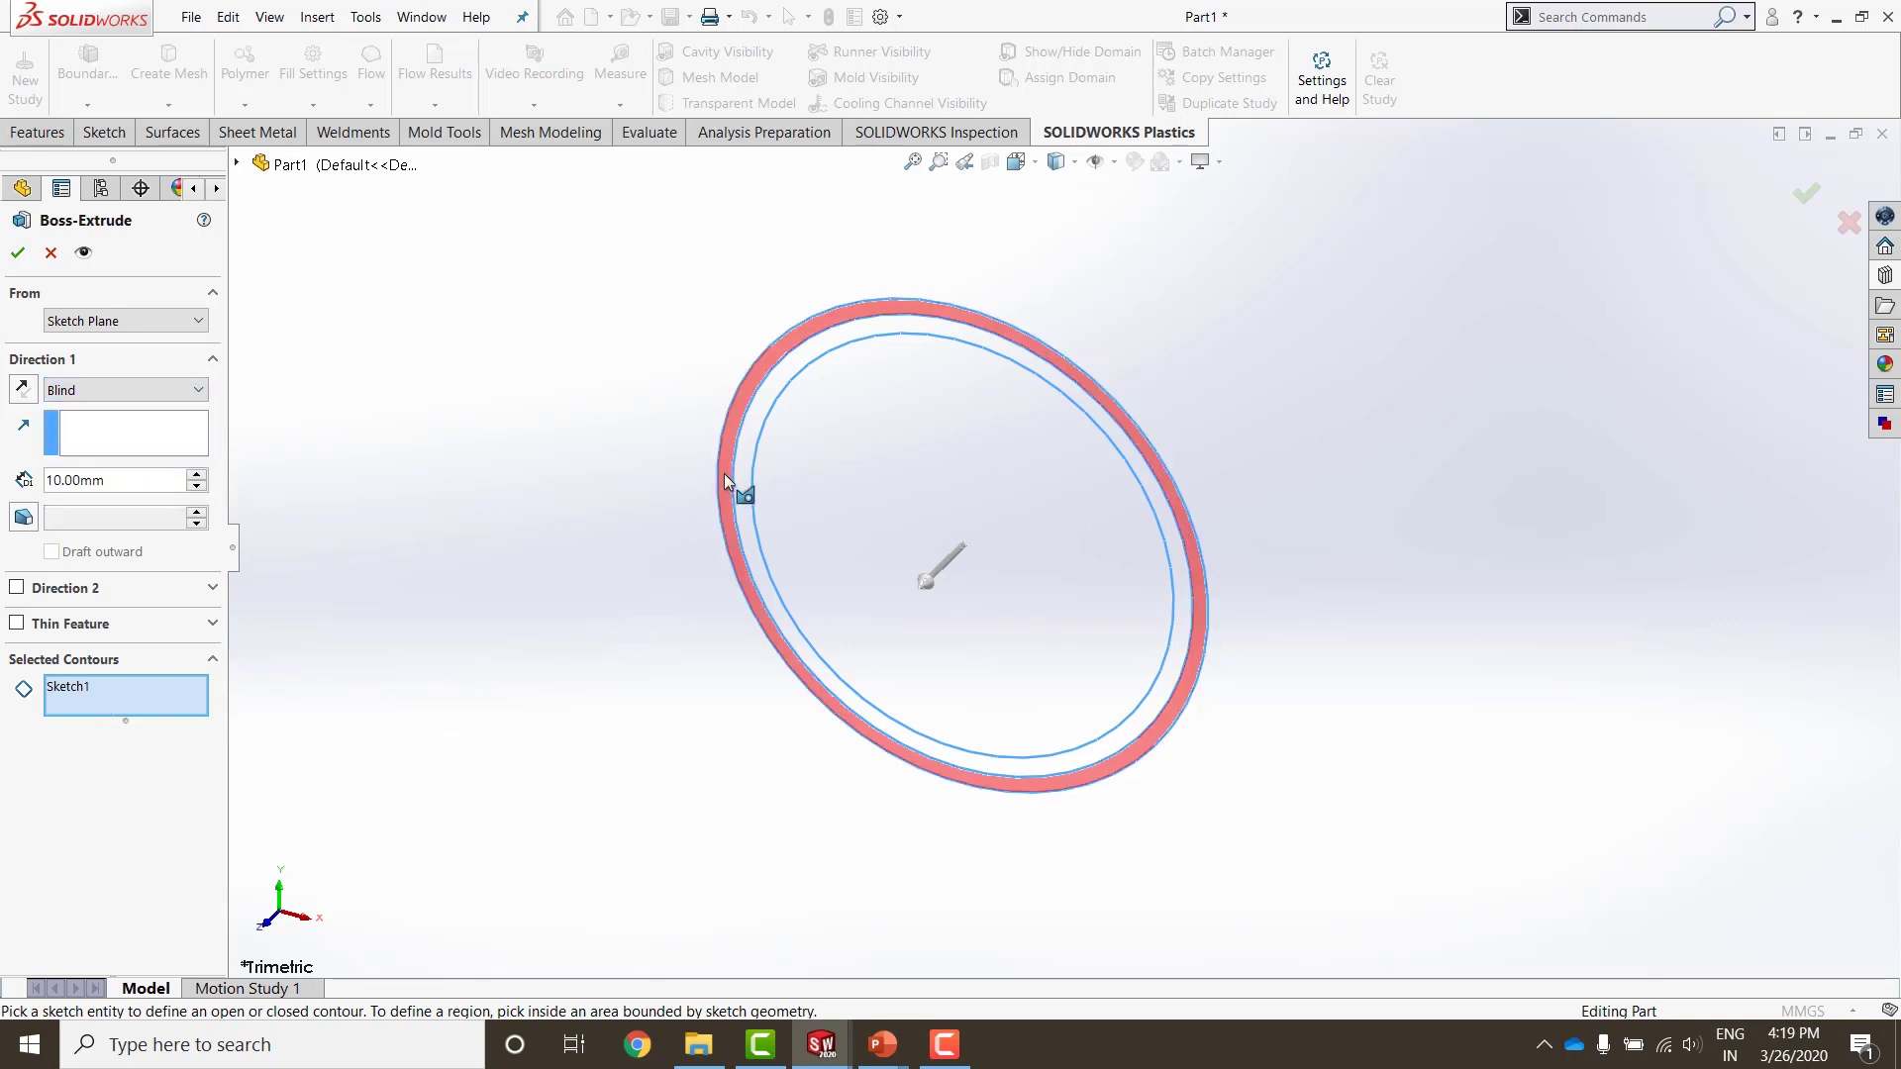
left_click(723, 473)
left_click(740, 460)
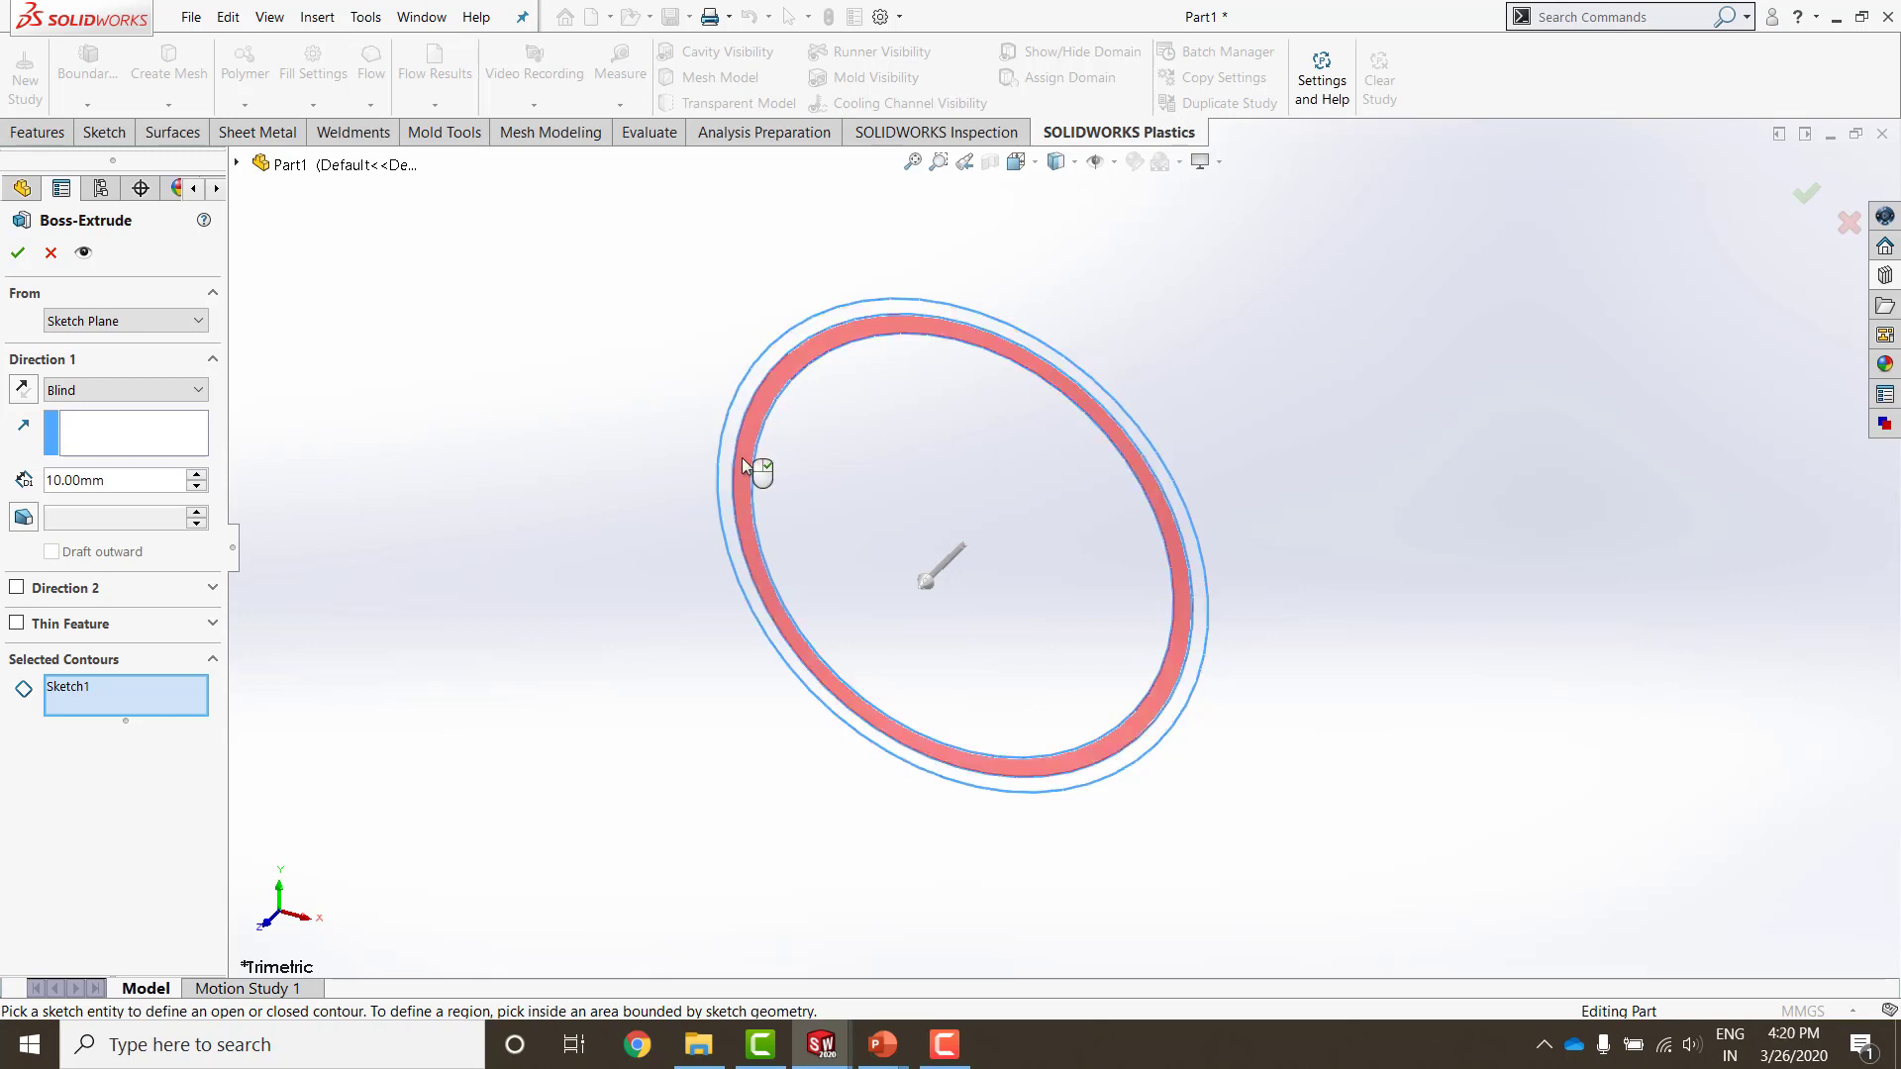
left_click(766, 465)
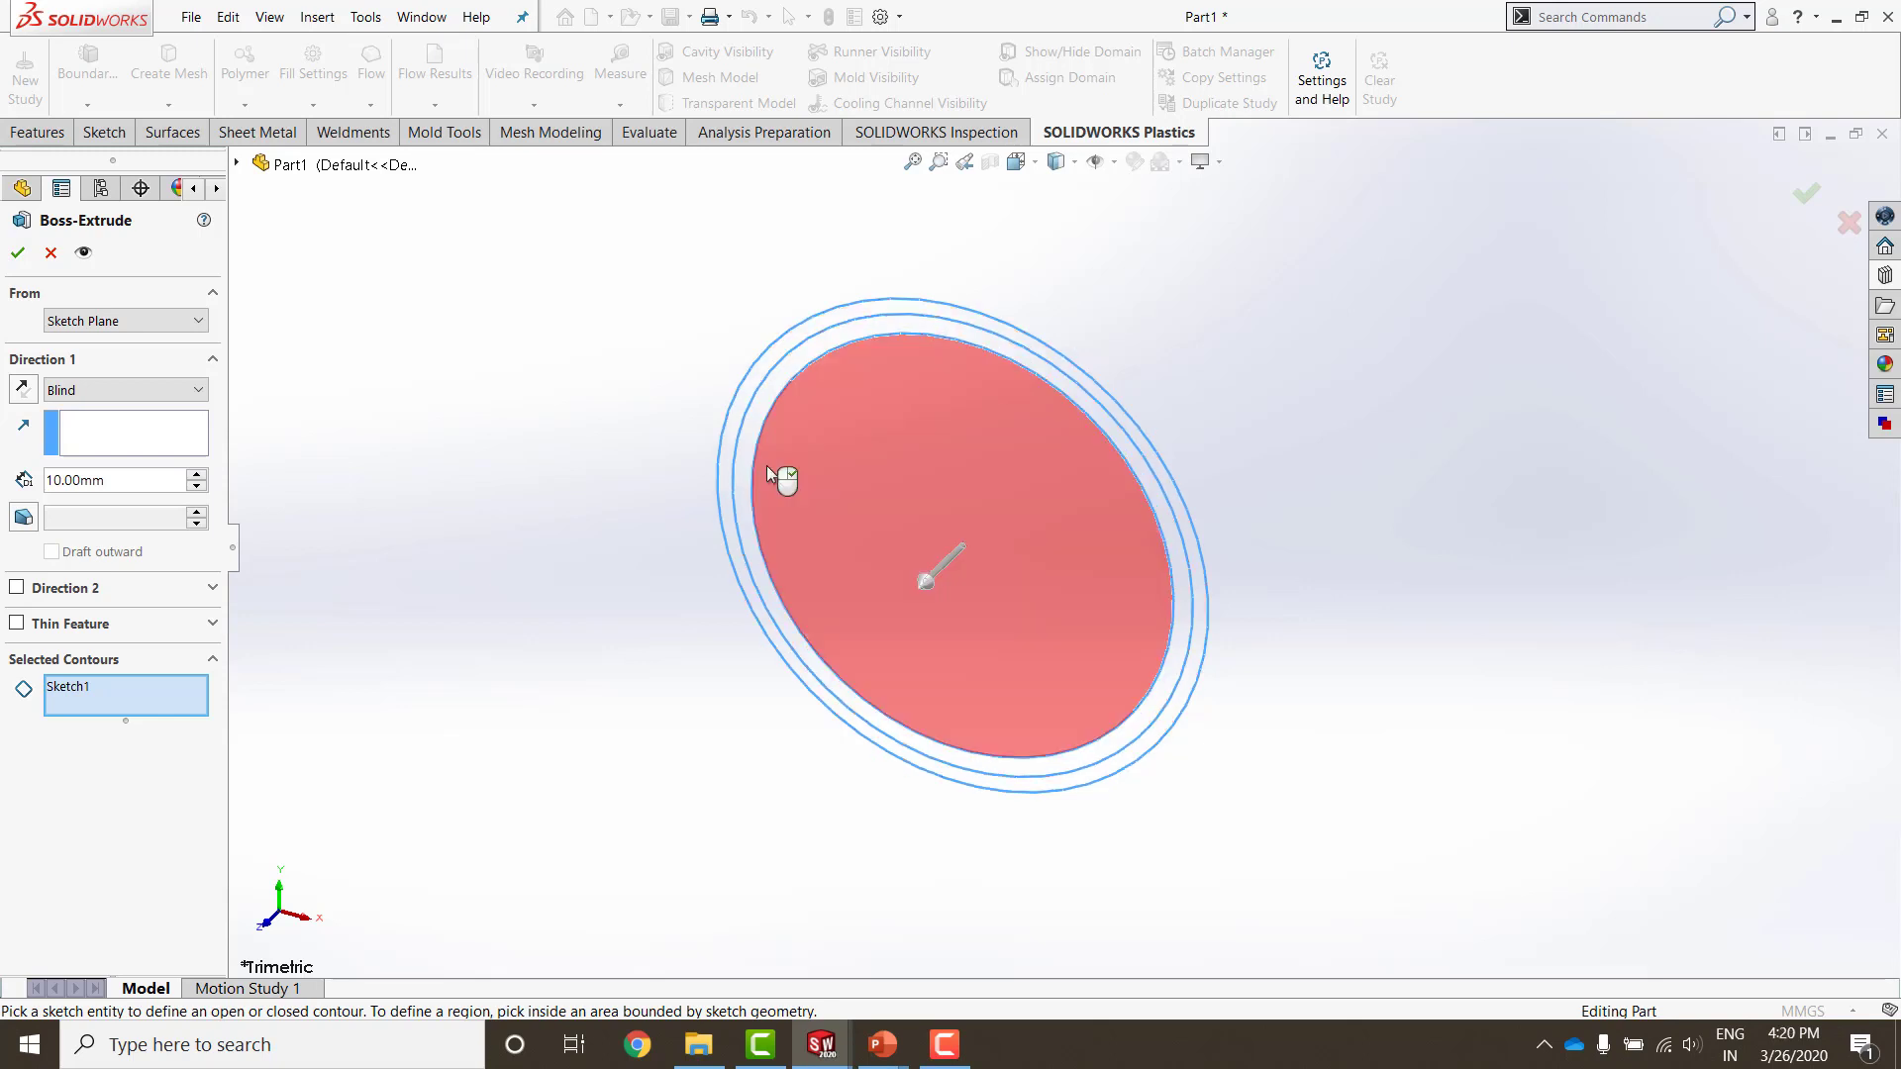
left_click(716, 463)
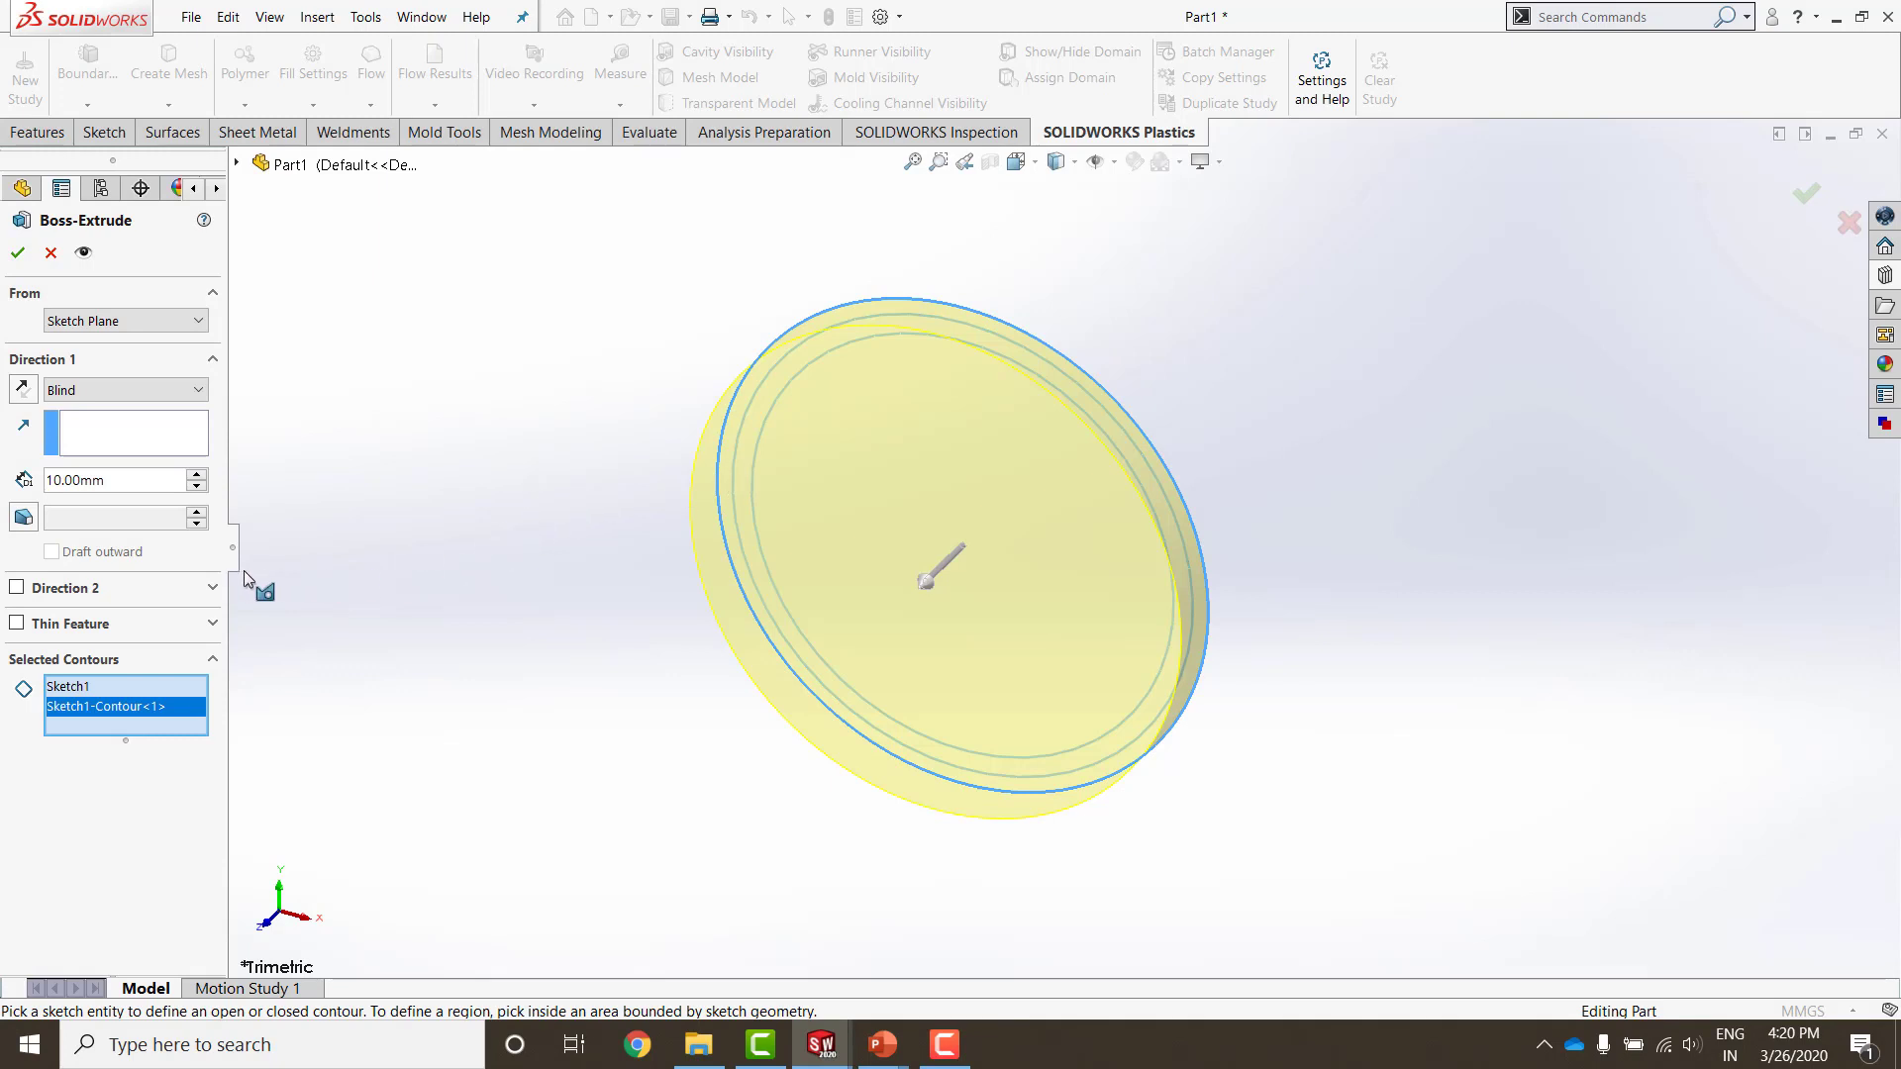
right_click(435, 480)
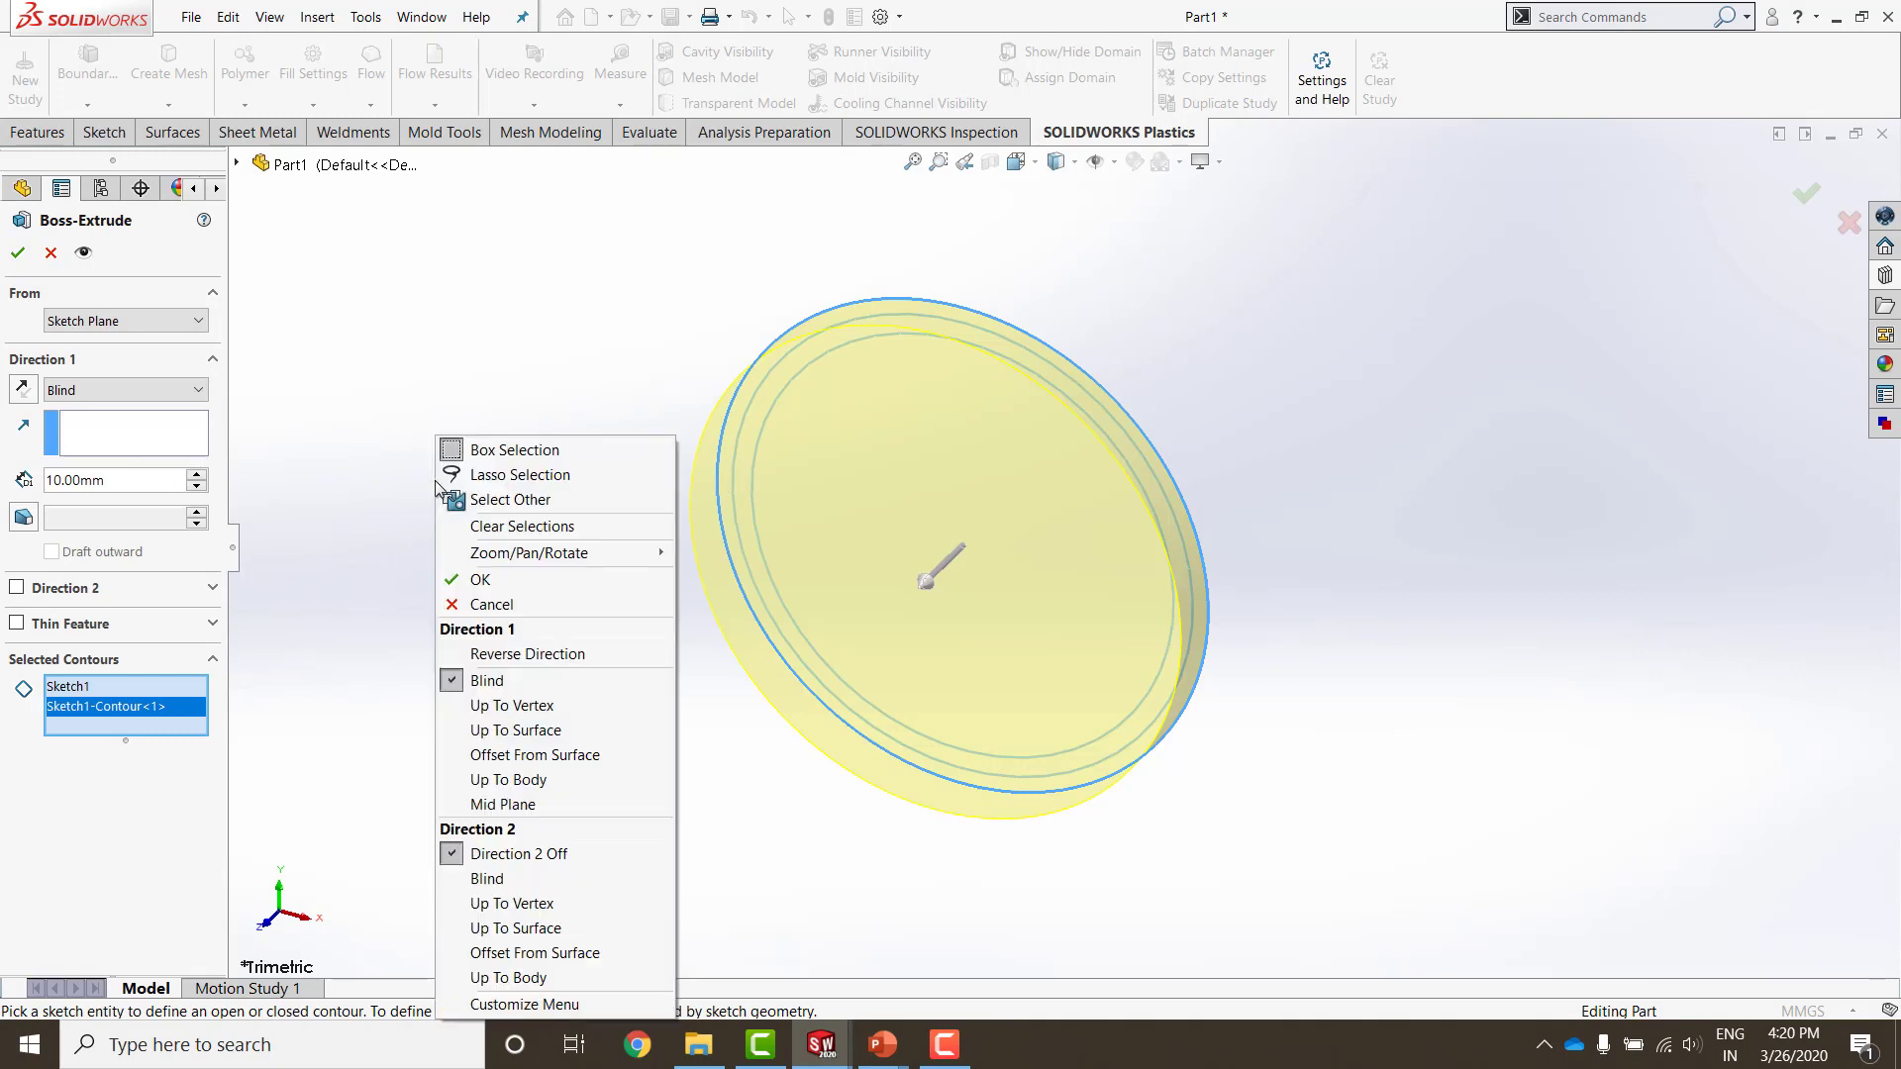
left_click(503, 804)
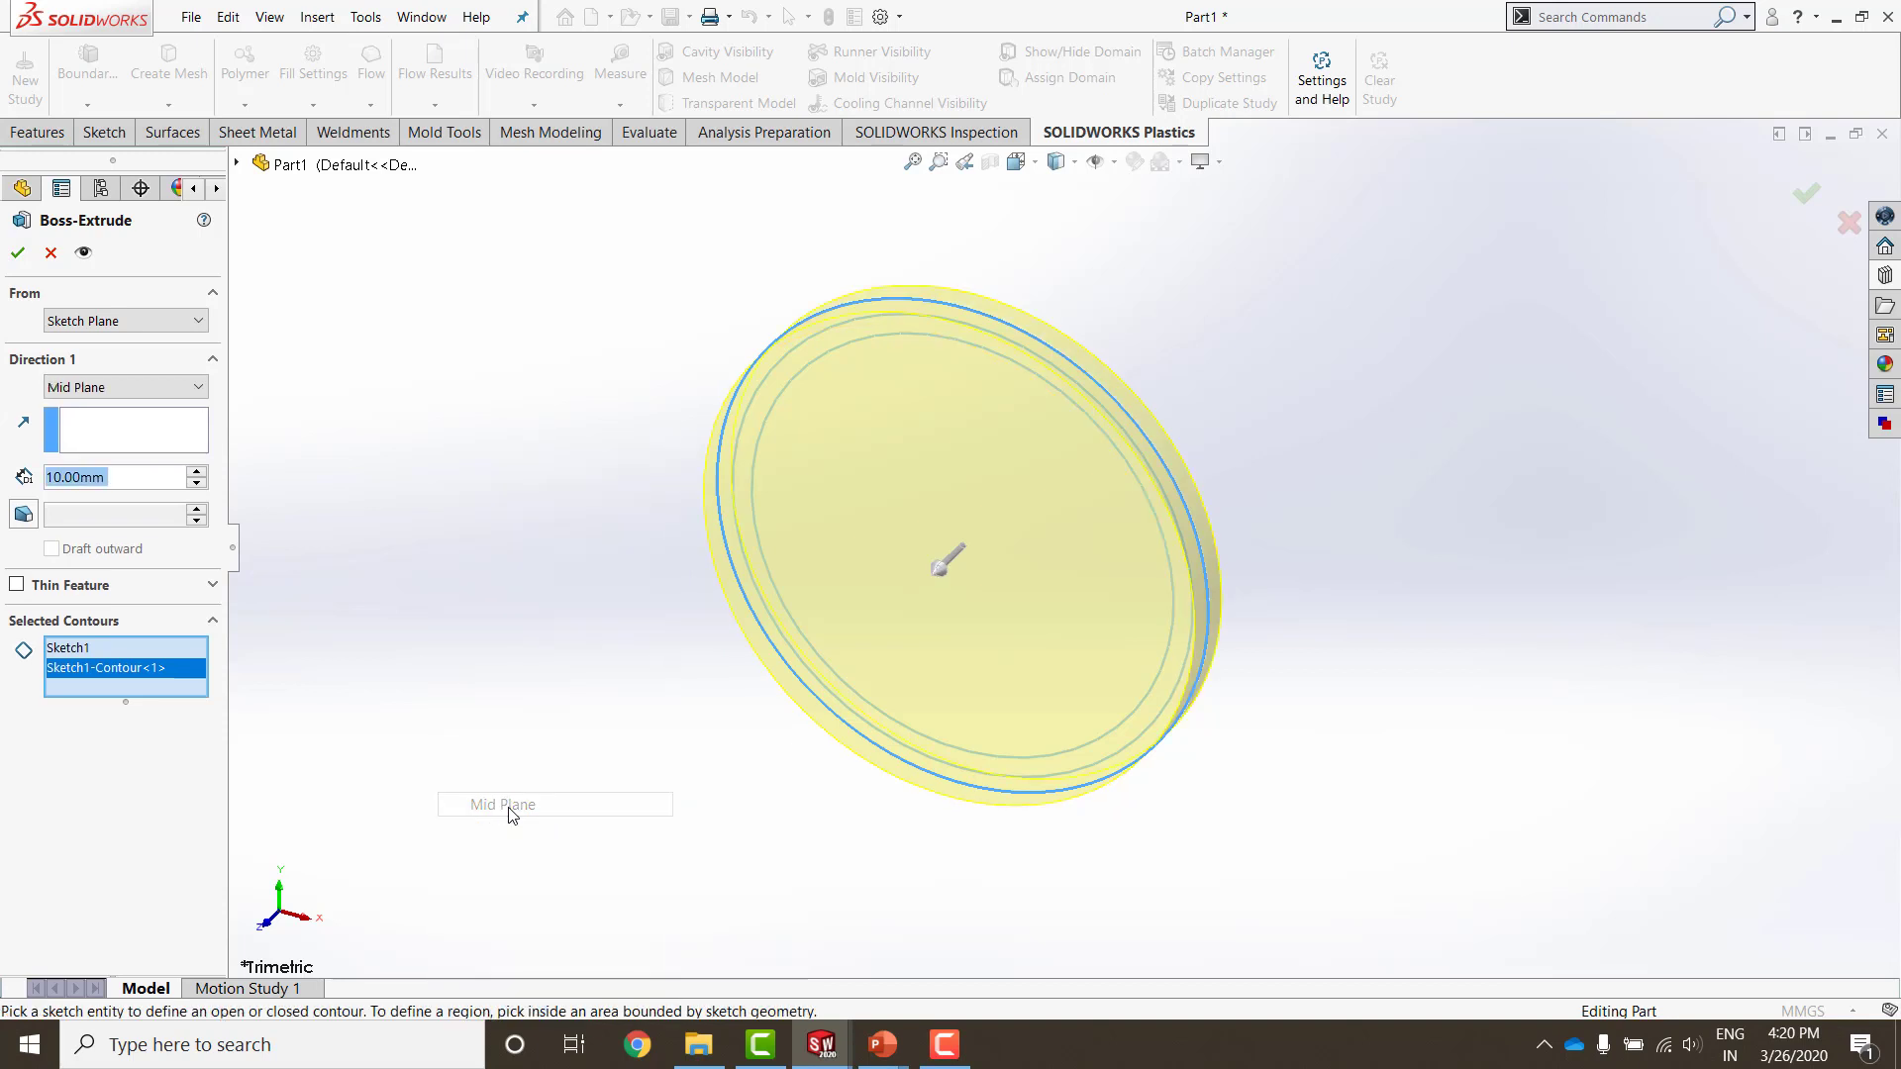
type("20")
key("Return")
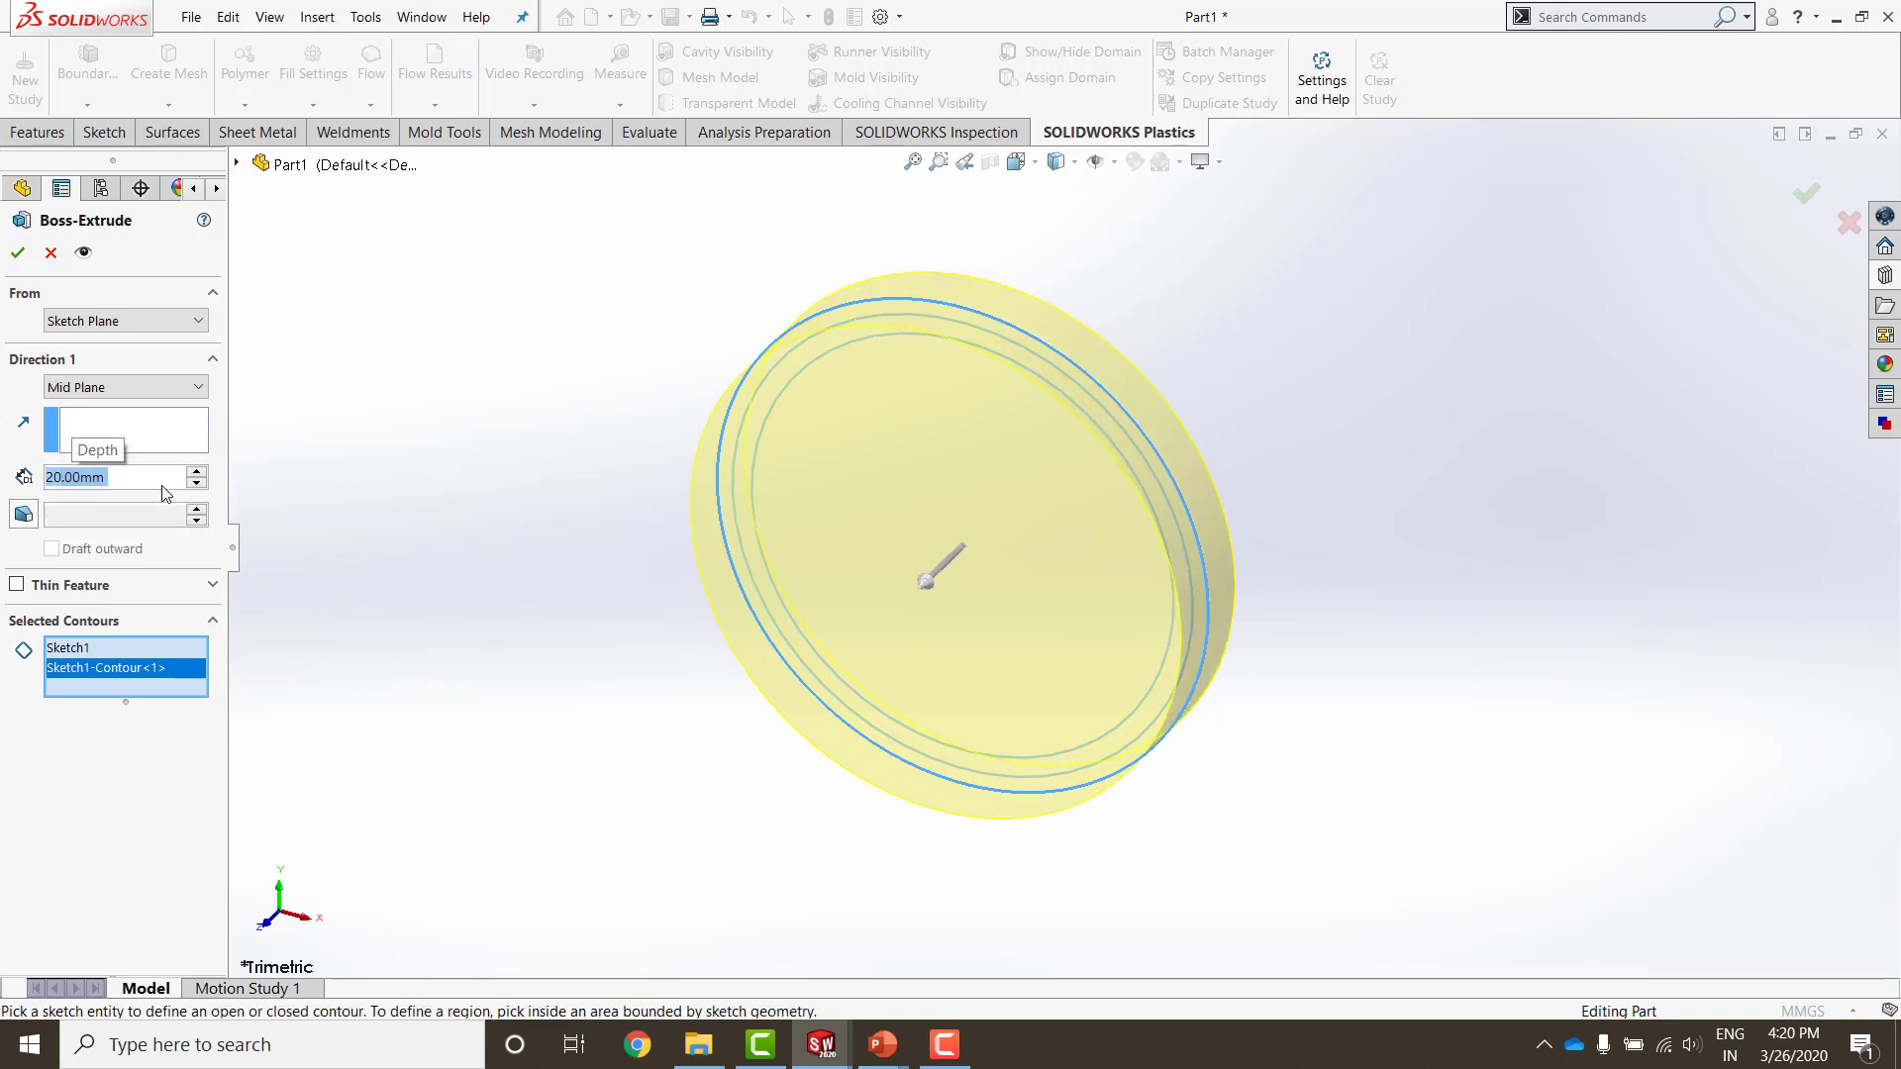
left_click(22, 256)
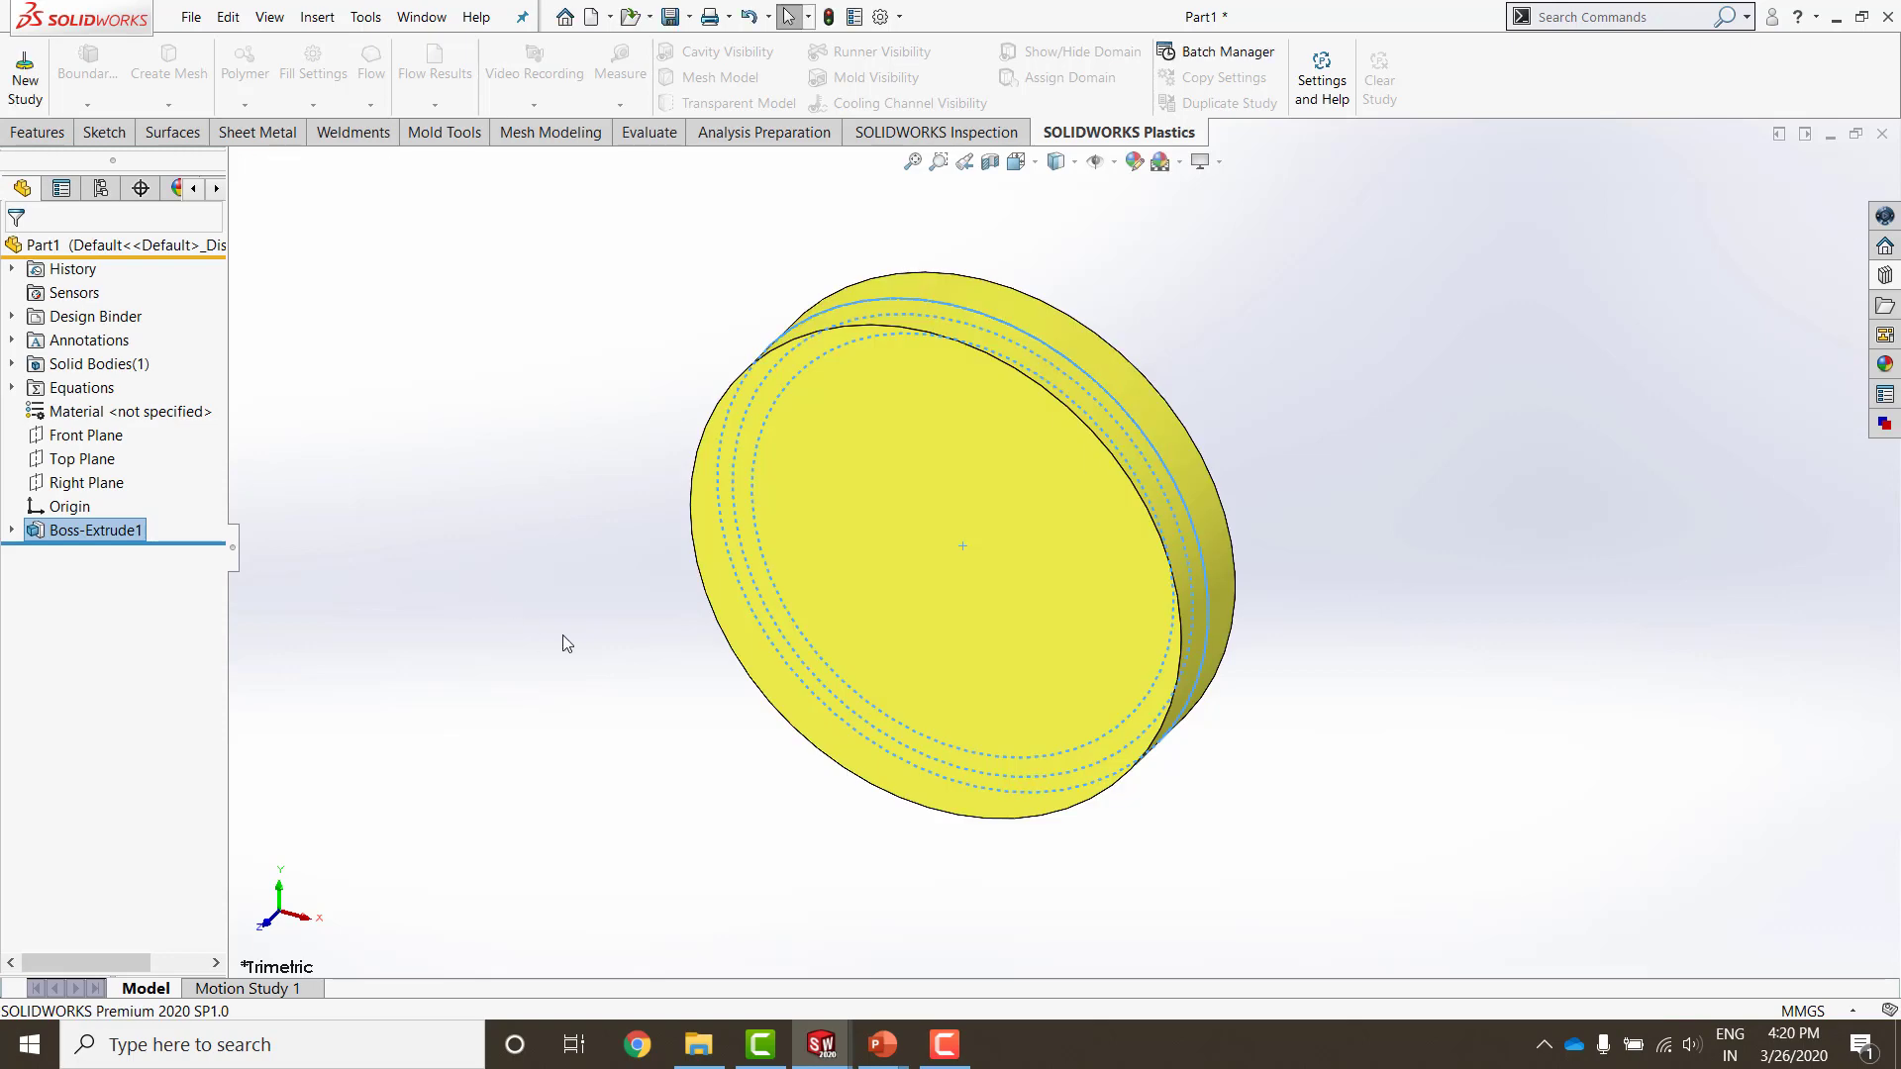
Step: Show Sketch1 under Boss-Extrude1 so its three concentric circles appear on the disc face
middle_click_drag(598, 638, 527, 595)
right_click(527, 595)
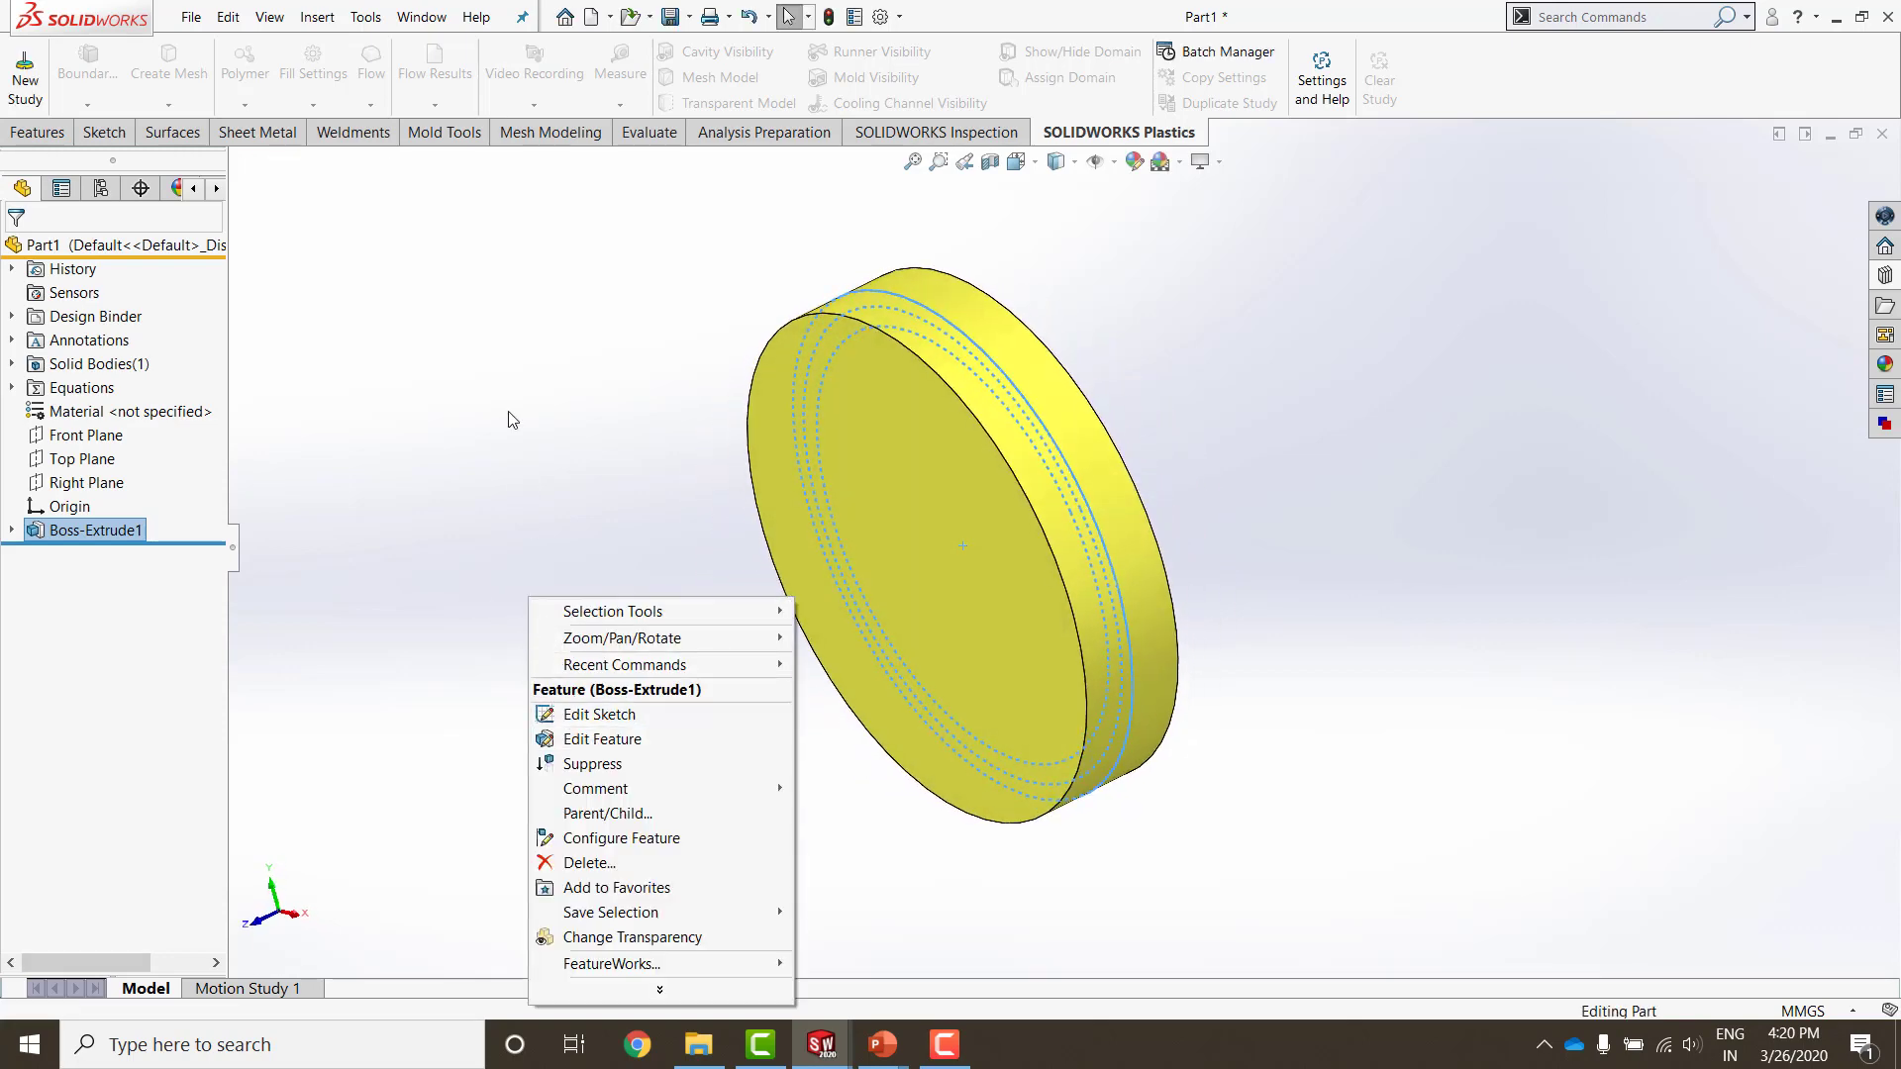
left_click(628, 507)
middle_click_drag(1050, 543, 1113, 462)
right_click(539, 400)
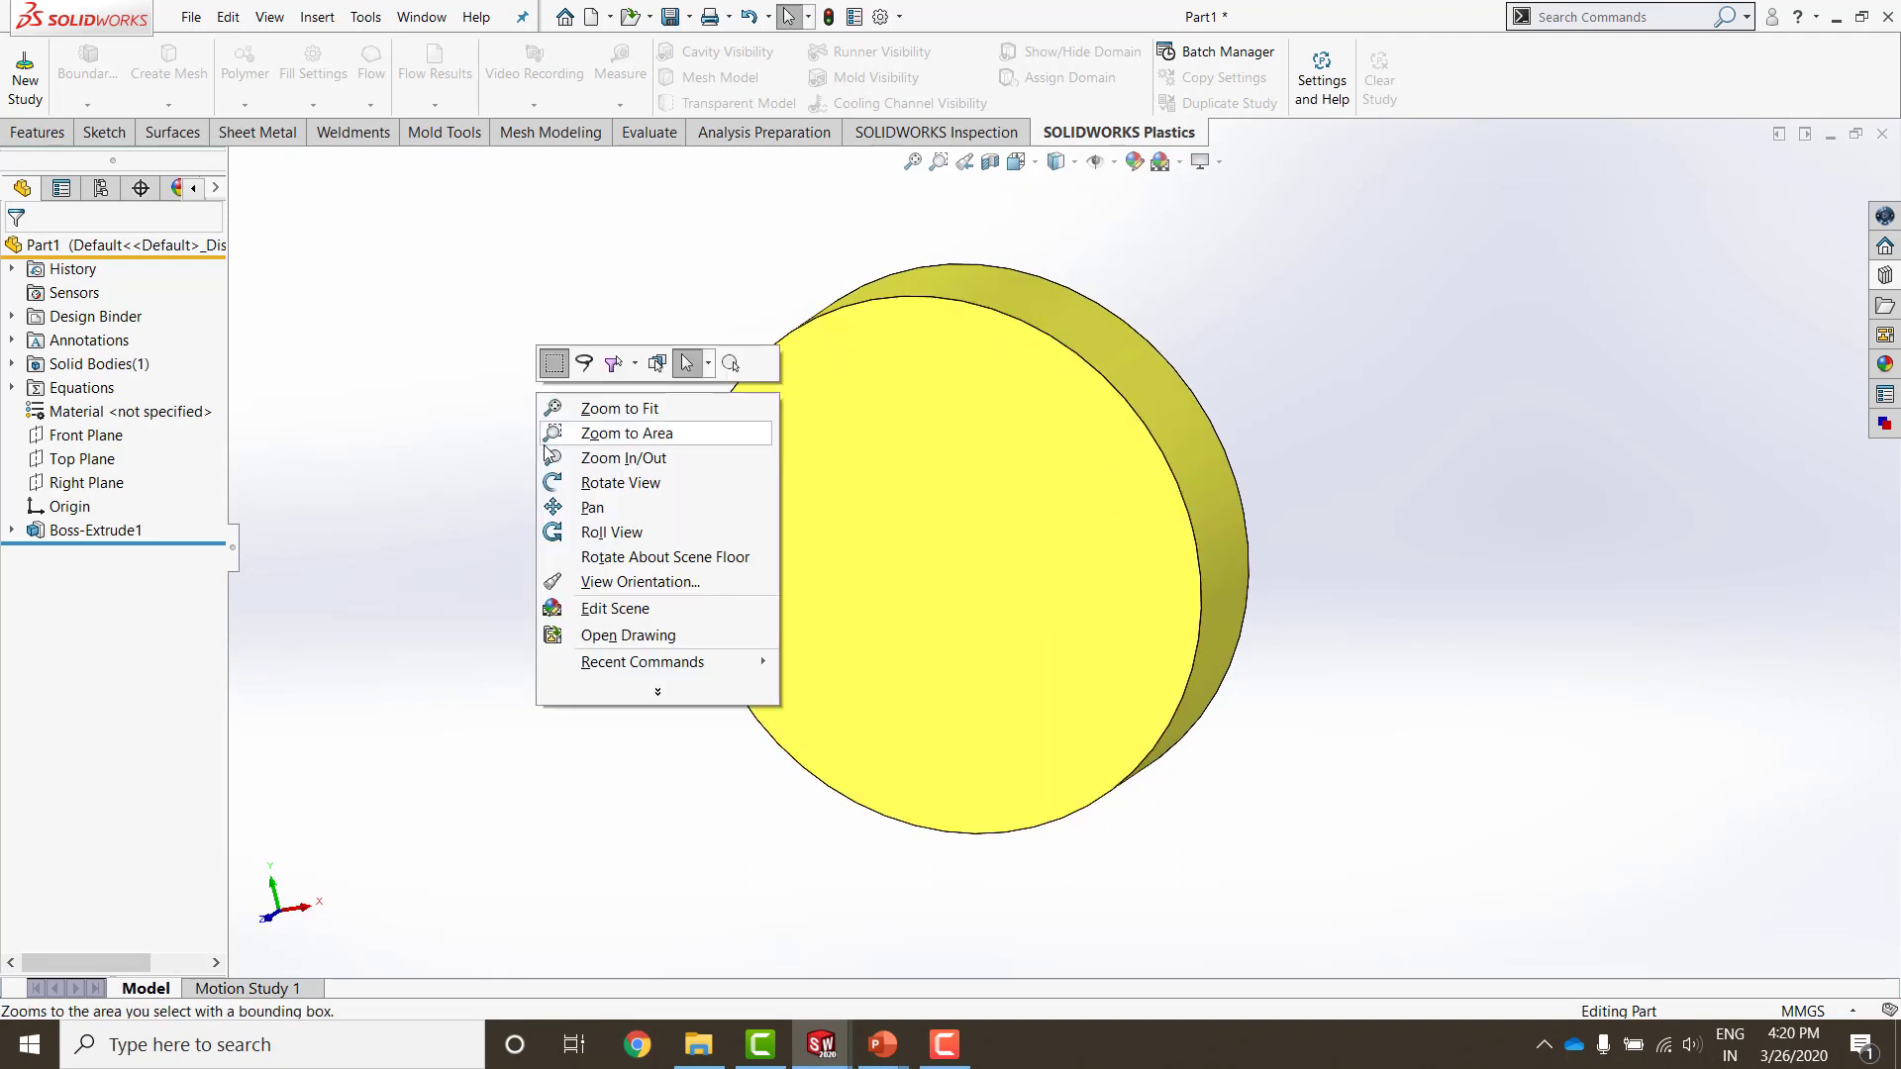
left_click(594, 558)
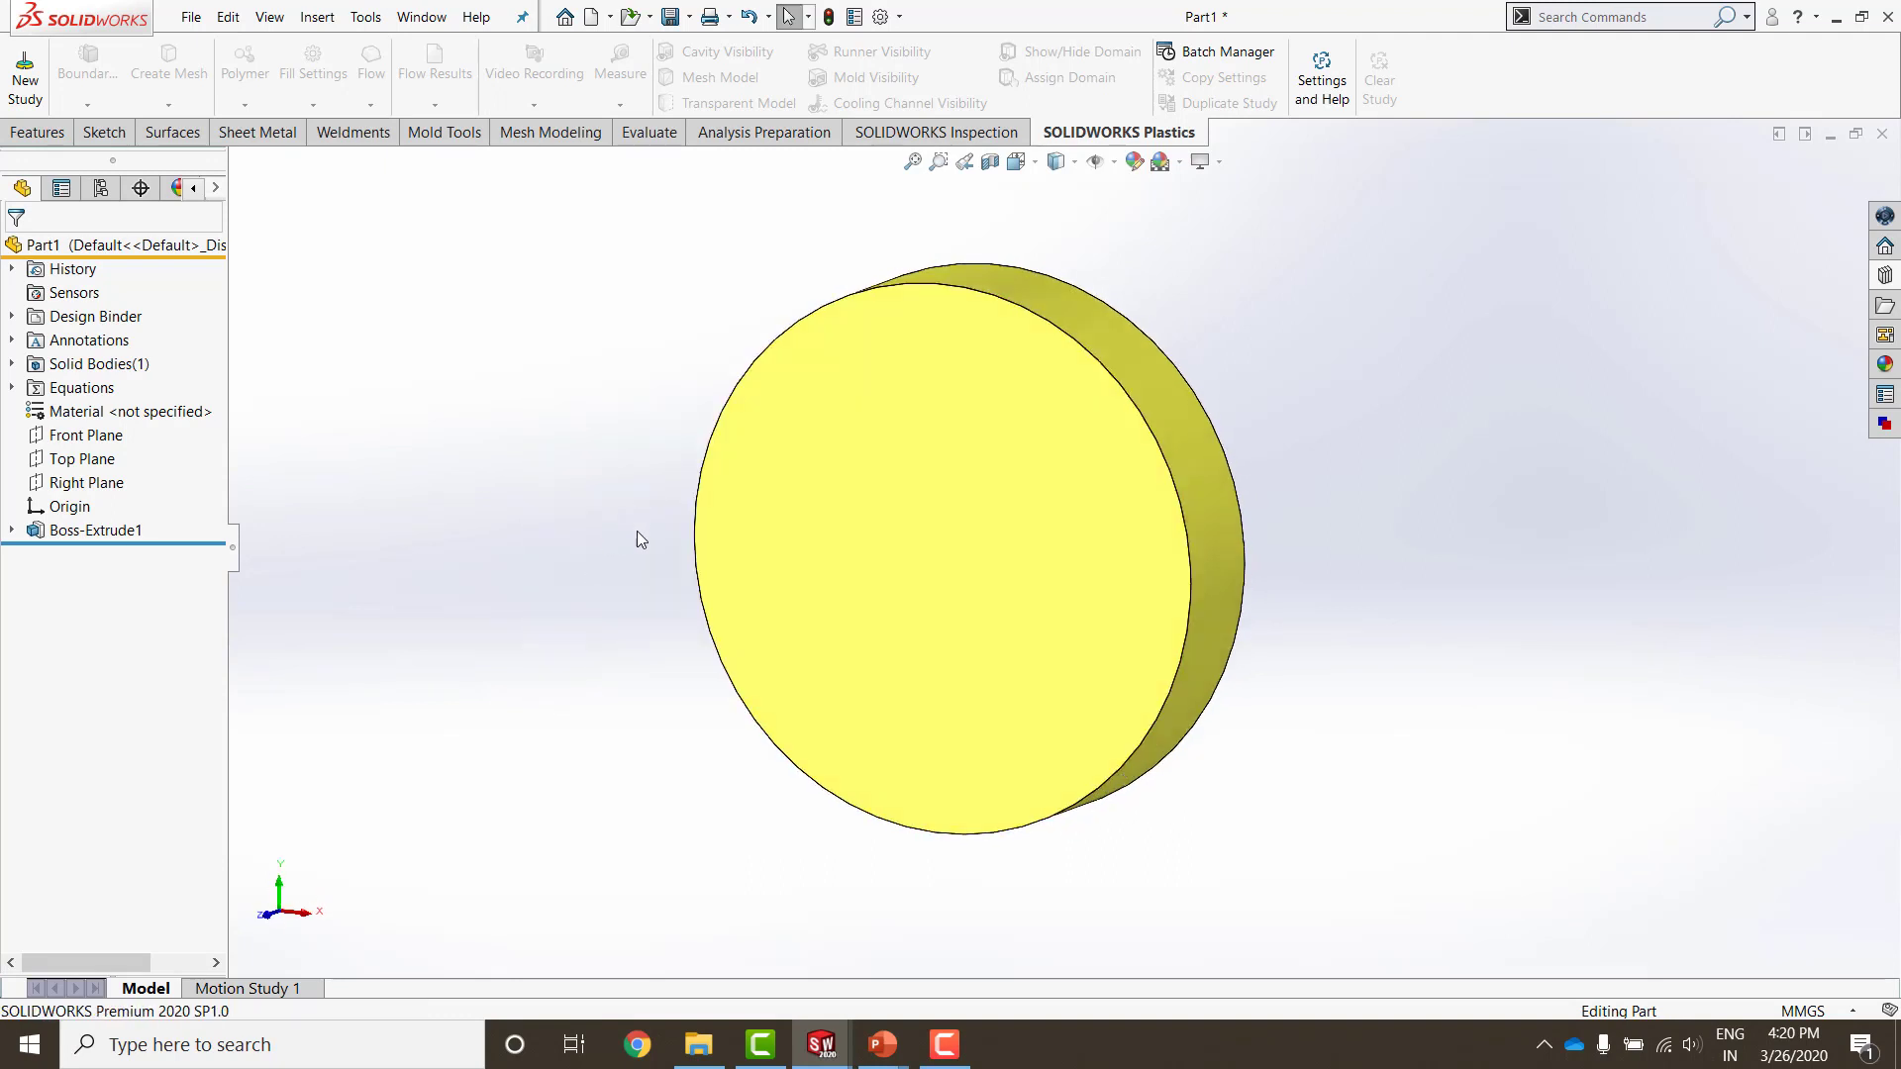
mouse_move(645, 556)
left_mouse_down()
mouse_move(501, 555)
mouse_move(661, 527)
mouse_move(650, 544)
left_mouse_up()
key("Escape")
left_click(13, 532)
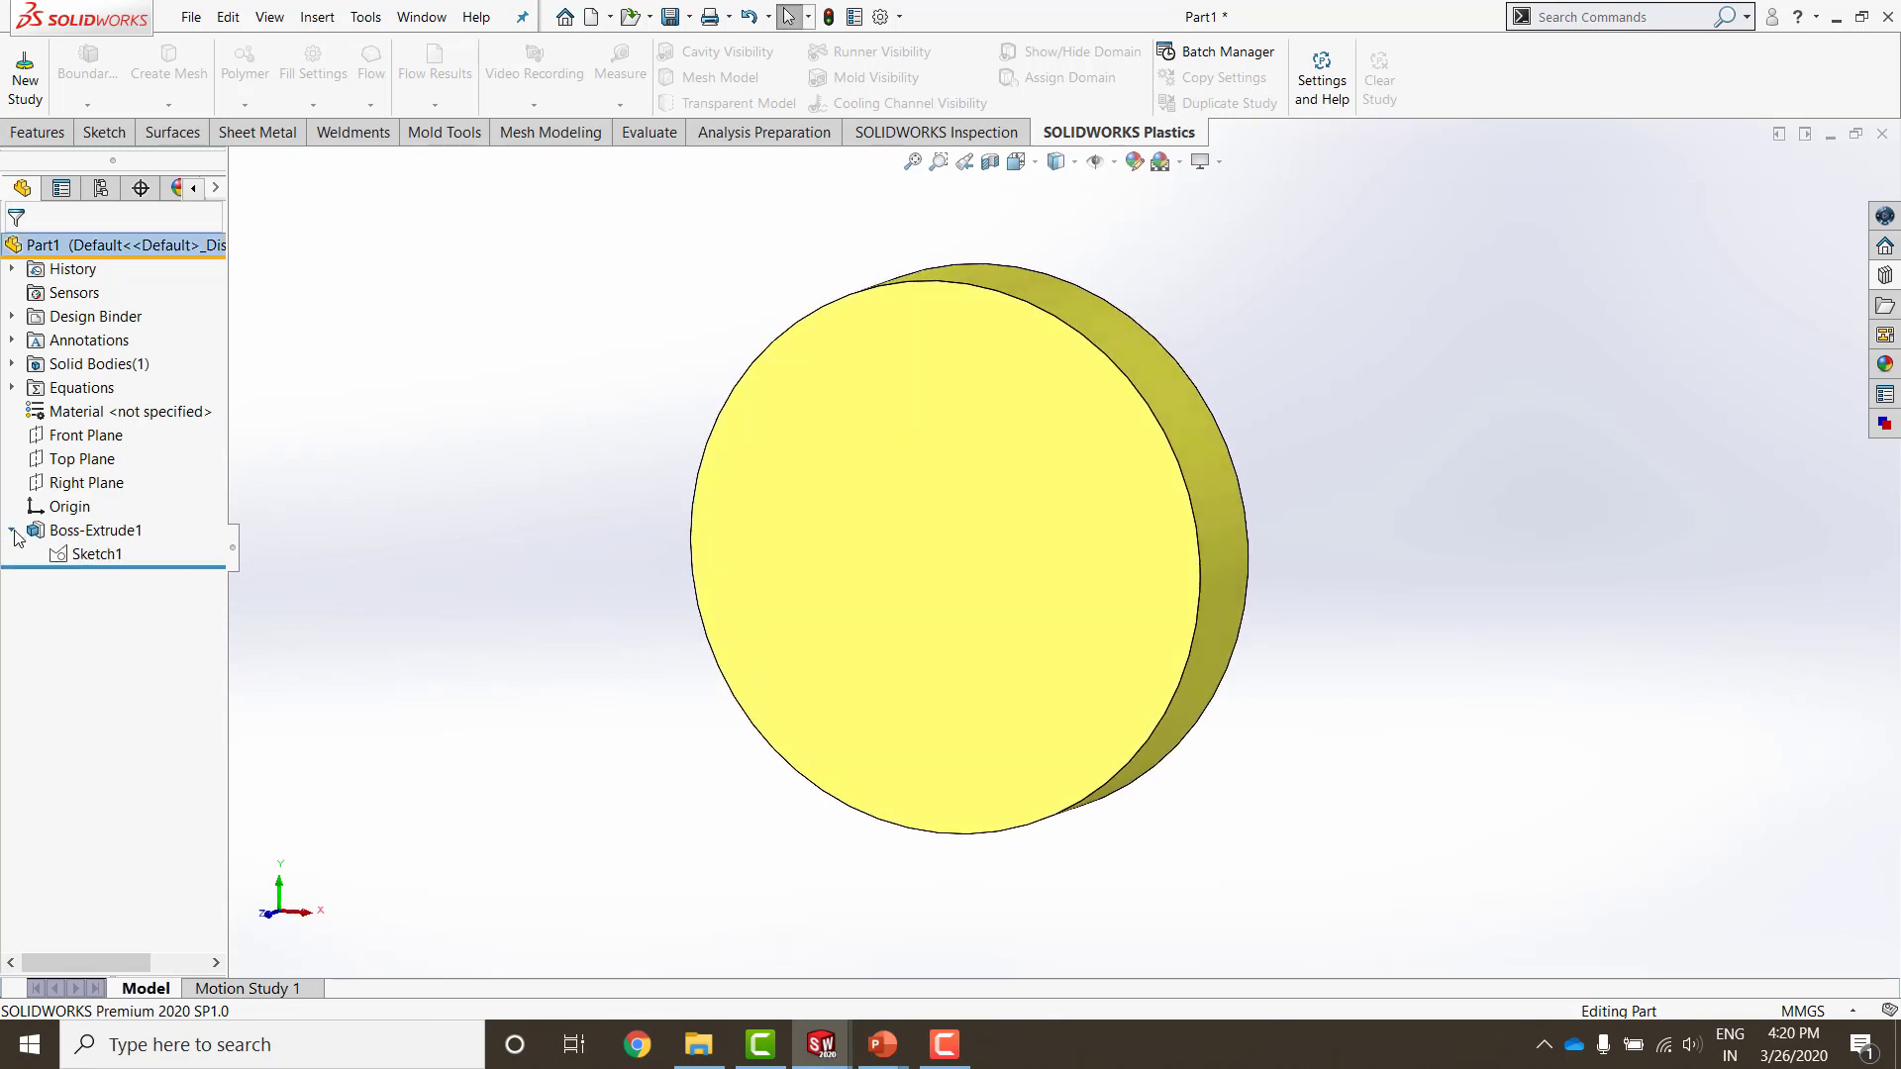
left_click(85, 557)
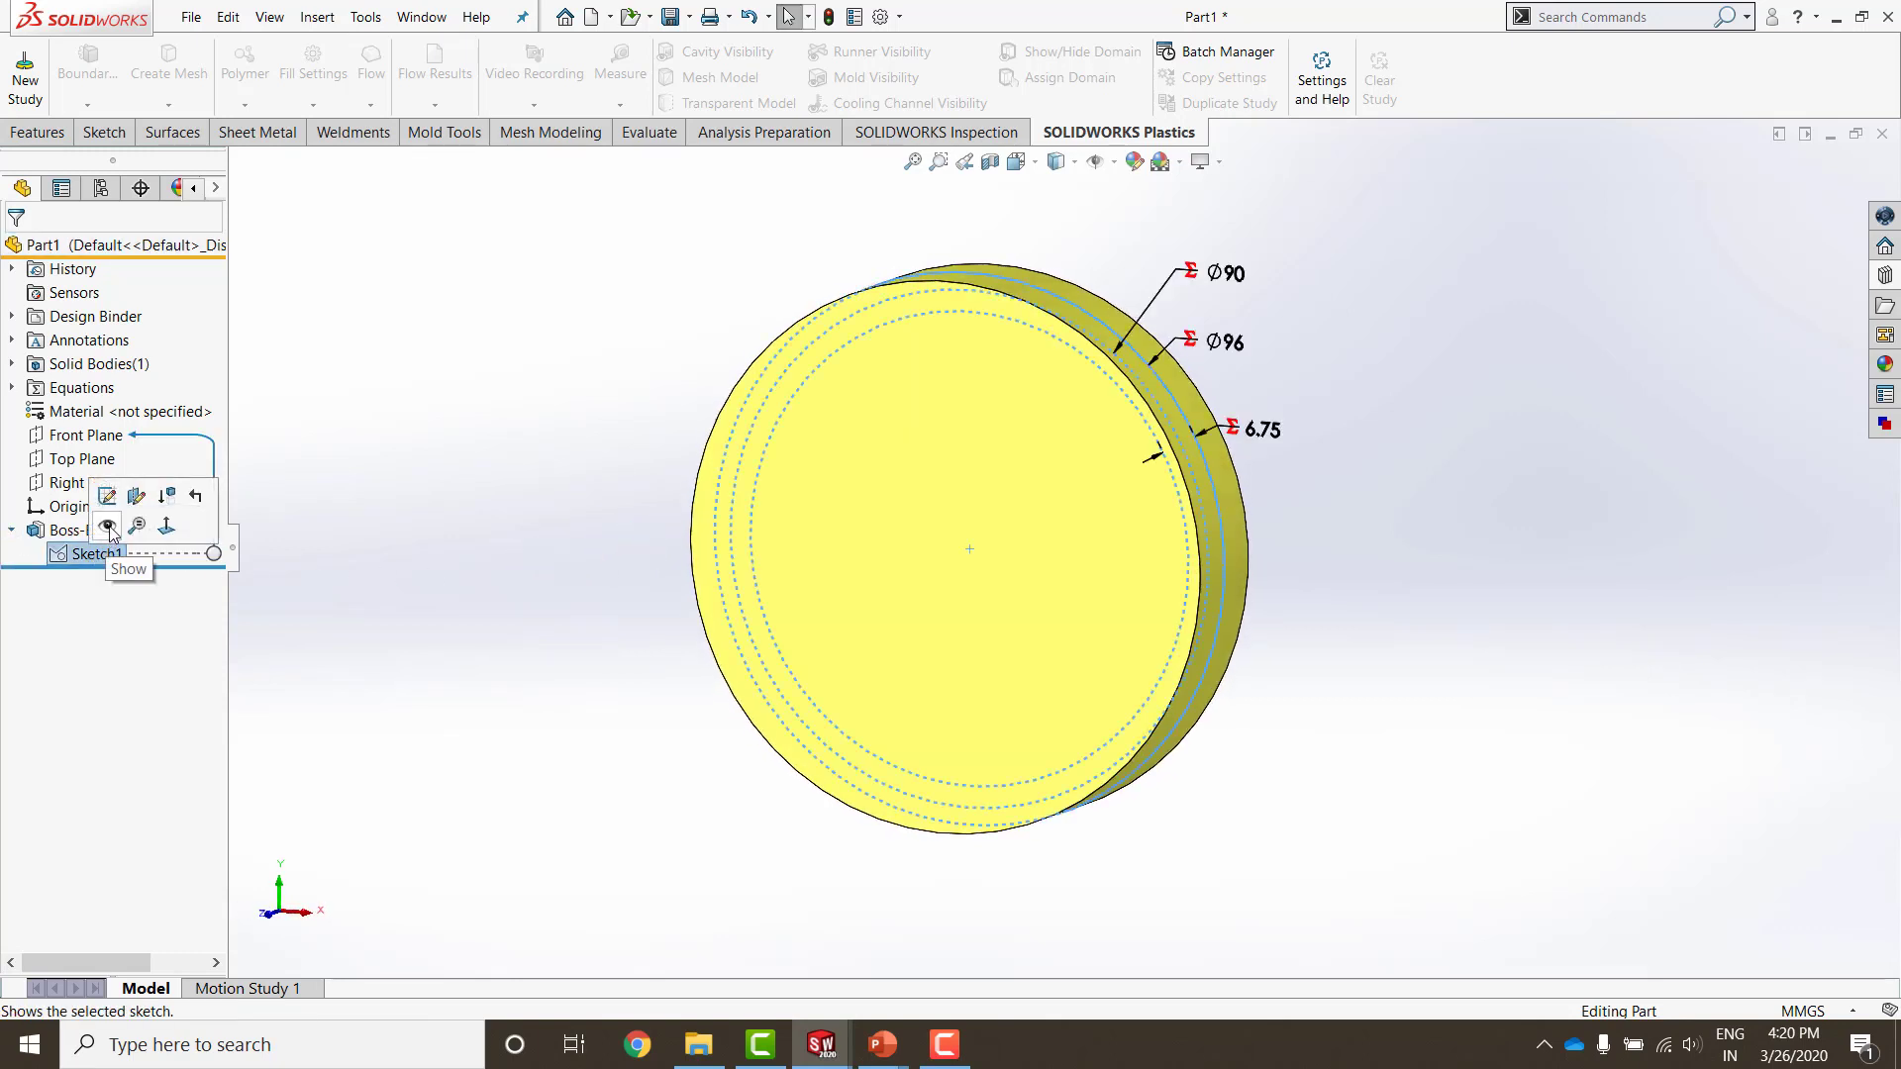
left_click(114, 536)
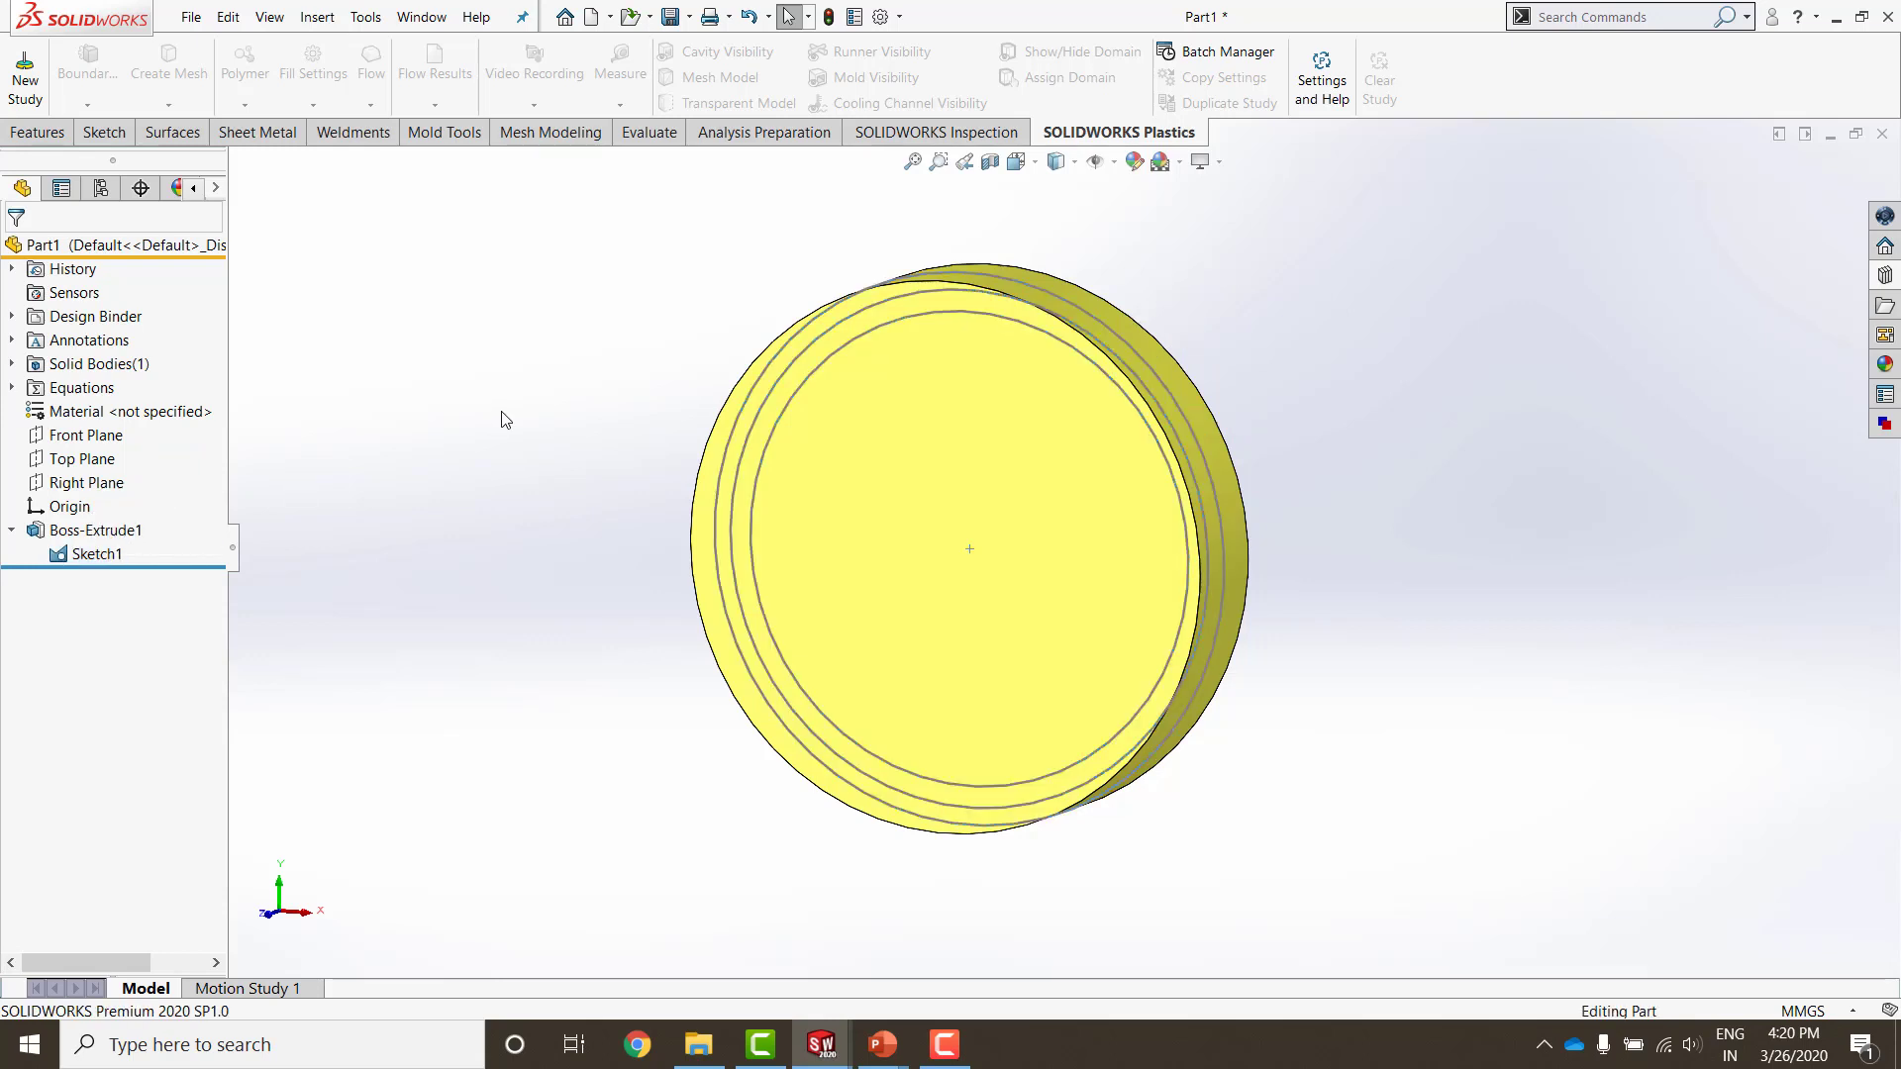
middle_click_drag(548, 560, 523, 593)
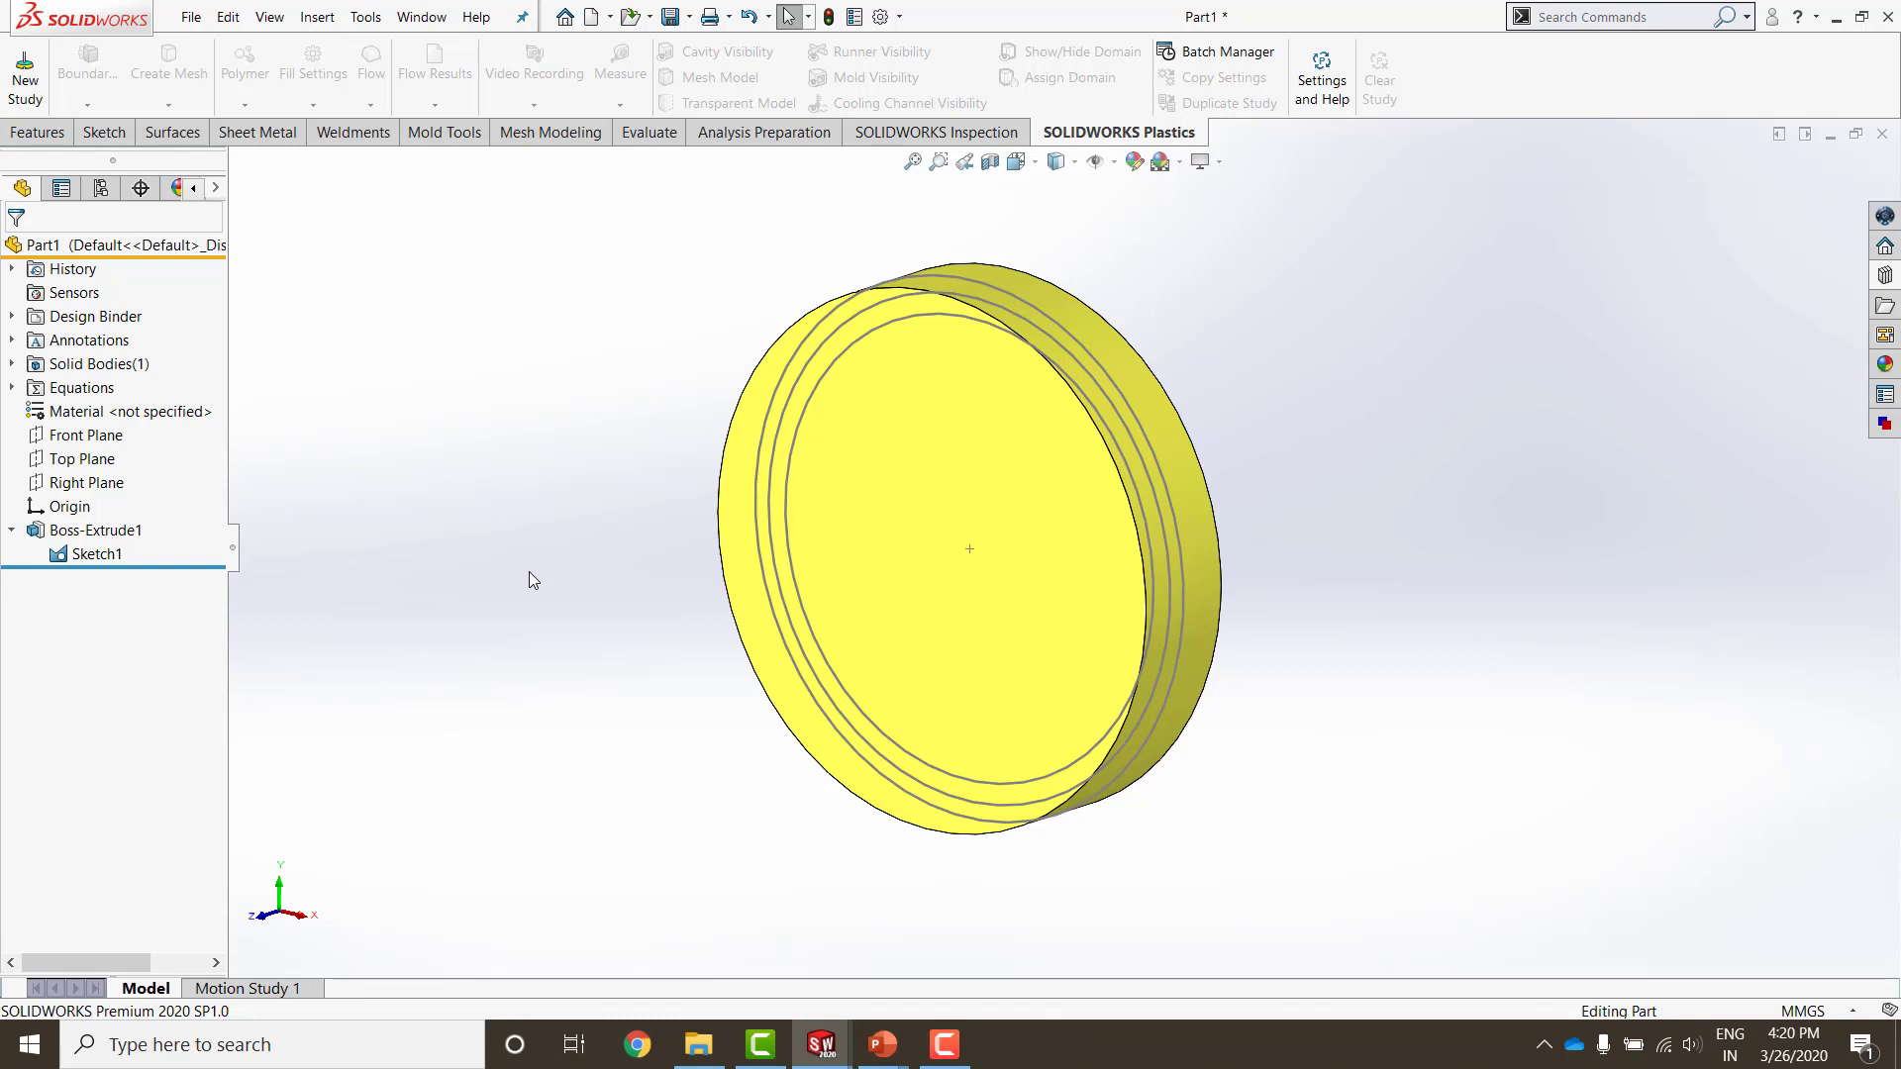
Step: Open a sketch on Front Plane and draw a vertical construction line from the origin to the outer circle's top
left_click(93, 437)
left_click(101, 413)
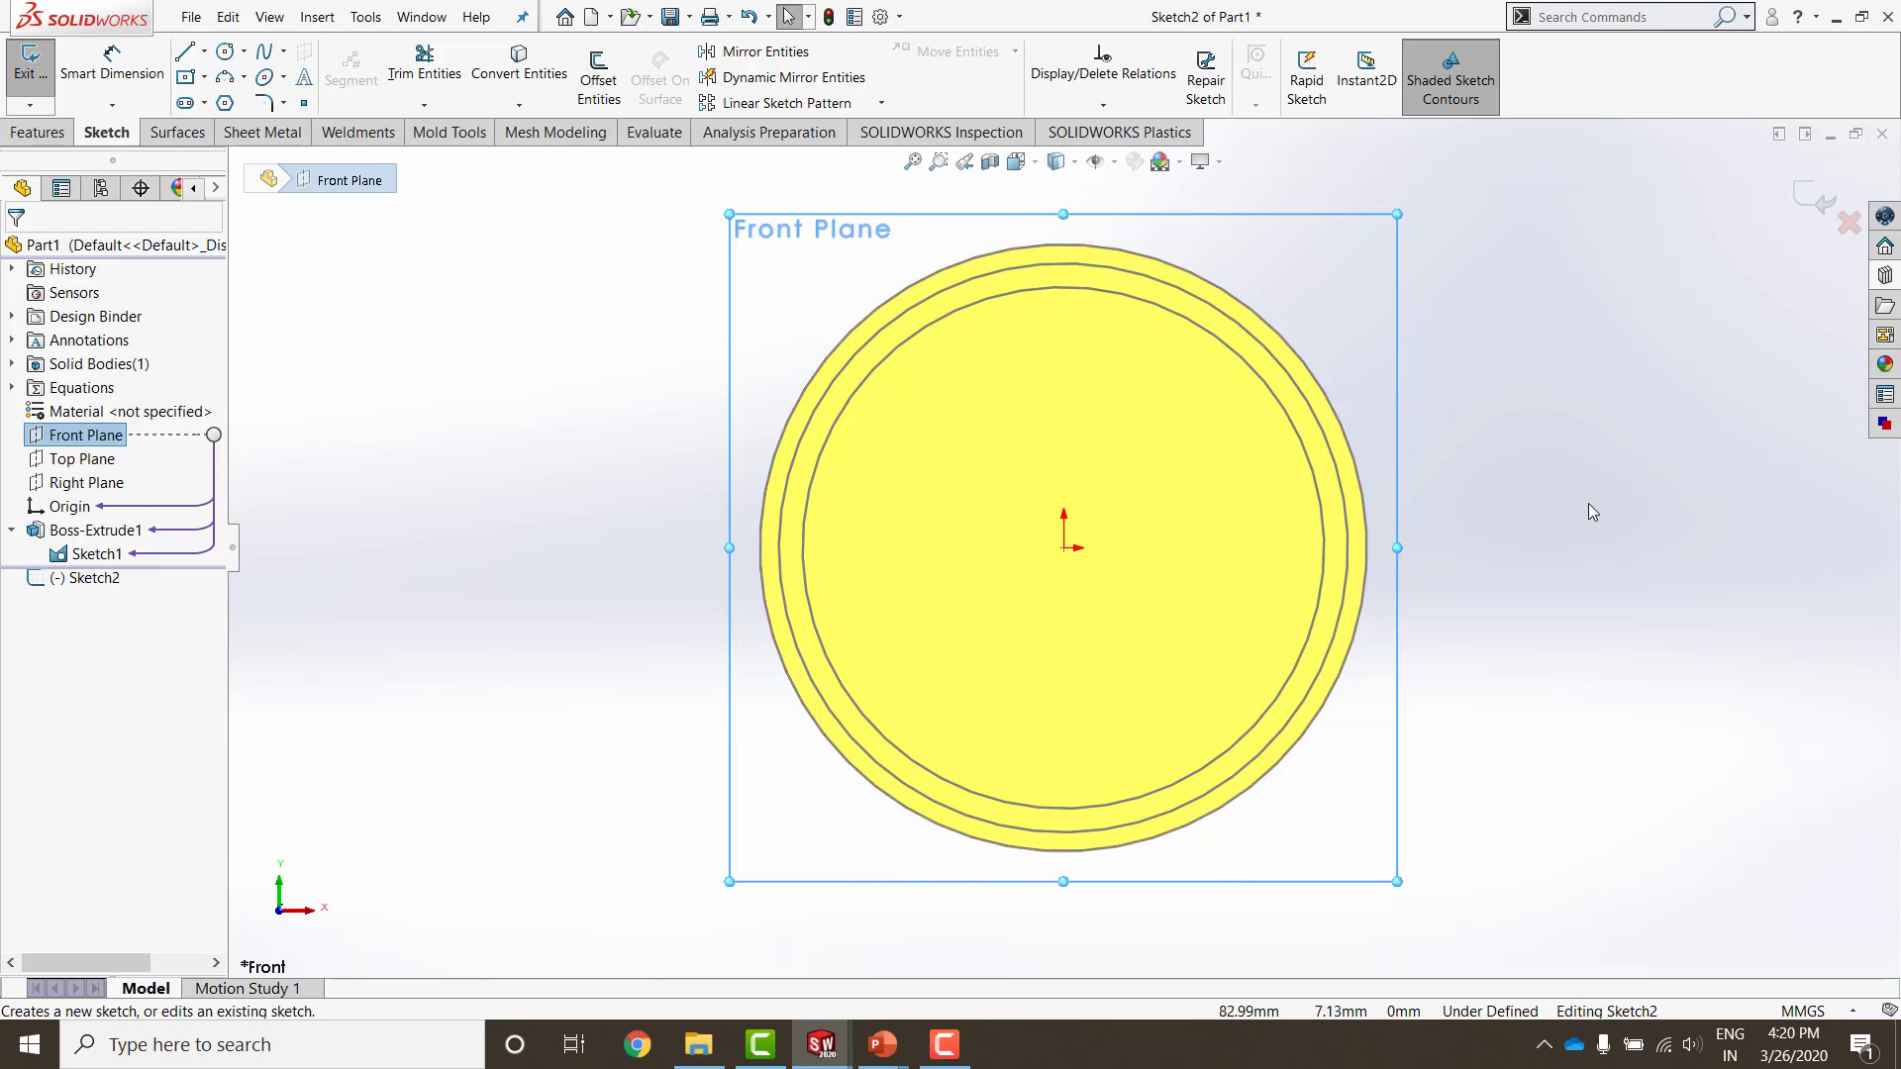
key("l")
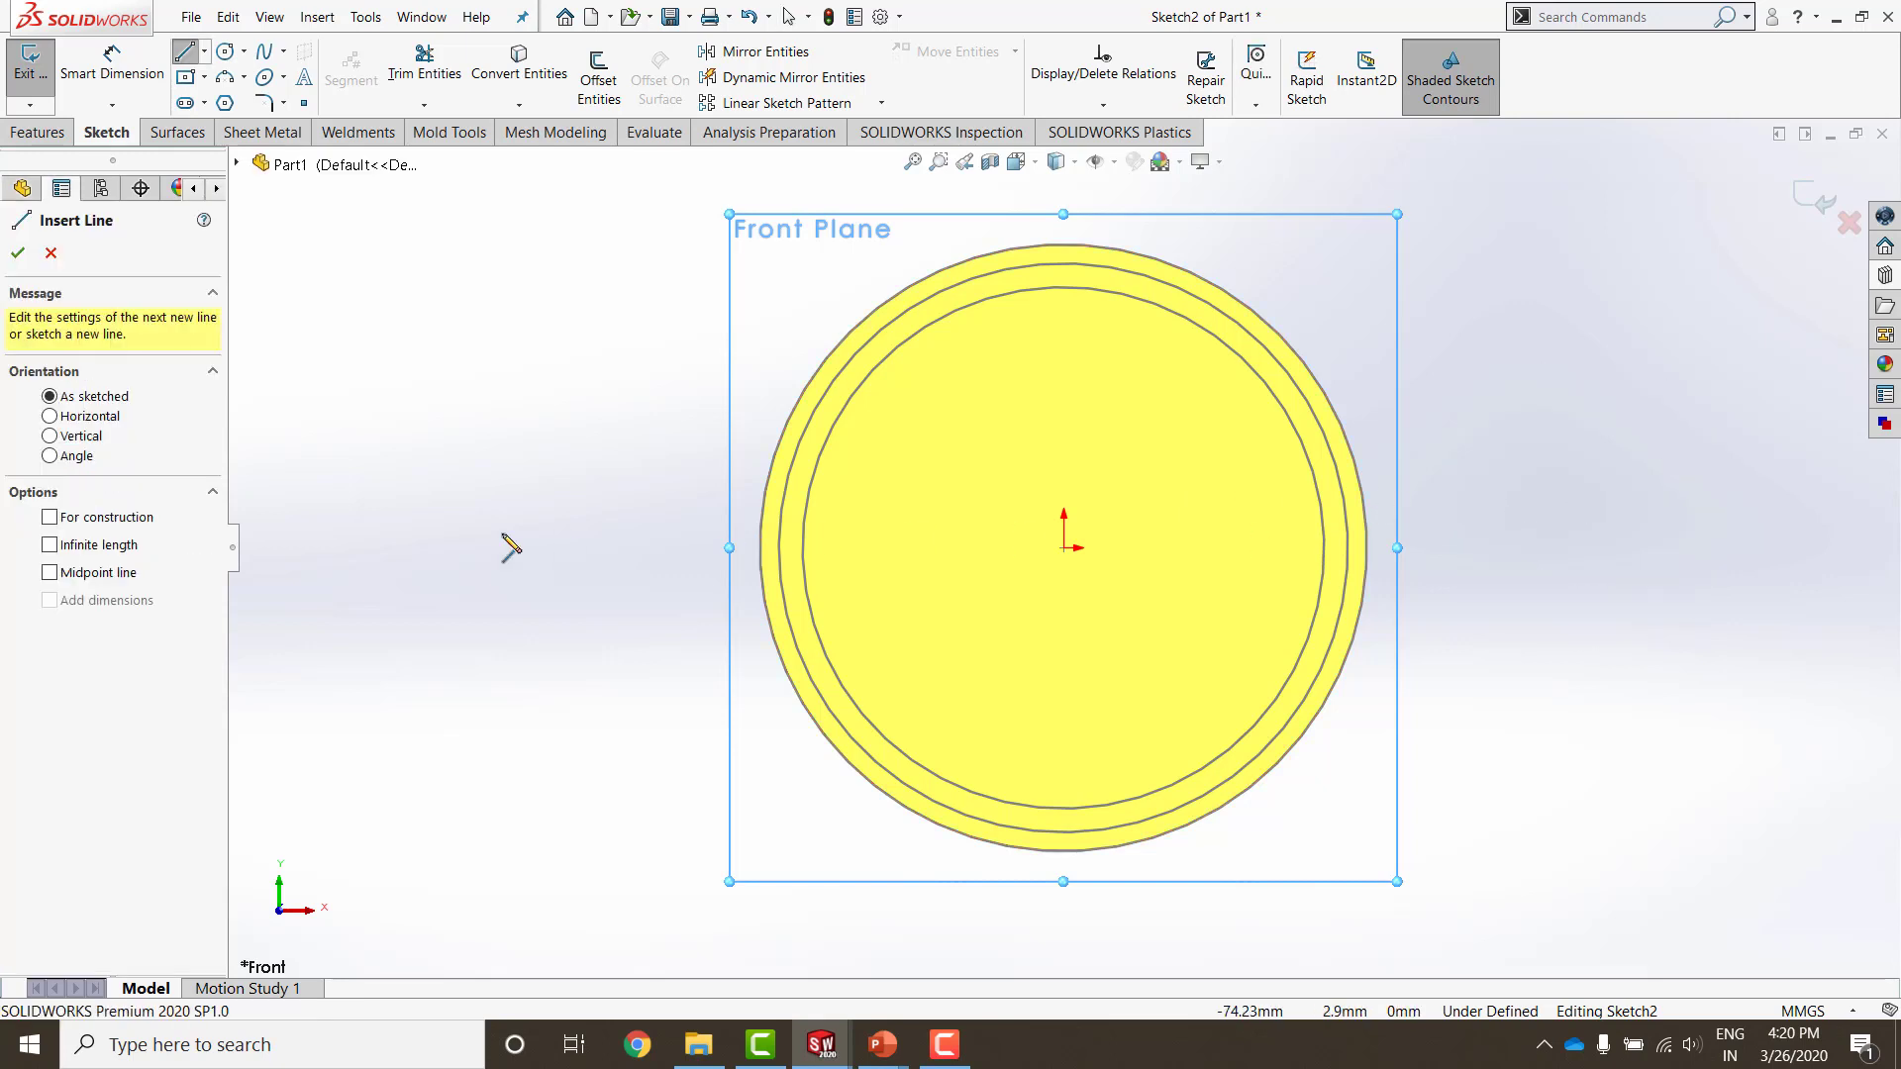
left_click(50, 517)
left_click(1063, 548)
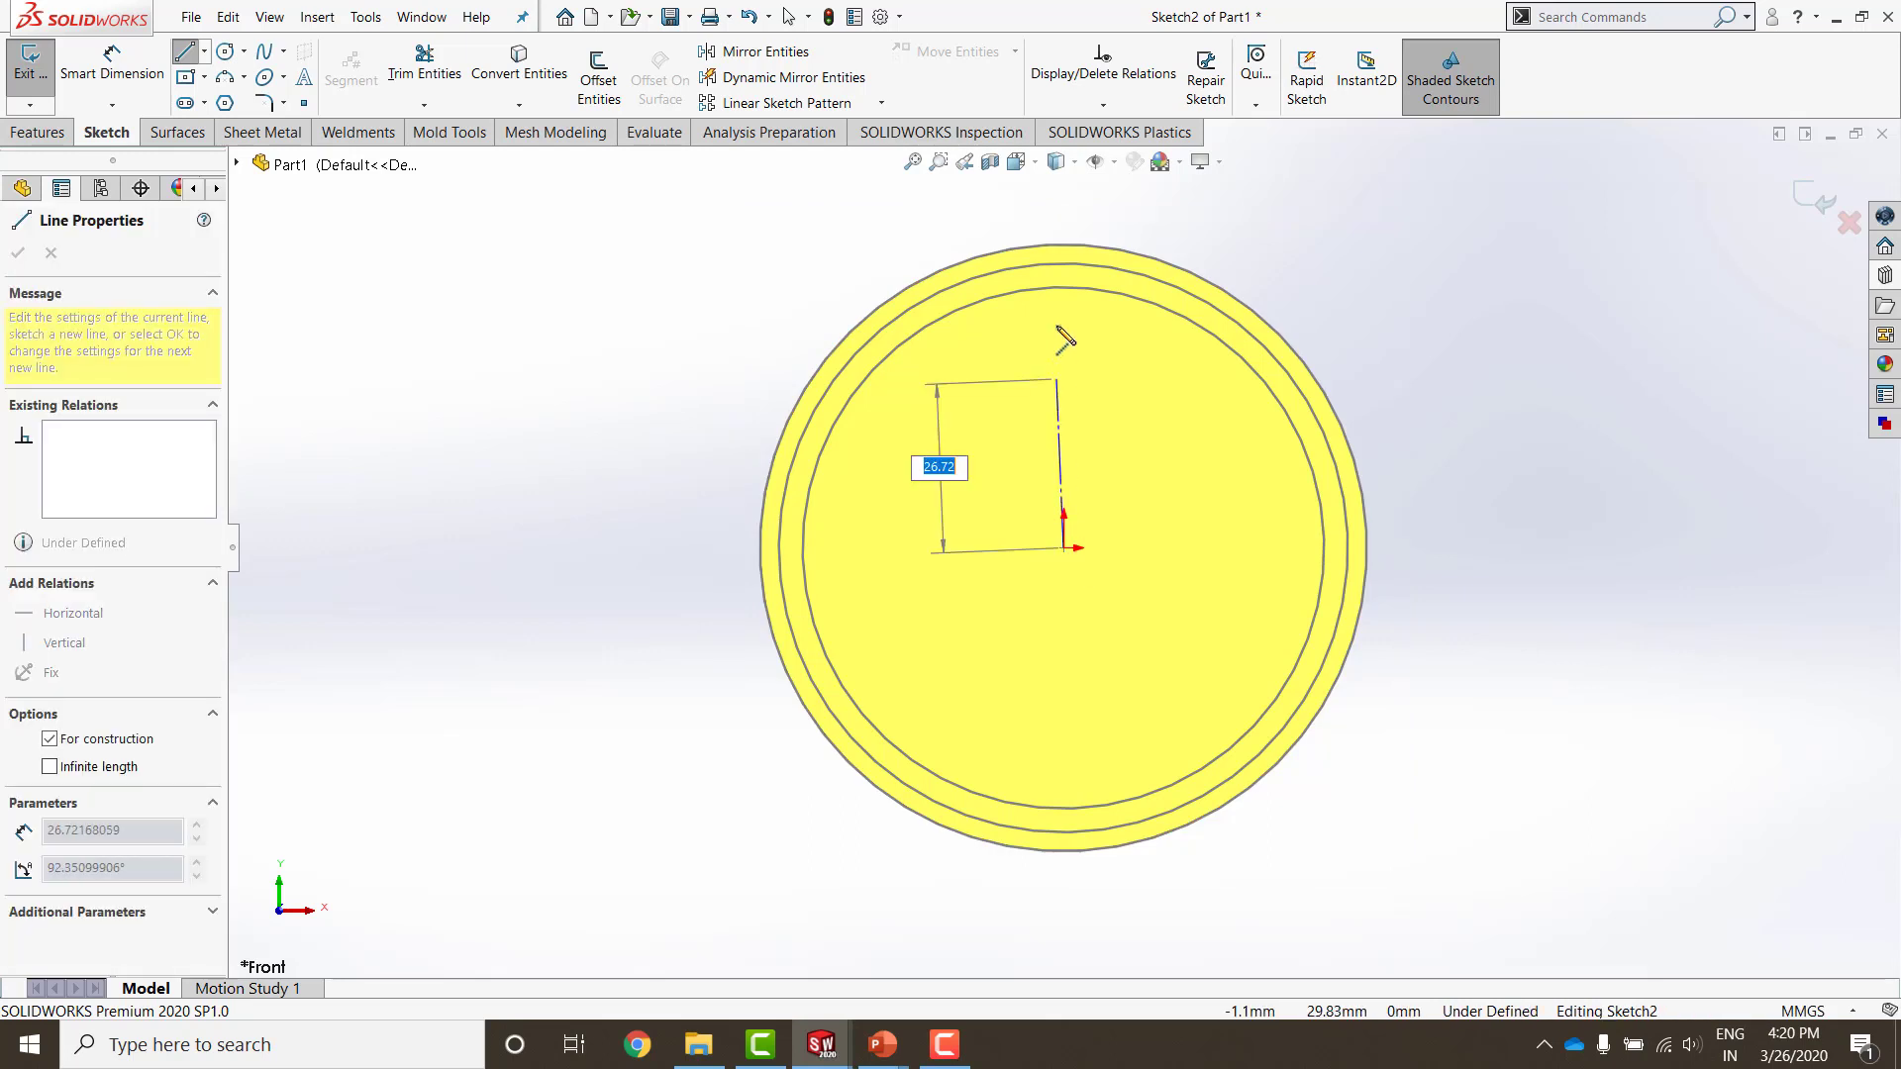
left_click(1064, 246)
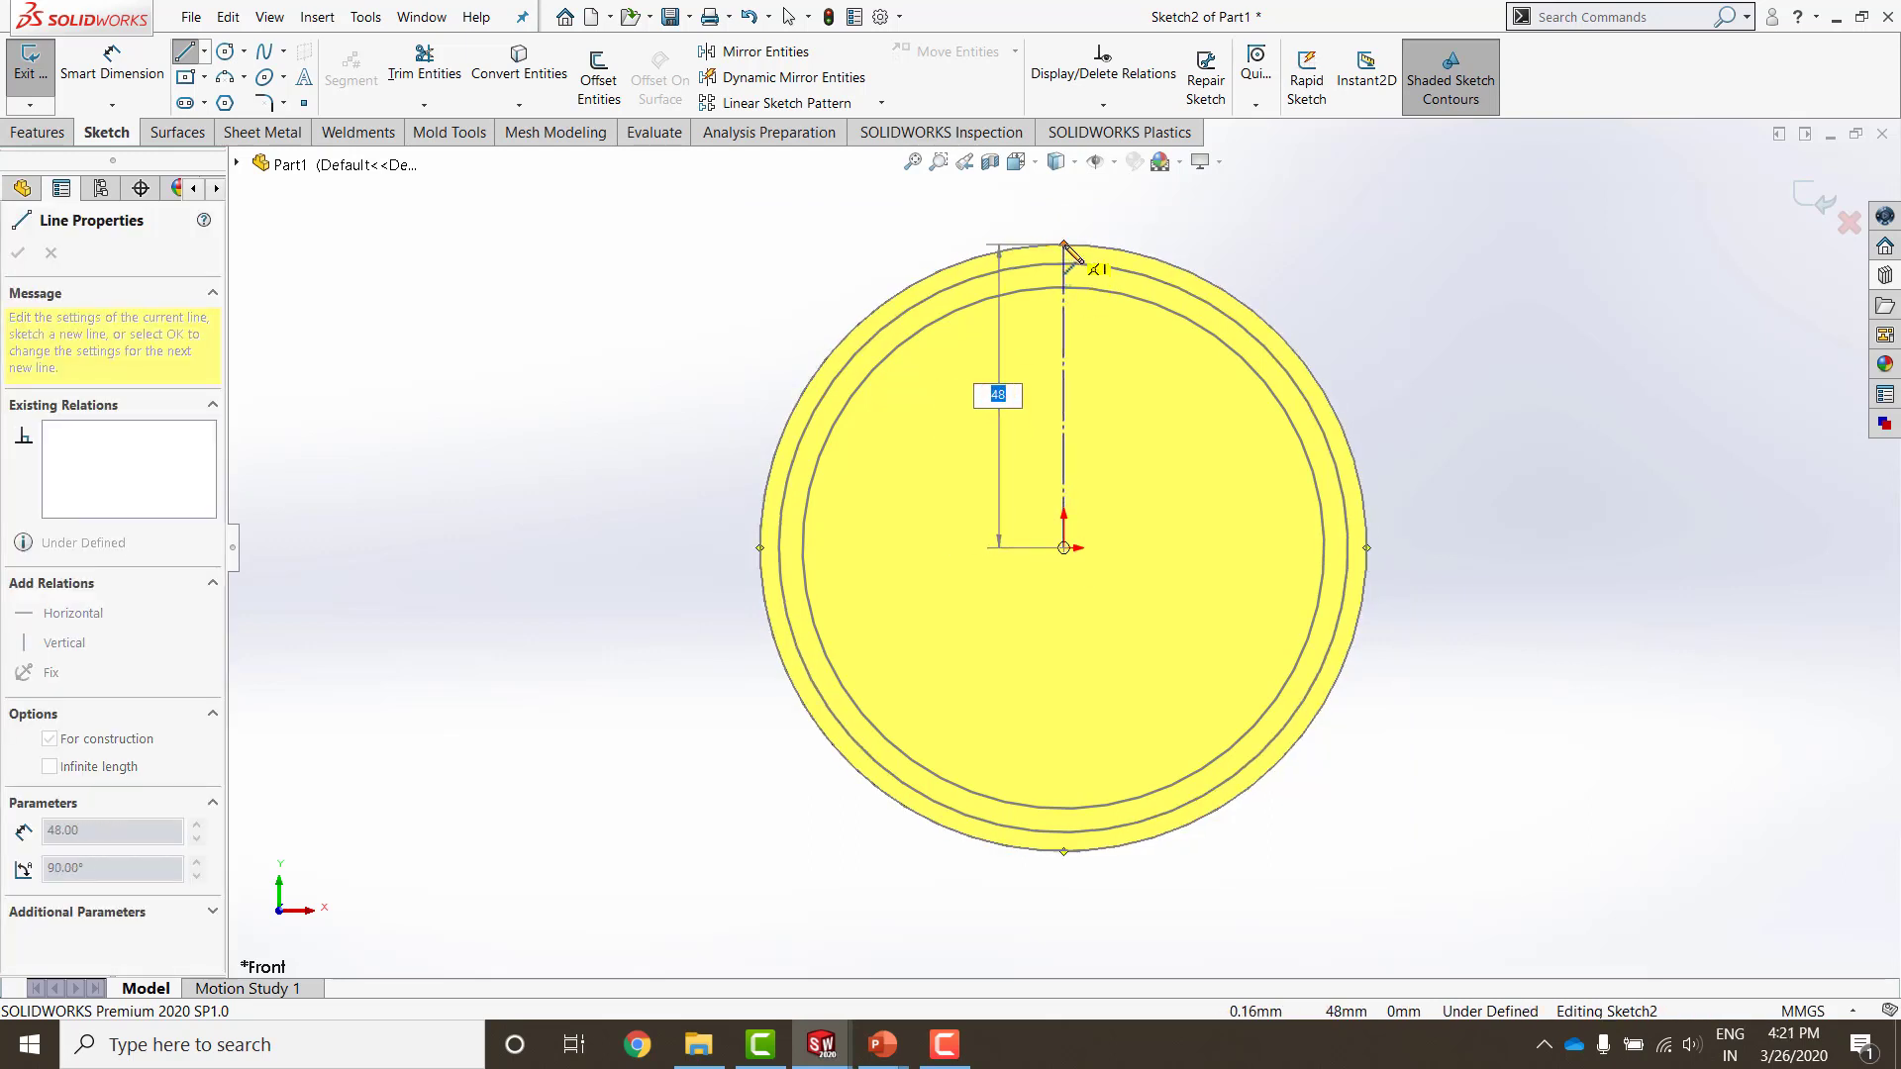
left_click(1064, 245)
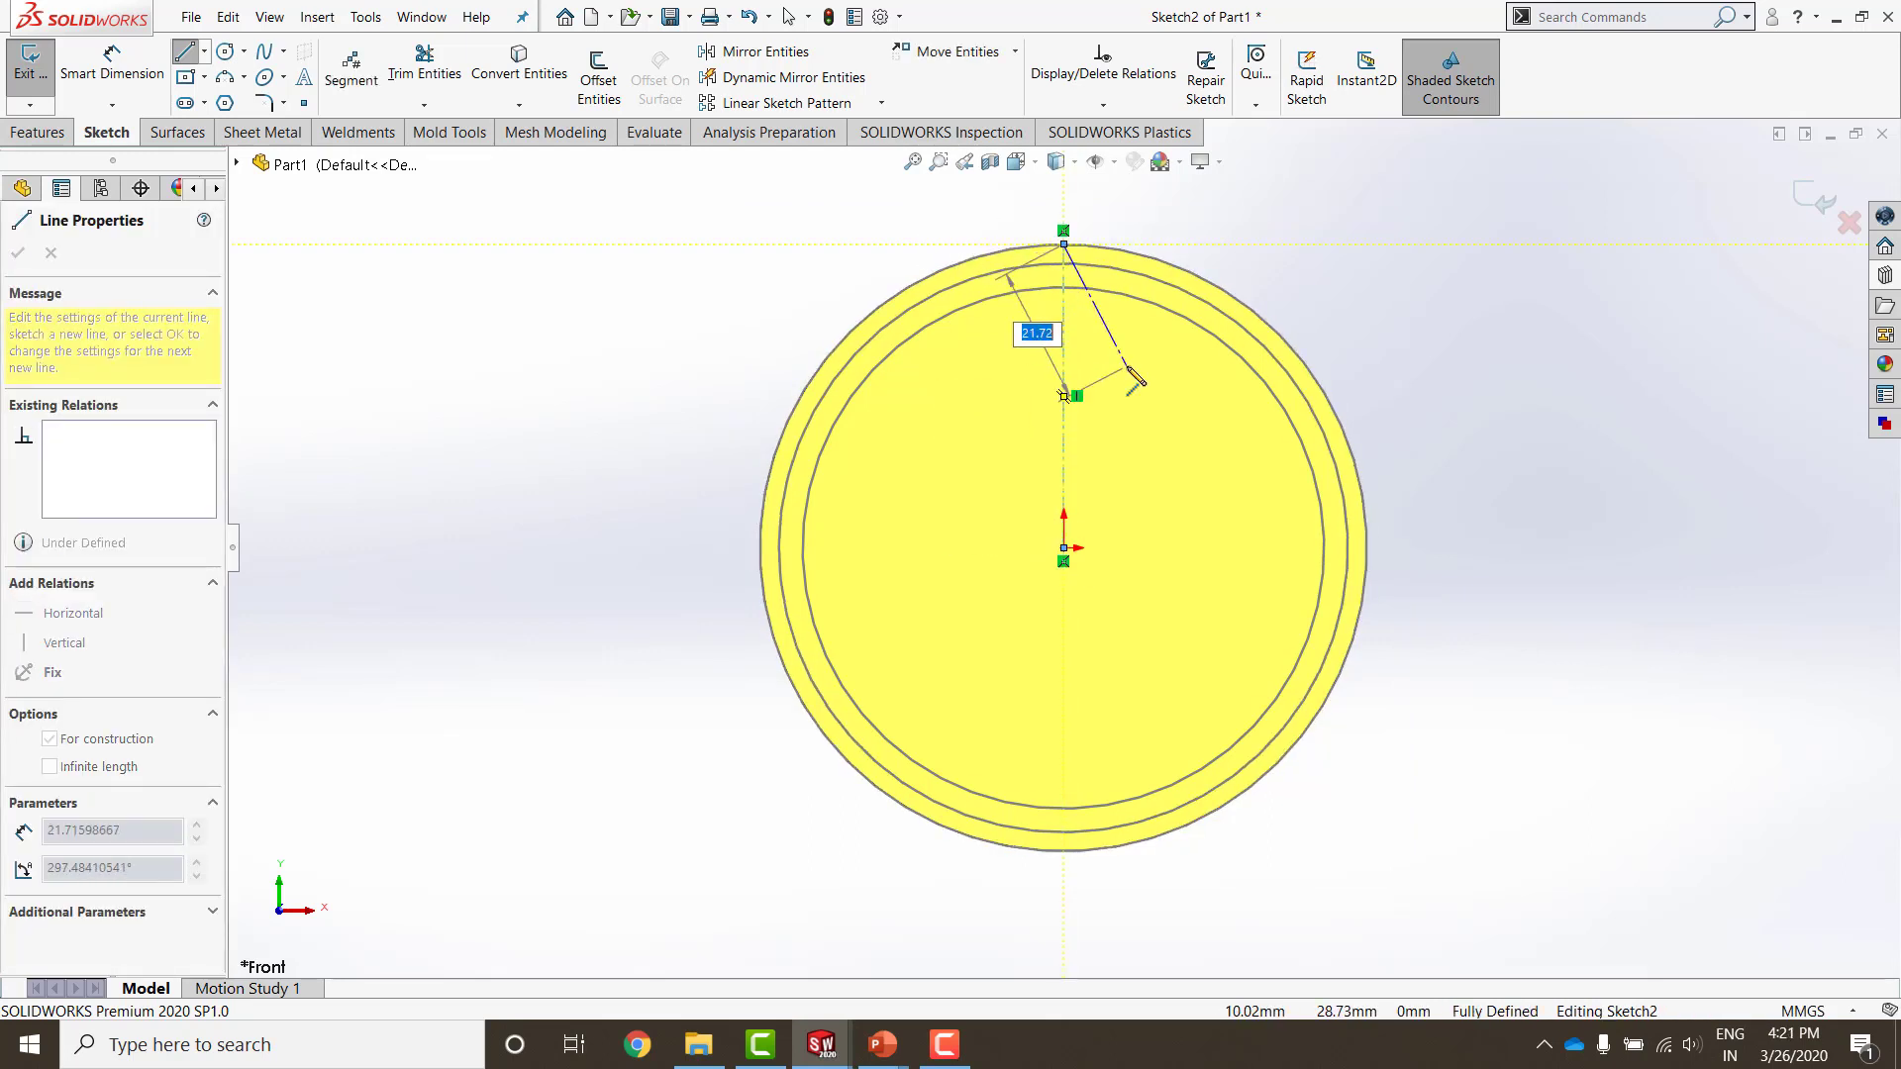
key("Escape")
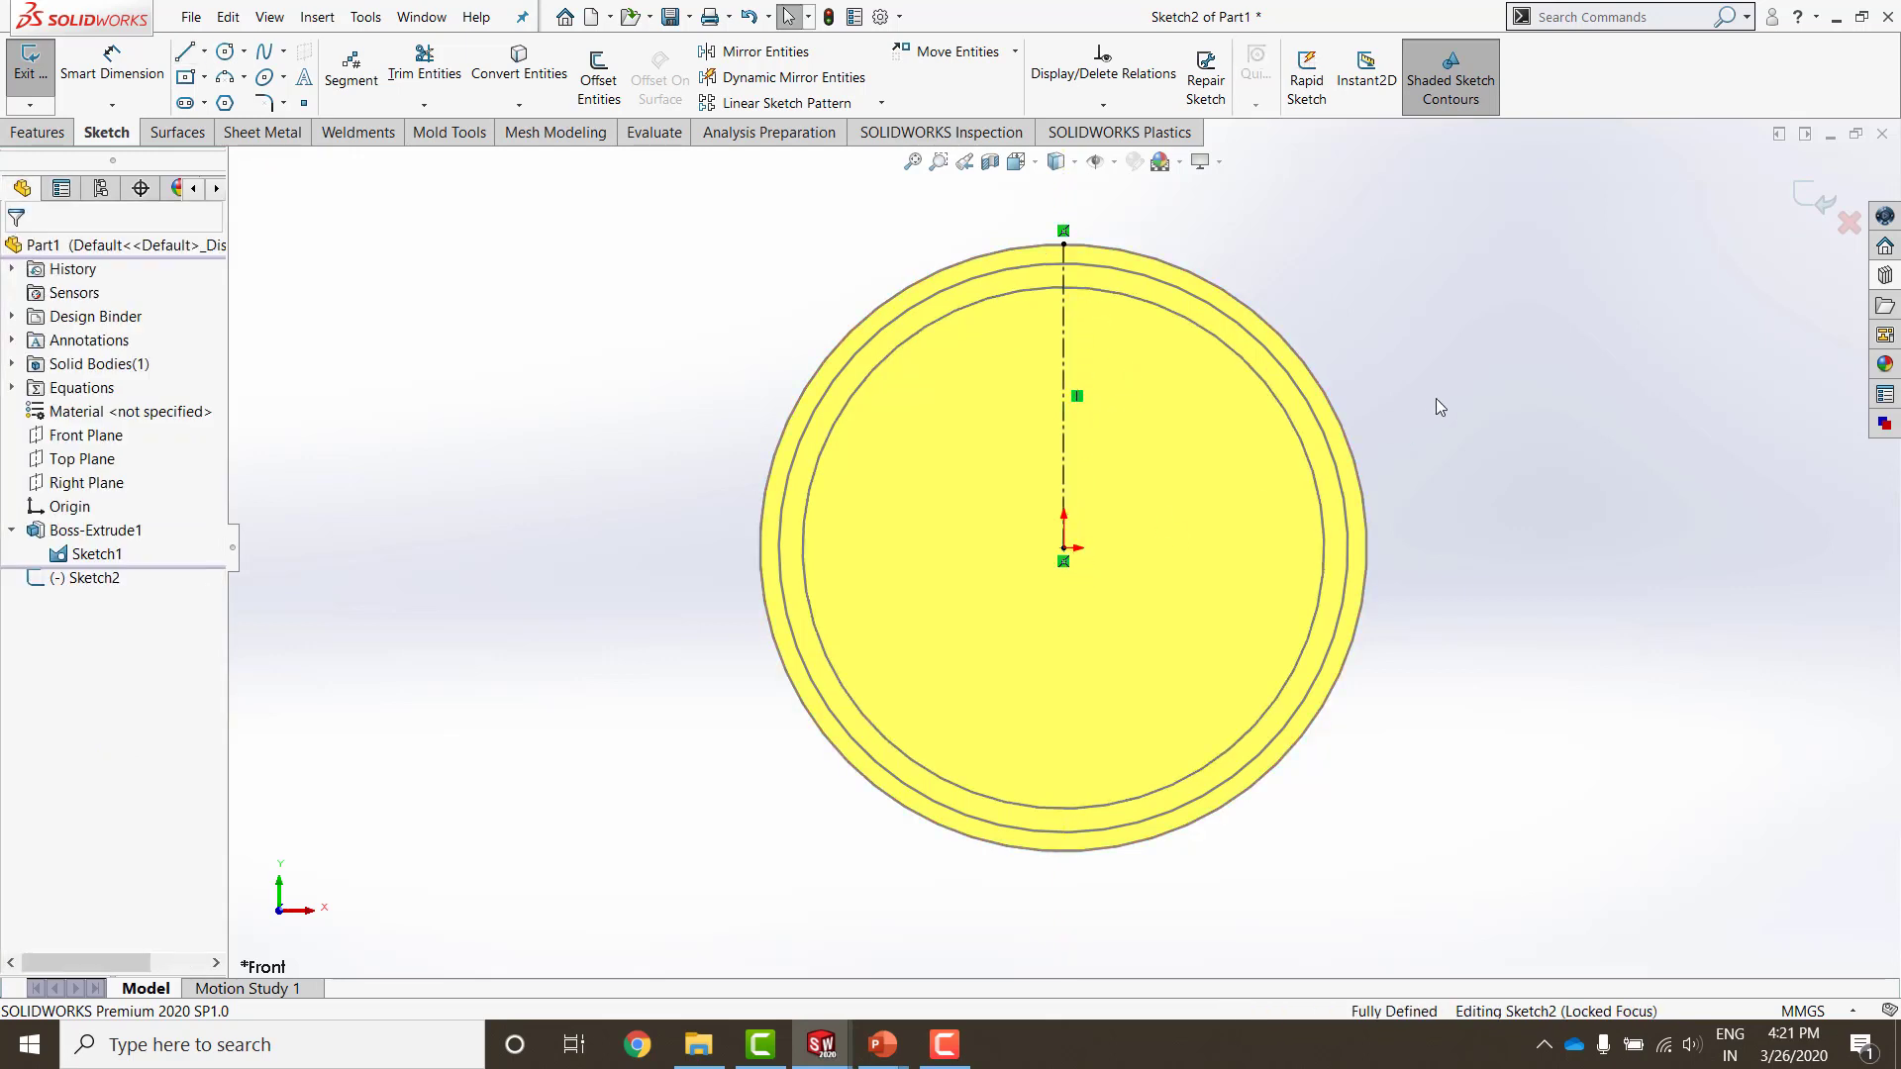
scroll(1096, 255, "down", 2)
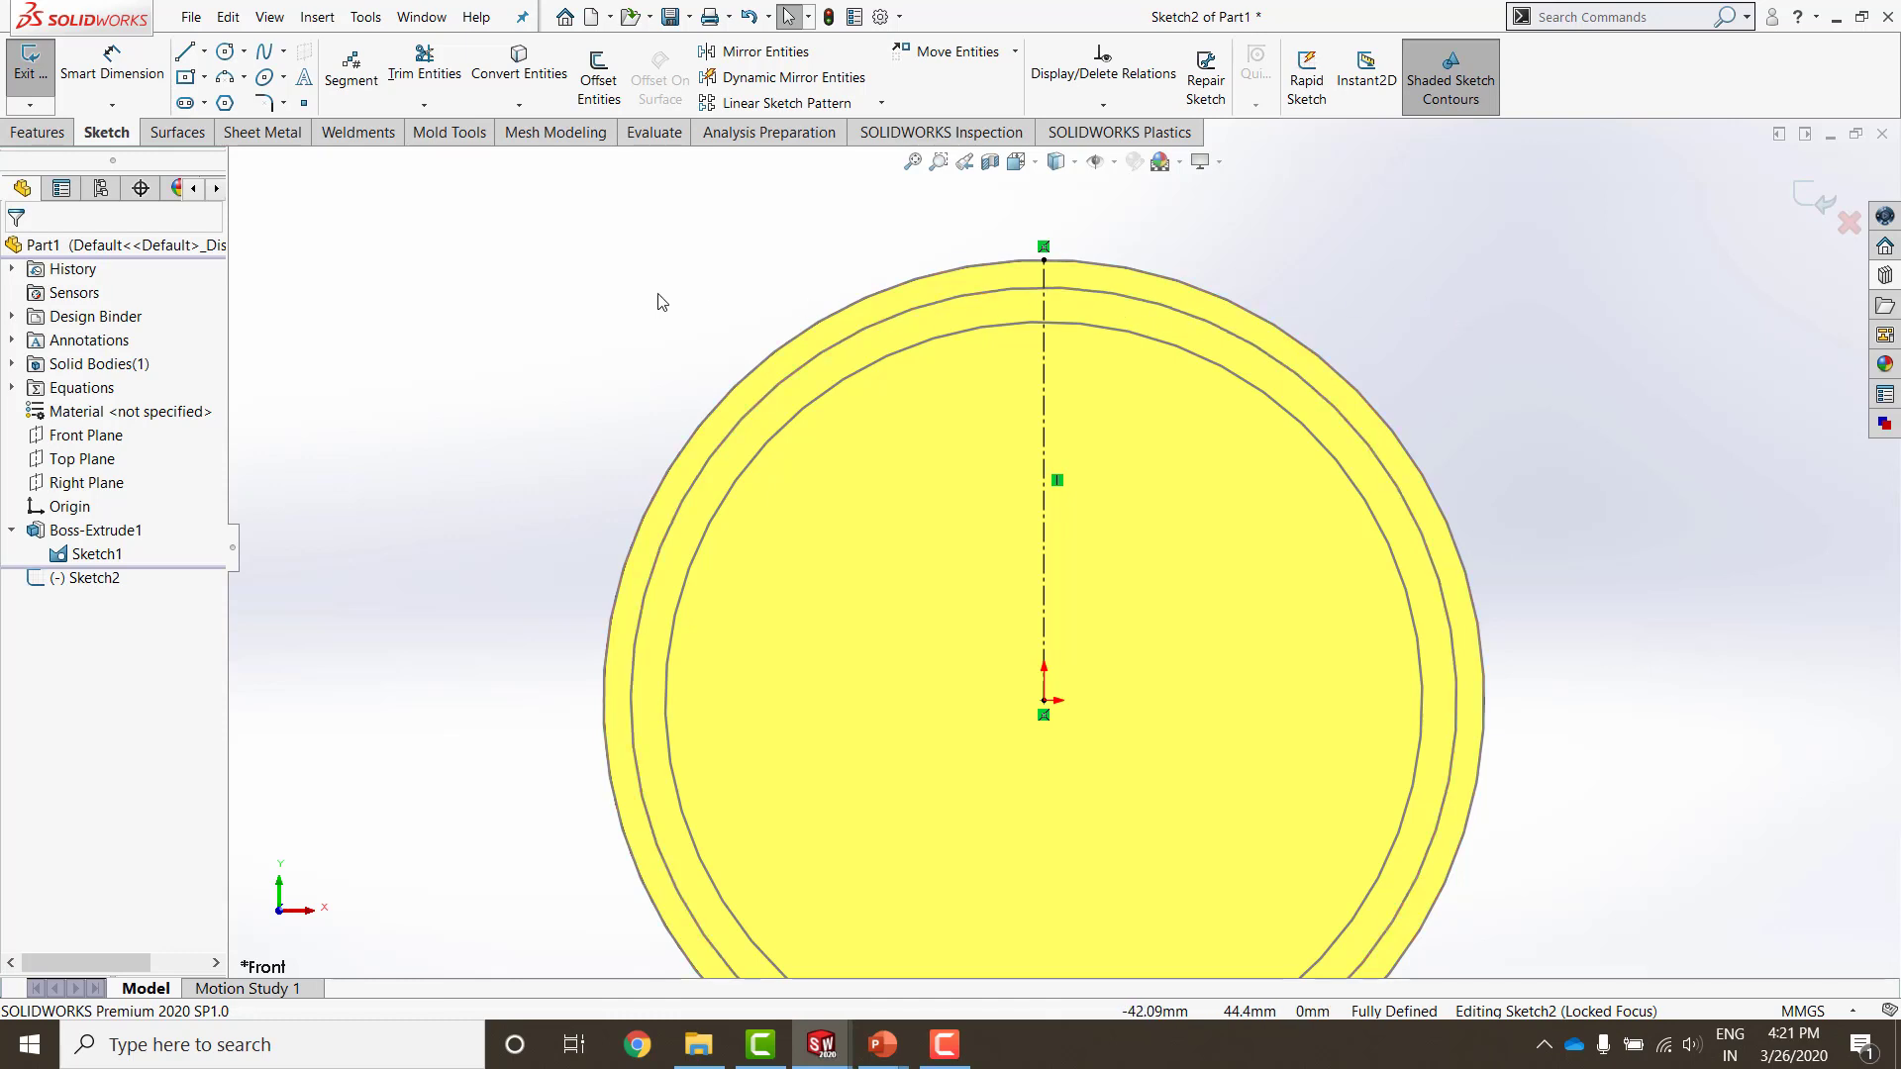
key("s")
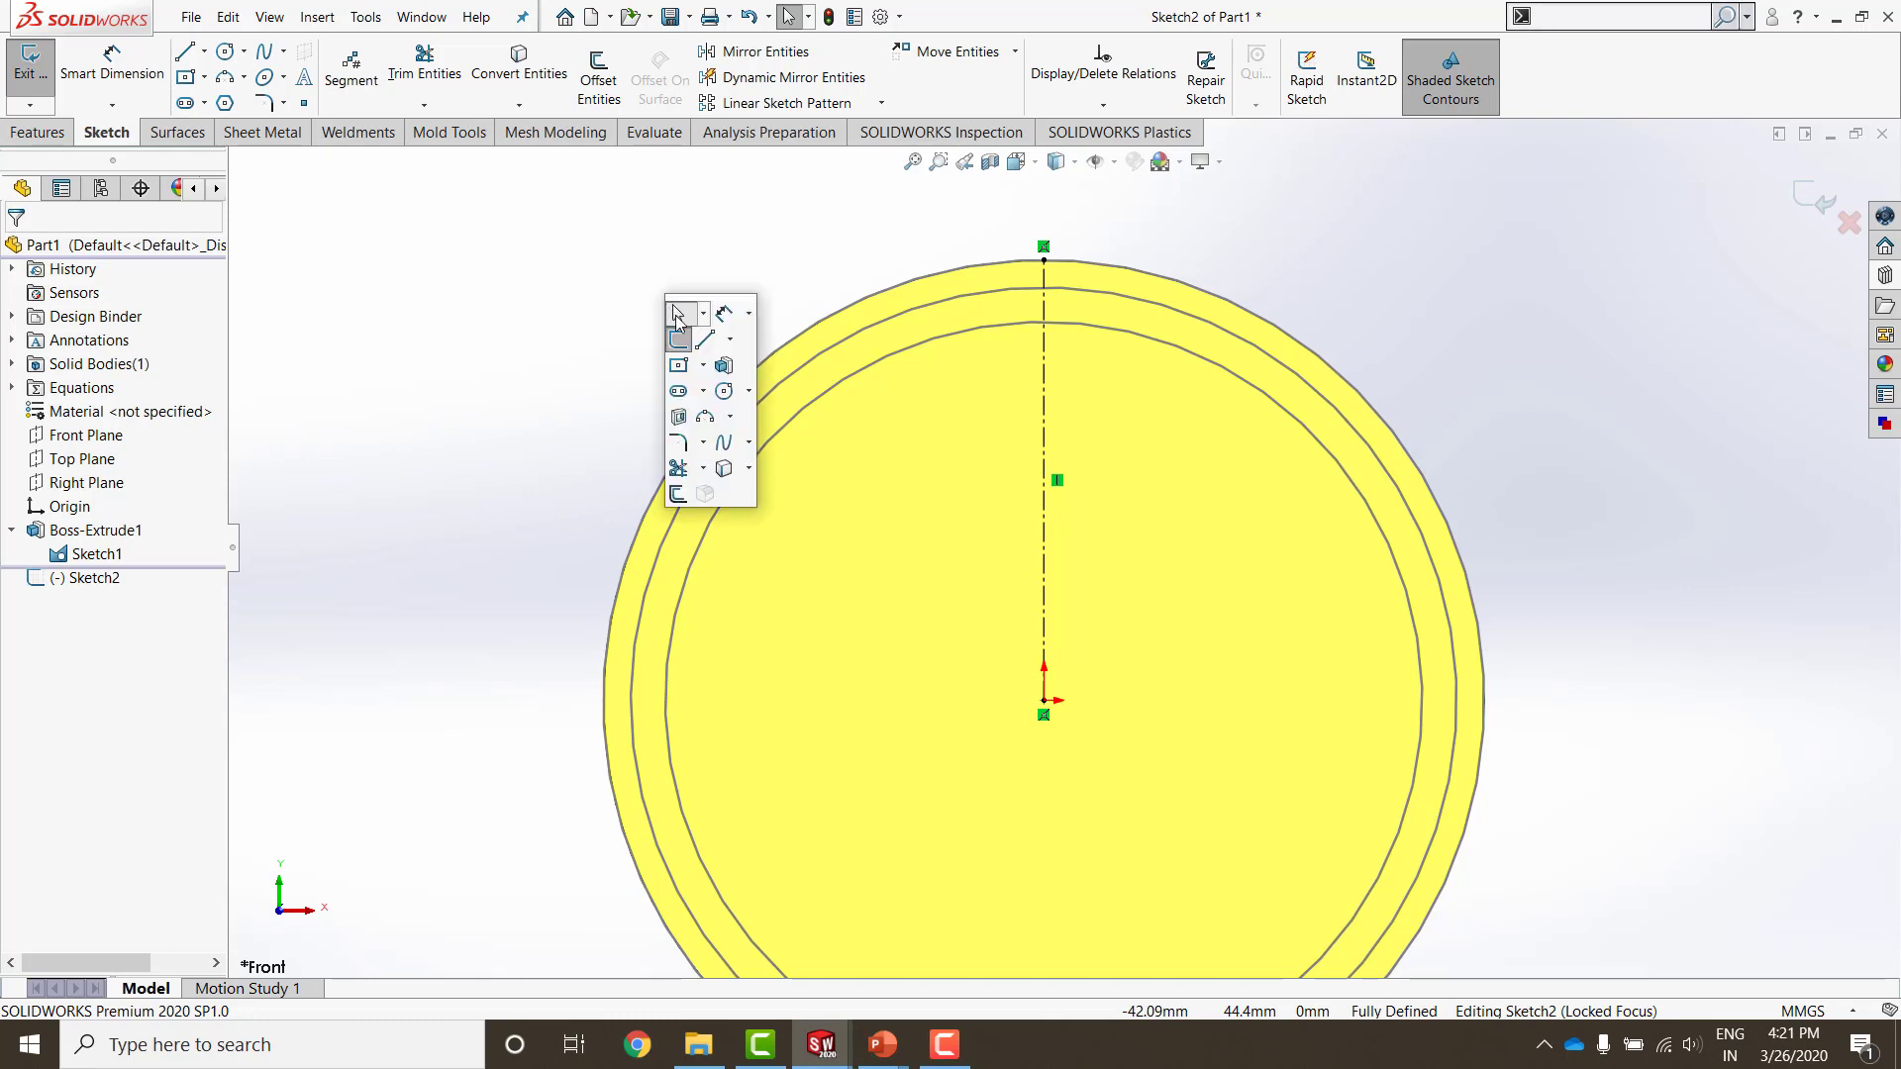
Step: Draw a three-point flank arc, about R8.06, left of the centerline and select it with the centerline
left_click(734, 422)
left_click(747, 495)
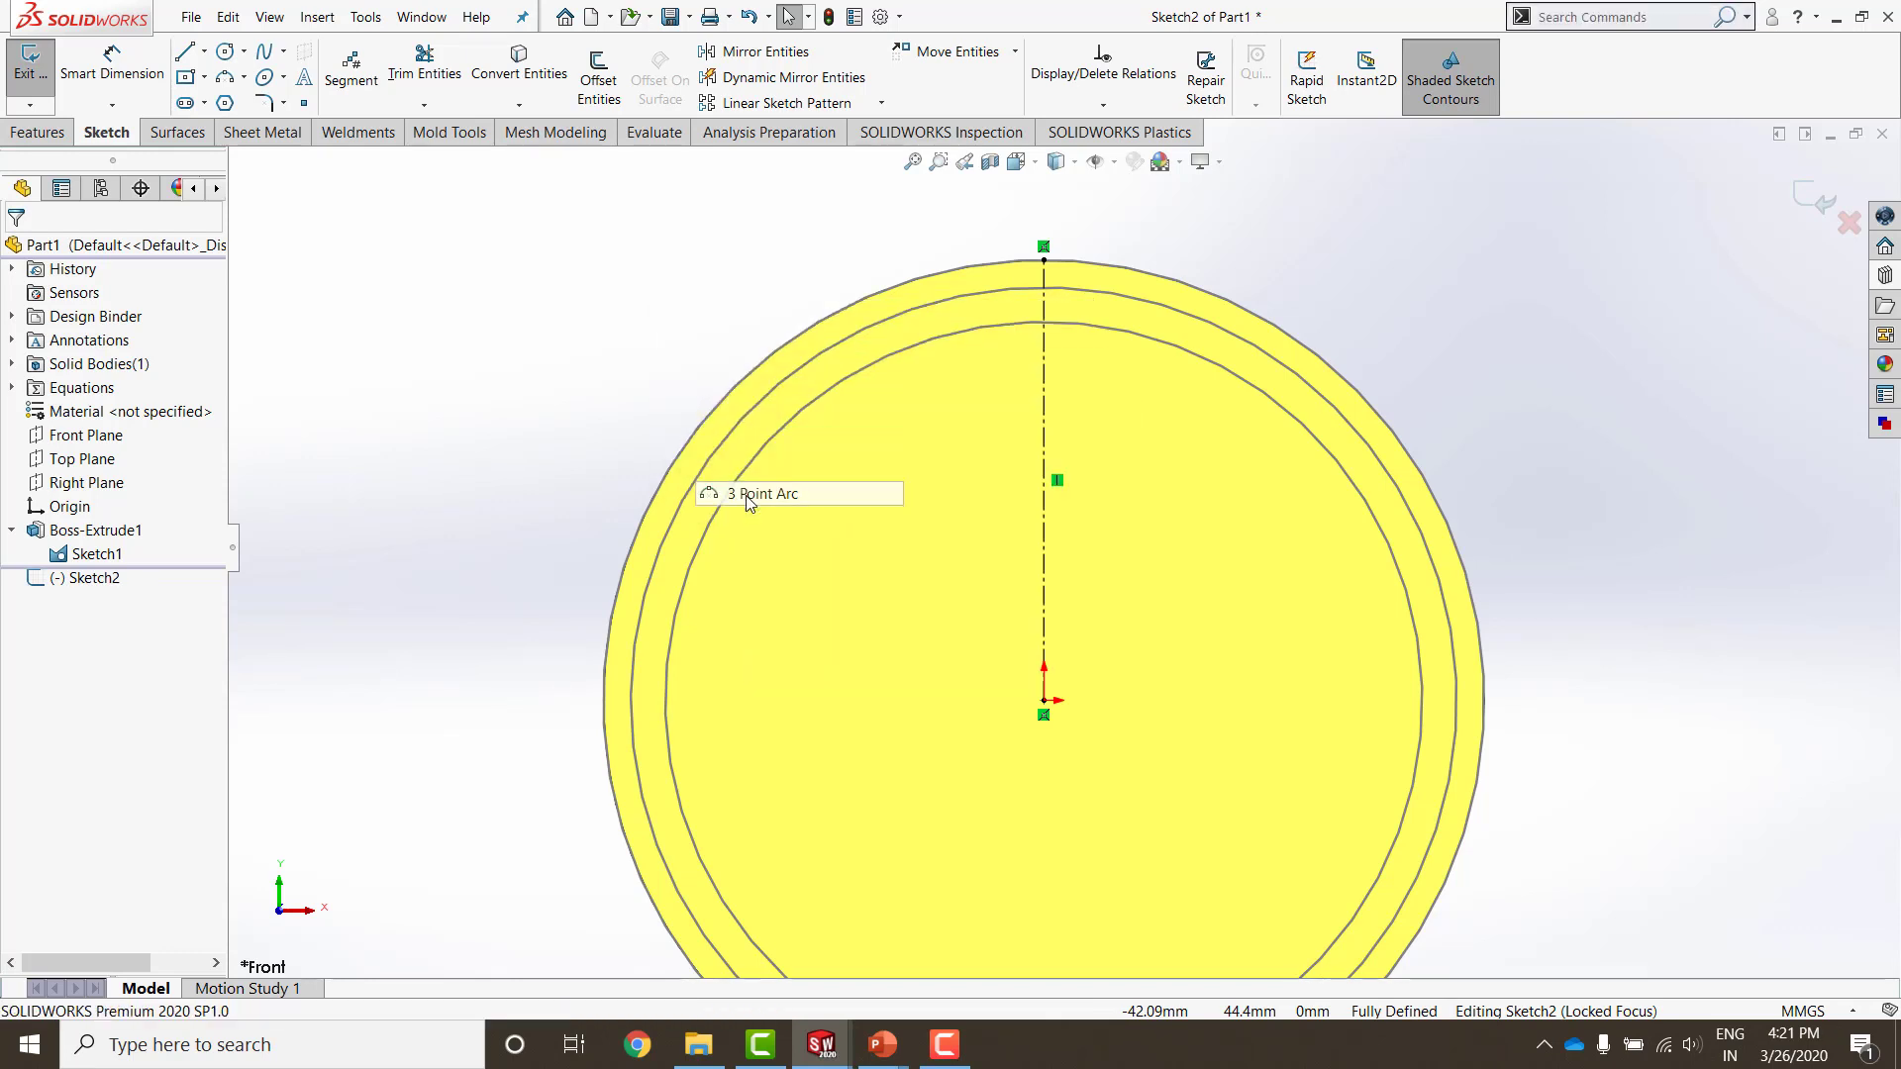
left_click(948, 217)
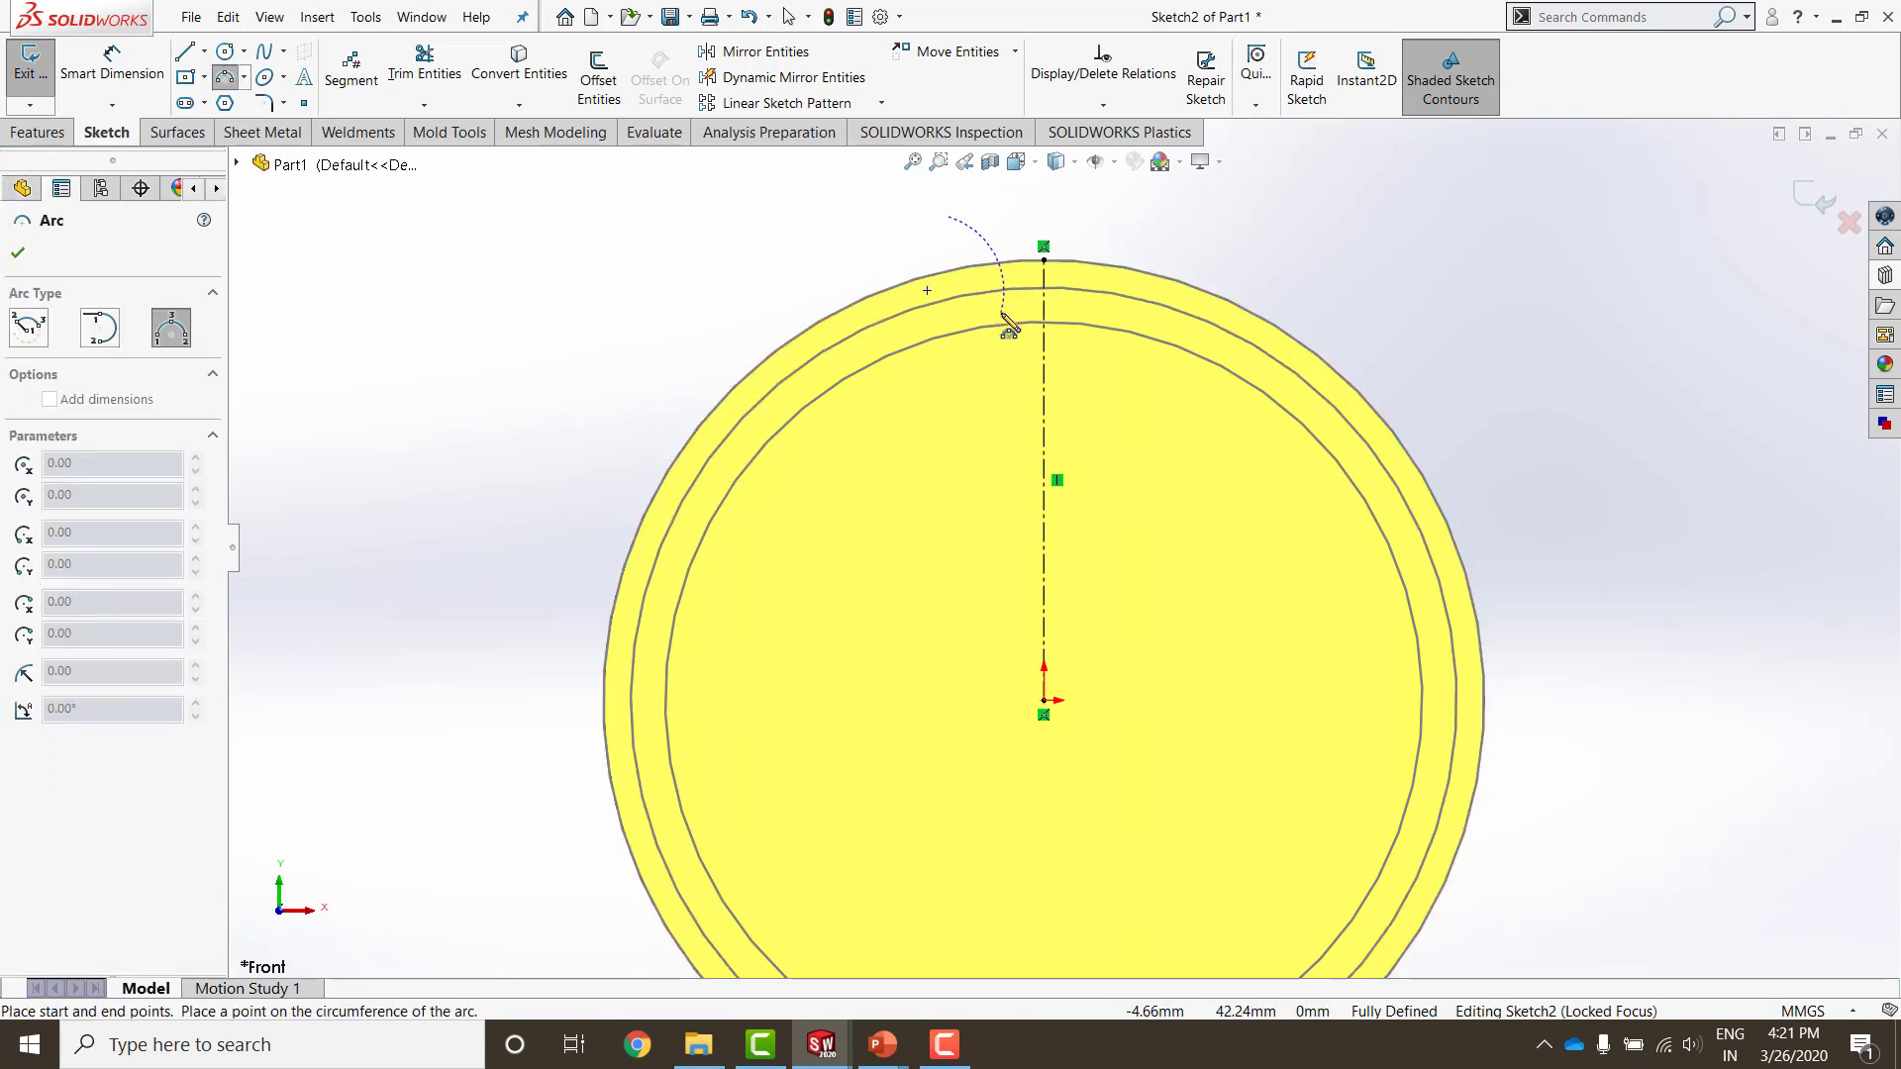
left_click(1001, 312)
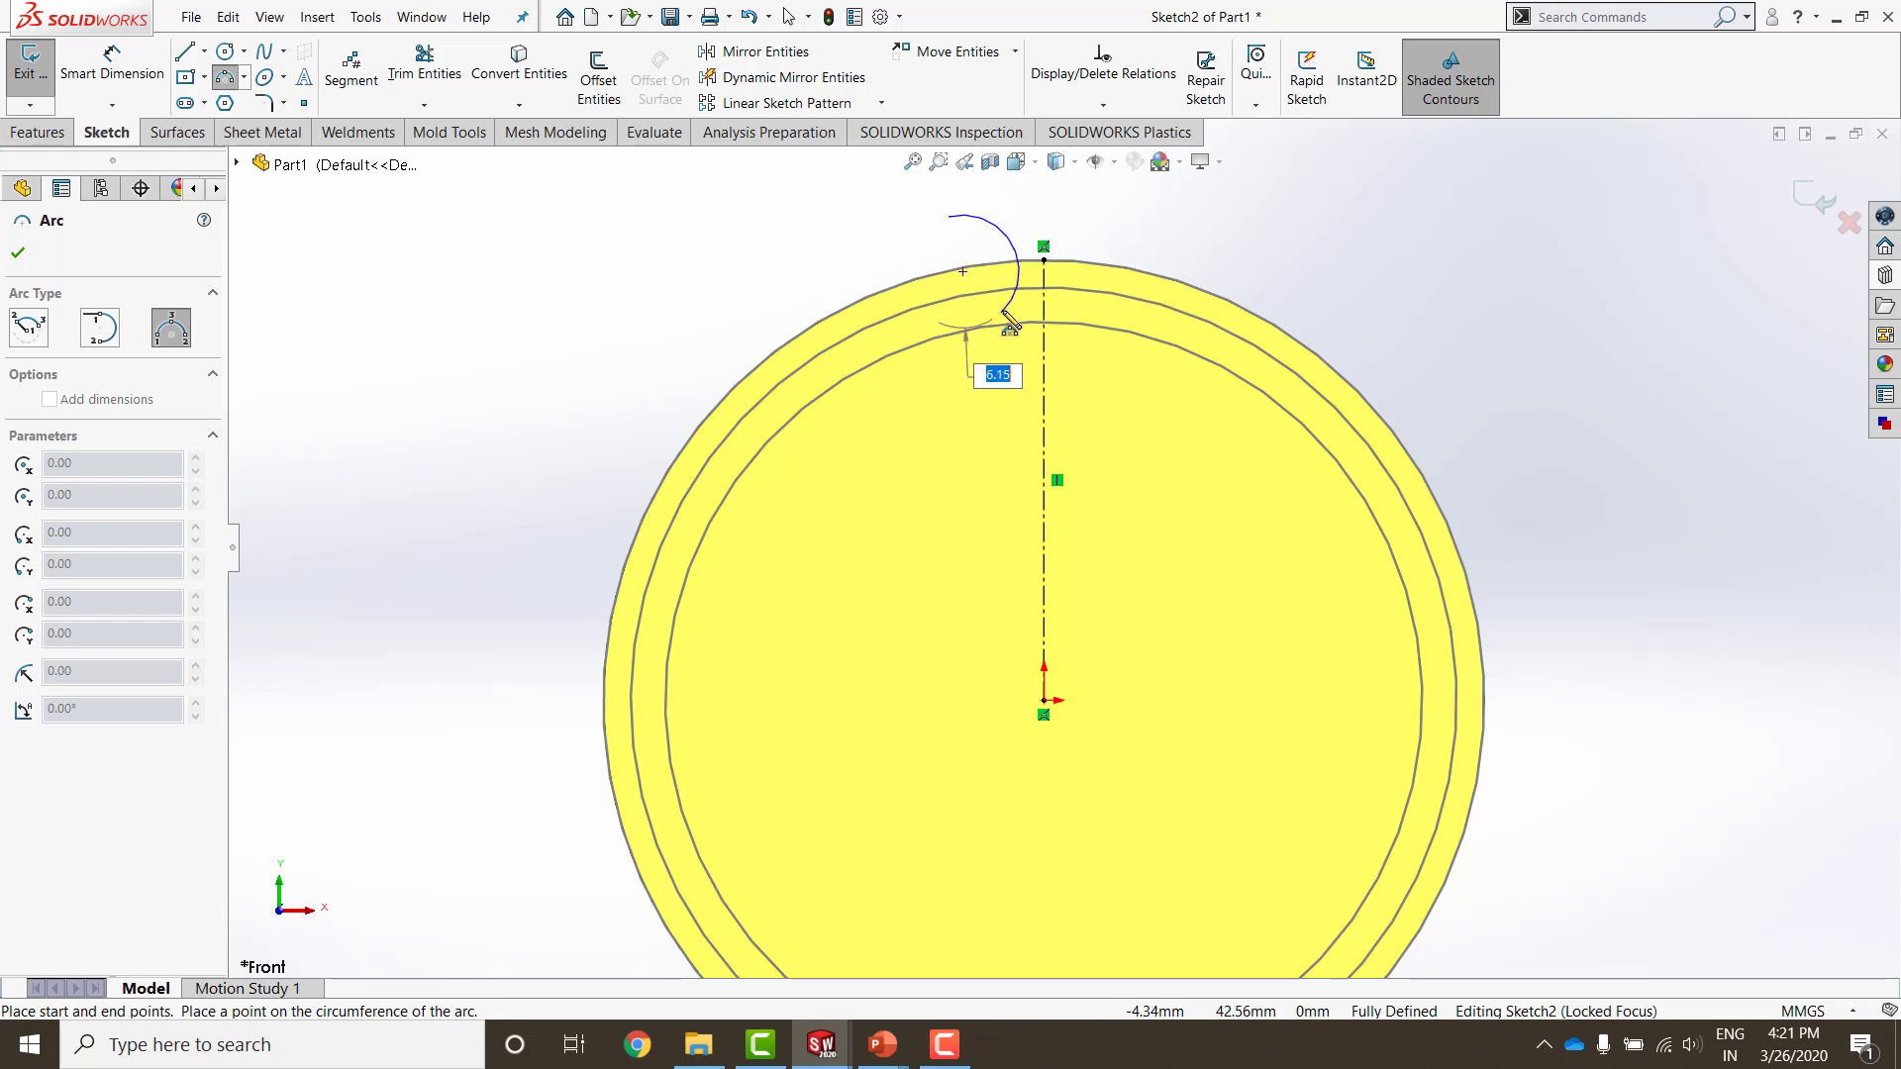
left_click(1008, 279)
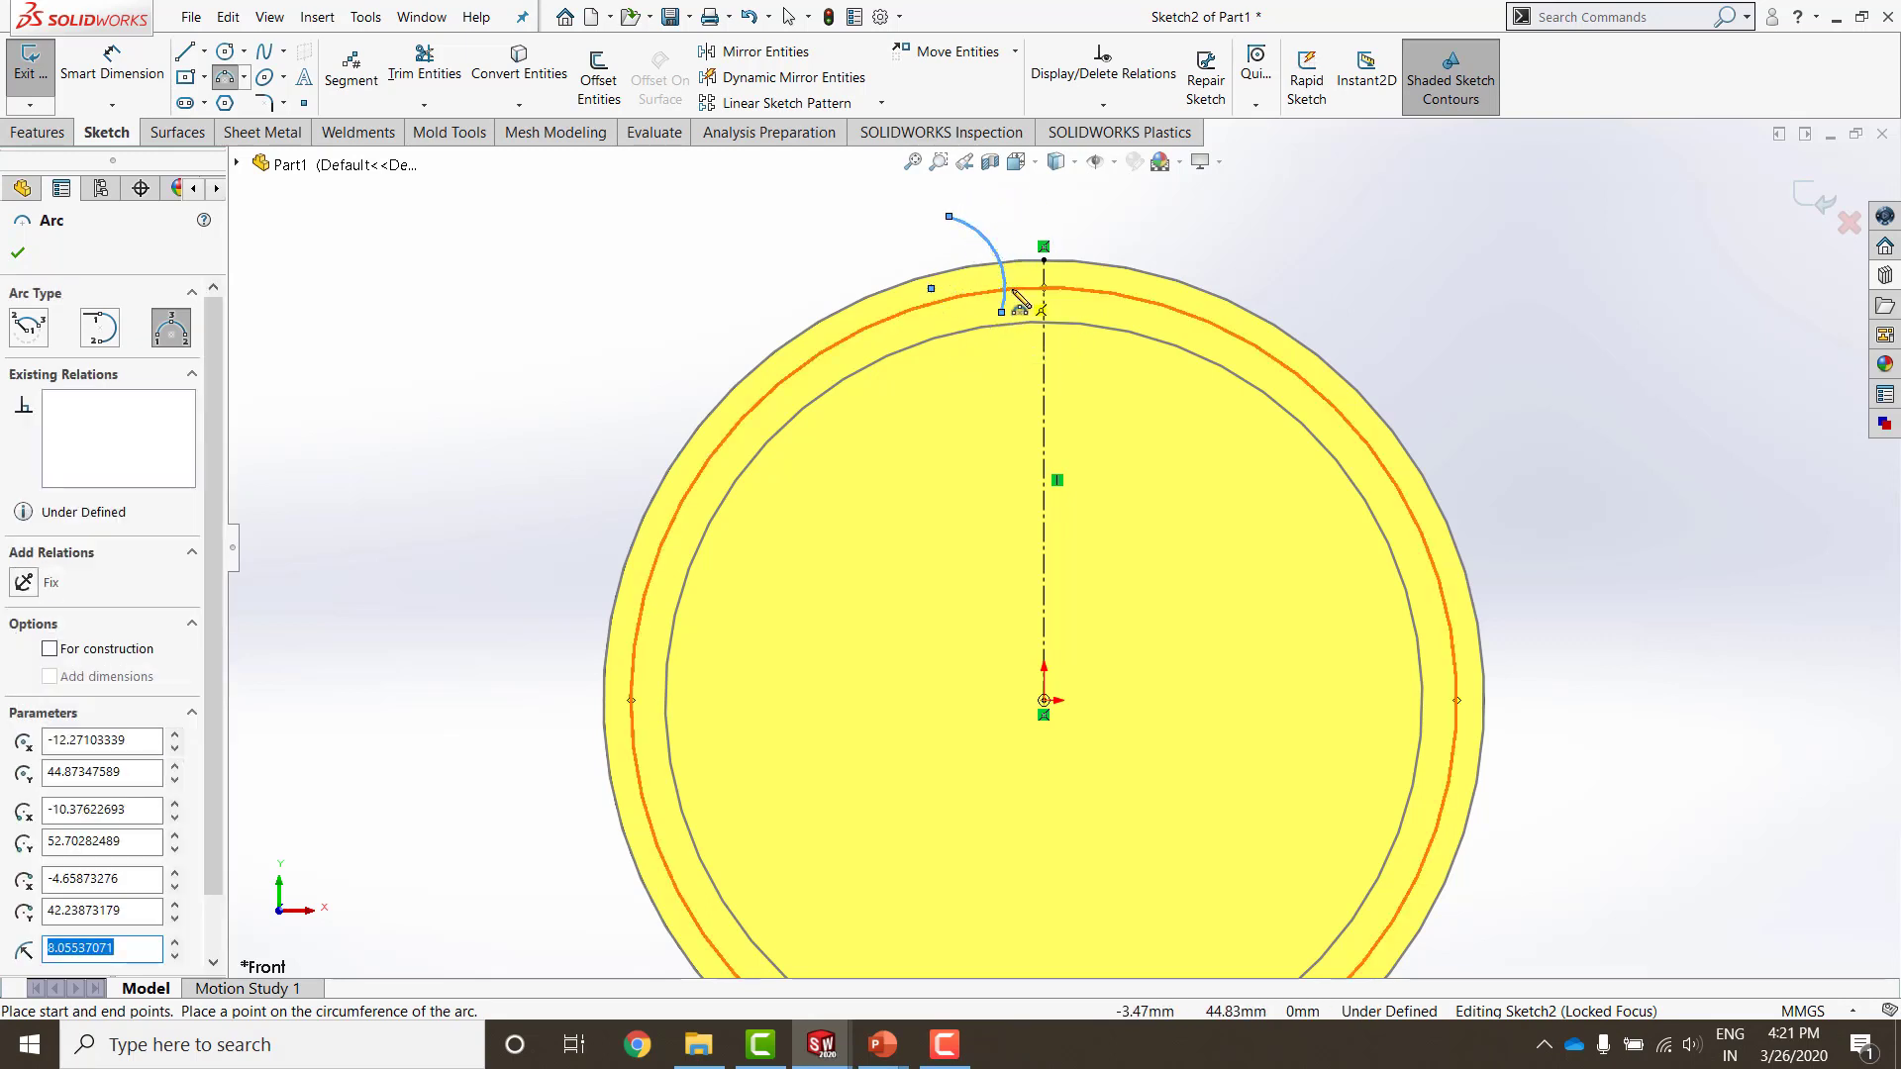
key("Escape")
scroll(1008, 337, "down", 3)
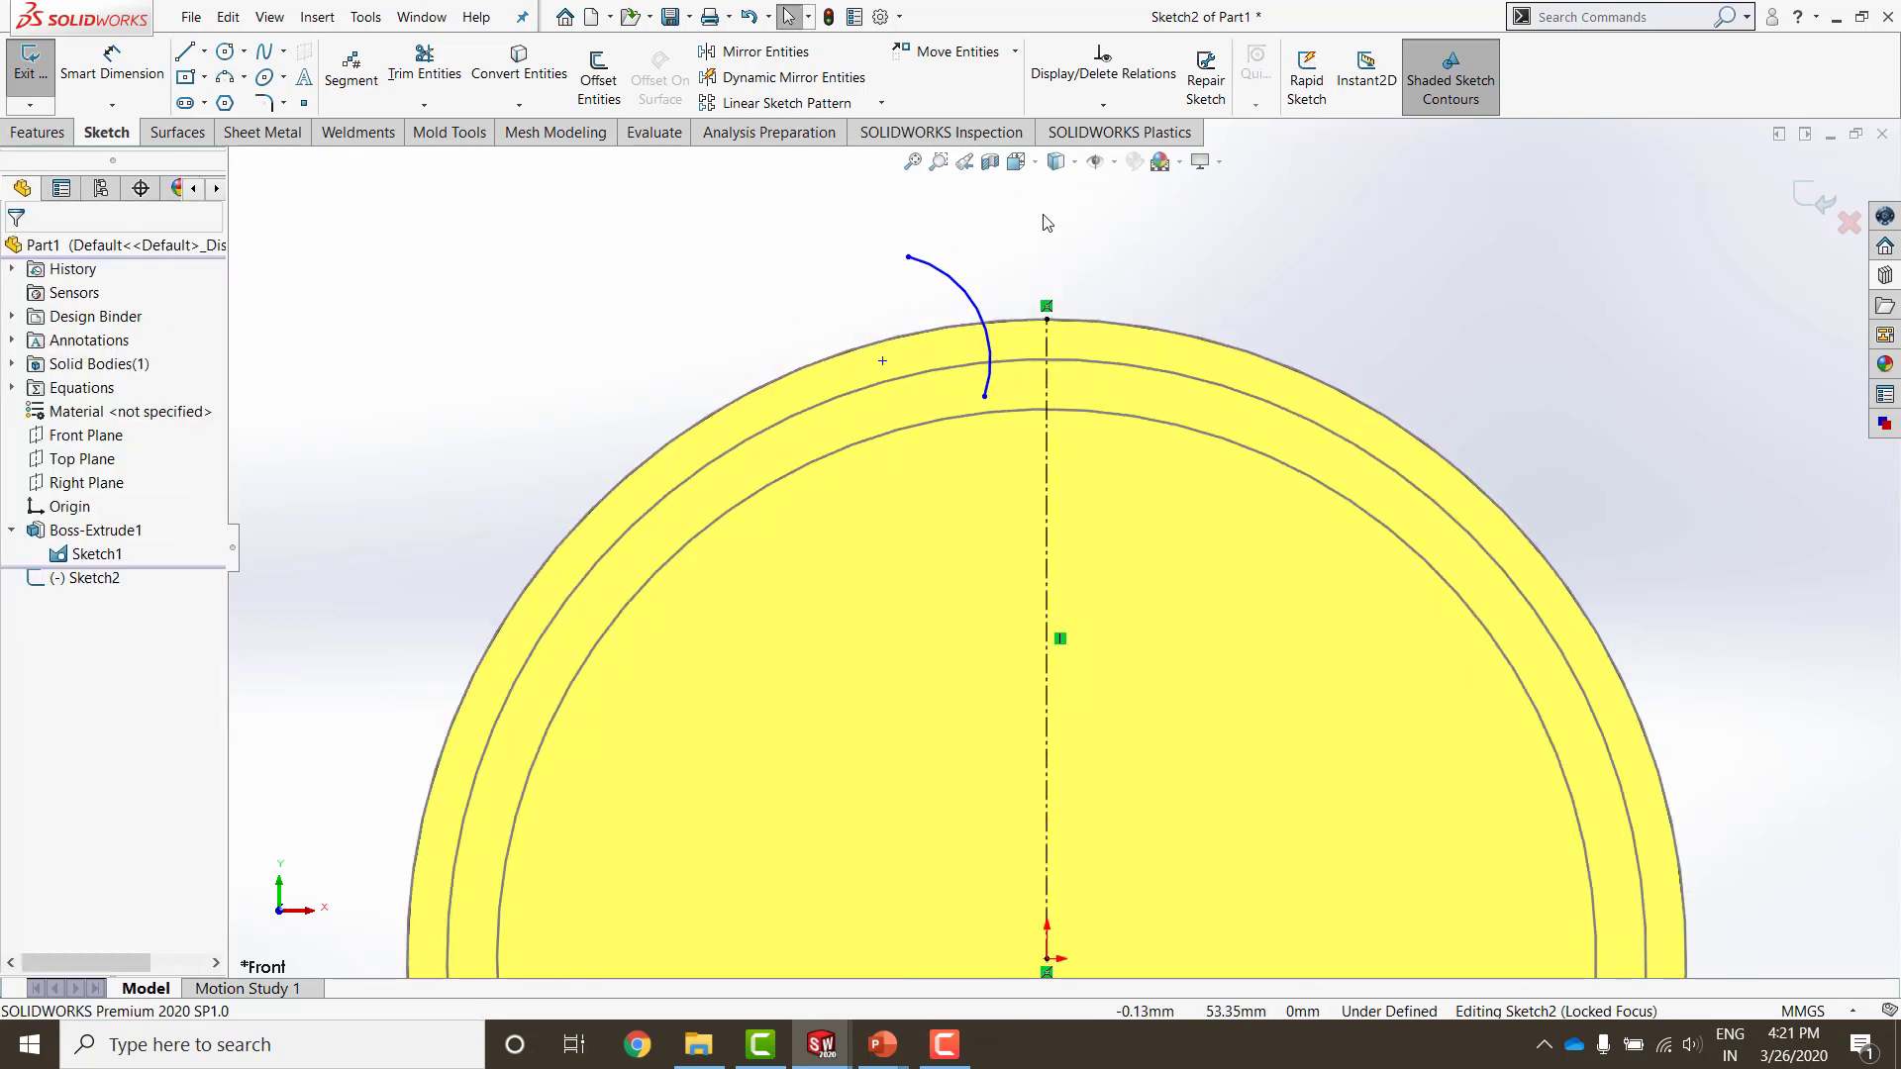
left_click(978, 372)
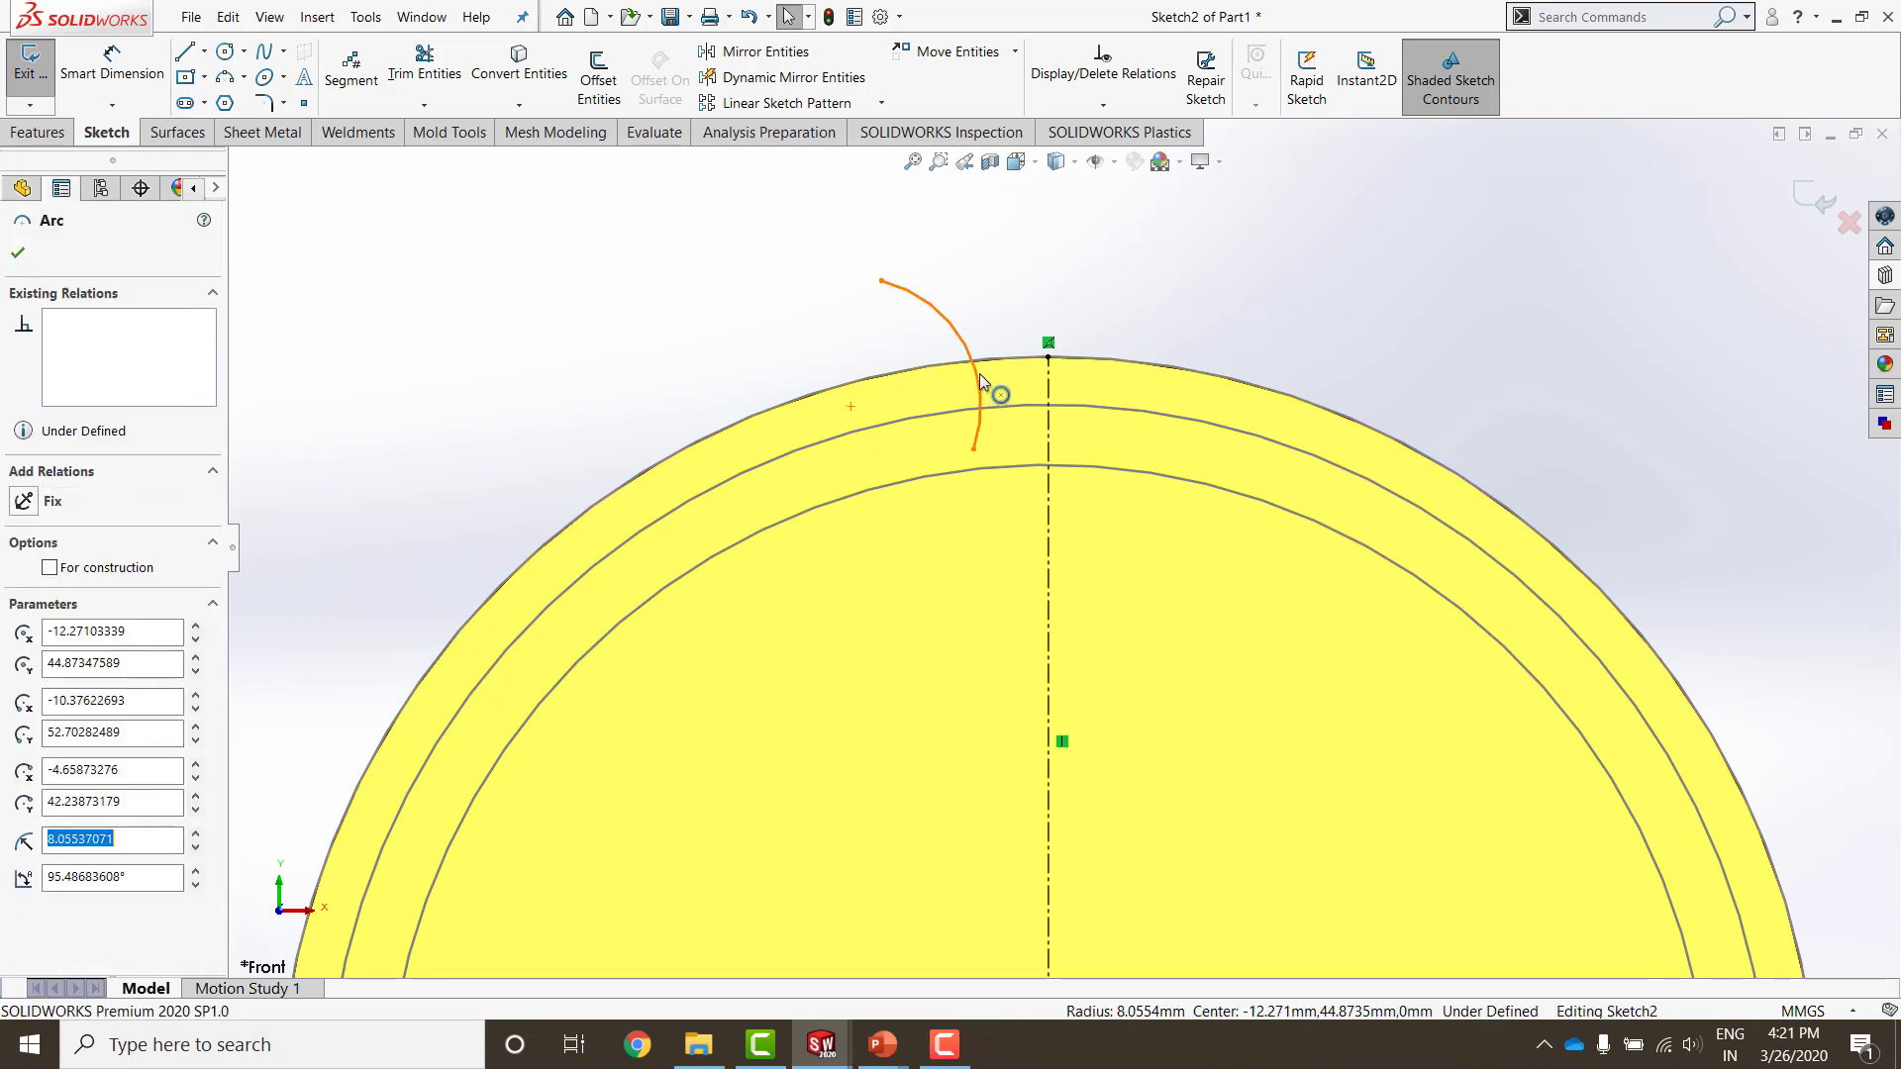
left_click(1050, 380, "ctrl")
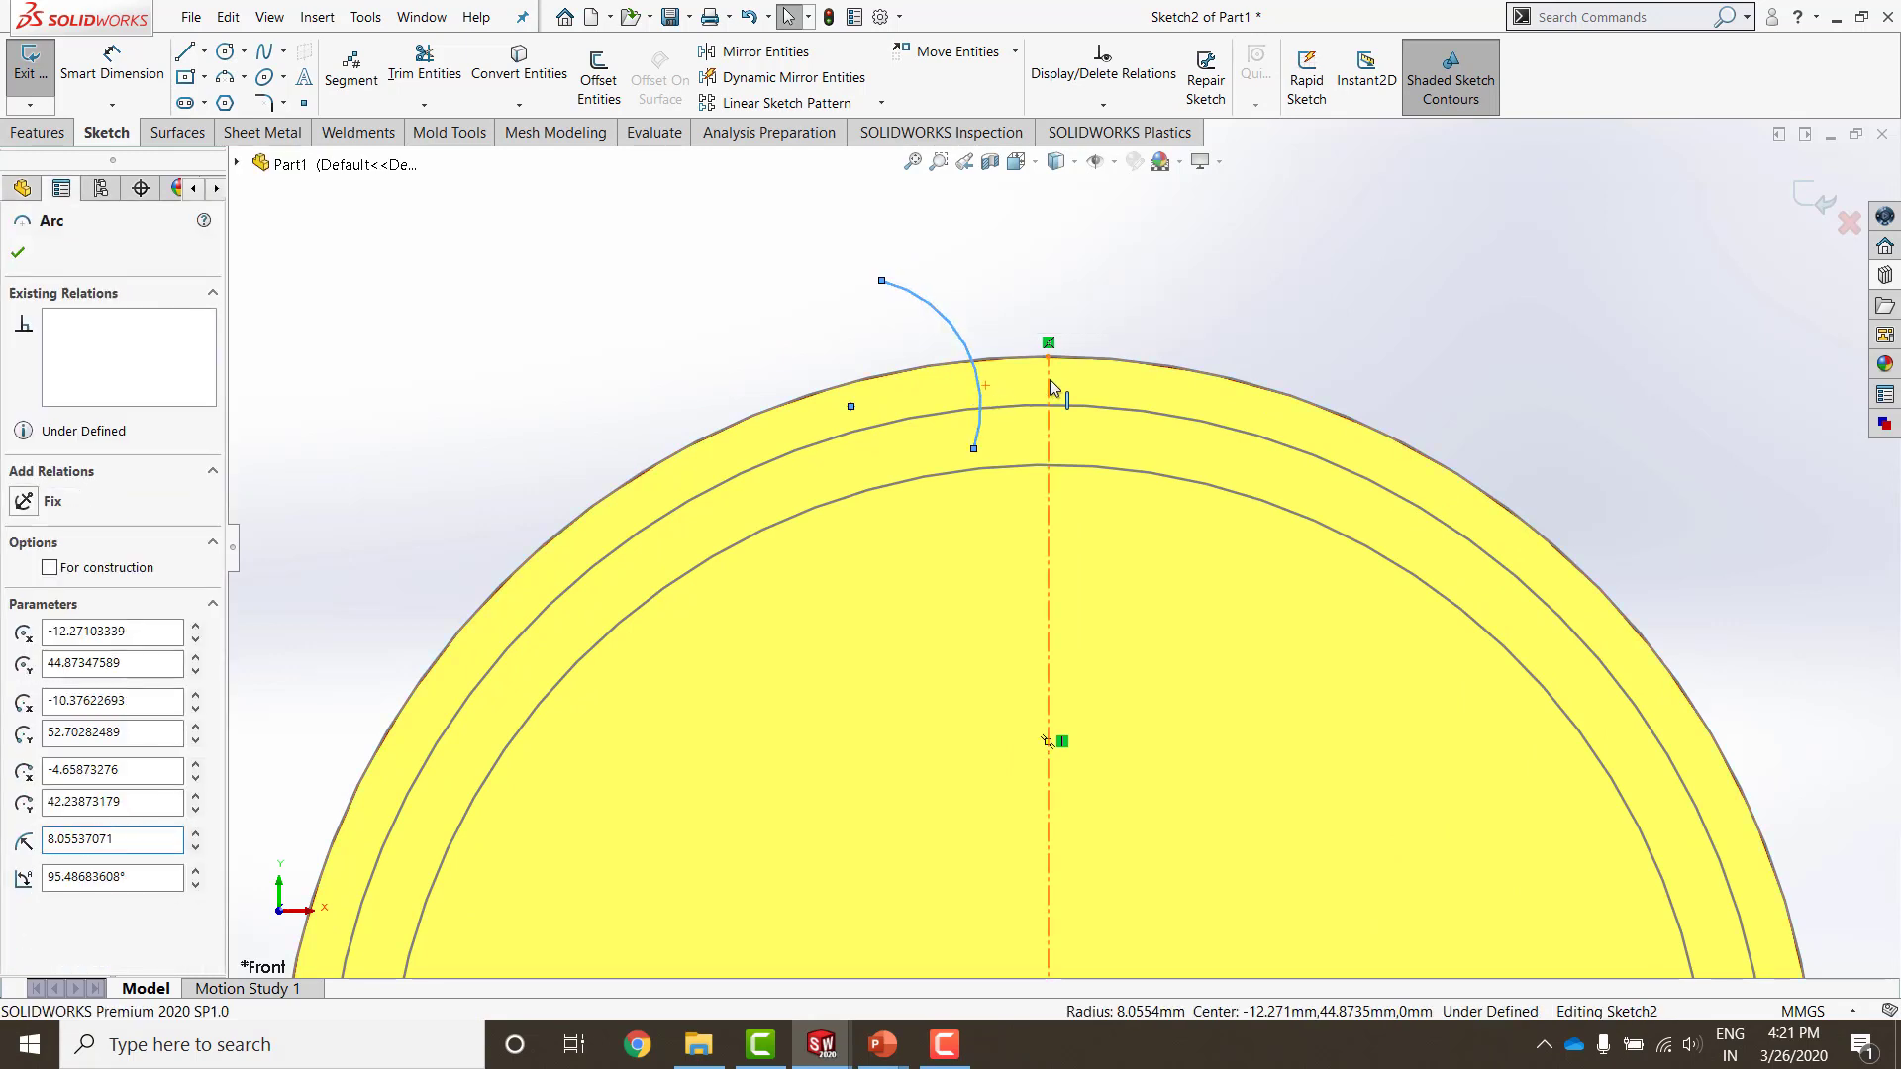
Step: Mirror the flank arc across the centerline and drag the flanks' lower ends onto the inner circle
left_click(762, 54)
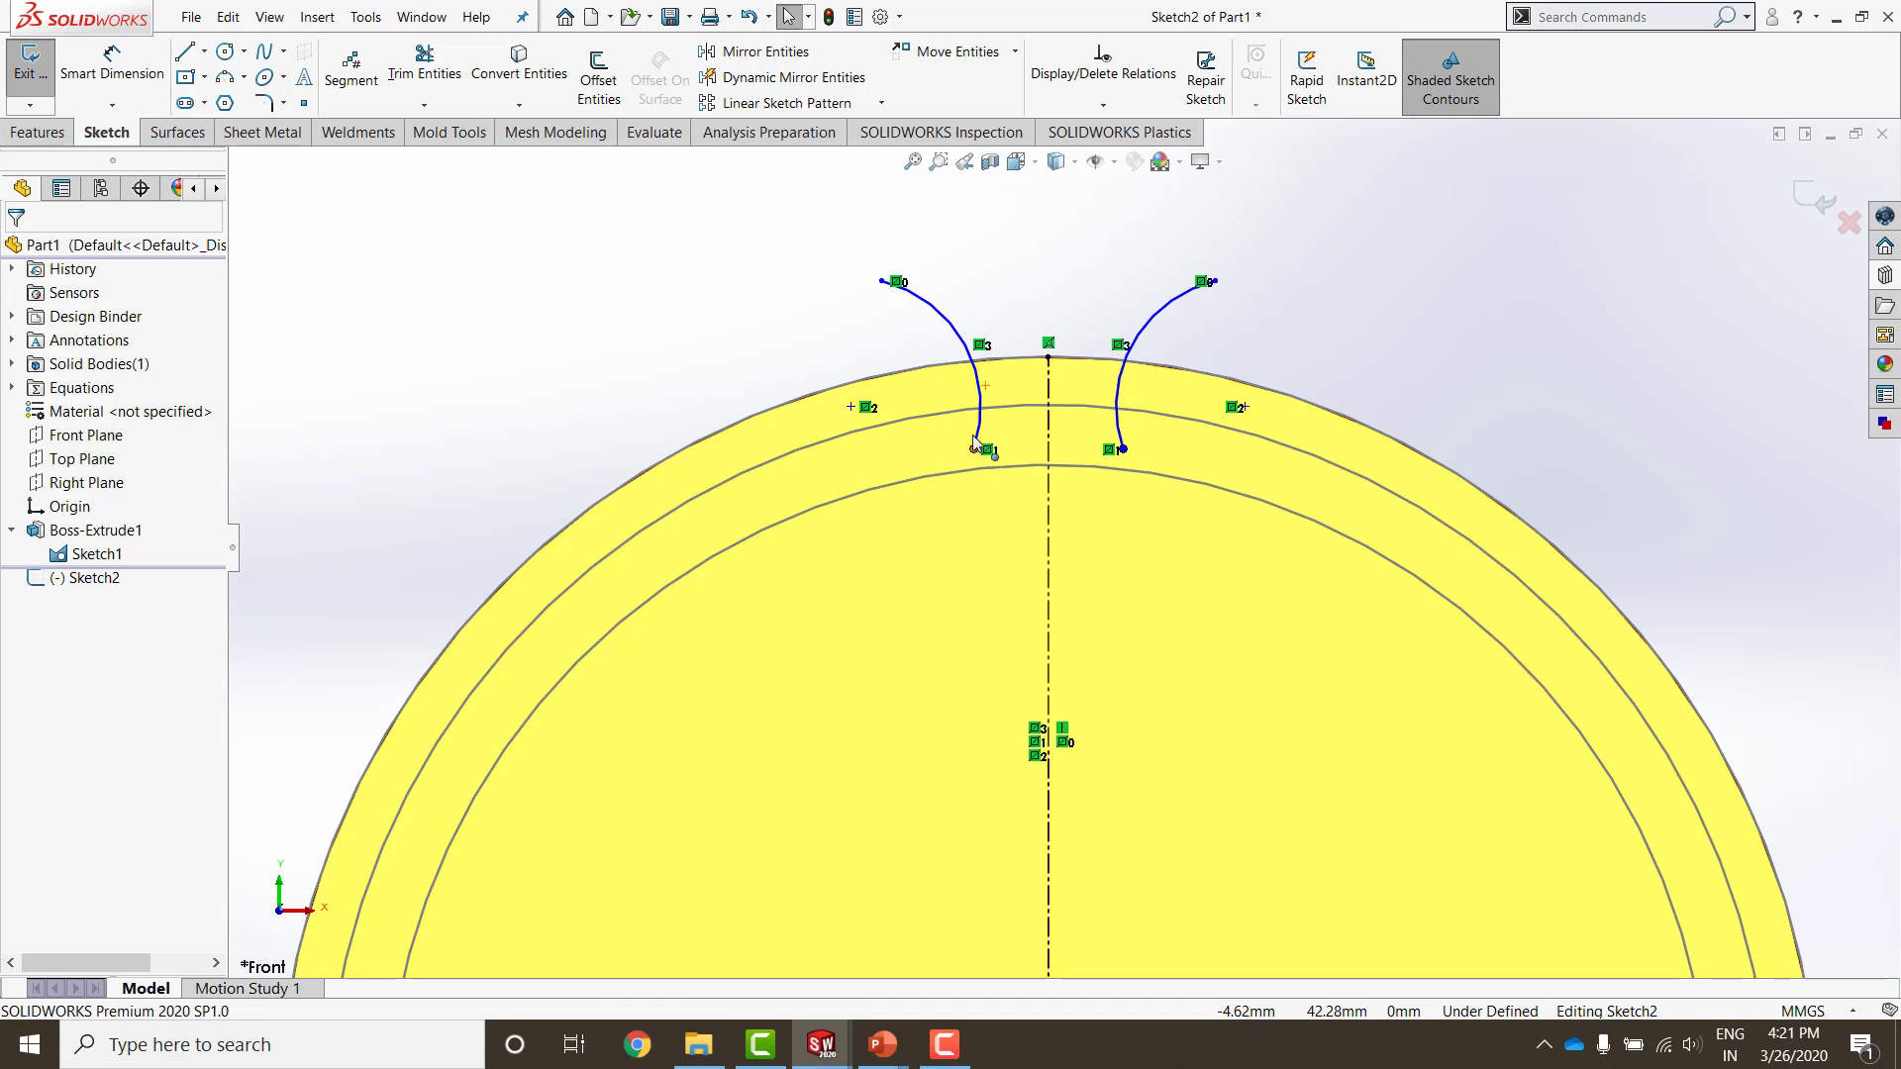
mouse_move(975, 448)
left_mouse_down()
mouse_move(939, 428)
mouse_move(990, 455)
mouse_move(974, 469)
left_mouse_up()
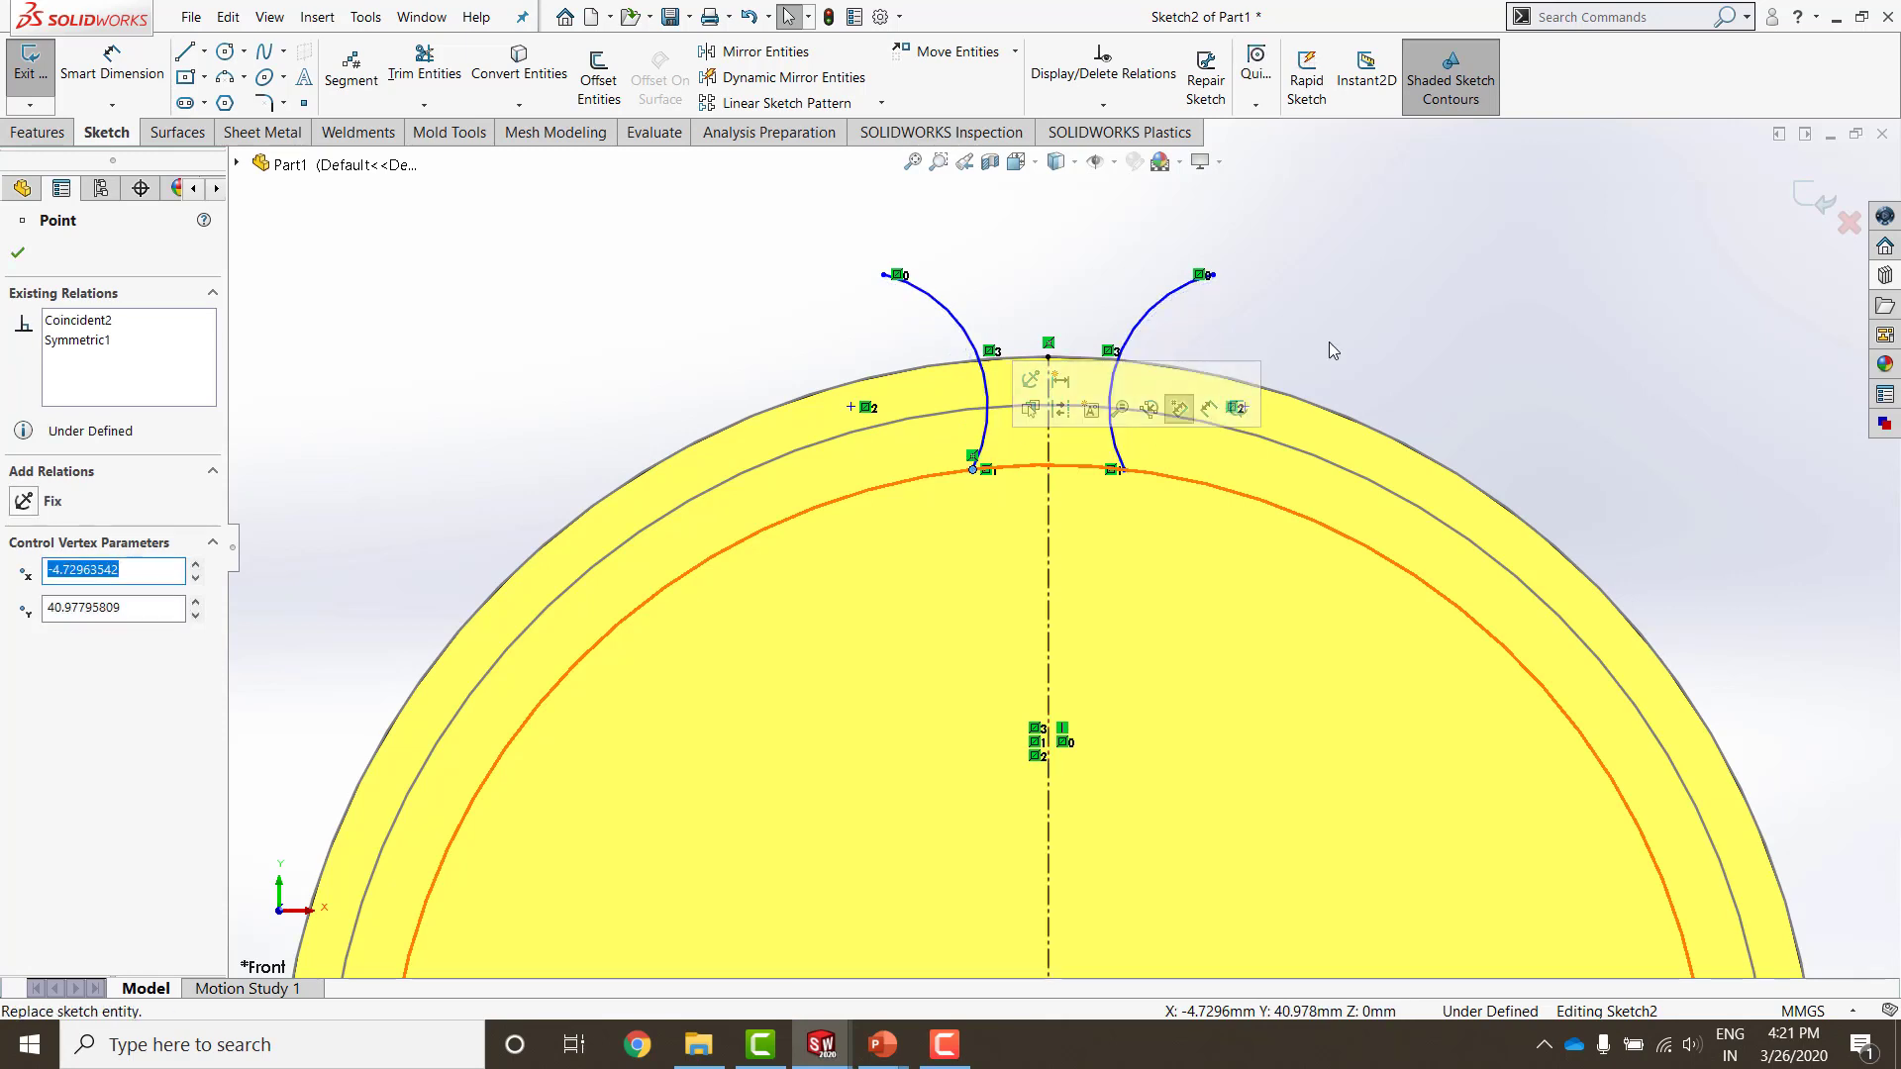
left_click(1328, 341)
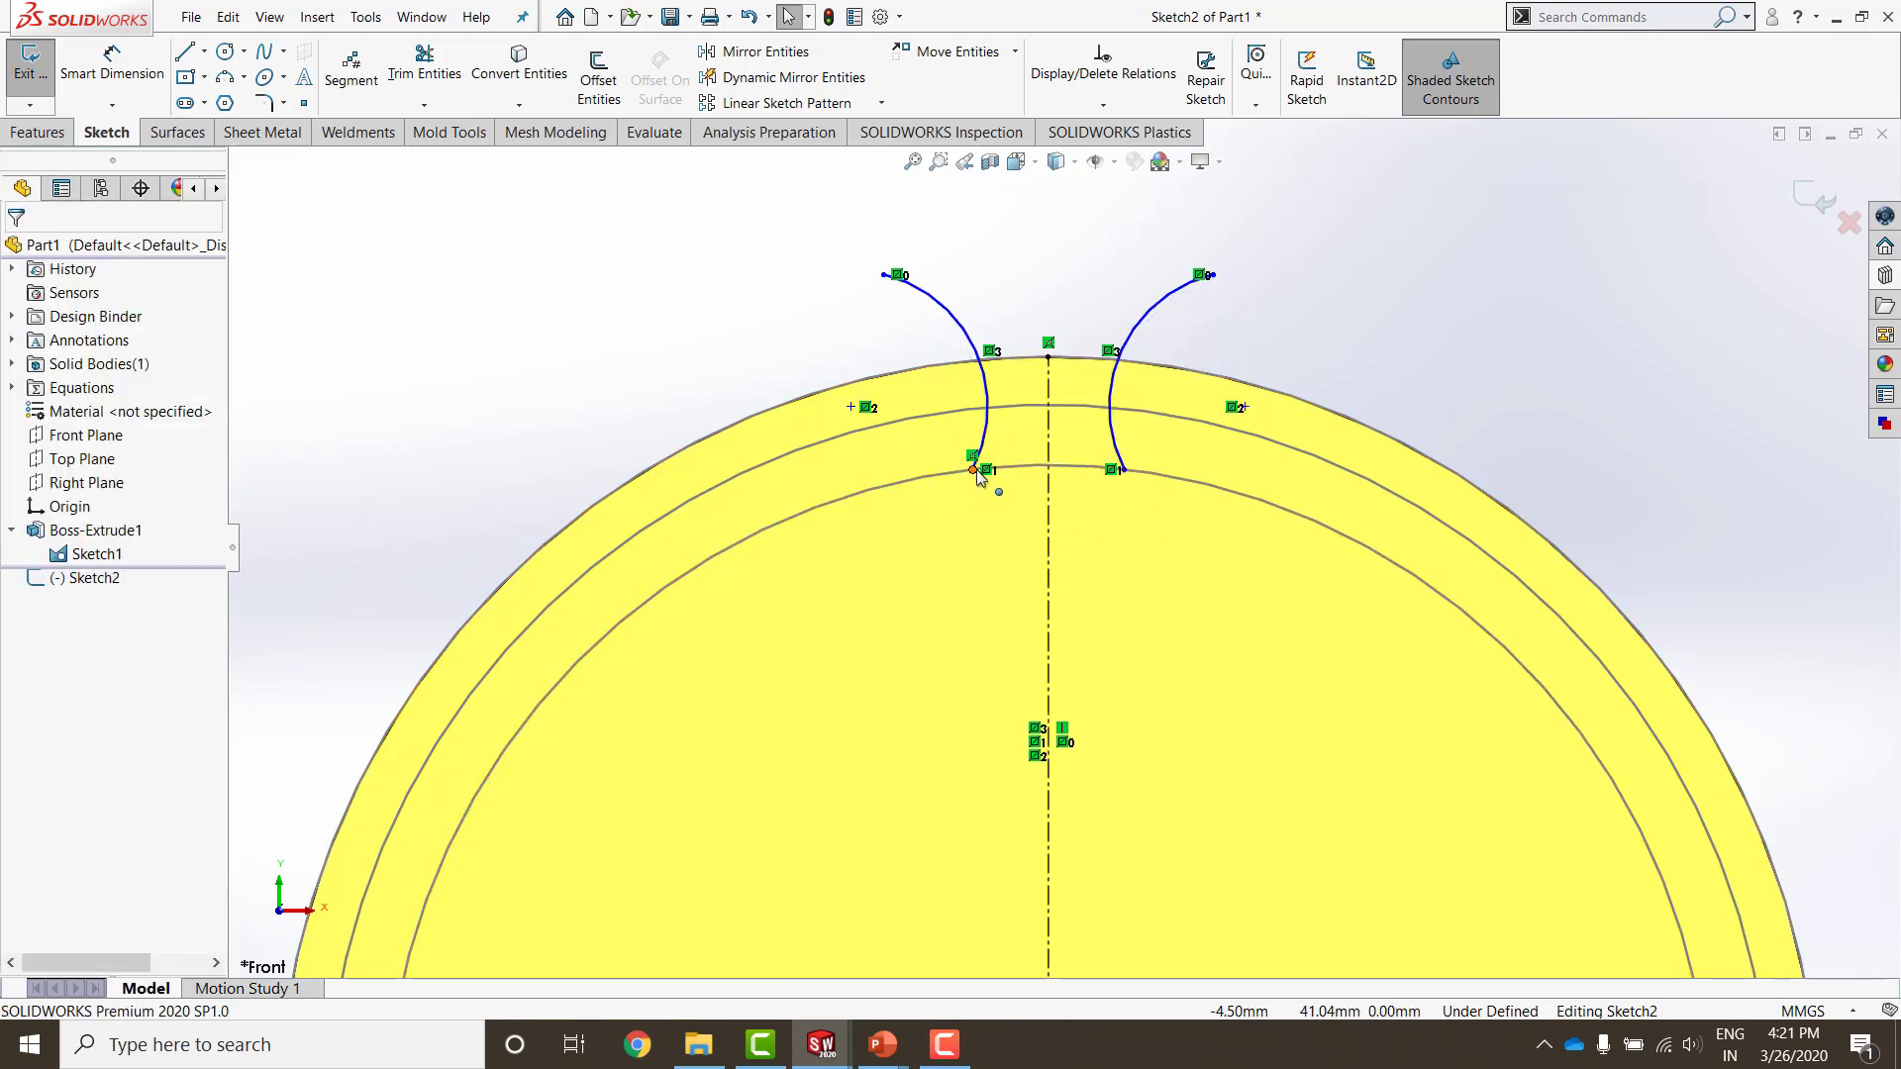
left_click_drag(978, 475, 959, 469)
Step: Offset the gear's outer circle 1.00 mm outward into the tooth sketch
left_click(1375, 338)
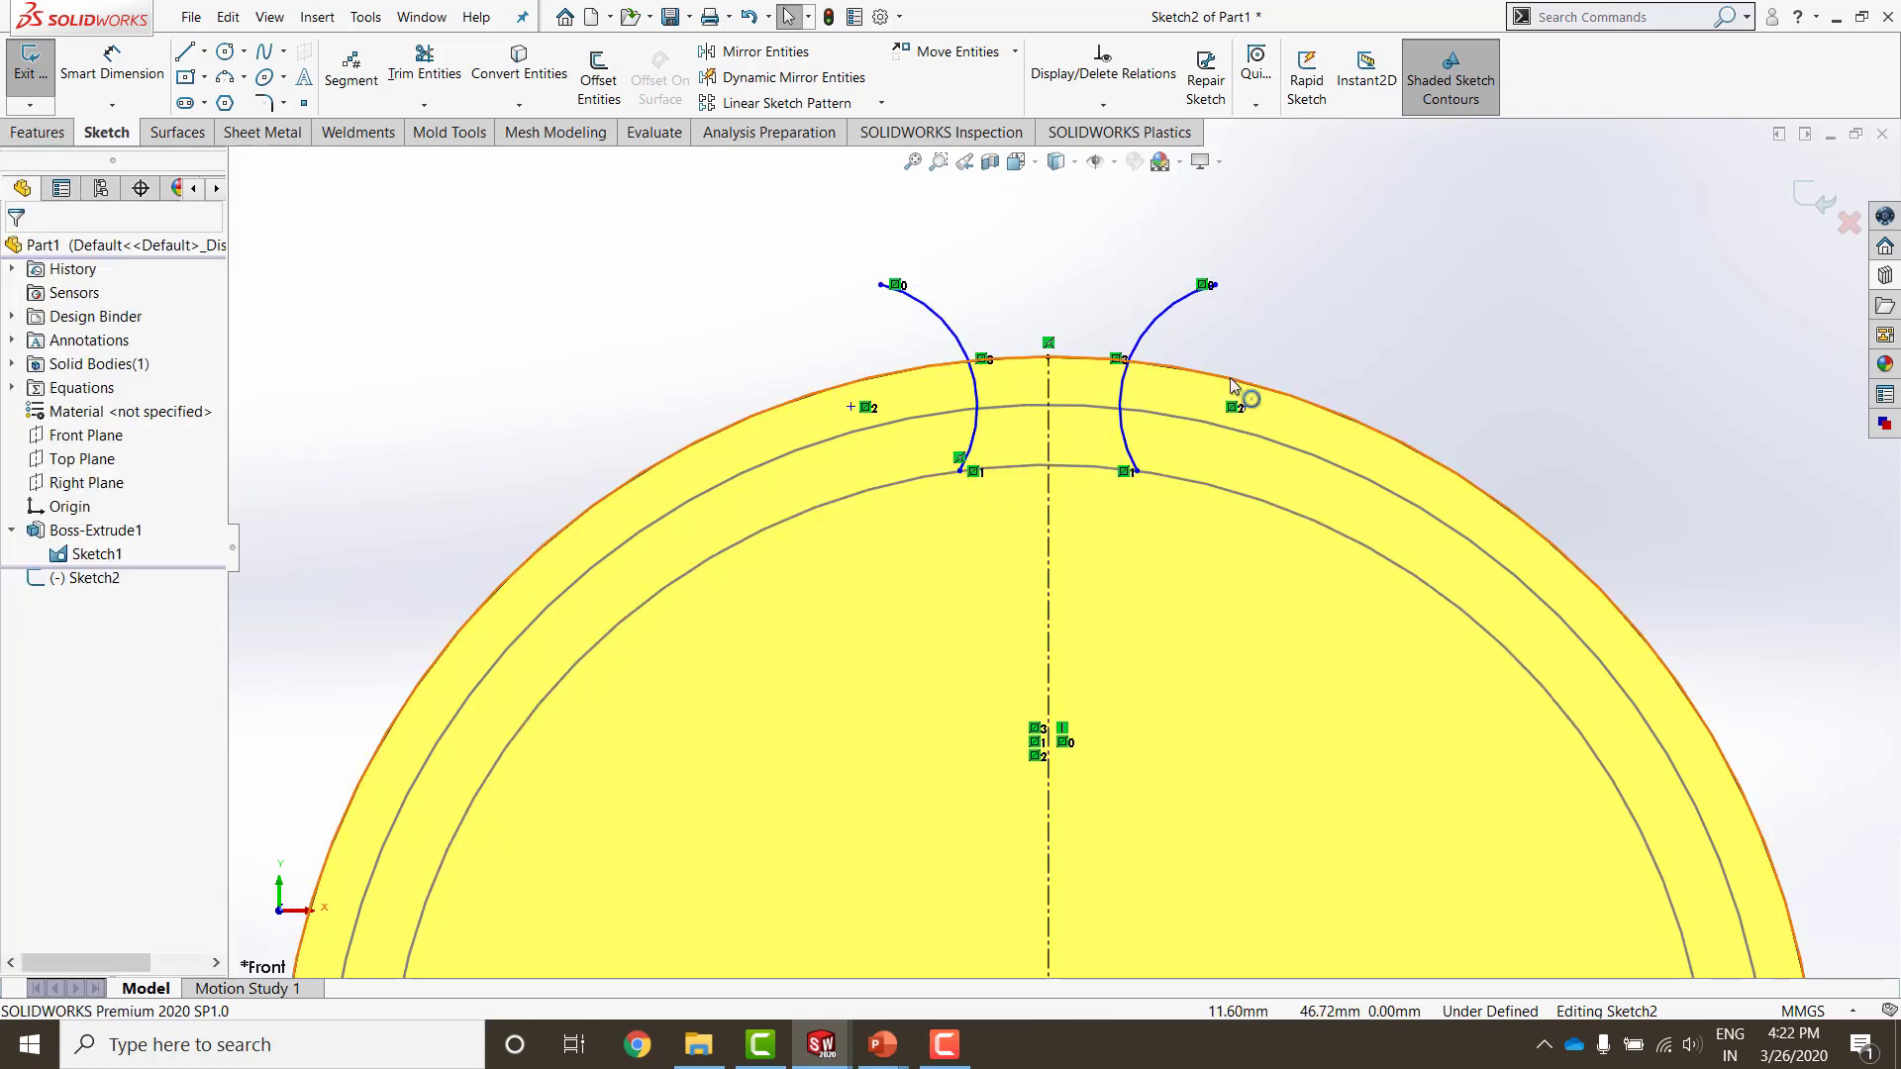
left_click(1238, 386)
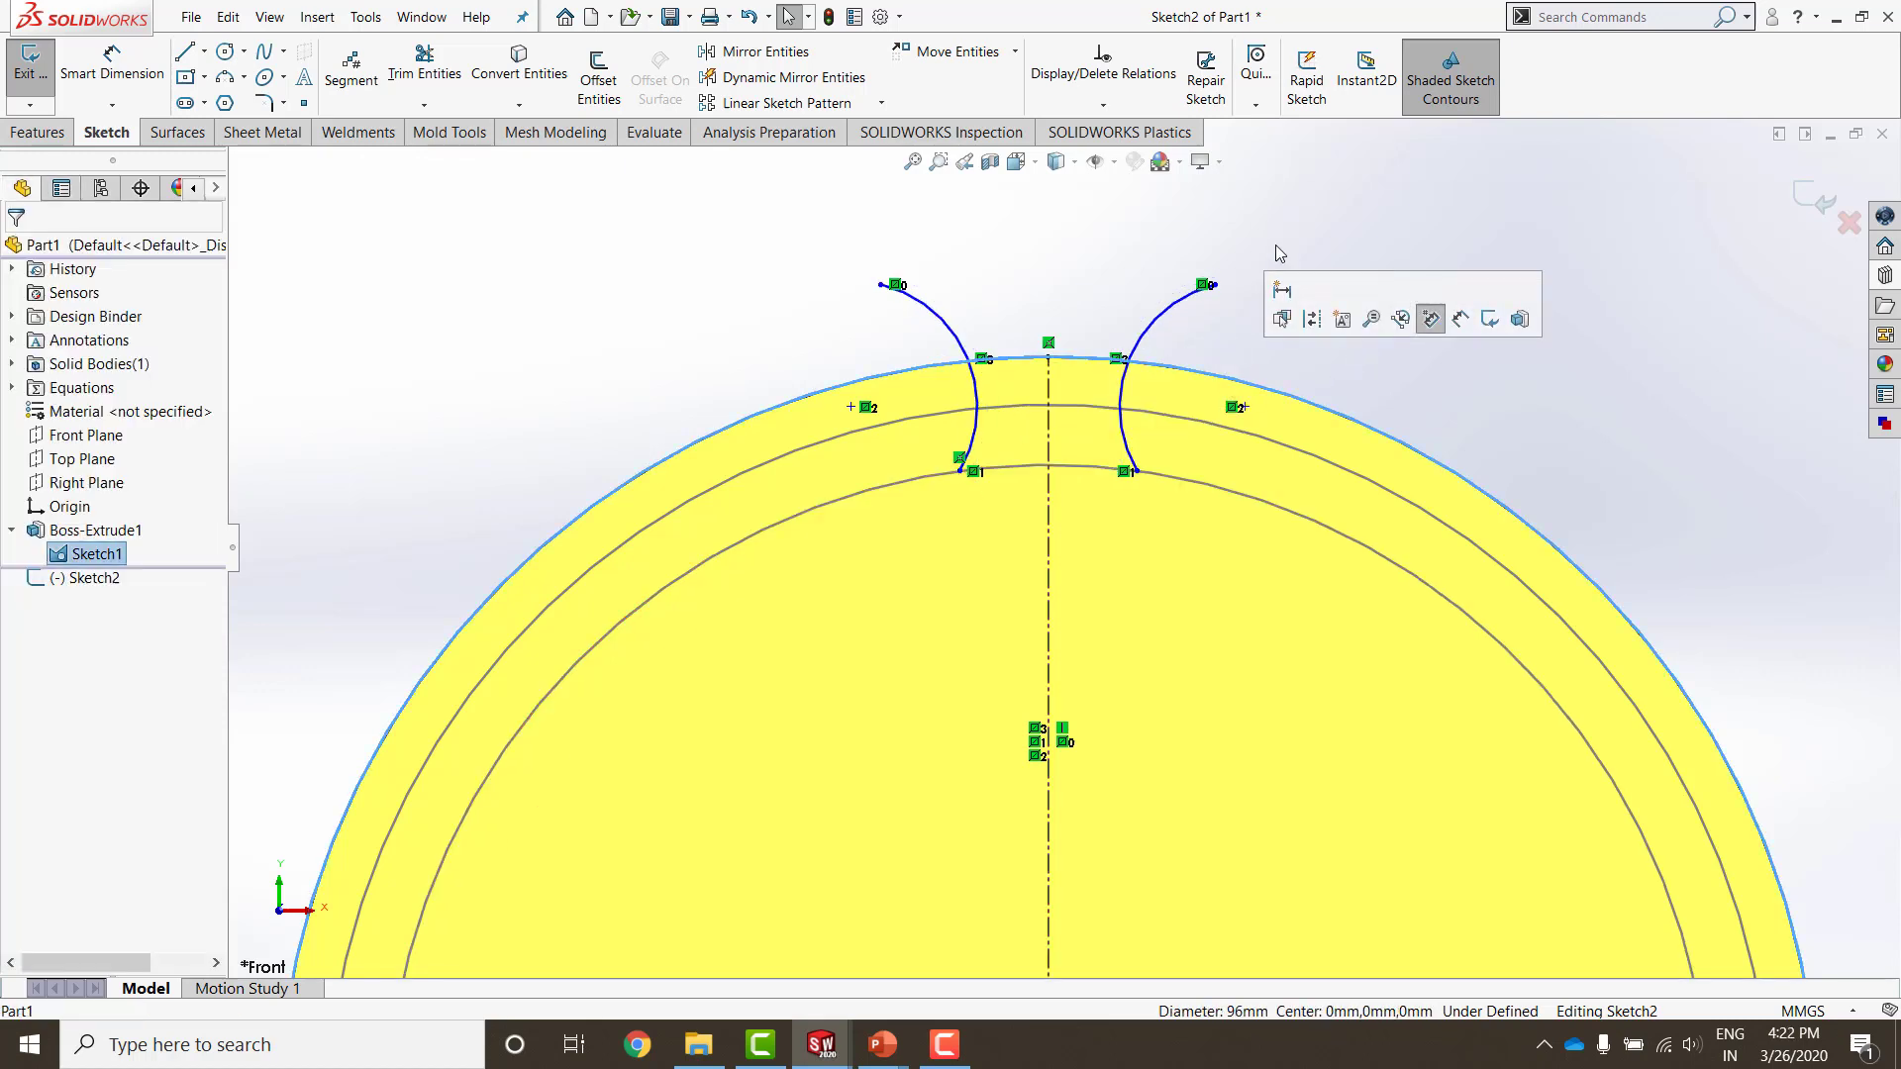
left_click(598, 71)
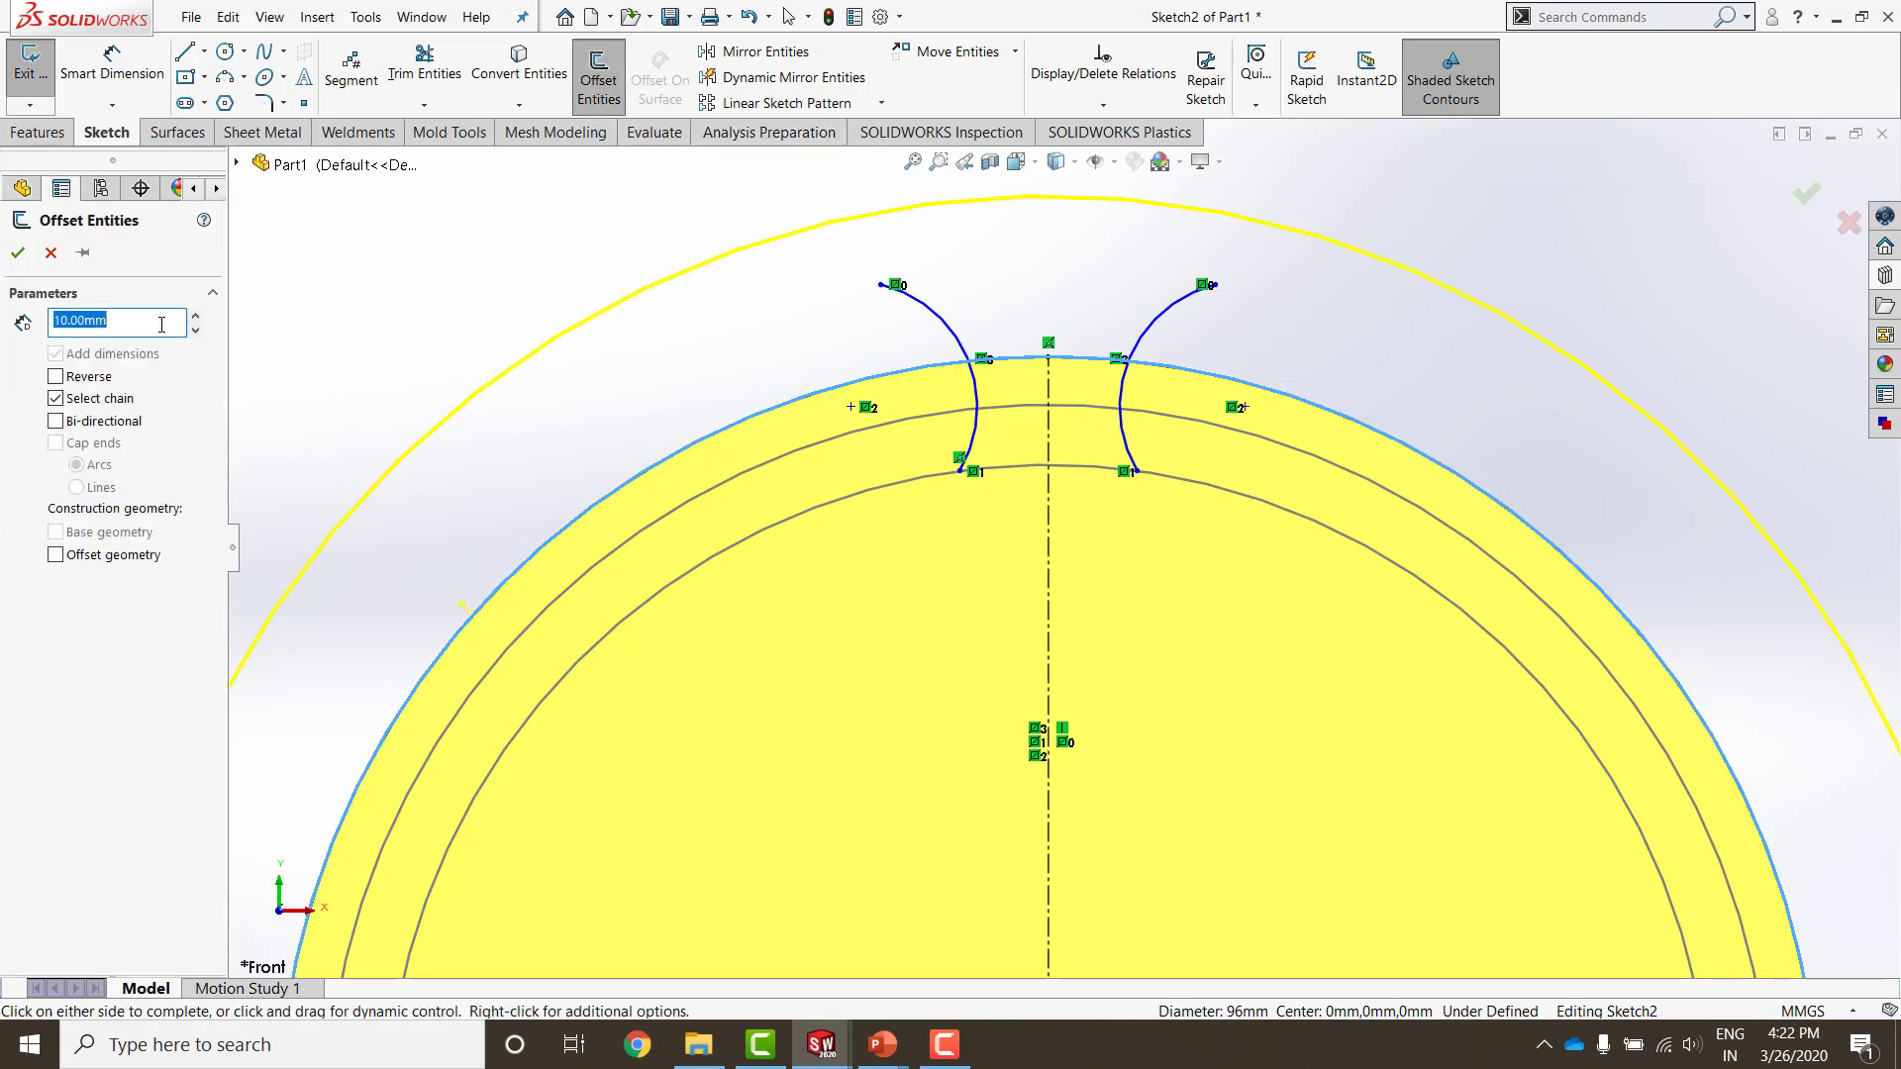
type("1")
key("Return")
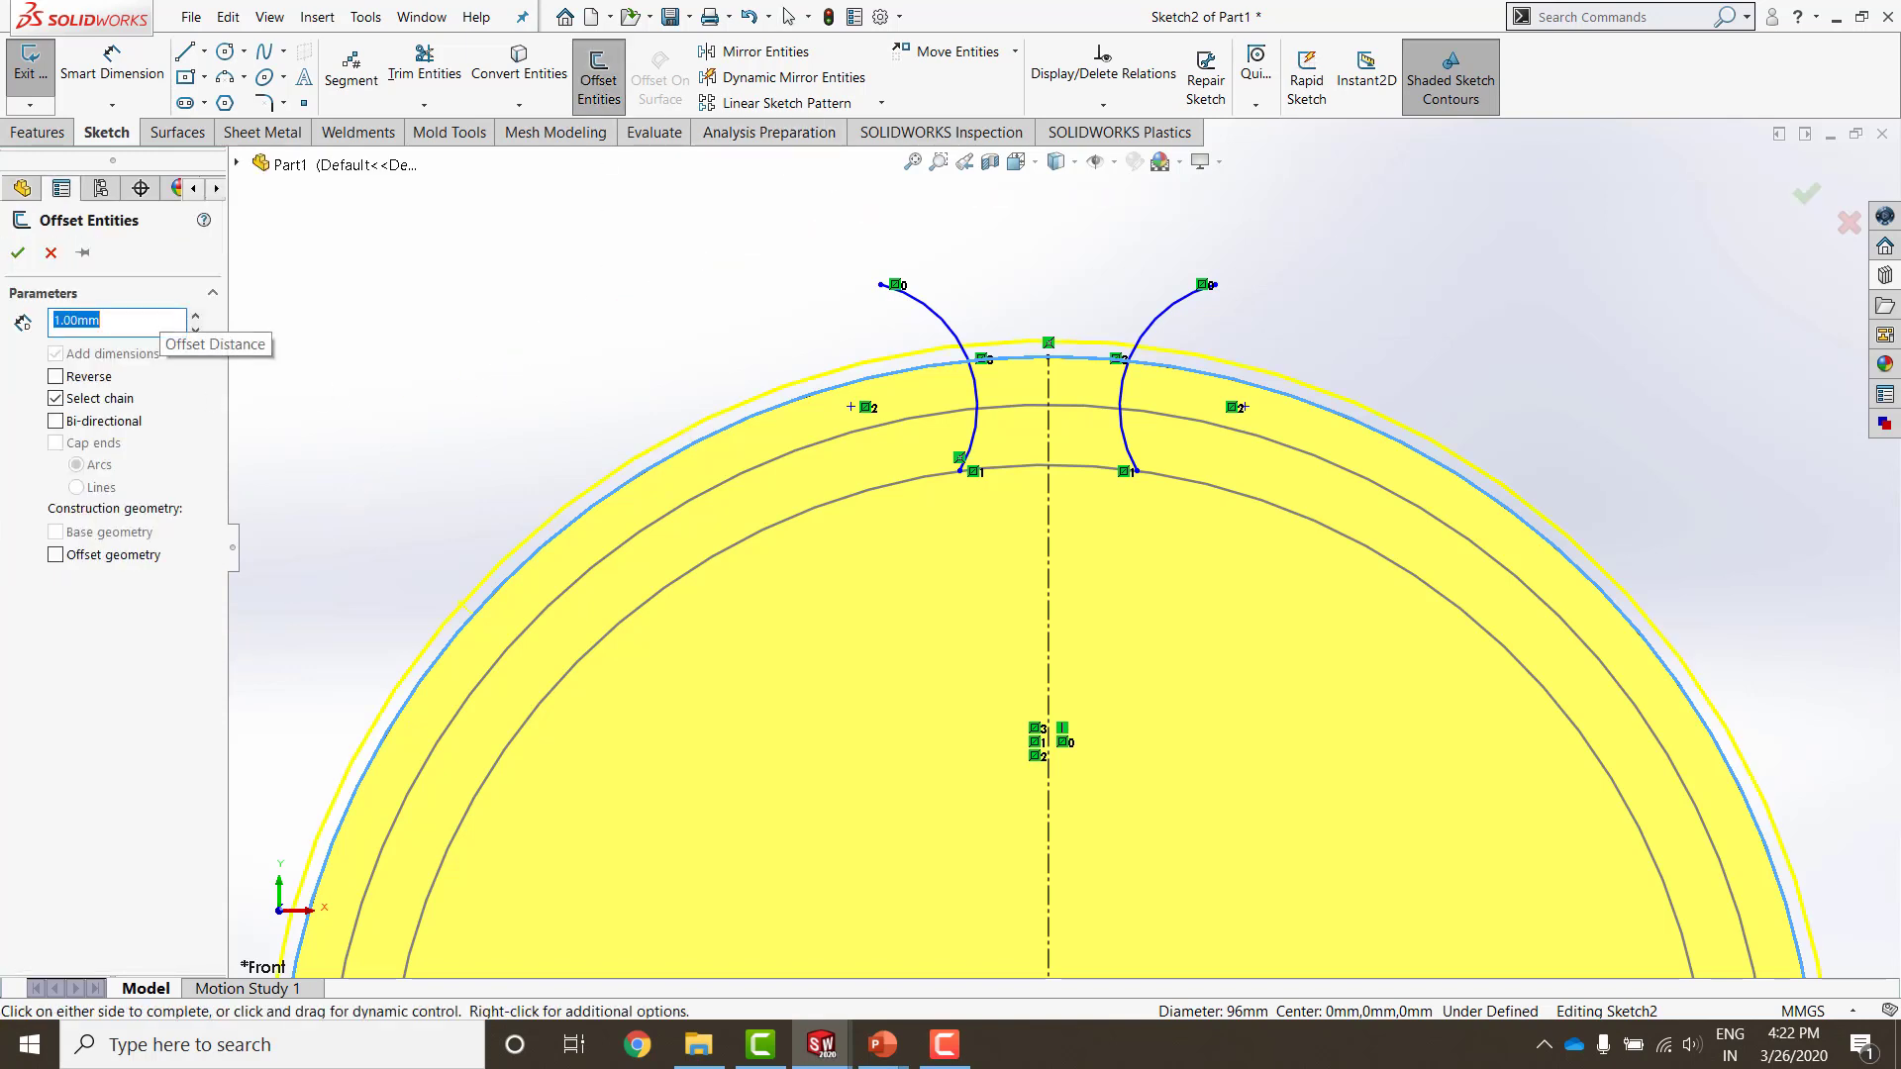
left_click(17, 252)
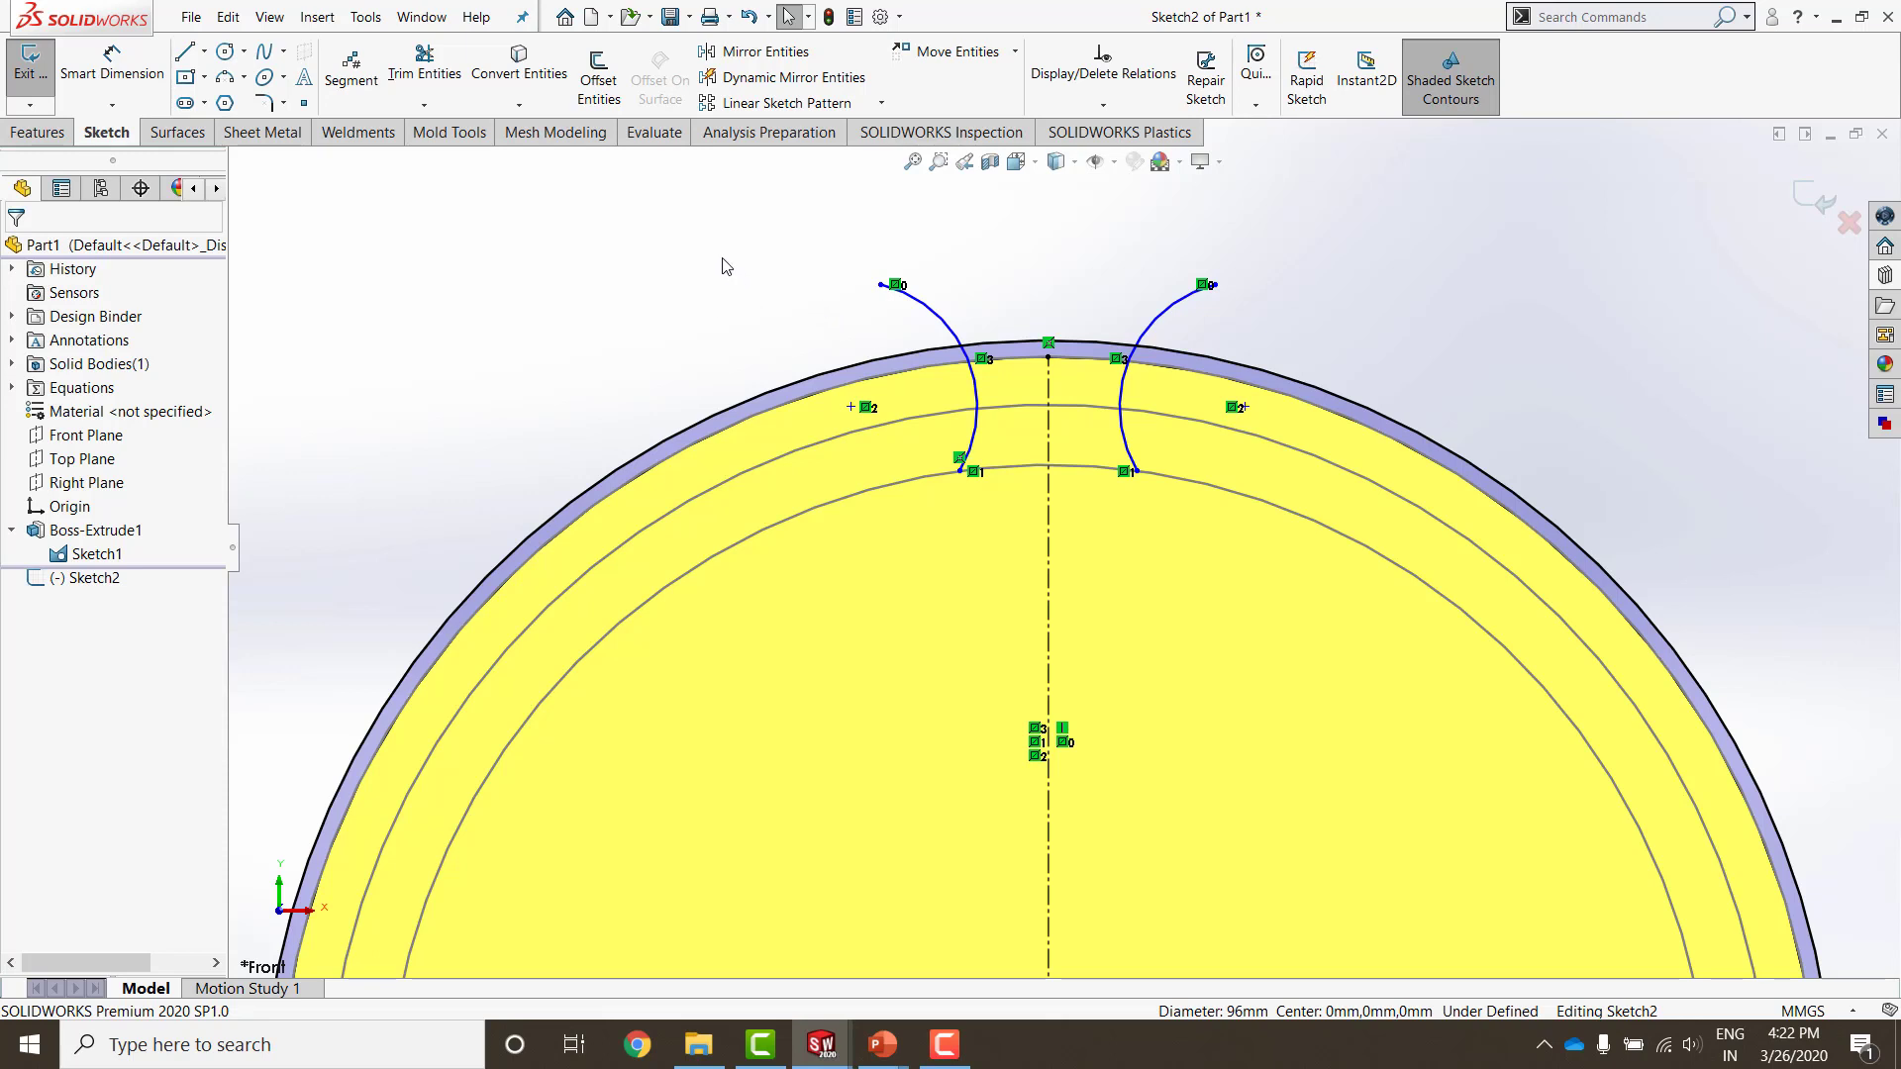
Step: Power-trim the excess off the upper ends of both flank arcs
right_click_drag(723, 257, 624, 385)
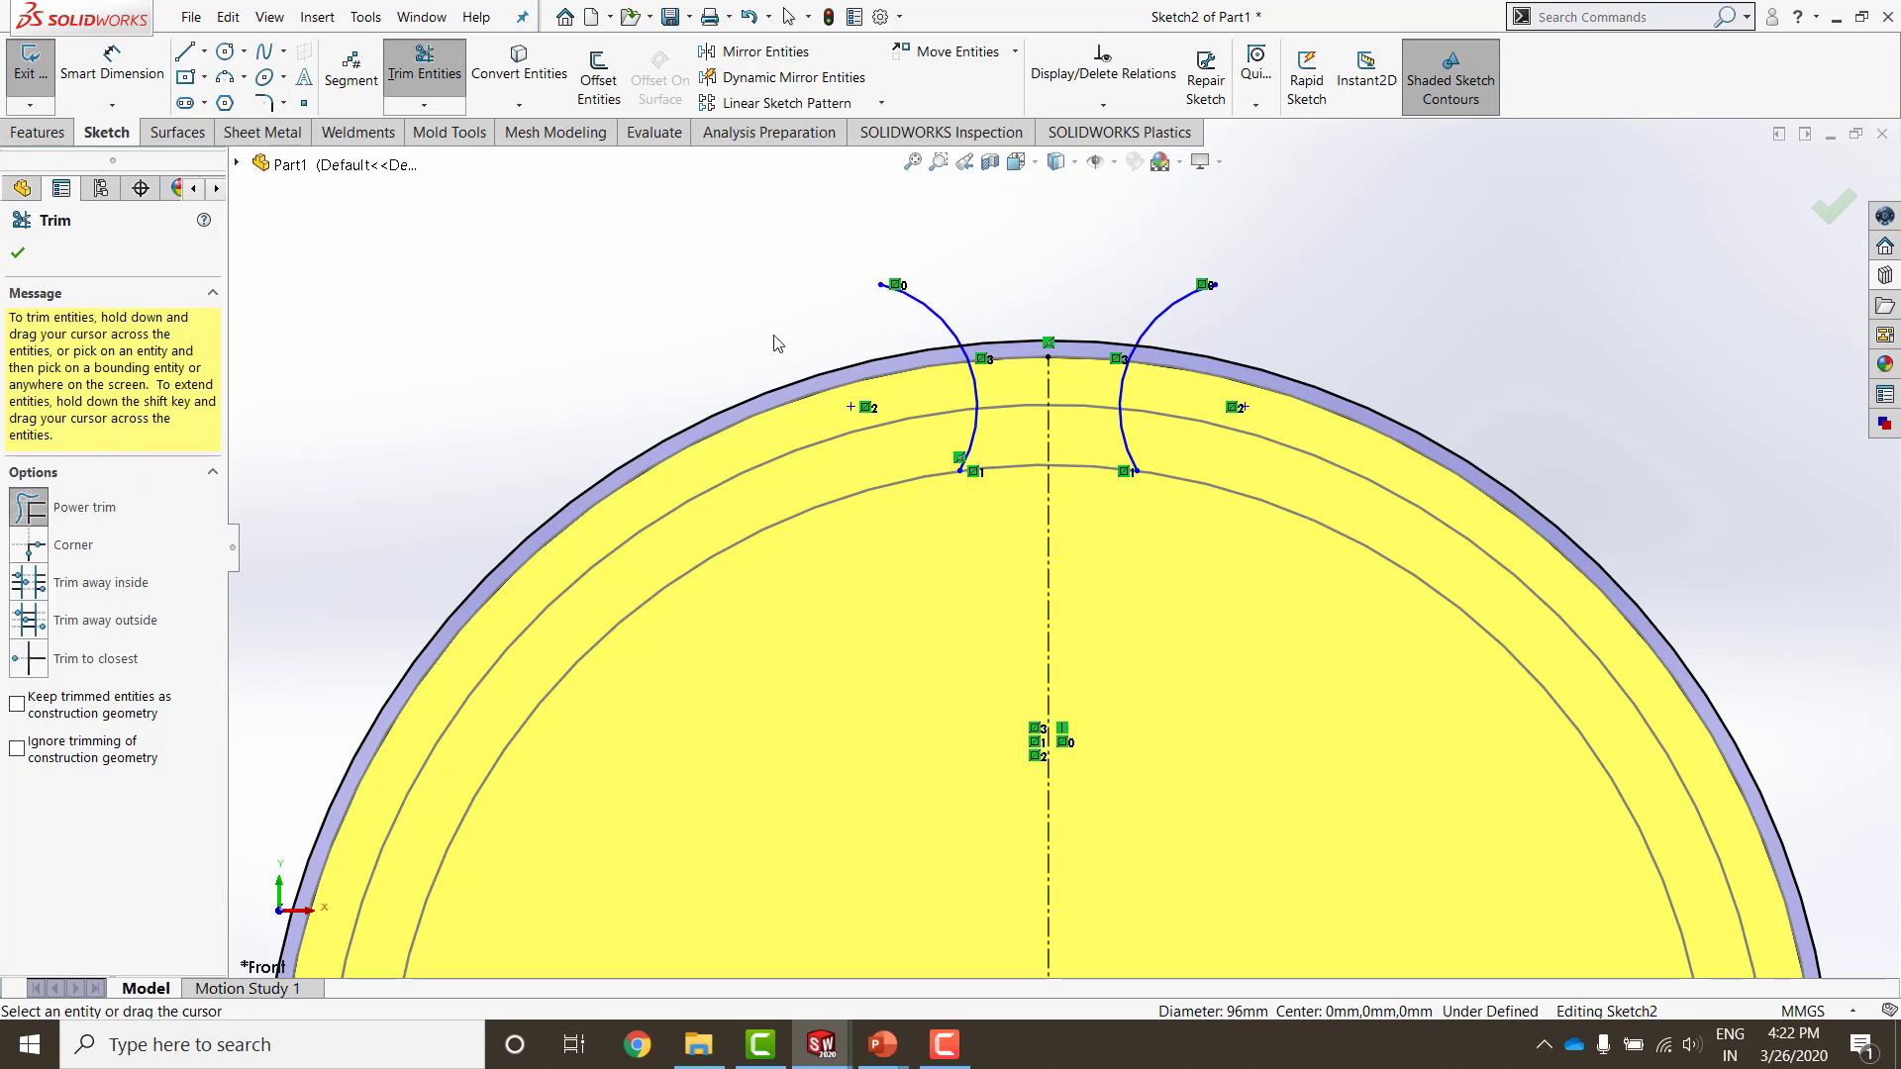
mouse_move(970, 260)
left_mouse_down()
mouse_move(842, 372)
mouse_move(831, 425)
mouse_move(857, 500)
left_mouse_up()
left_click_drag(1156, 260, 1178, 315)
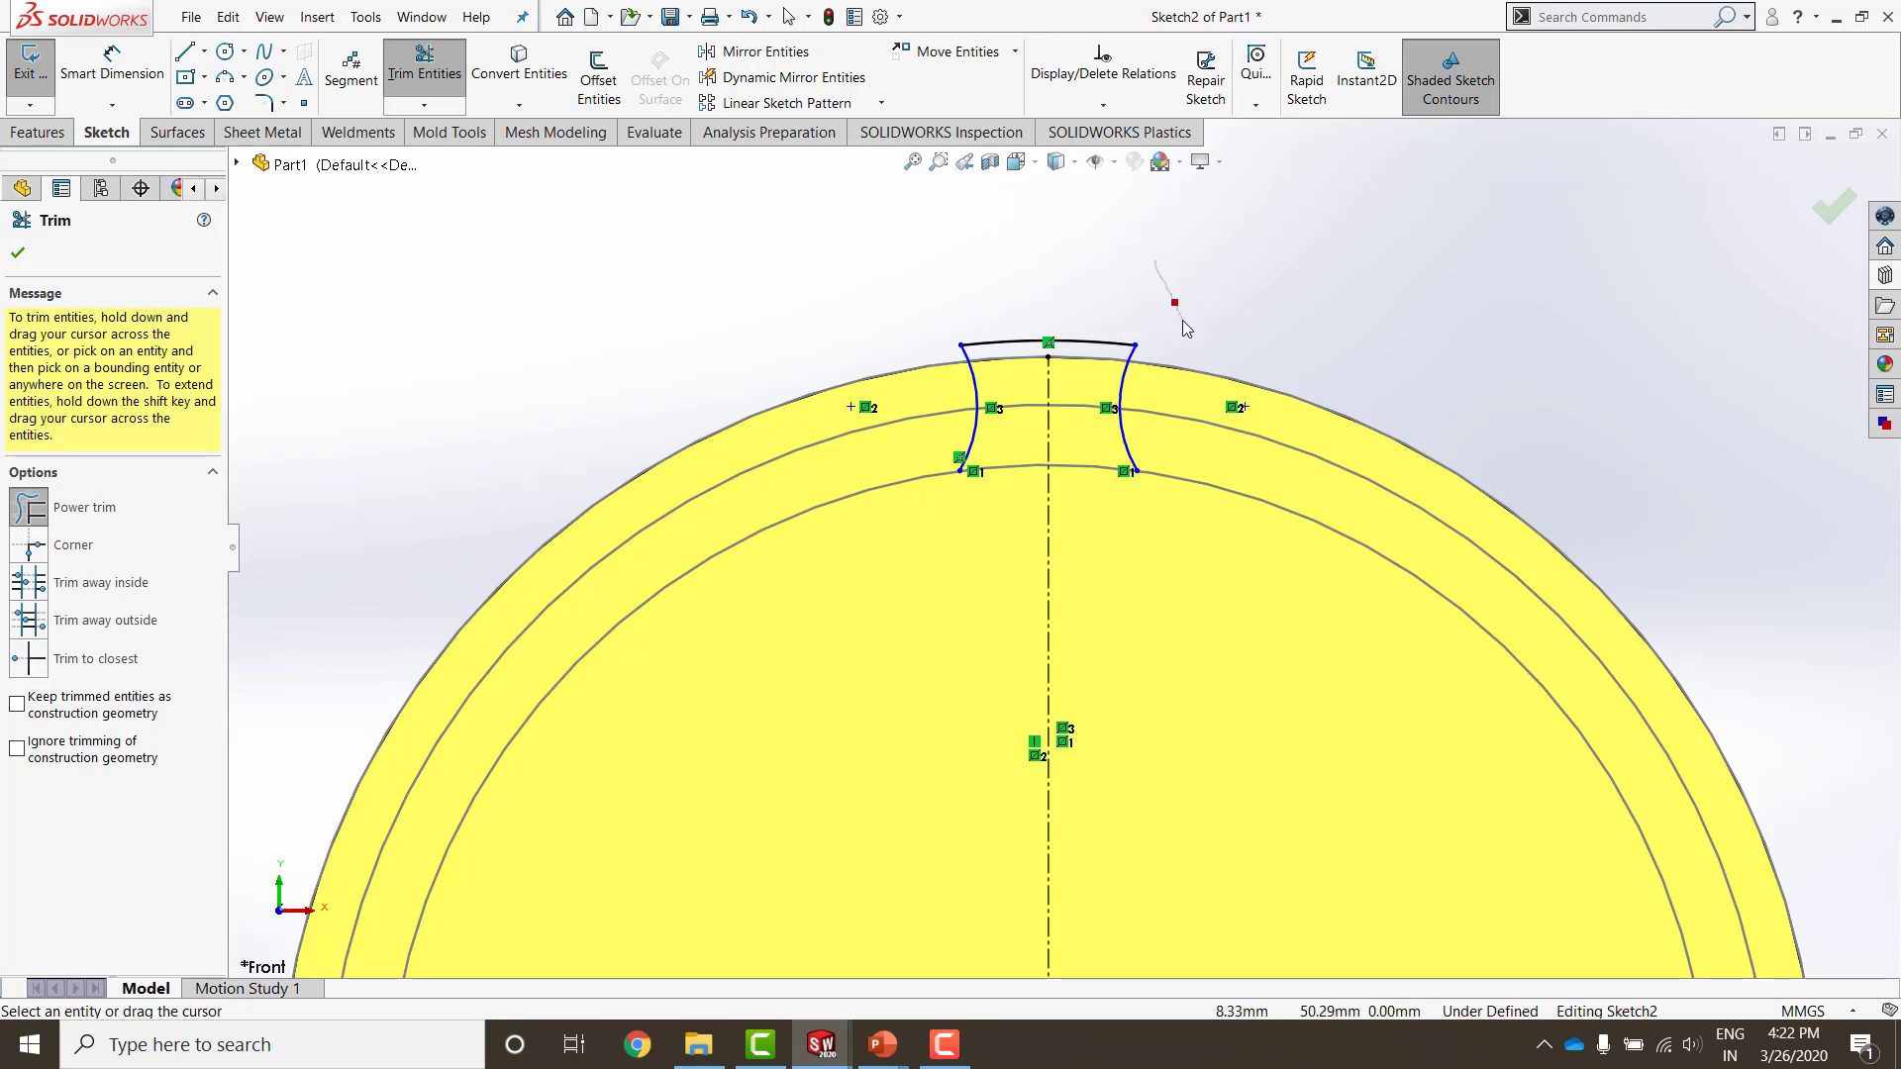
left_click(17, 252)
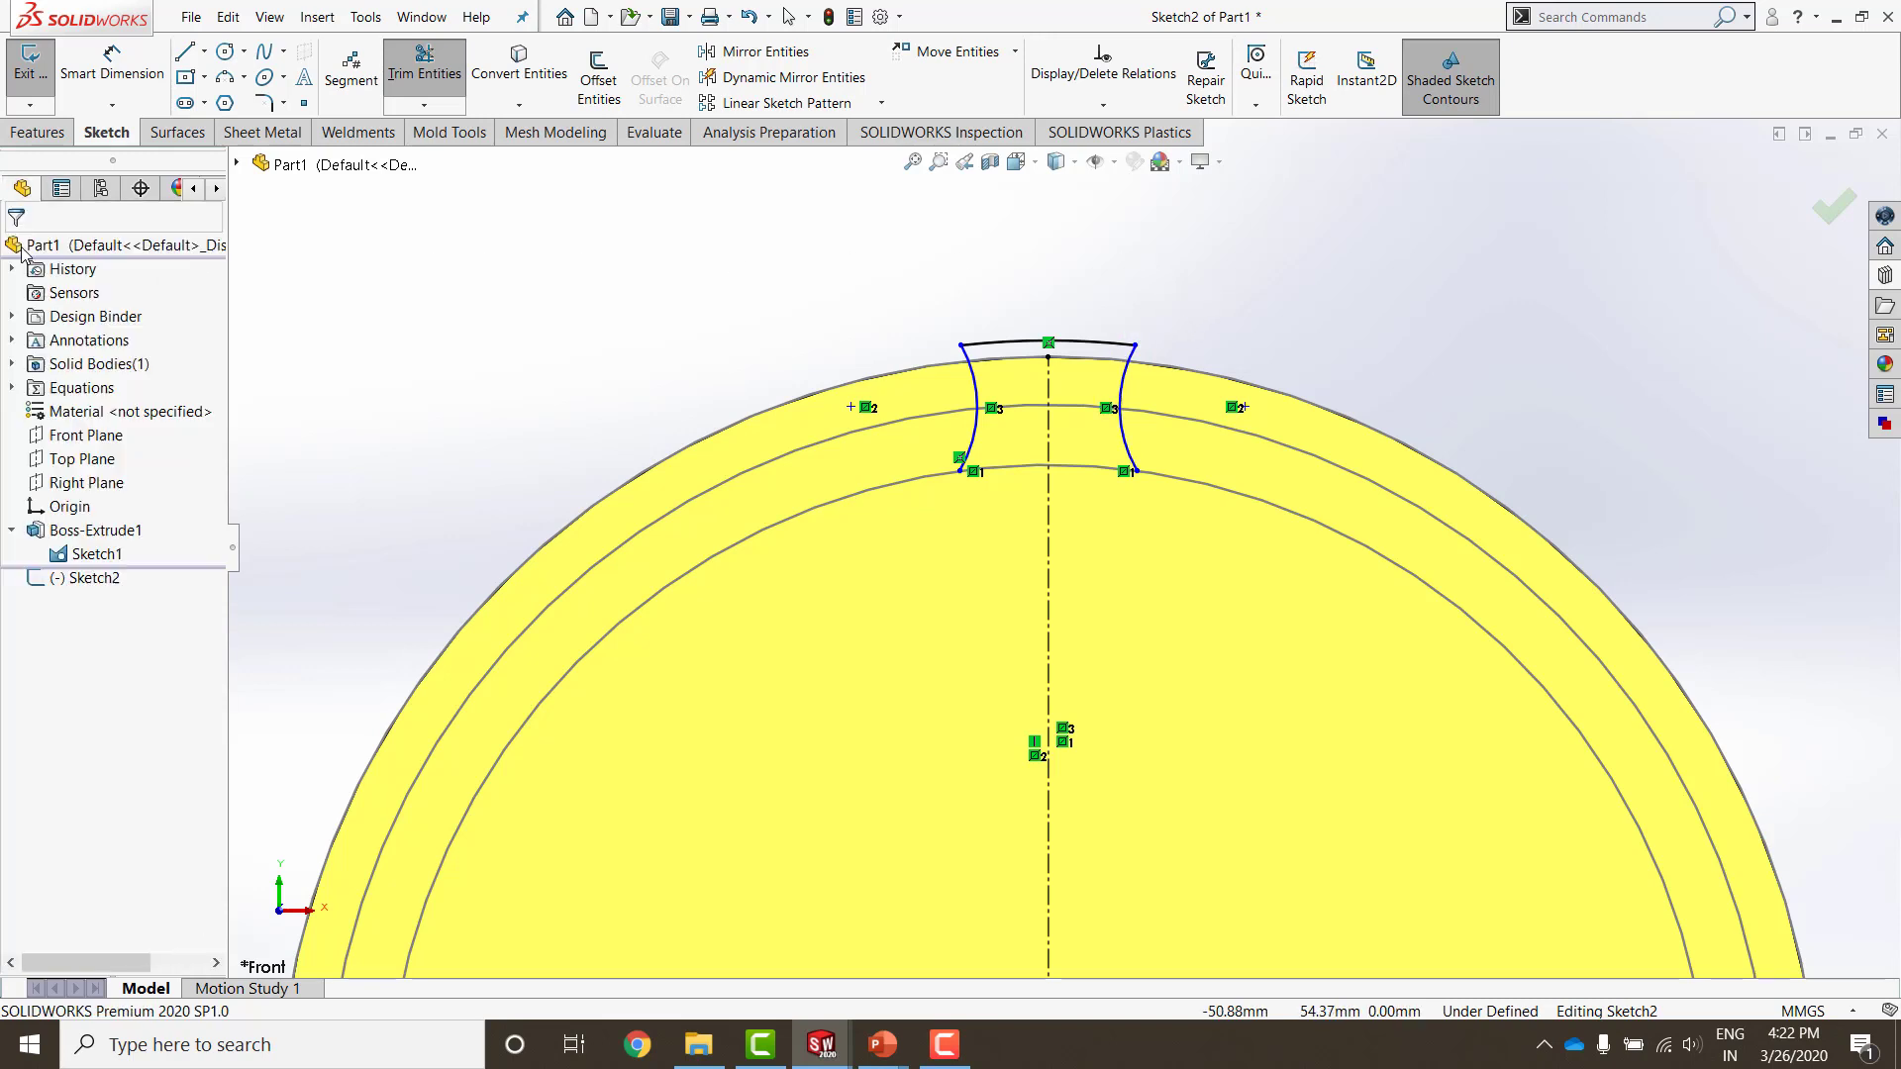
Step: Convert the inner circle into Sketch2 and trim it back to close the tooth outline
left_click(887, 483)
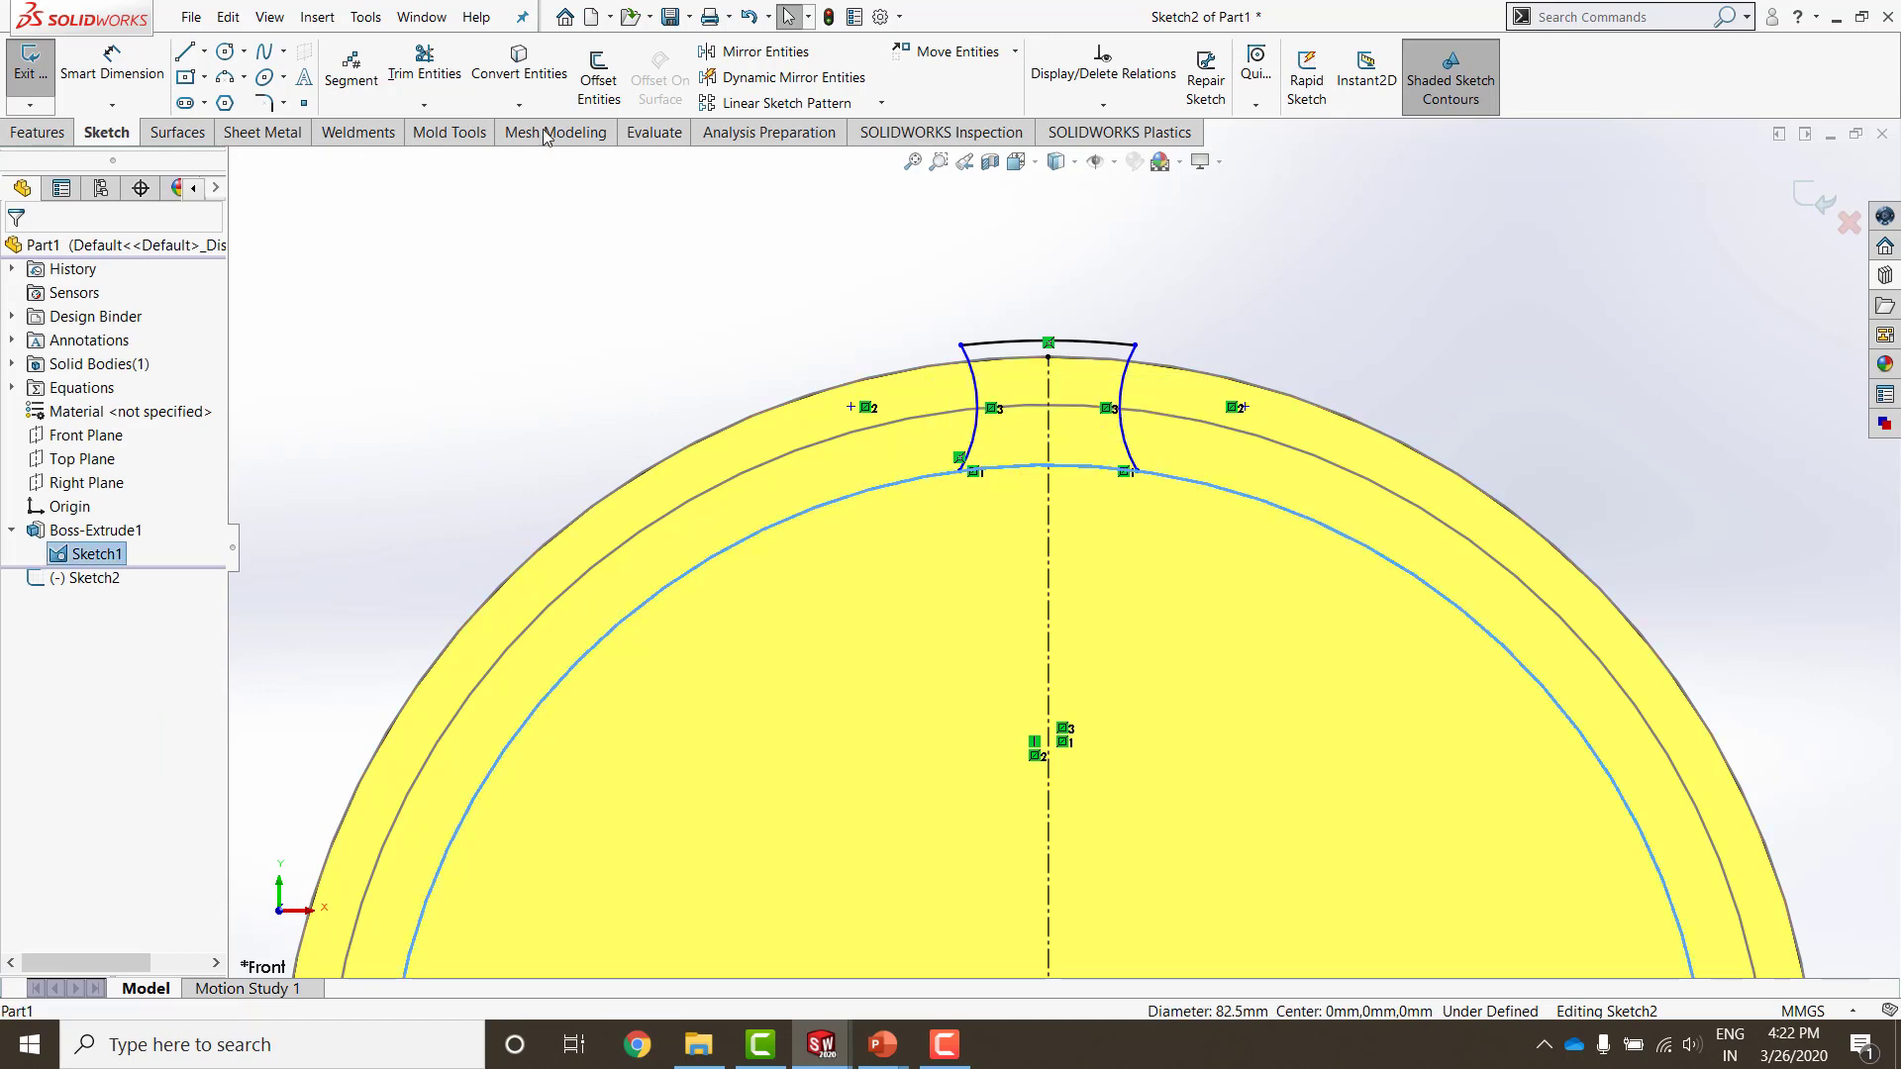
left_click(535, 74)
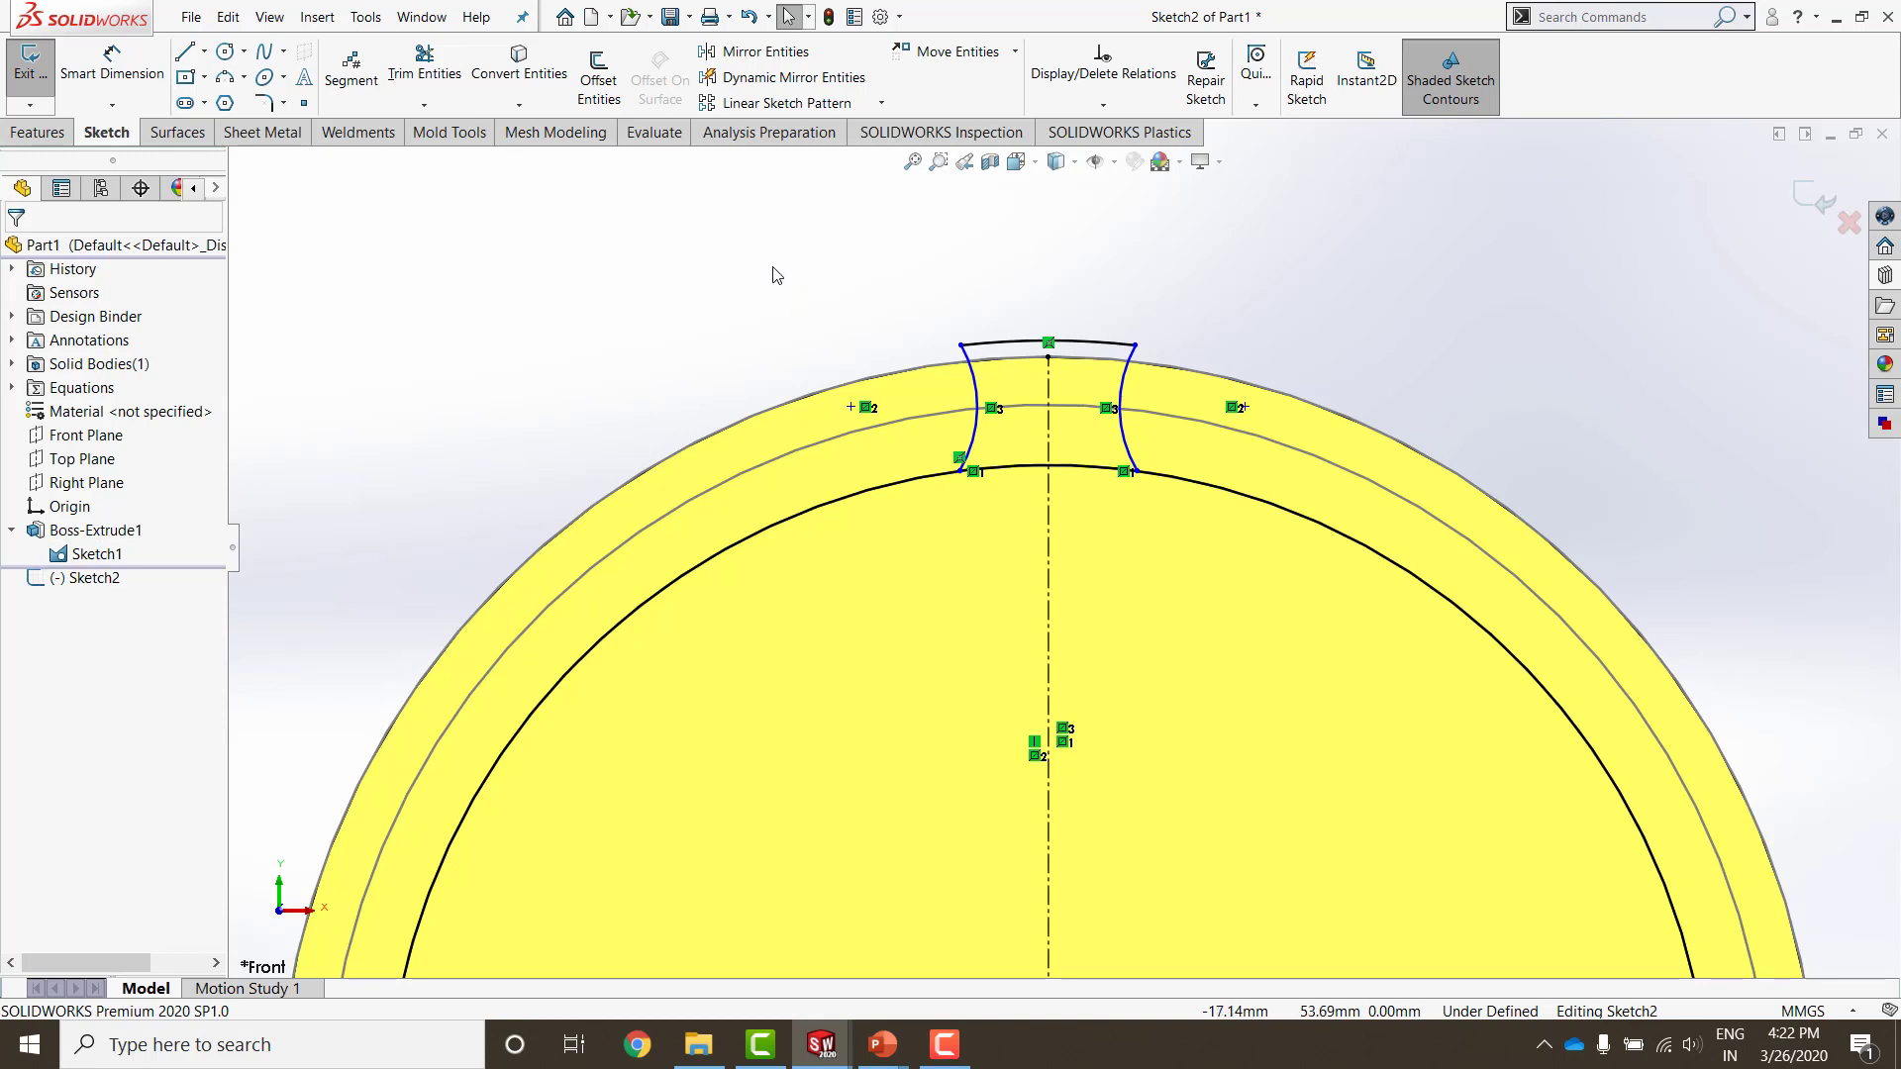
right_click_drag(784, 260, 744, 302)
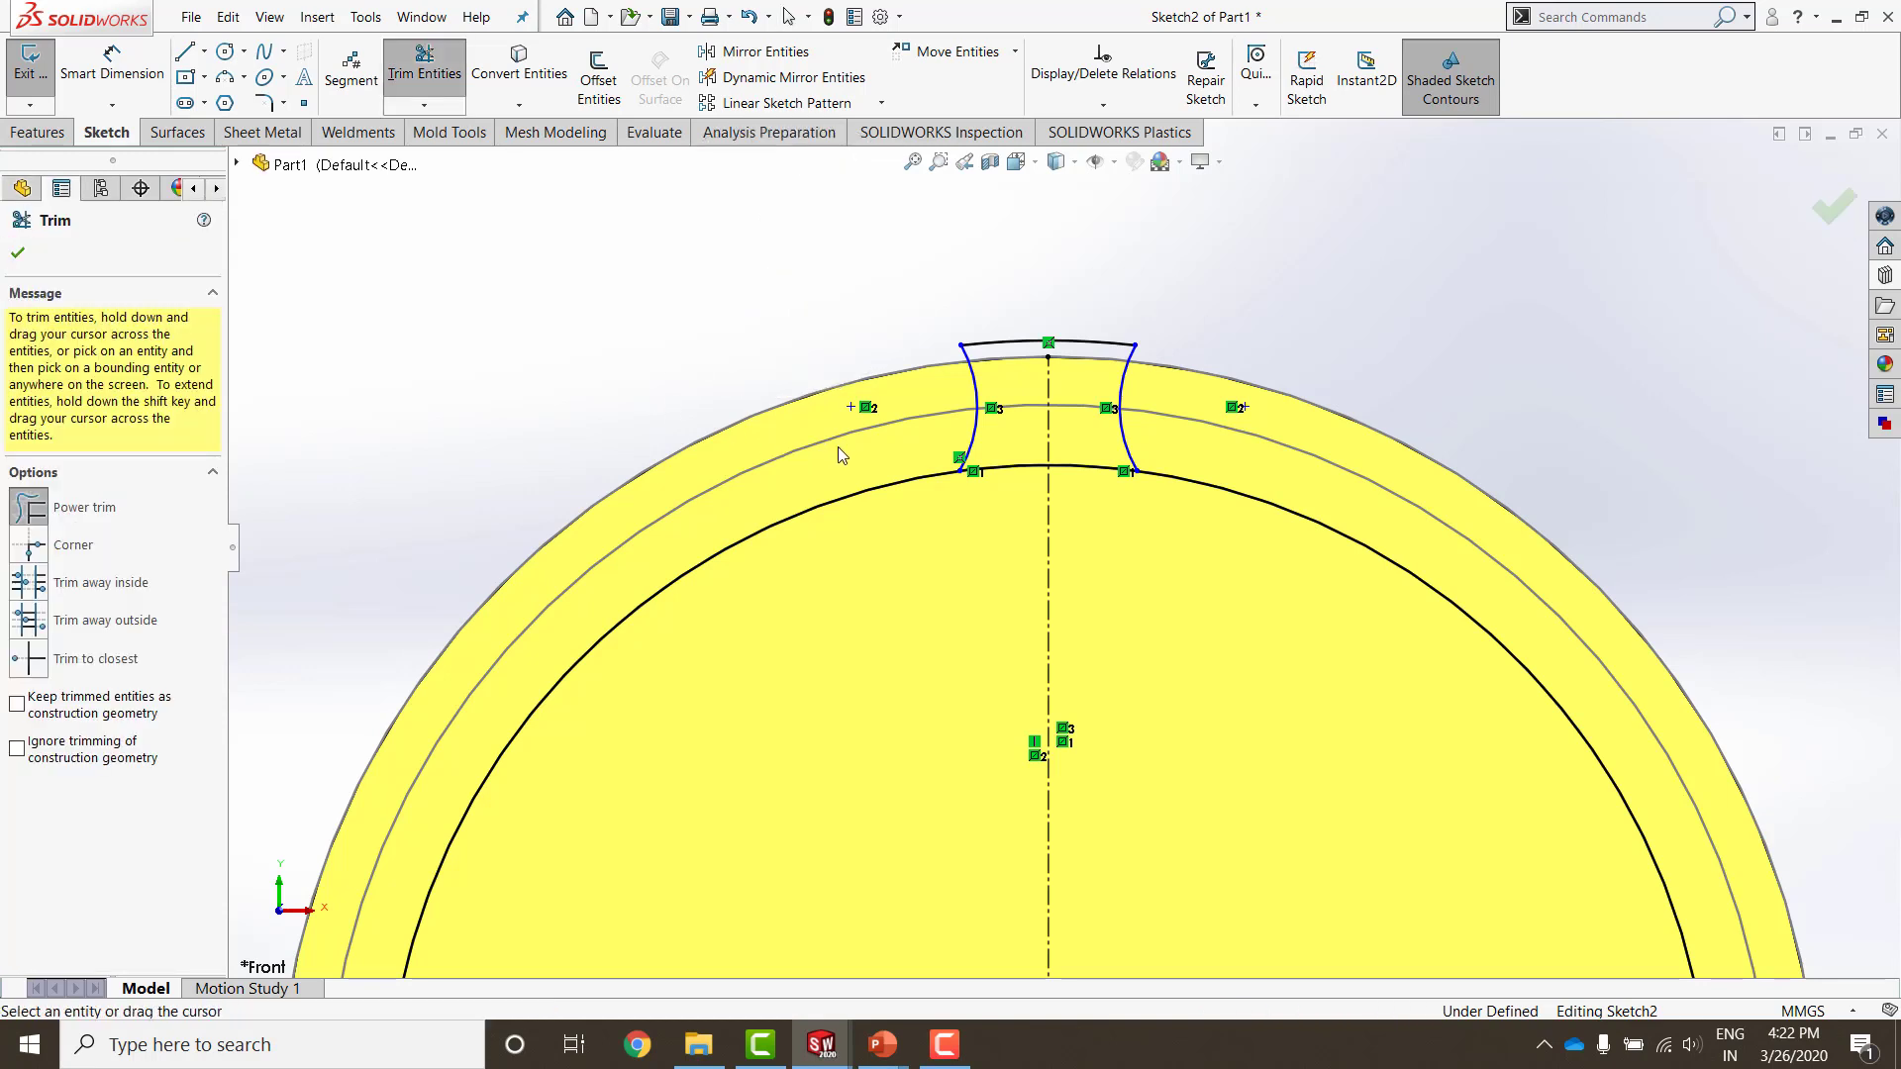
left_click_drag(840, 448, 848, 540)
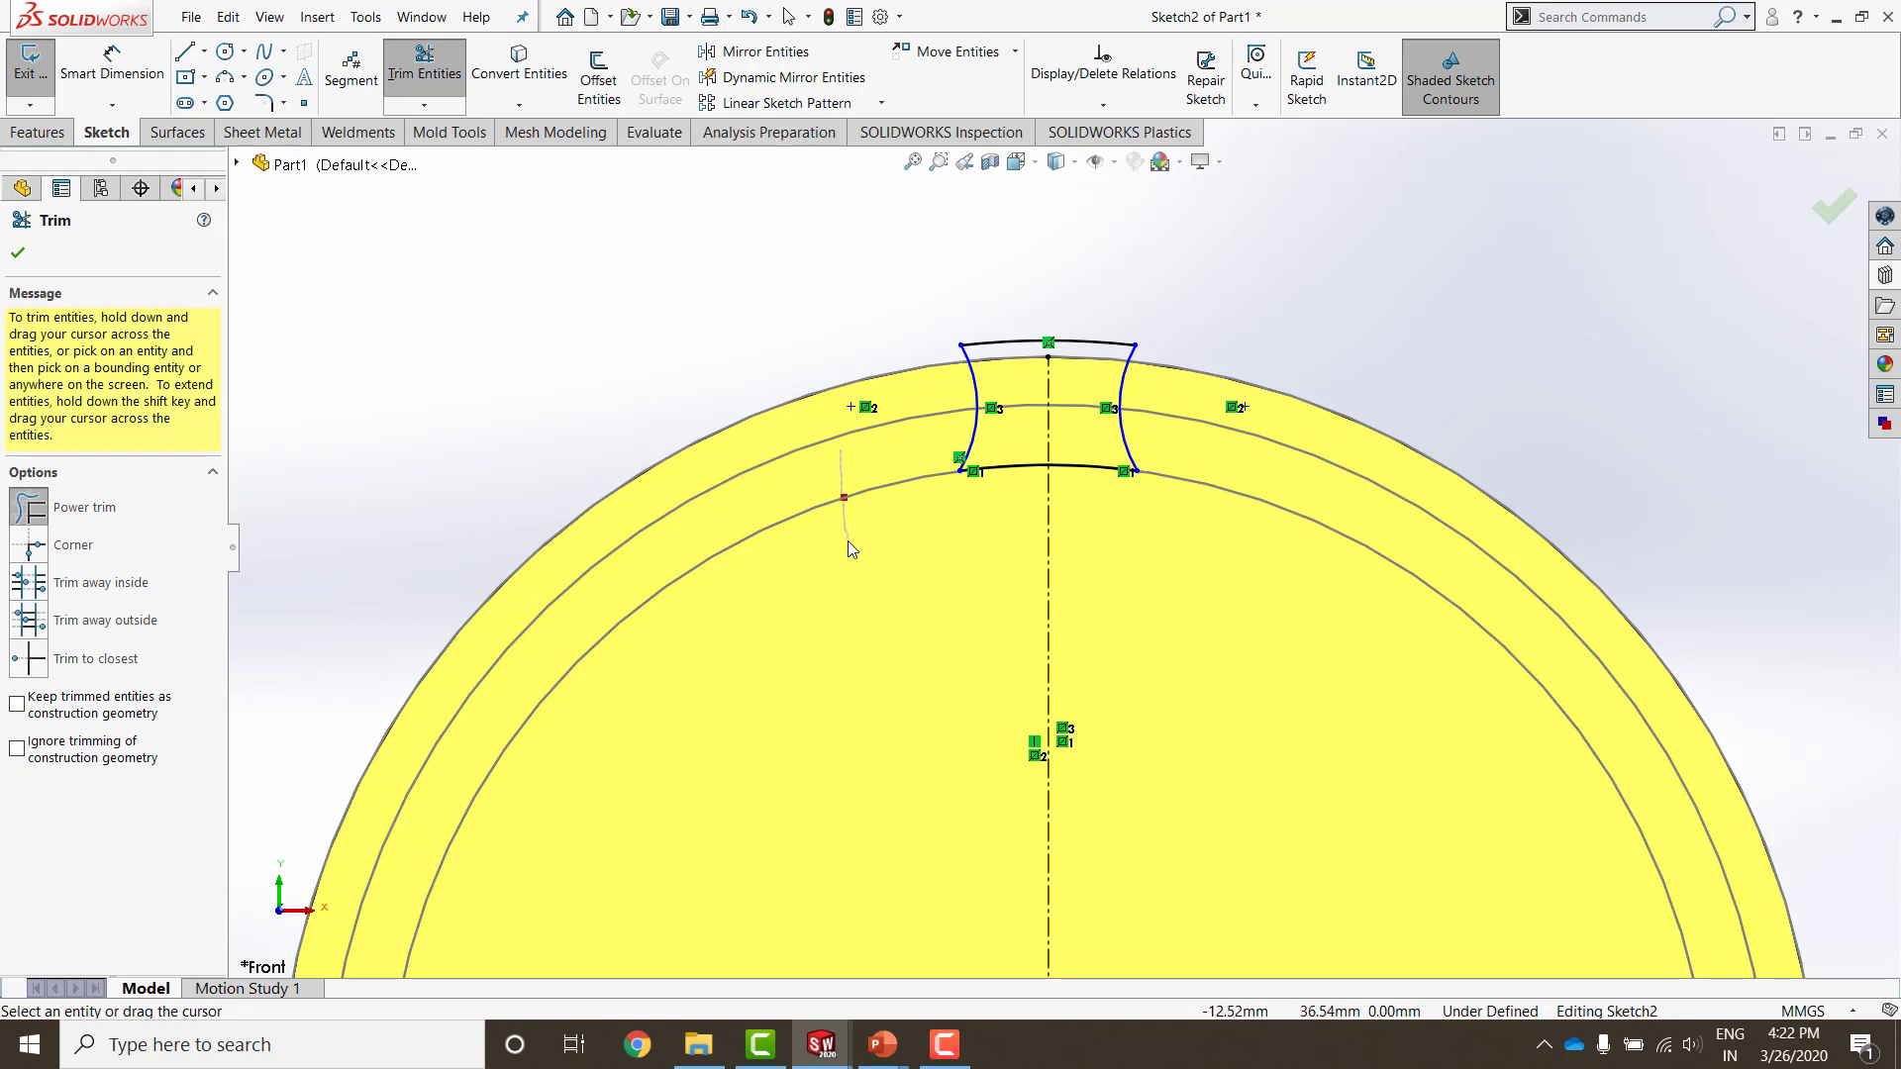
left_click_drag(848, 540, 844, 501)
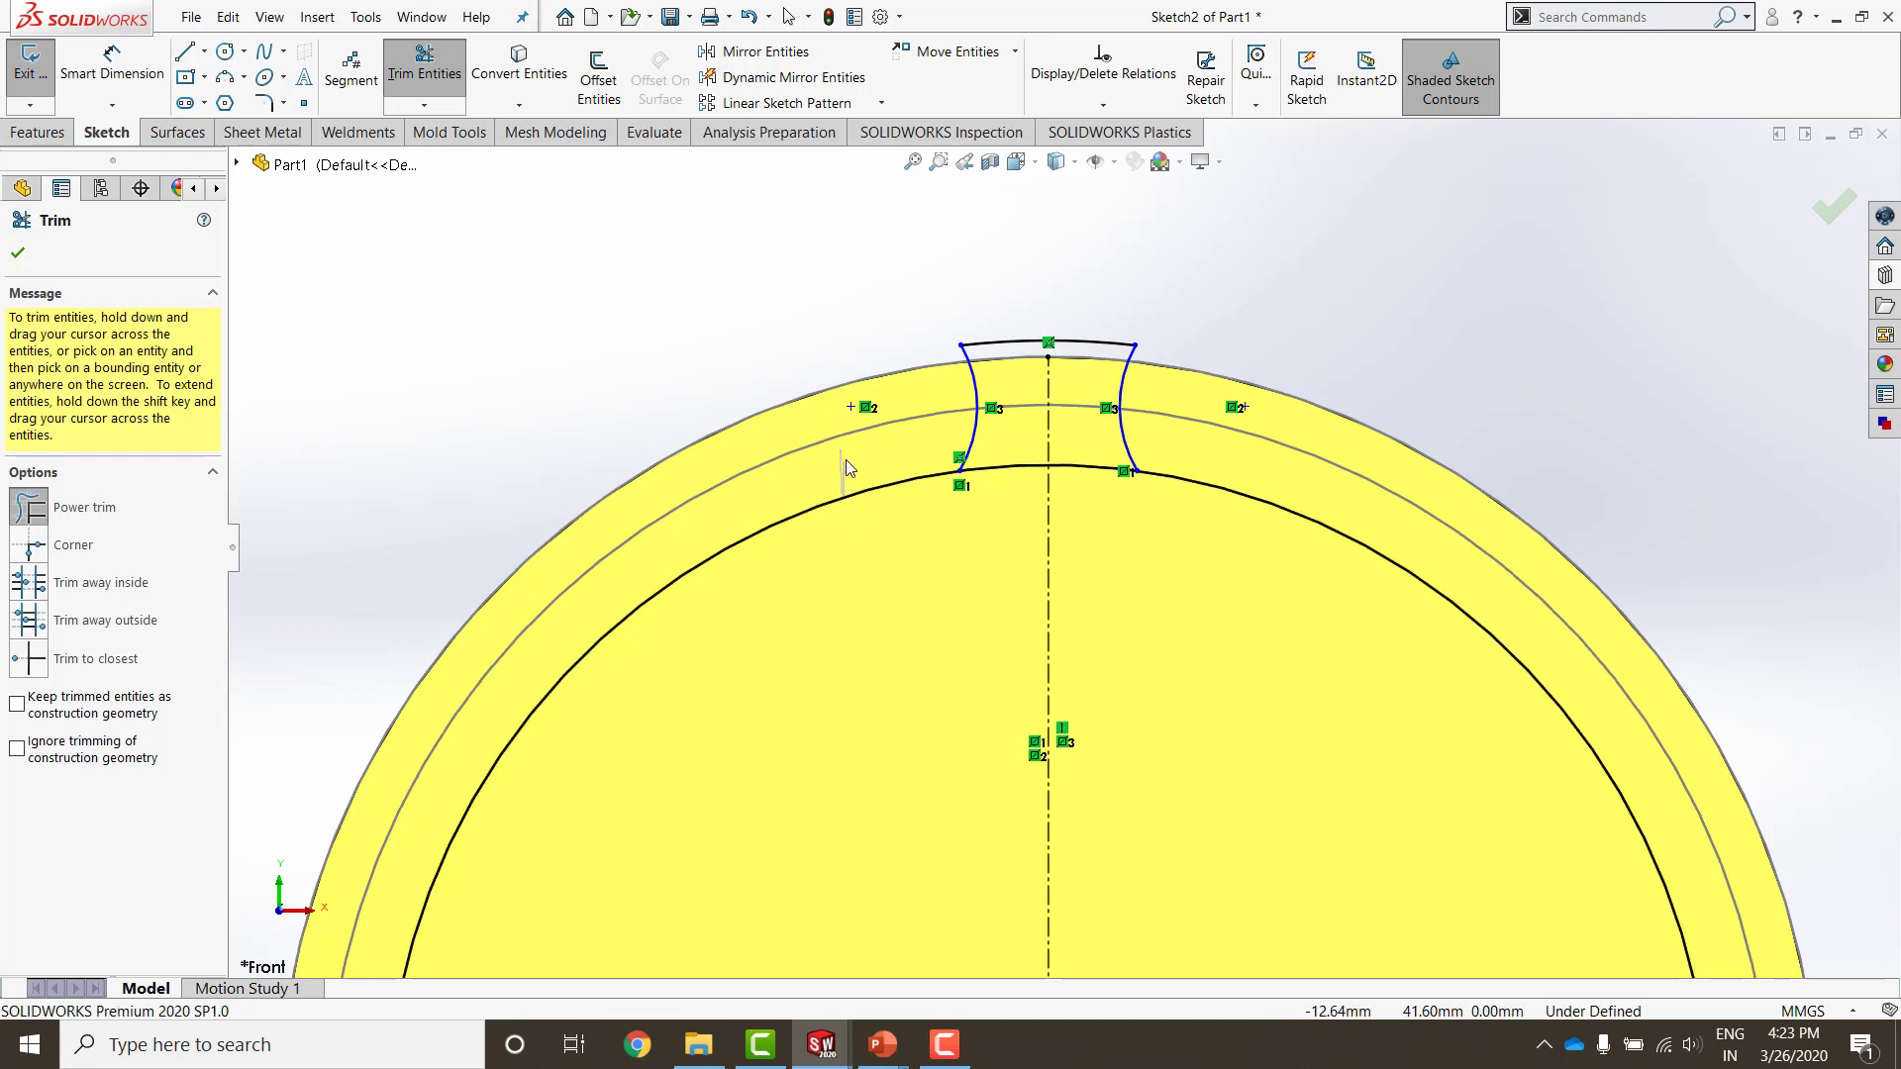
left_click_drag(853, 461, 863, 520)
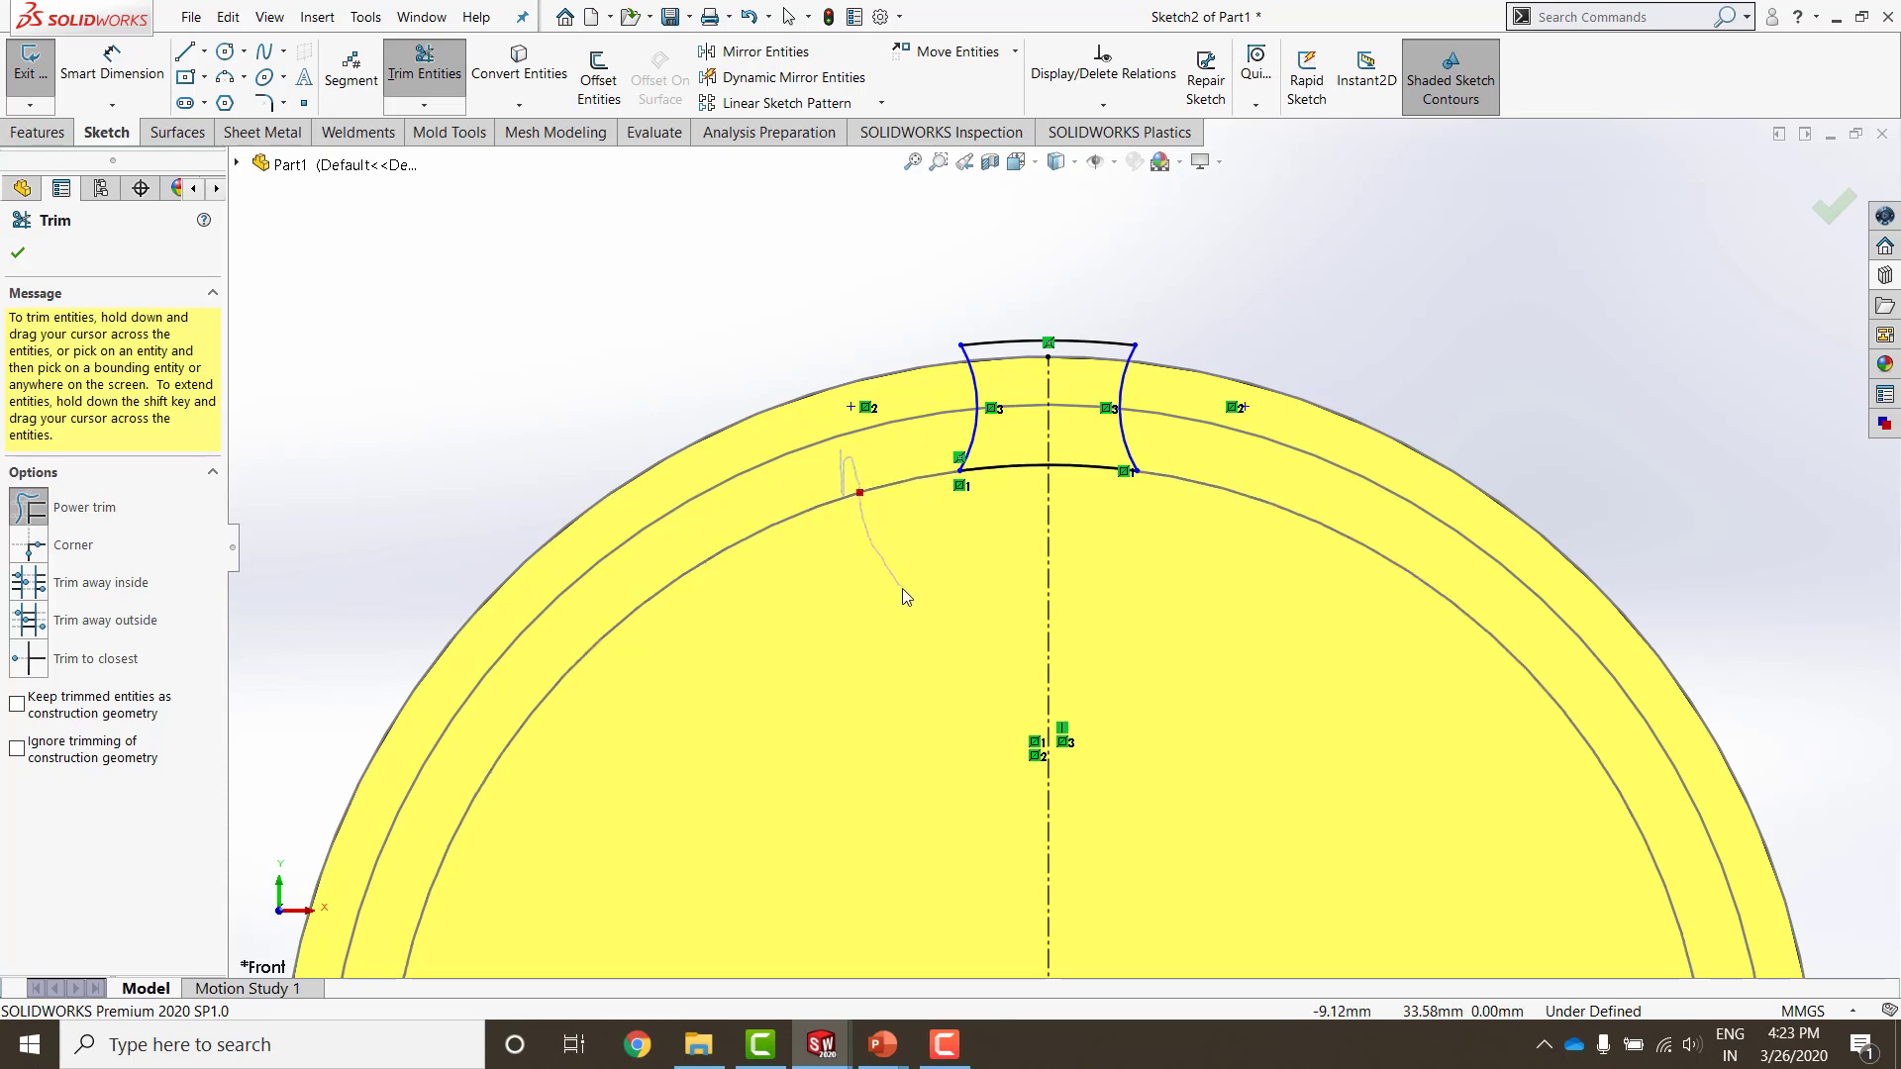
left_click_drag(903, 594, 904, 592)
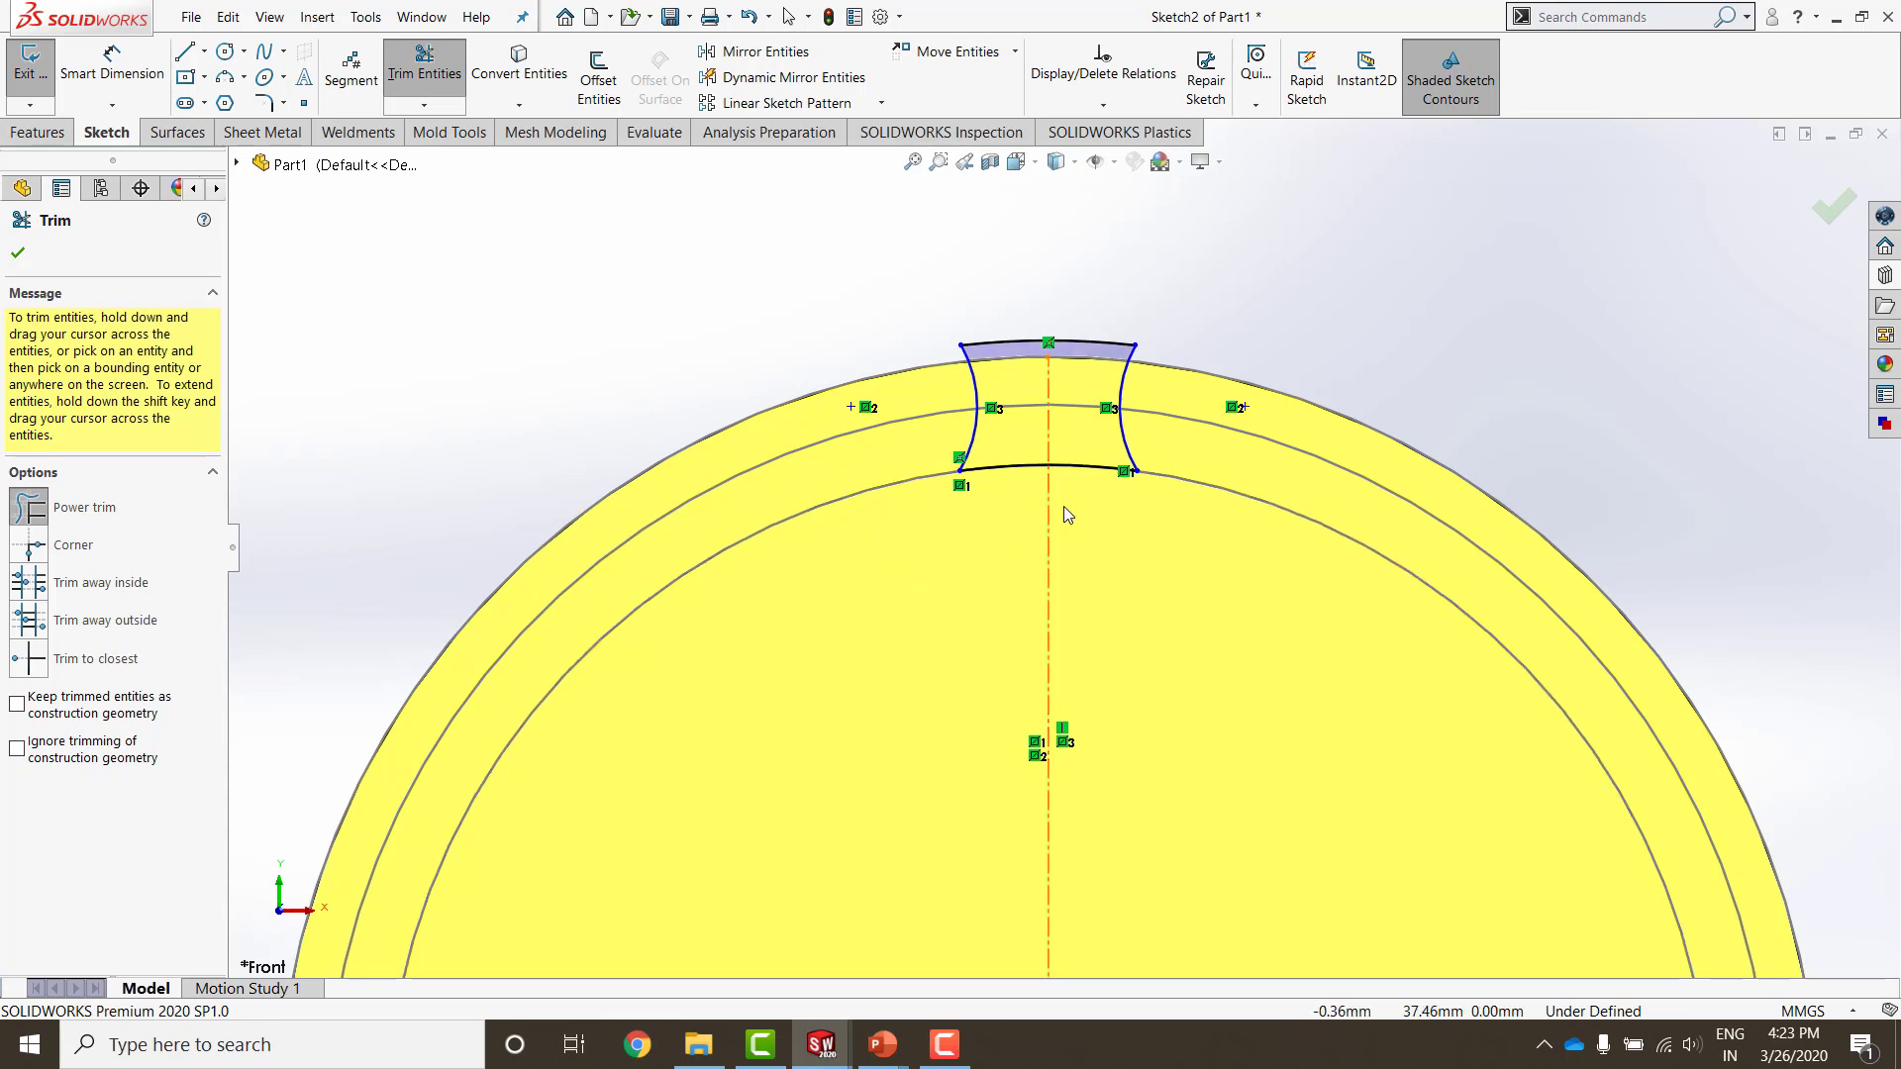
left_click(18, 255)
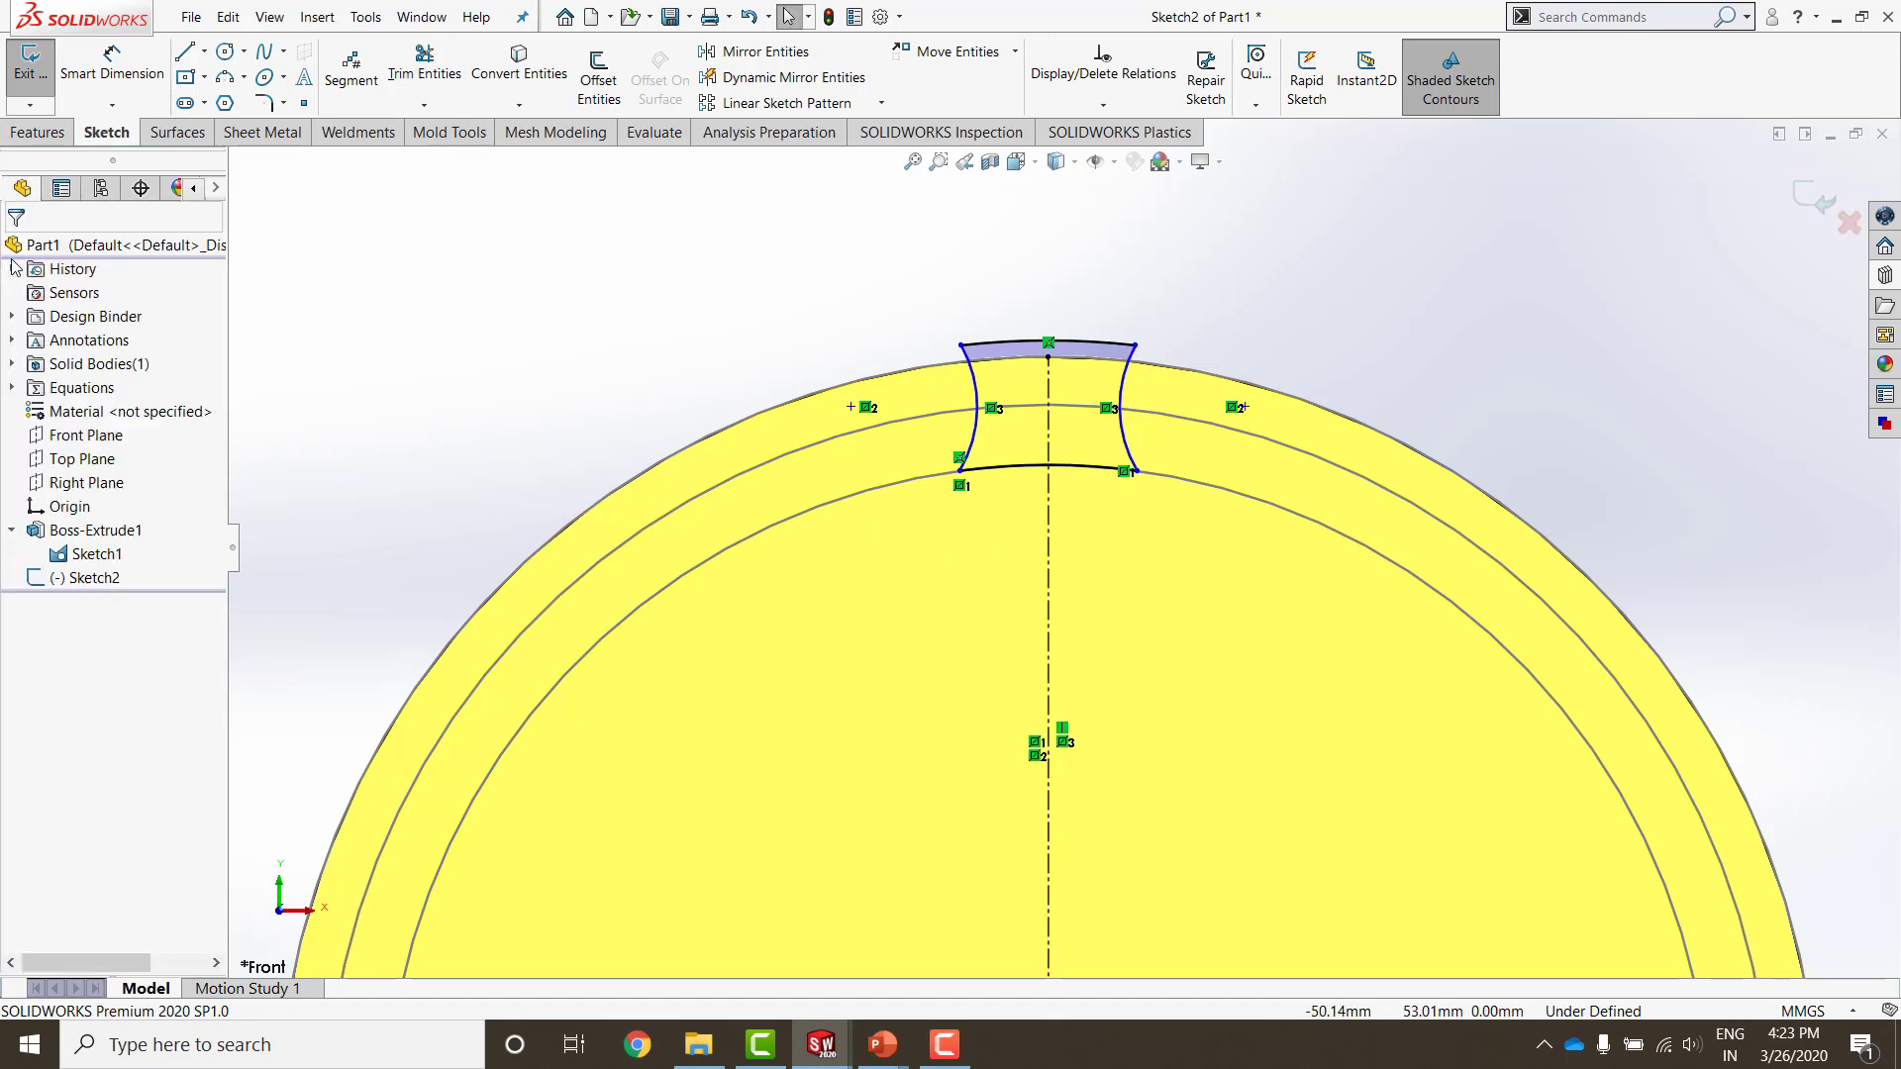
Step: Slide the flanks' lower endpoints right along the inner arc to narrow the tooth
scroll(1078, 425, "down", 2)
scroll(1039, 392, "down", 1)
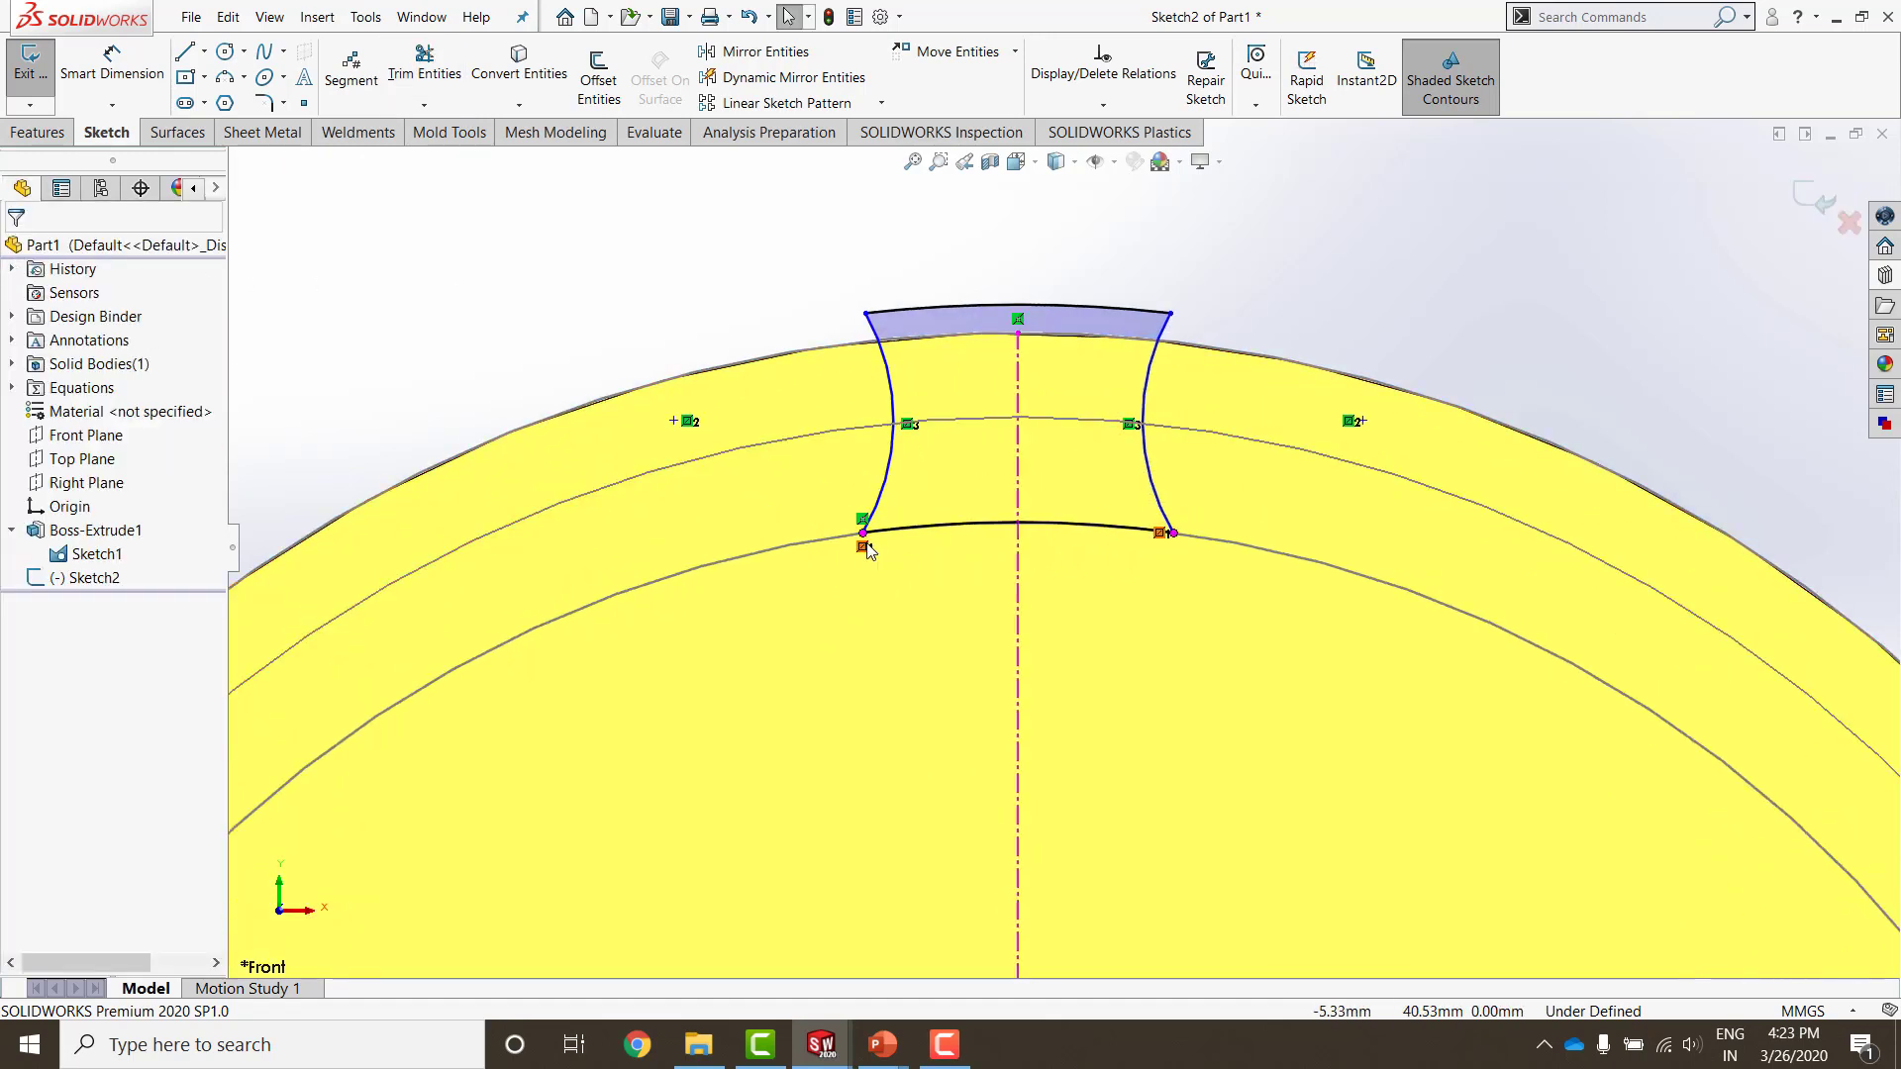
mouse_move(864, 532)
left_mouse_down()
mouse_move(965, 543)
mouse_move(925, 540)
left_mouse_up()
left_click(1297, 299)
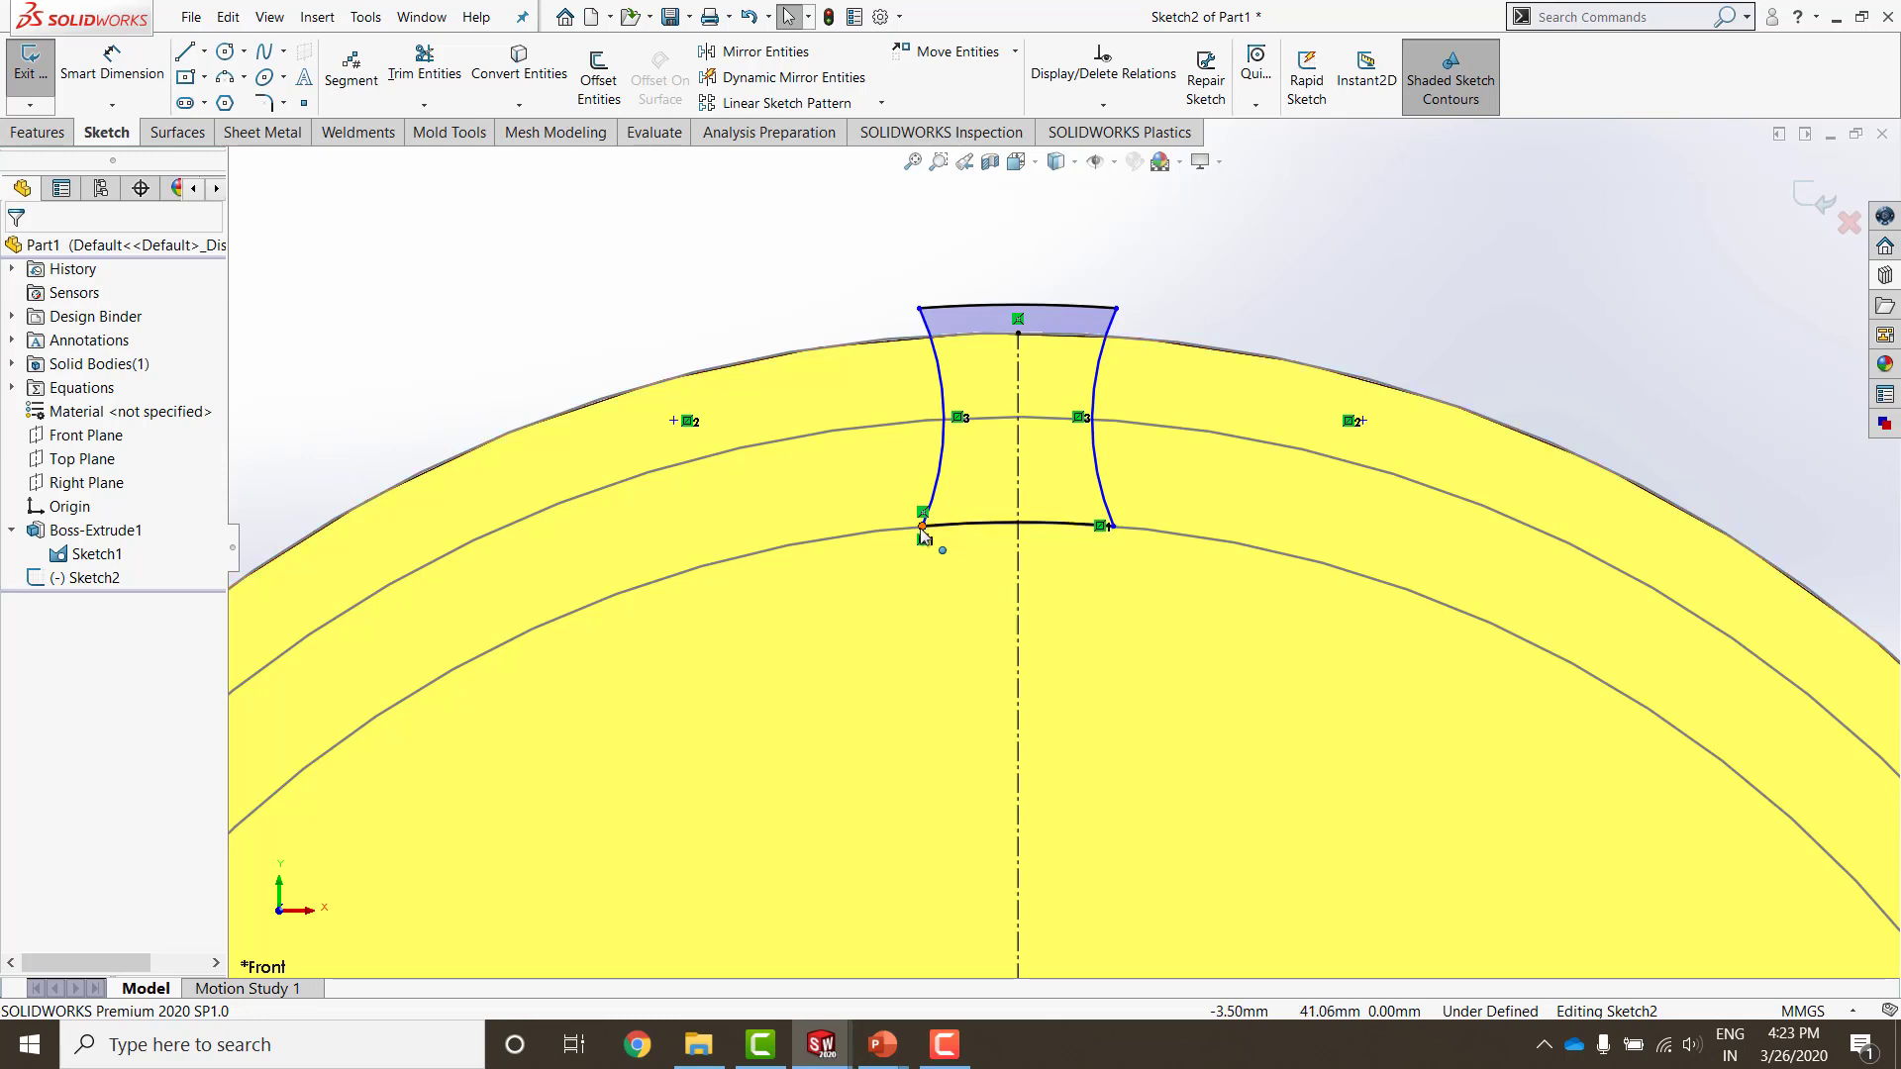
left_click_drag(923, 527, 971, 542)
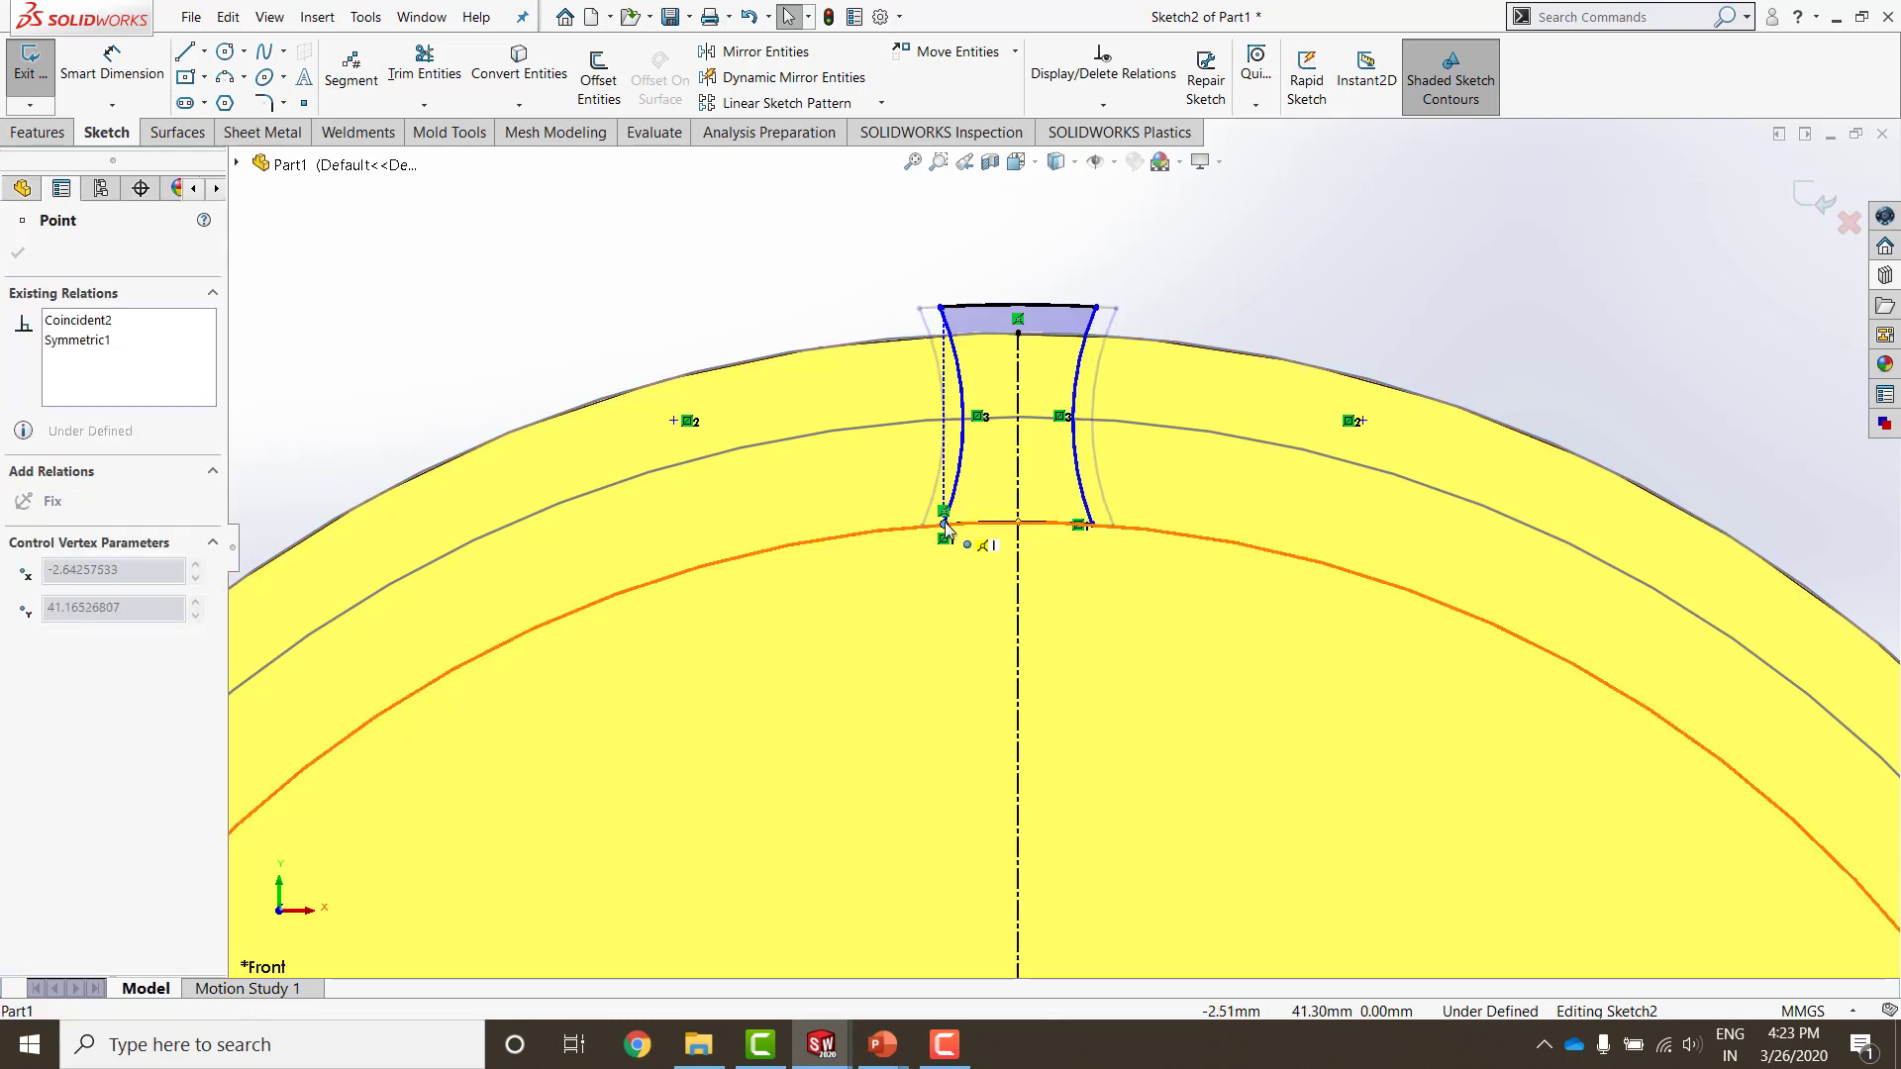
left_click(1252, 251)
Step: Draw a horizontal construction line spanning the tooth across both flanks
right_click_drag(1378, 279, 1282, 282)
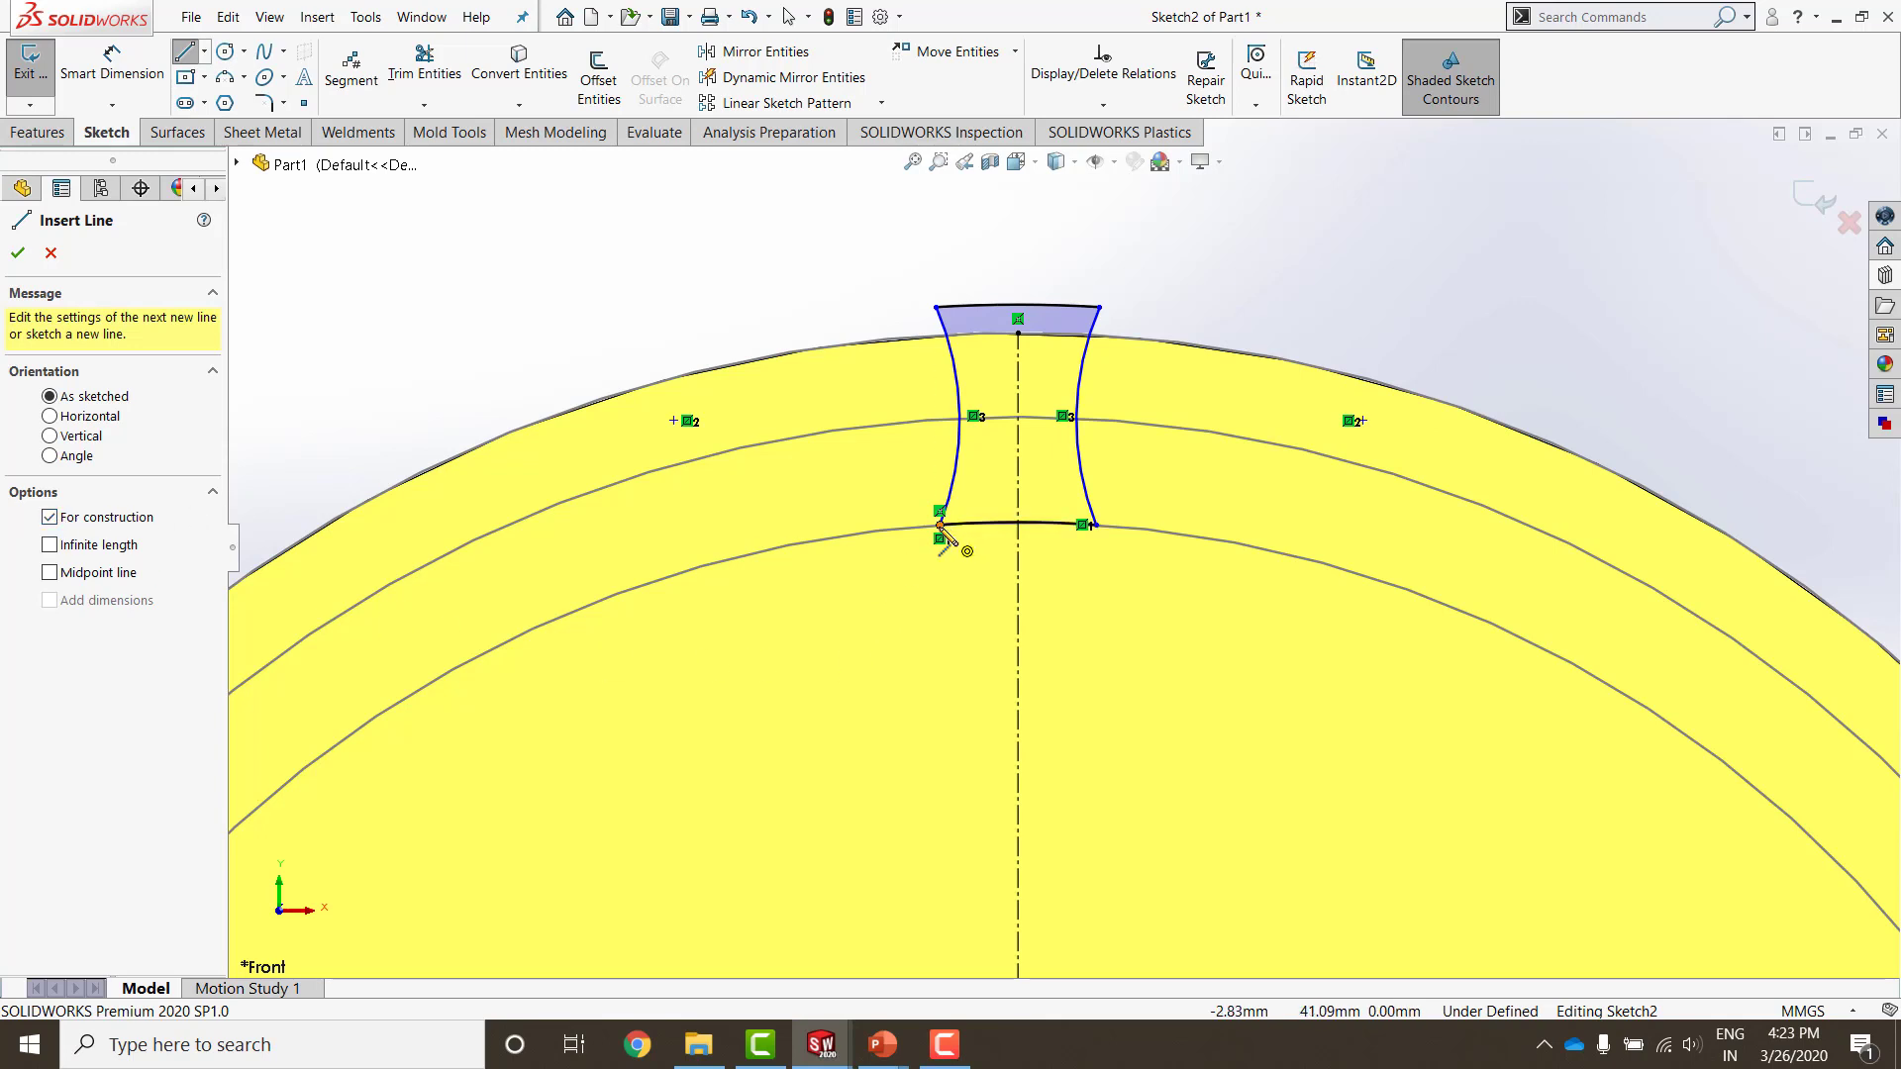
left_click(959, 416)
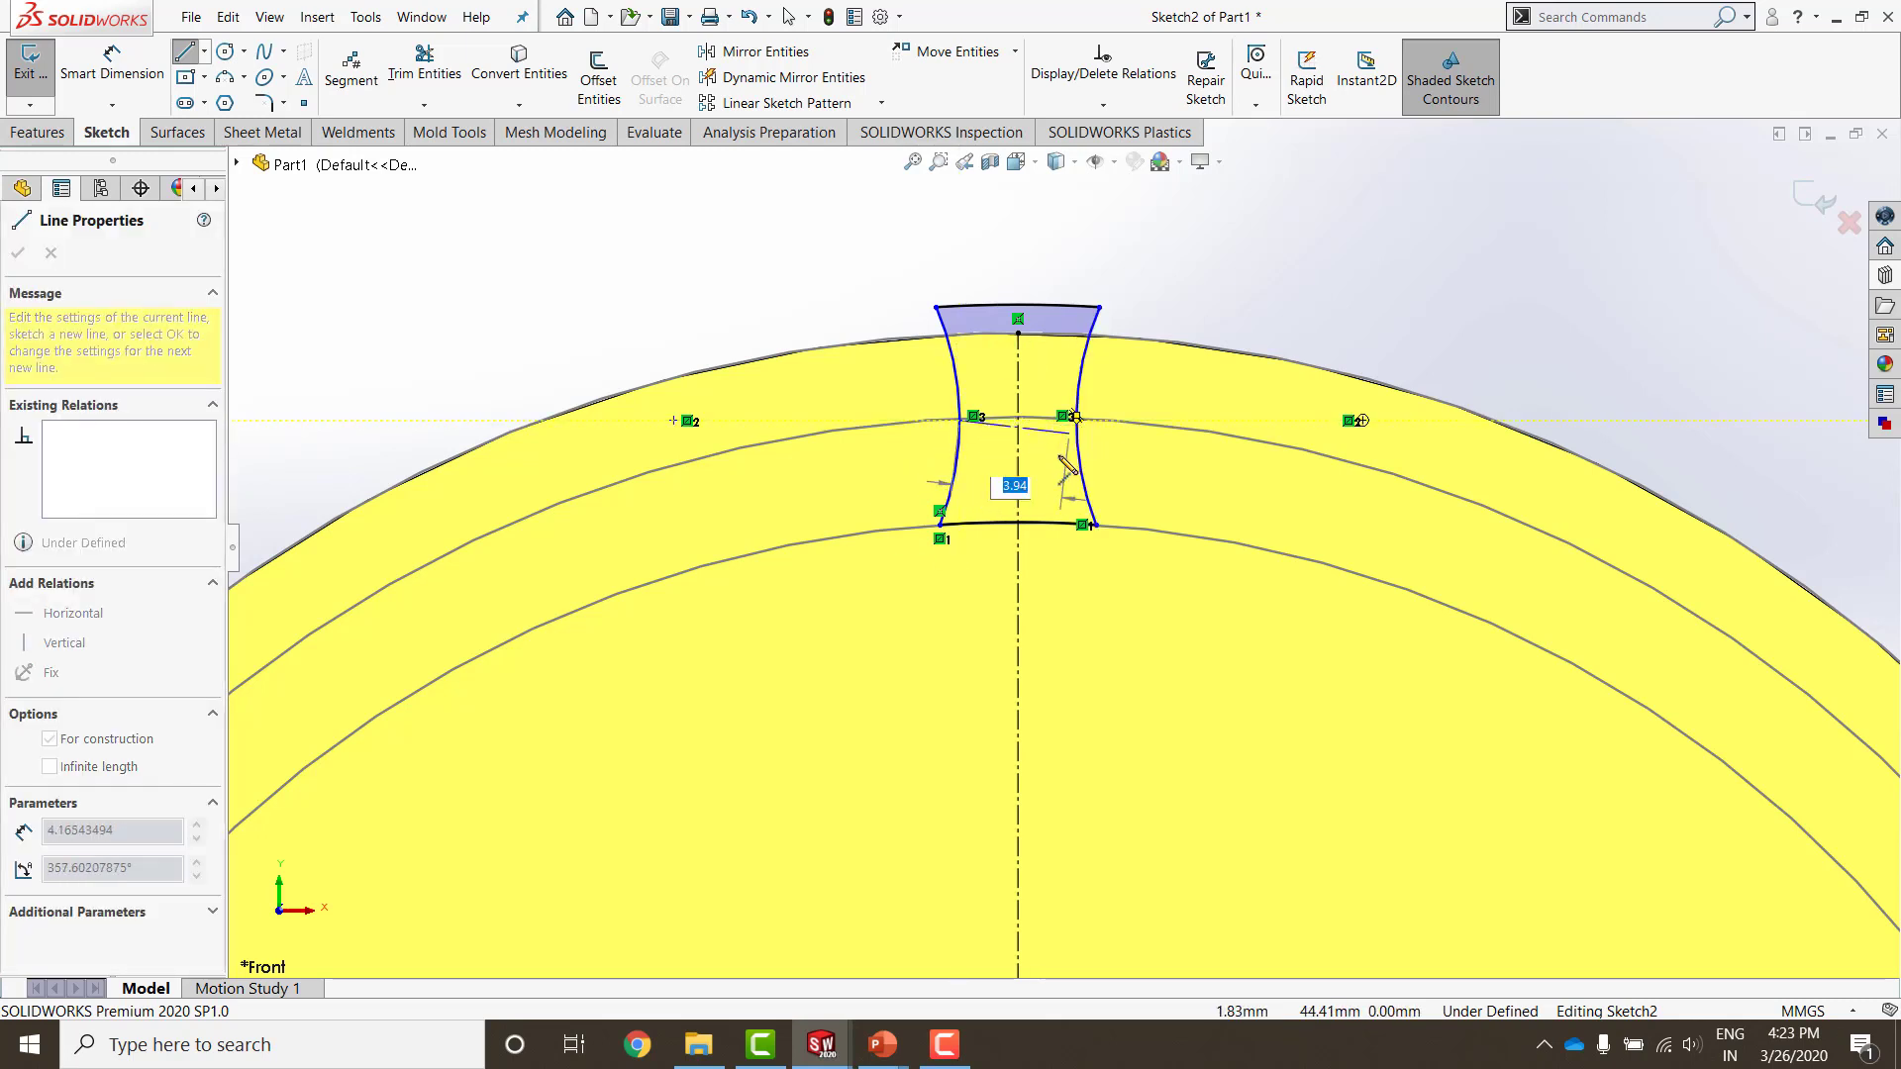
key("Escape")
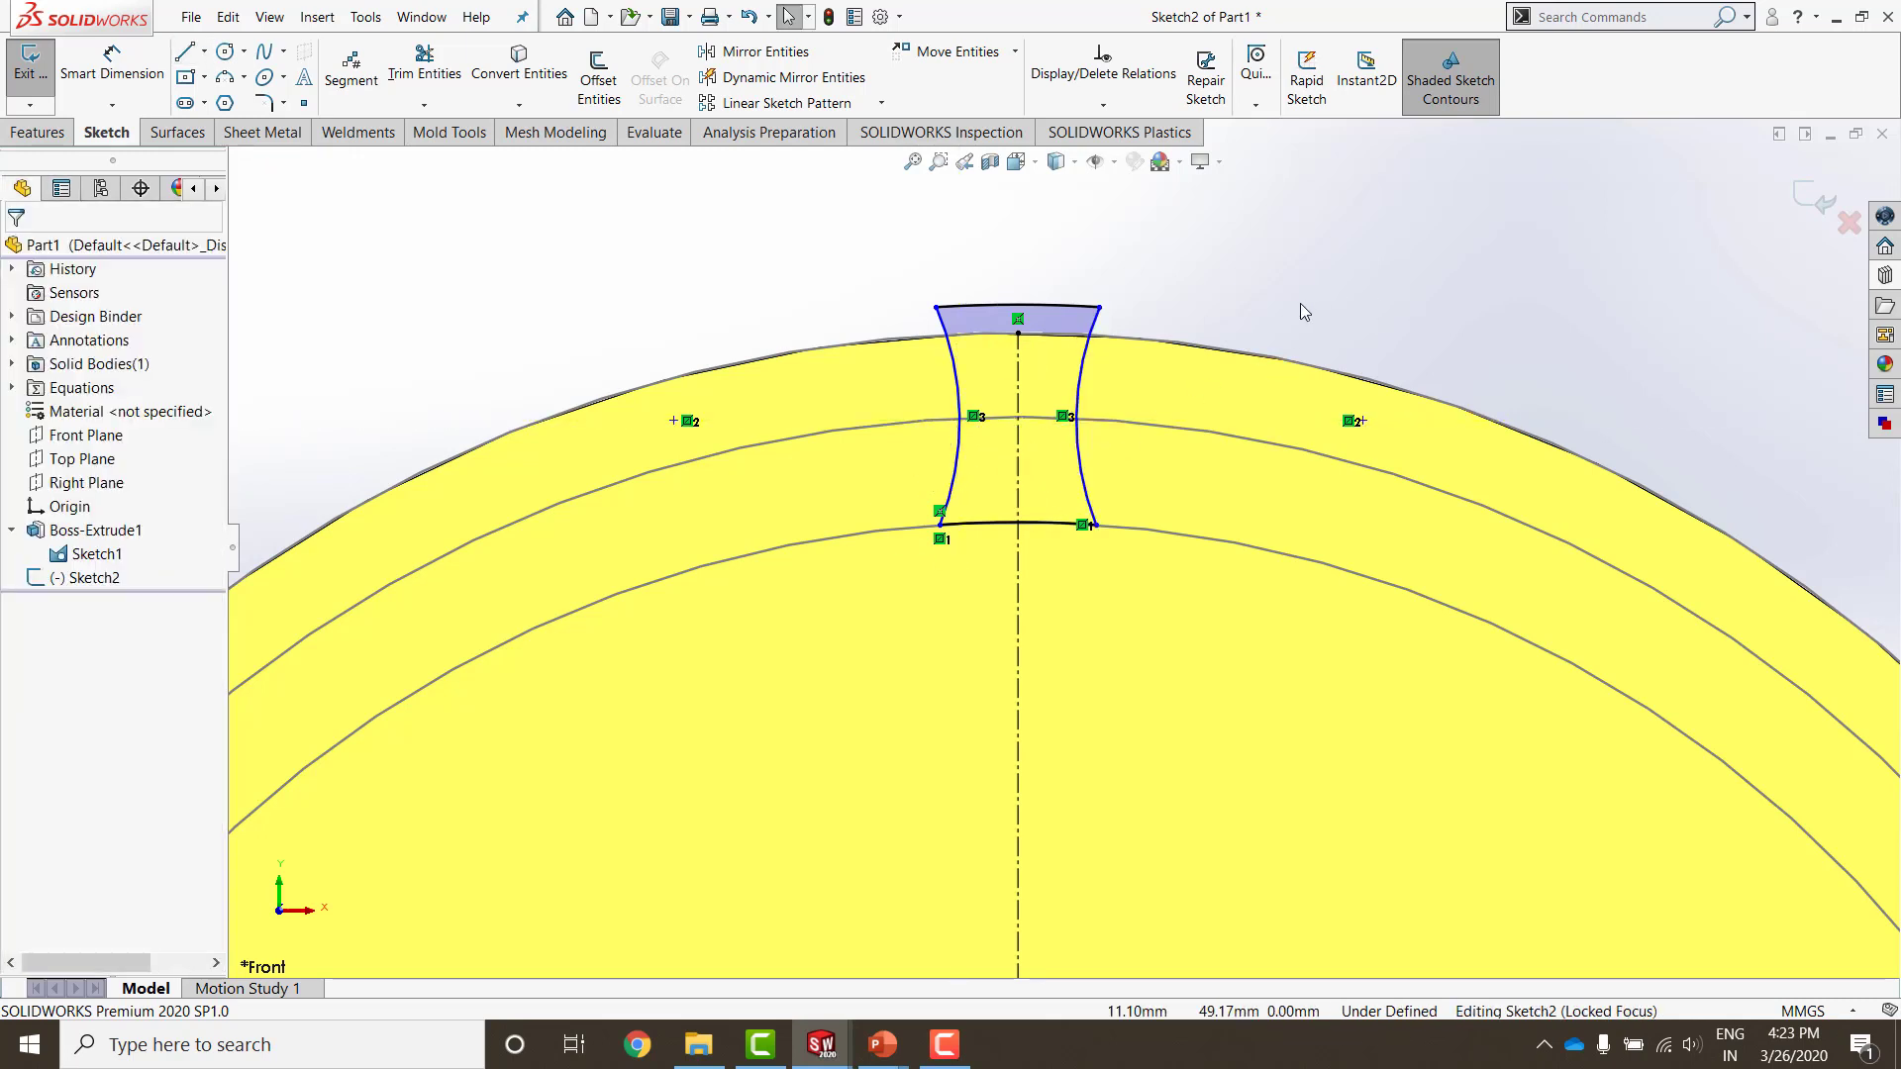
key("l")
left_click(50, 518)
left_click(899, 456)
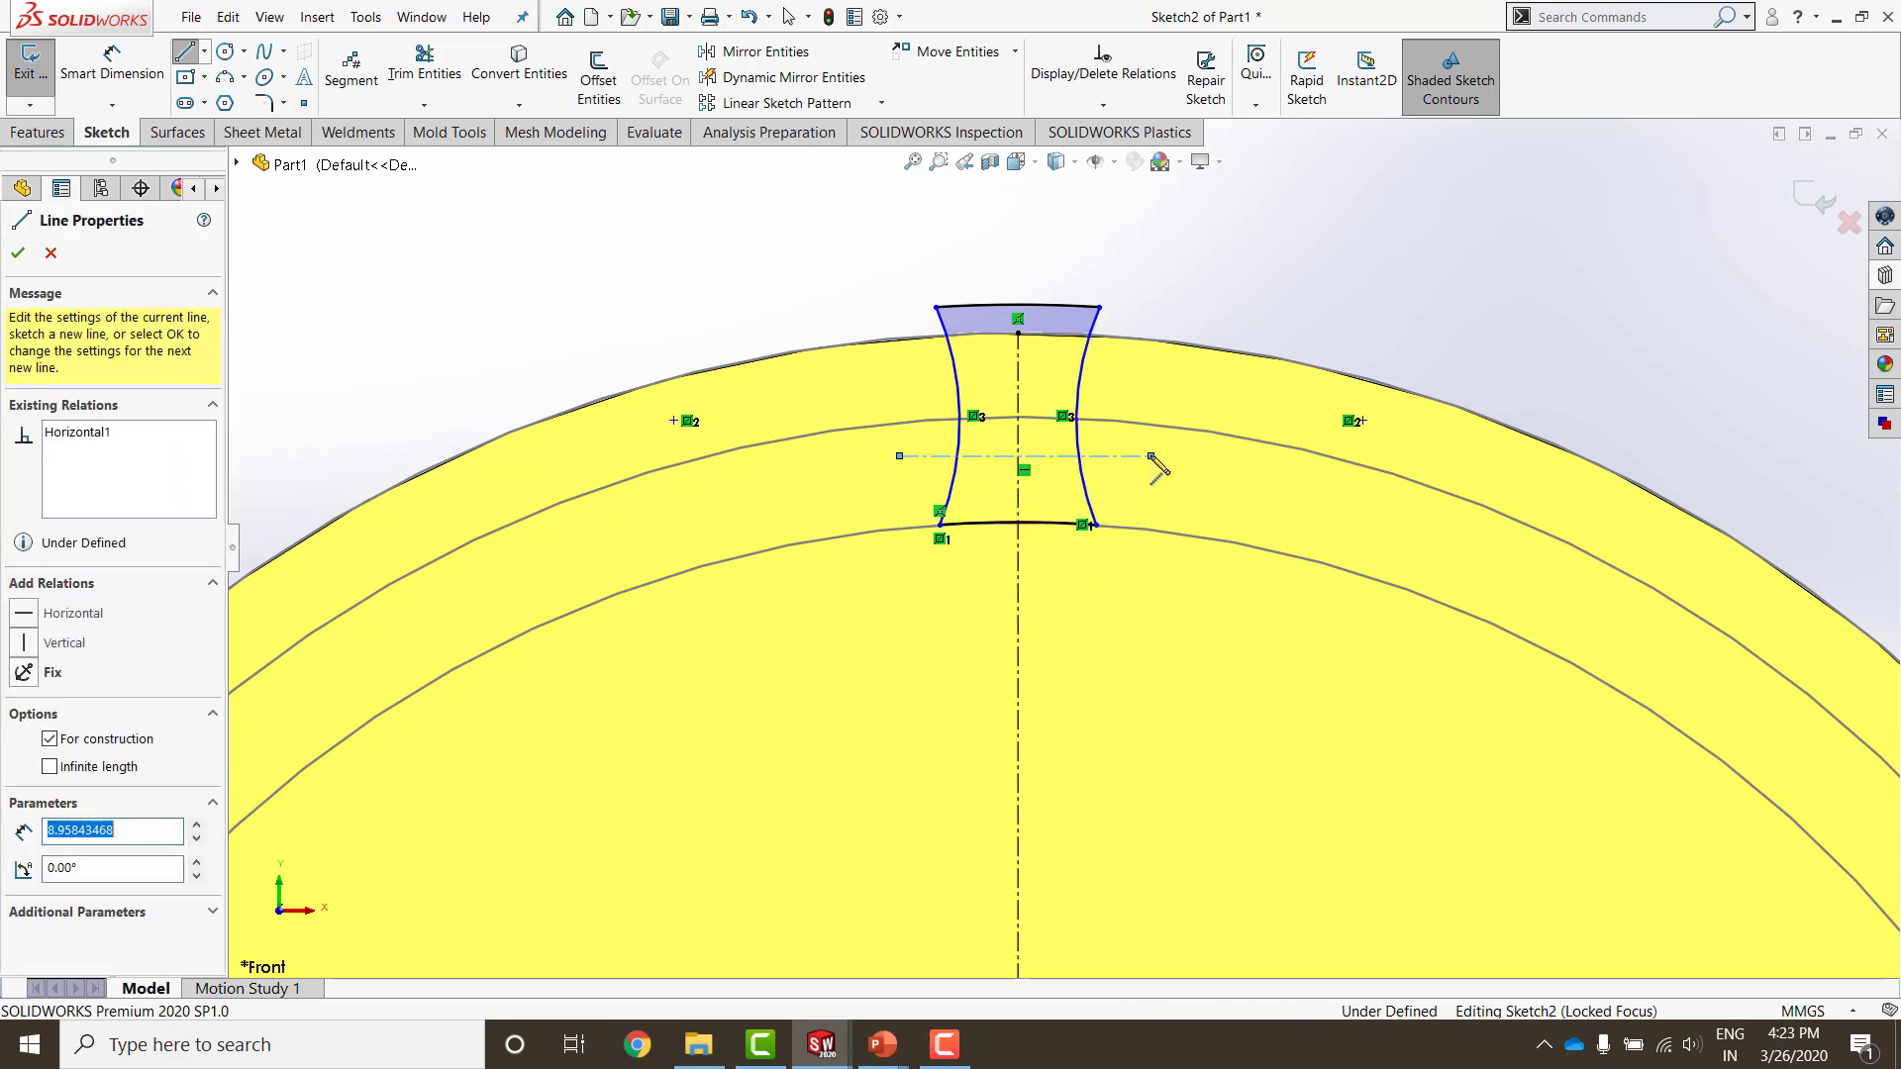
left_click(1151, 457)
key("Escape")
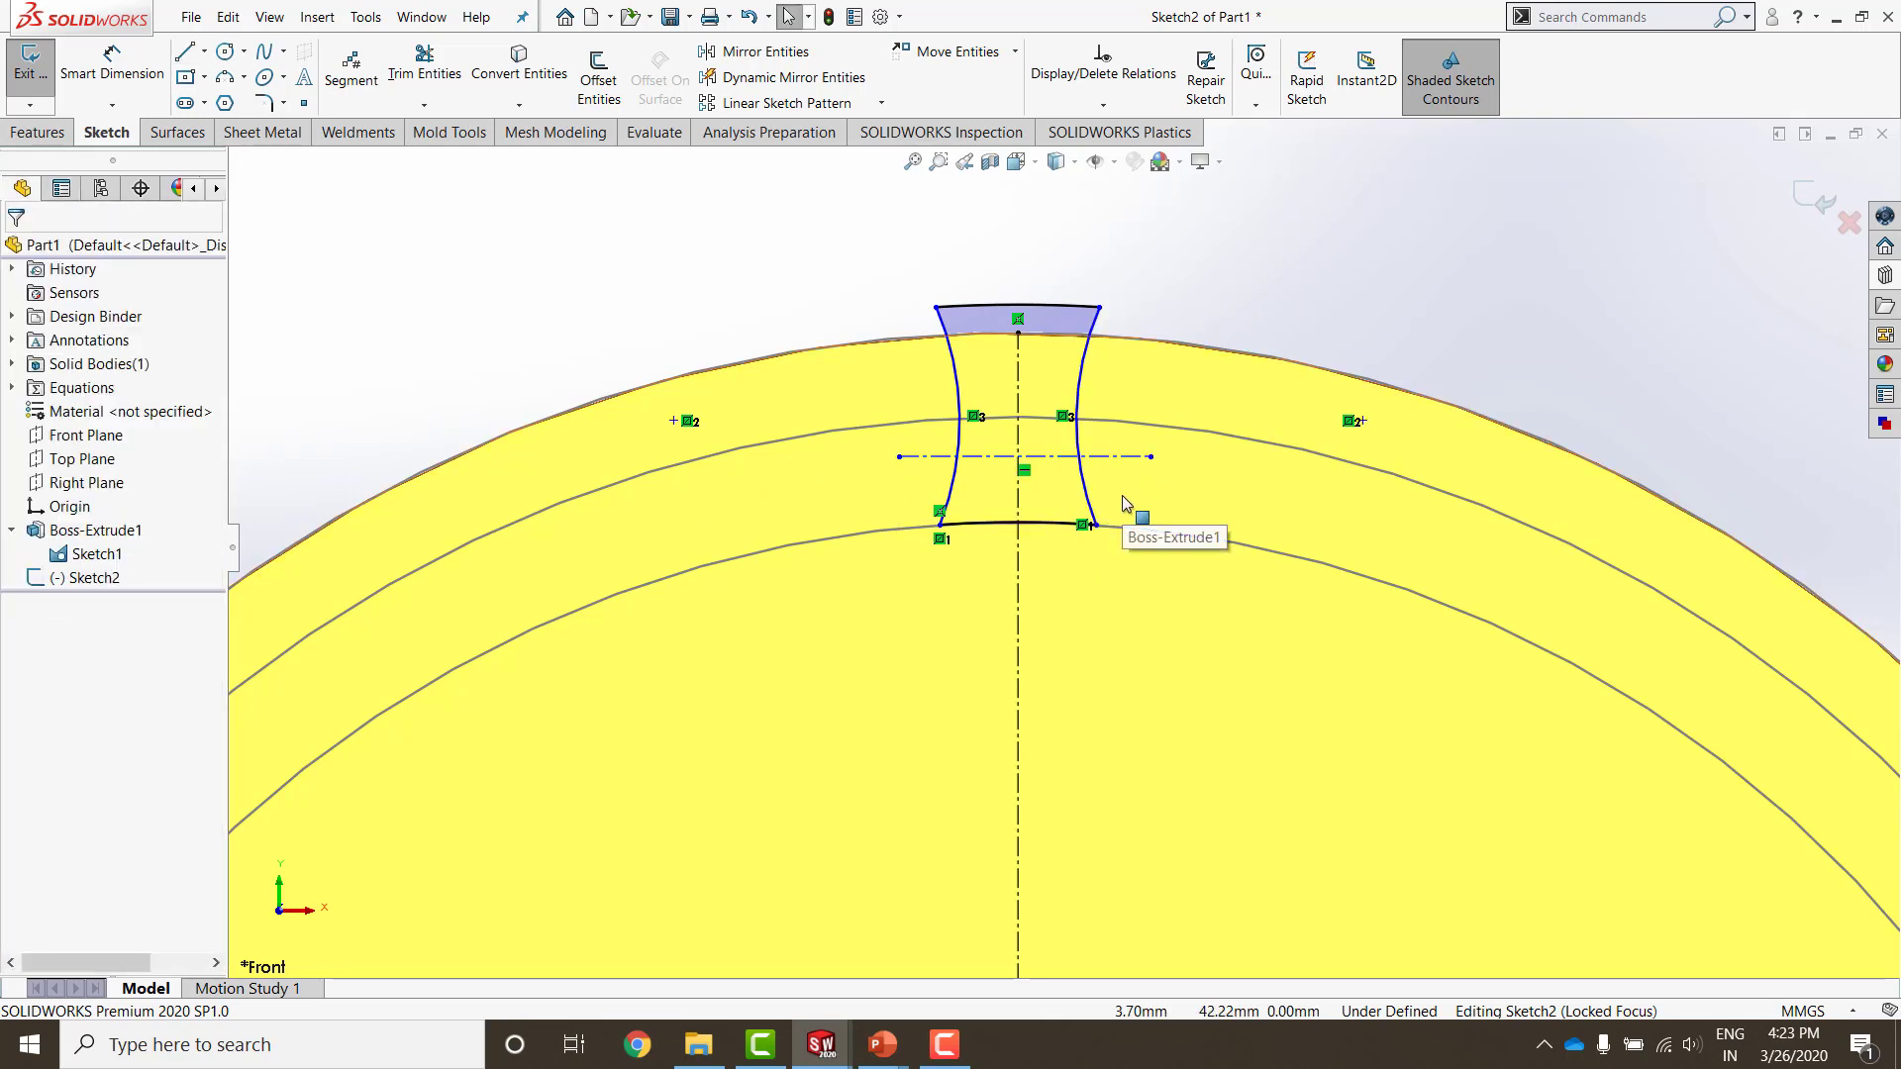
Step: Pin the construction line's left end to where the Ø90 pitch arc crosses the left flank
left_click(898, 459)
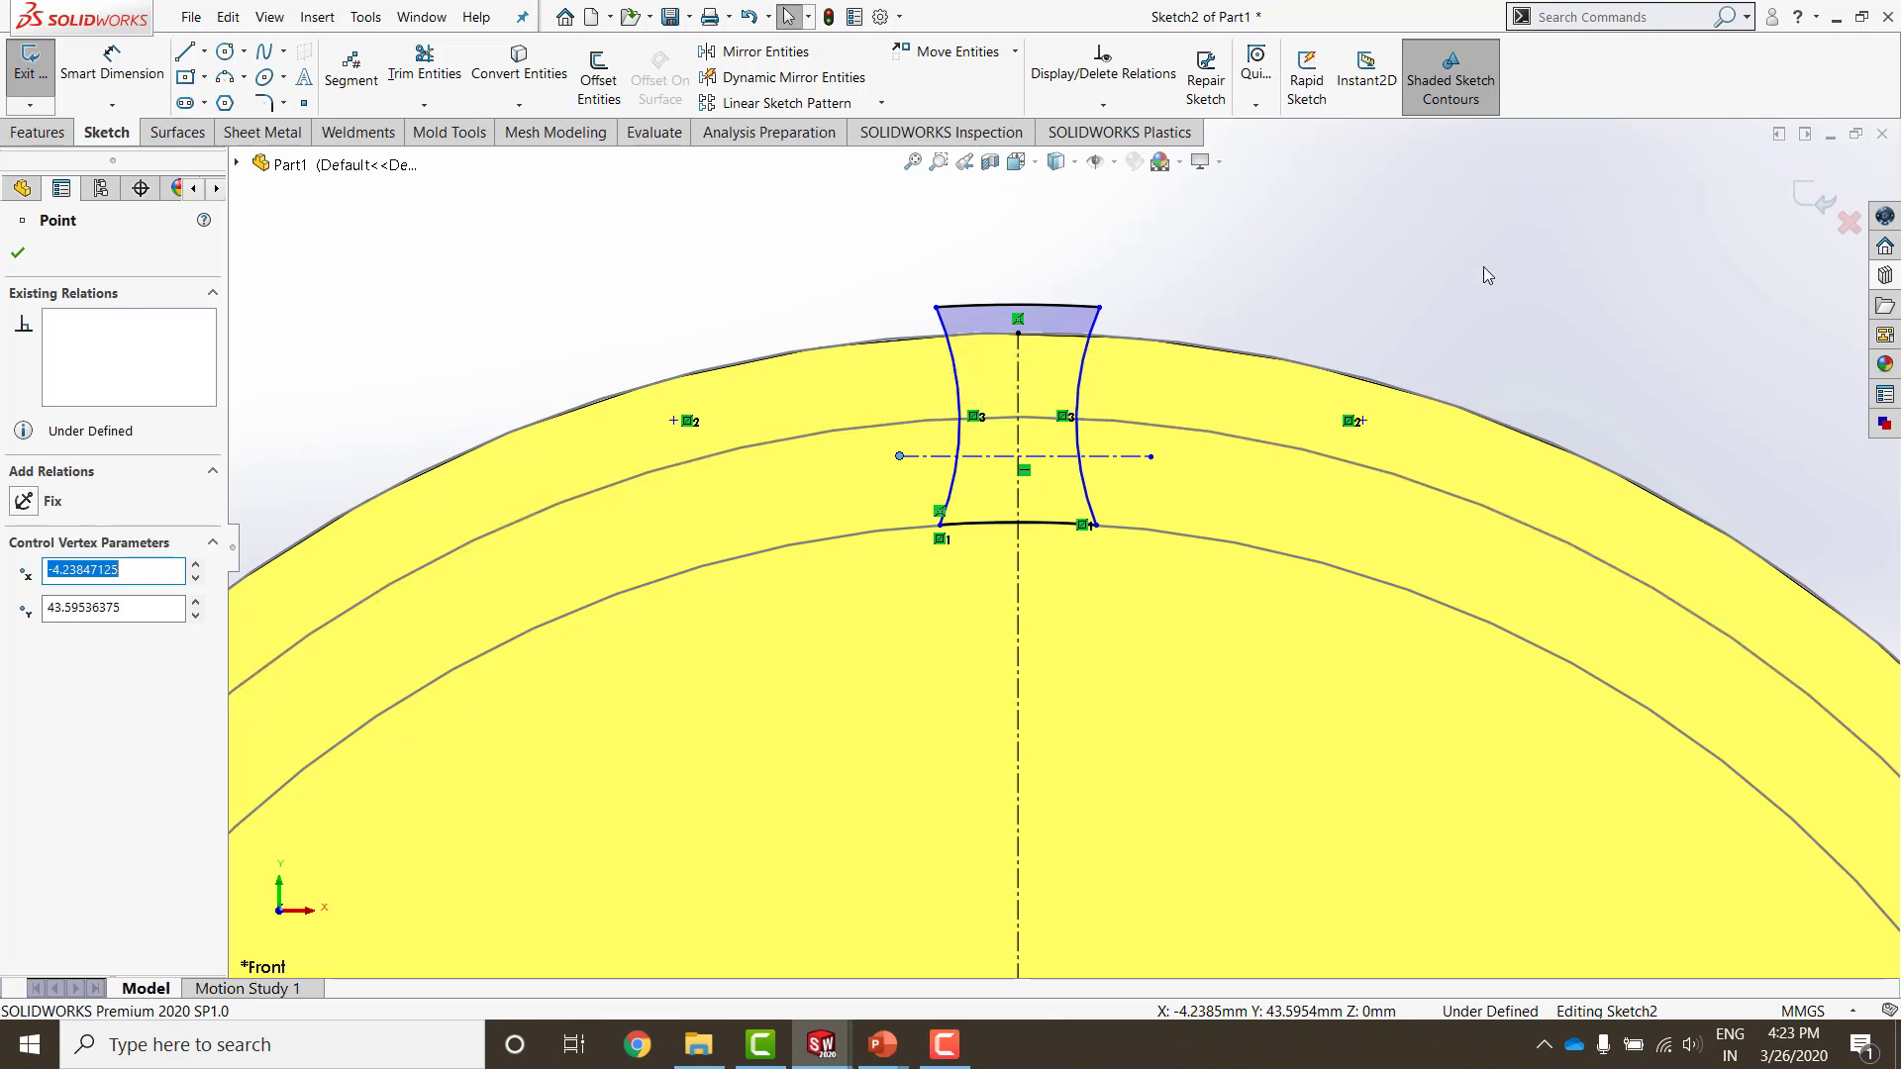
left_click(954, 371)
left_click(914, 434)
left_click(801, 228)
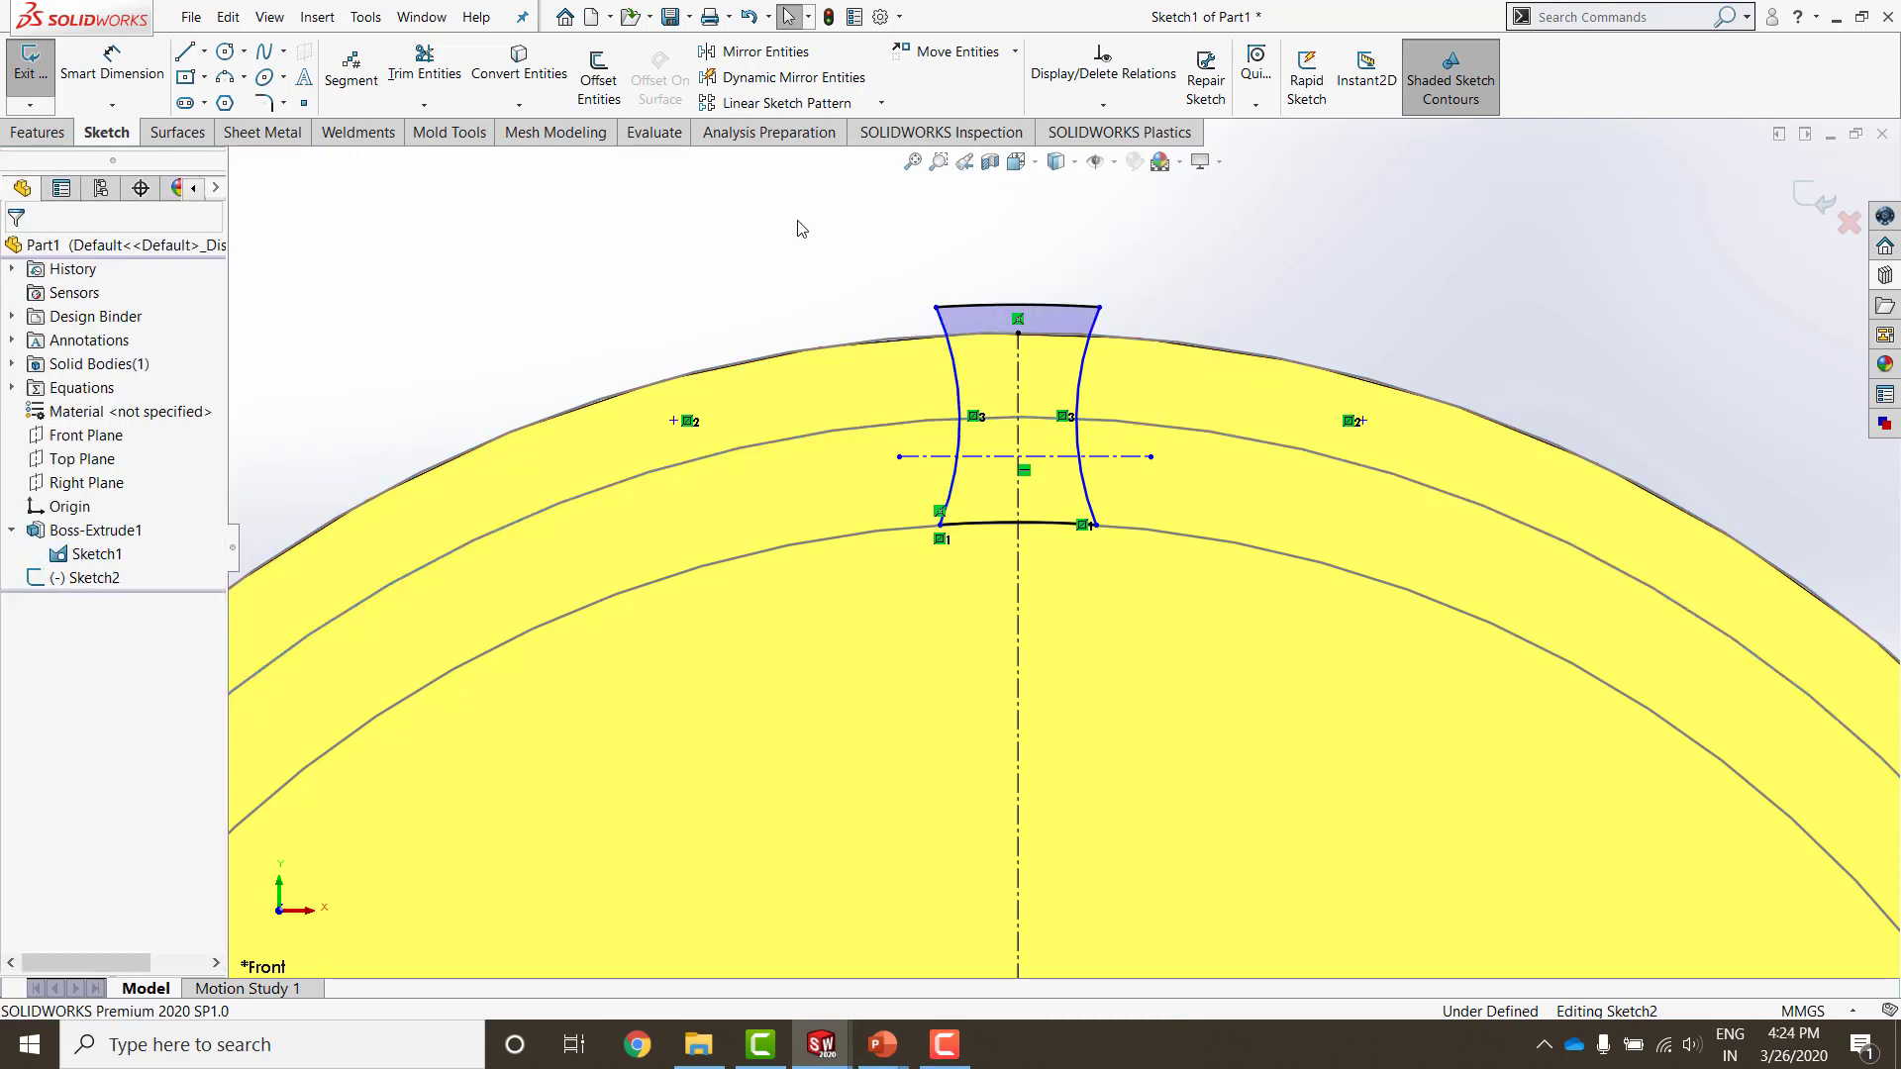
left_click(899, 456)
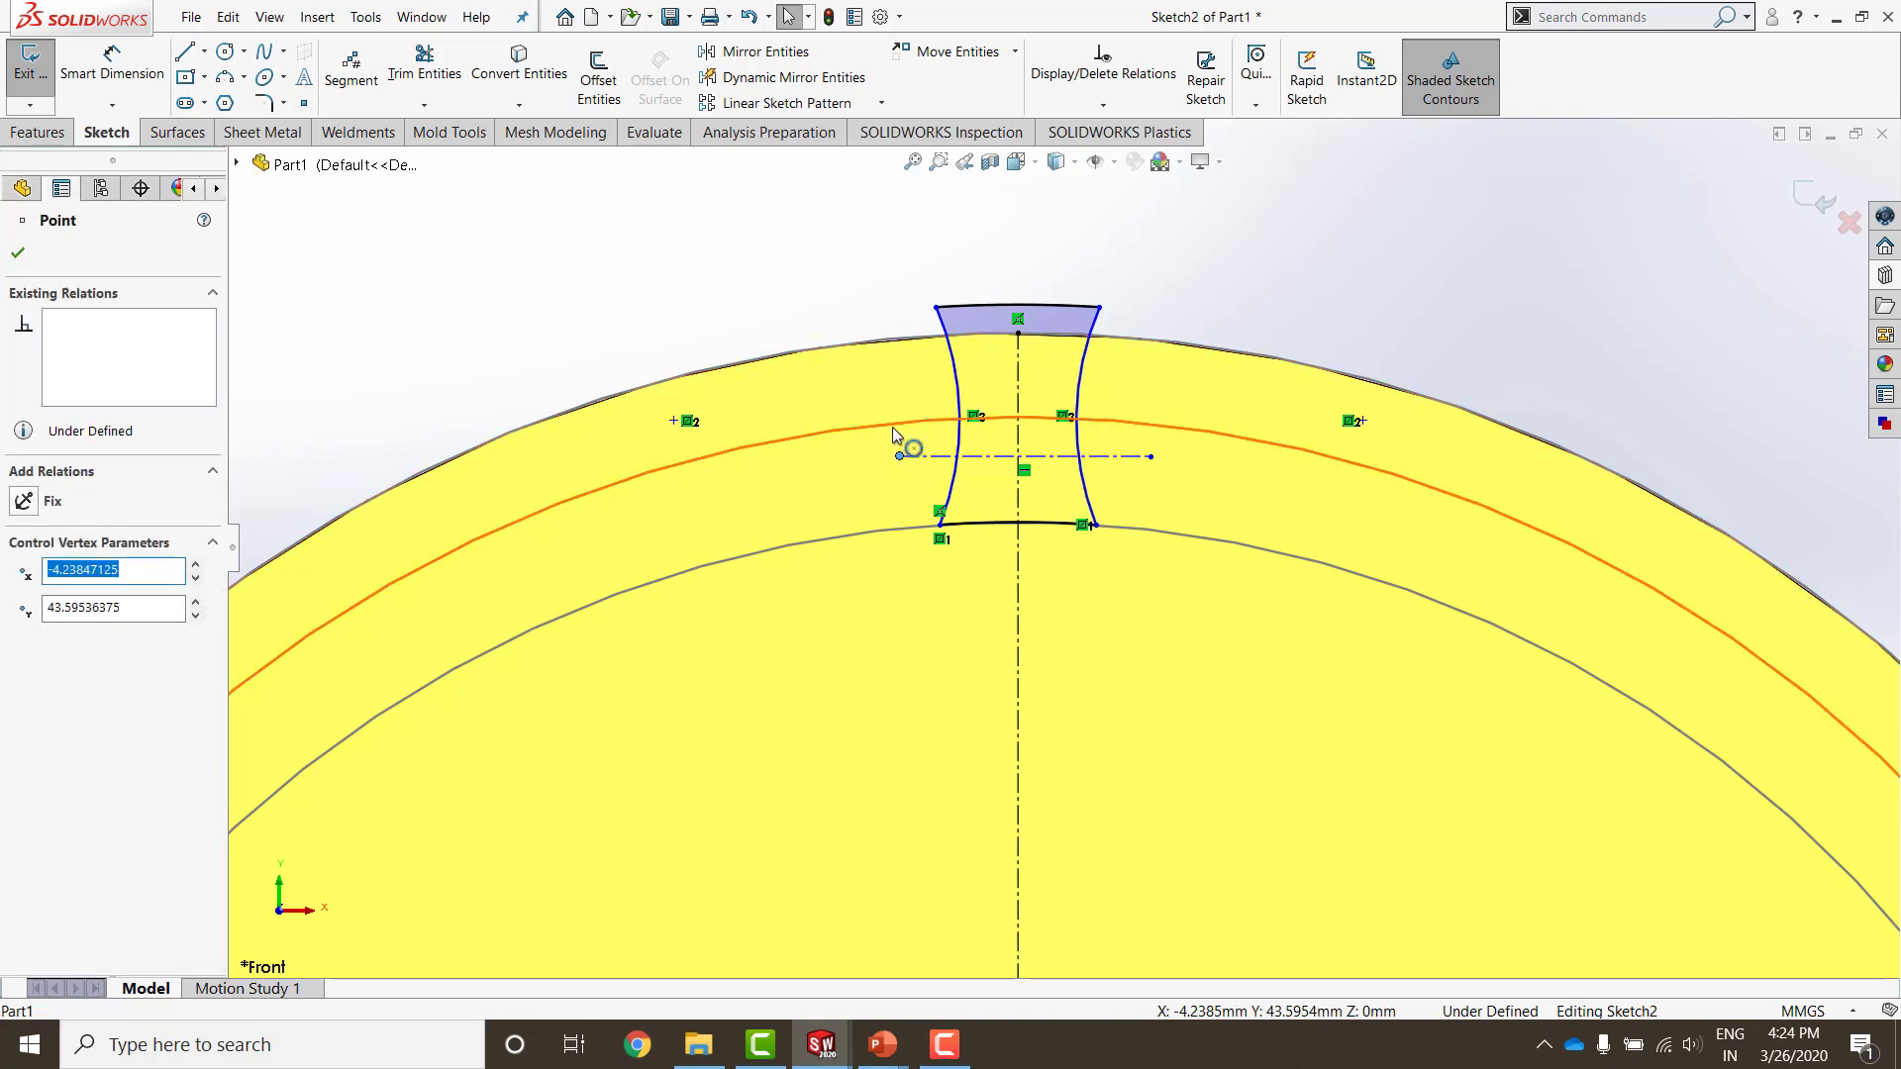
left_click(894, 427, "ctrl")
left_click(953, 376, "ctrl")
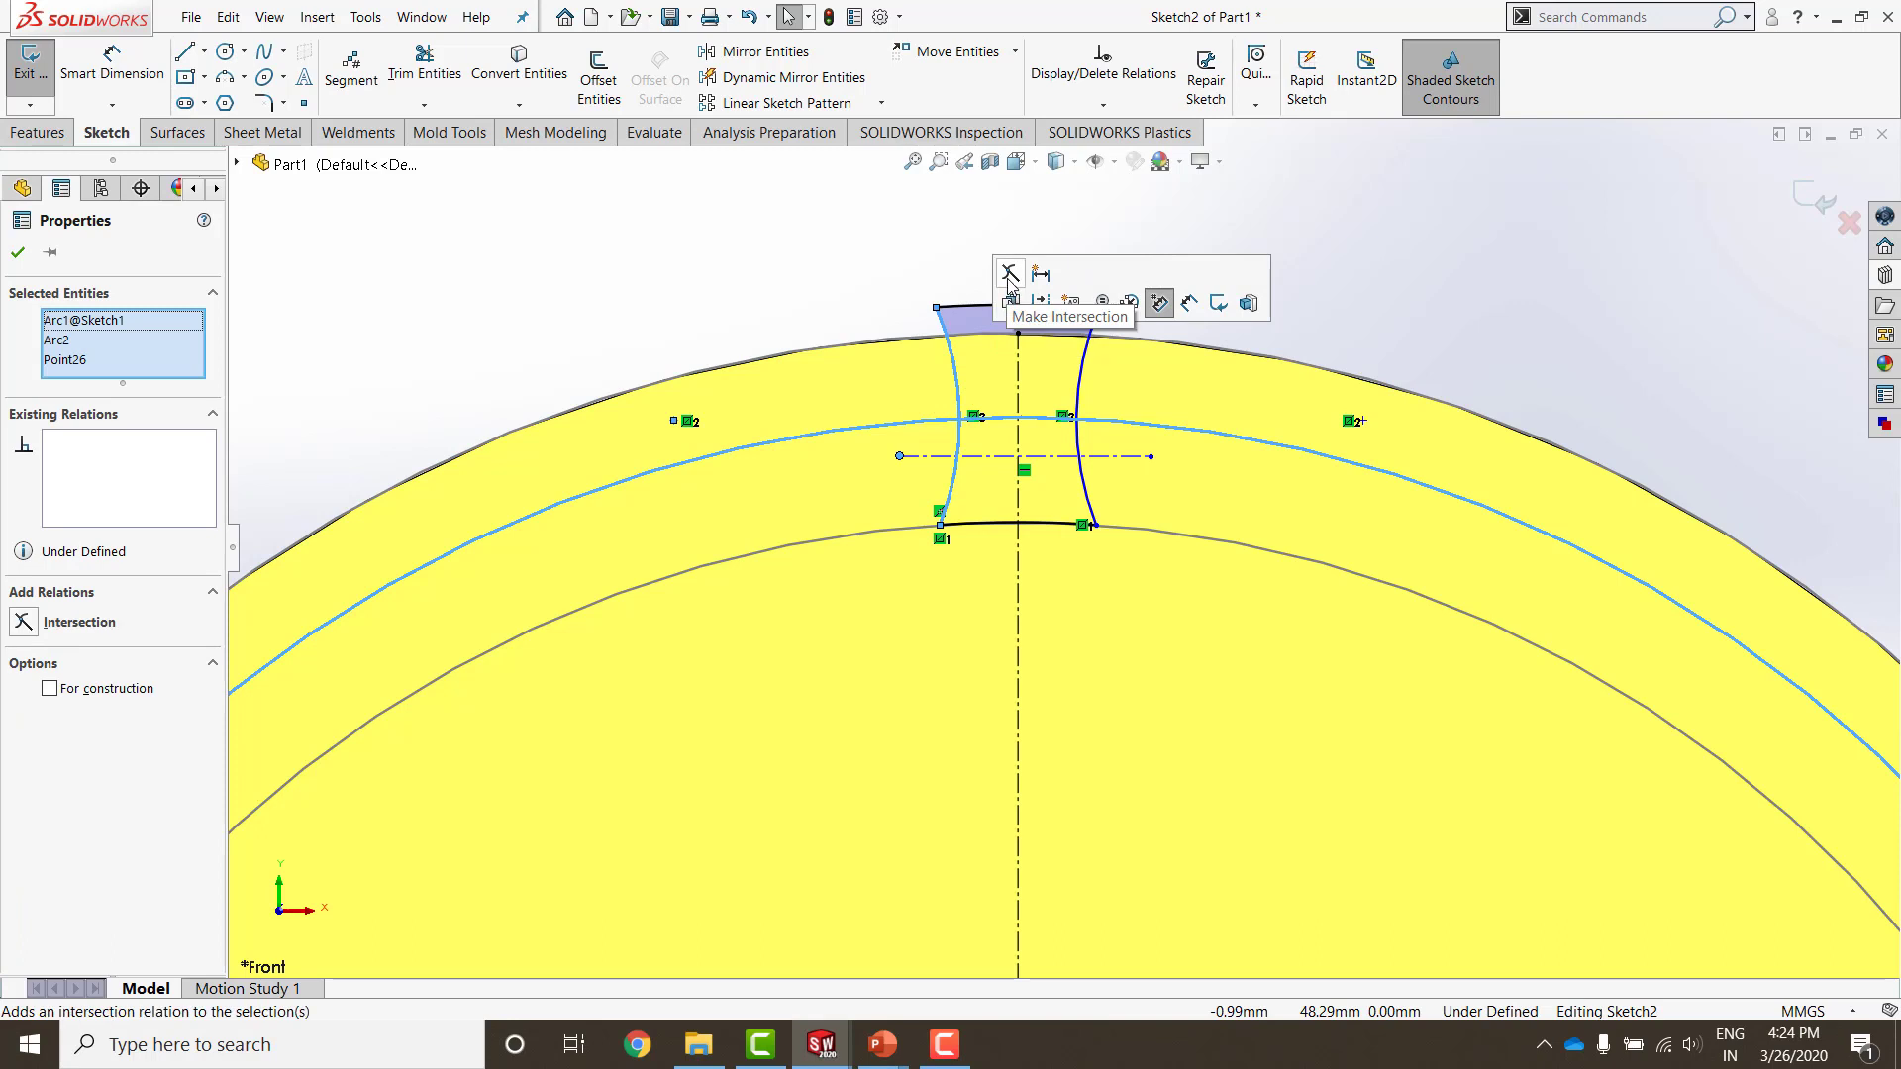
left_click(1009, 276)
left_click(1414, 302)
Step: Pin the right end to the pitch arc's intersection with the right flank, then adjust a lower endpoint
left_click(1210, 418)
left_click(1230, 436, "ctrl")
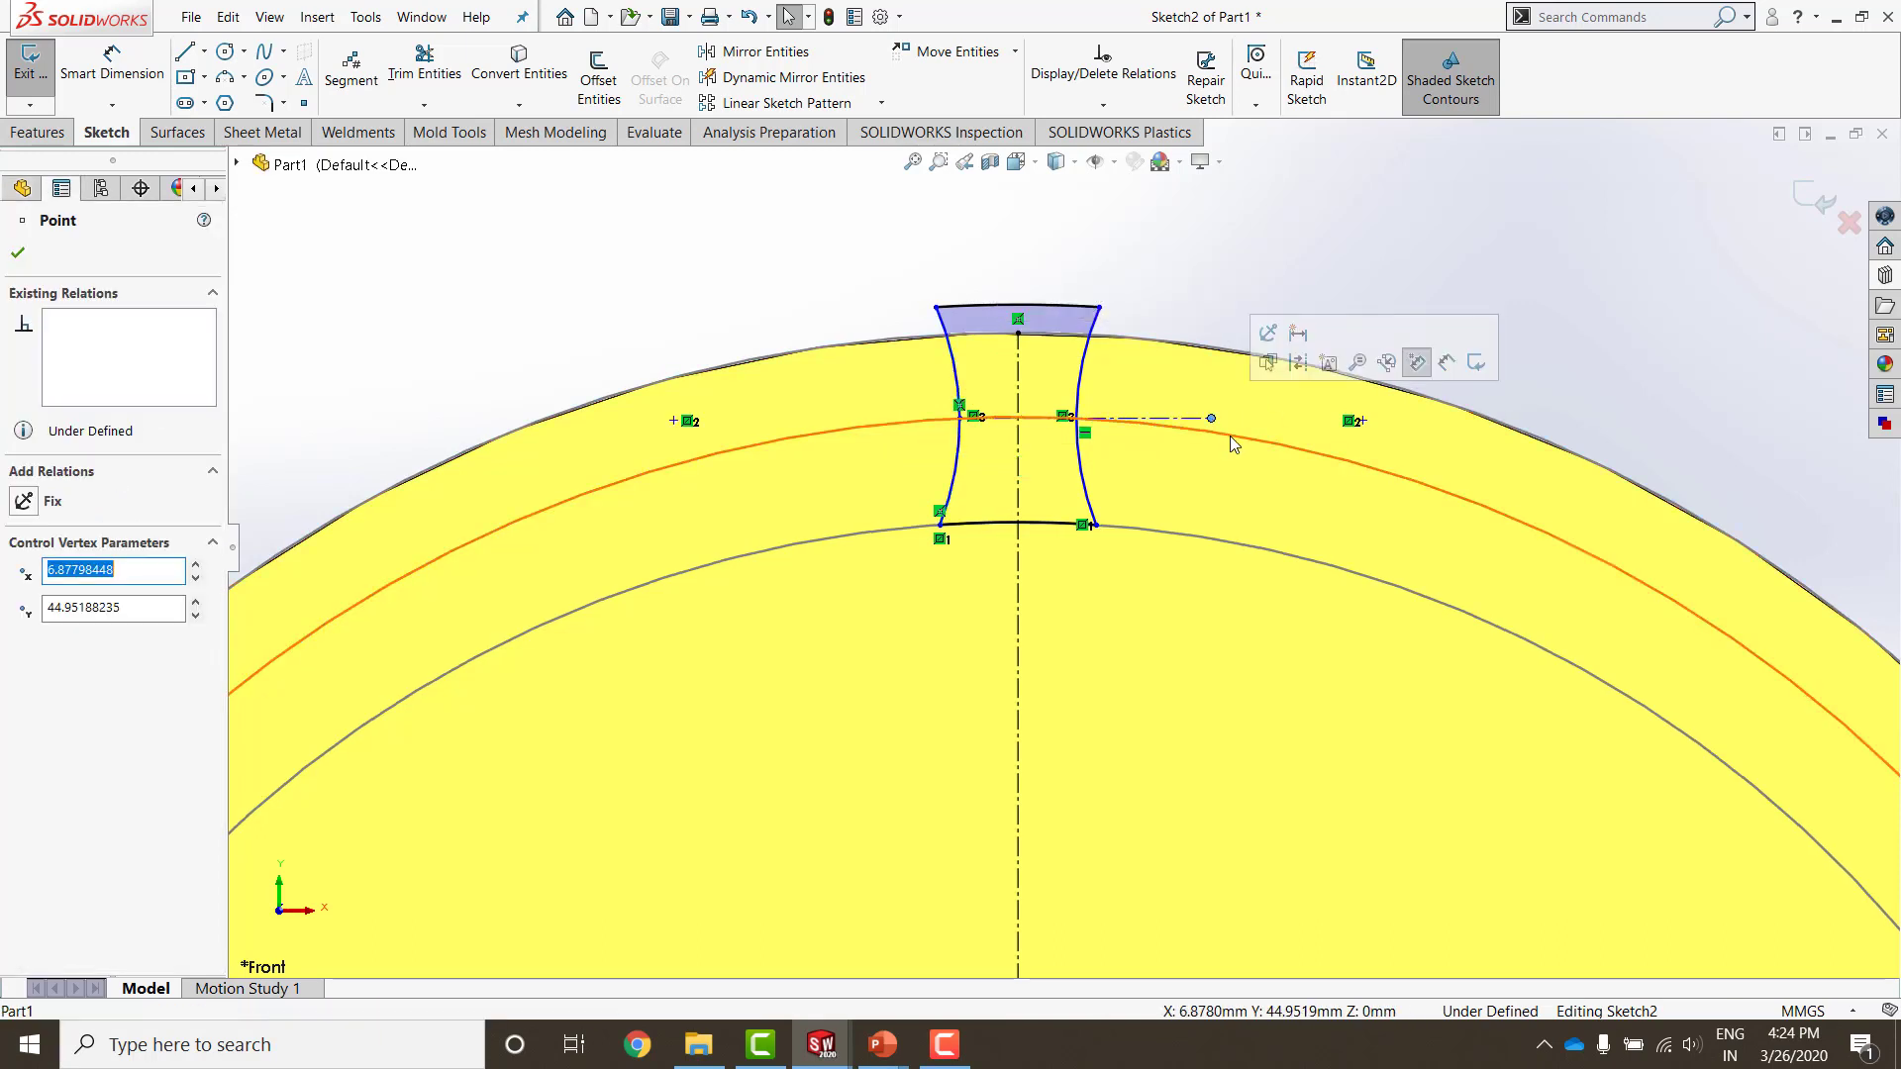
left_click(1086, 386, "ctrl")
left_click(1134, 287)
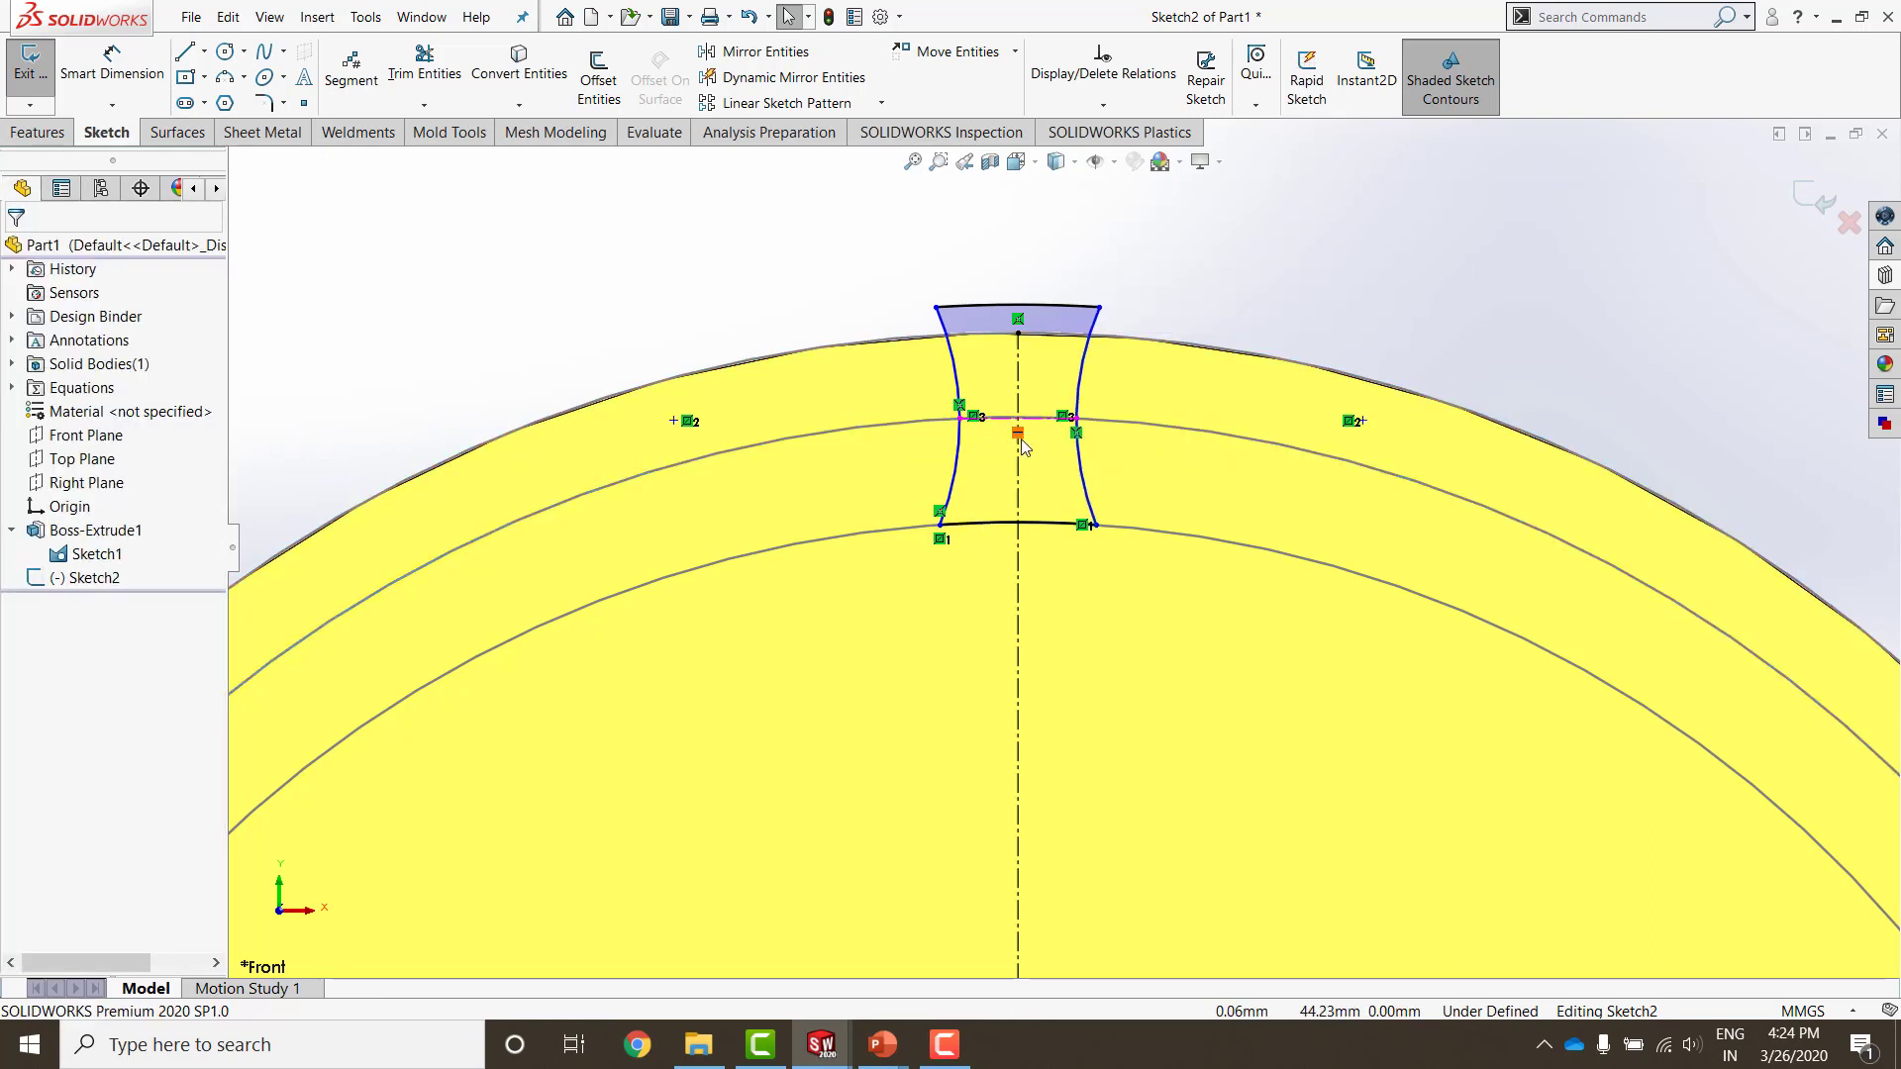
mouse_move(939, 530)
left_mouse_down()
mouse_move(861, 532)
mouse_move(967, 522)
mouse_move(925, 525)
mouse_move(951, 525)
left_mouse_up()
Step: Draw a construction line from the origin up to the tooth's lower-left corner
left_click(1273, 283)
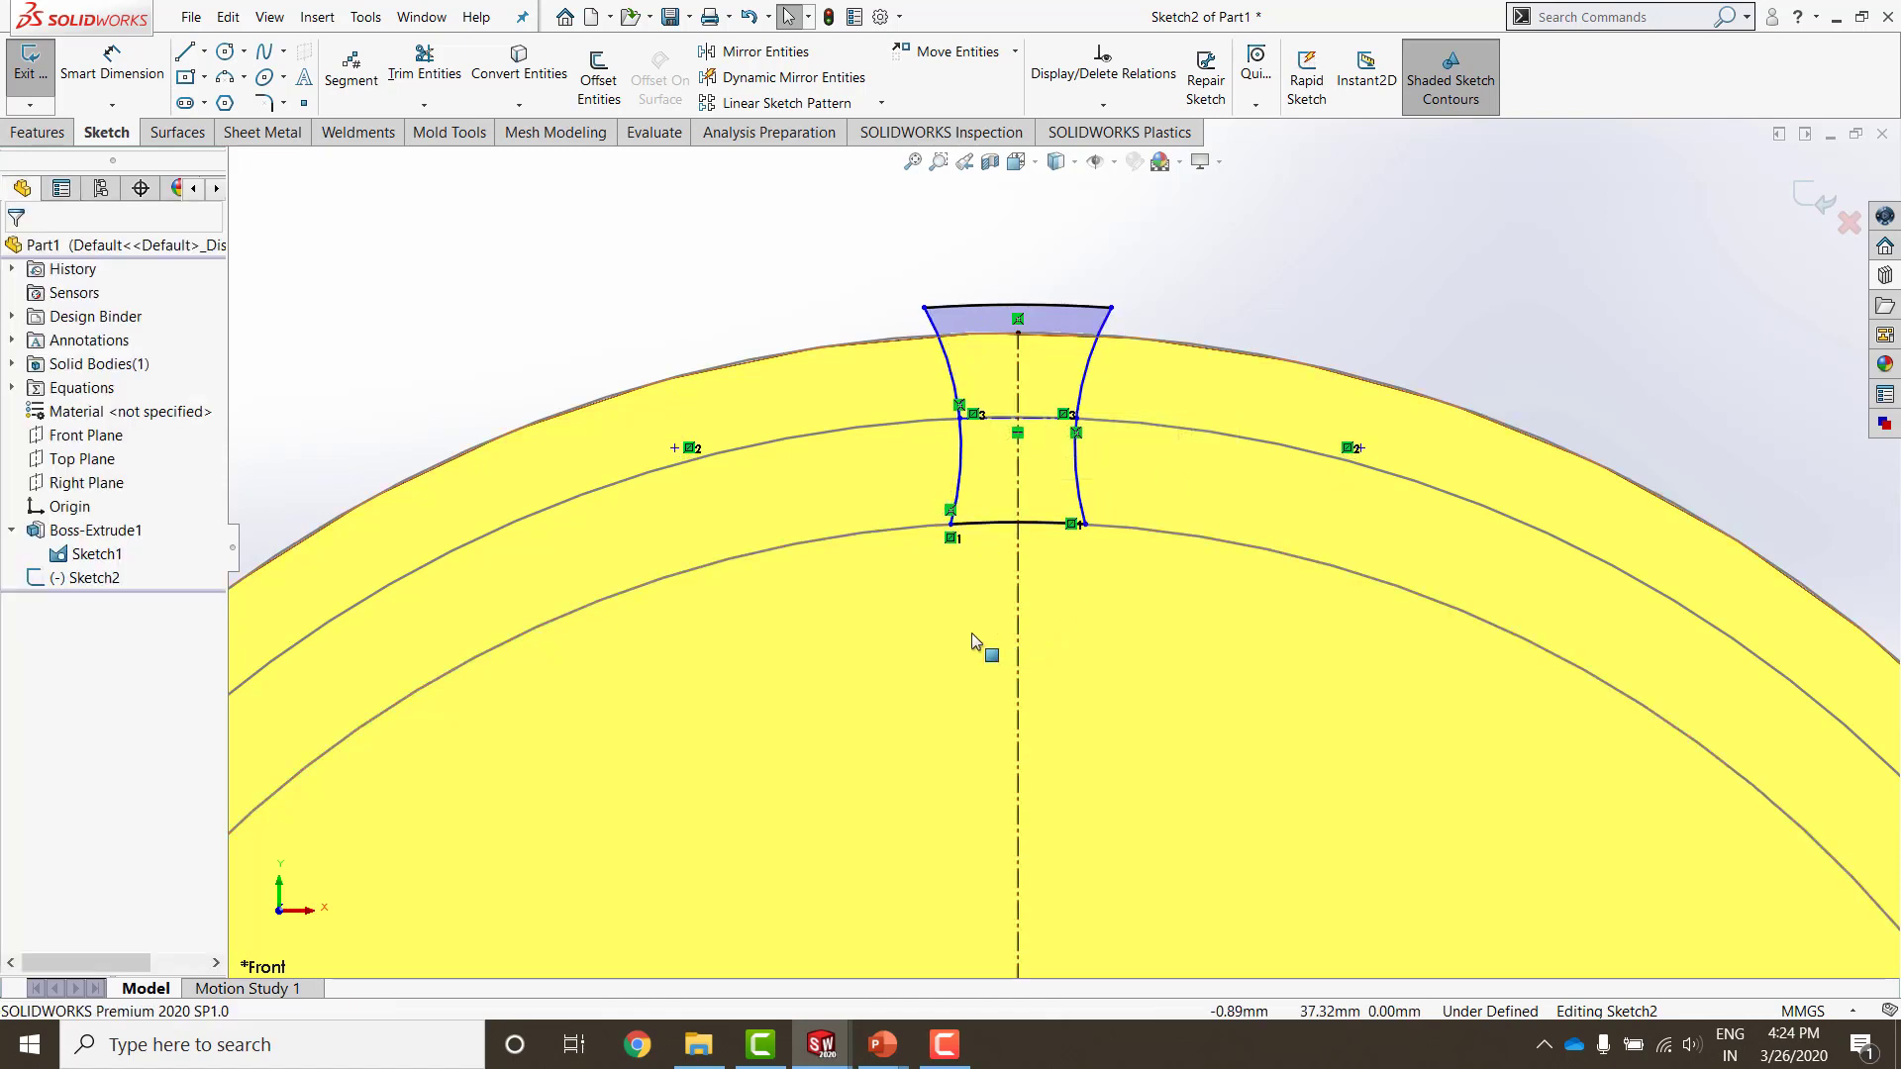
scroll(989, 655, "up", 2)
scroll(989, 655, "up", 5)
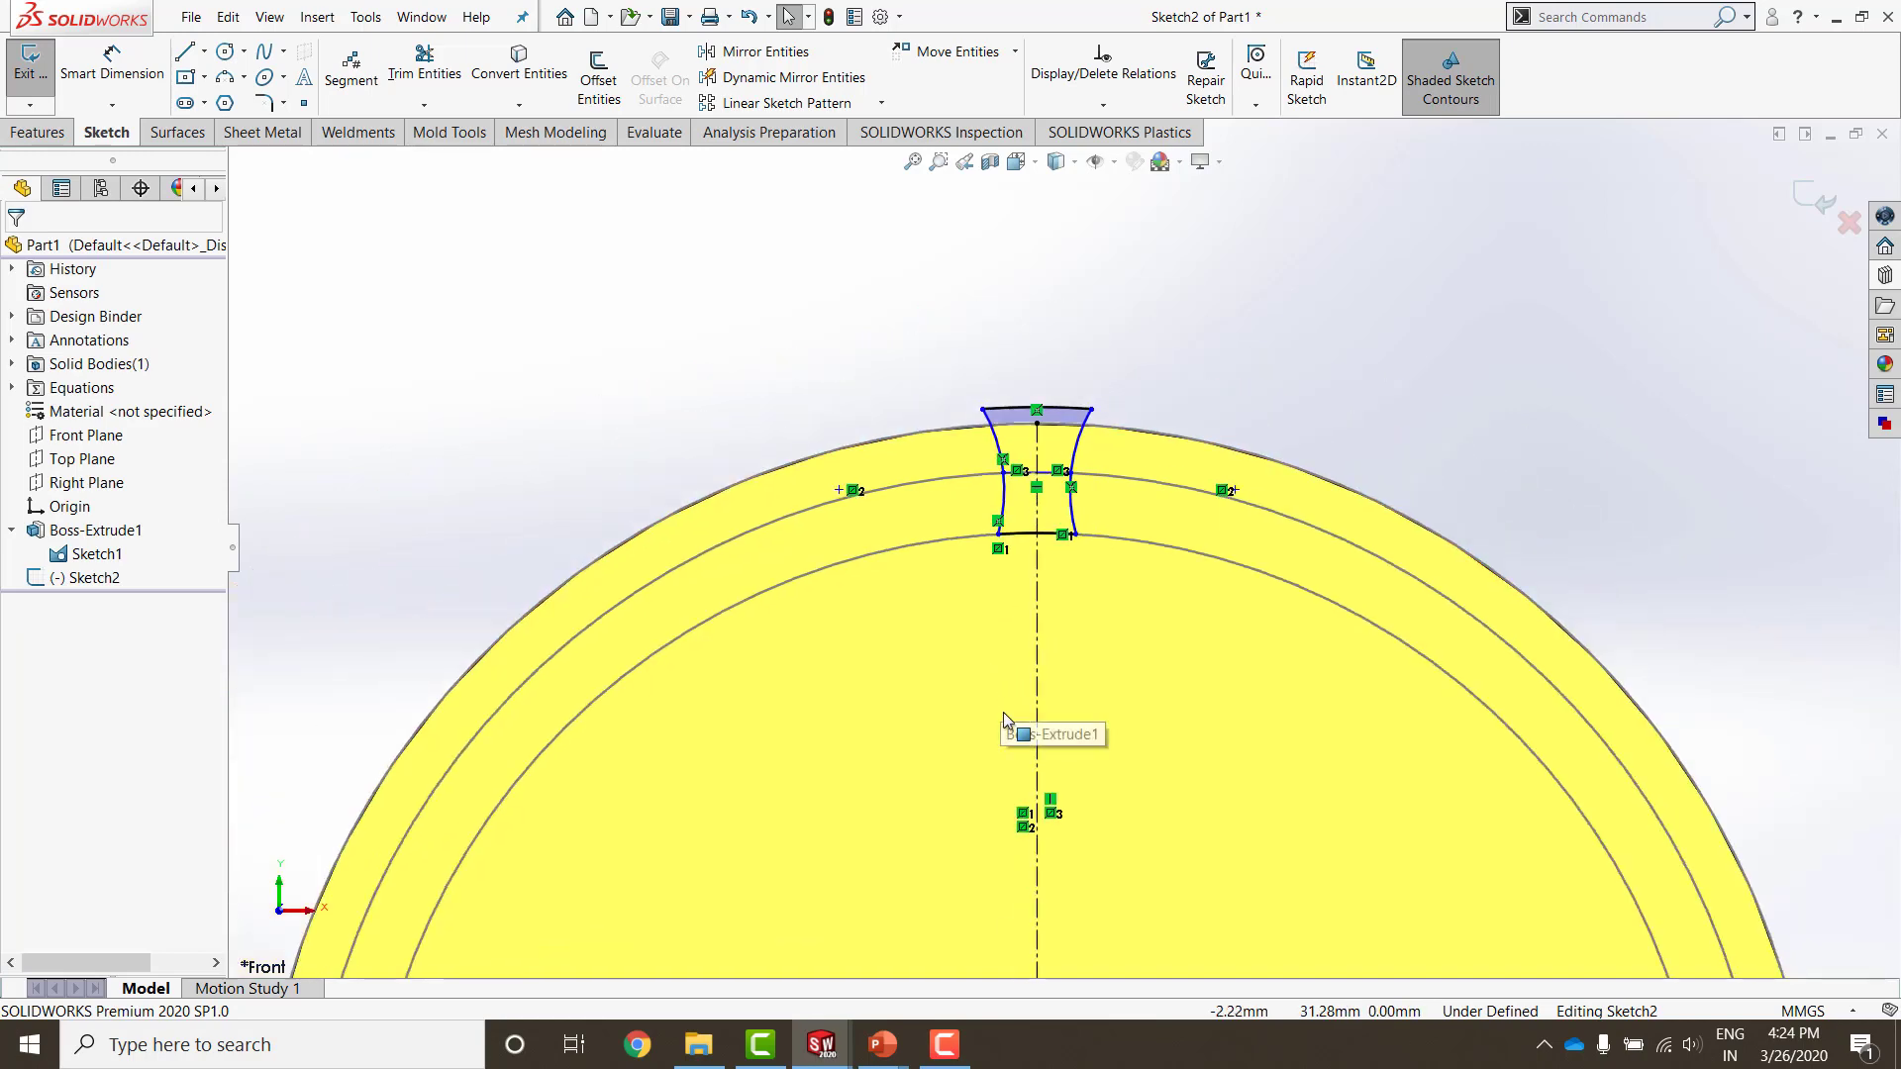
scroll(1024, 741, "up", 2)
scroll(1031, 727, "down", 2)
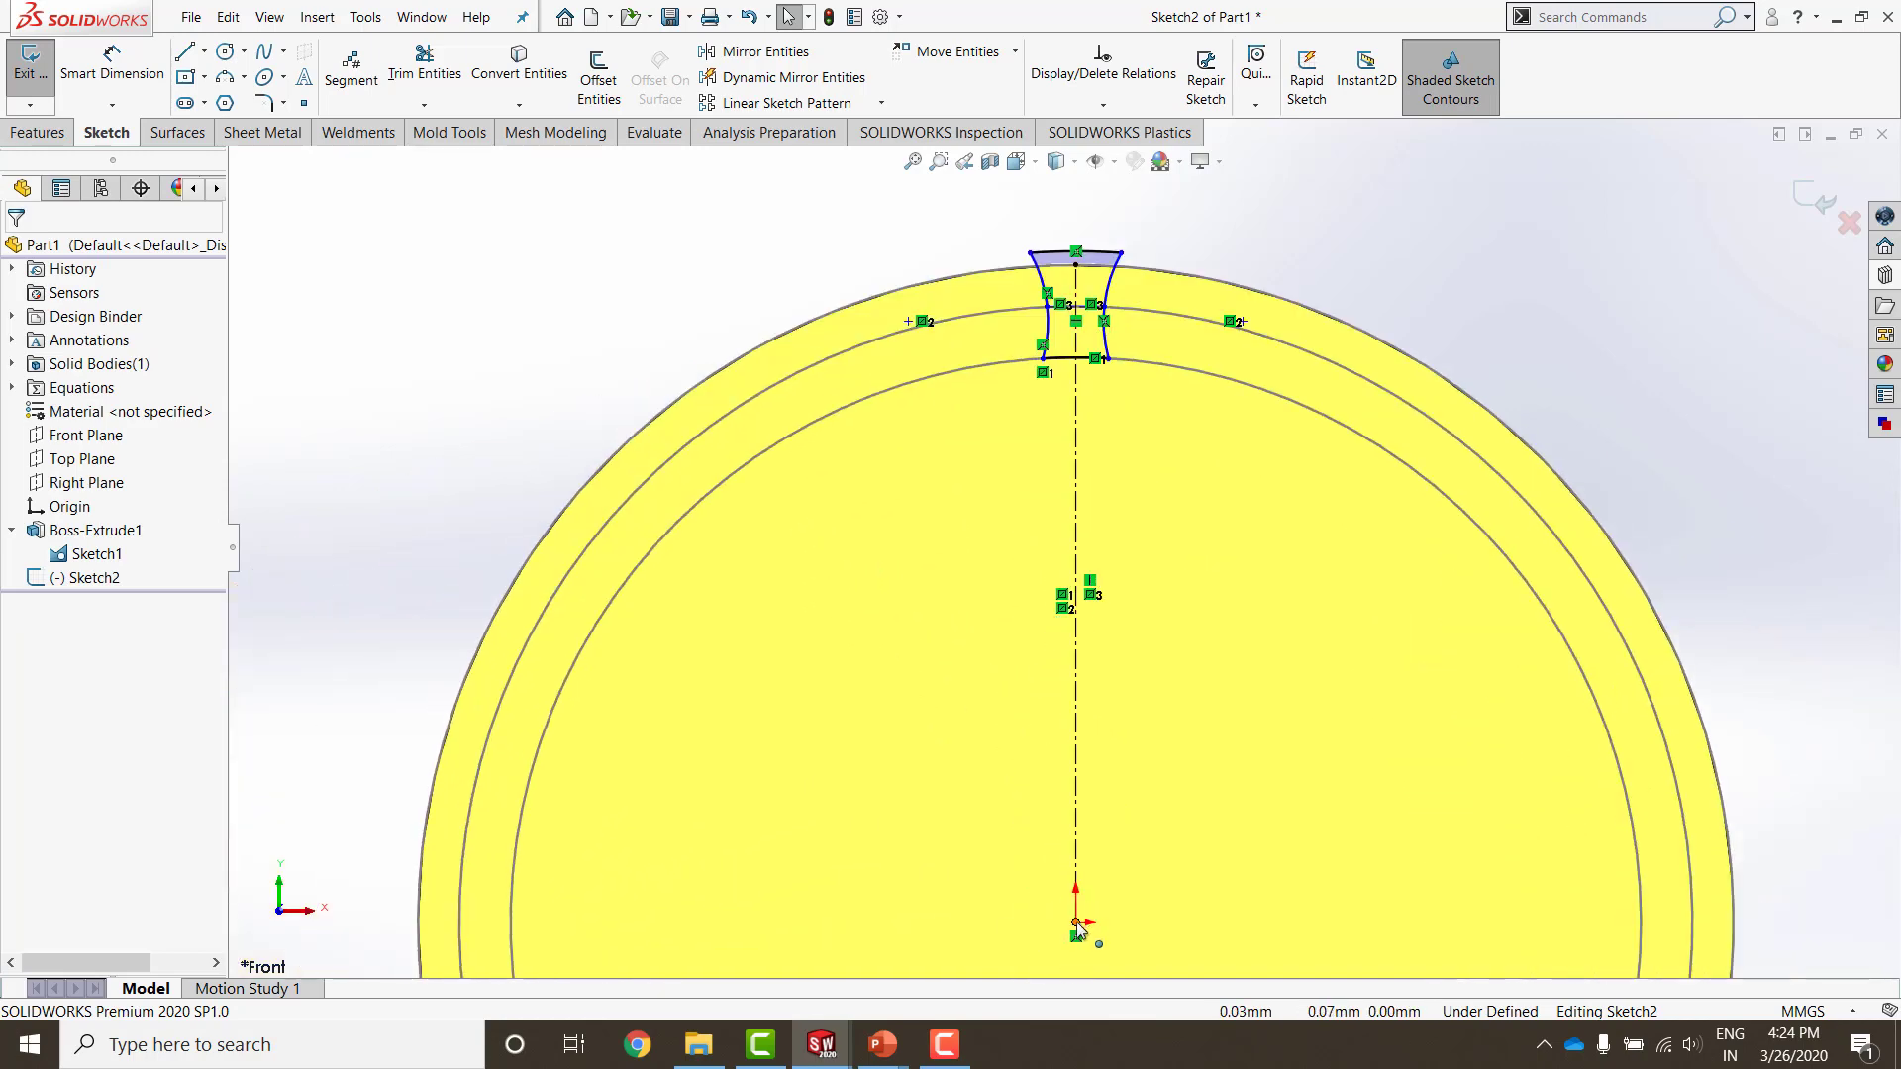
key("l")
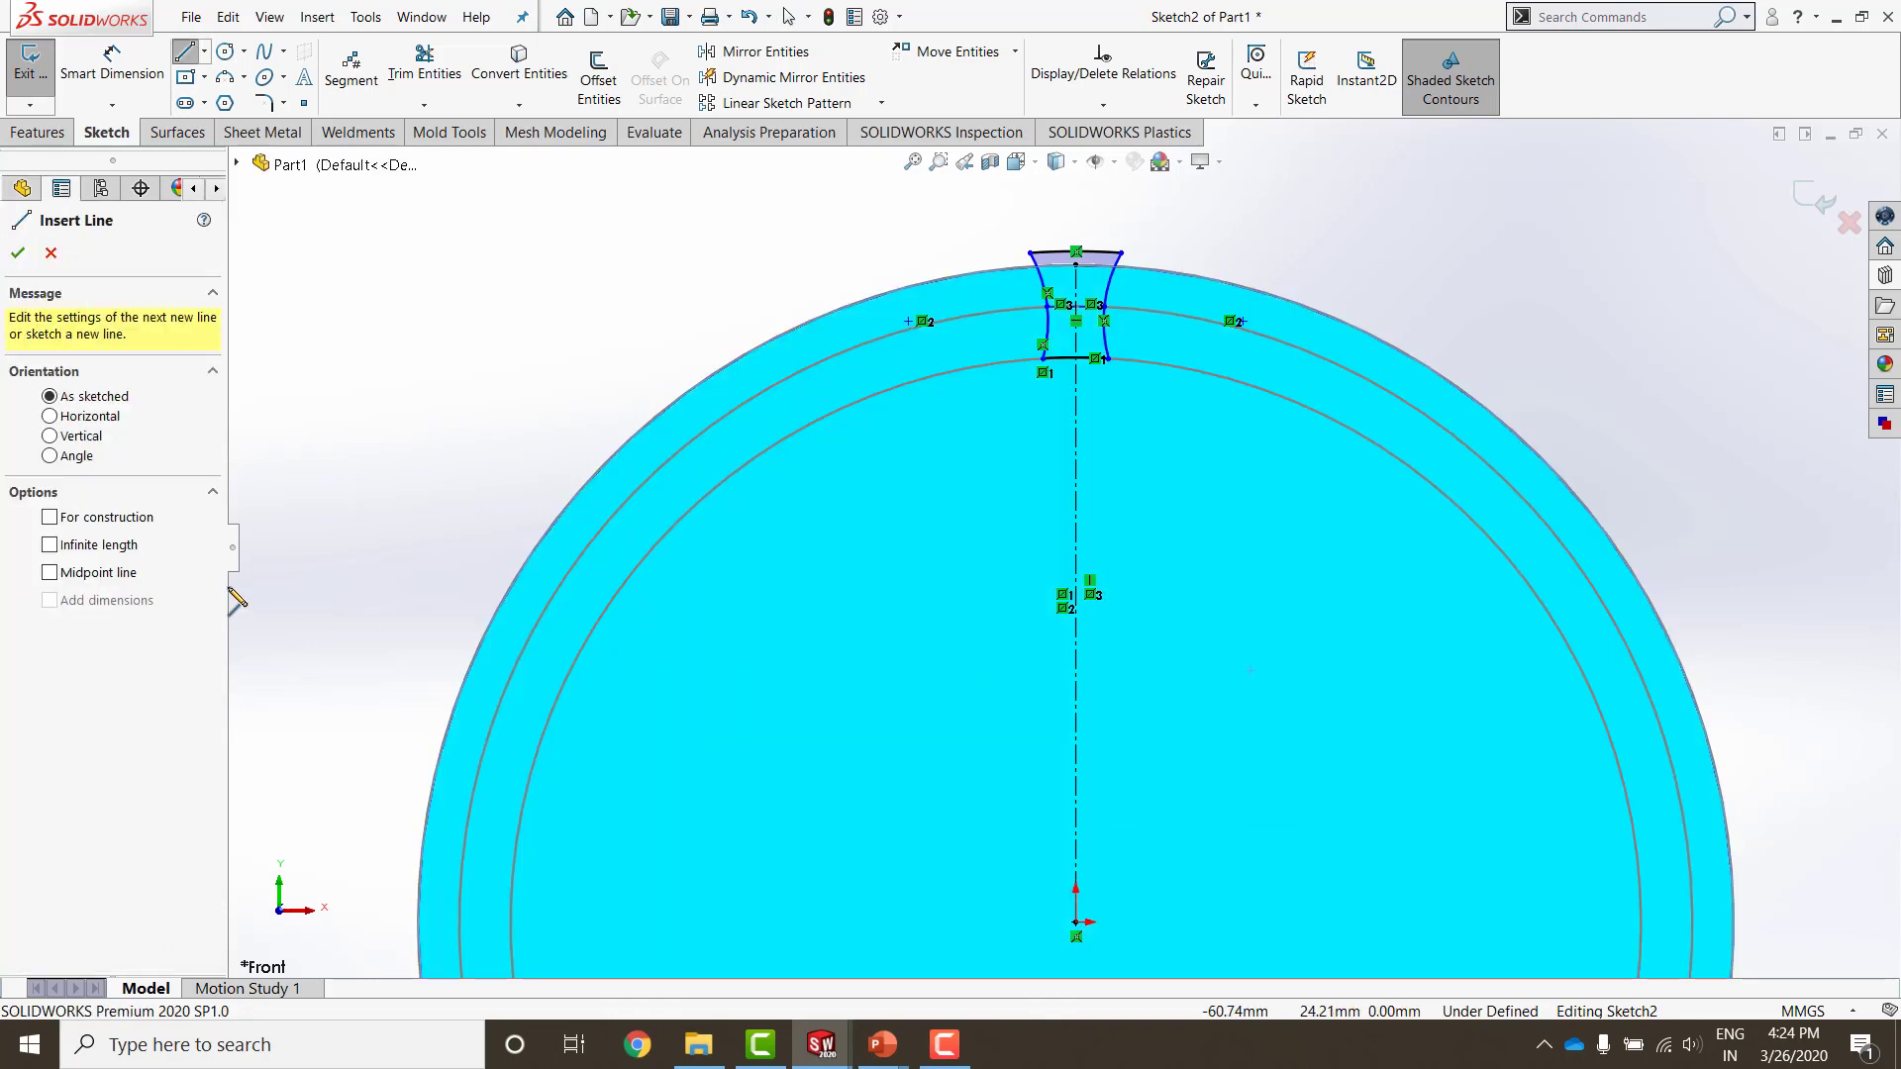
left_click(50, 517)
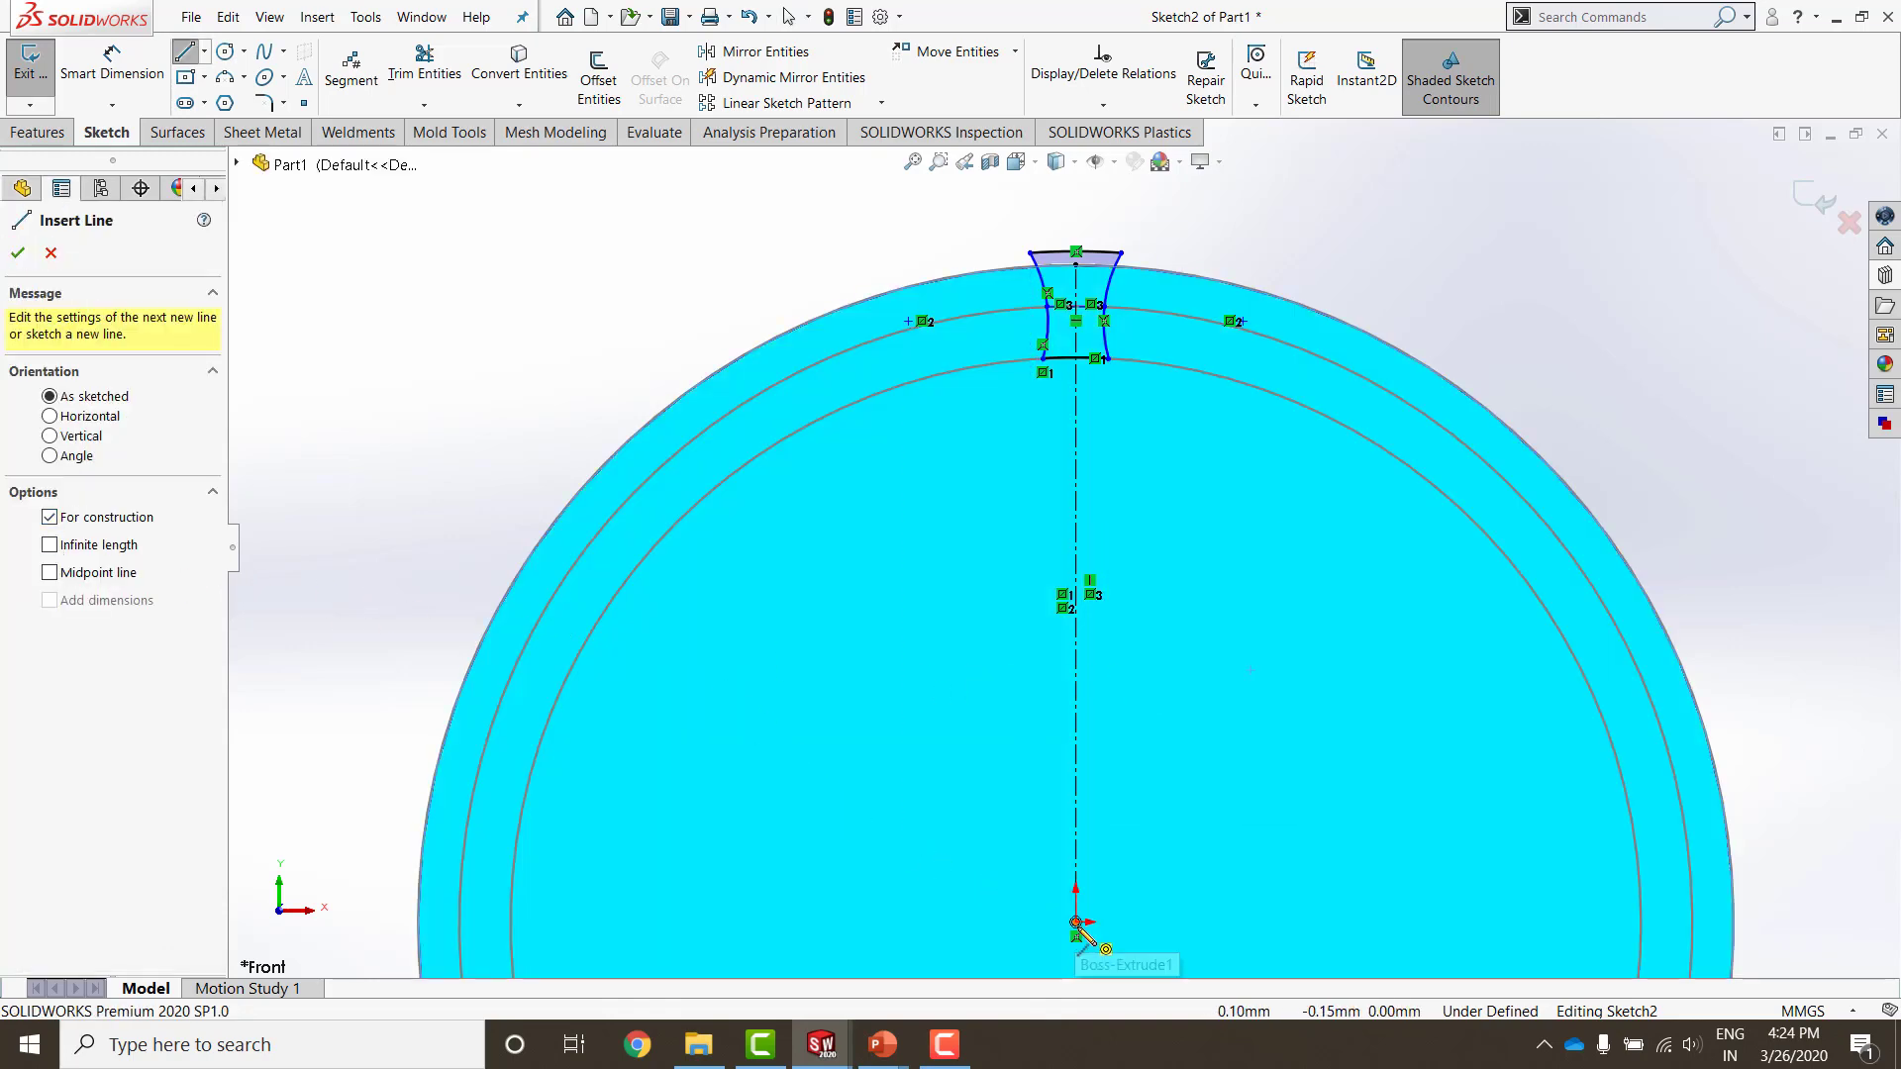
left_click(1076, 922)
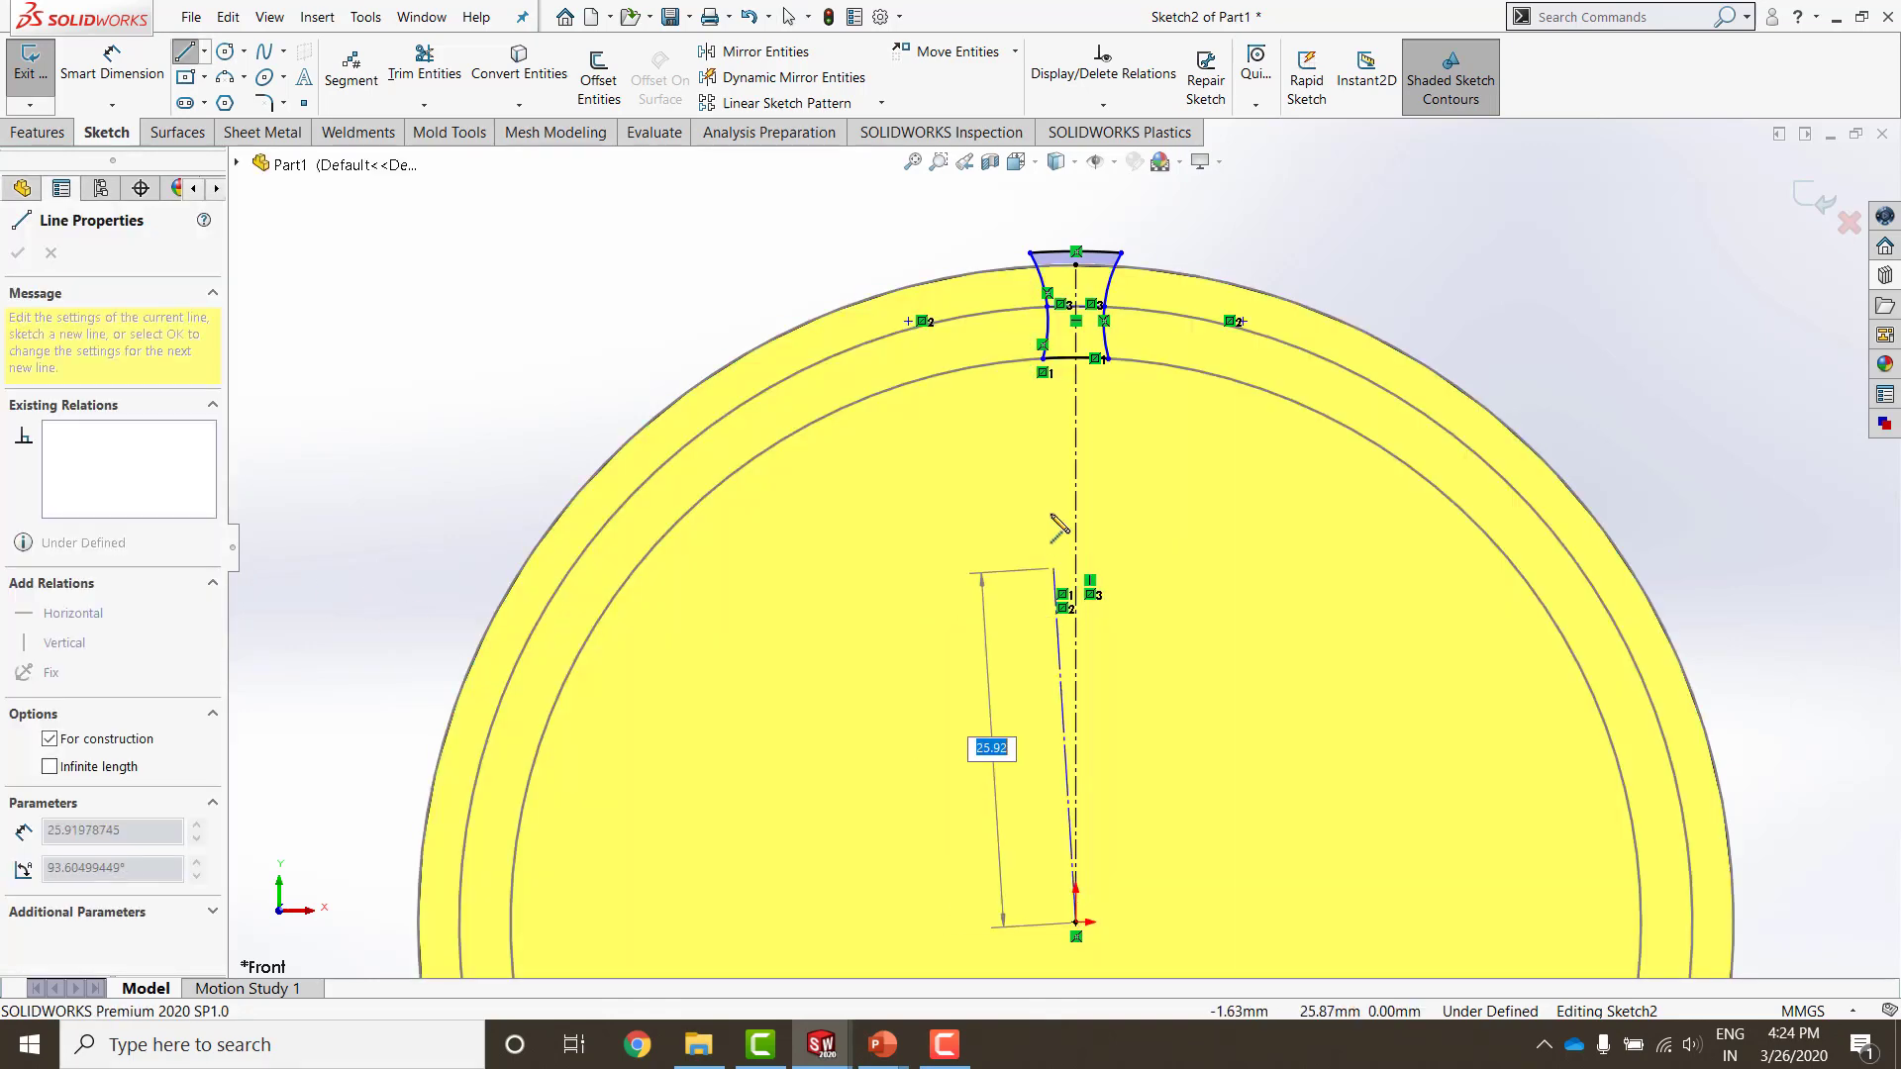
left_click(1042, 360)
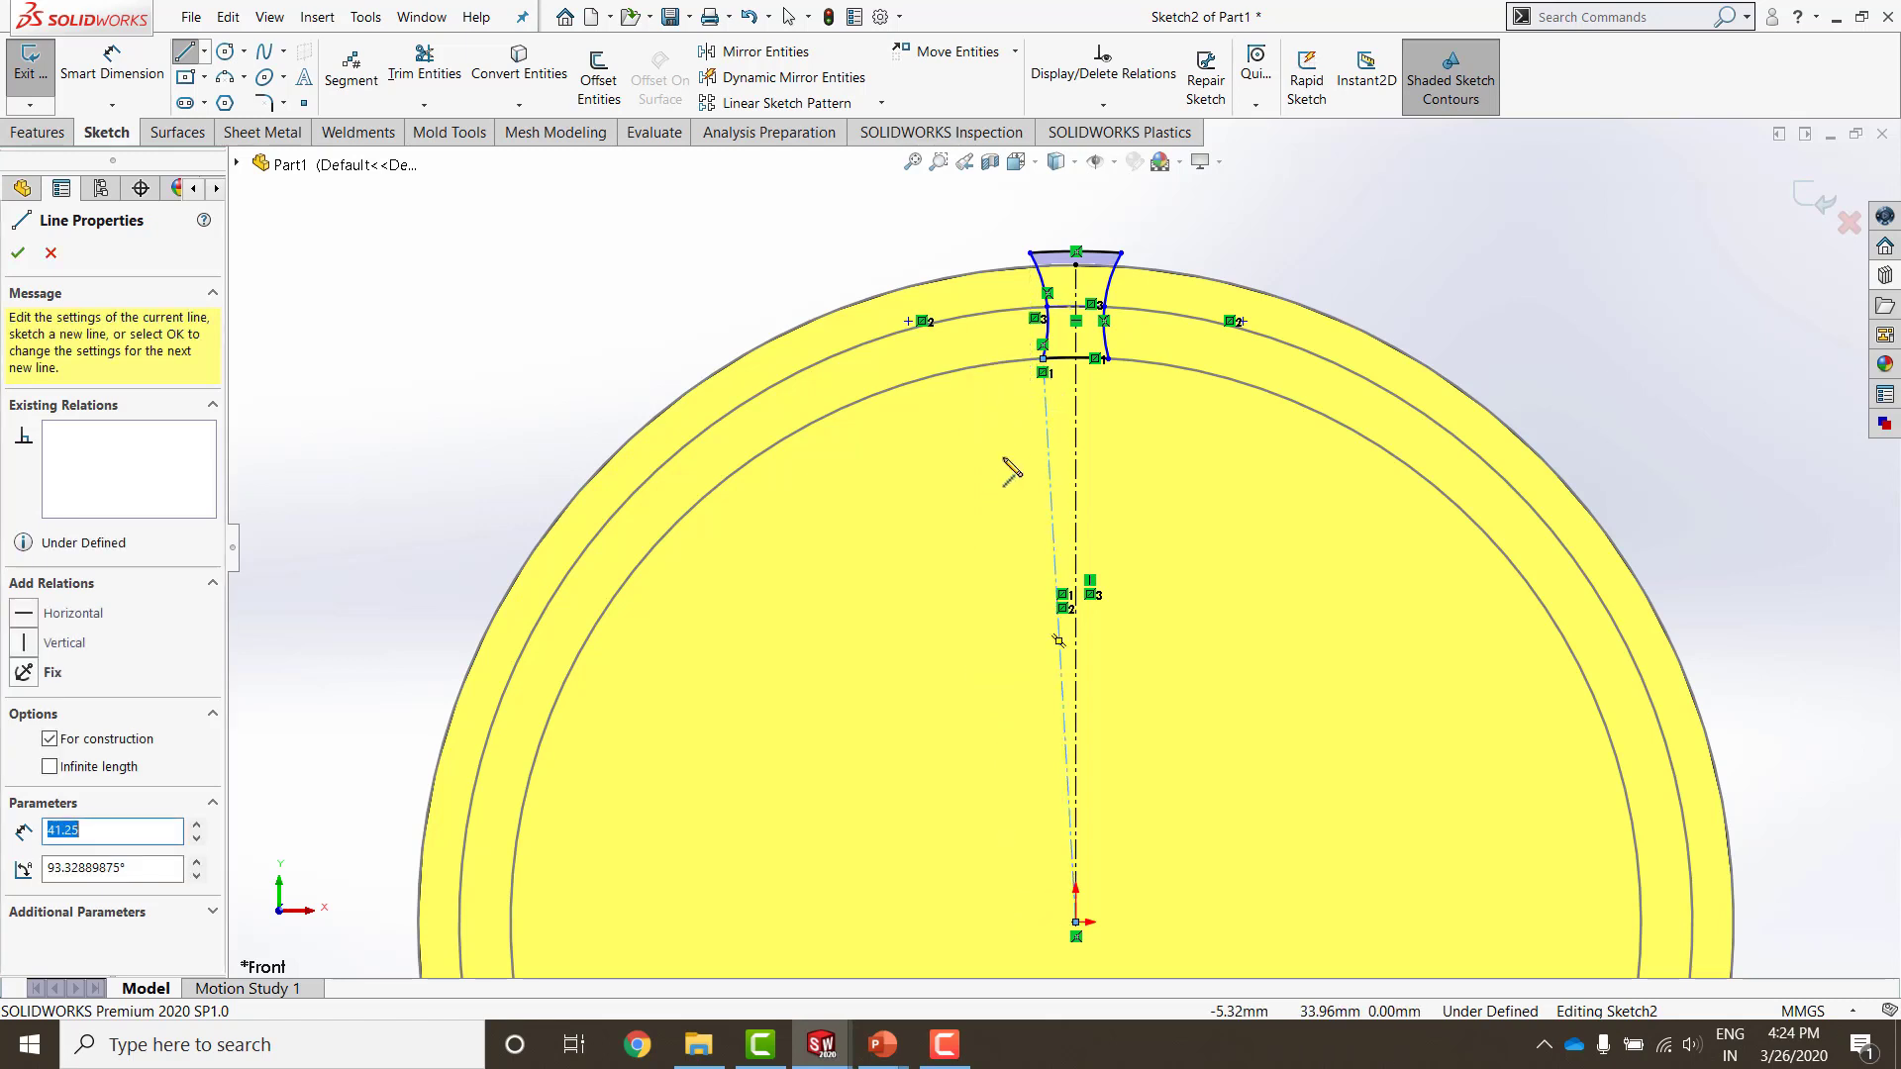
key("Escape")
Step: Make that construction line tangent to the left flank arc
left_click(1048, 438)
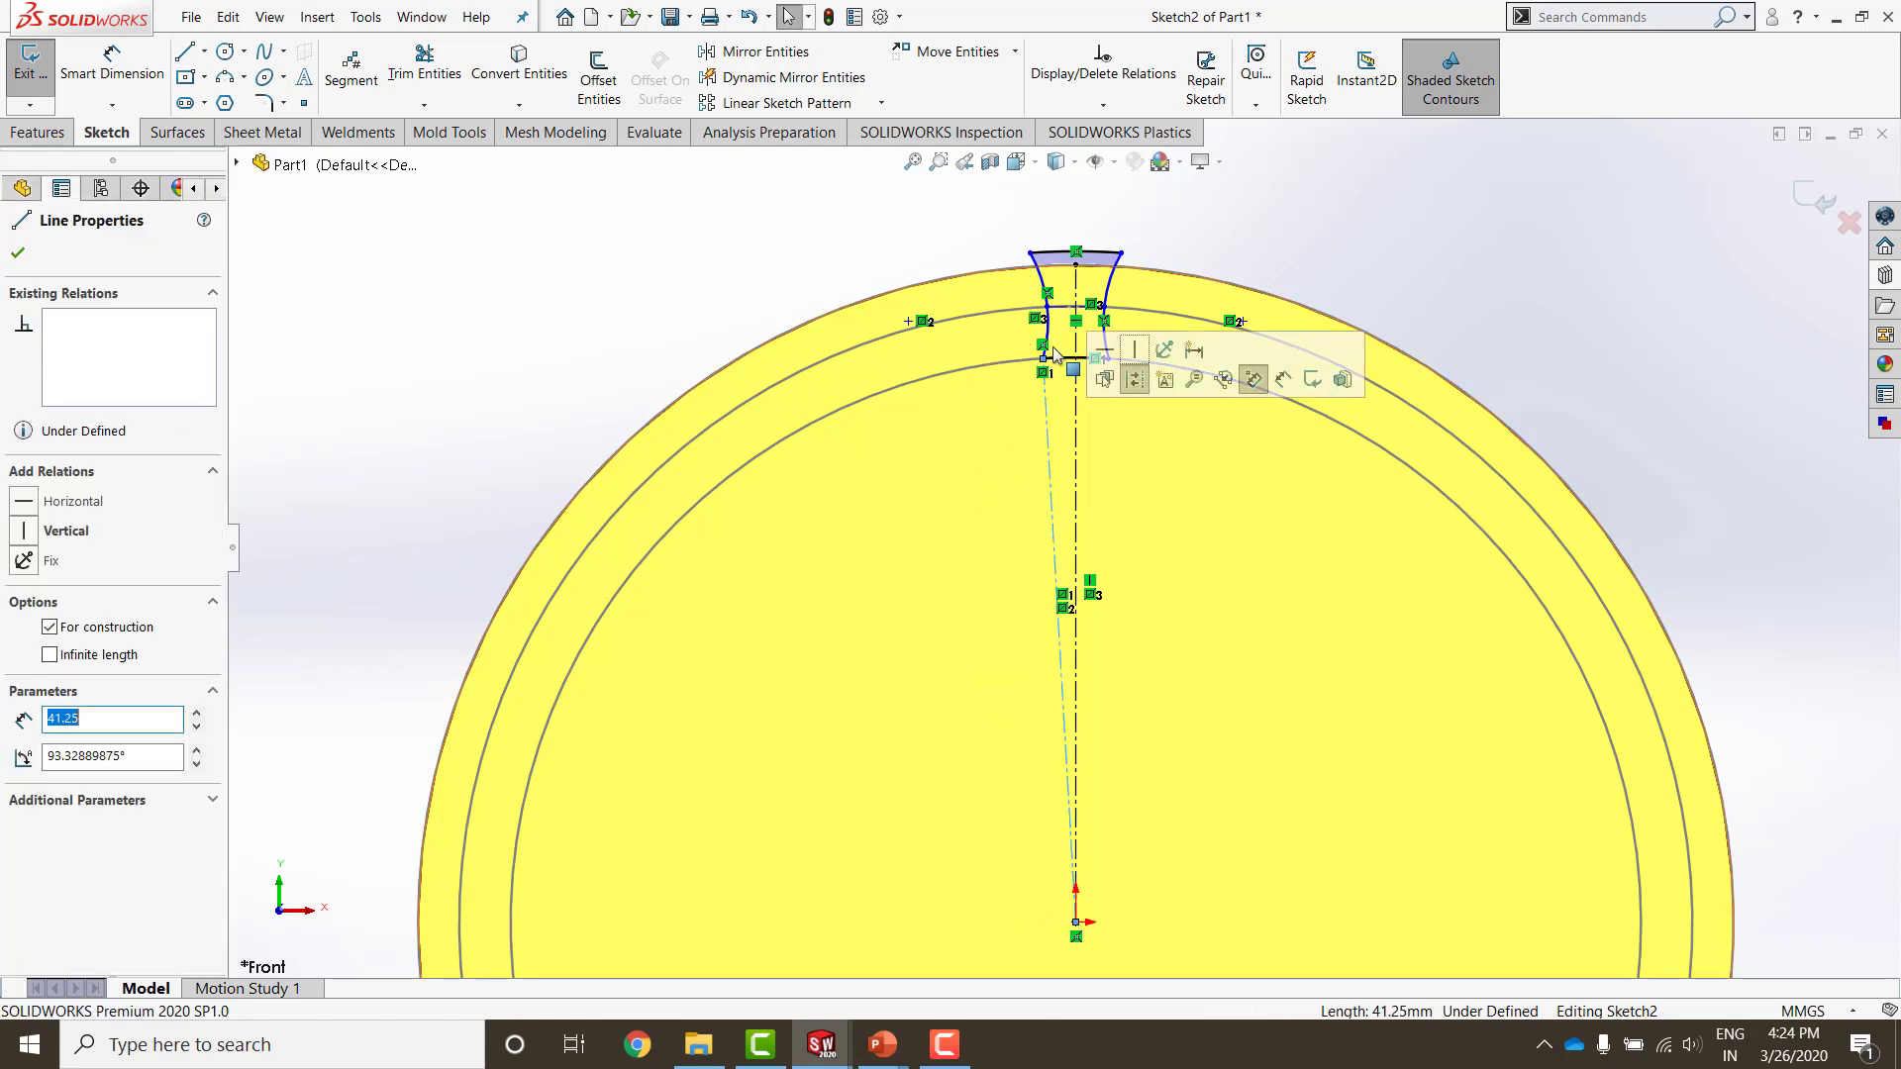
left_click(1047, 331)
left_click(1093, 295, "ctrl")
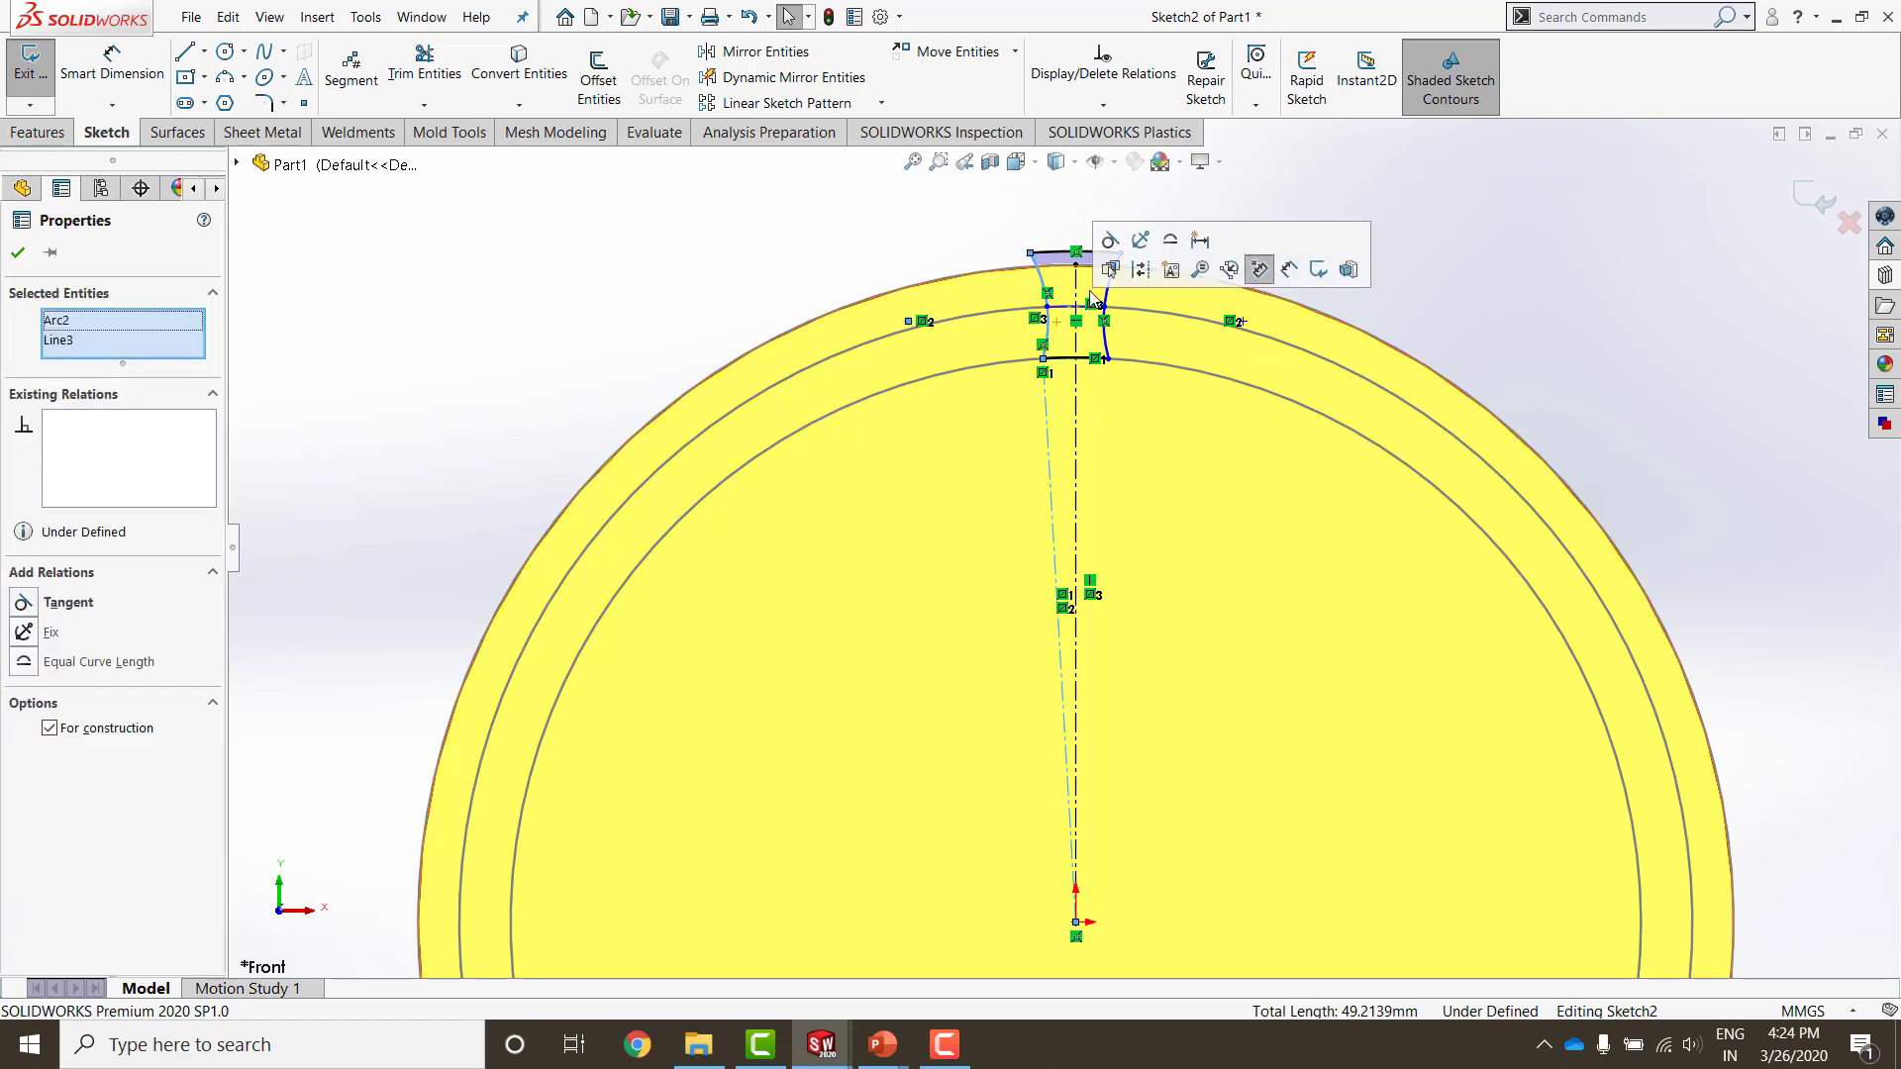
left_click(1109, 243)
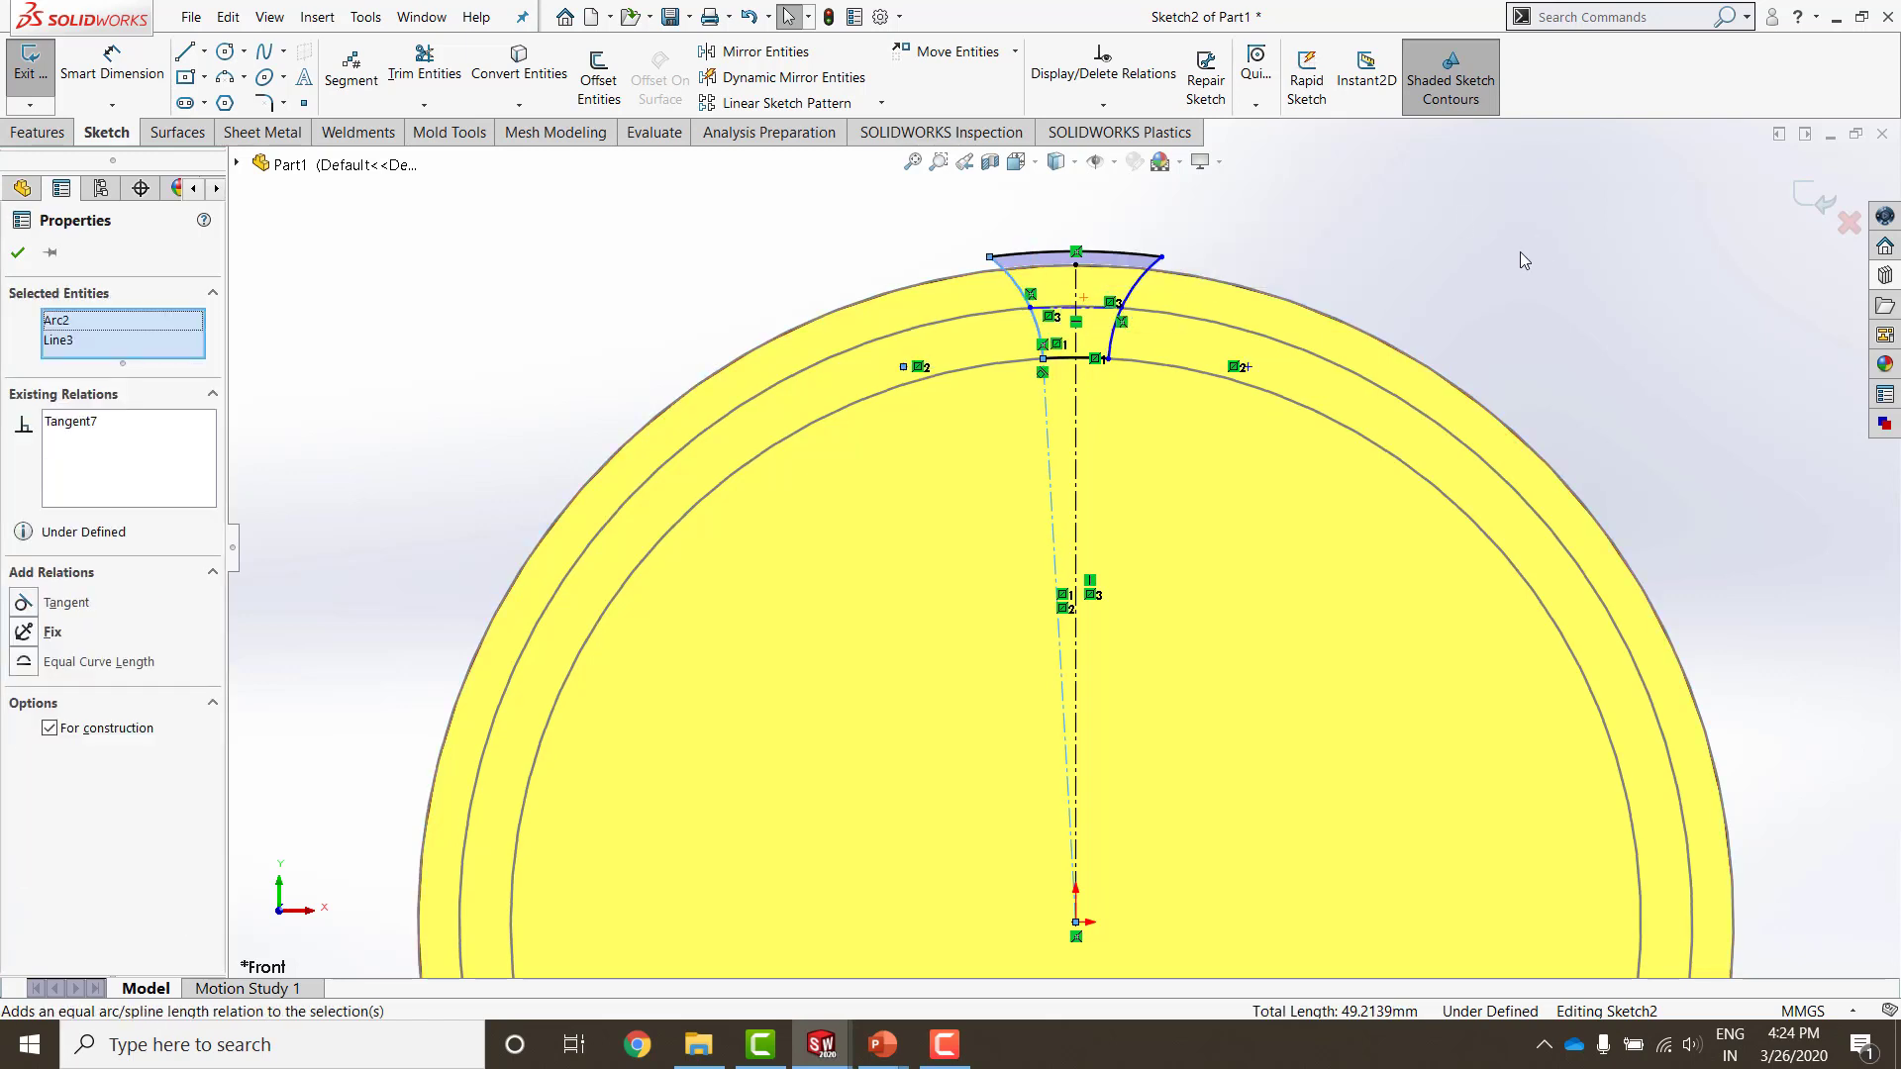
left_click(1524, 259)
Step: Draw a second construction line from the tooth tip and make a sketch point coincident with it
scroll(1071, 372, "down", 3)
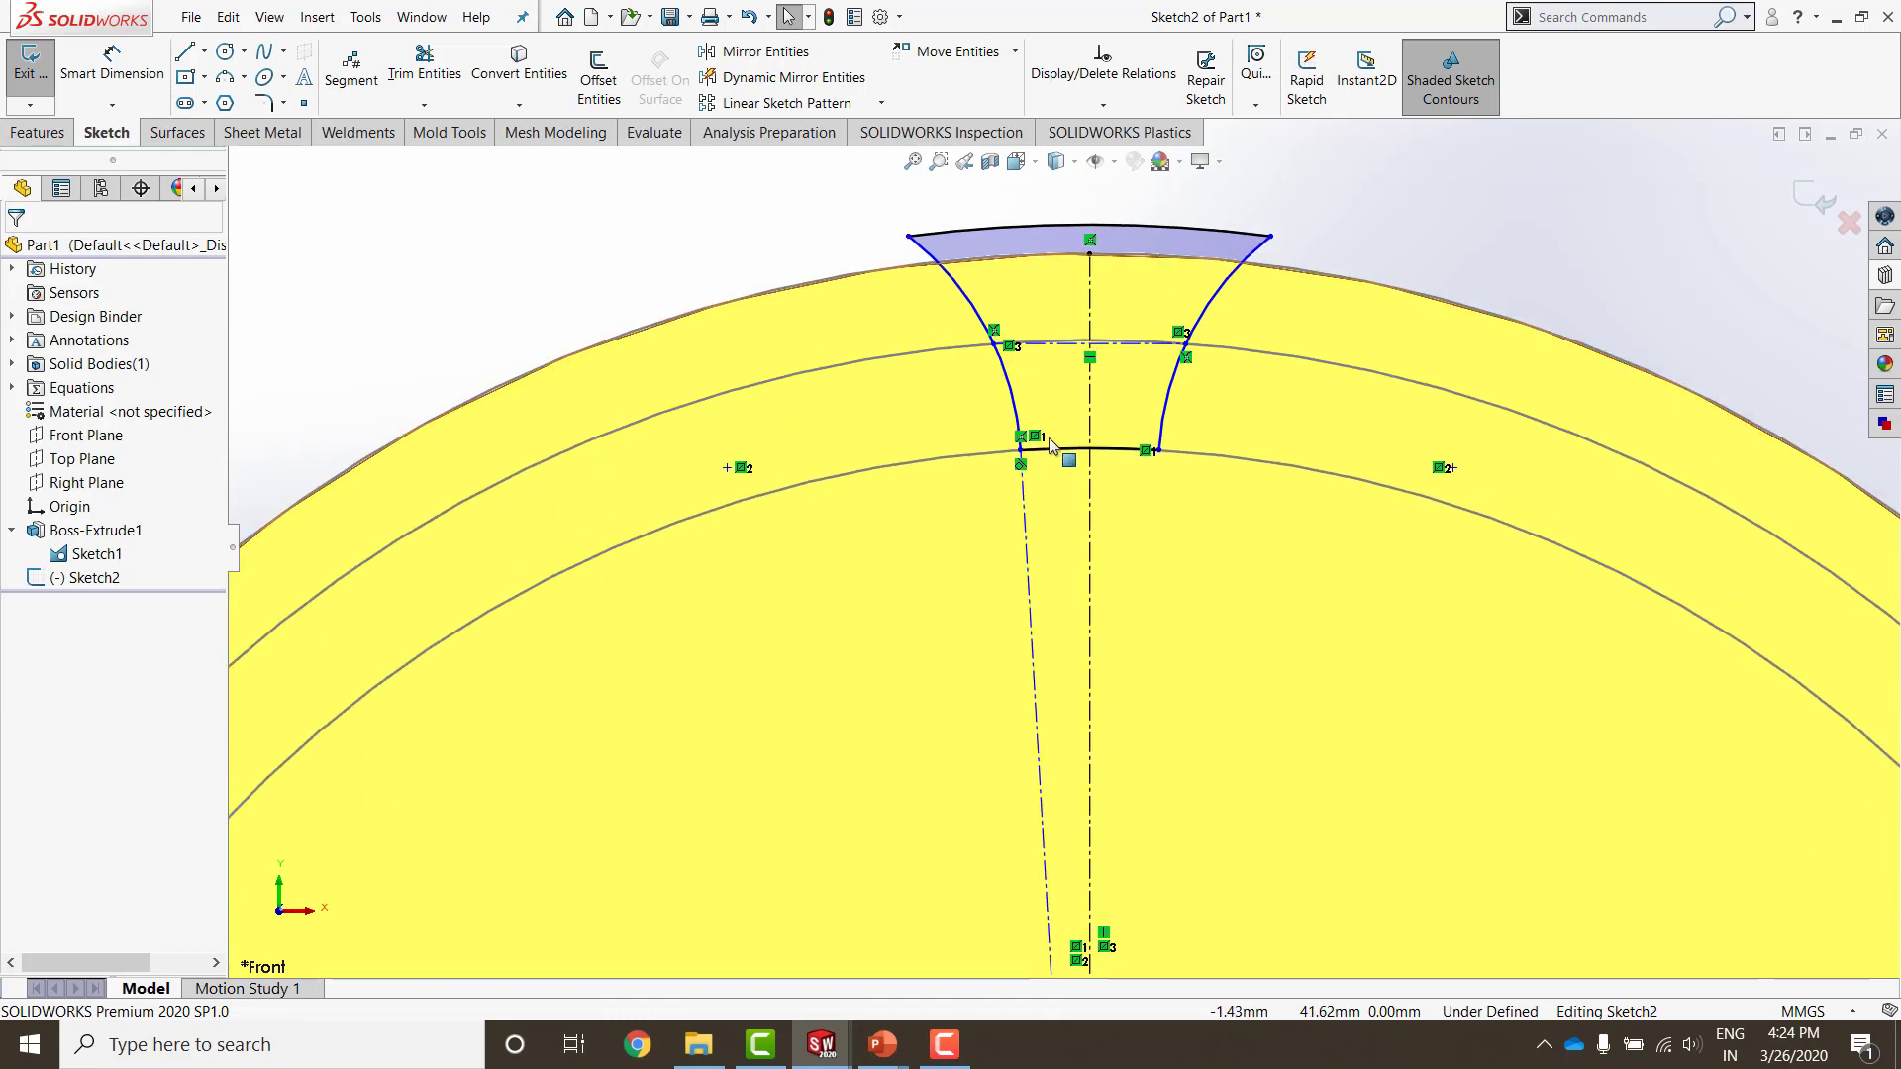
scroll(1061, 454, "up", 1)
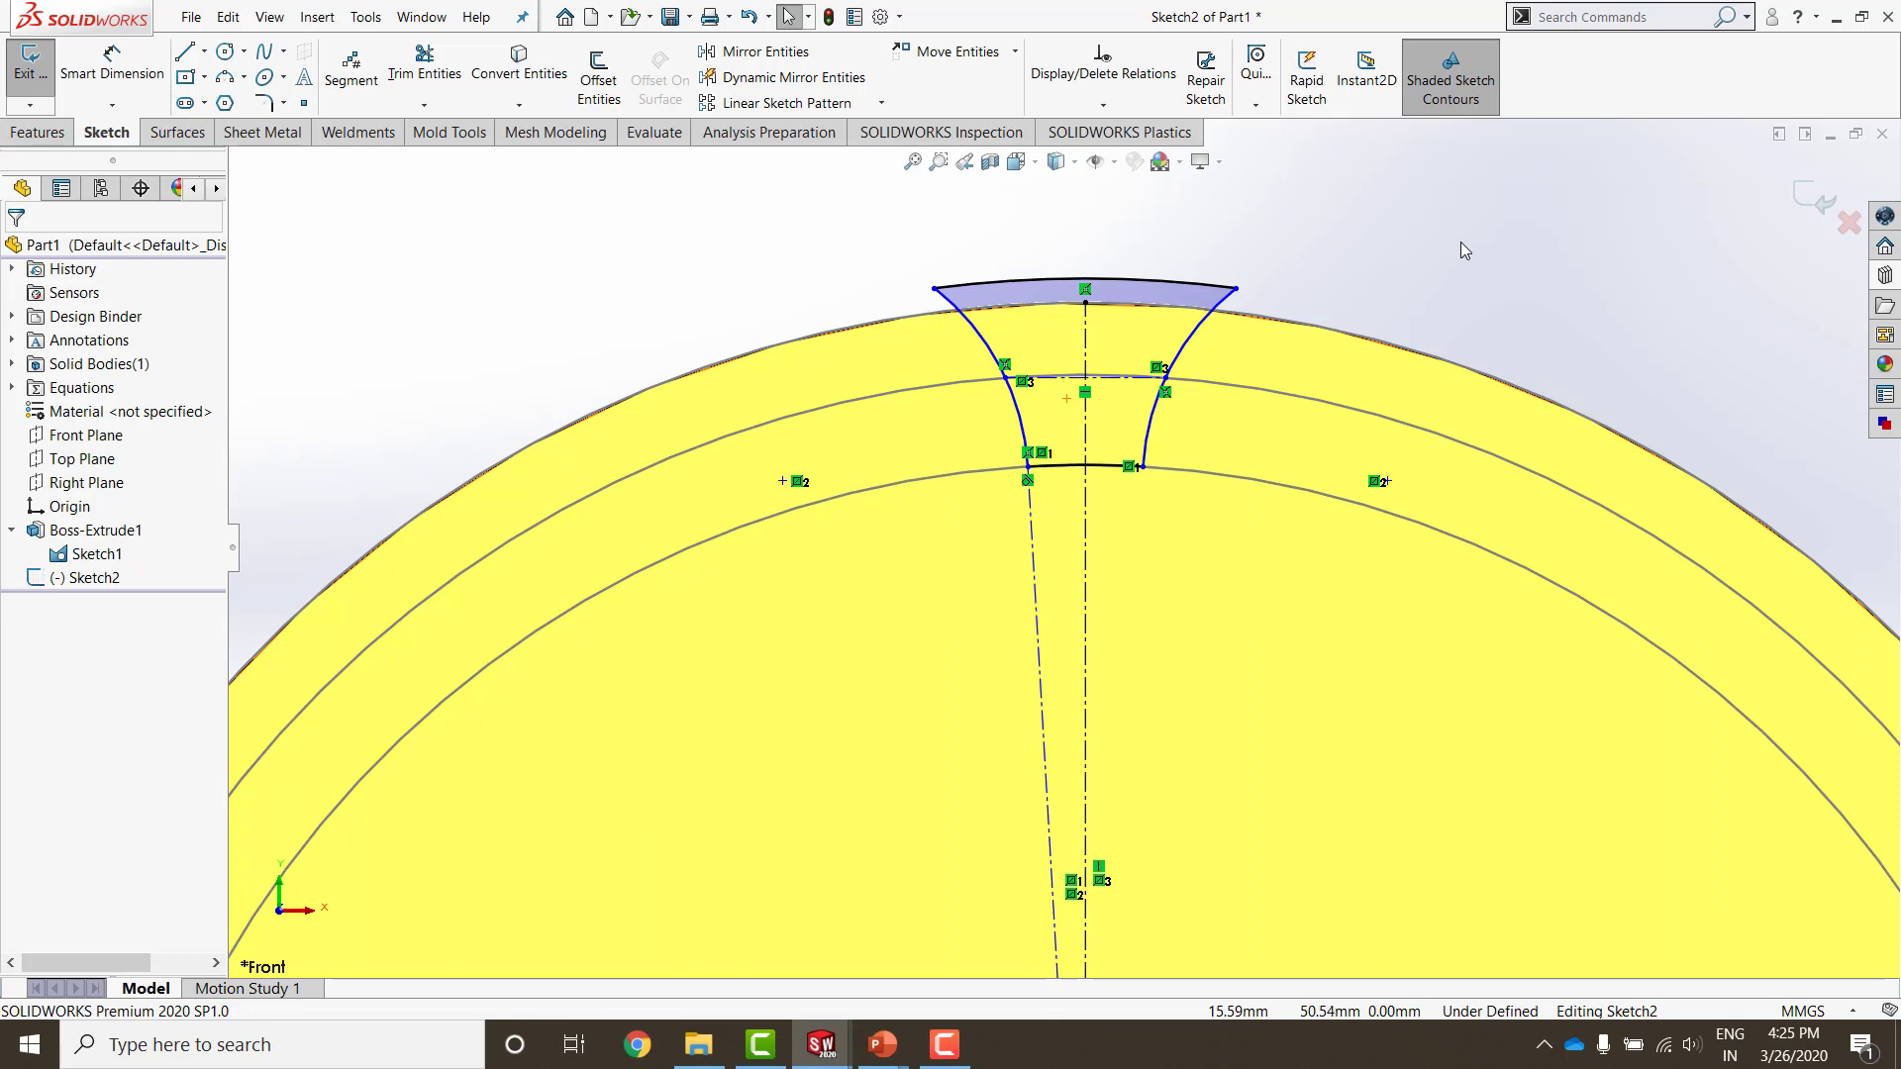
key("l")
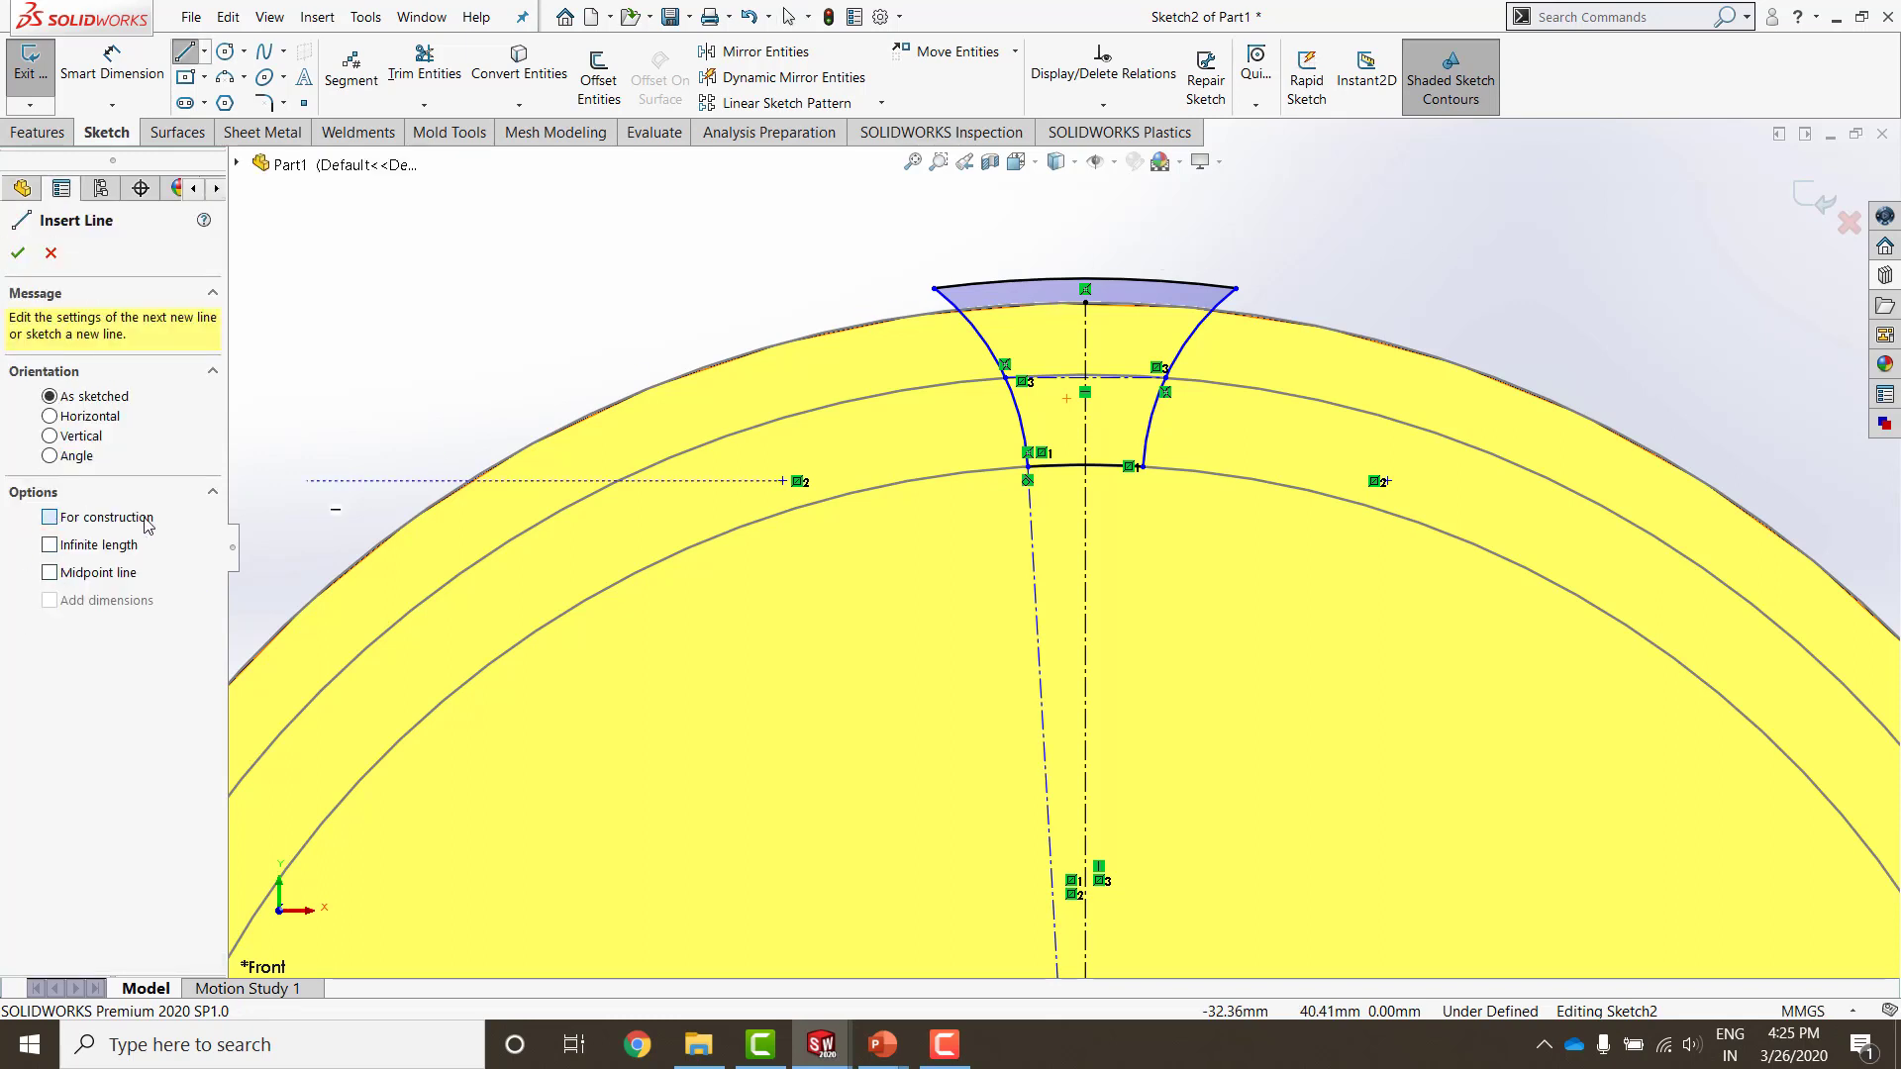
left_click(1076, 455)
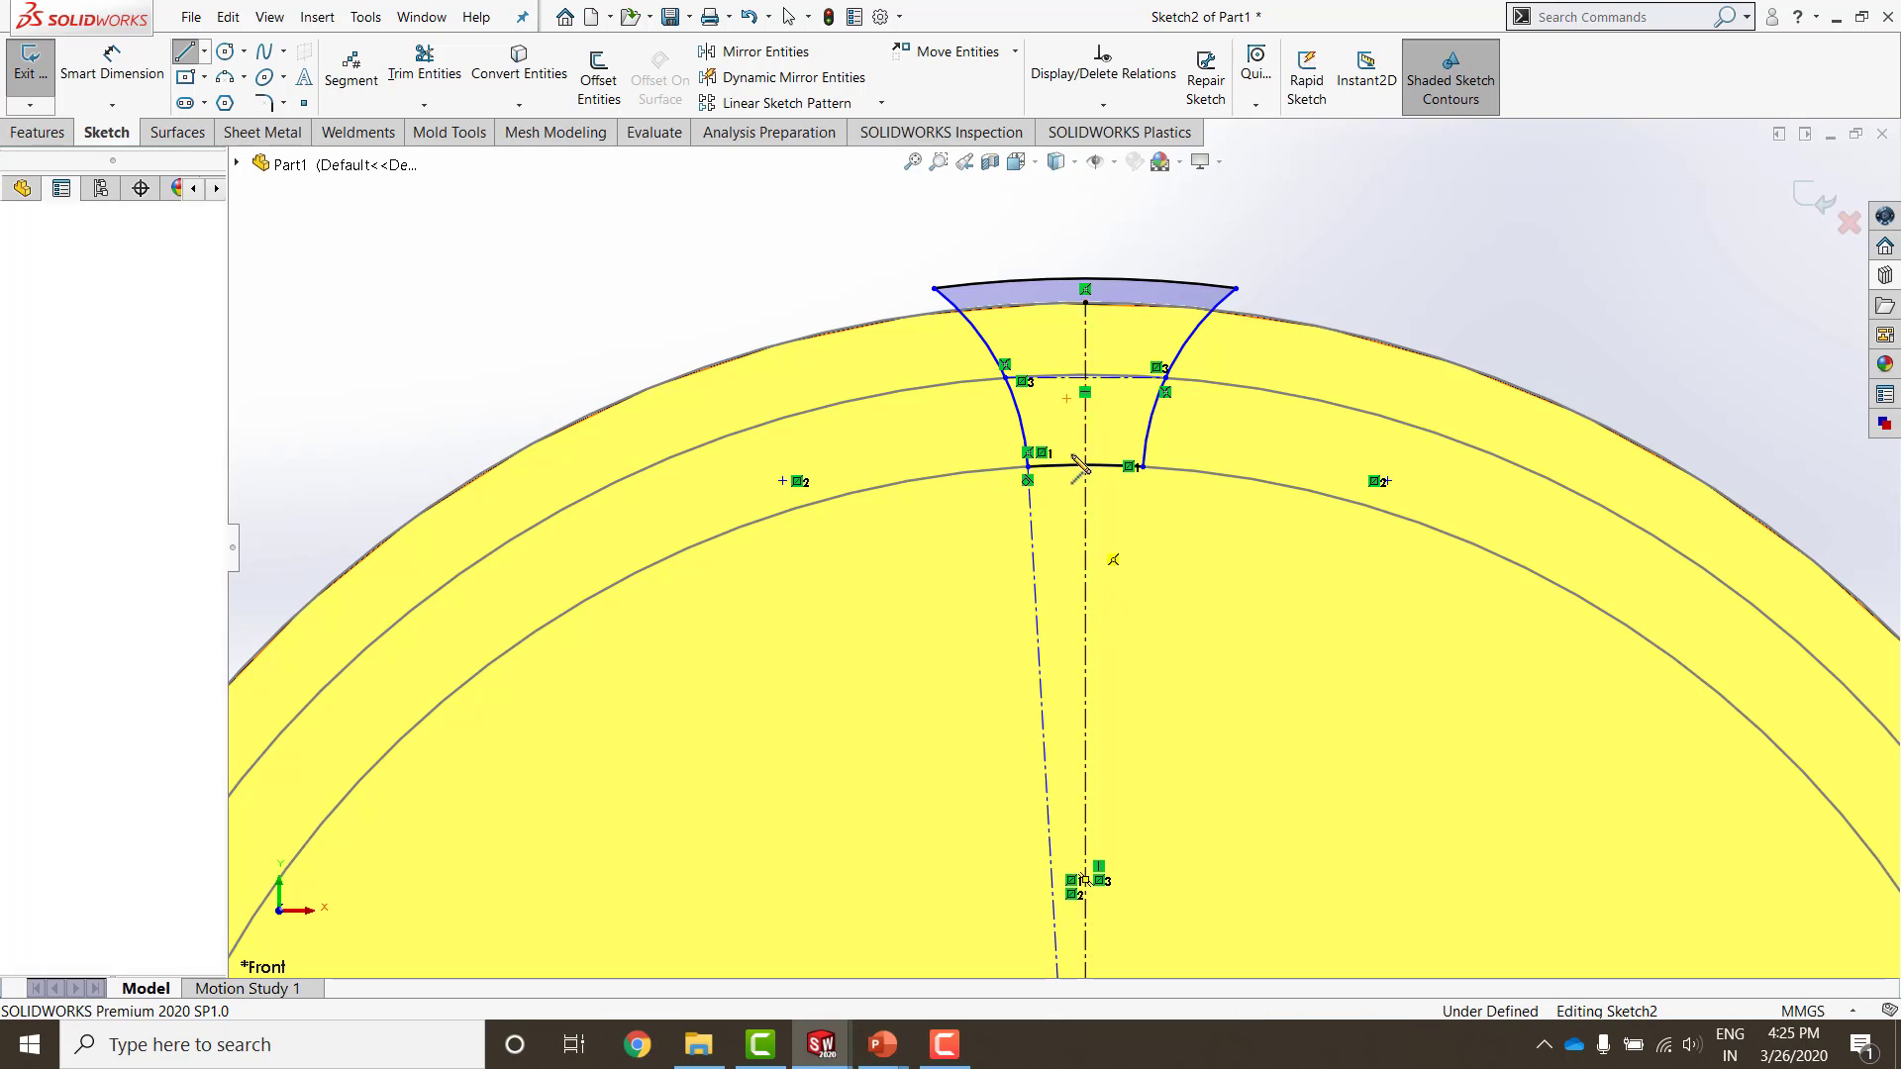
left_click(1006, 283)
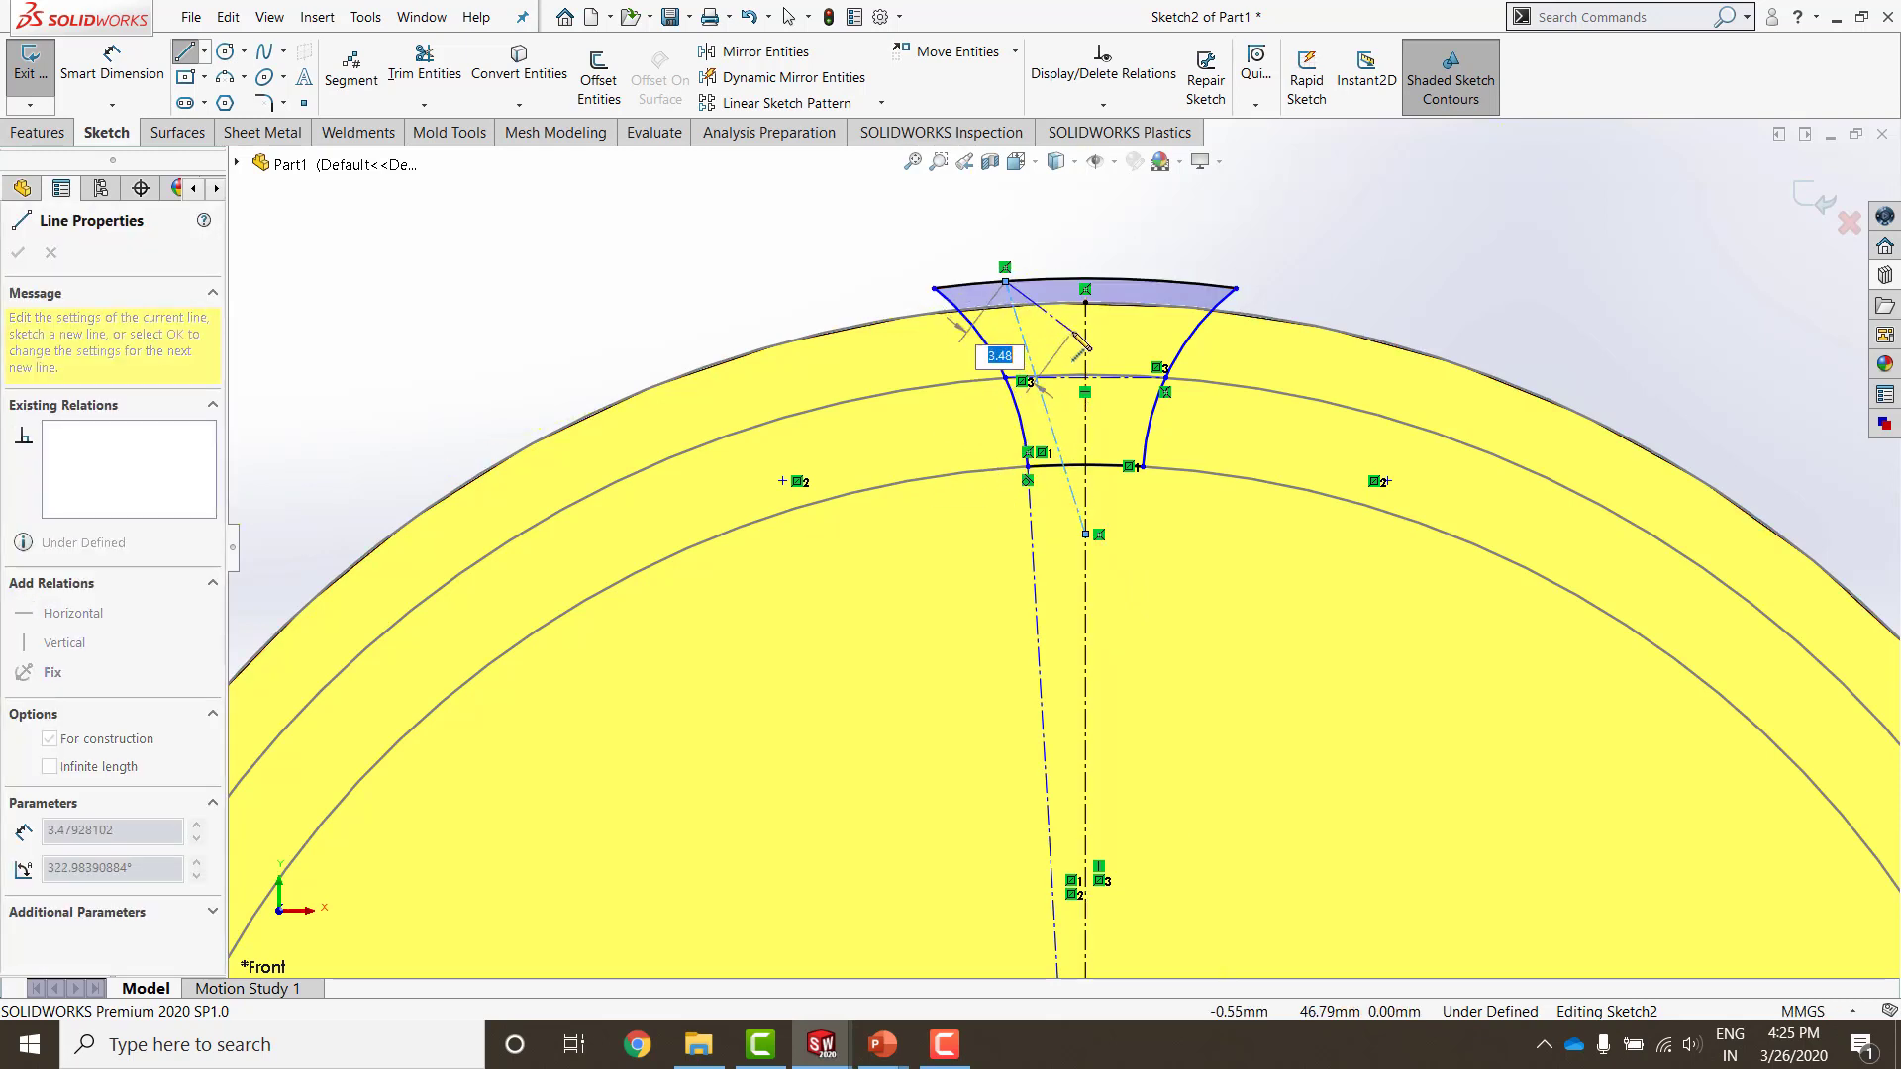
key("Escape")
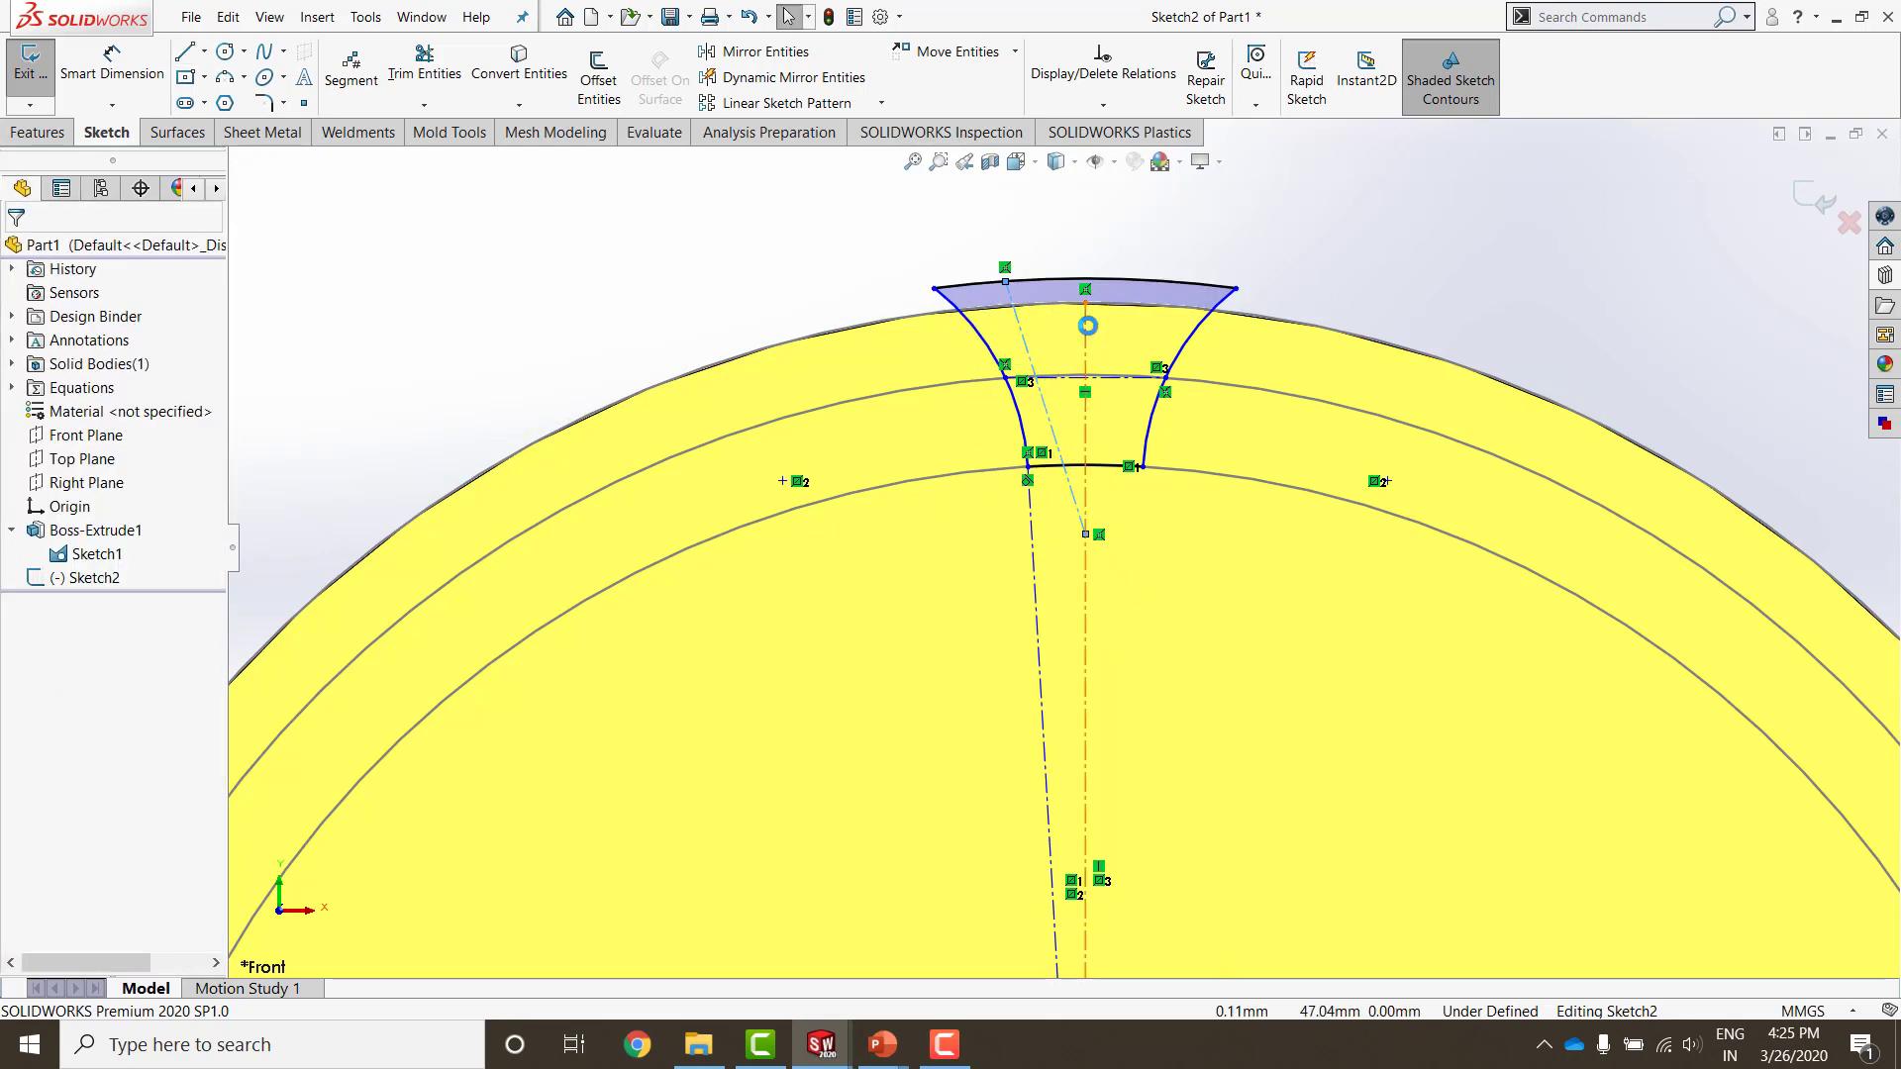
left_click(1024, 340)
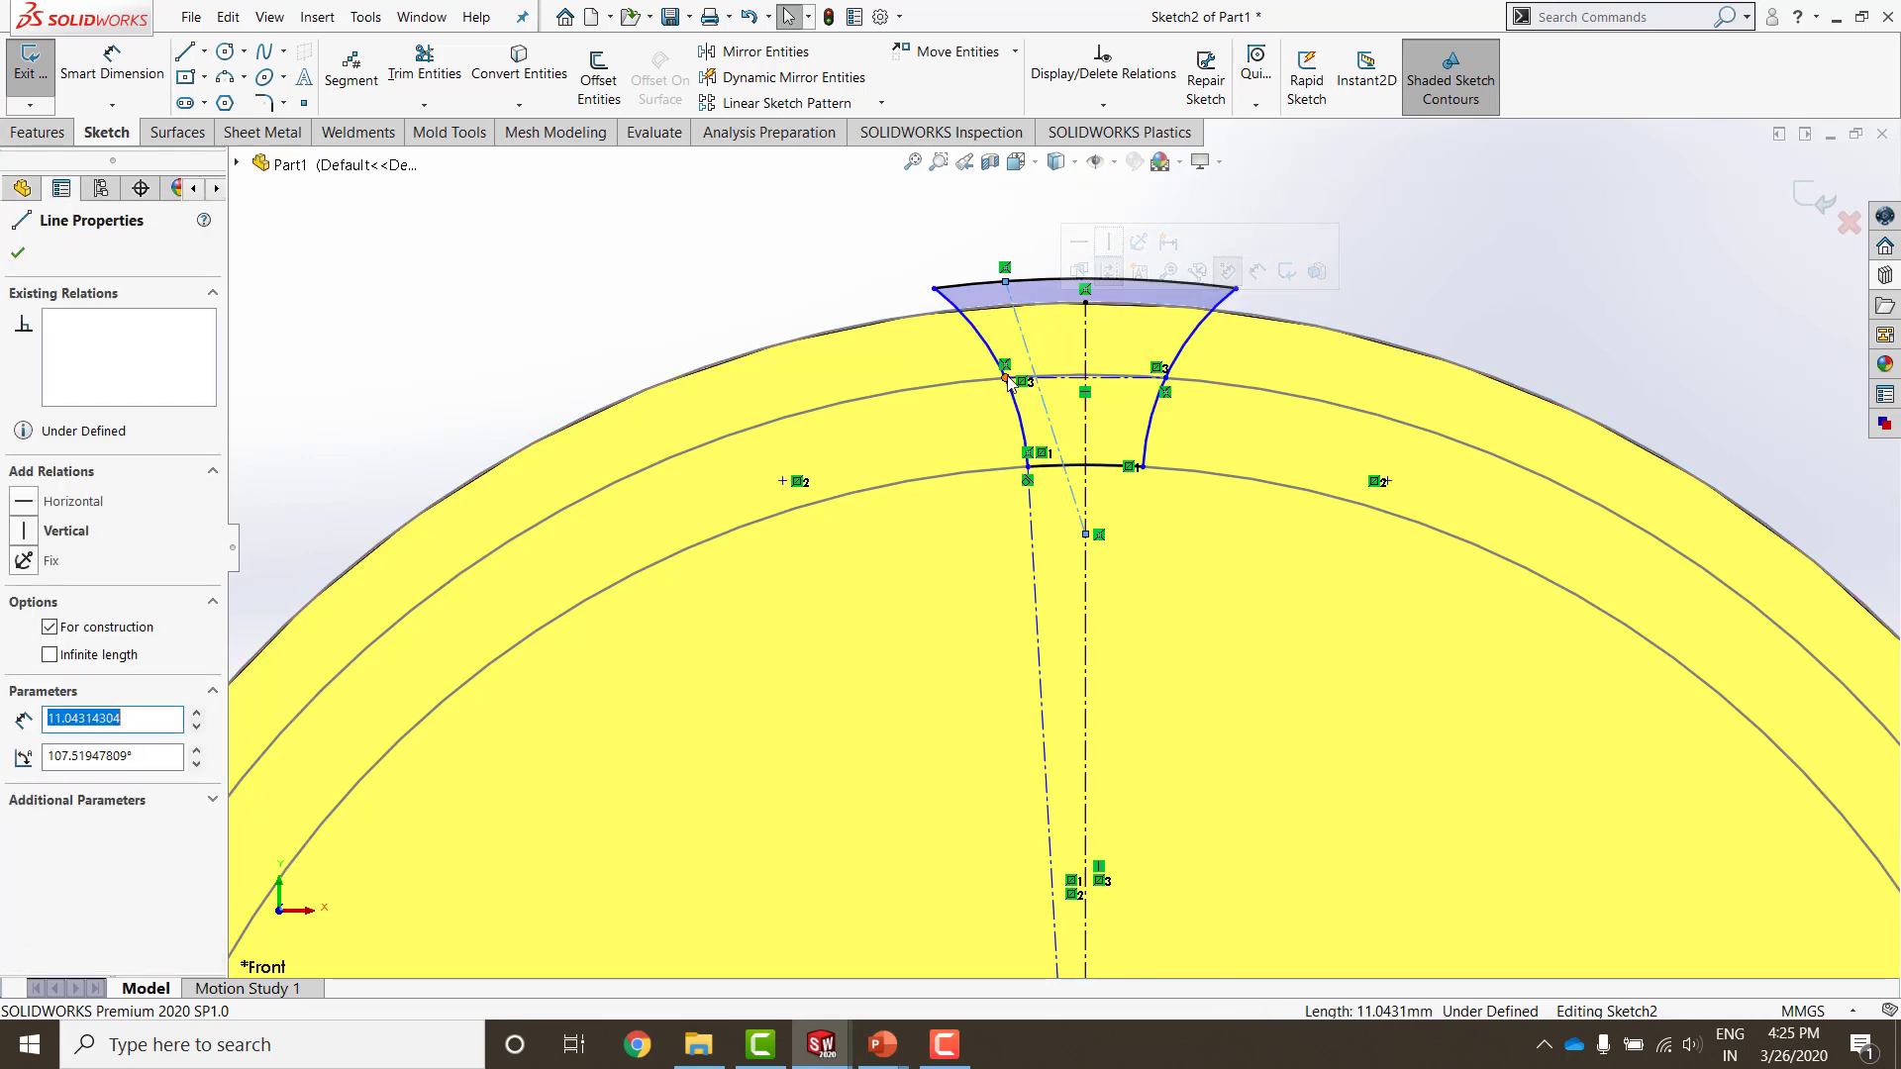
left_click(1006, 378)
left_click(1034, 370, "ctrl")
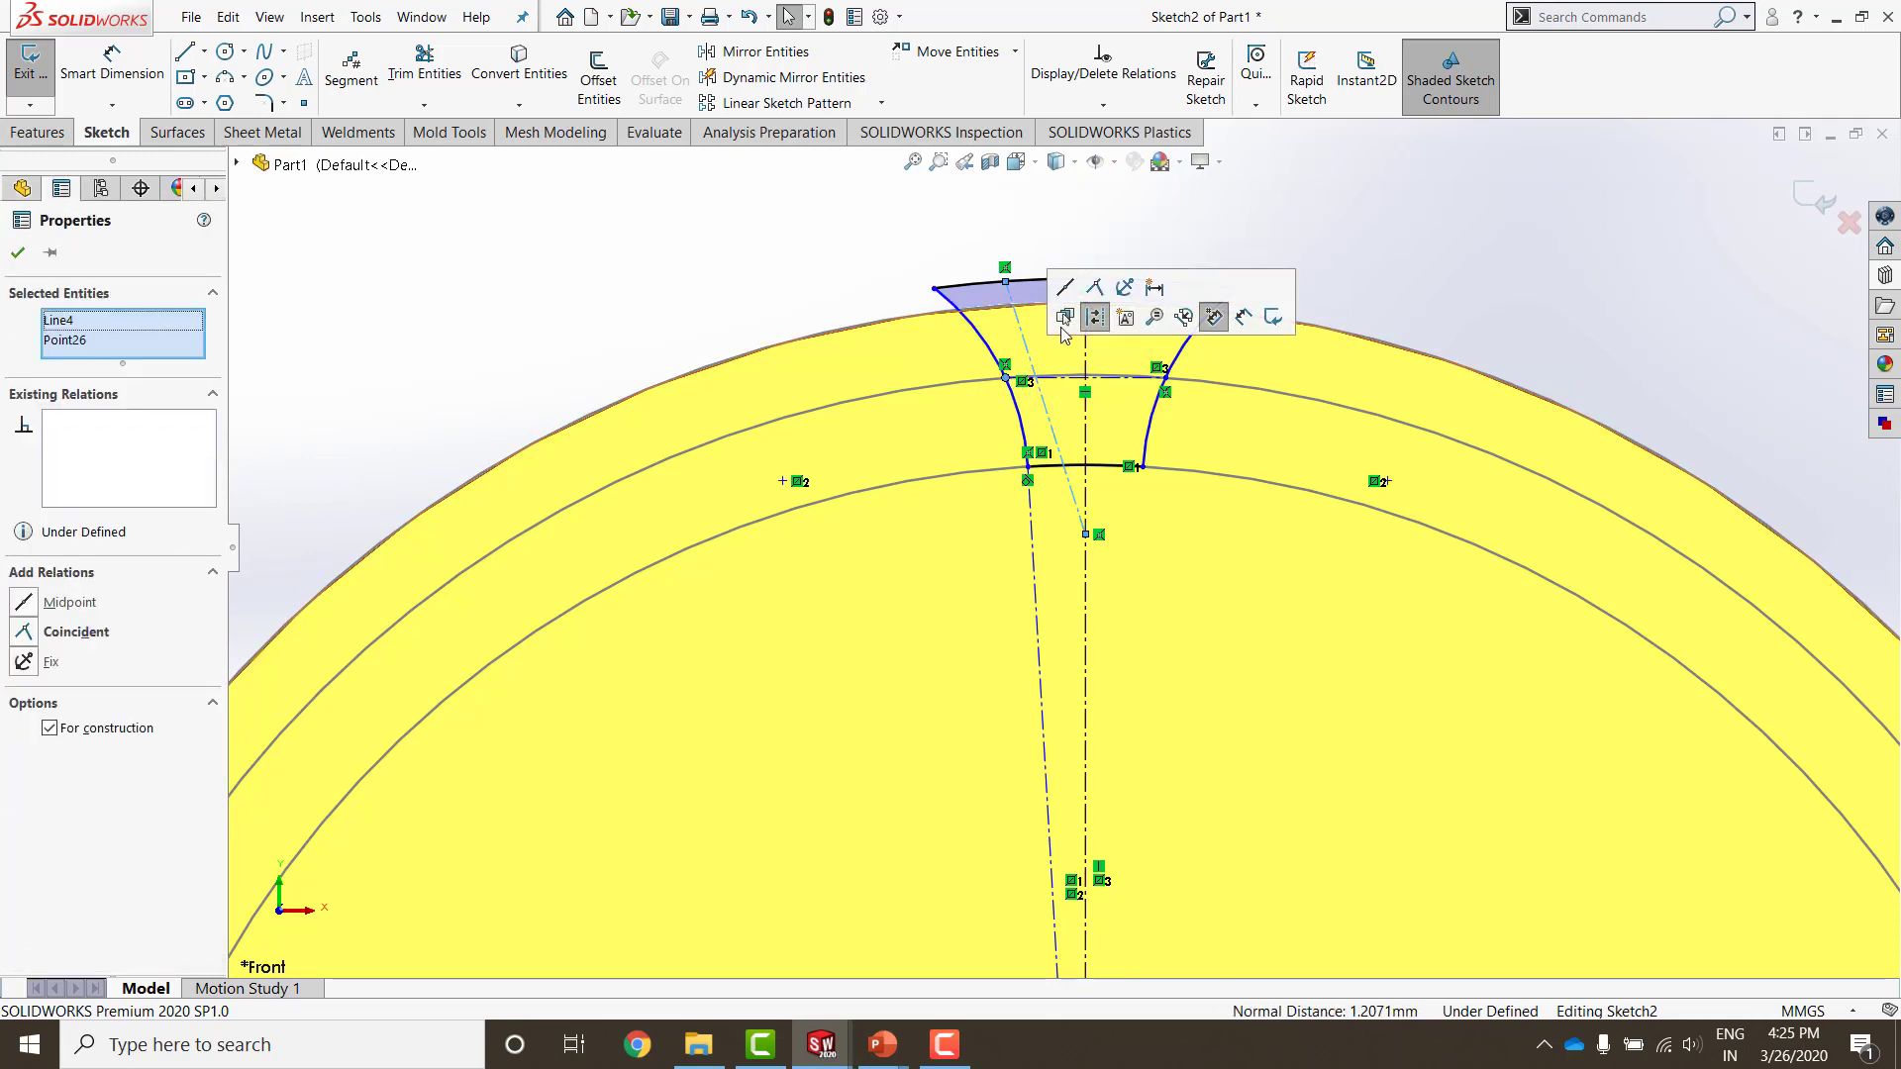
left_click(1094, 288)
left_click(1455, 257)
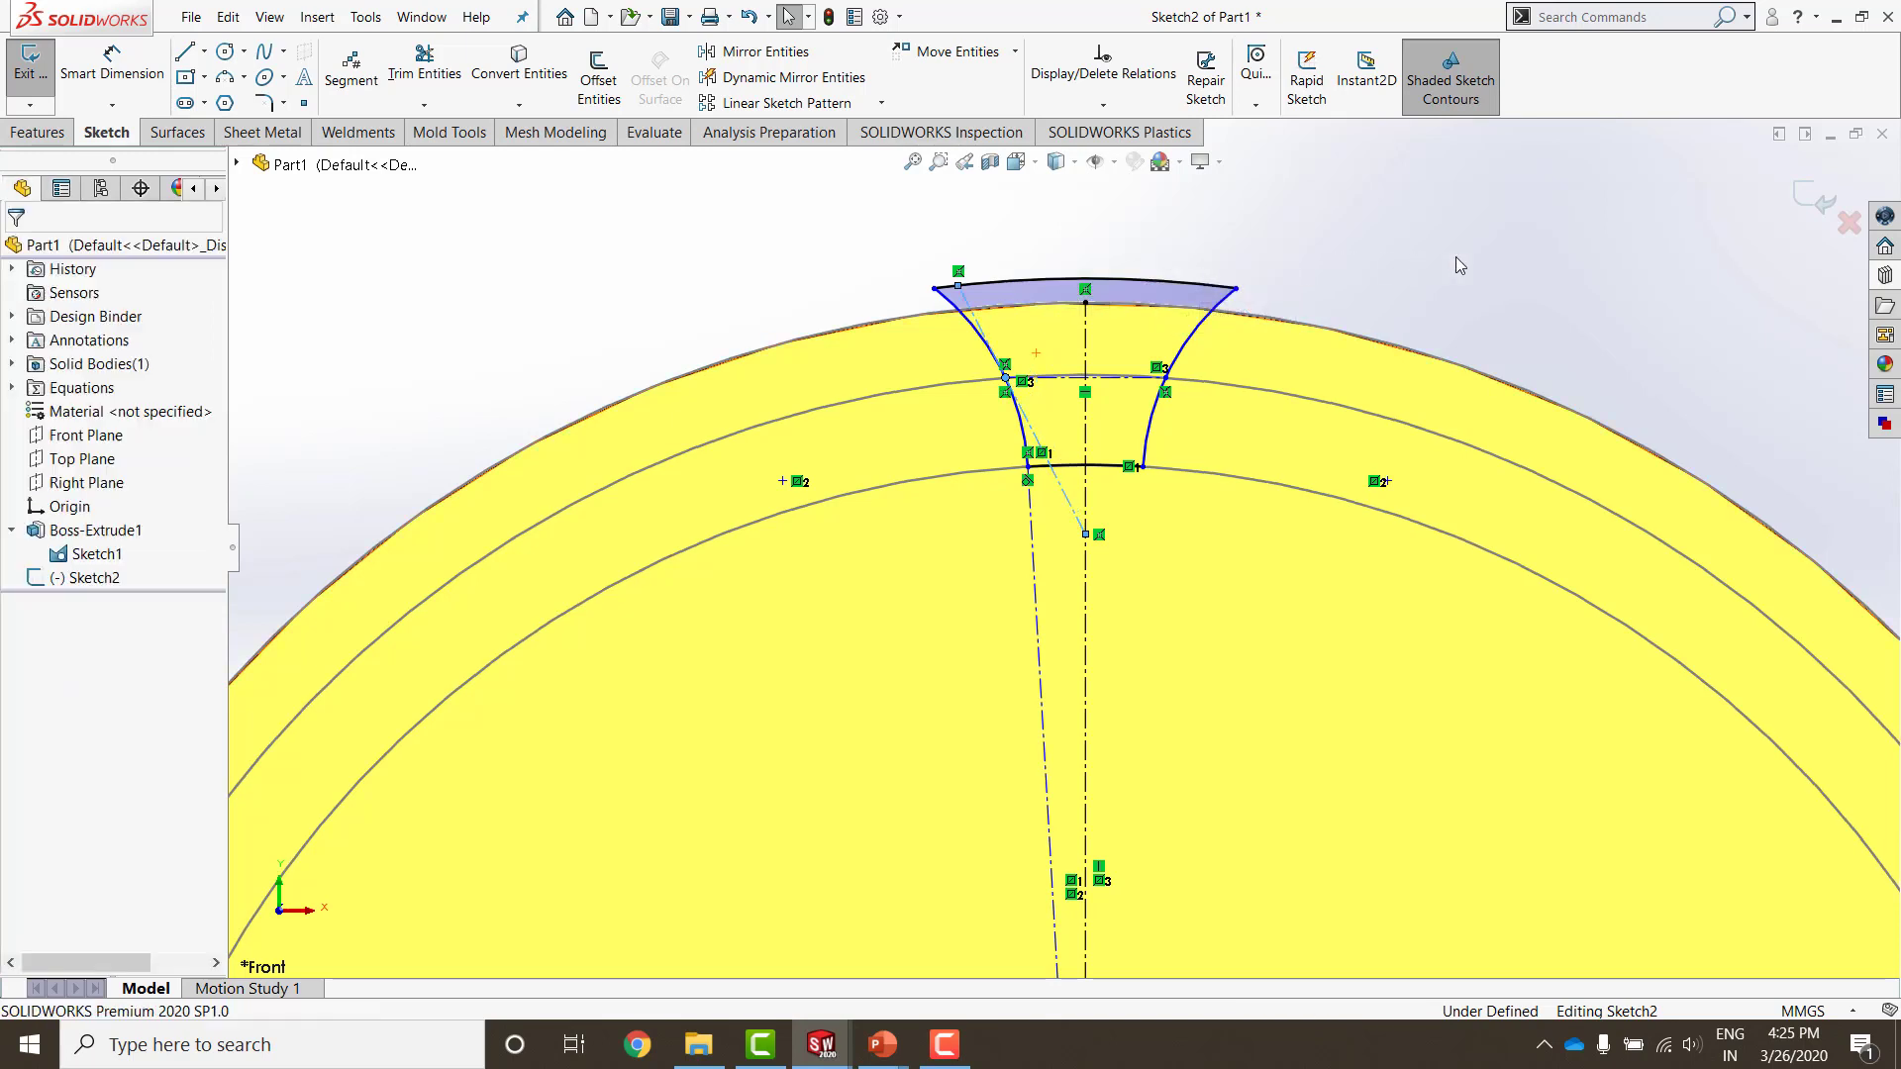
Step: Make the second construction line tangent to the left flank arc as well
left_click(1059, 484)
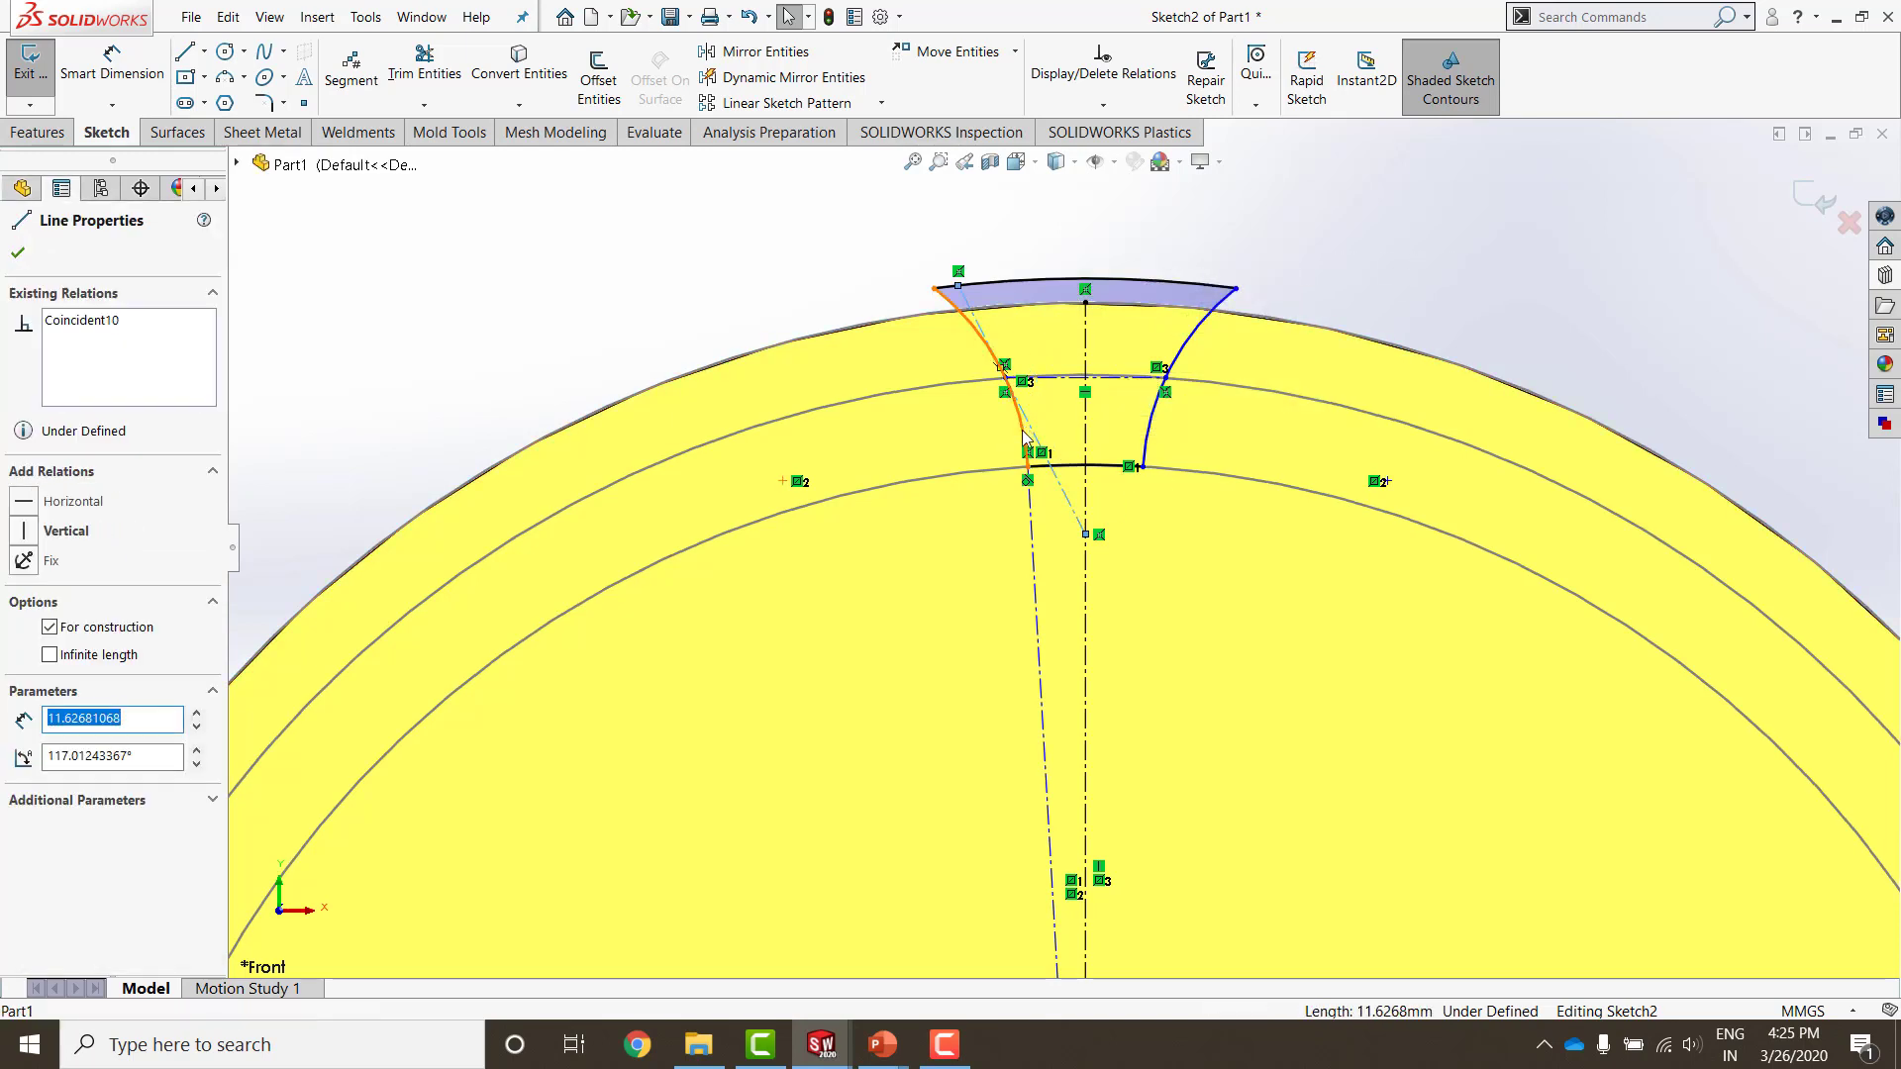
left_click(1025, 435, "ctrl")
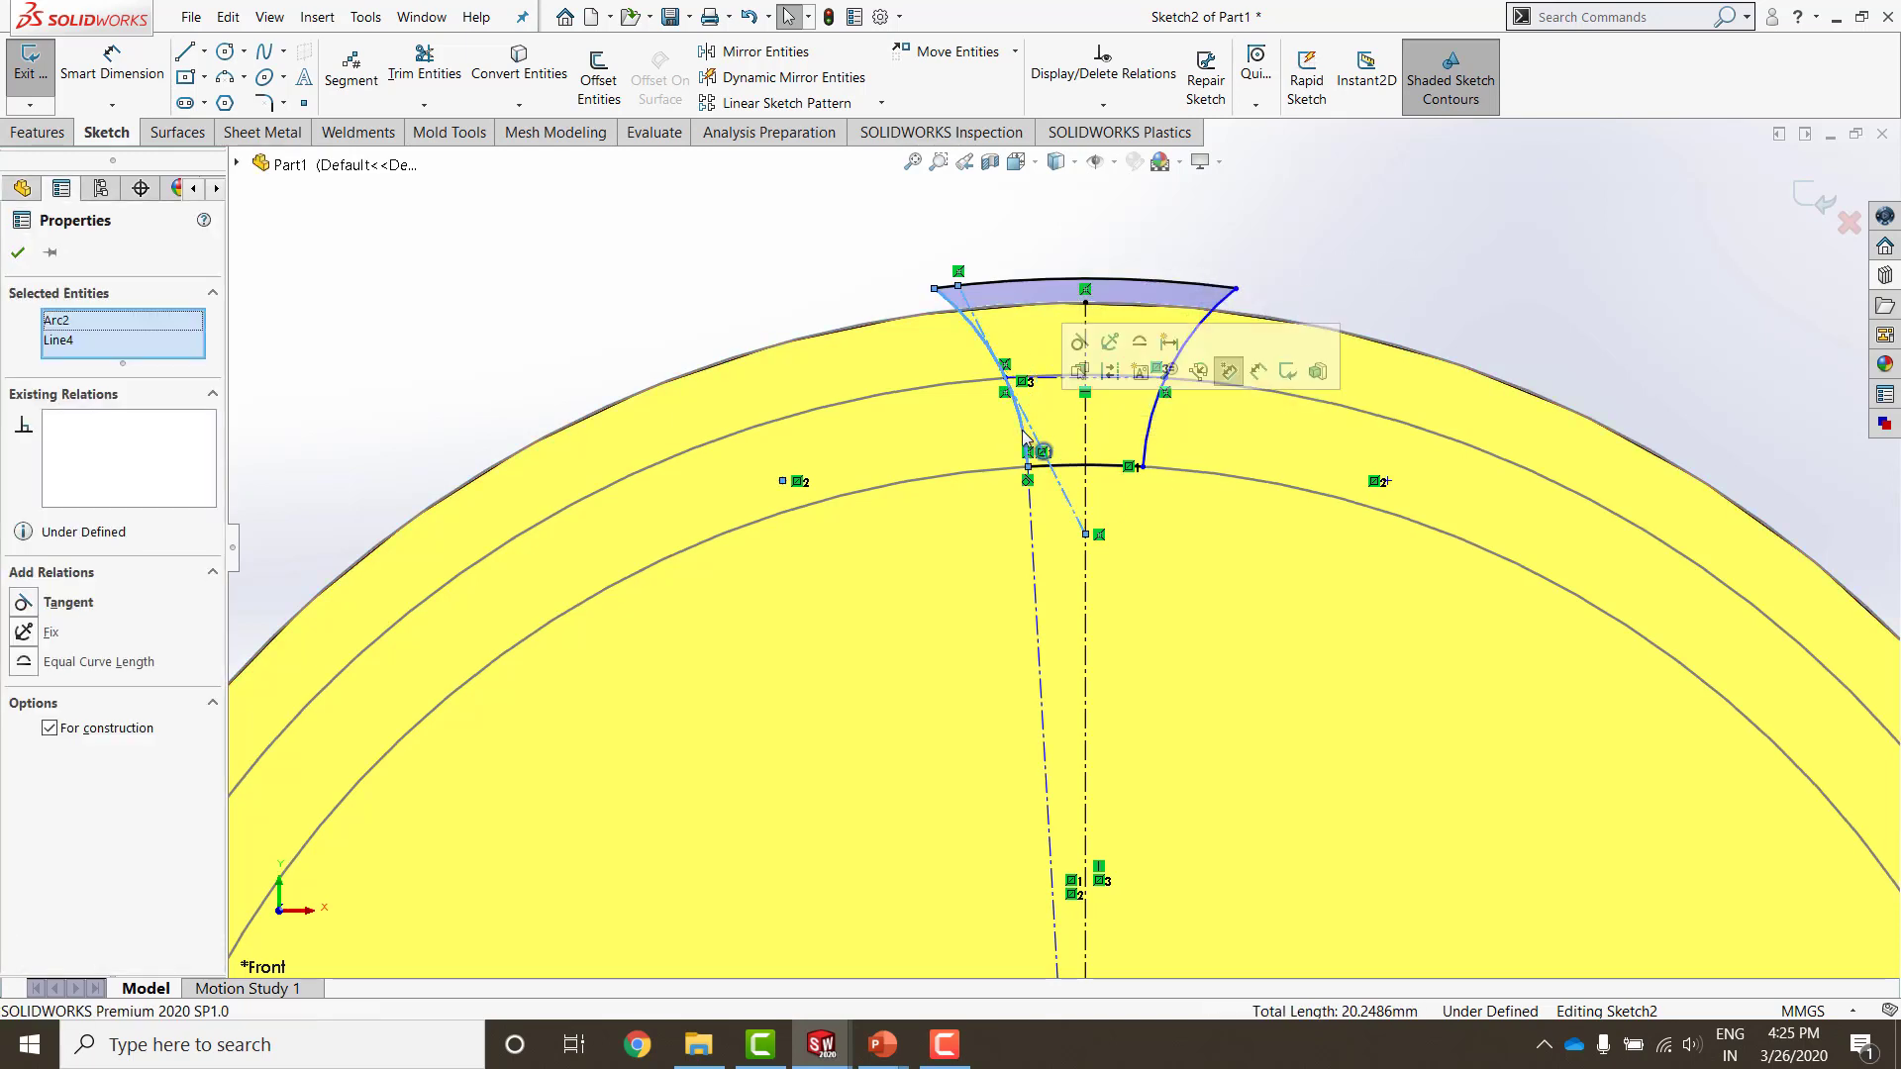
left_click(1079, 345)
left_click(1398, 215)
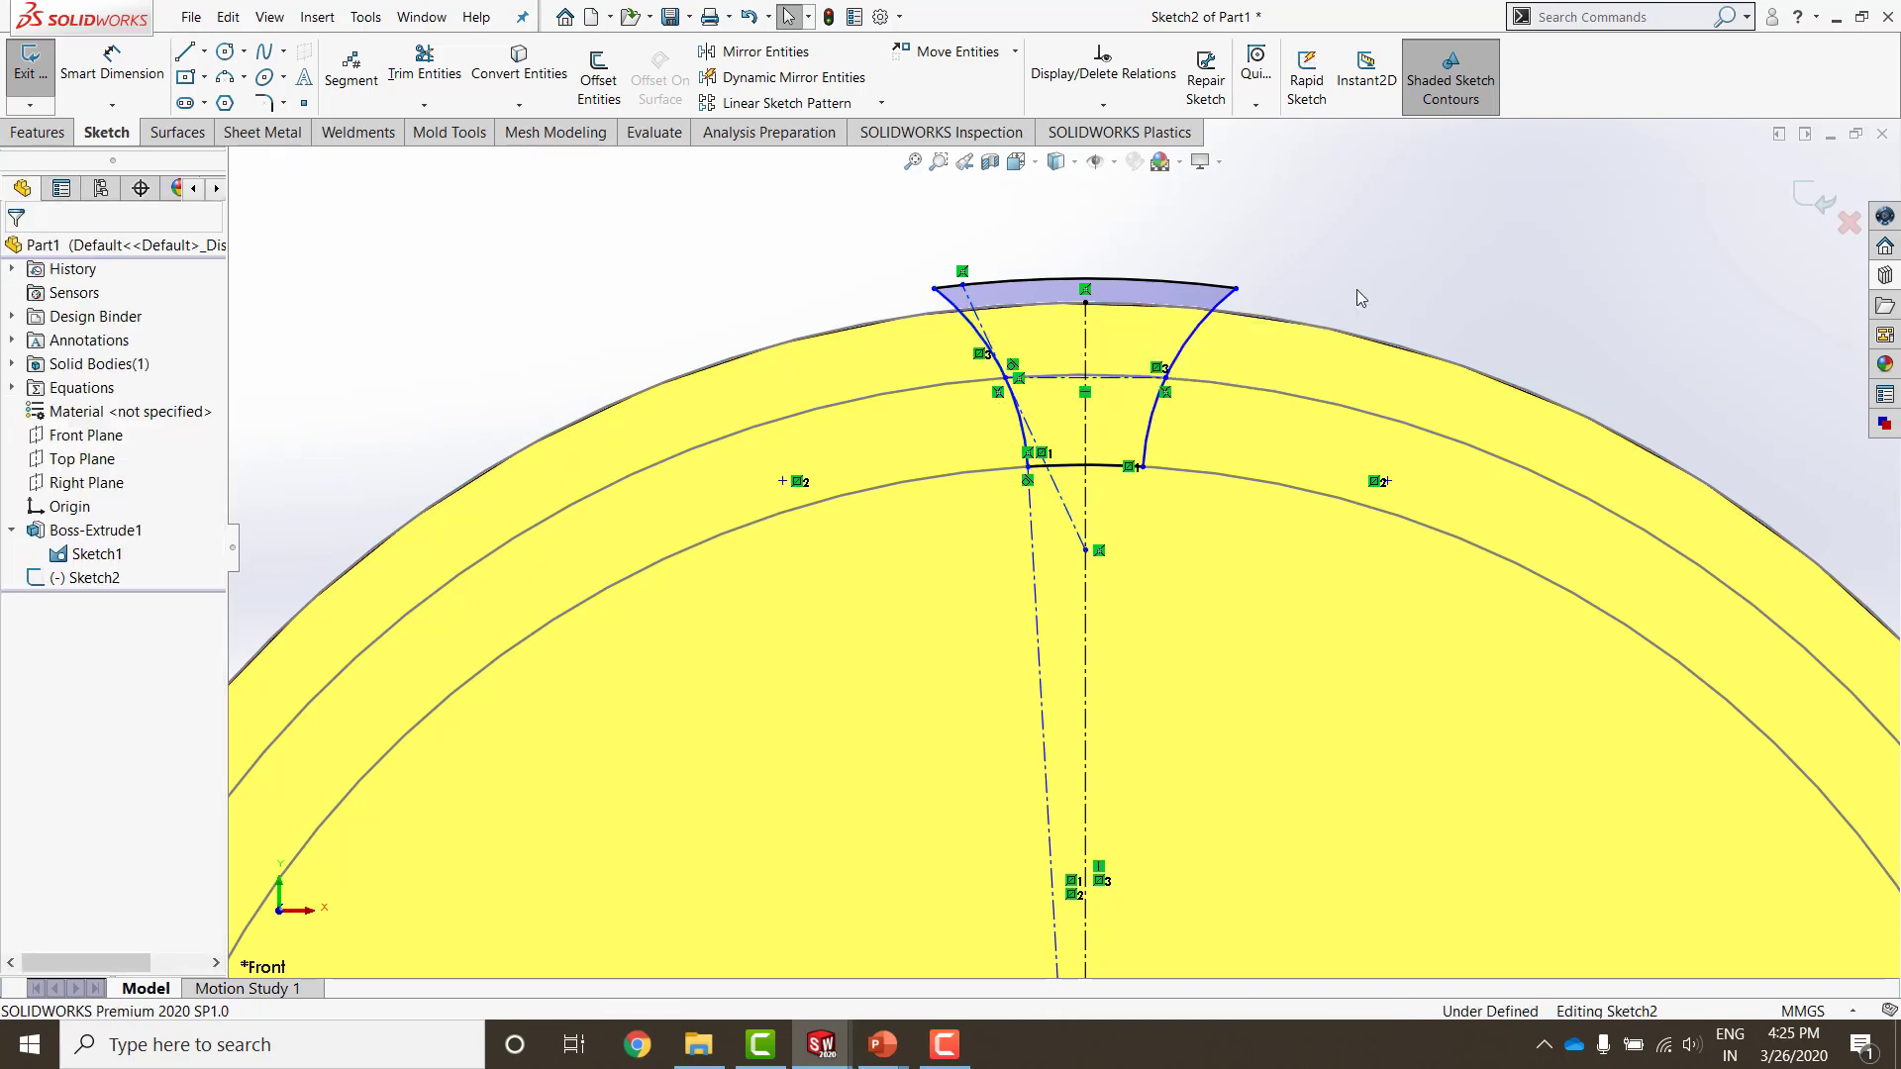
right_click_drag(1377, 624, 1376, 450)
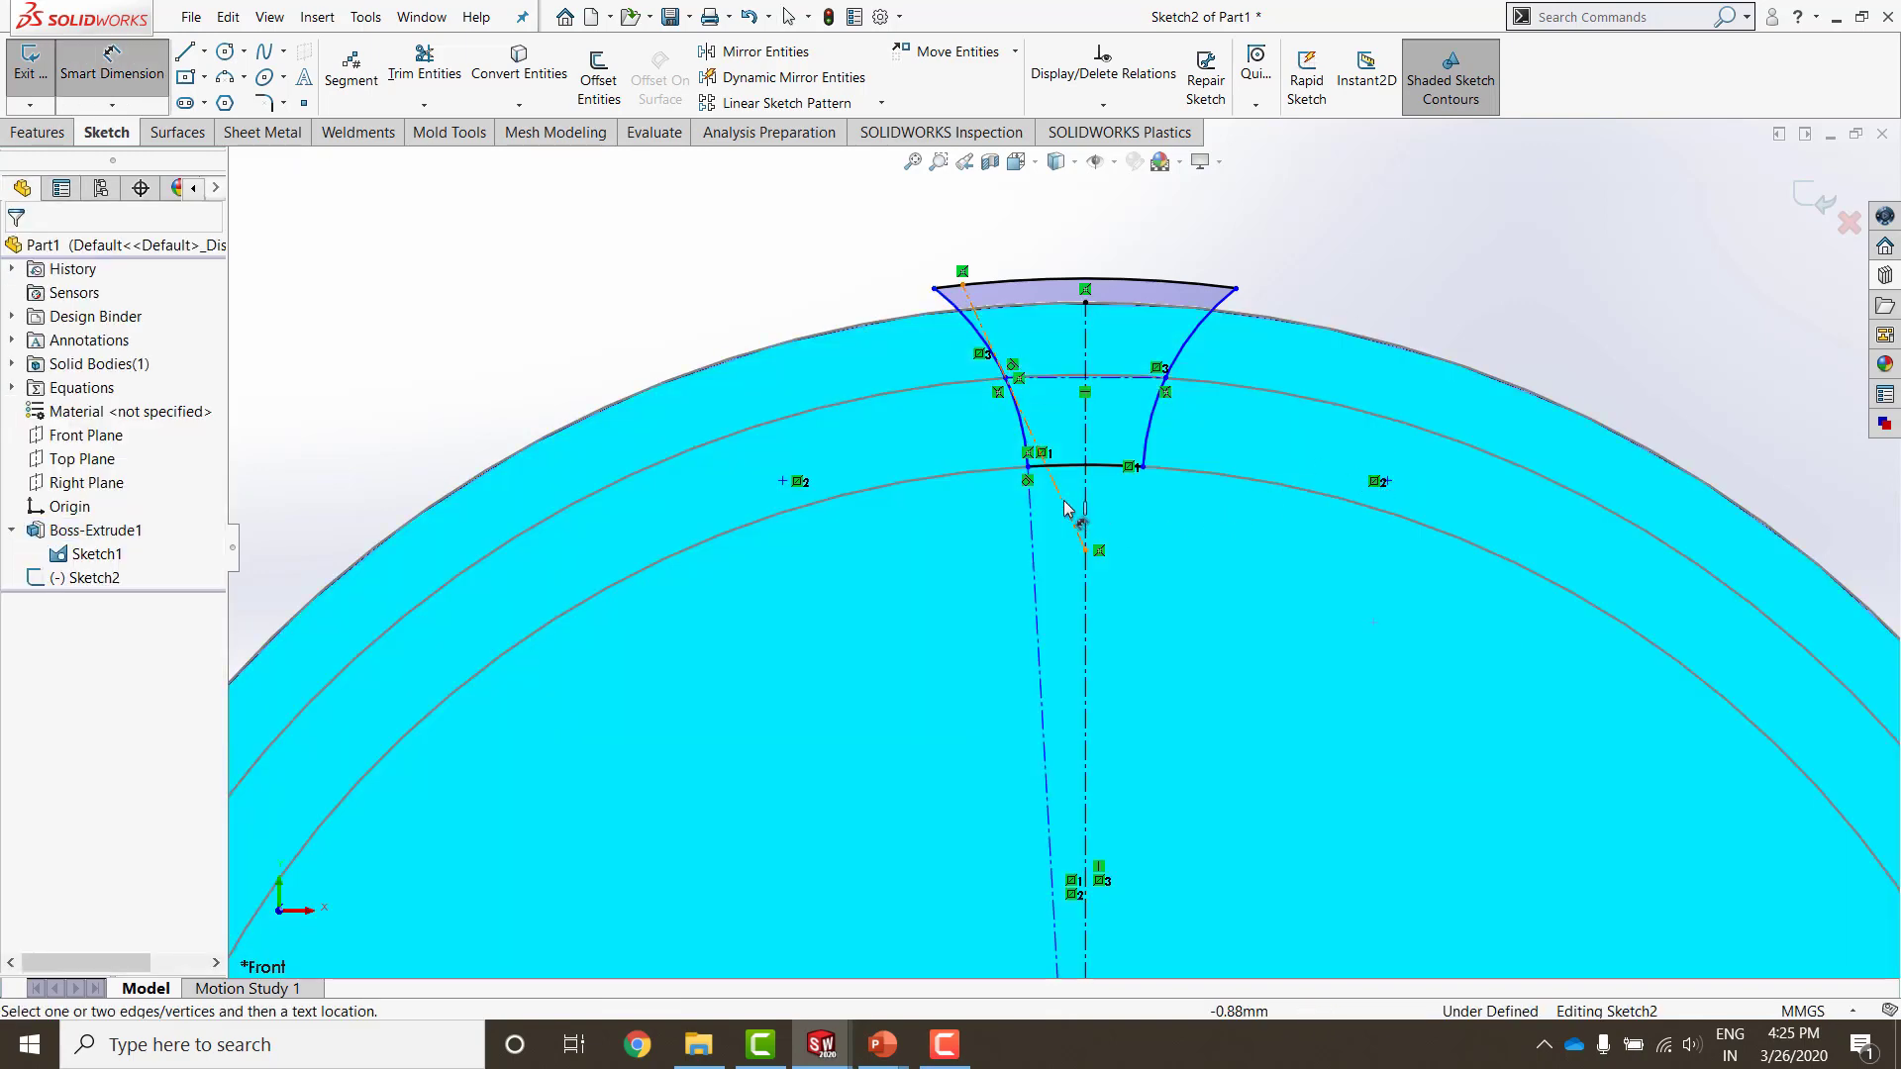
left_click(1064, 495)
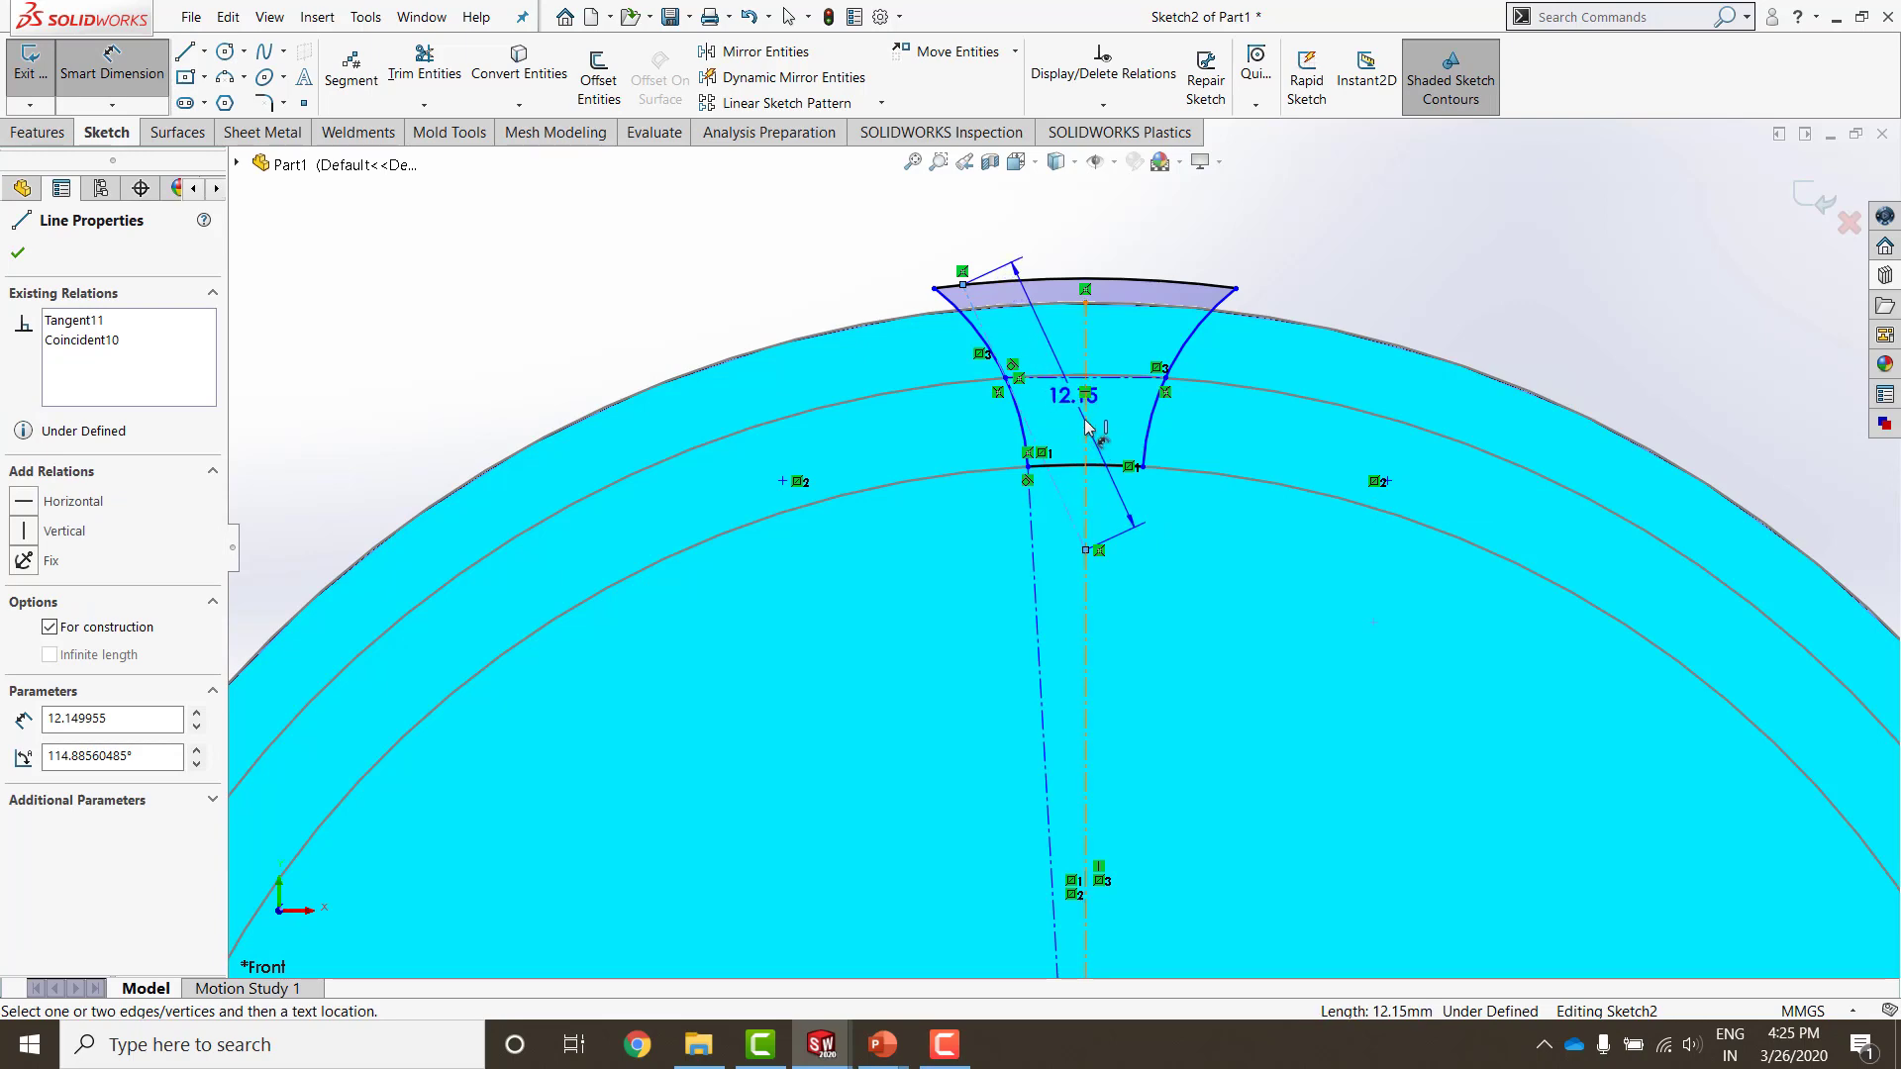
left_click(1086, 337)
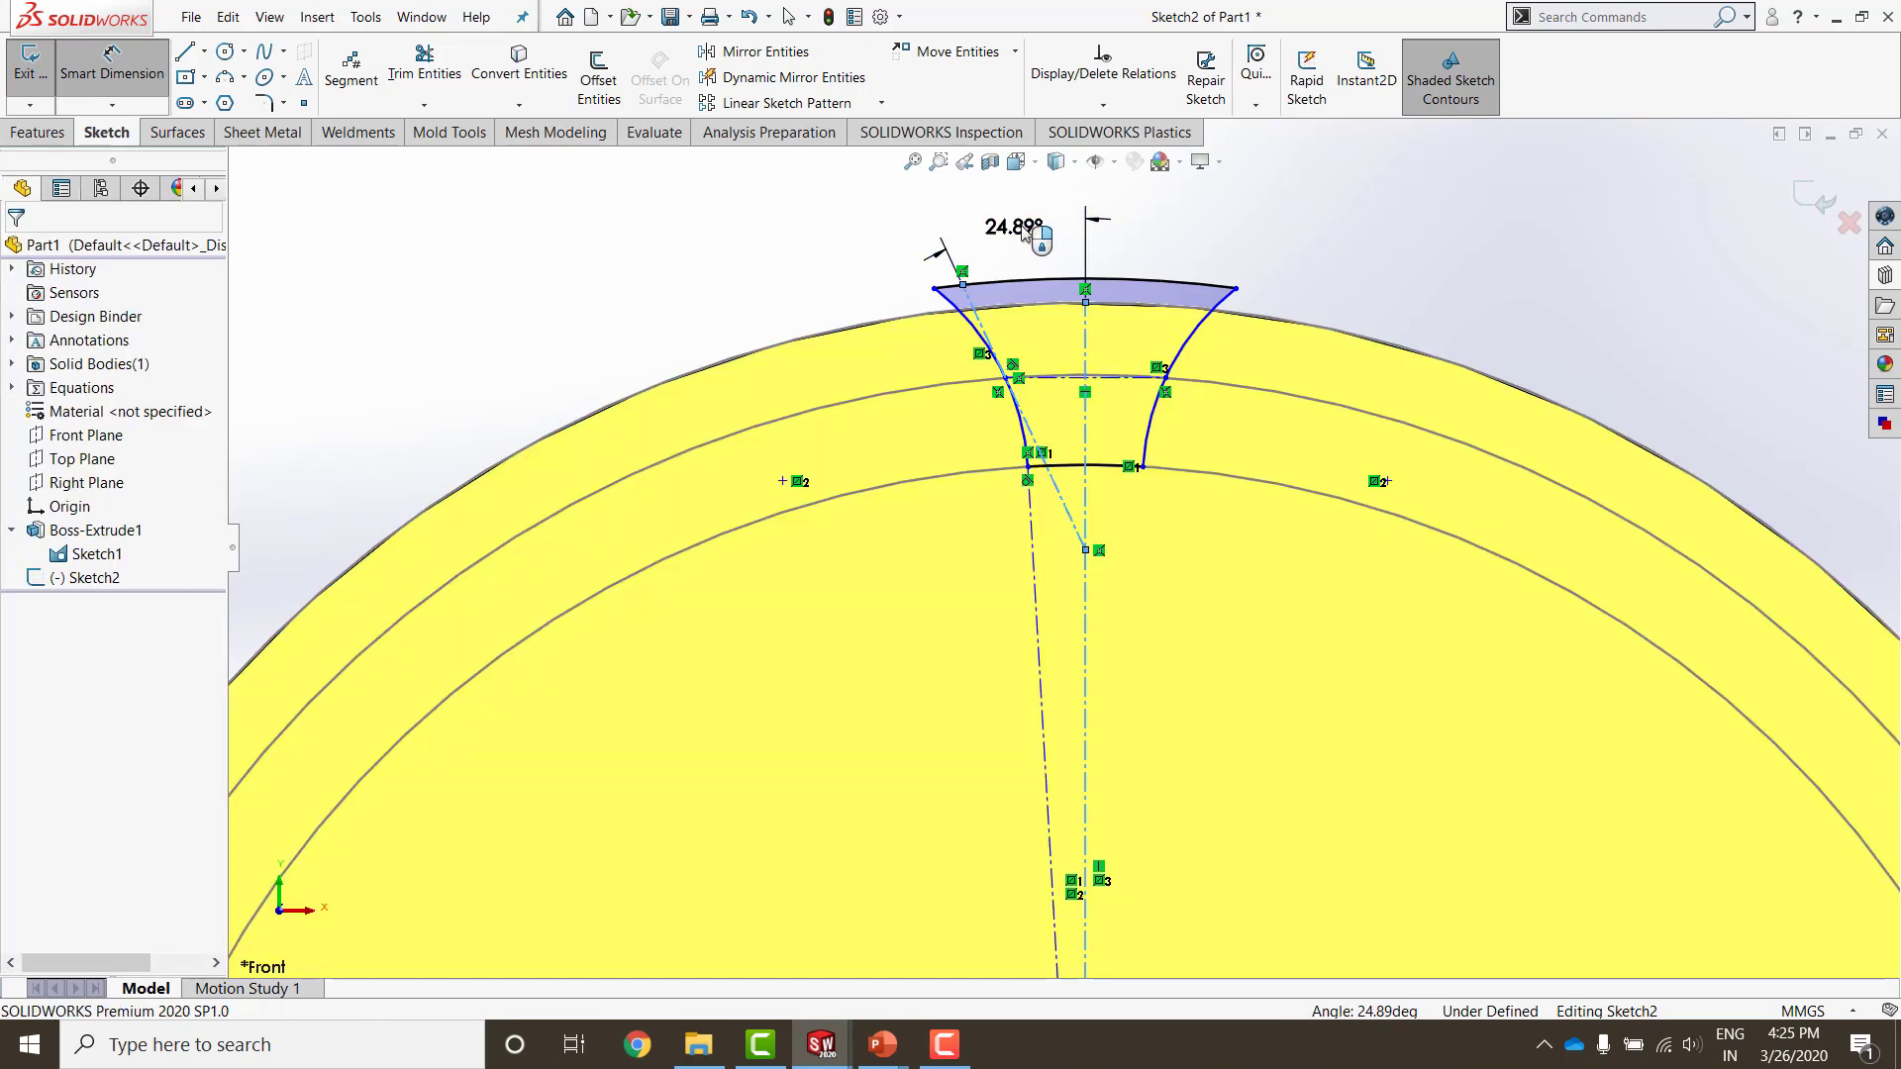
left_click(1025, 231)
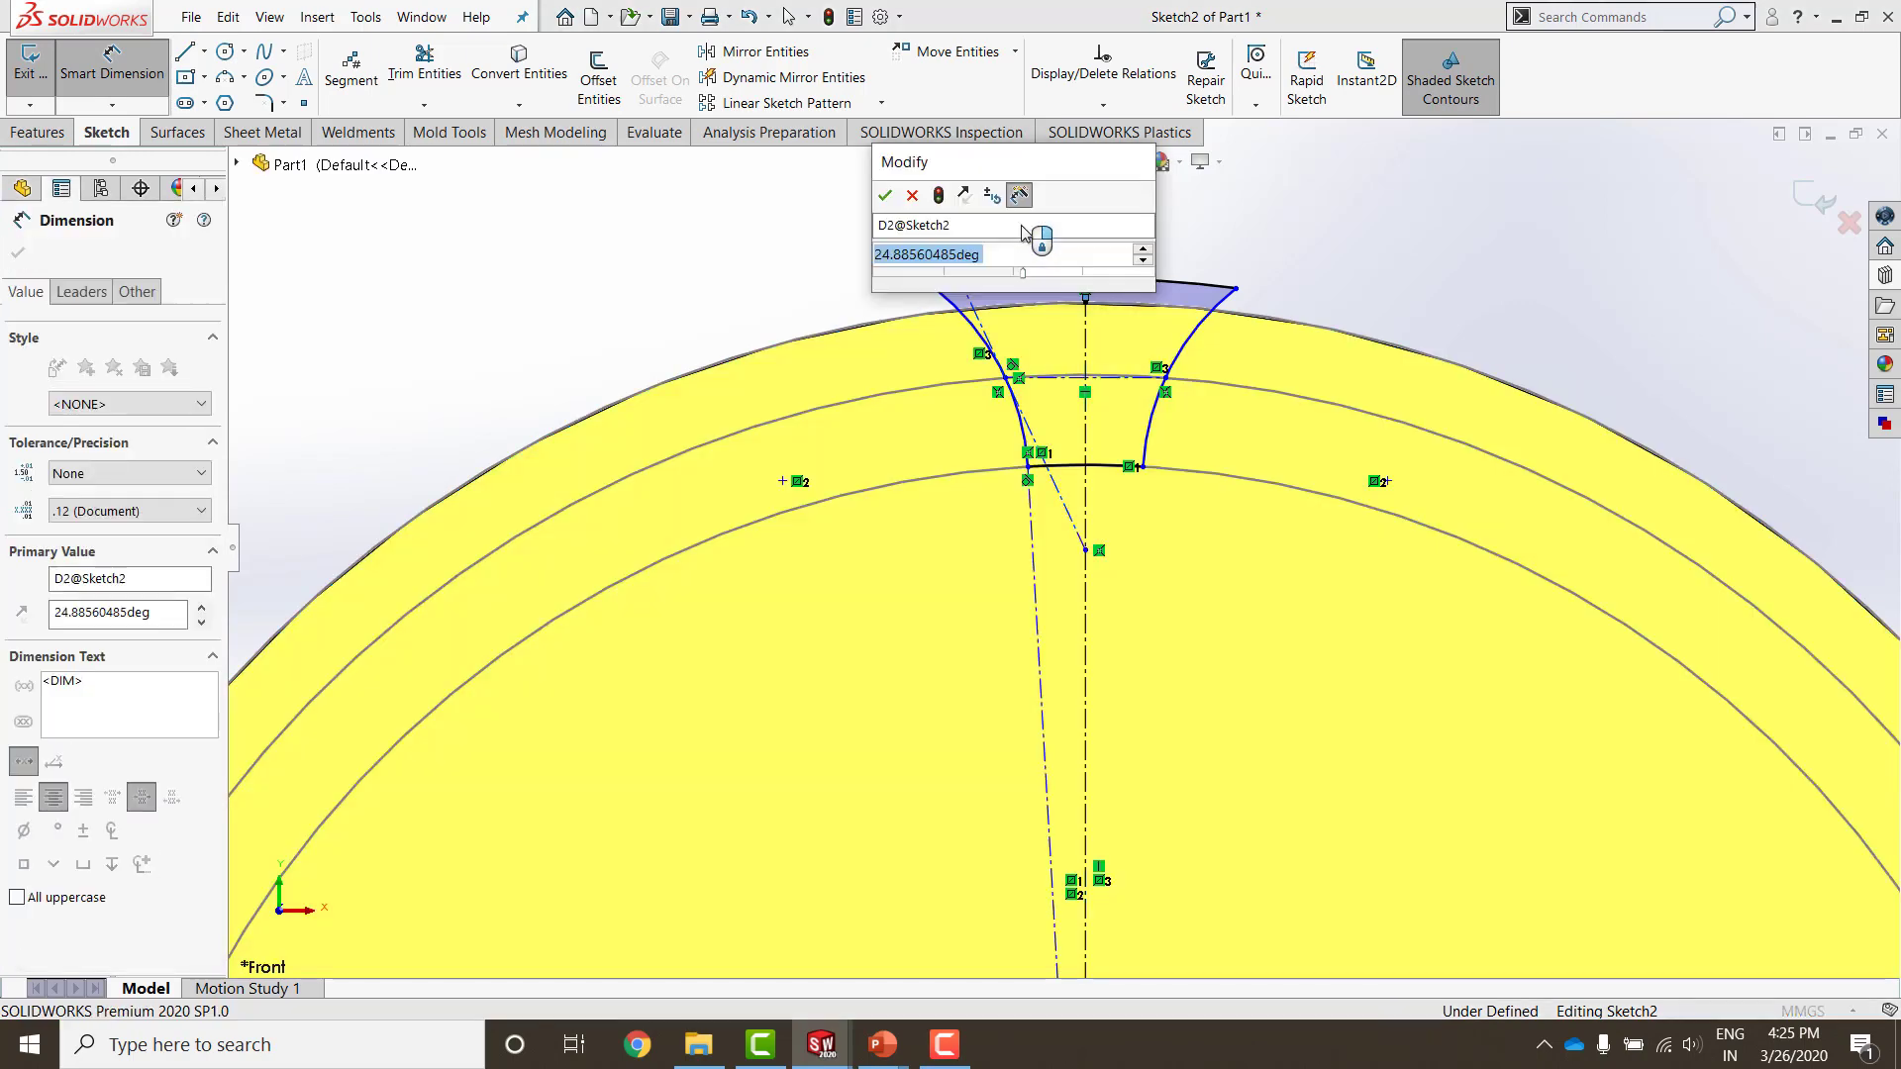
key("Return")
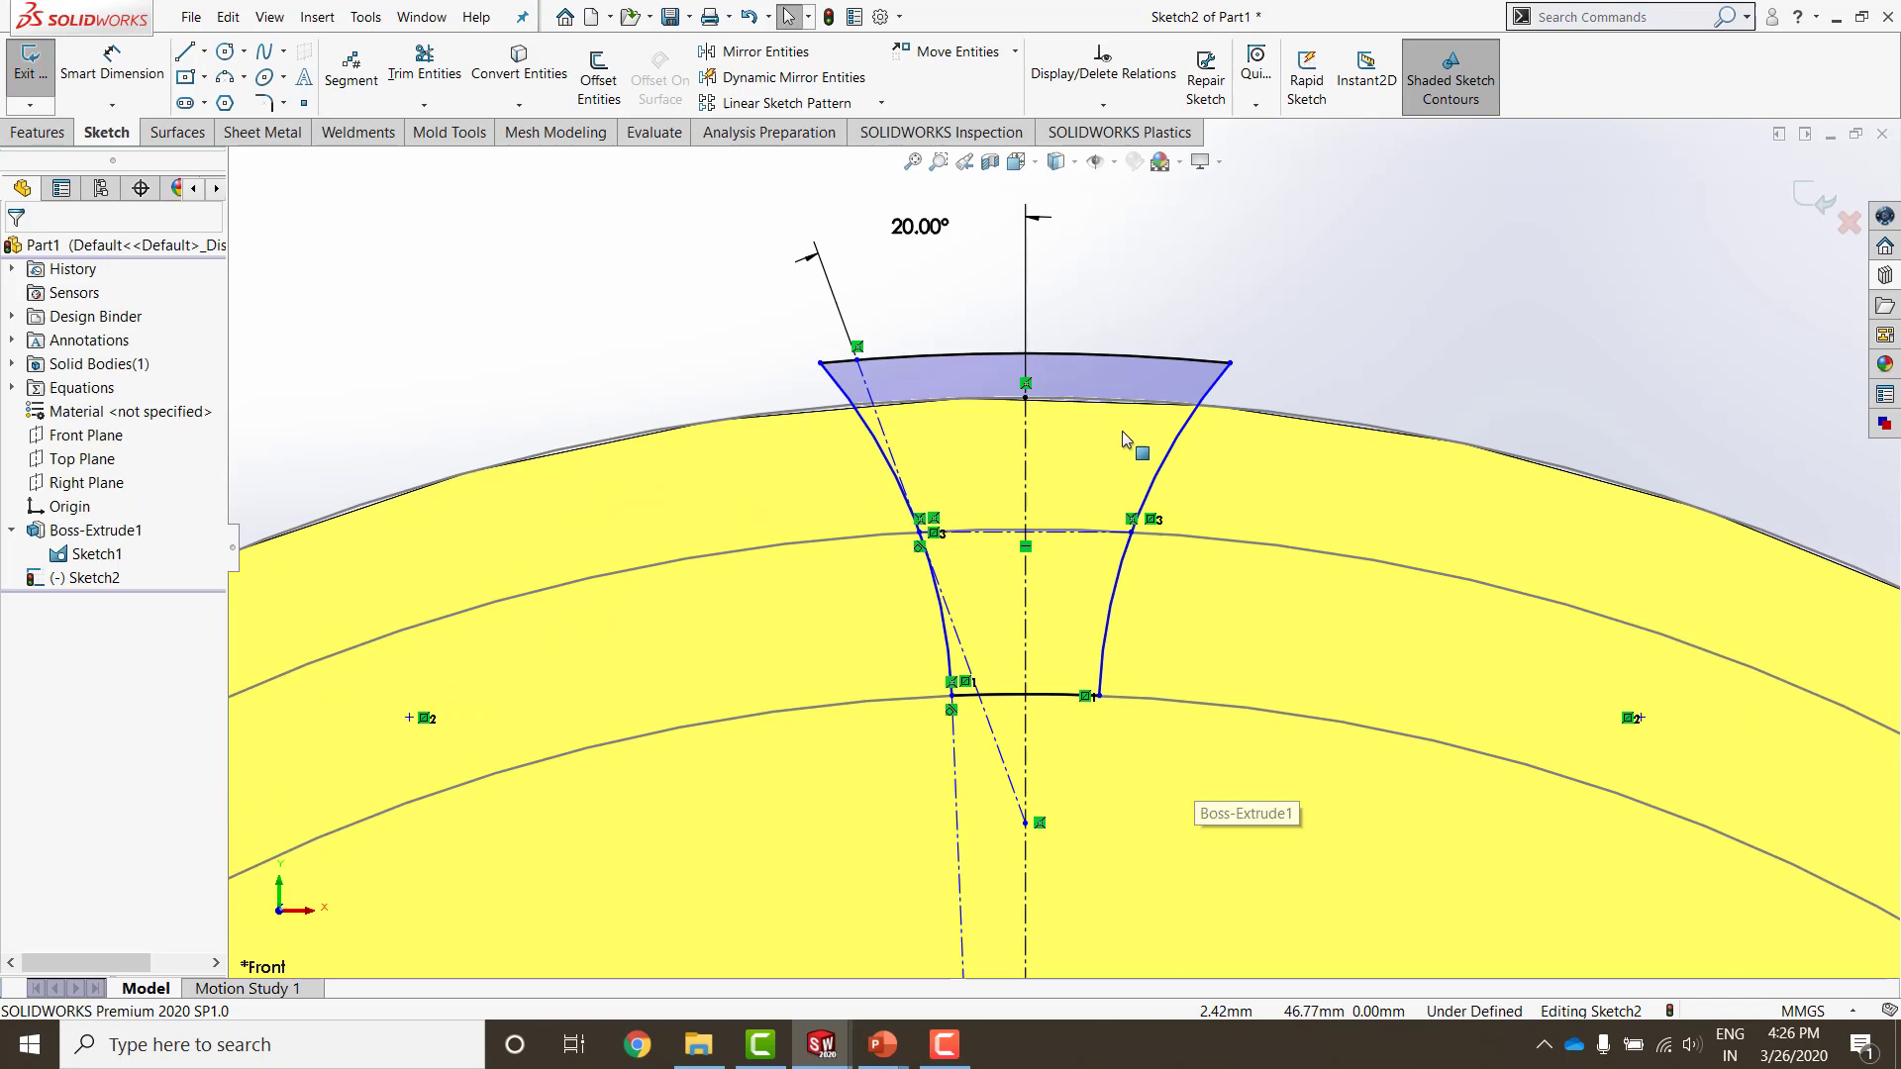
scroll(1117, 472, "down", 5)
scroll(997, 509, "down", 2)
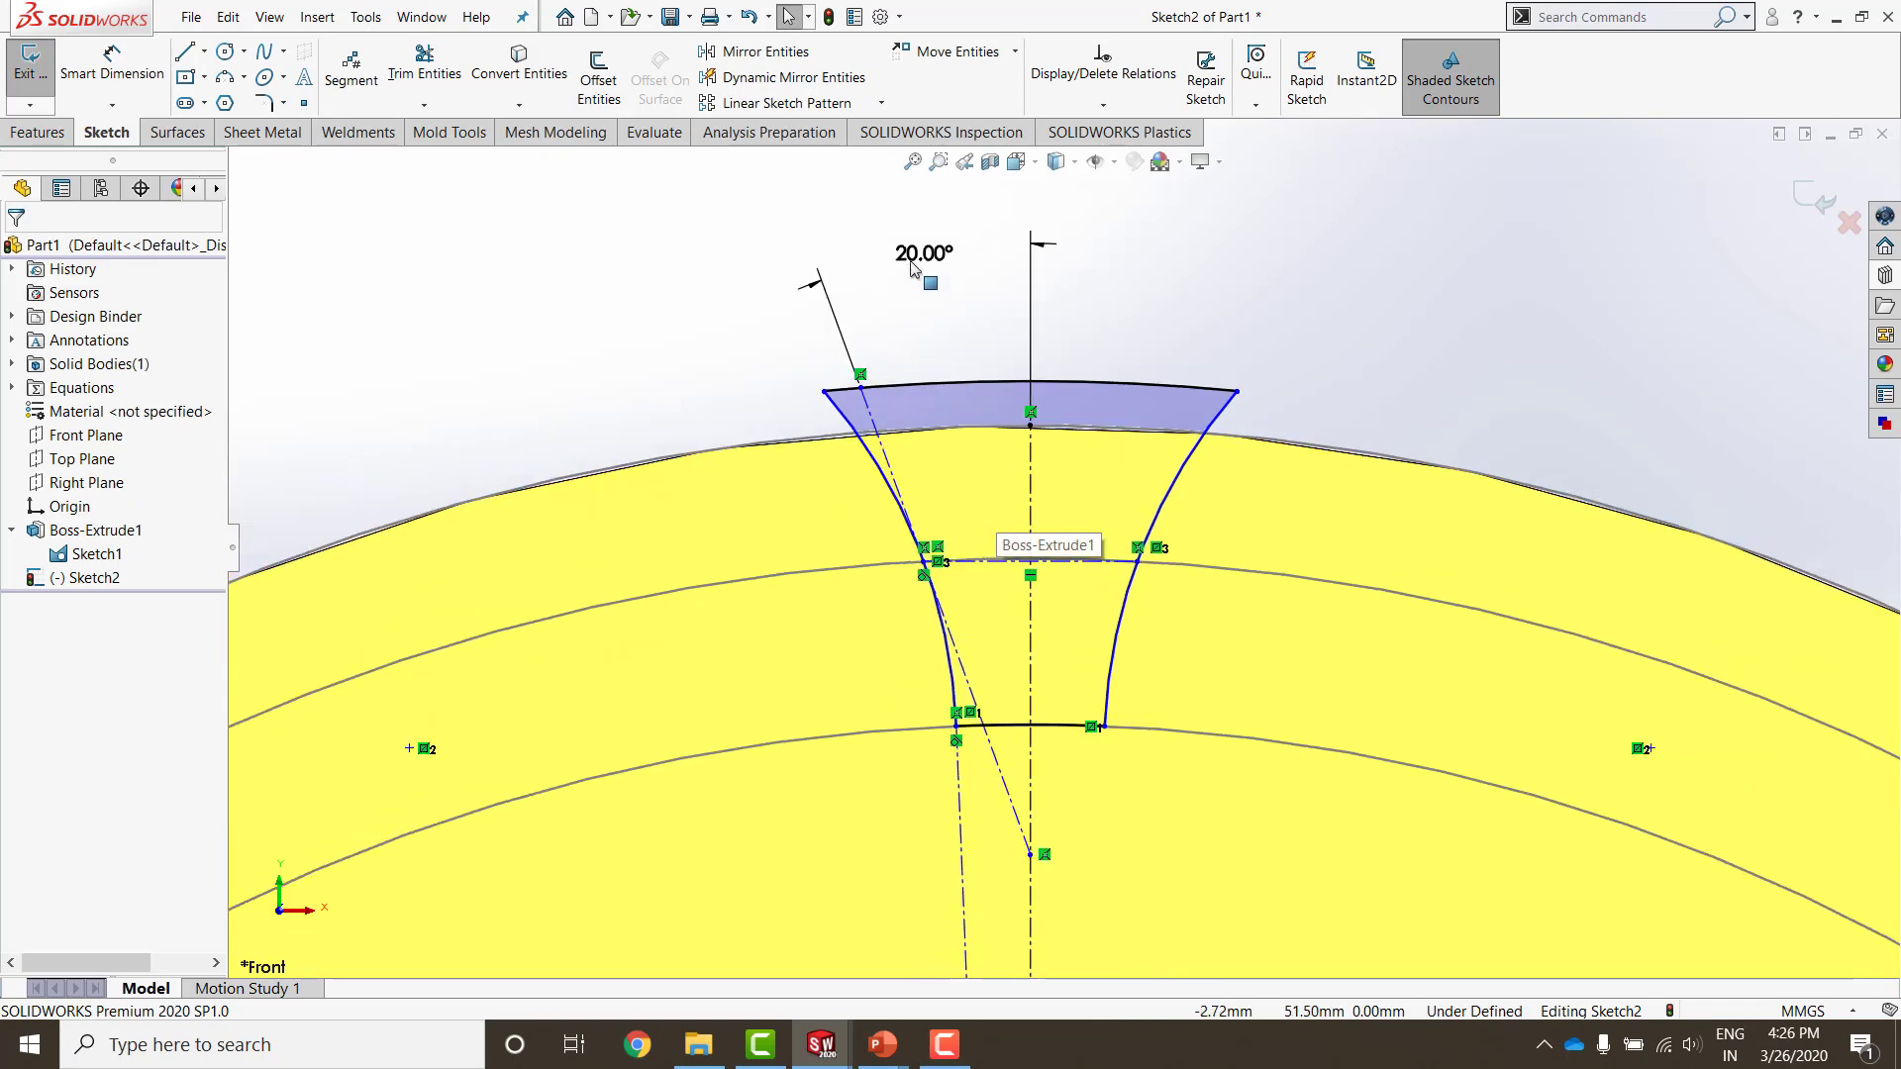
left_click(930, 297)
key("Escape")
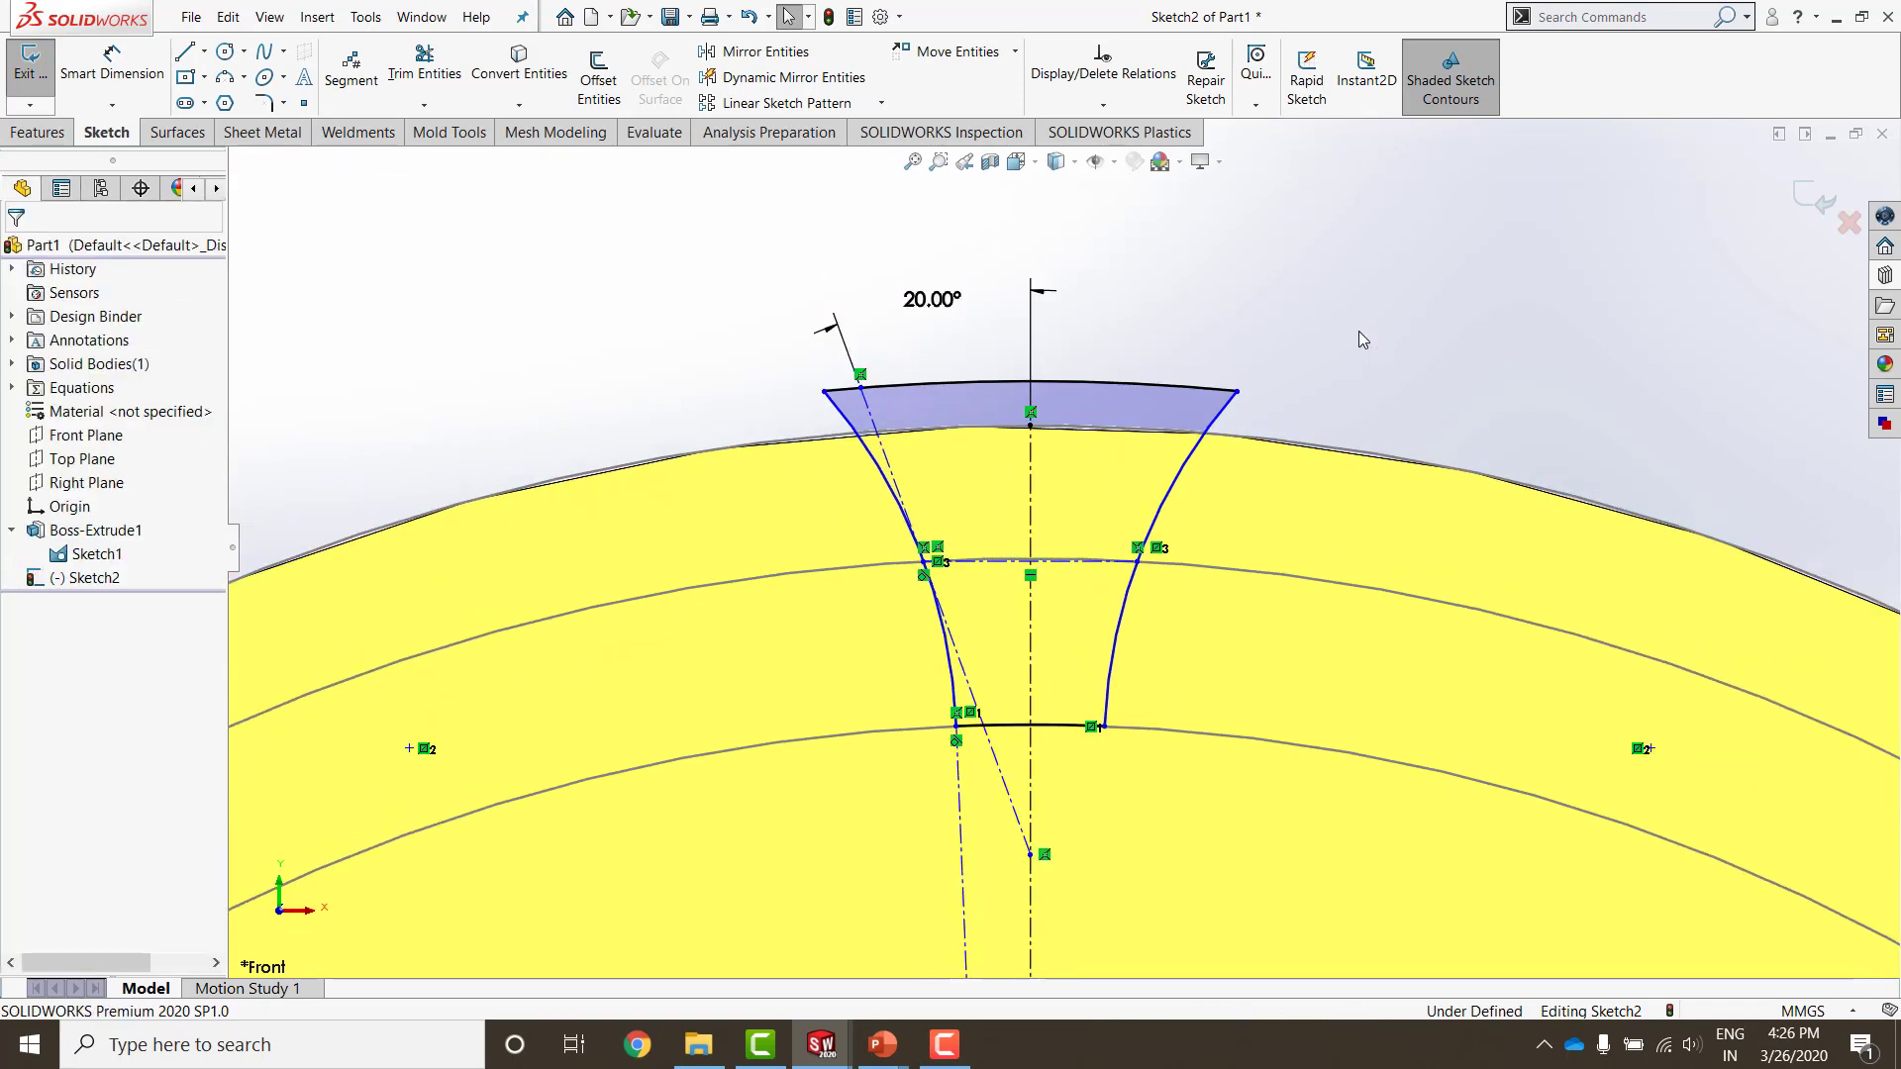
Step: Zoom out and back in to frame the area right of the tooth profile
scroll(1204, 764, "up", 2)
scroll(1204, 764, "down", 2)
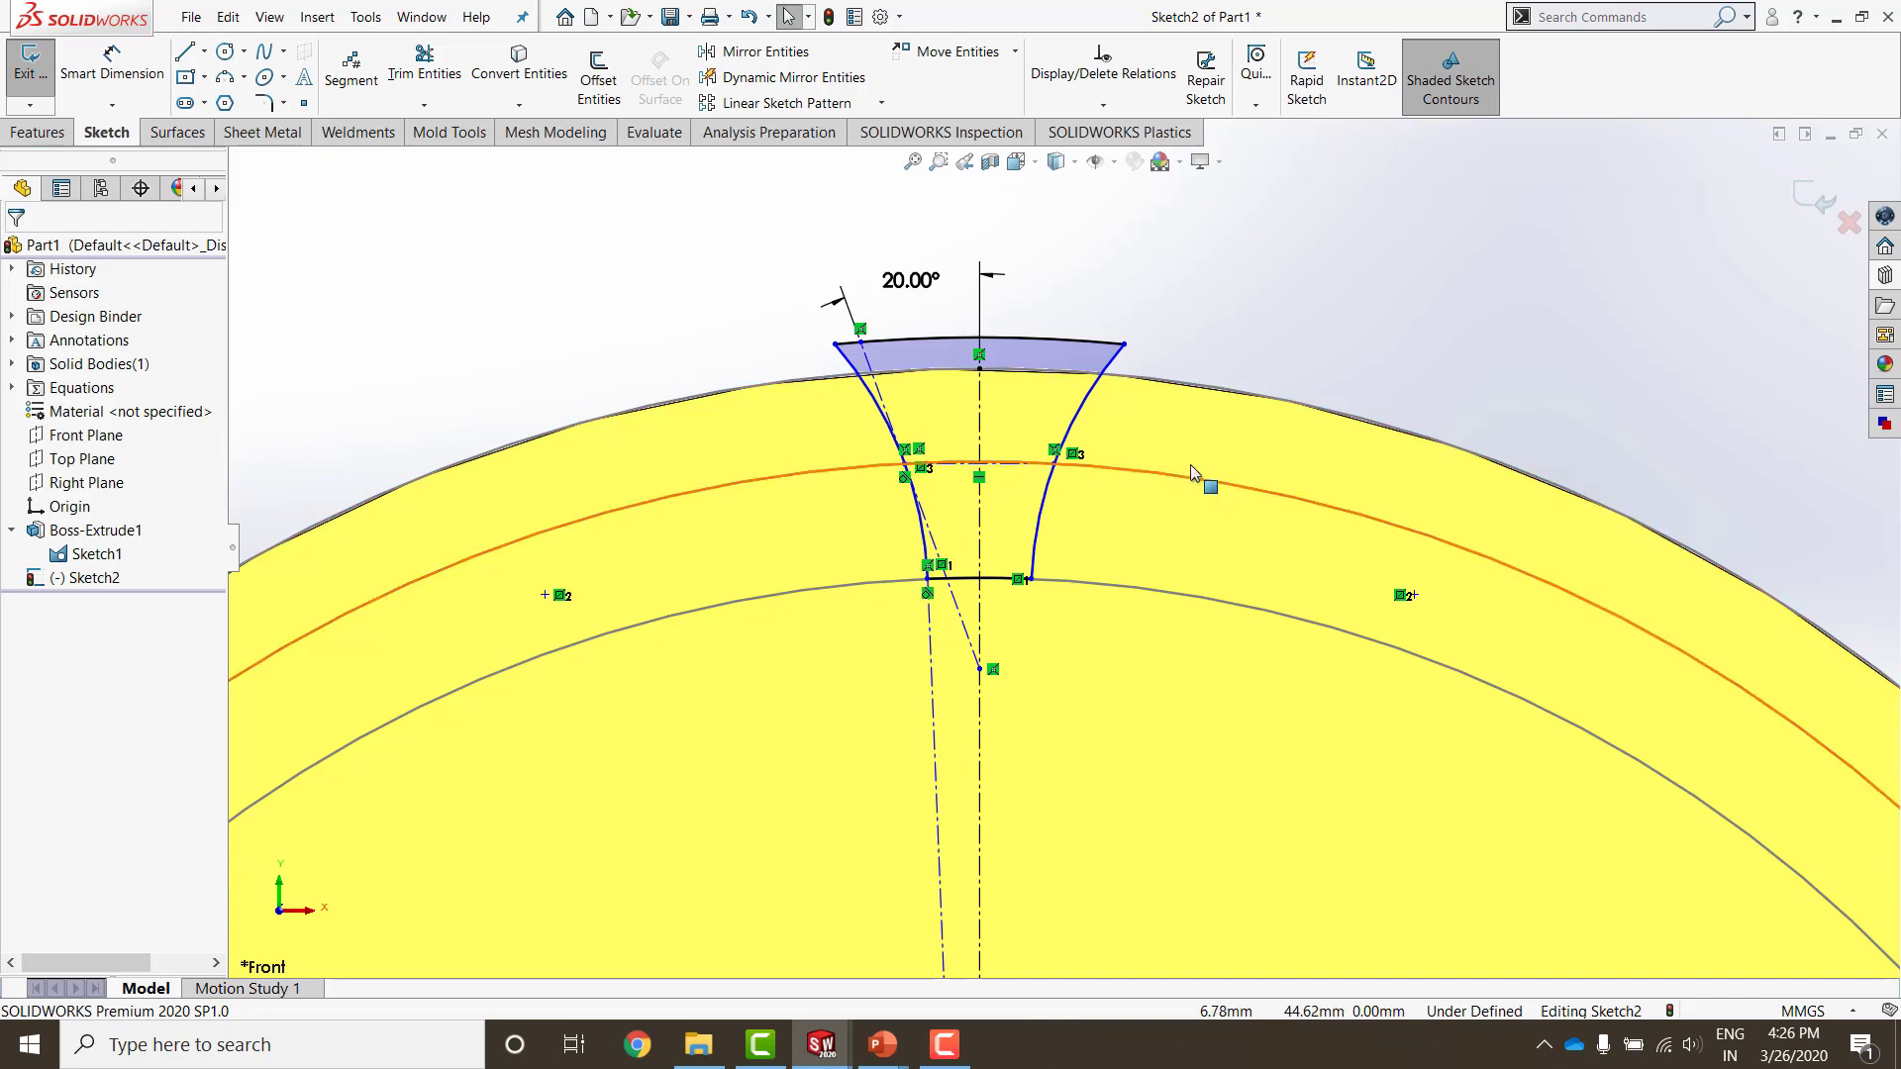
scroll(1095, 614, "up", 6)
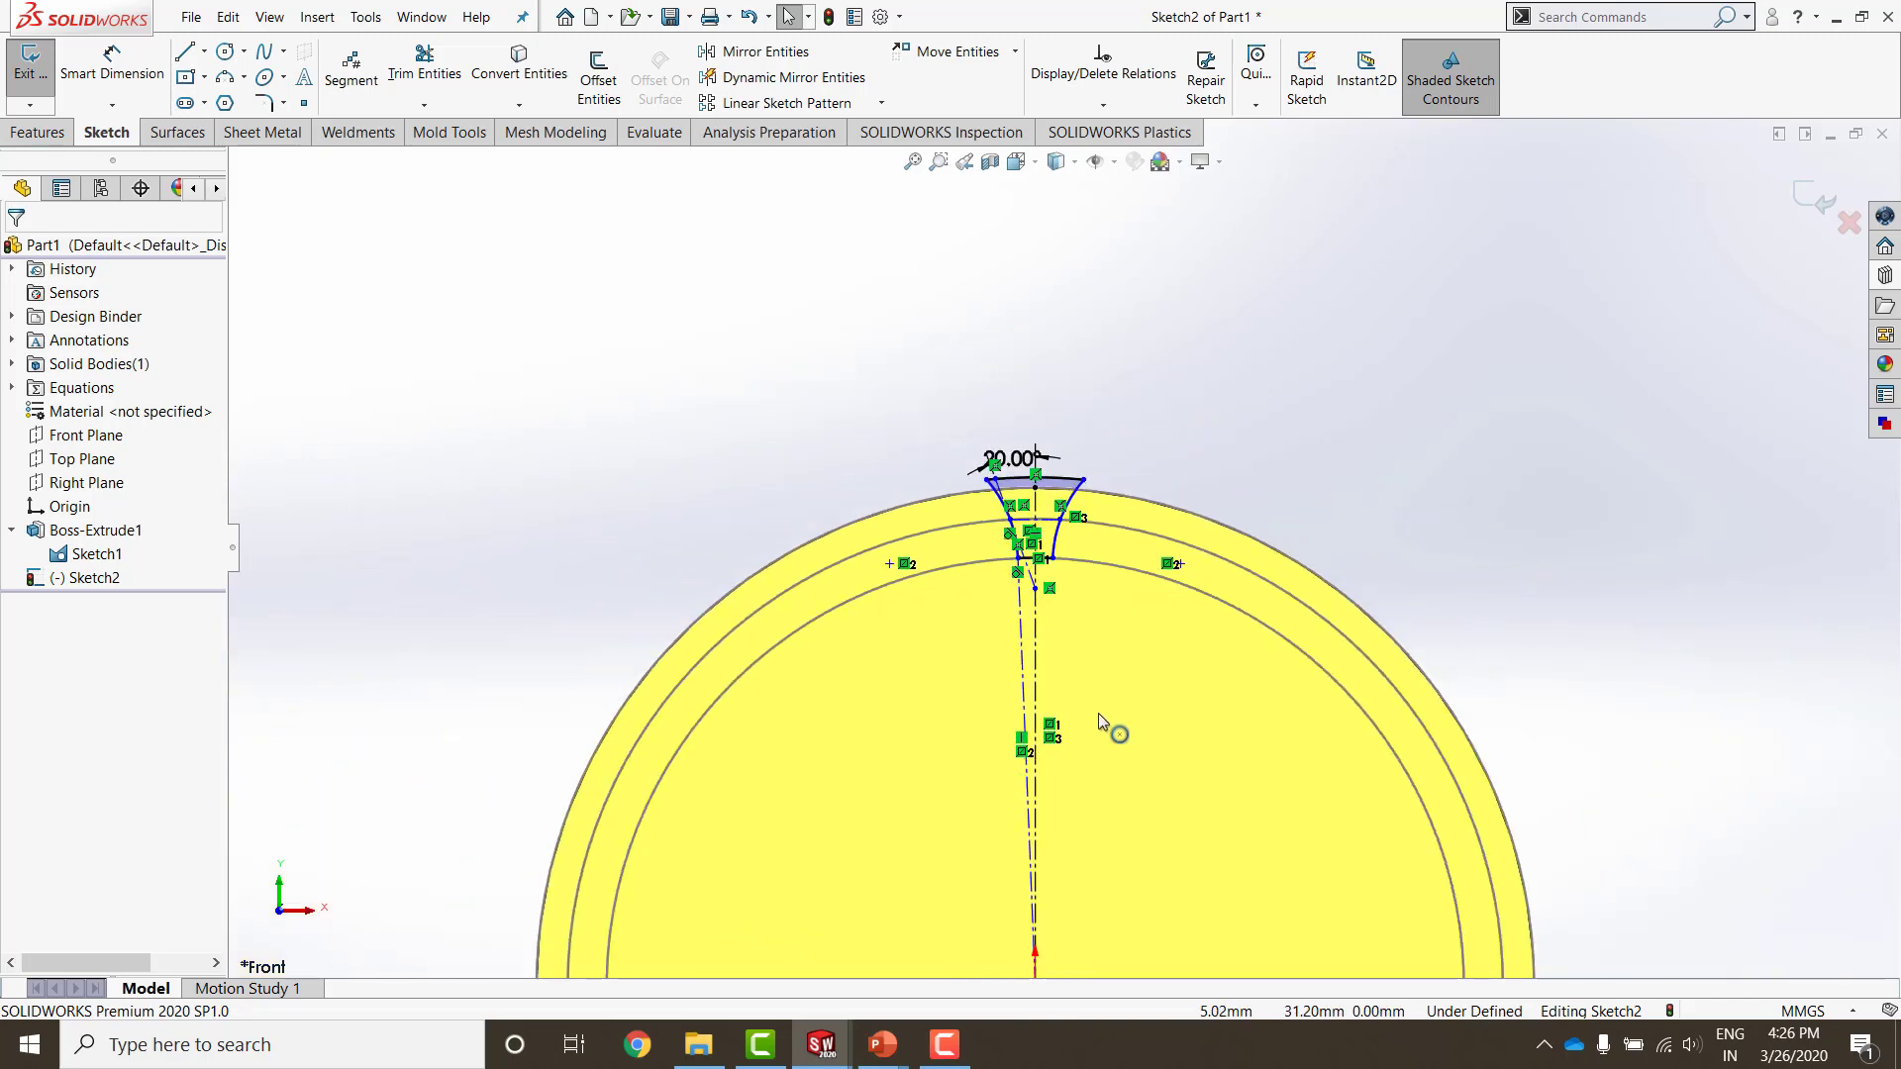
scroll(1101, 761, "down", 2)
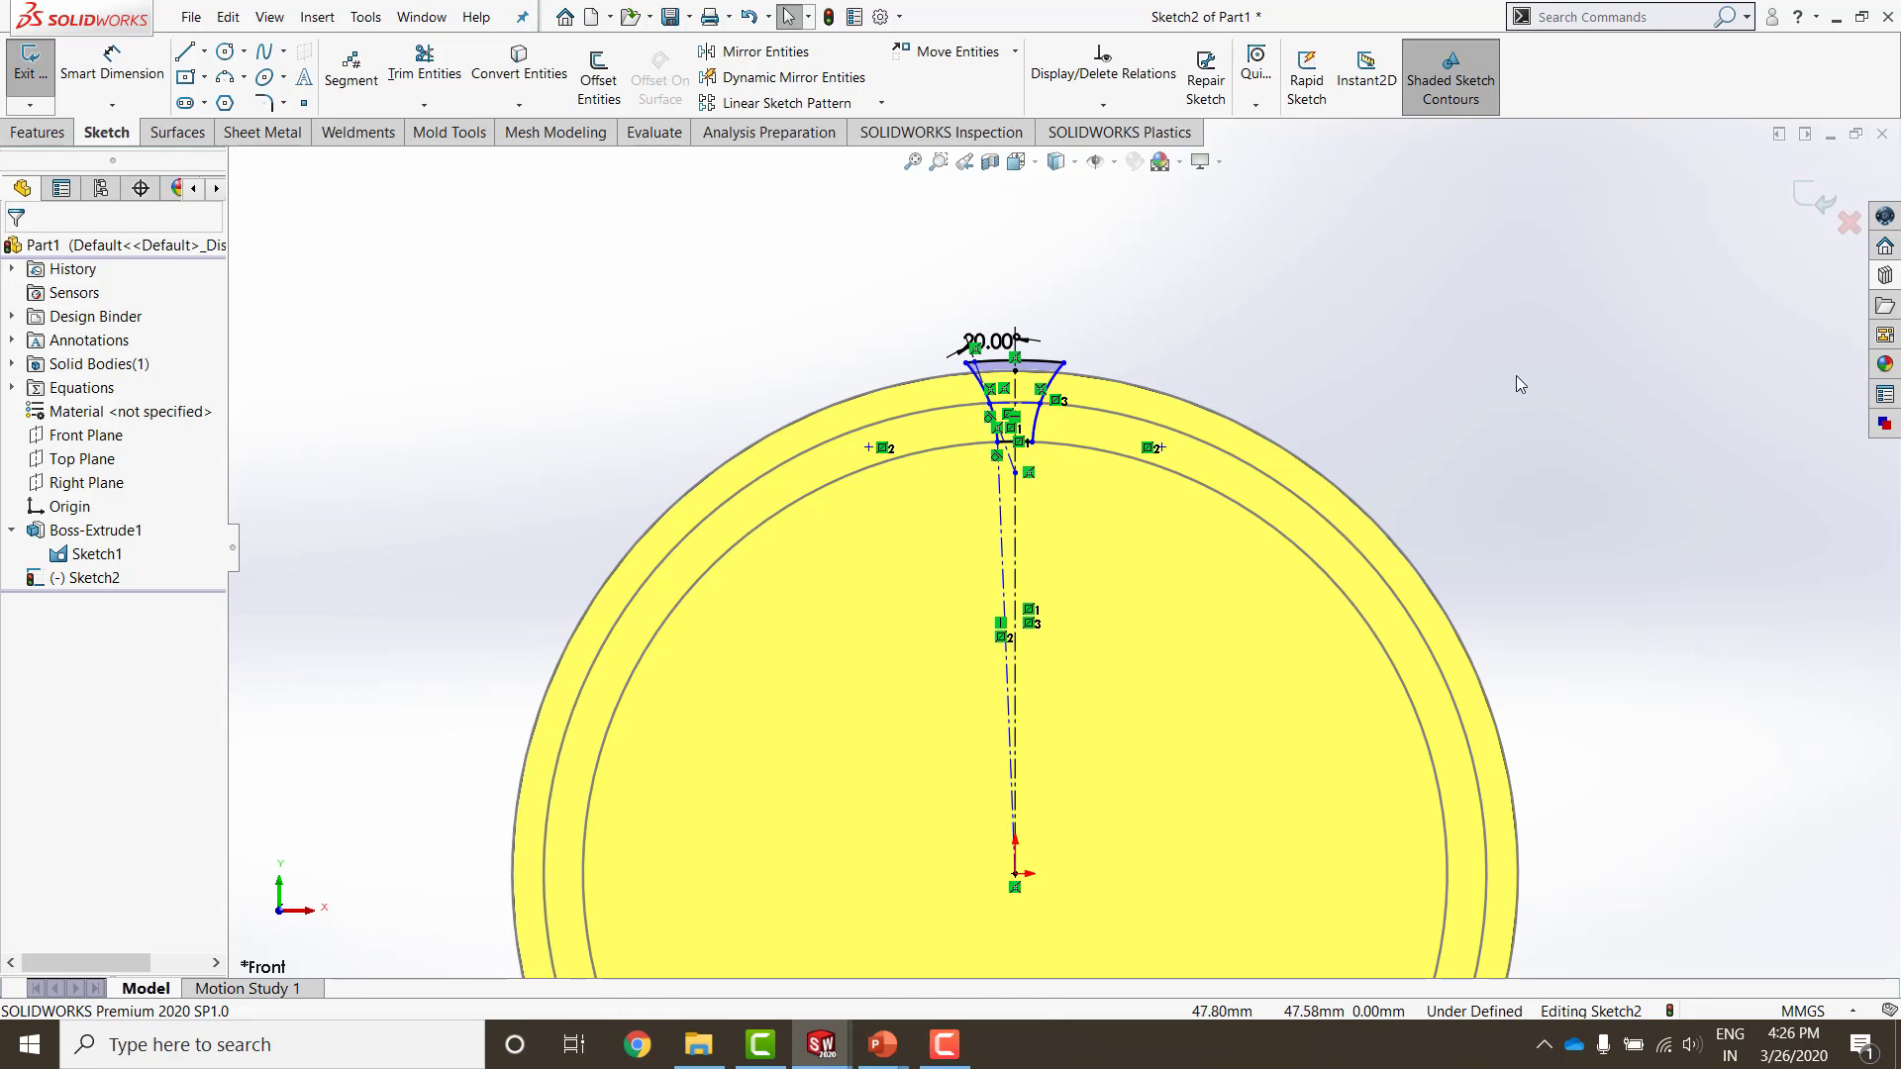
scroll(1093, 387, "down", 5)
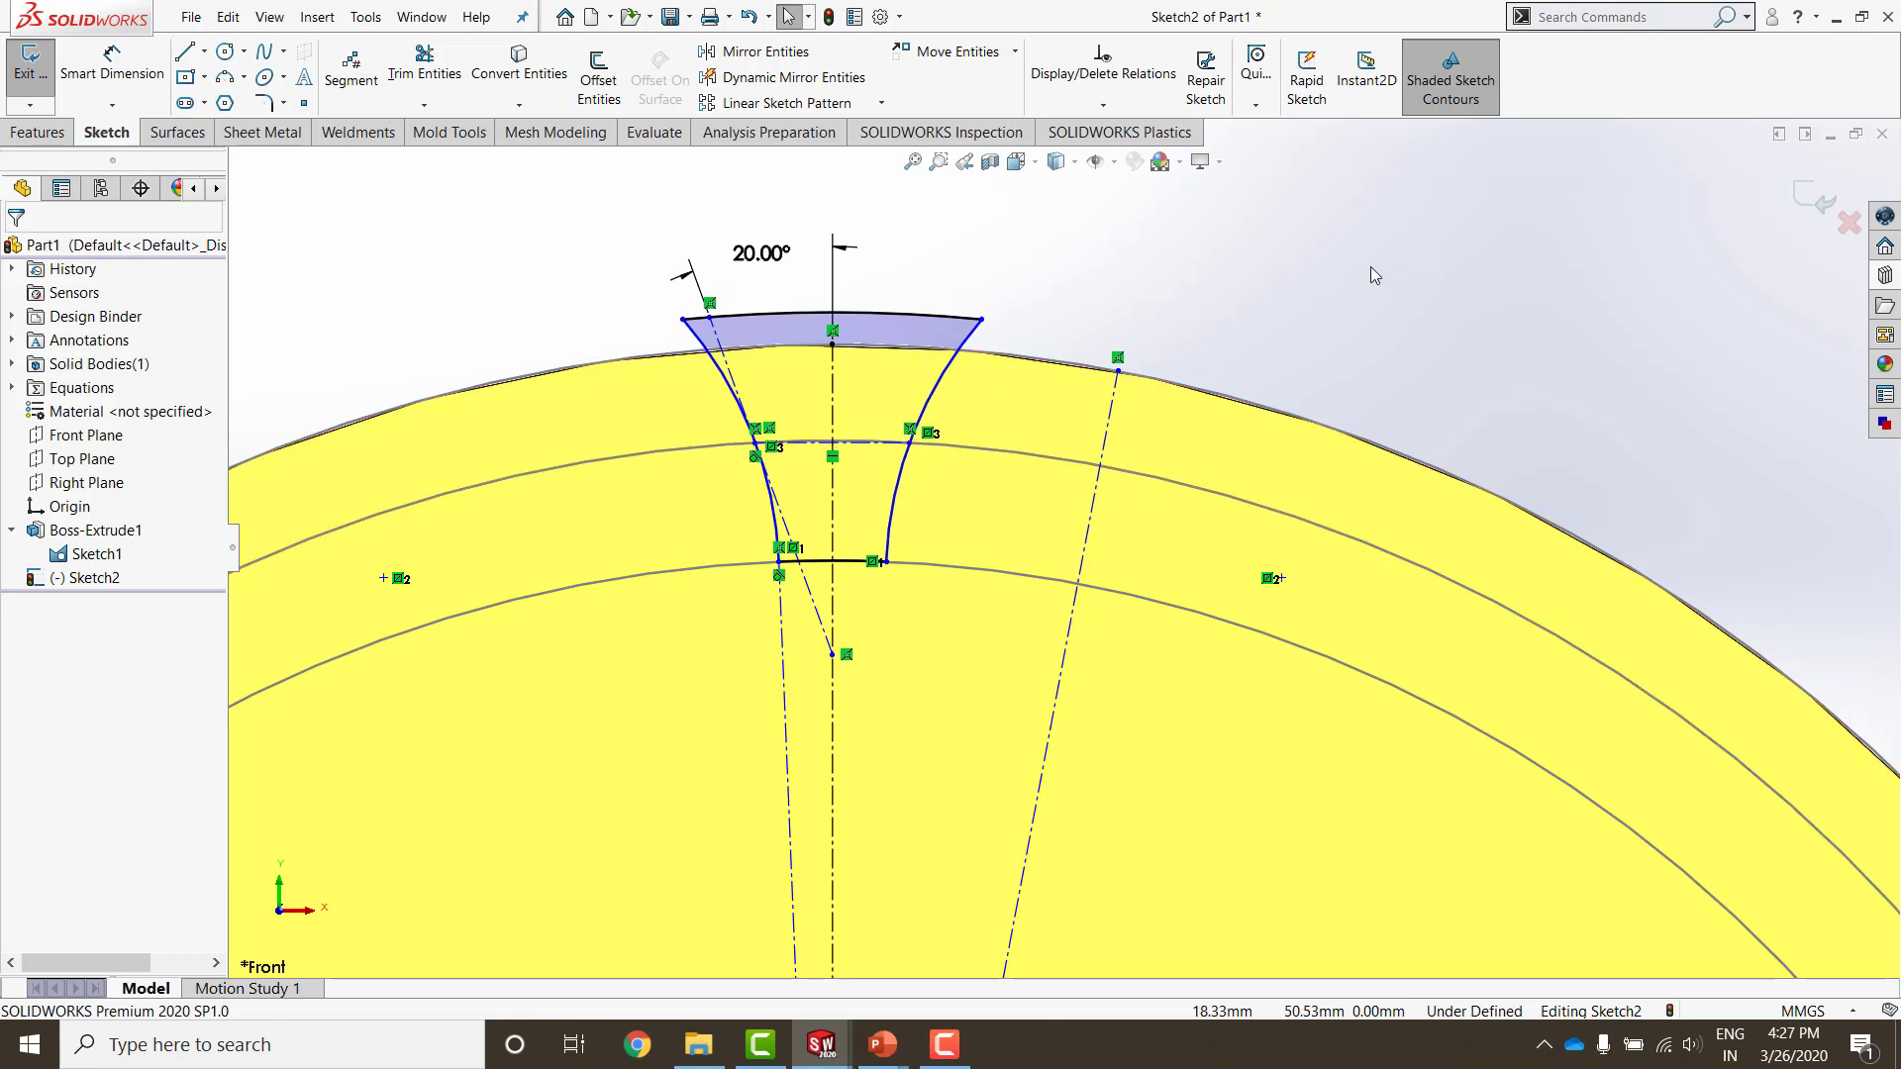
Step: Sketch a construction line from the right flank's pitch point, perpendicular to the radial line
key("l")
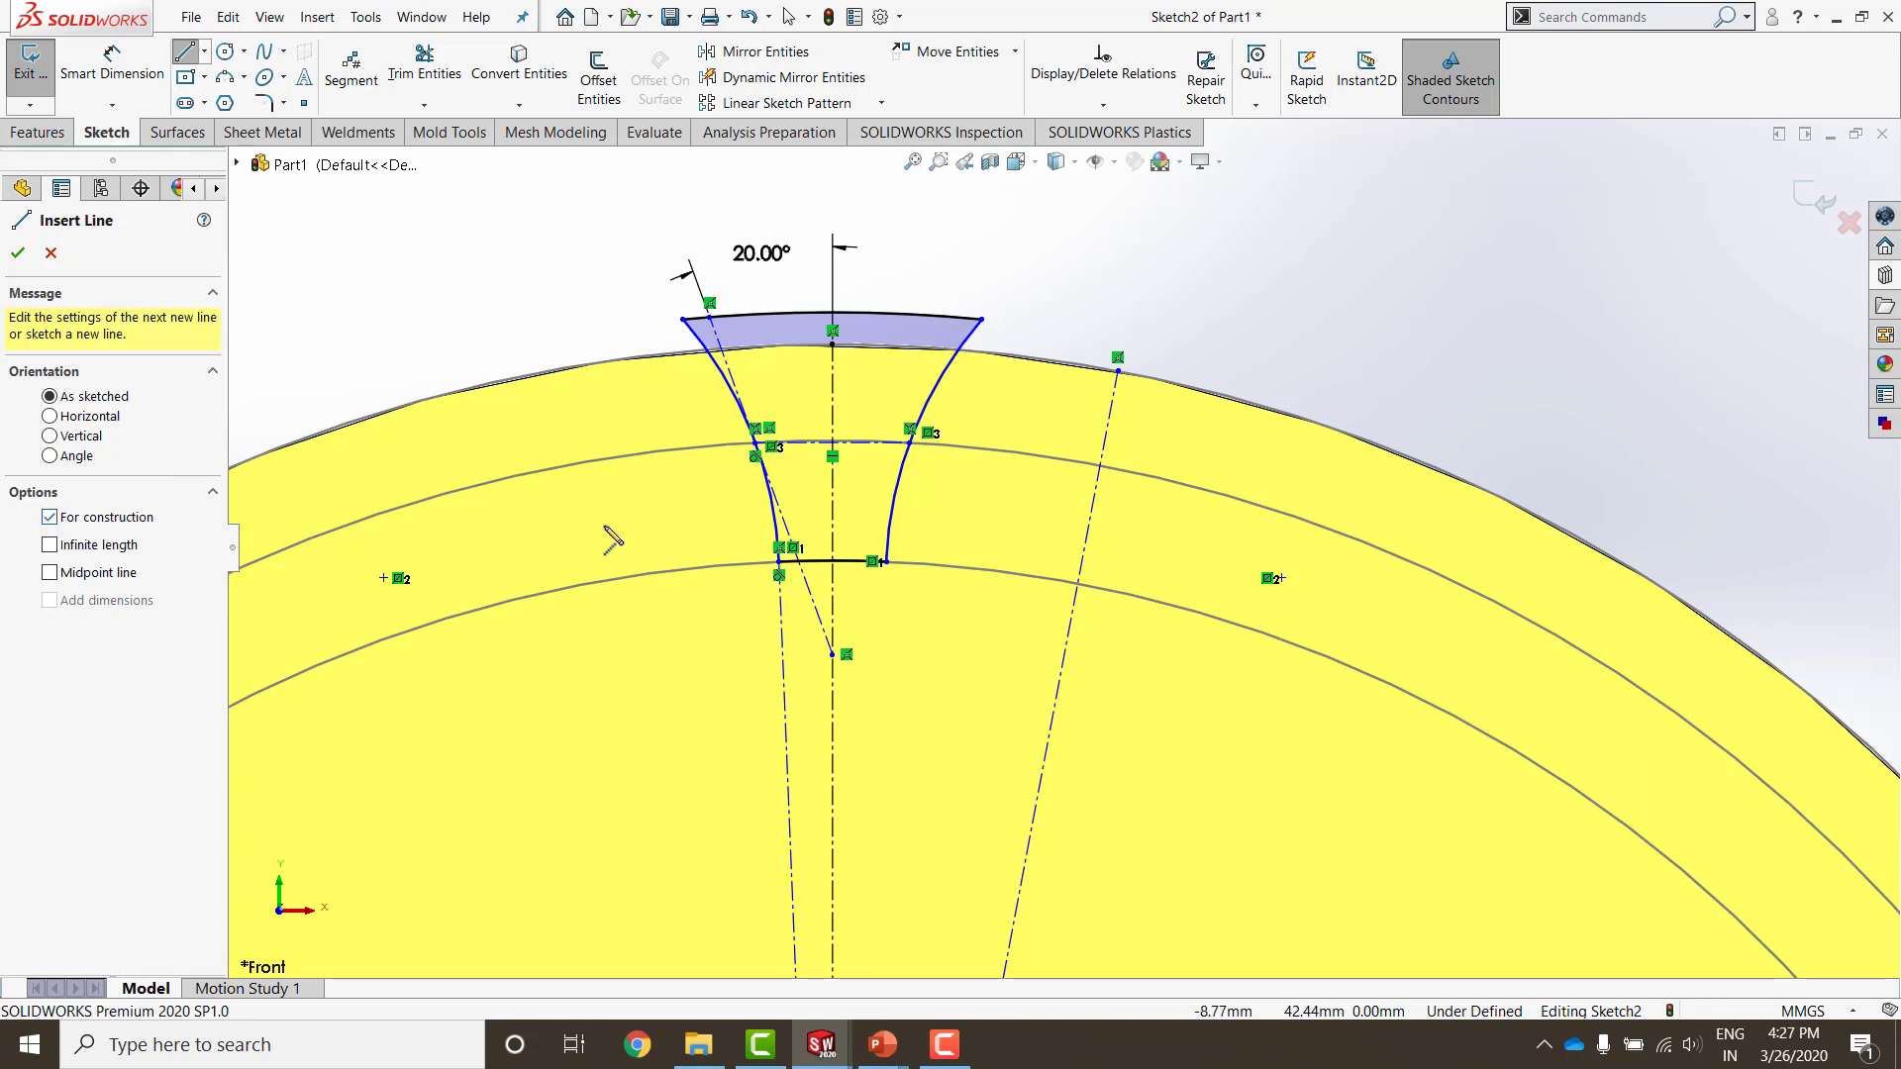
left_click(909, 443)
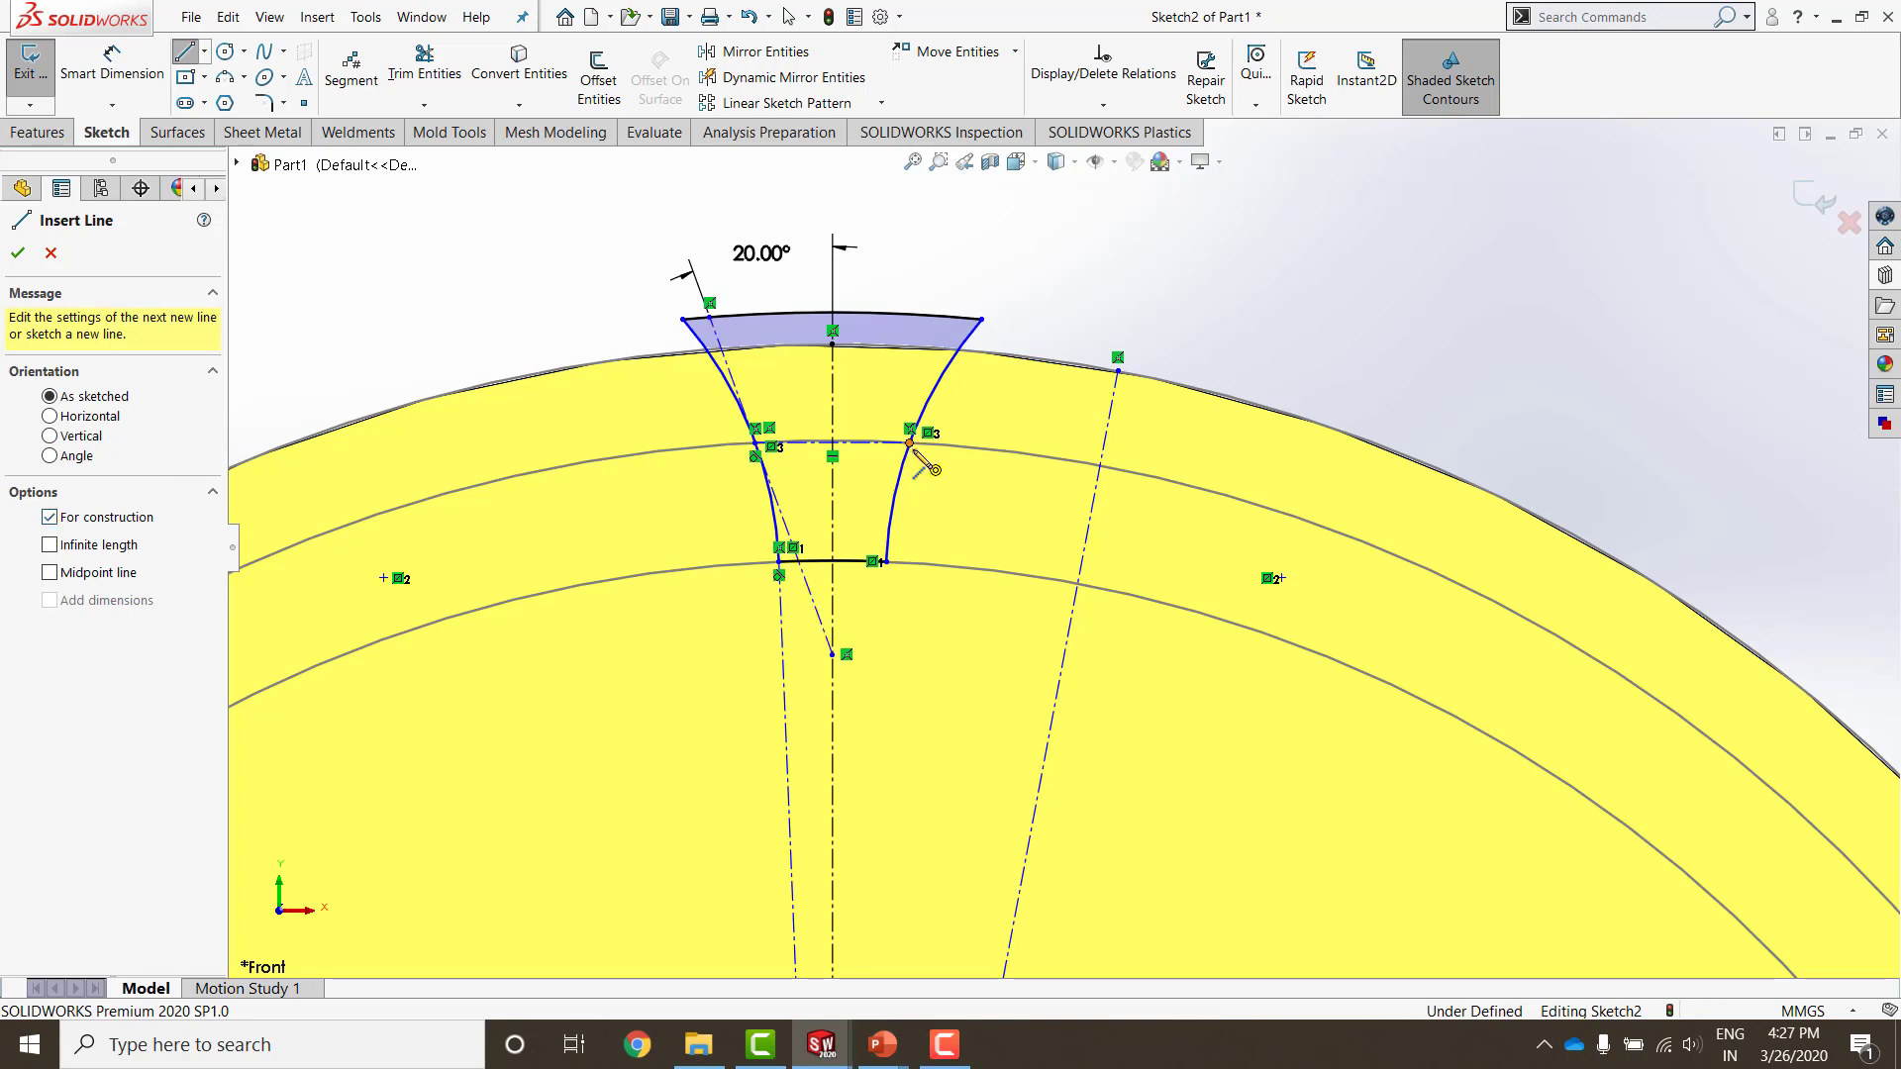
left_click(1180, 484)
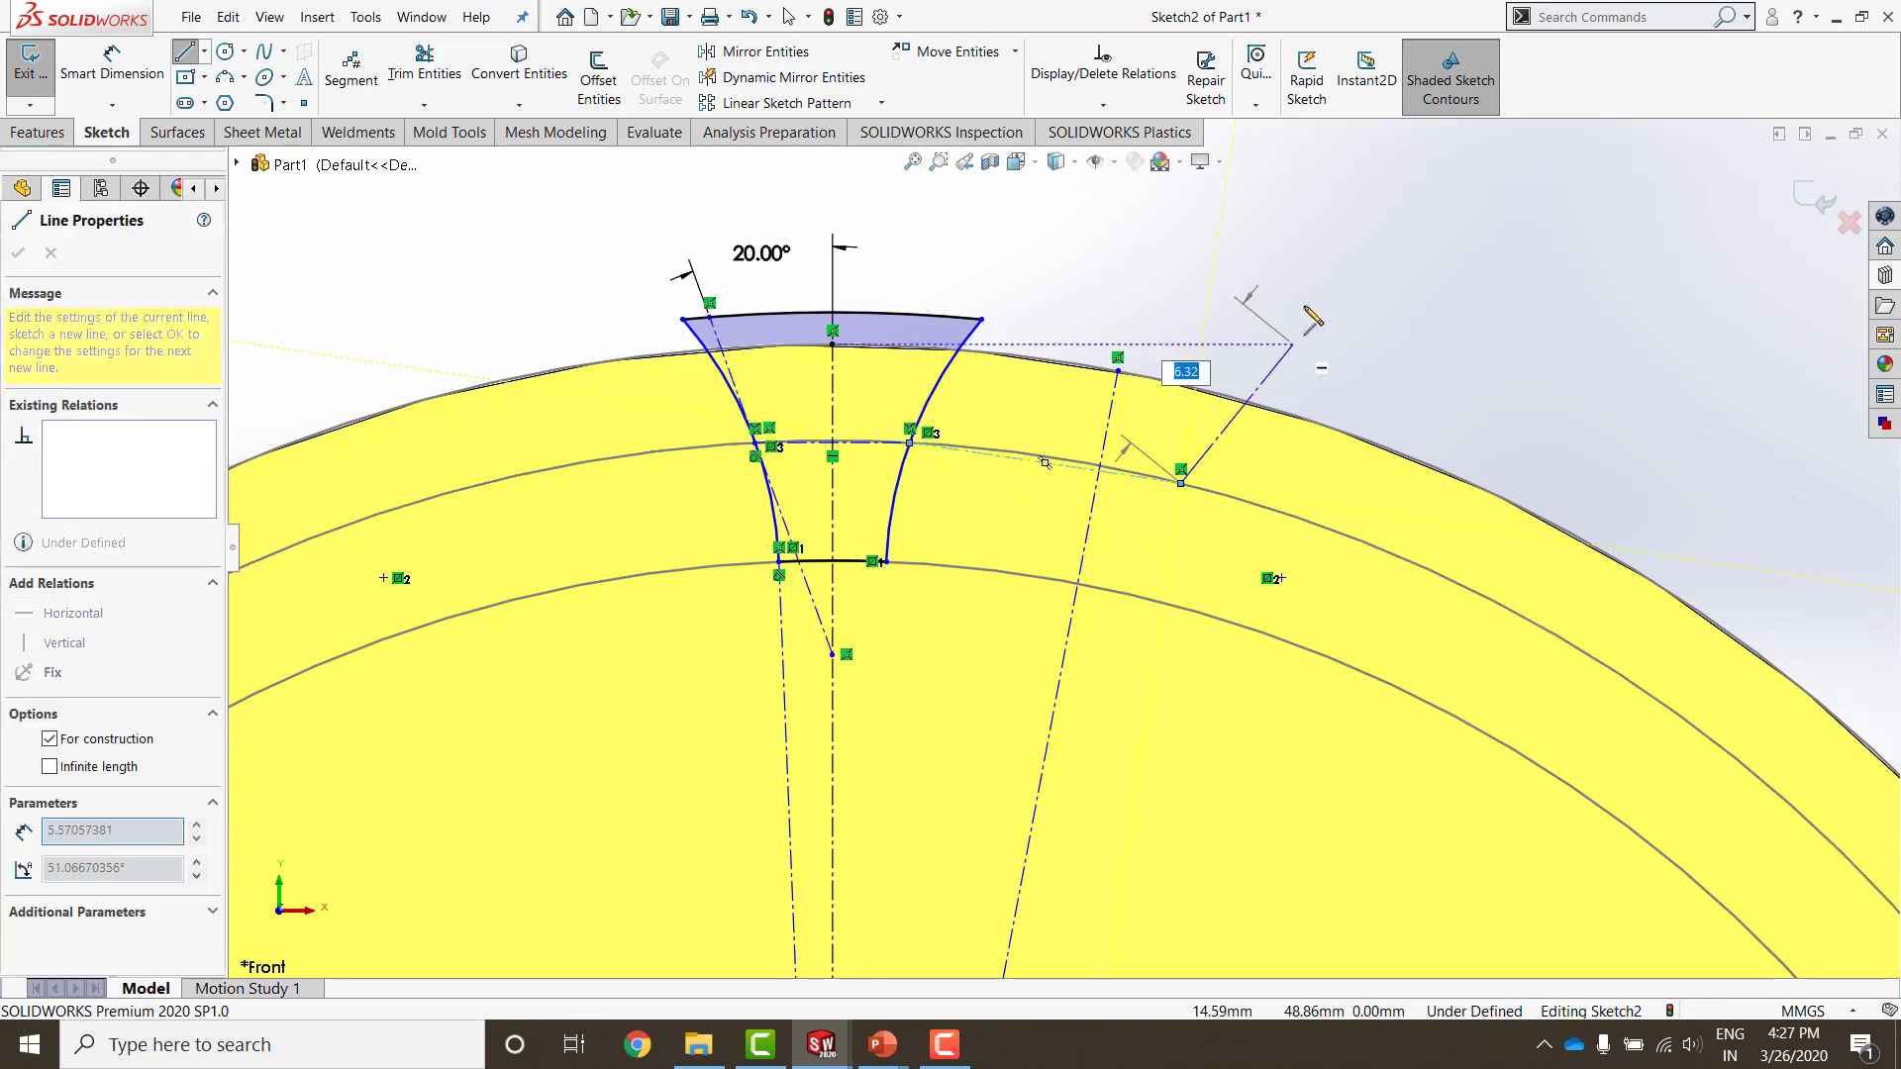
key("Escape")
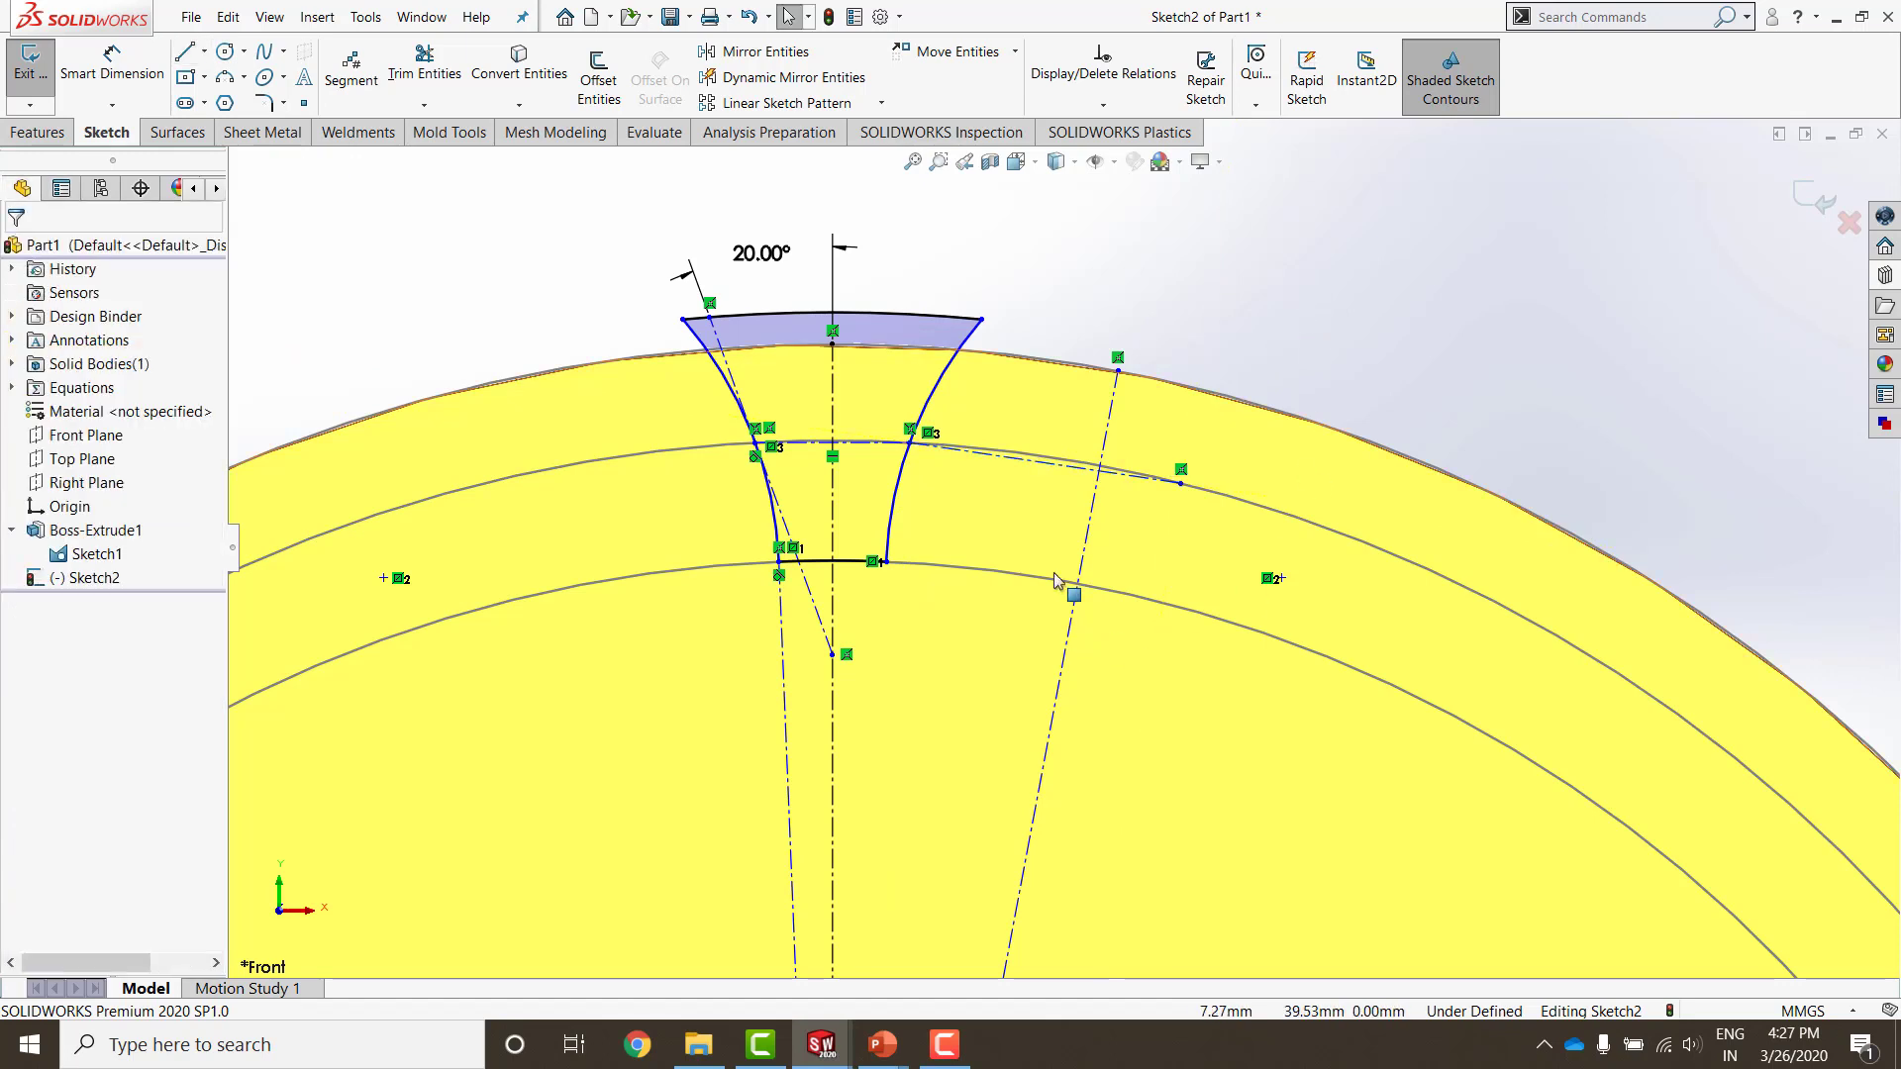
left_click(1069, 469)
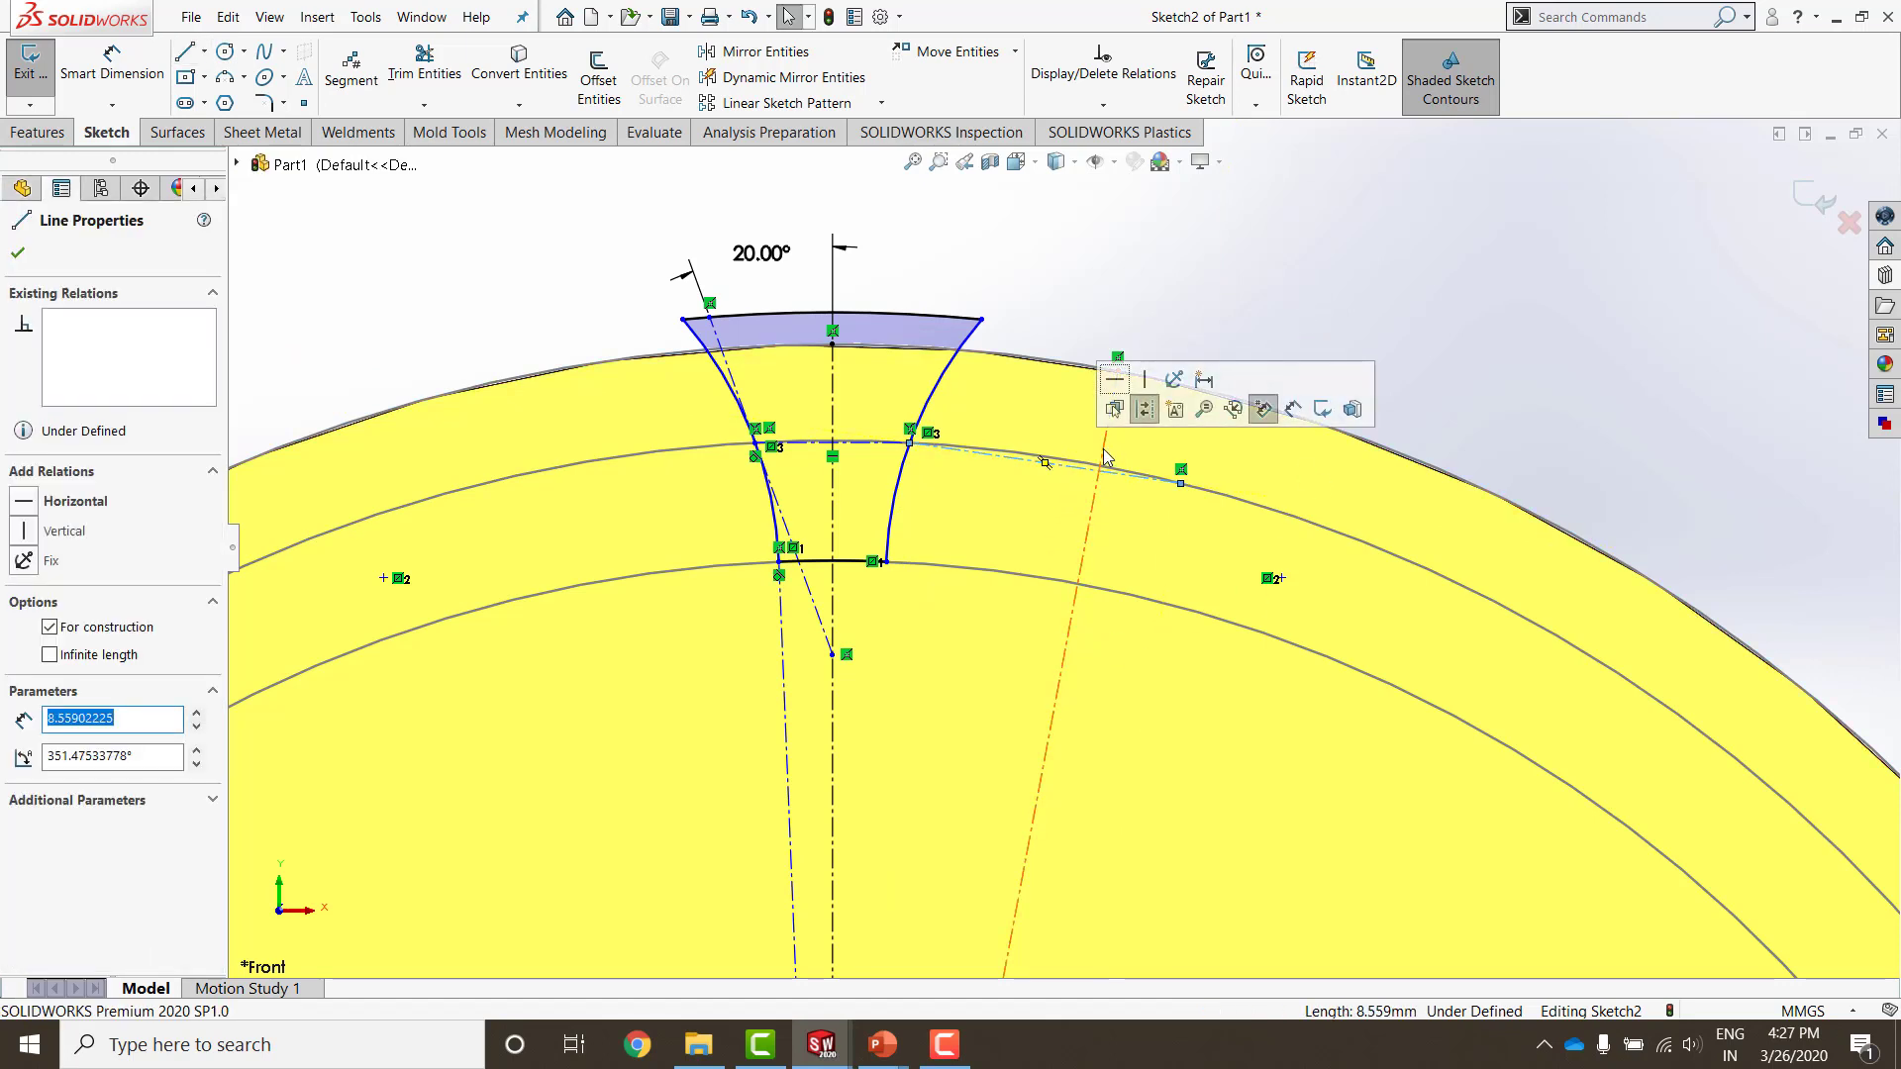
left_click(1102, 456, "ctrl")
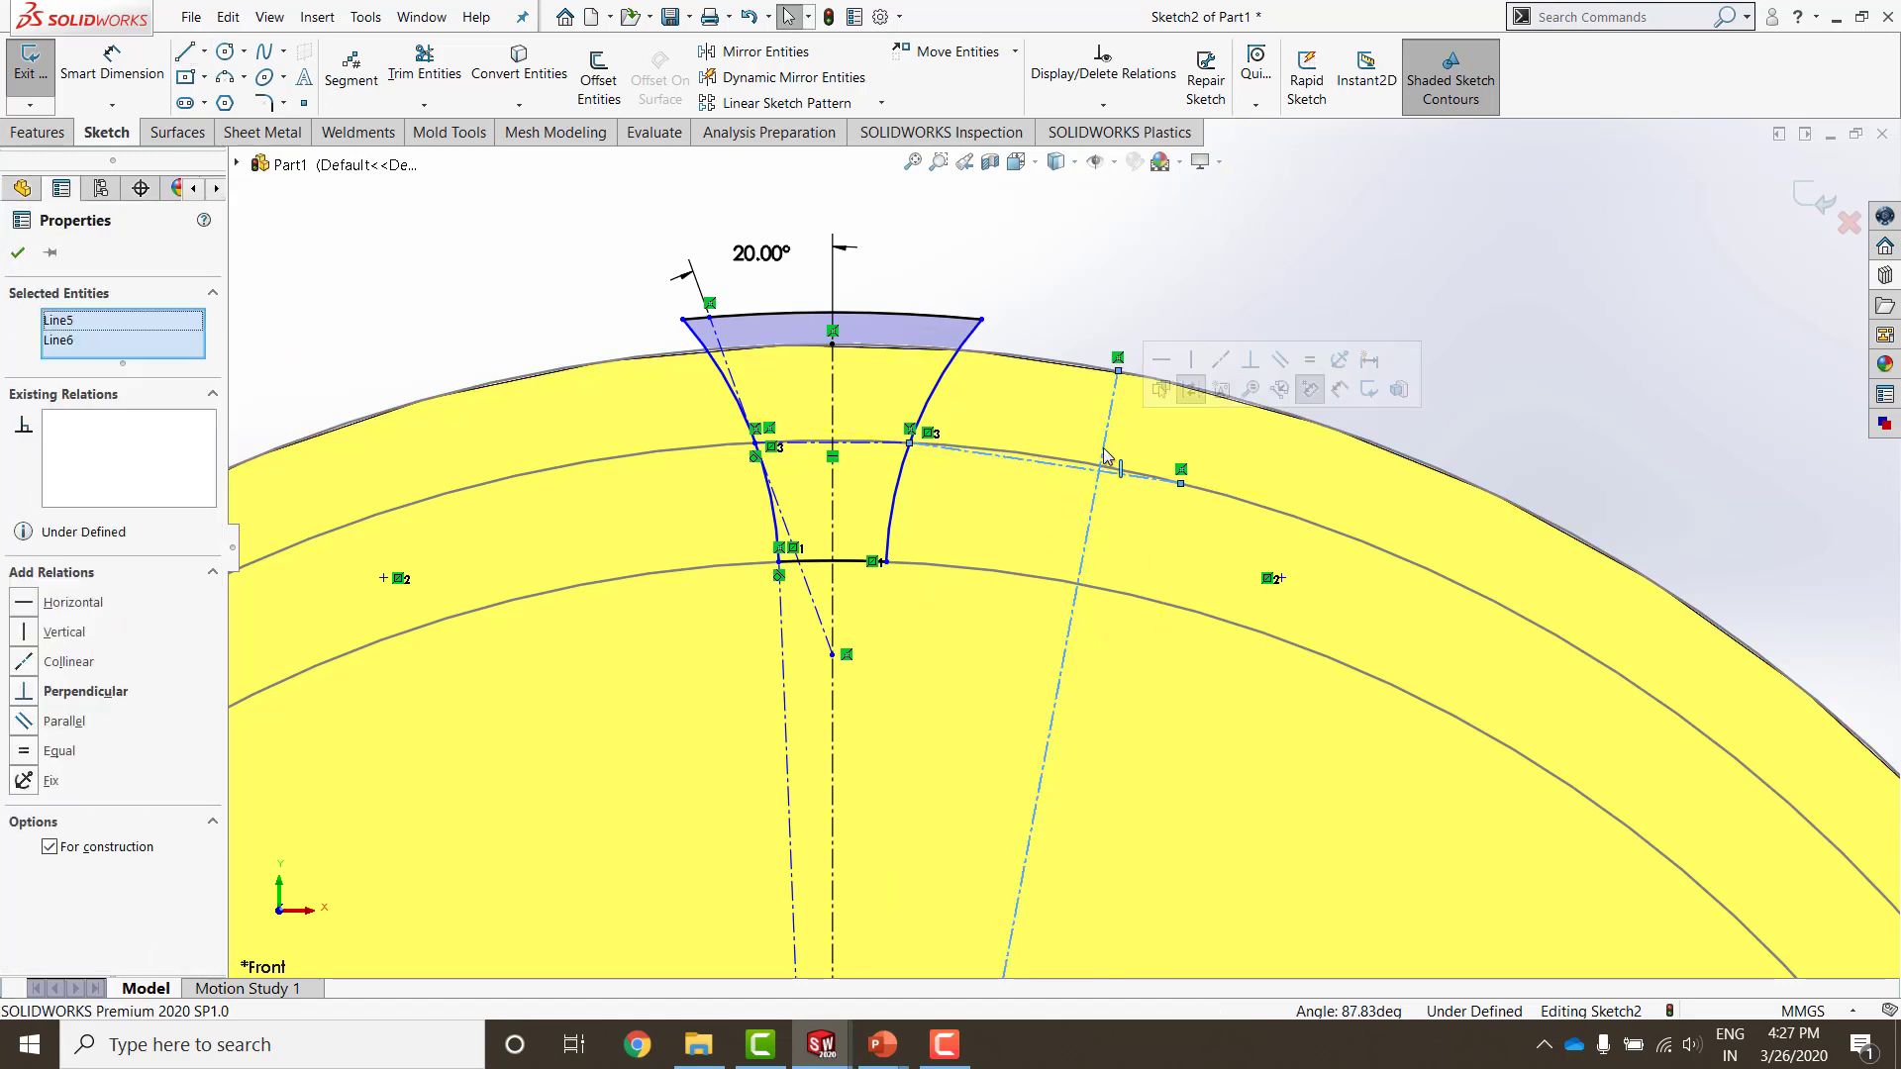
left_click(1250, 362)
left_click(1172, 249)
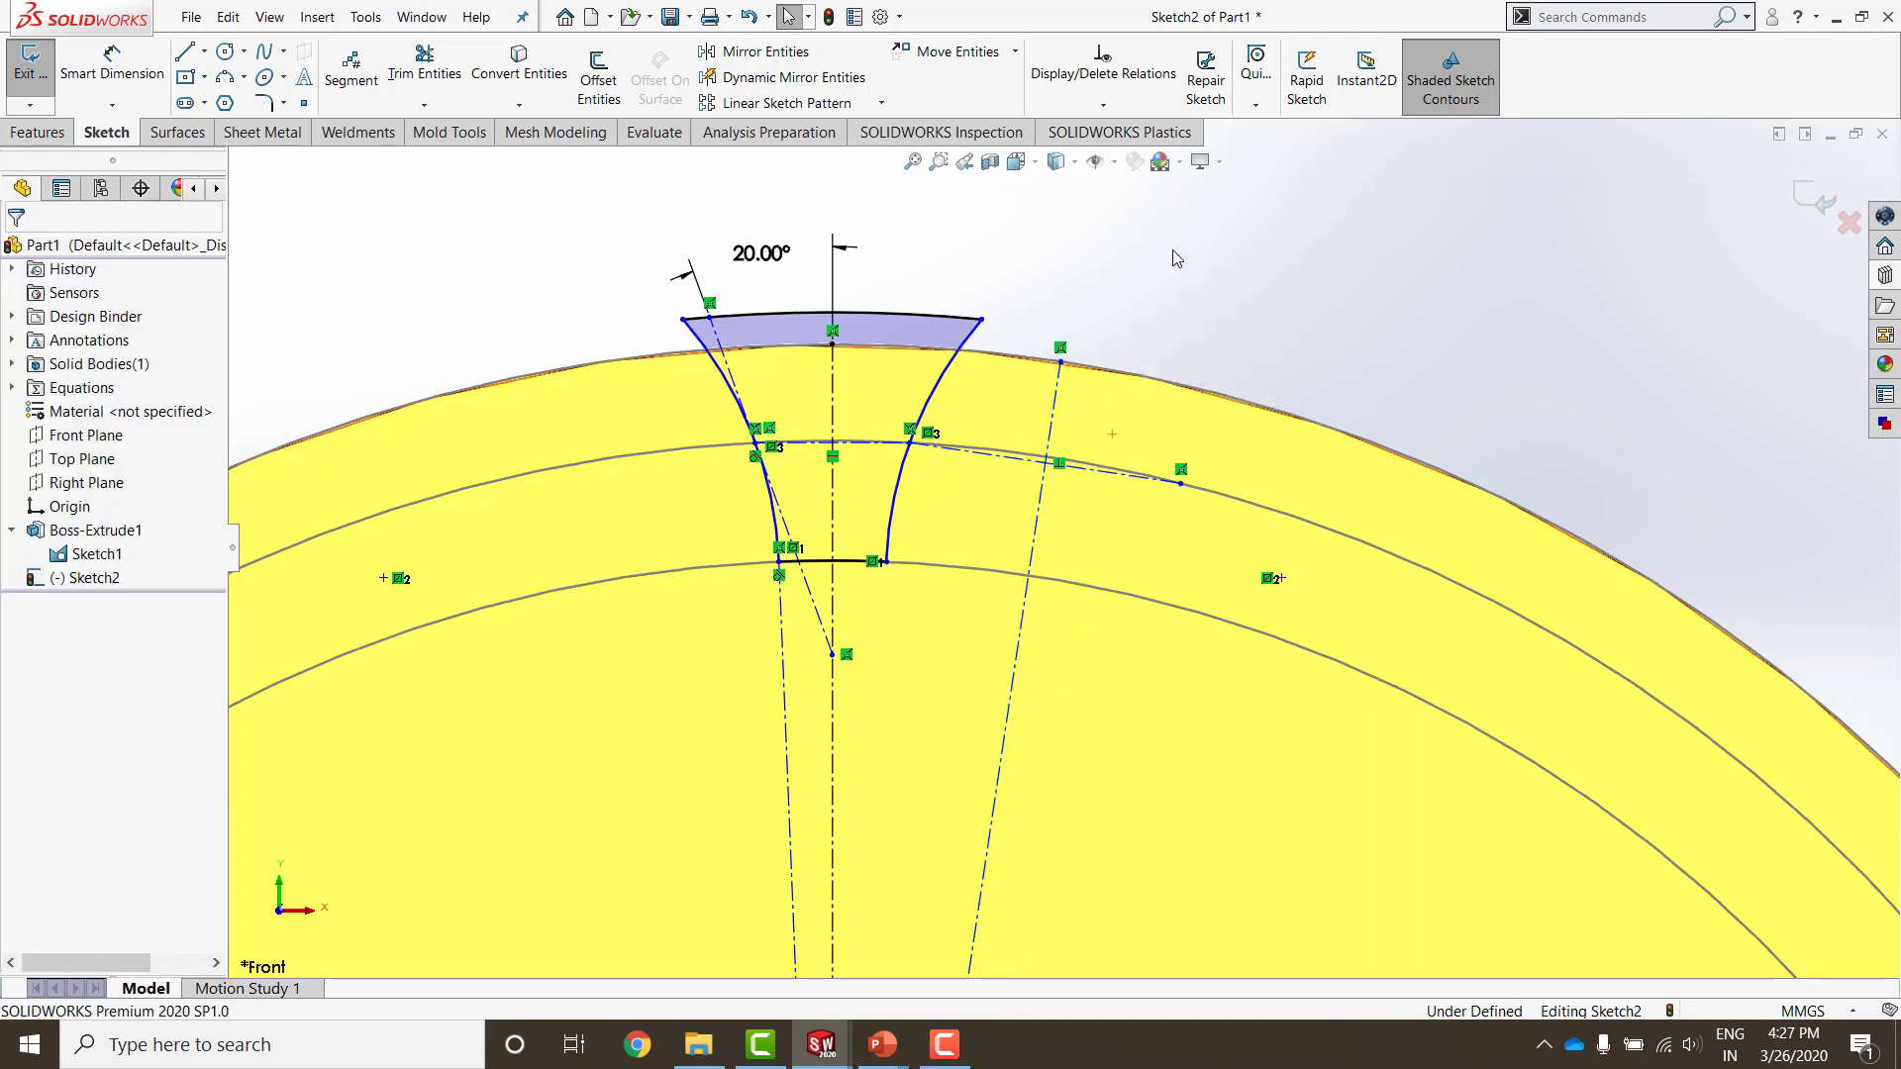
Step: Make the new construction line equal in length to the tooth's pitch chord
left_click(1015, 465)
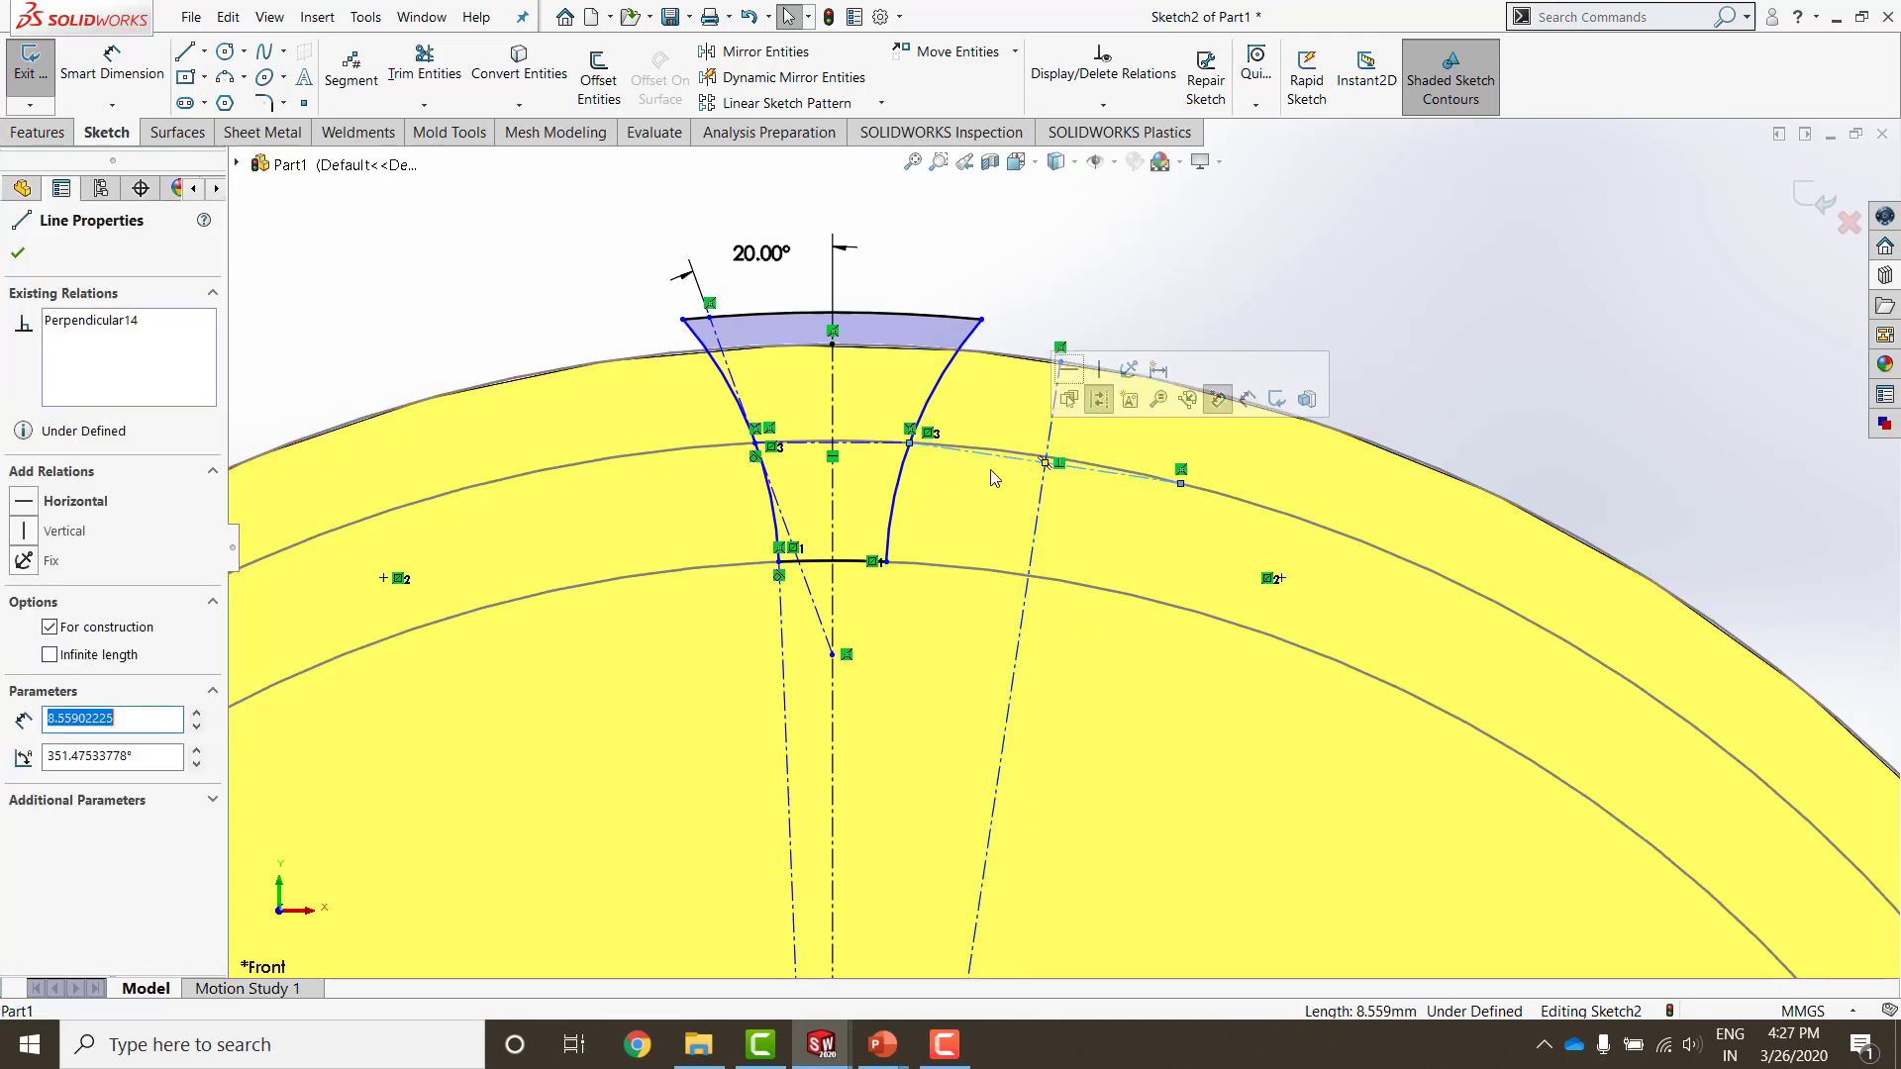
left_click(854, 453, "ctrl")
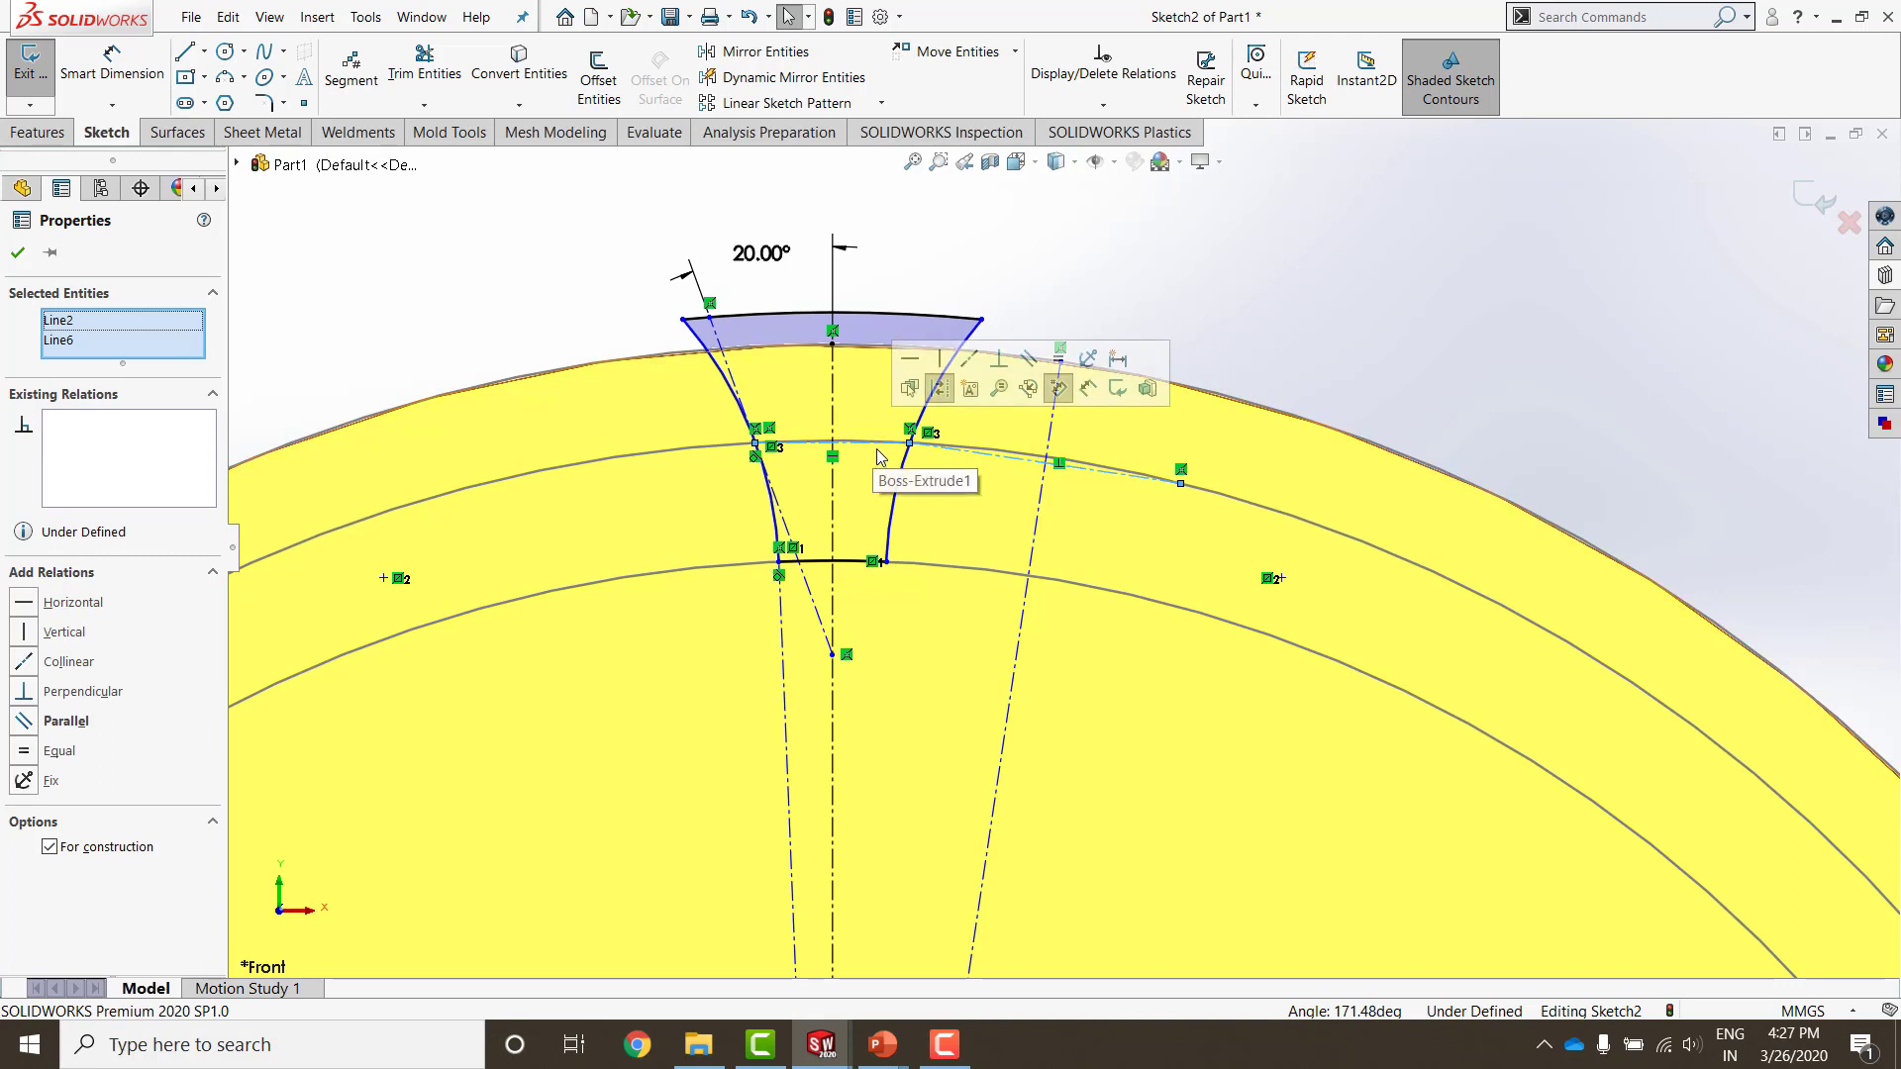
left_click(1058, 359)
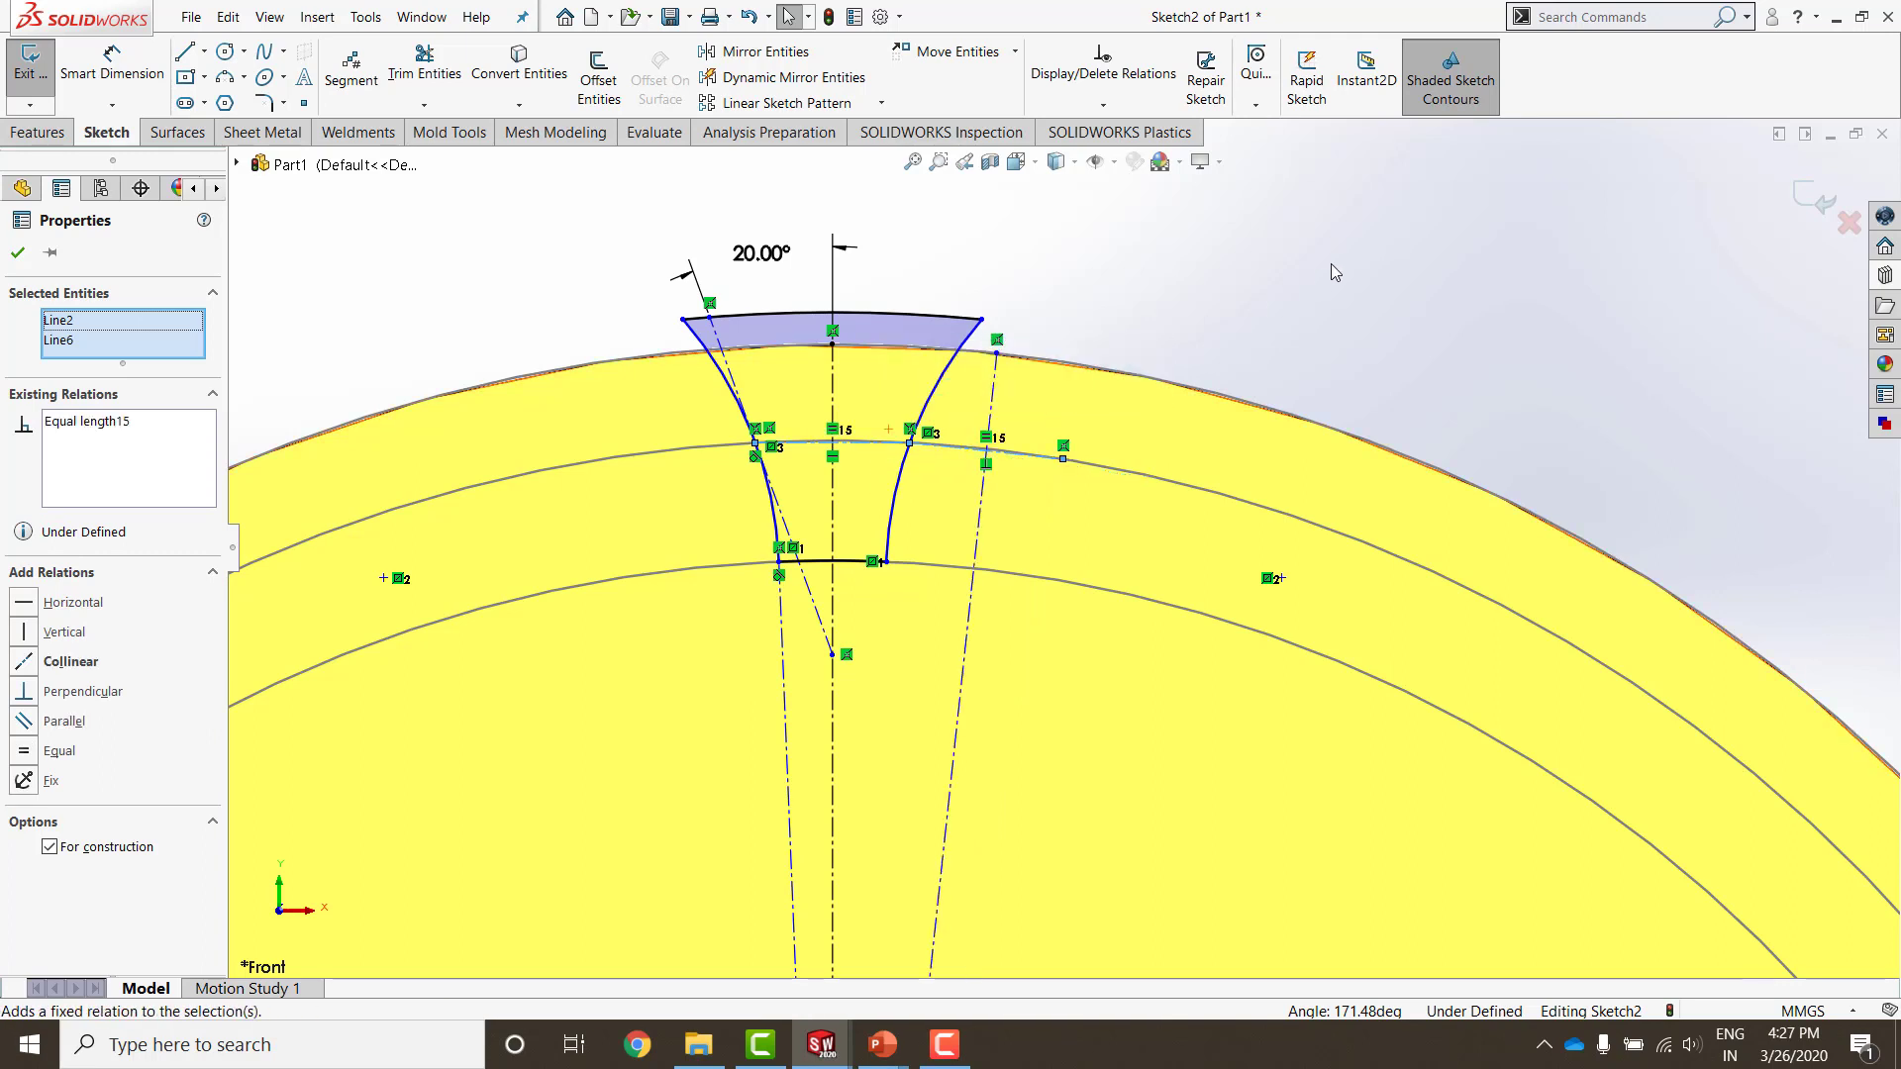
left_click(1188, 258)
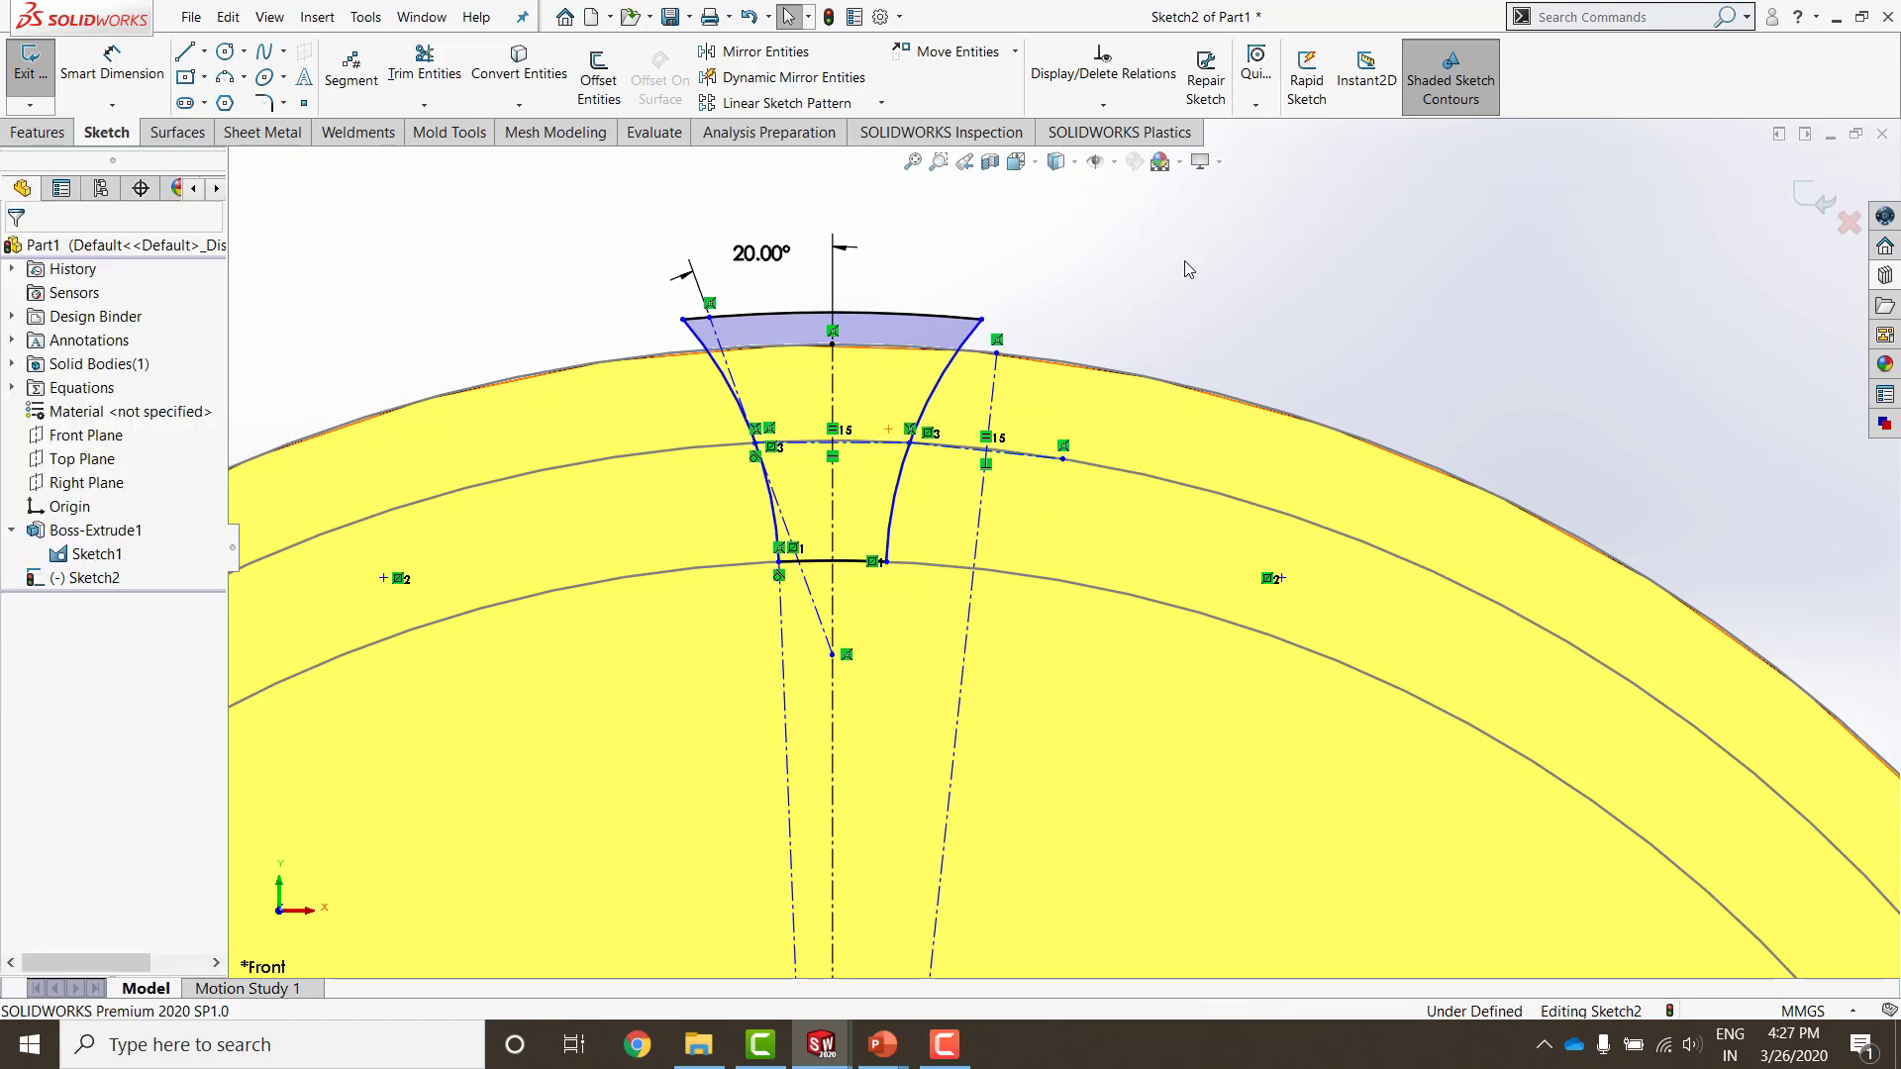
Step: Place an angle dimension between the radial line and the tooth centreline
right_click_drag(1210, 336, 1212, 223)
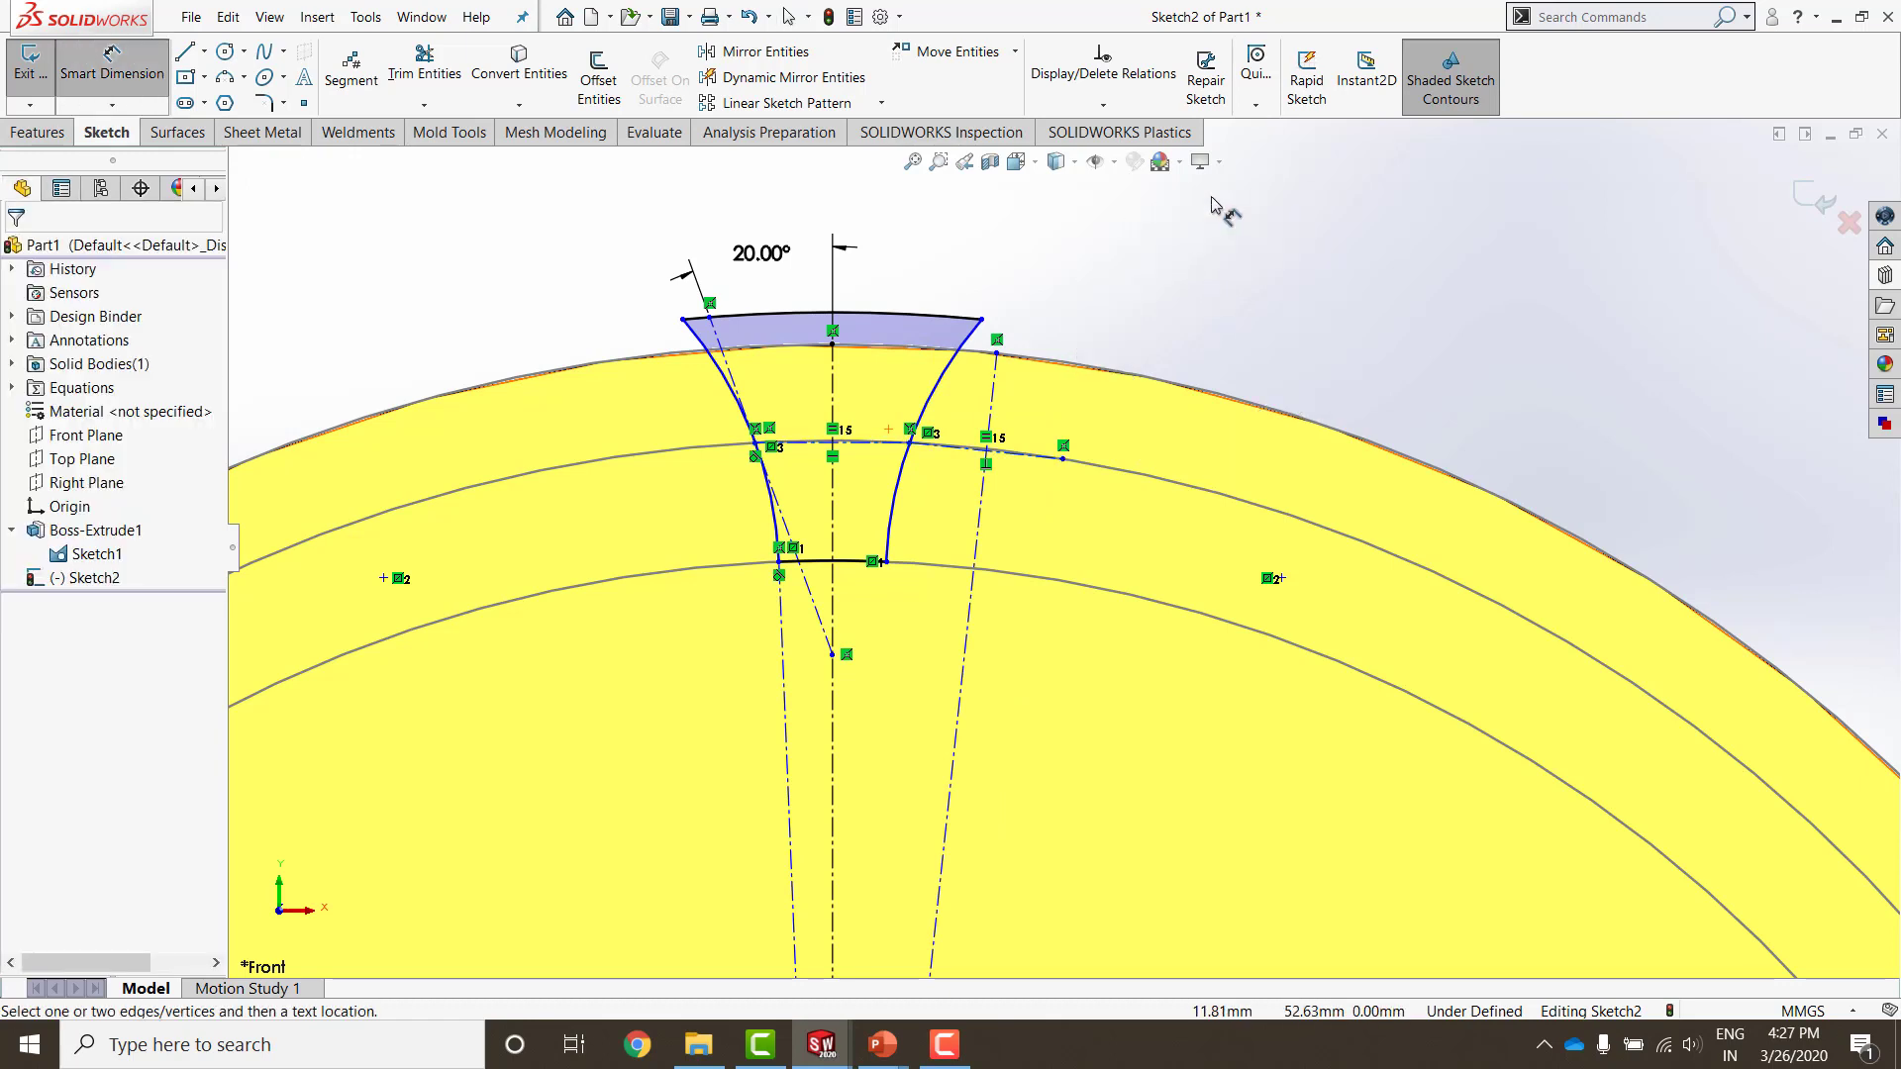
left_click_drag(998, 391, 837, 394)
left_click(990, 396)
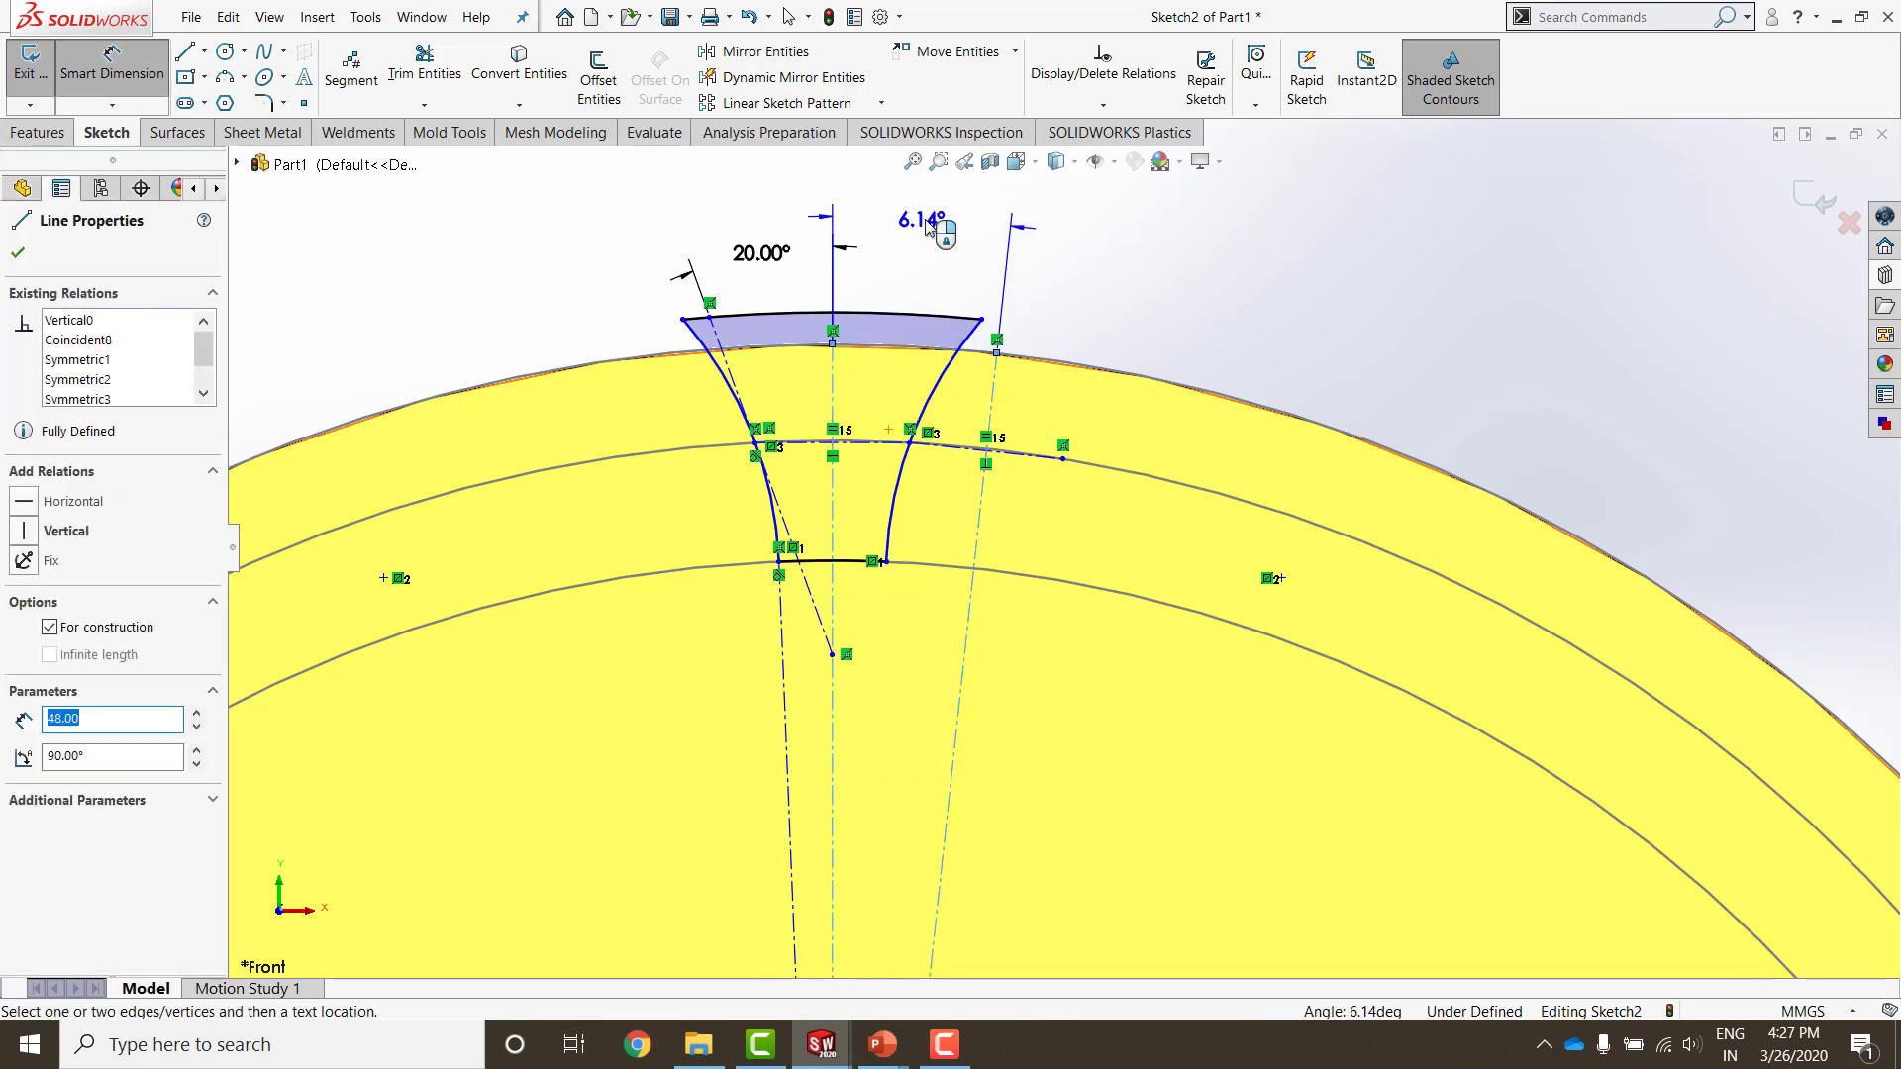
left_click(928, 226)
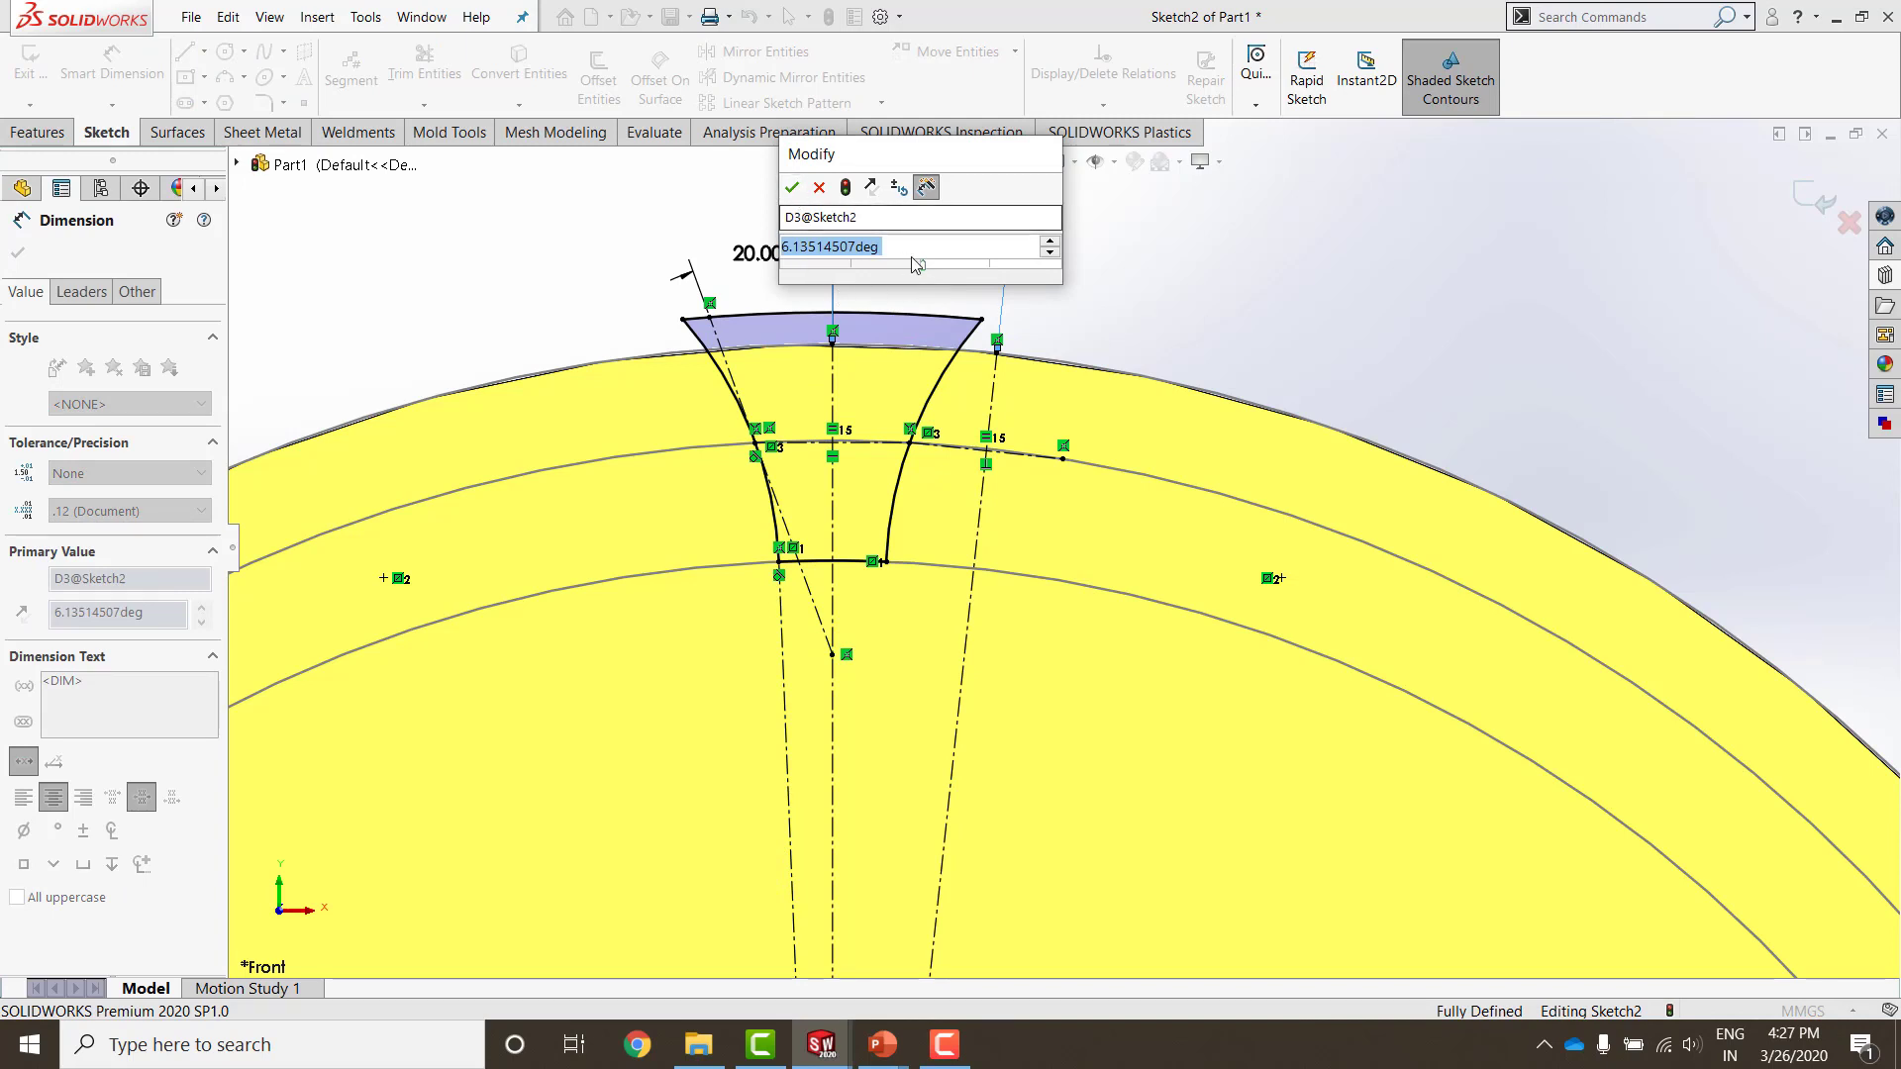
Step: Drive the angle with =180/"No of teeth", giving 6.00°
type("=")
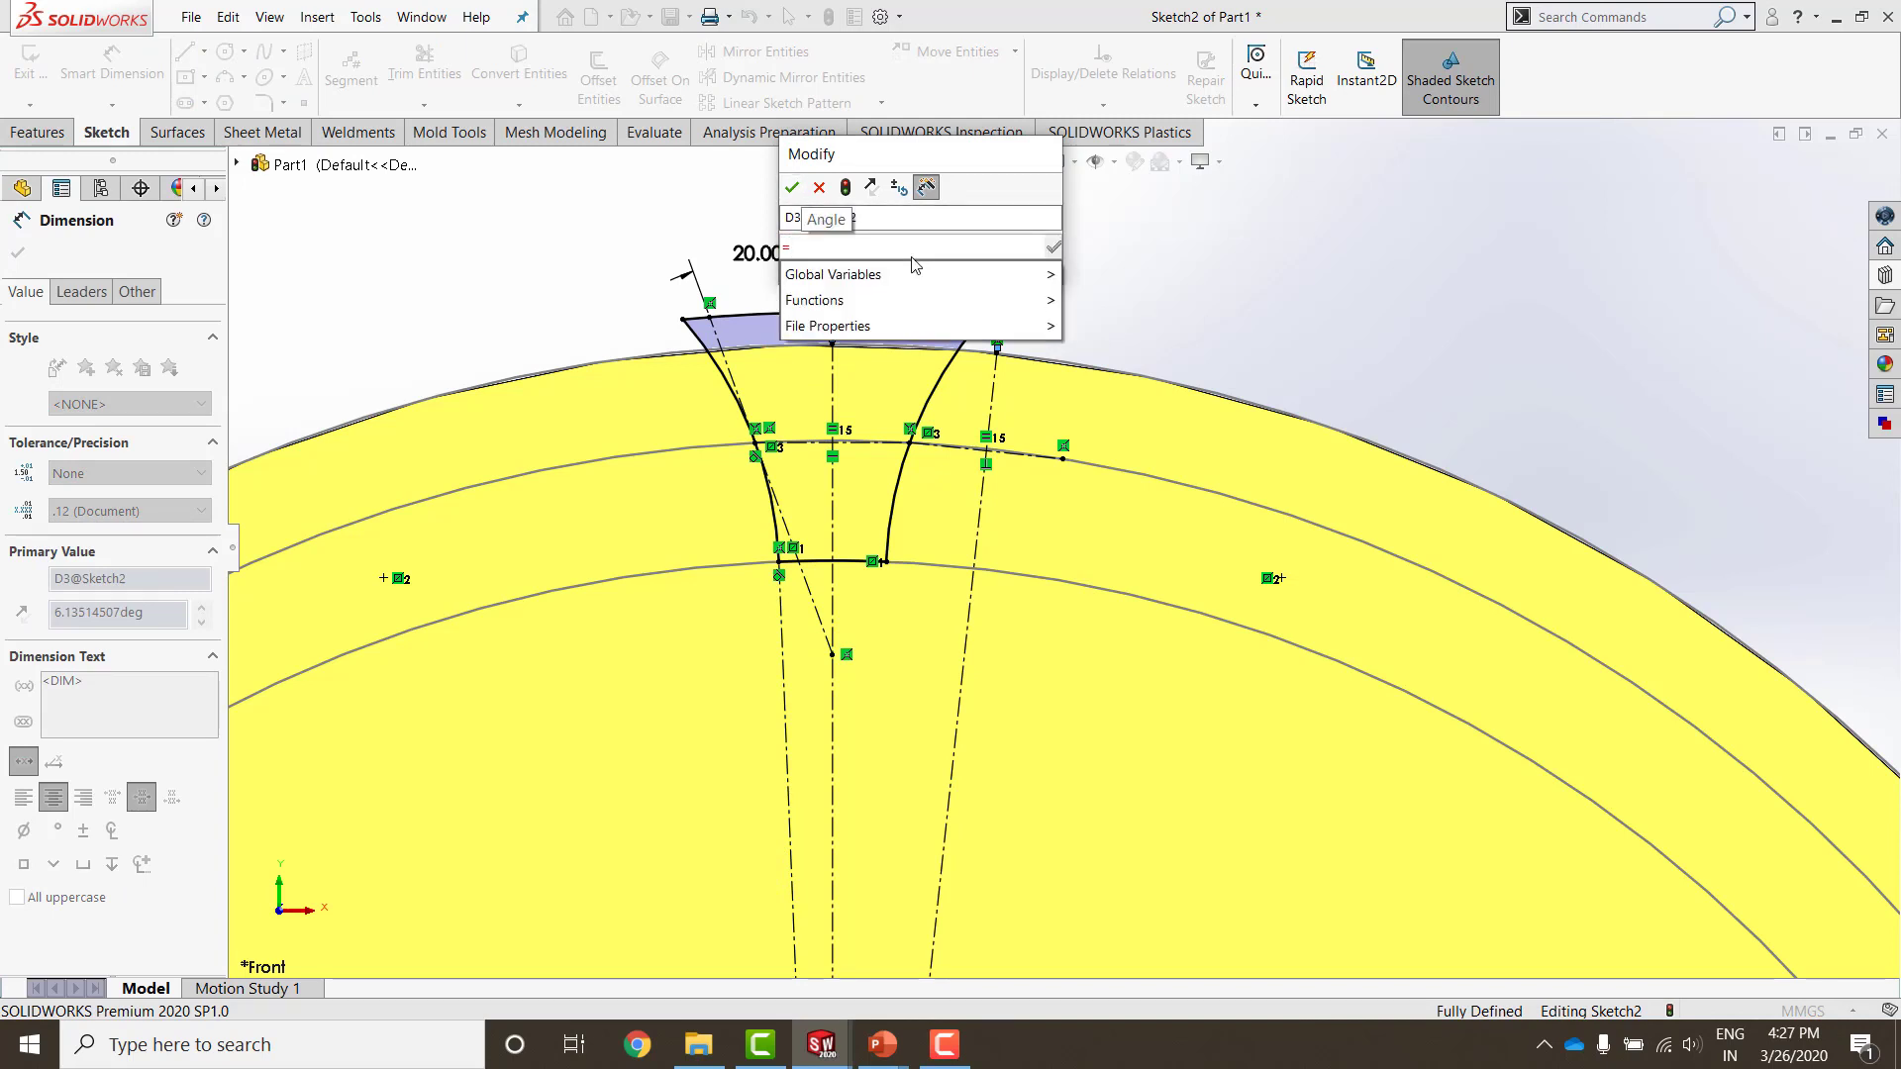
type("180")
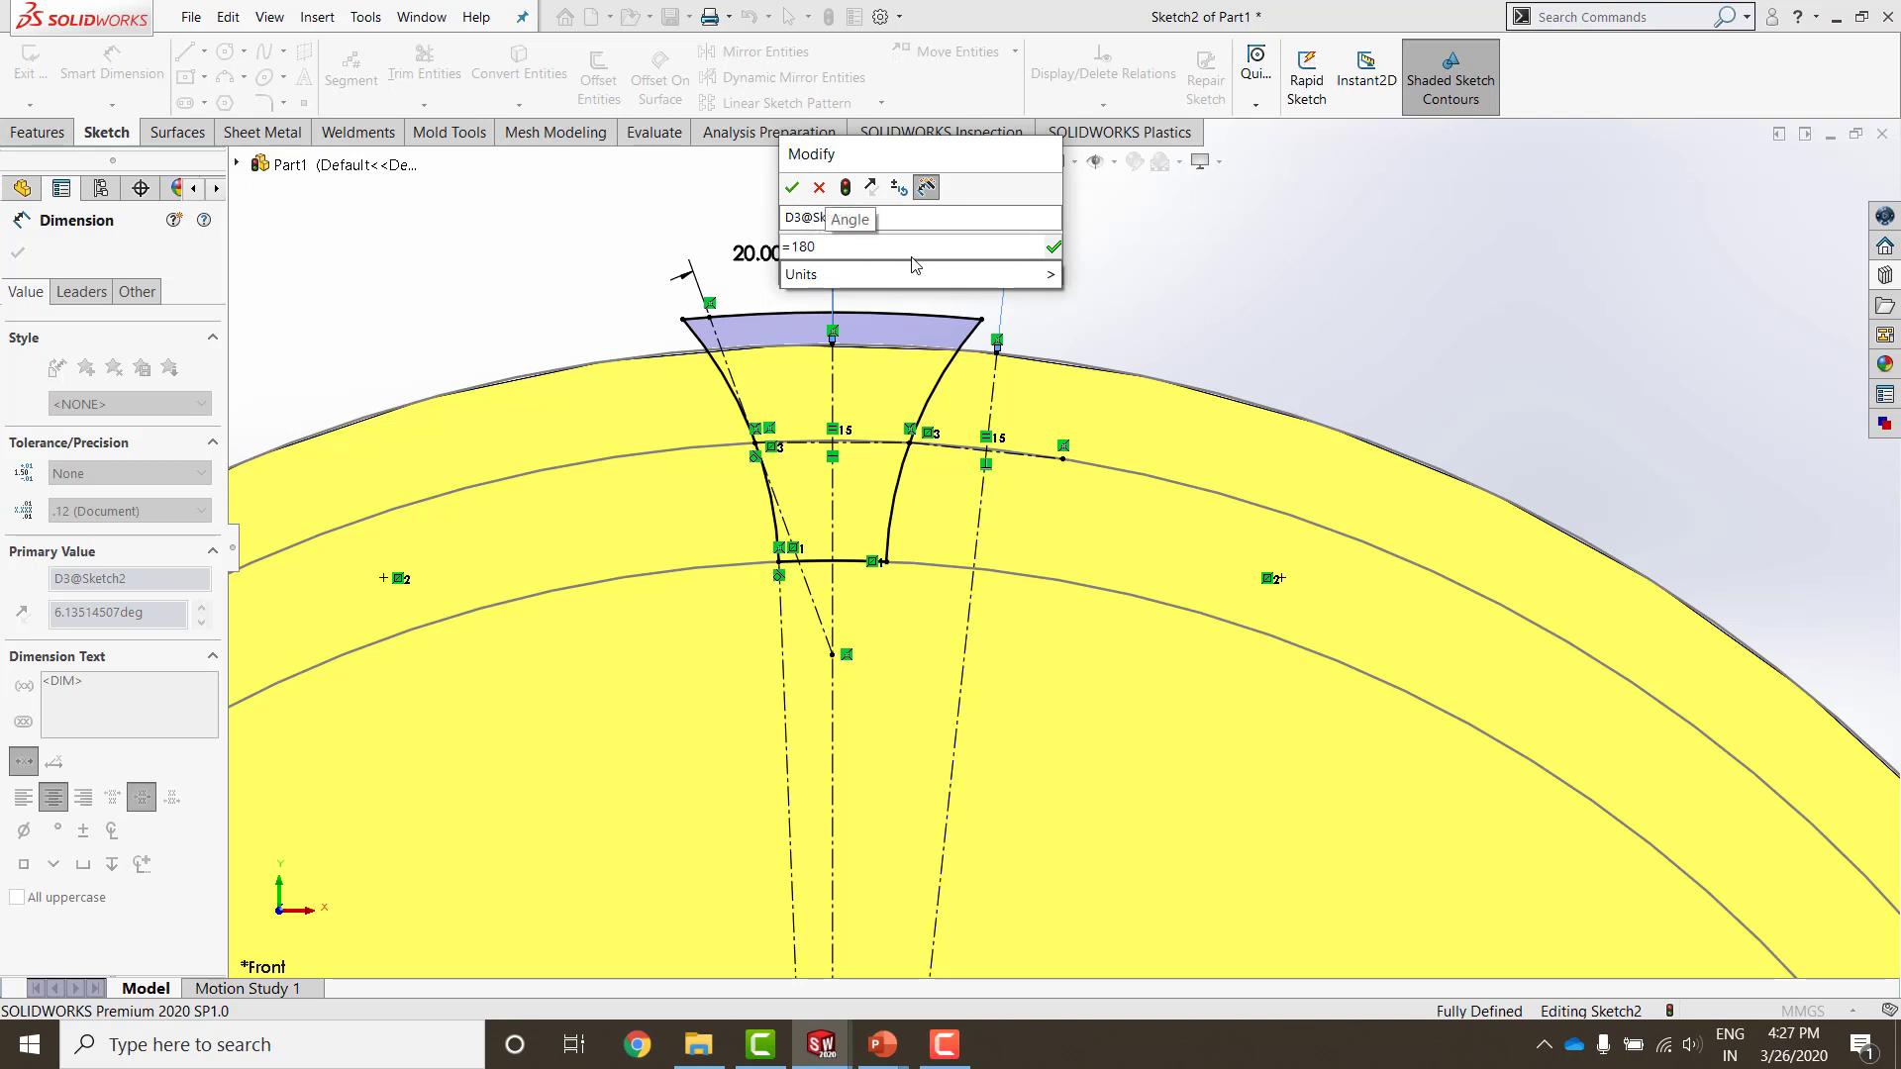
type("/")
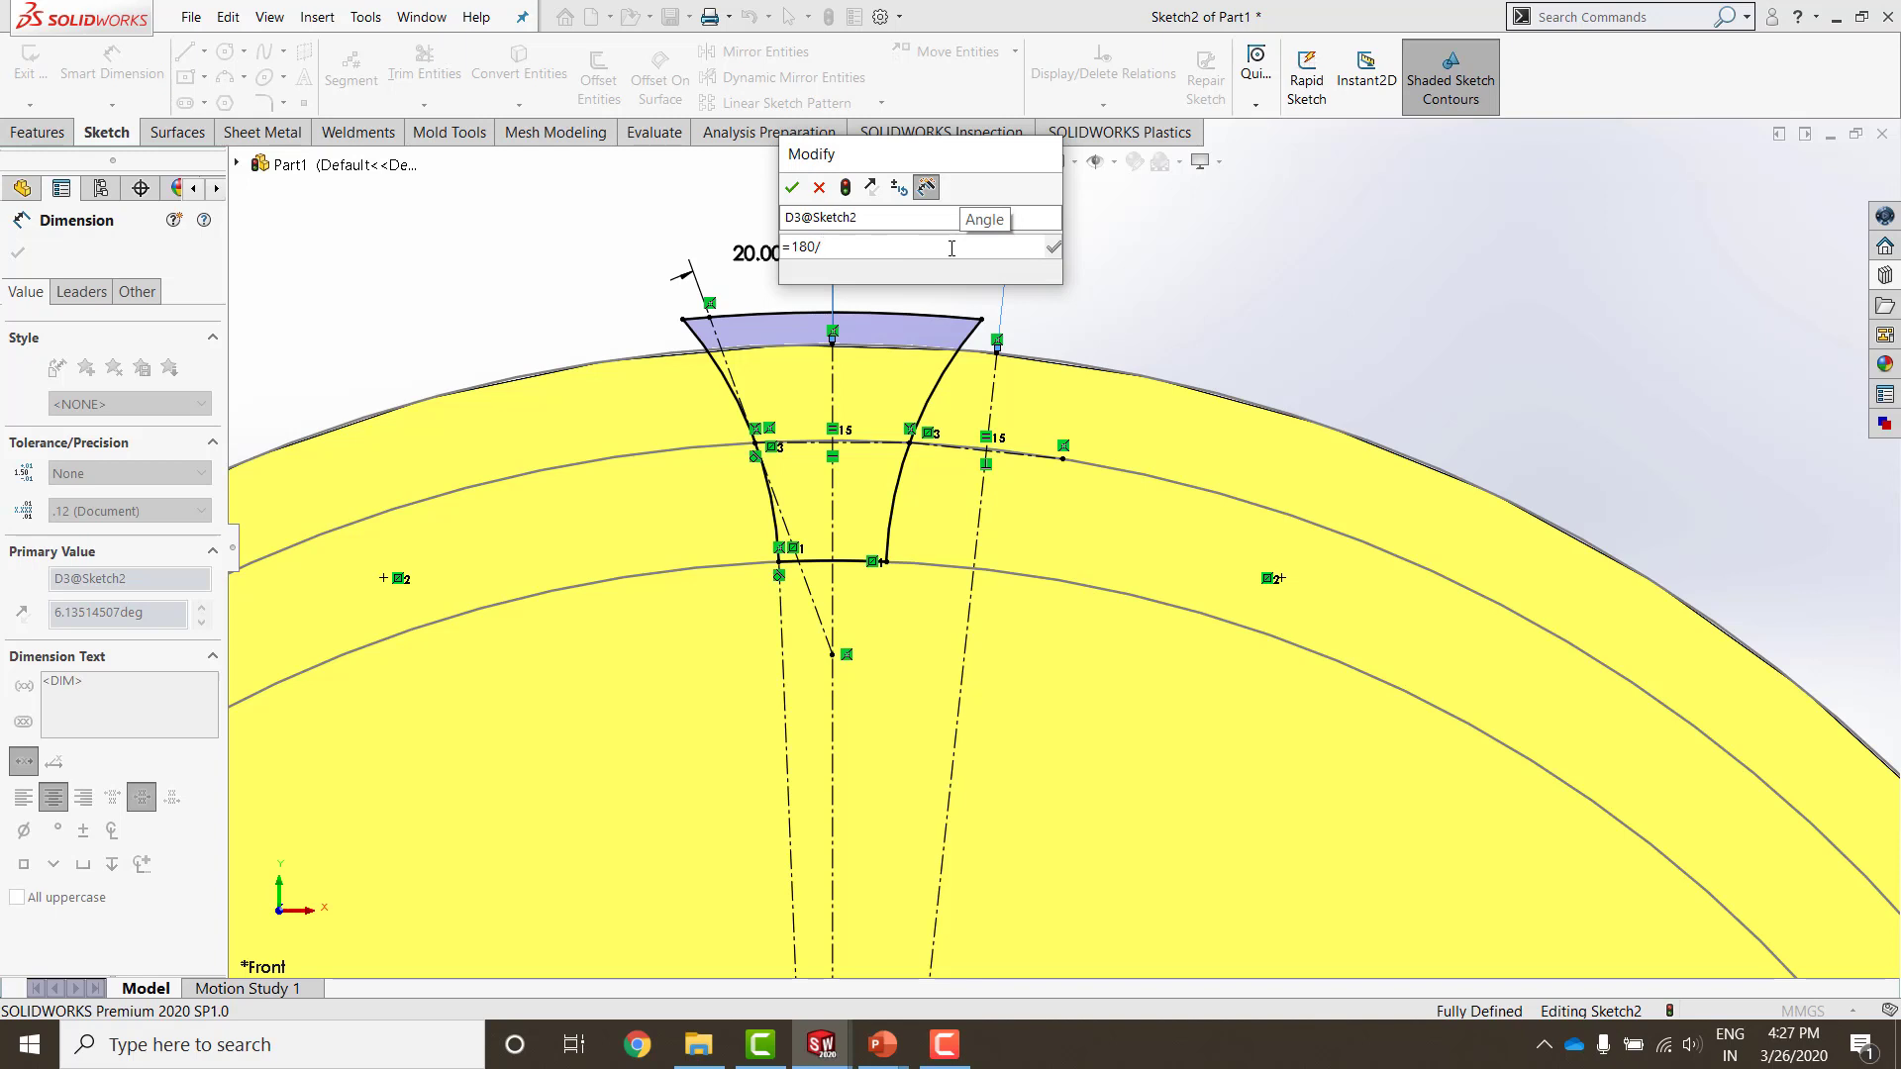
type("no")
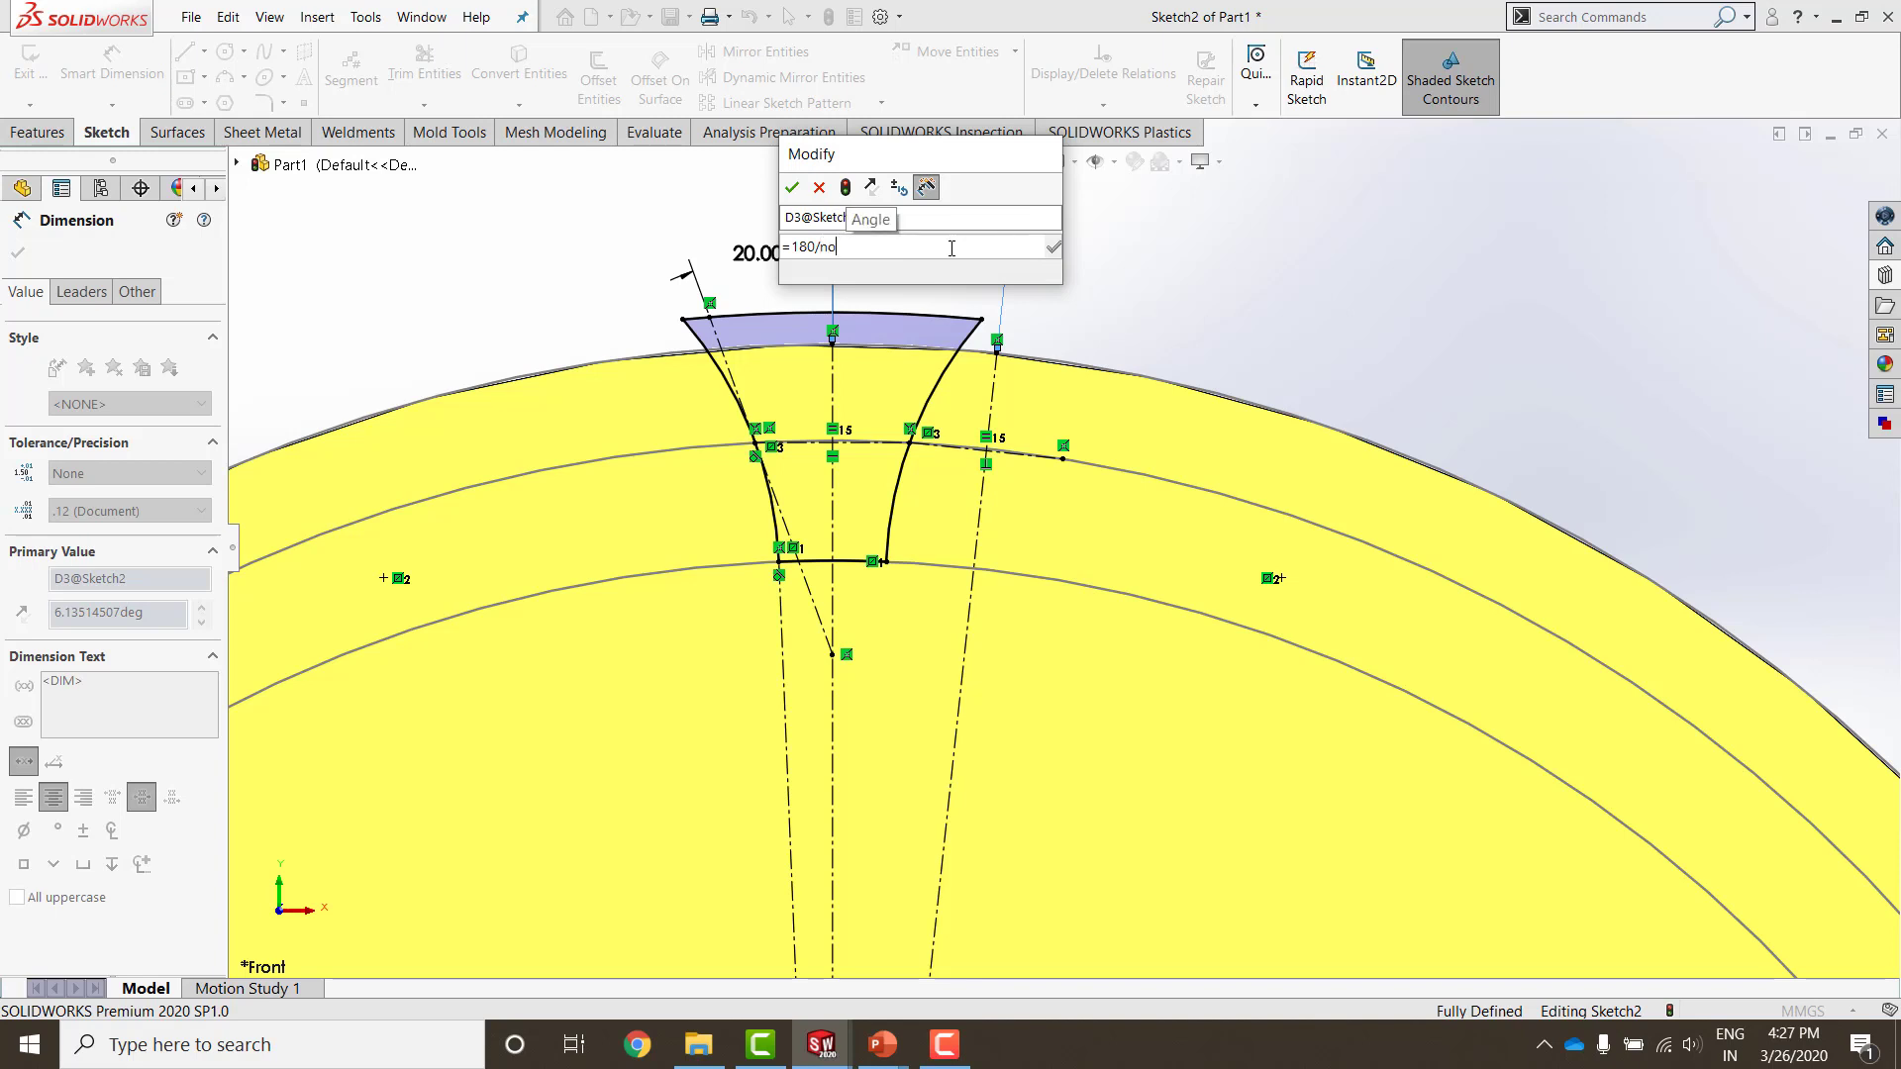
key("BackSpace")
key("BackSpace")
type("N")
key("BackSpace")
key("BackSpace")
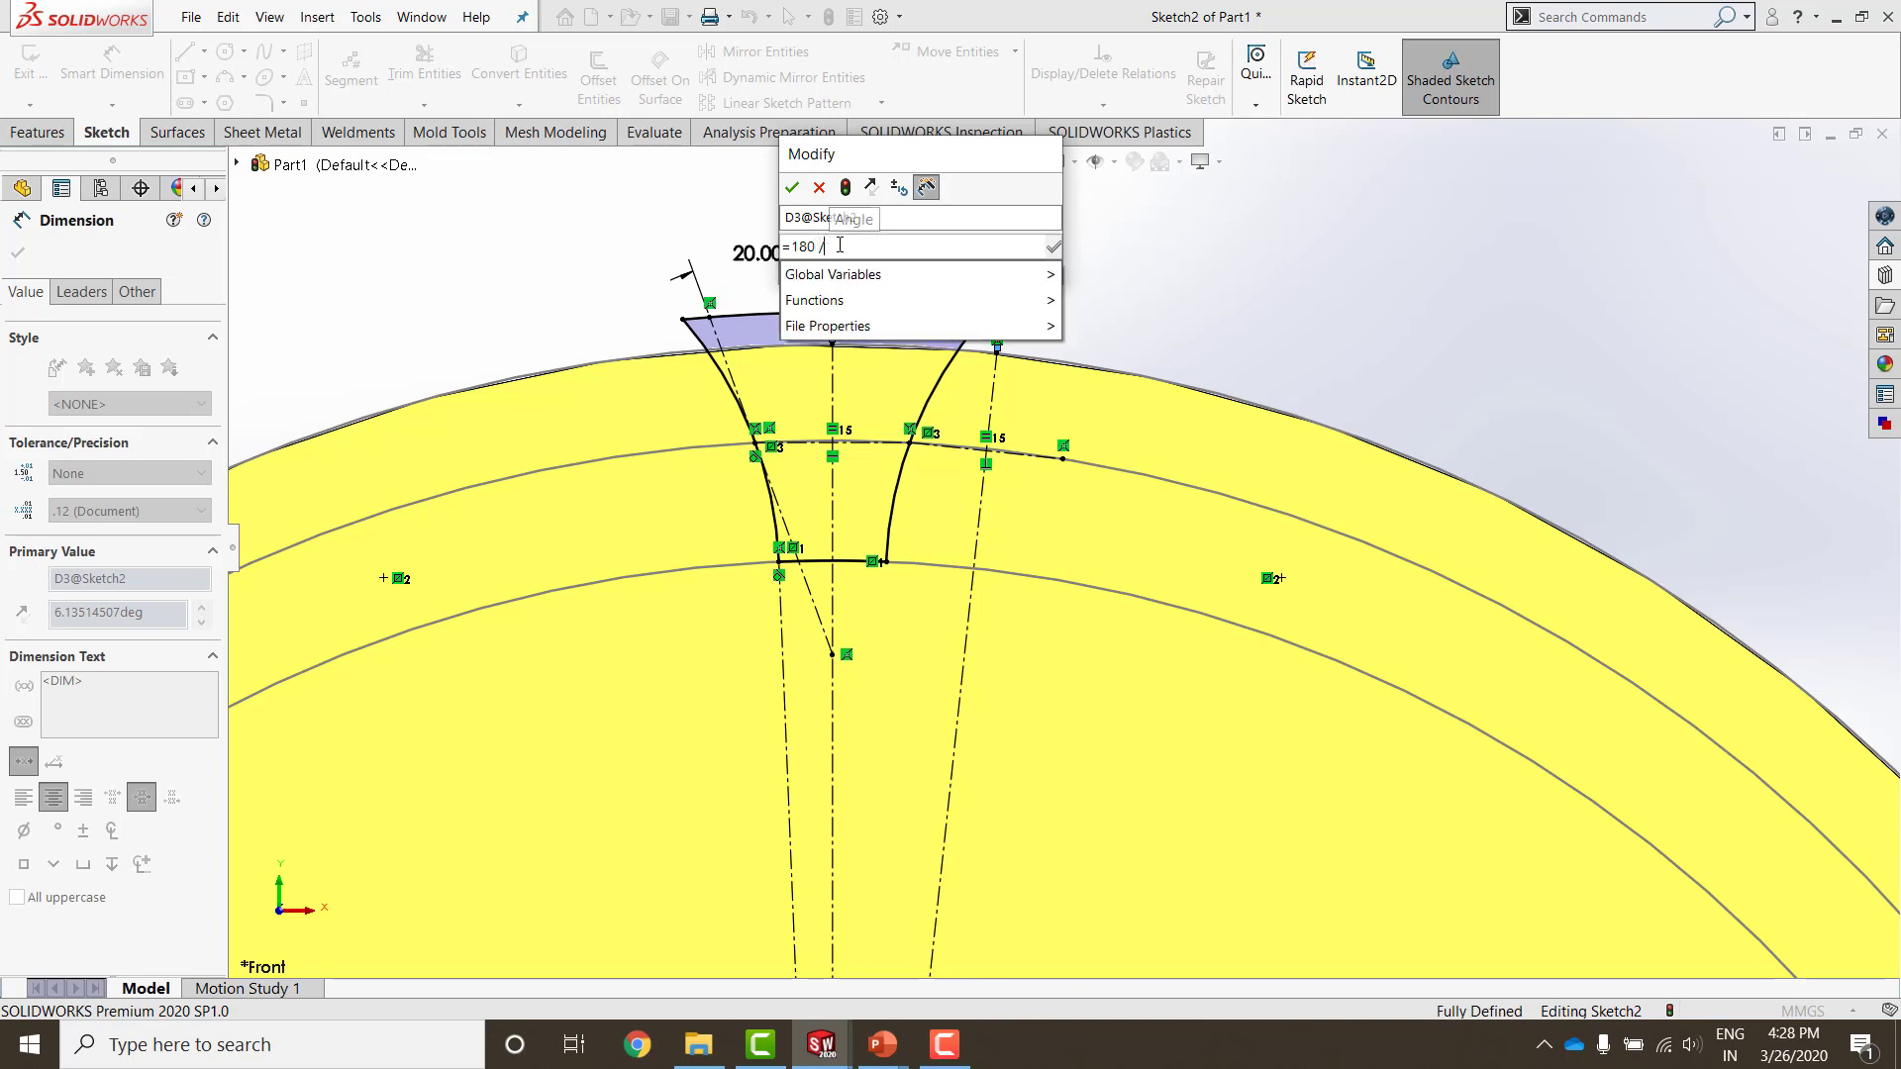
mouse_move(990, 276)
left_click(1138, 301)
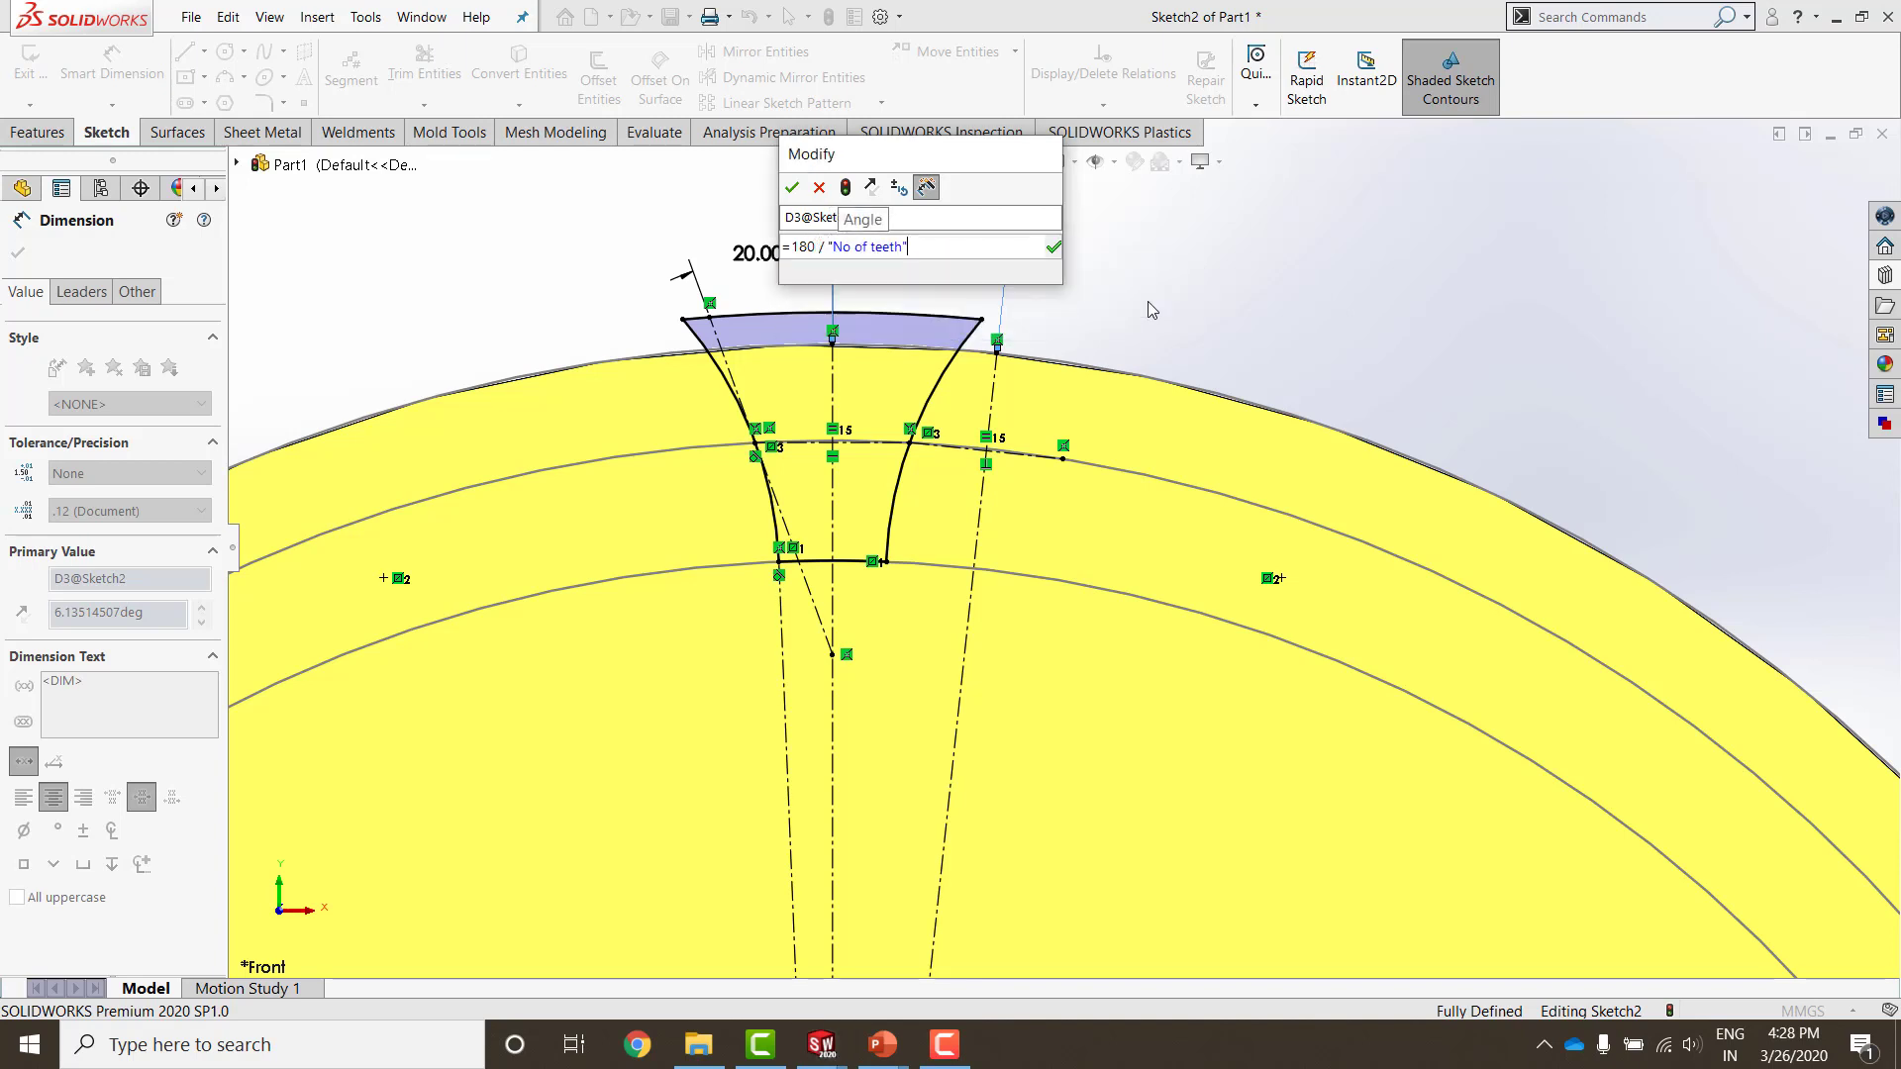
left_click(1054, 246)
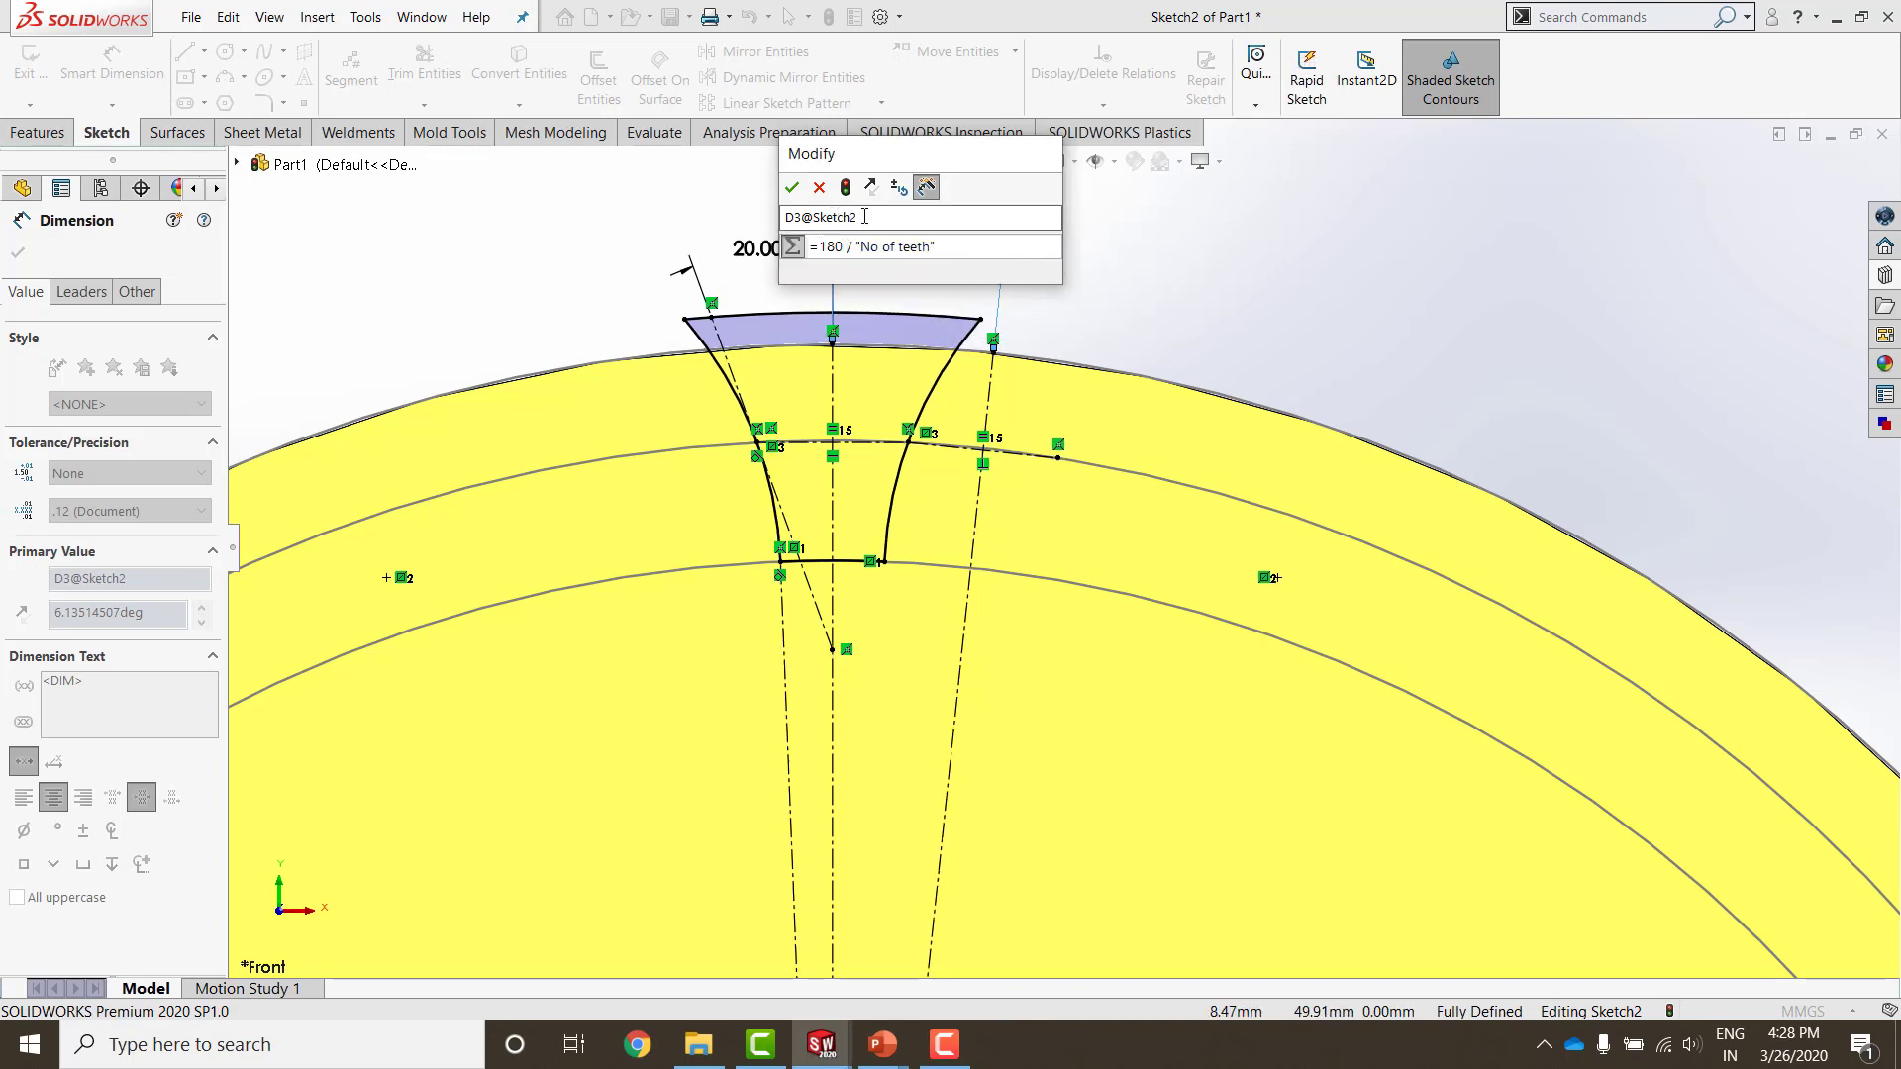
left_click(792, 188)
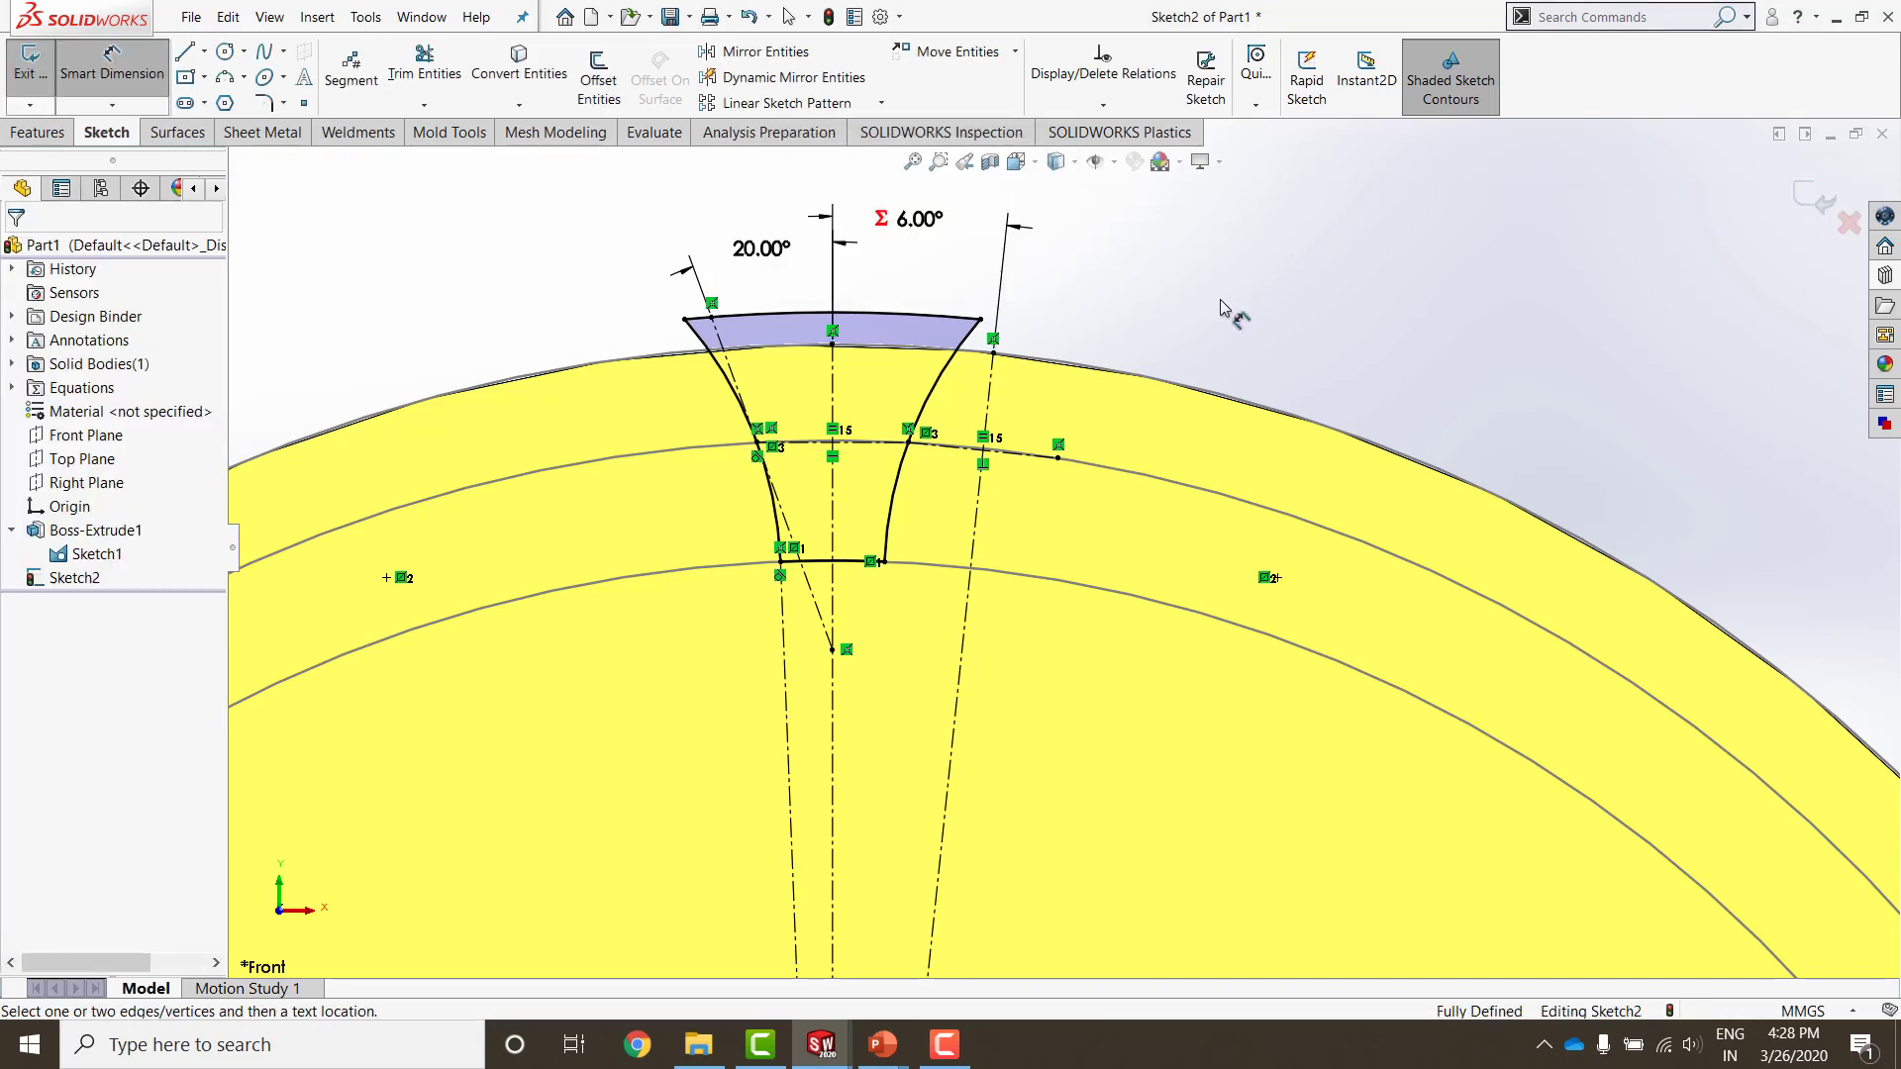
Step: Exit Sketch2 and deselect it, leaving the tooth outline on the disc face
scroll(1018, 418, "up", 3)
scroll(983, 432, "down", 2)
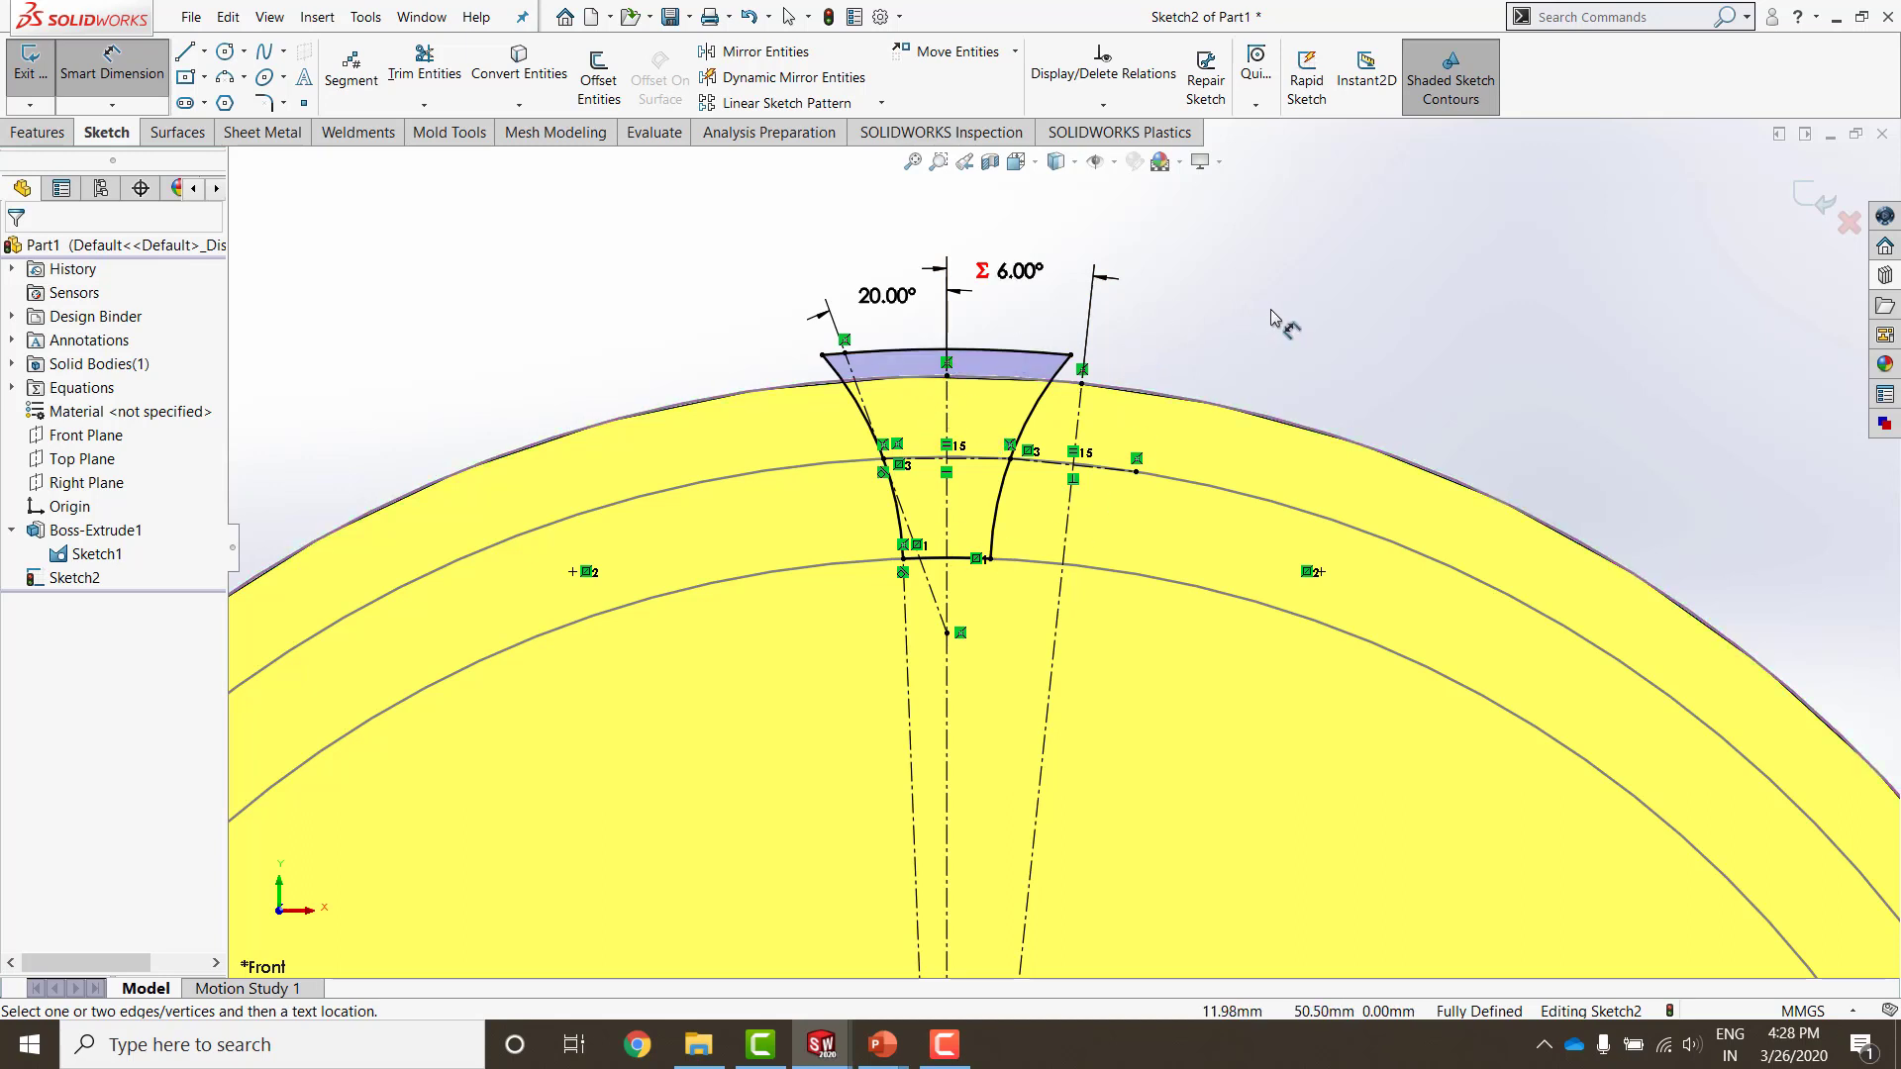
left_click(1808, 198)
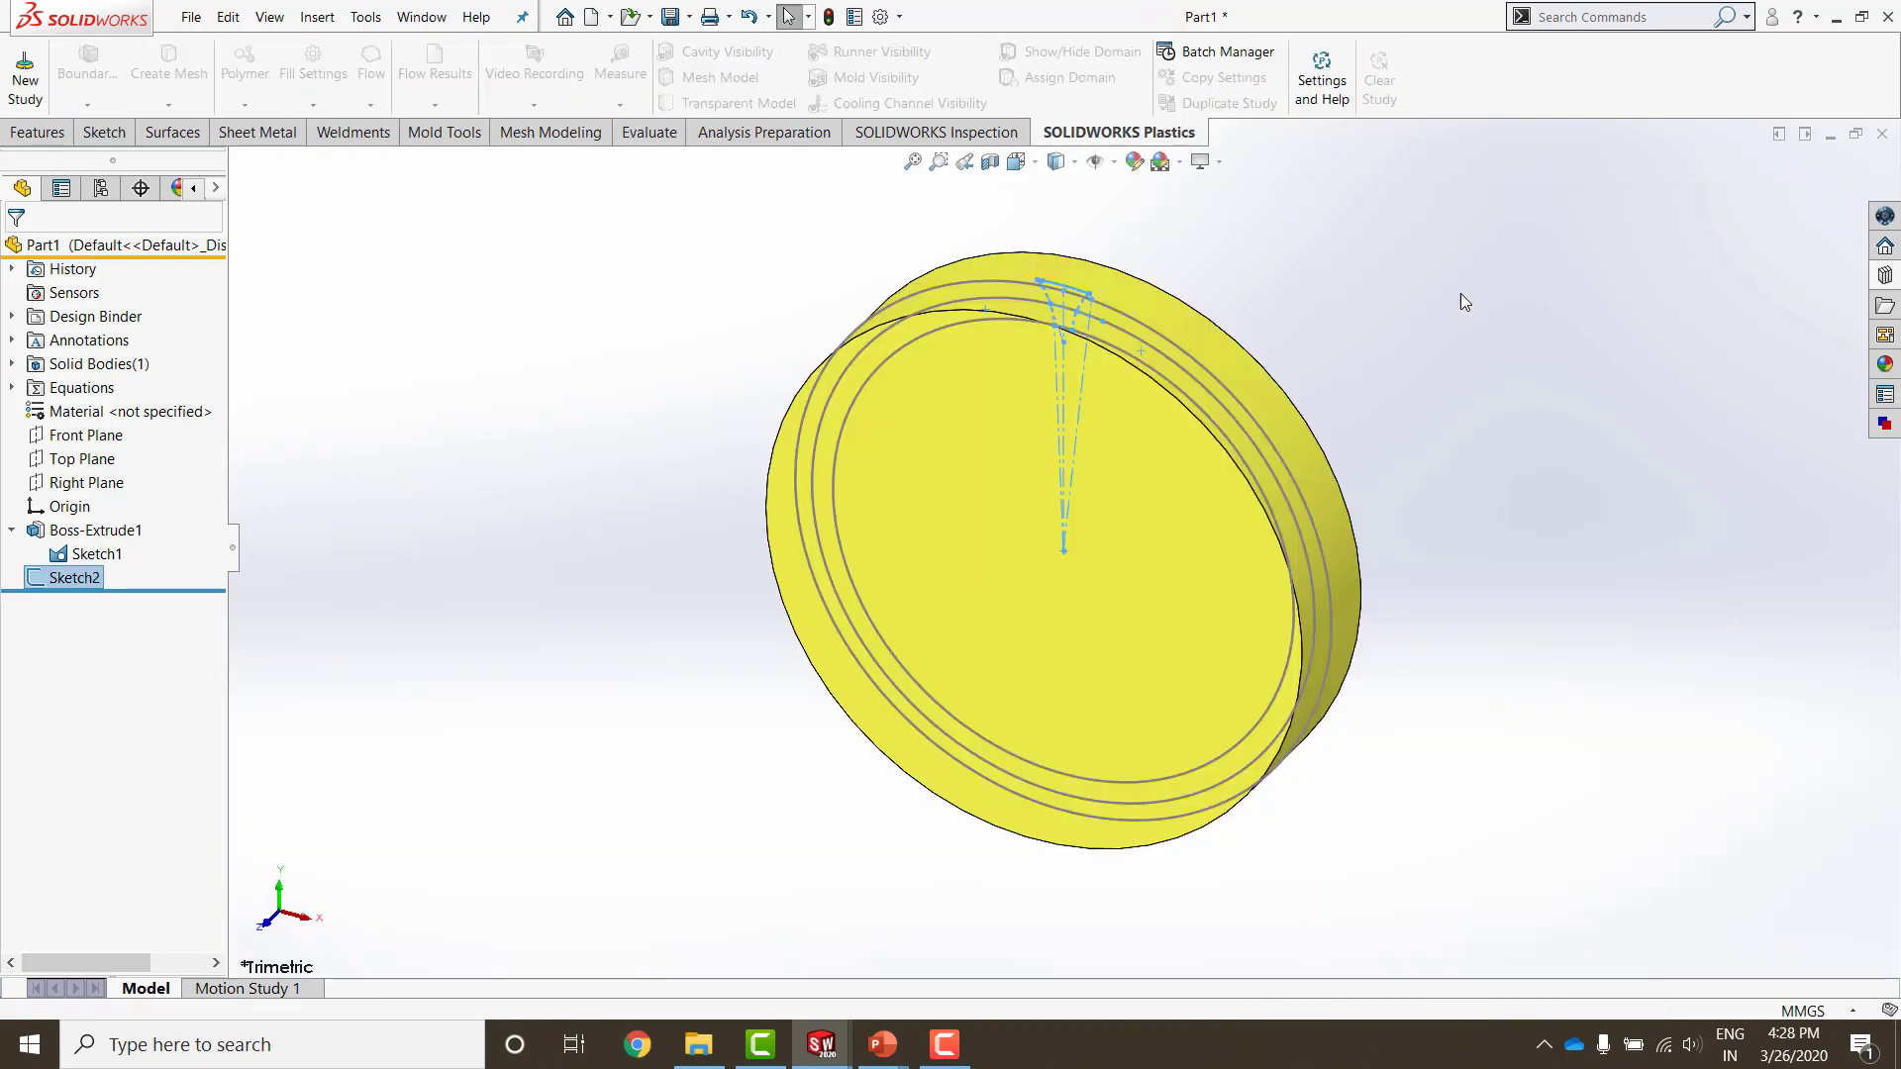
left_click(1459, 293)
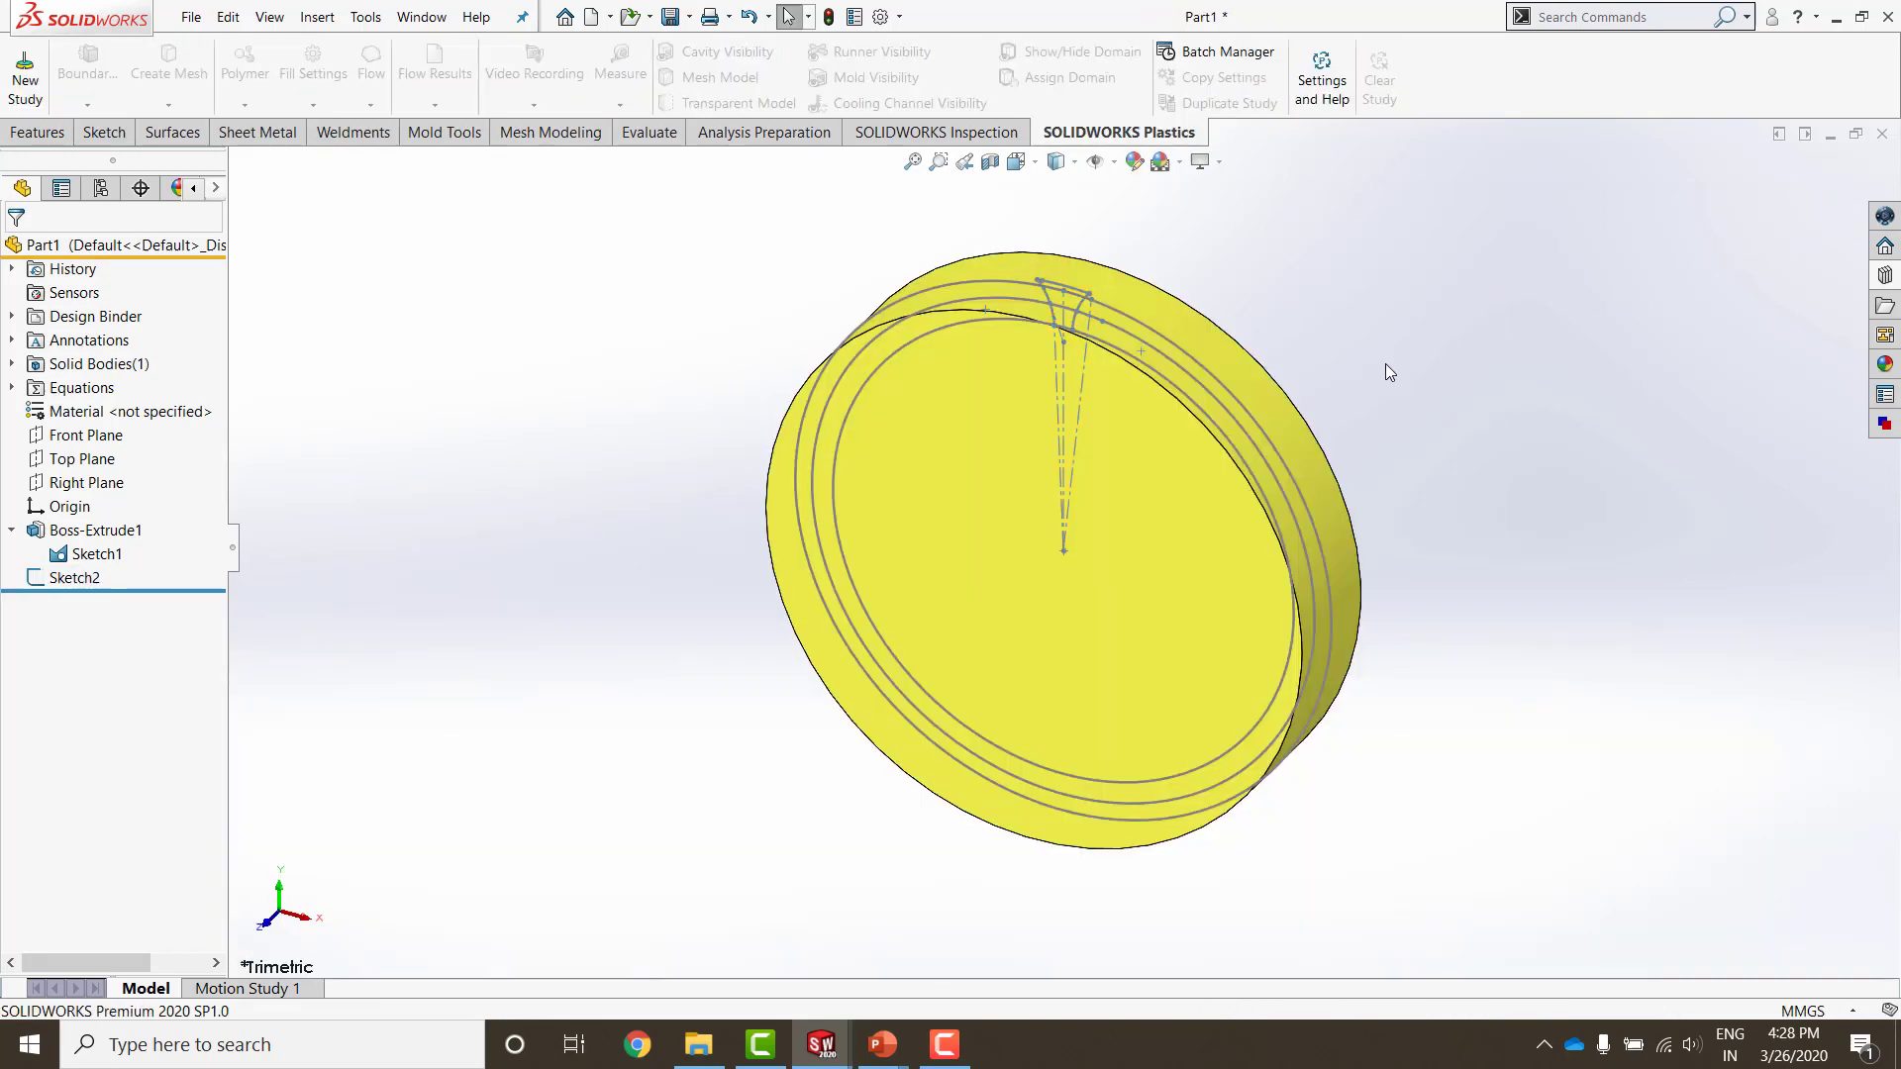
Step: Select the tooth-space sketch Sketch2, discarding an accidentally picked circular edge
left_click(1148, 326)
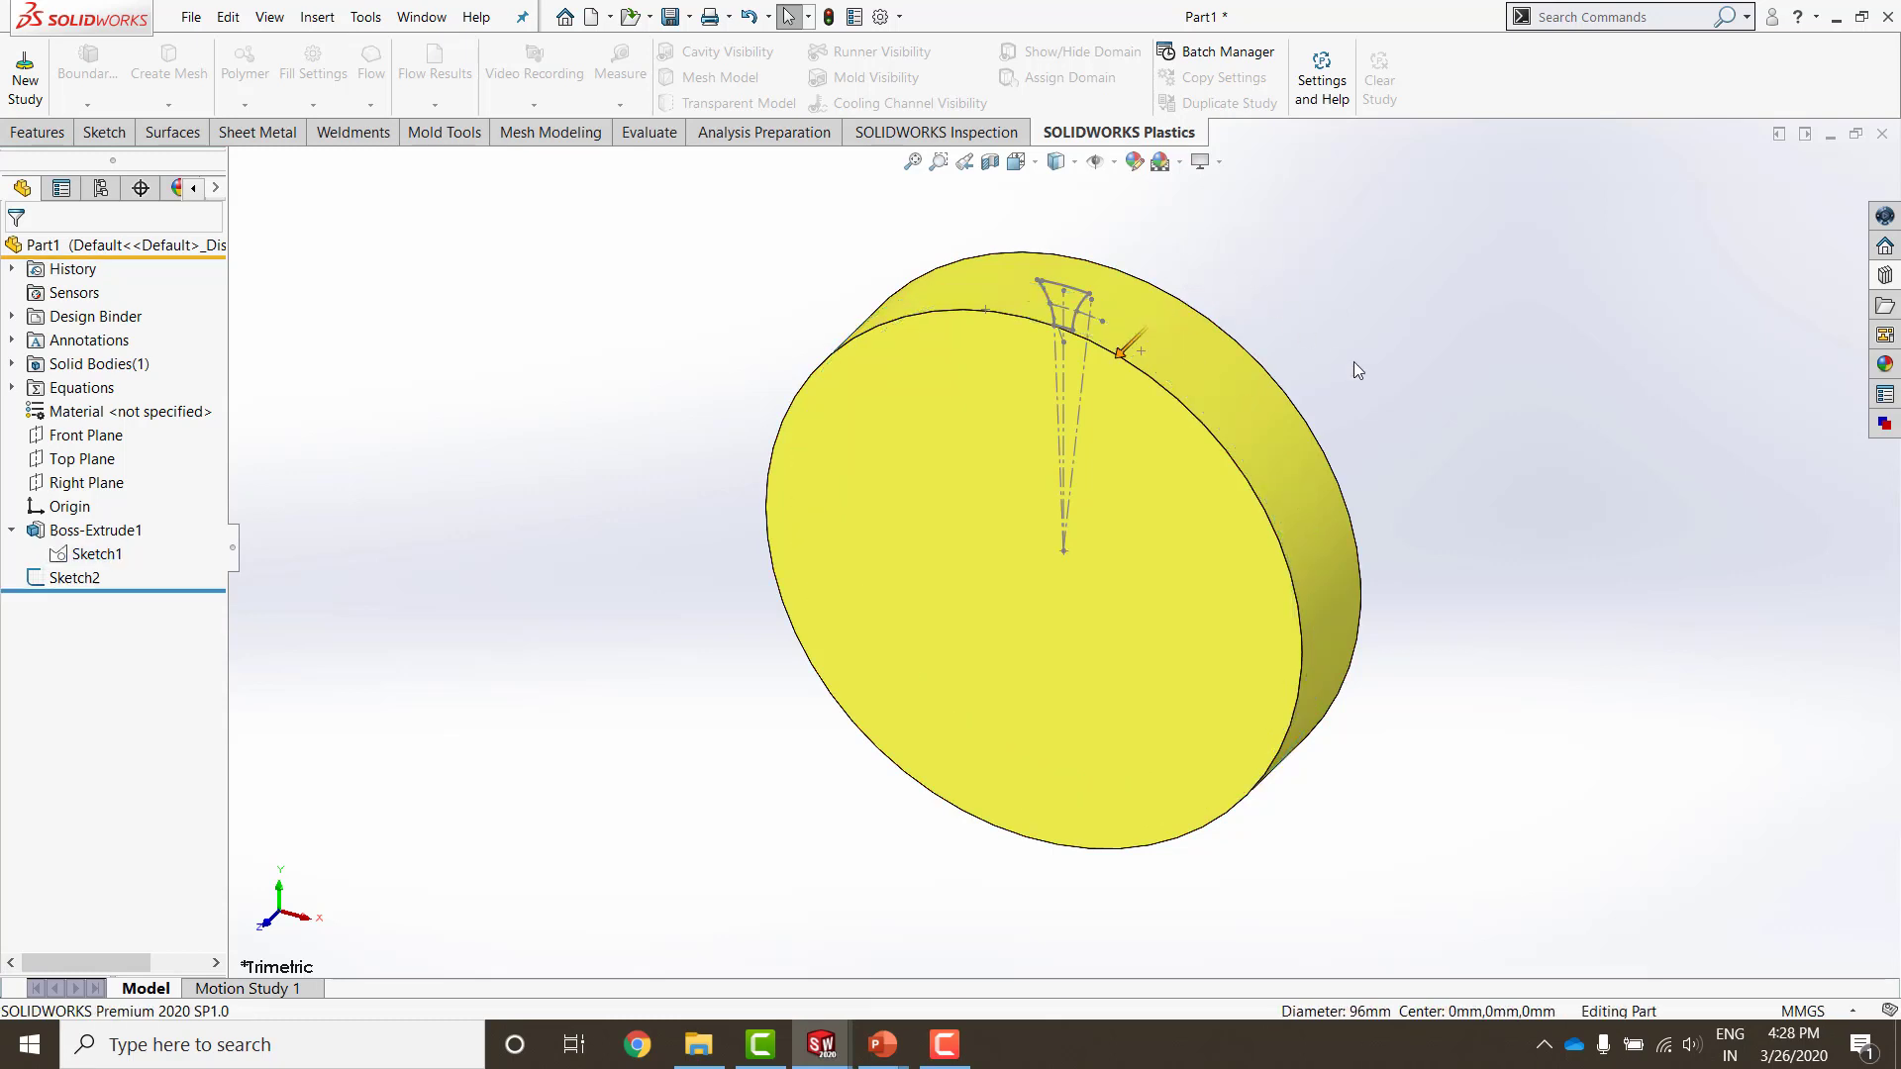
left_click(1445, 402)
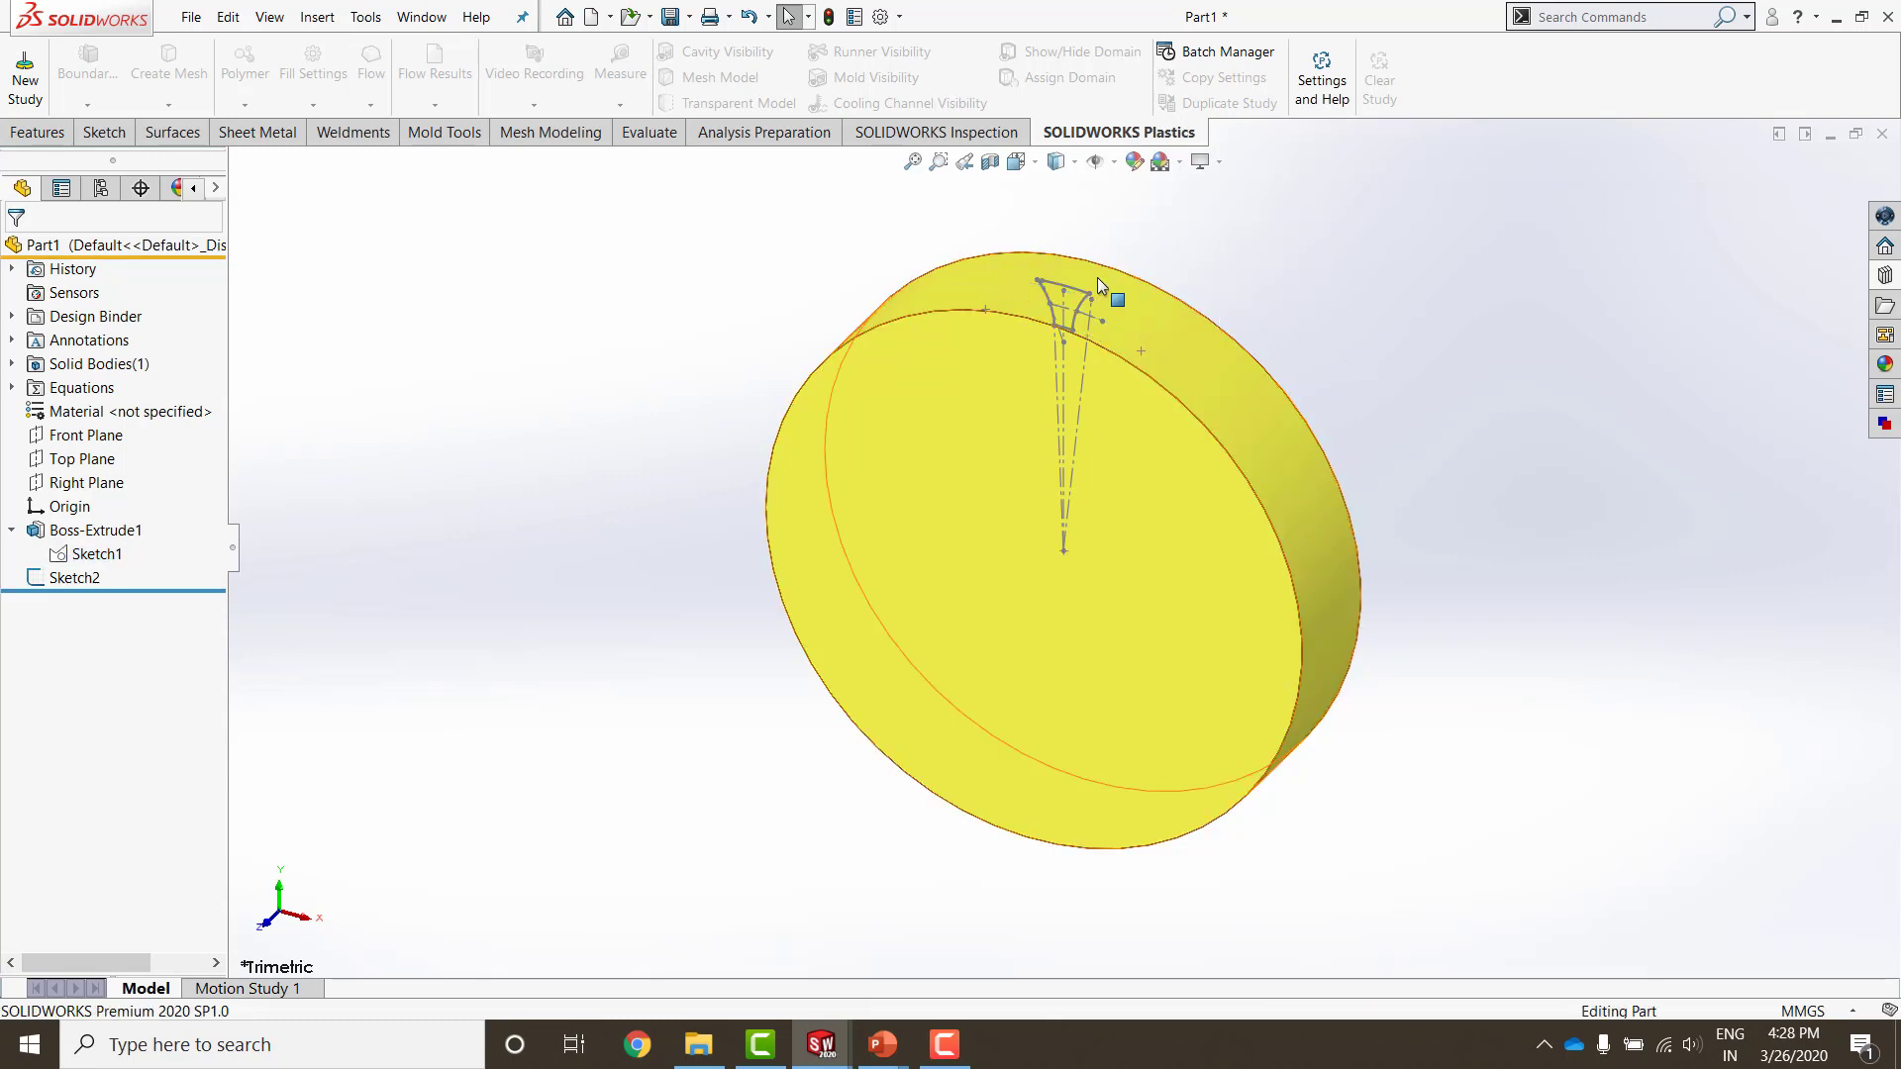
left_click(1055, 283)
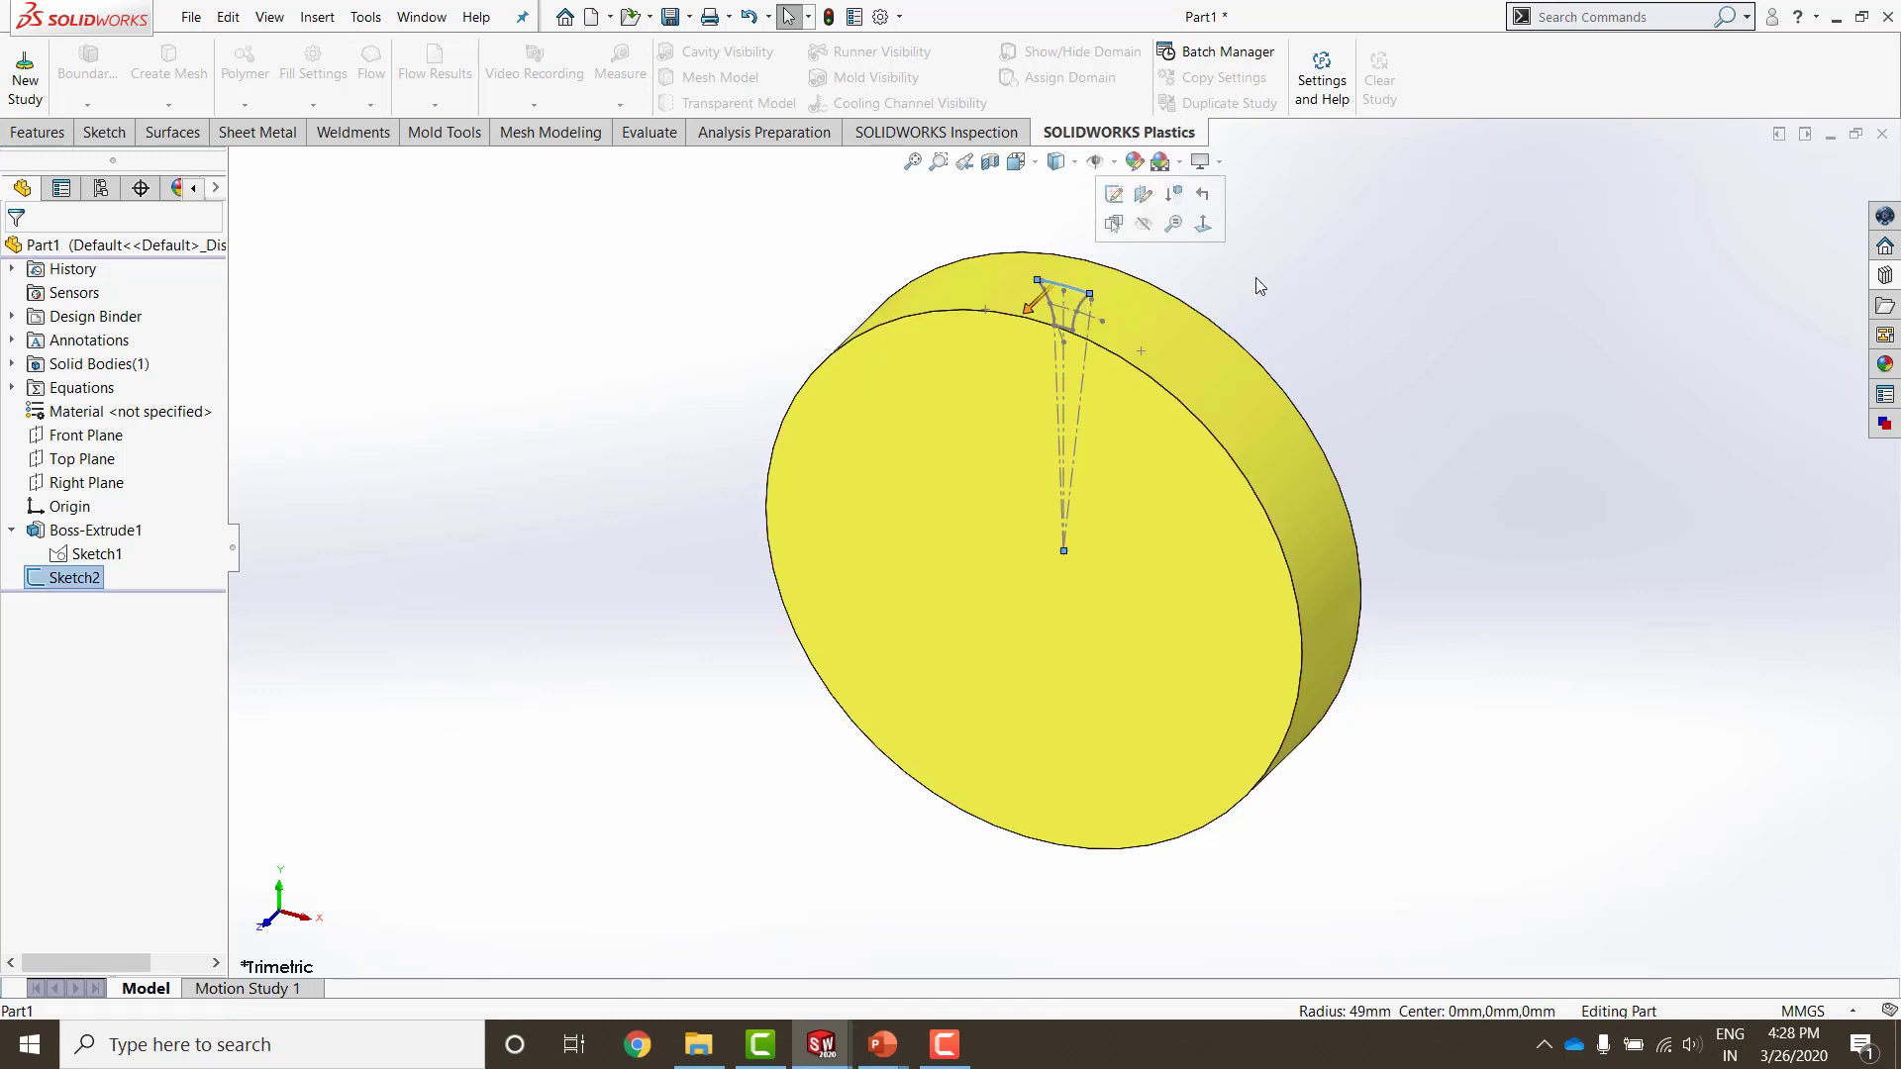
Step: Extrude-cut Sketch2 Through All – Both Directions to create the rim slot
key("s")
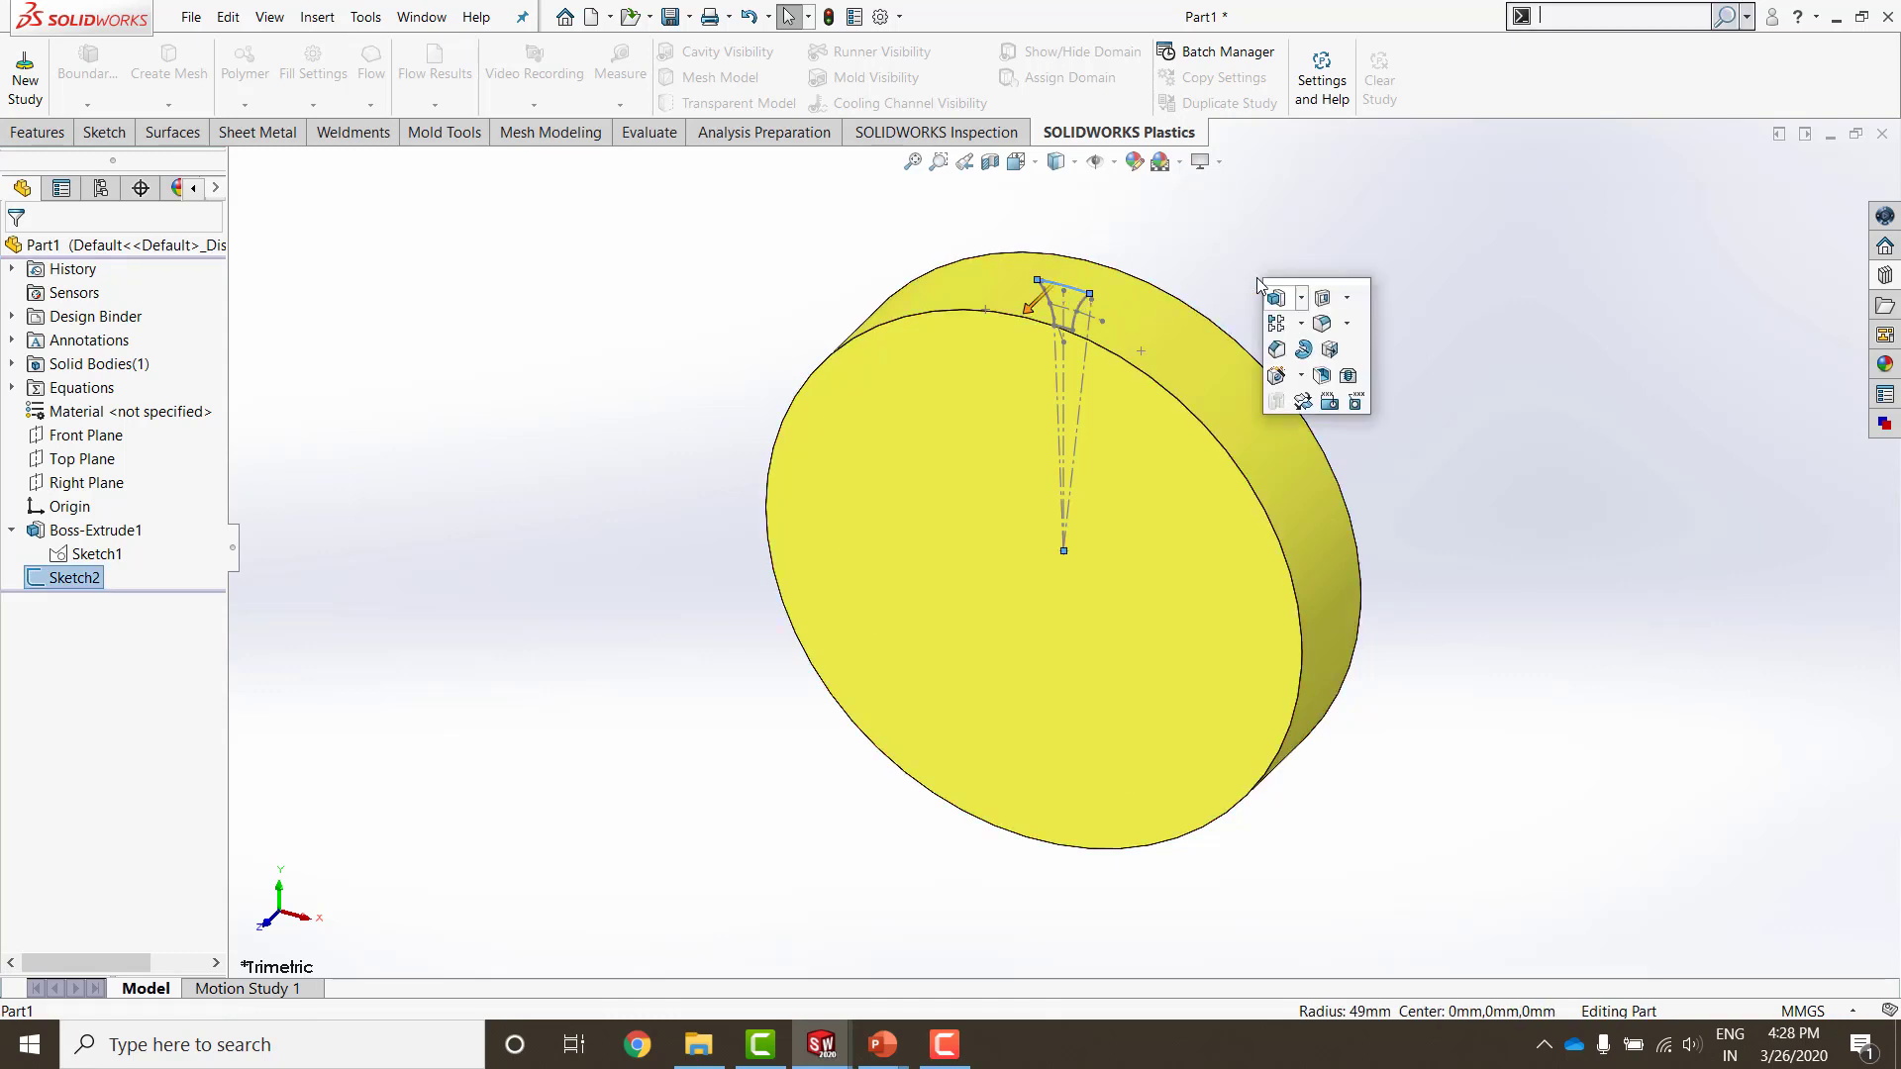
left_click(1322, 295)
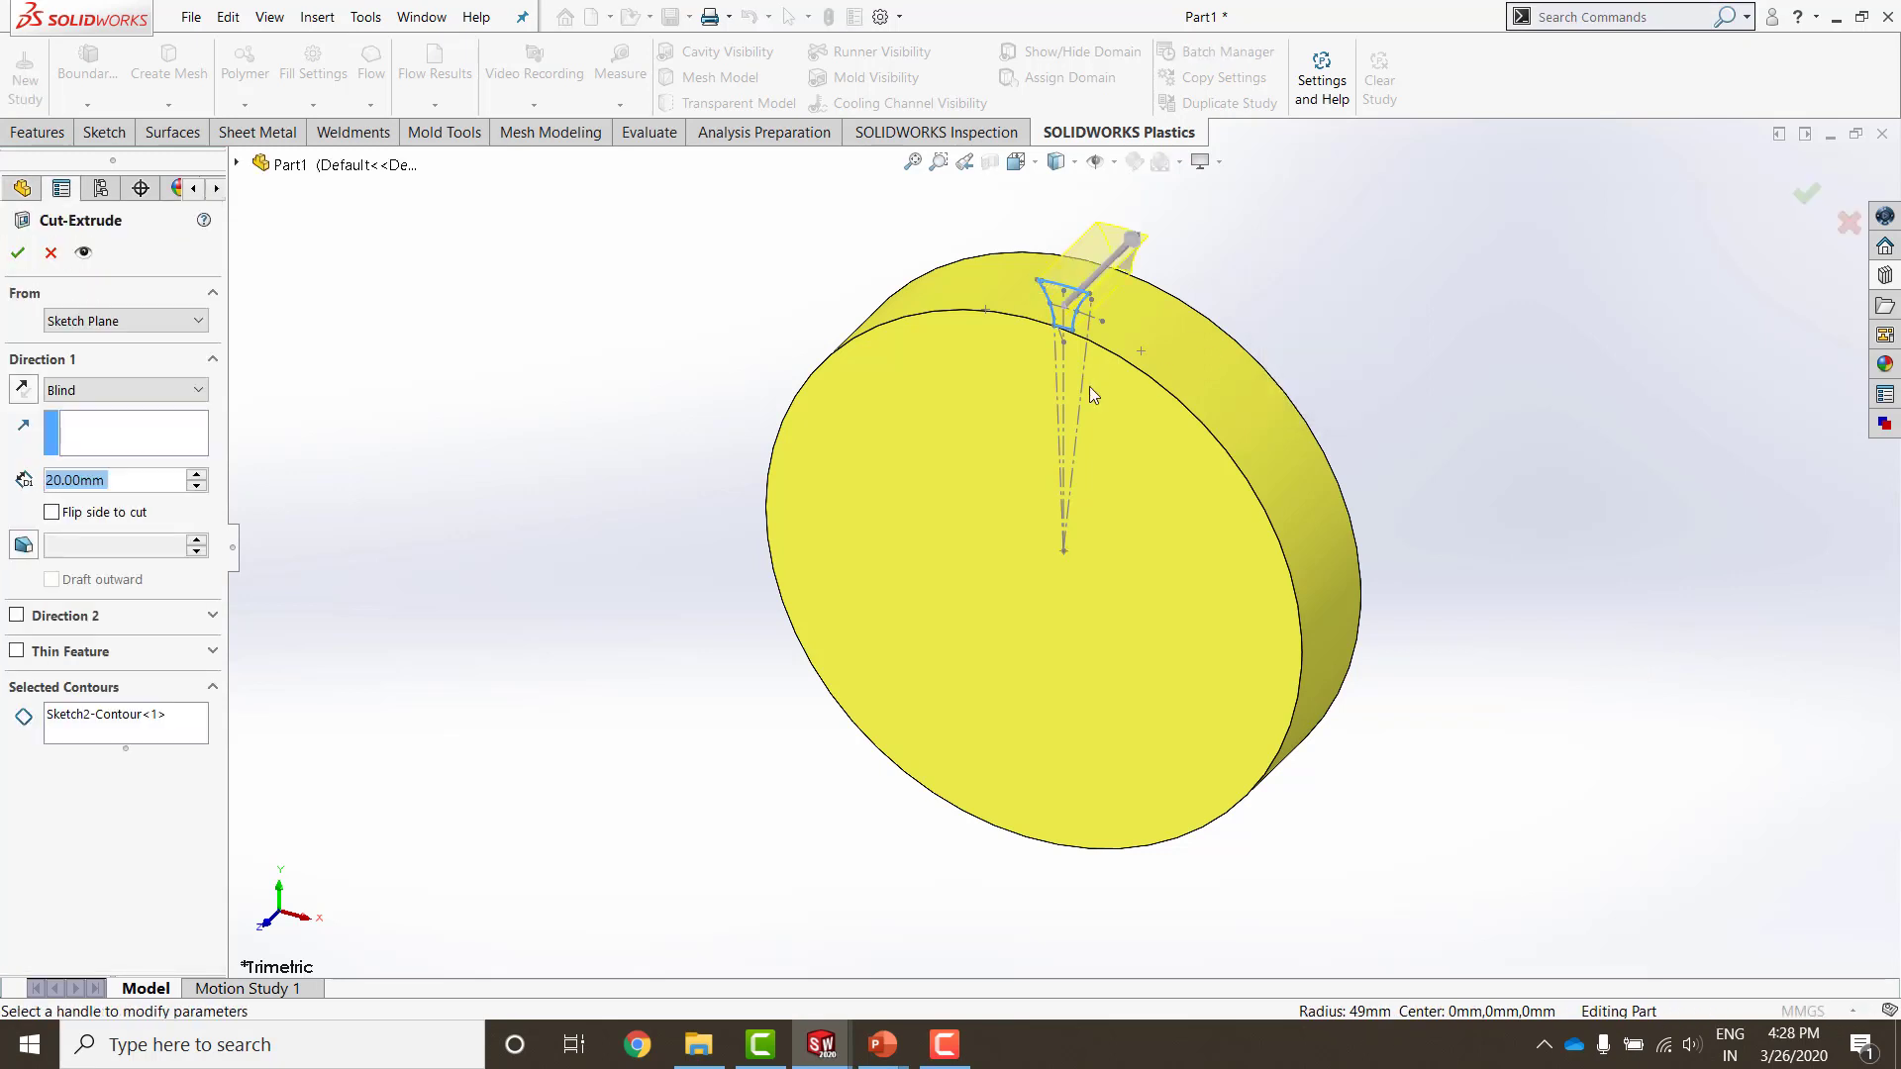
left_click_drag(234, 547, 288, 546)
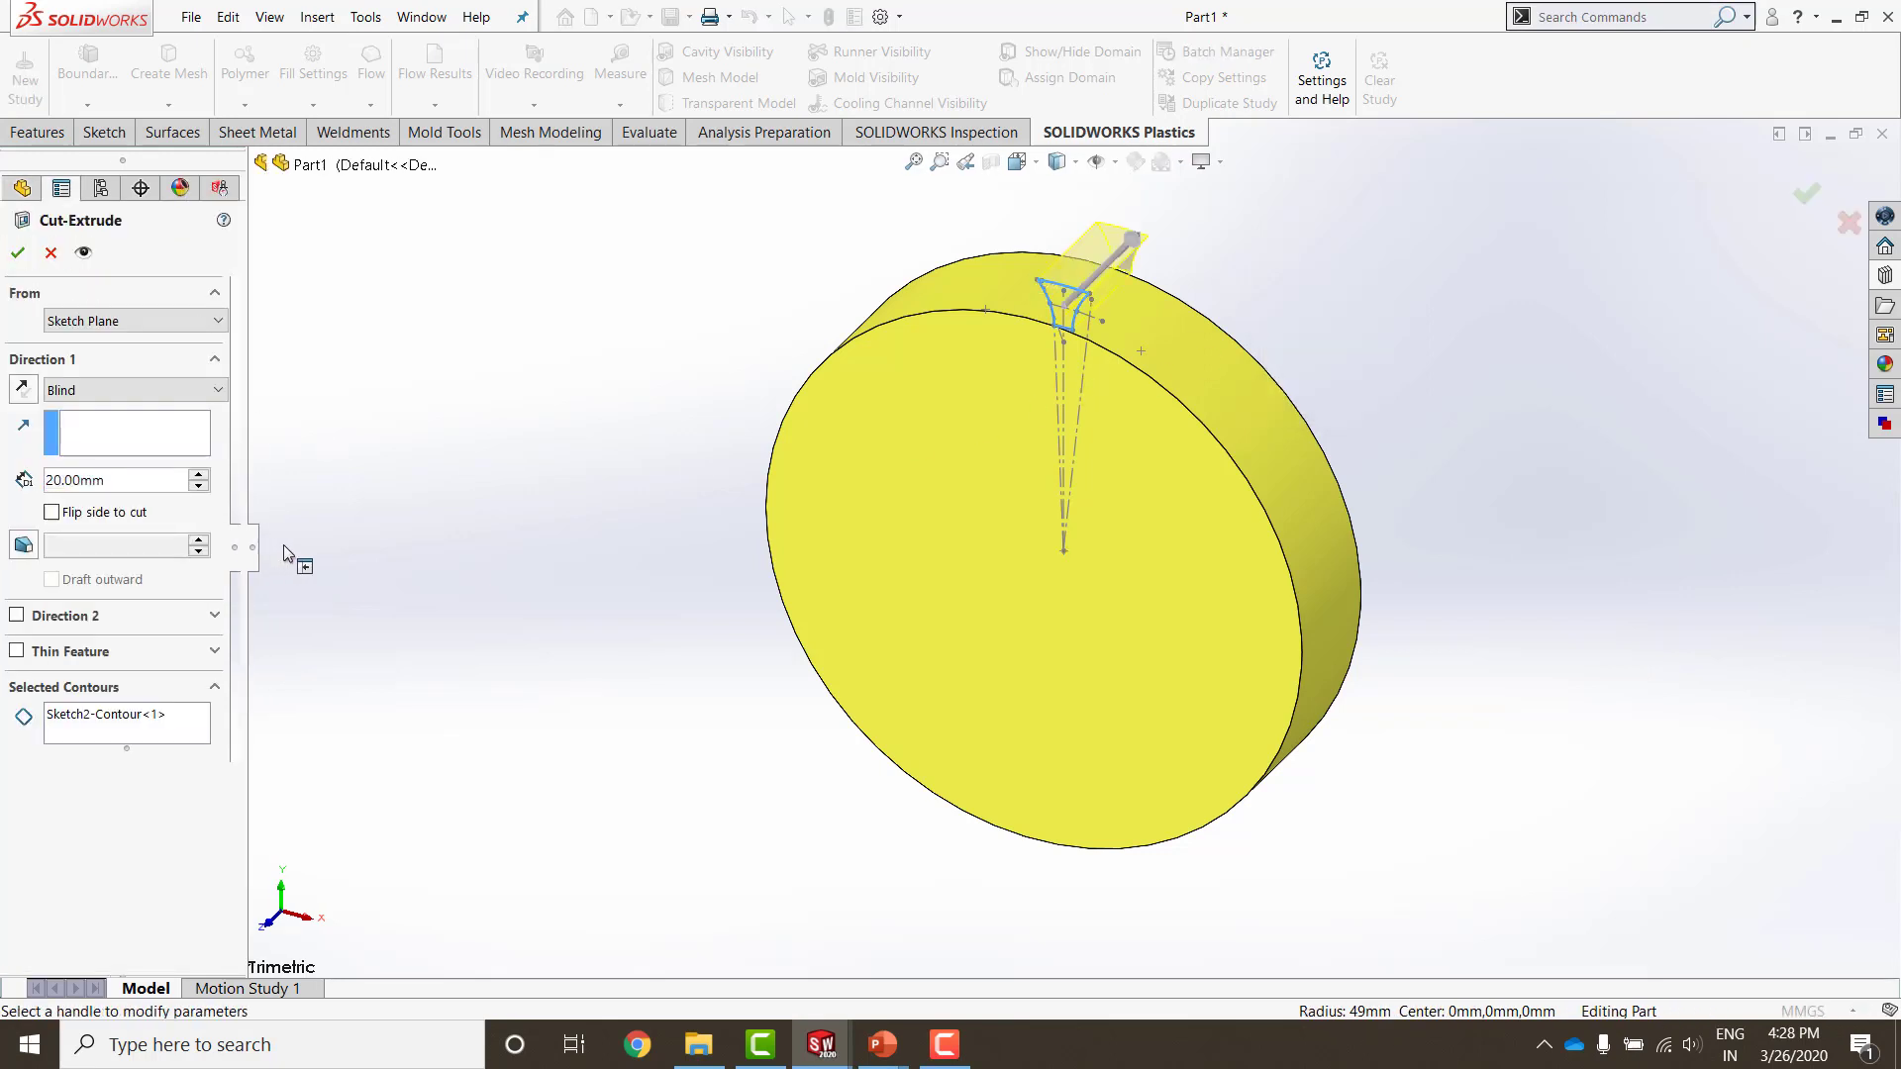
right_click(396, 382)
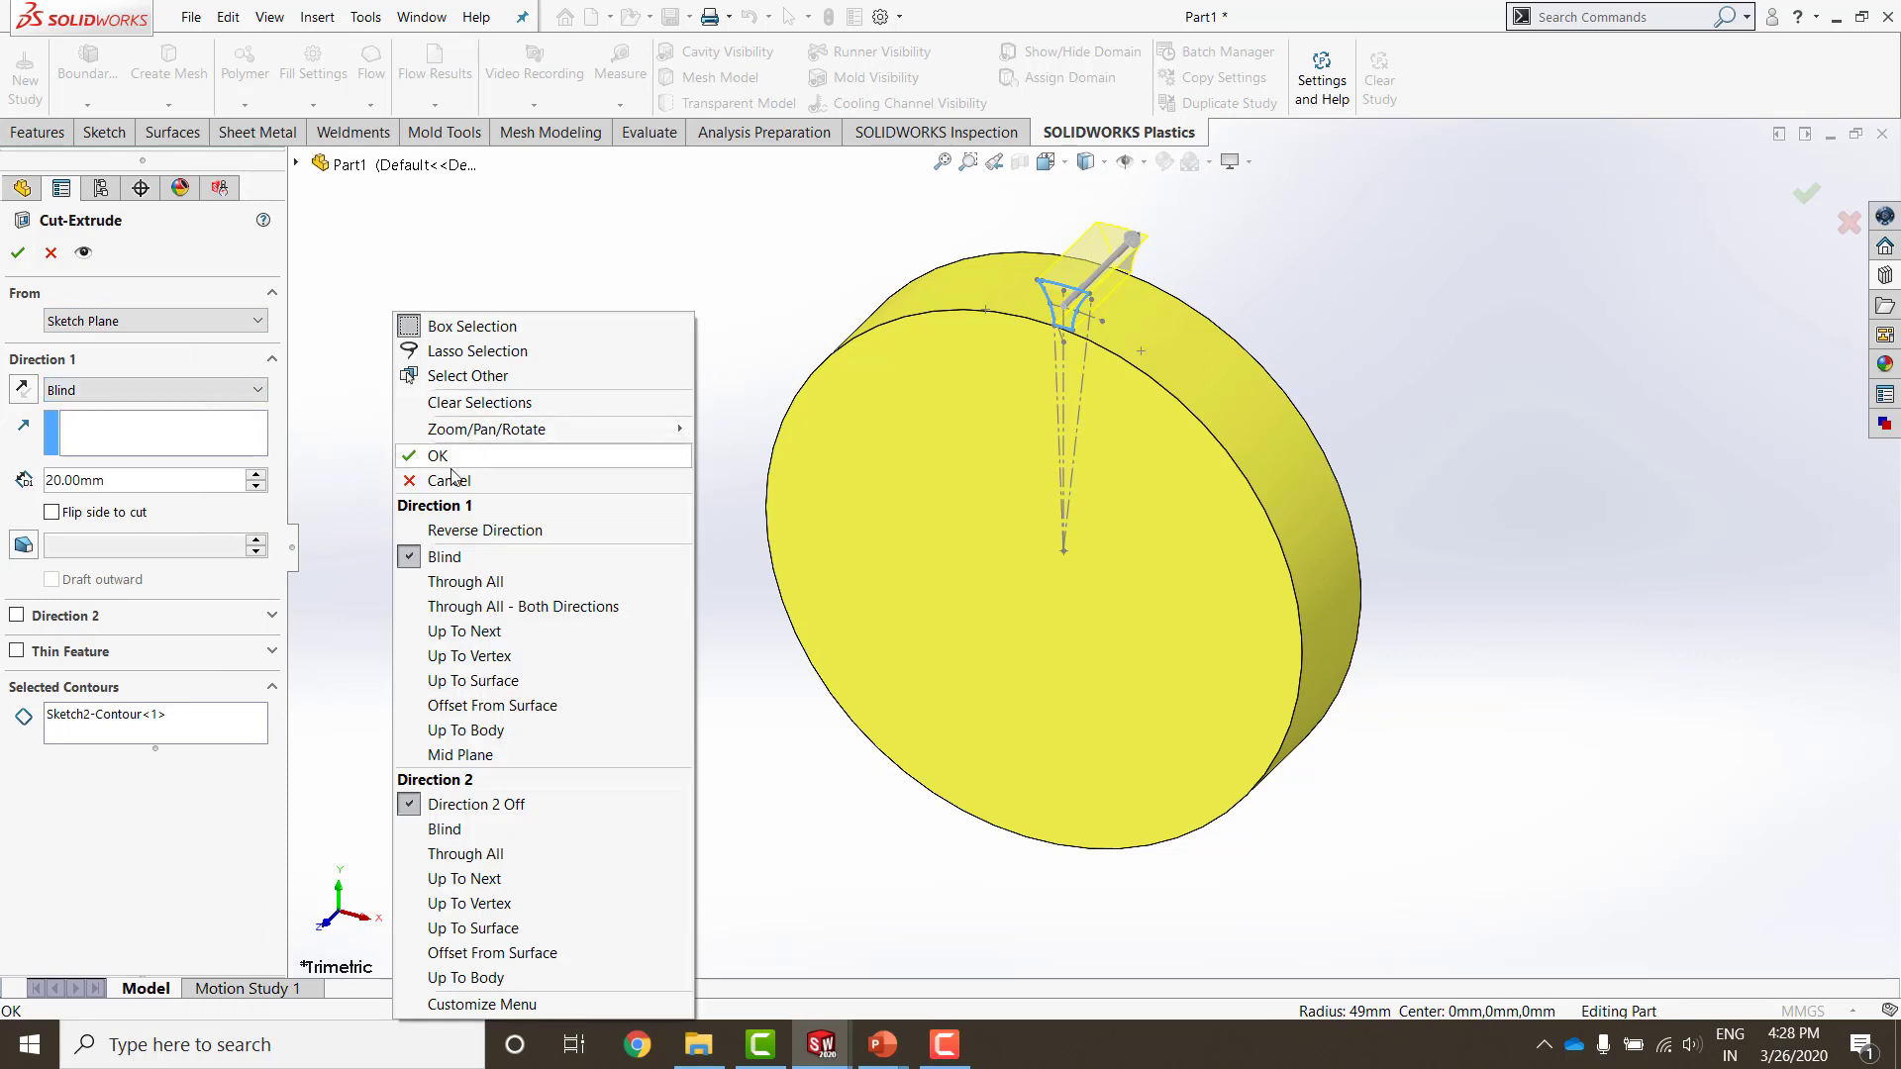
left_click(502, 607)
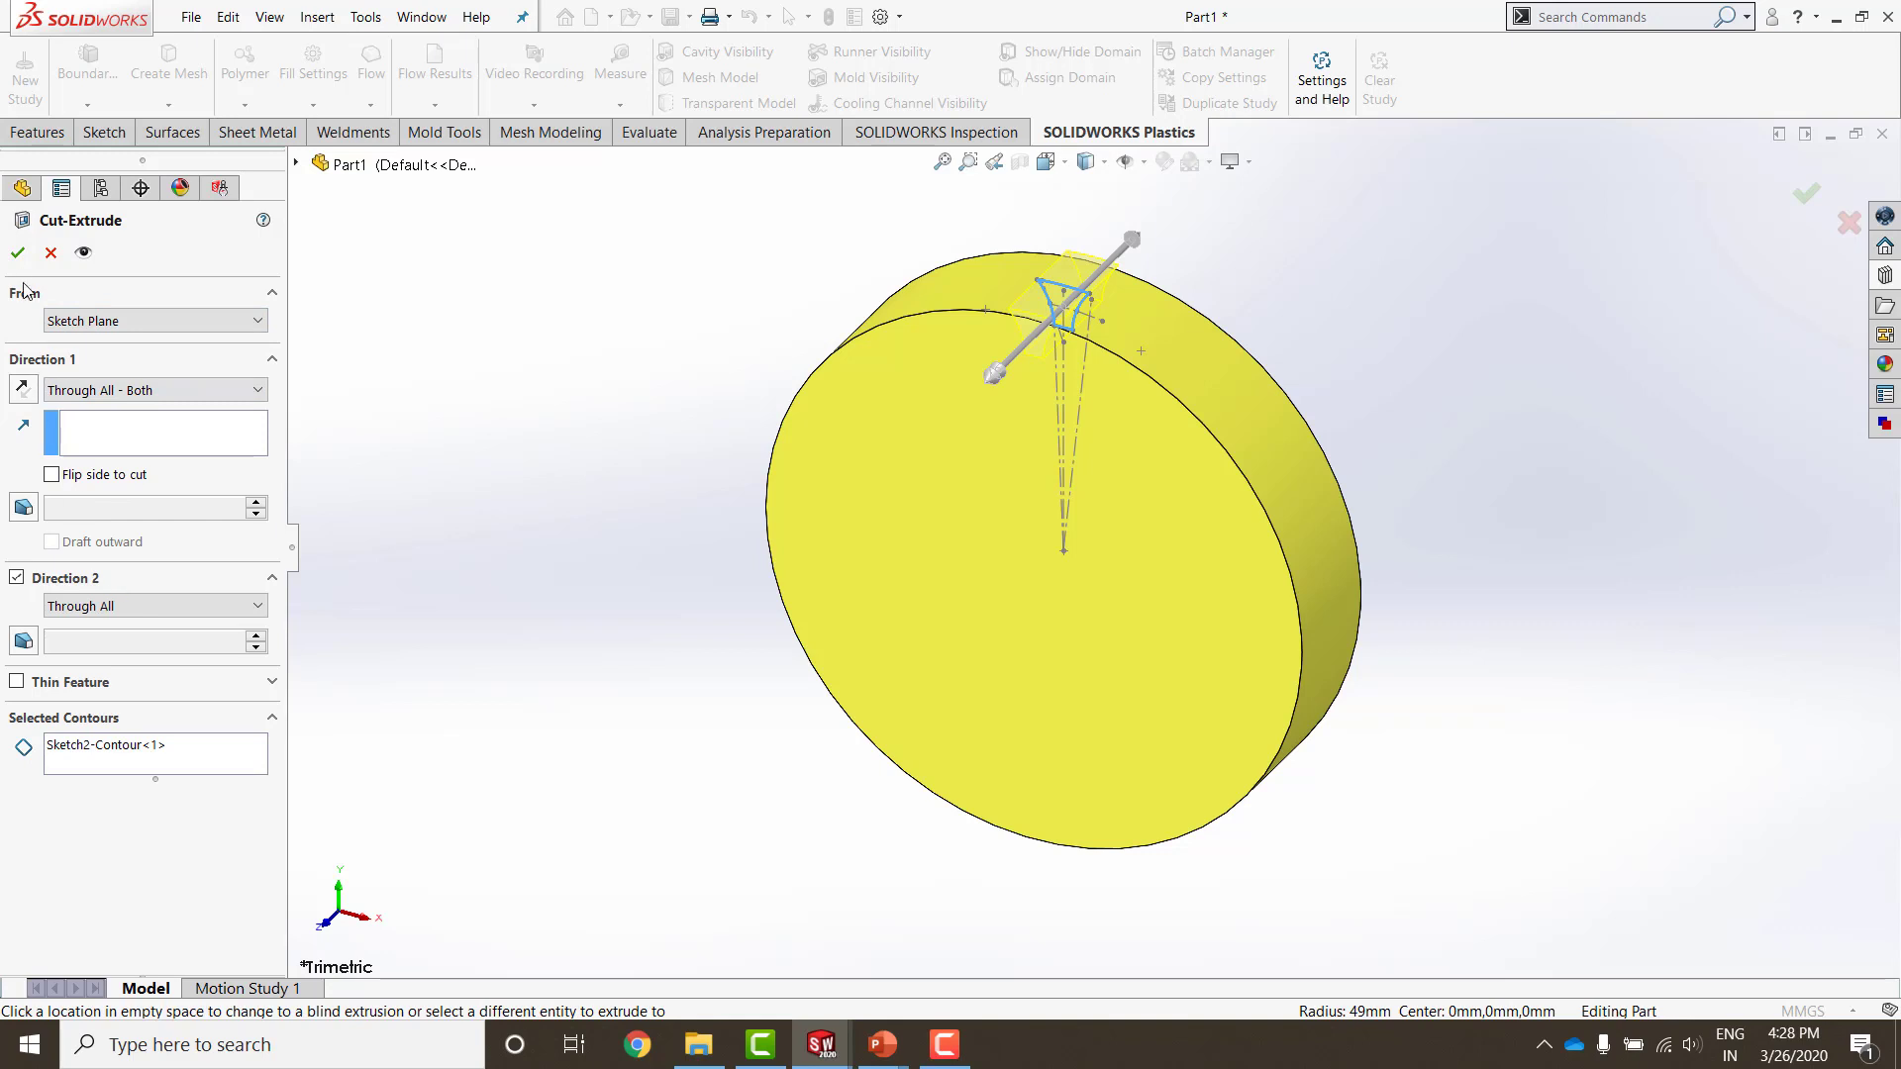
left_click(18, 253)
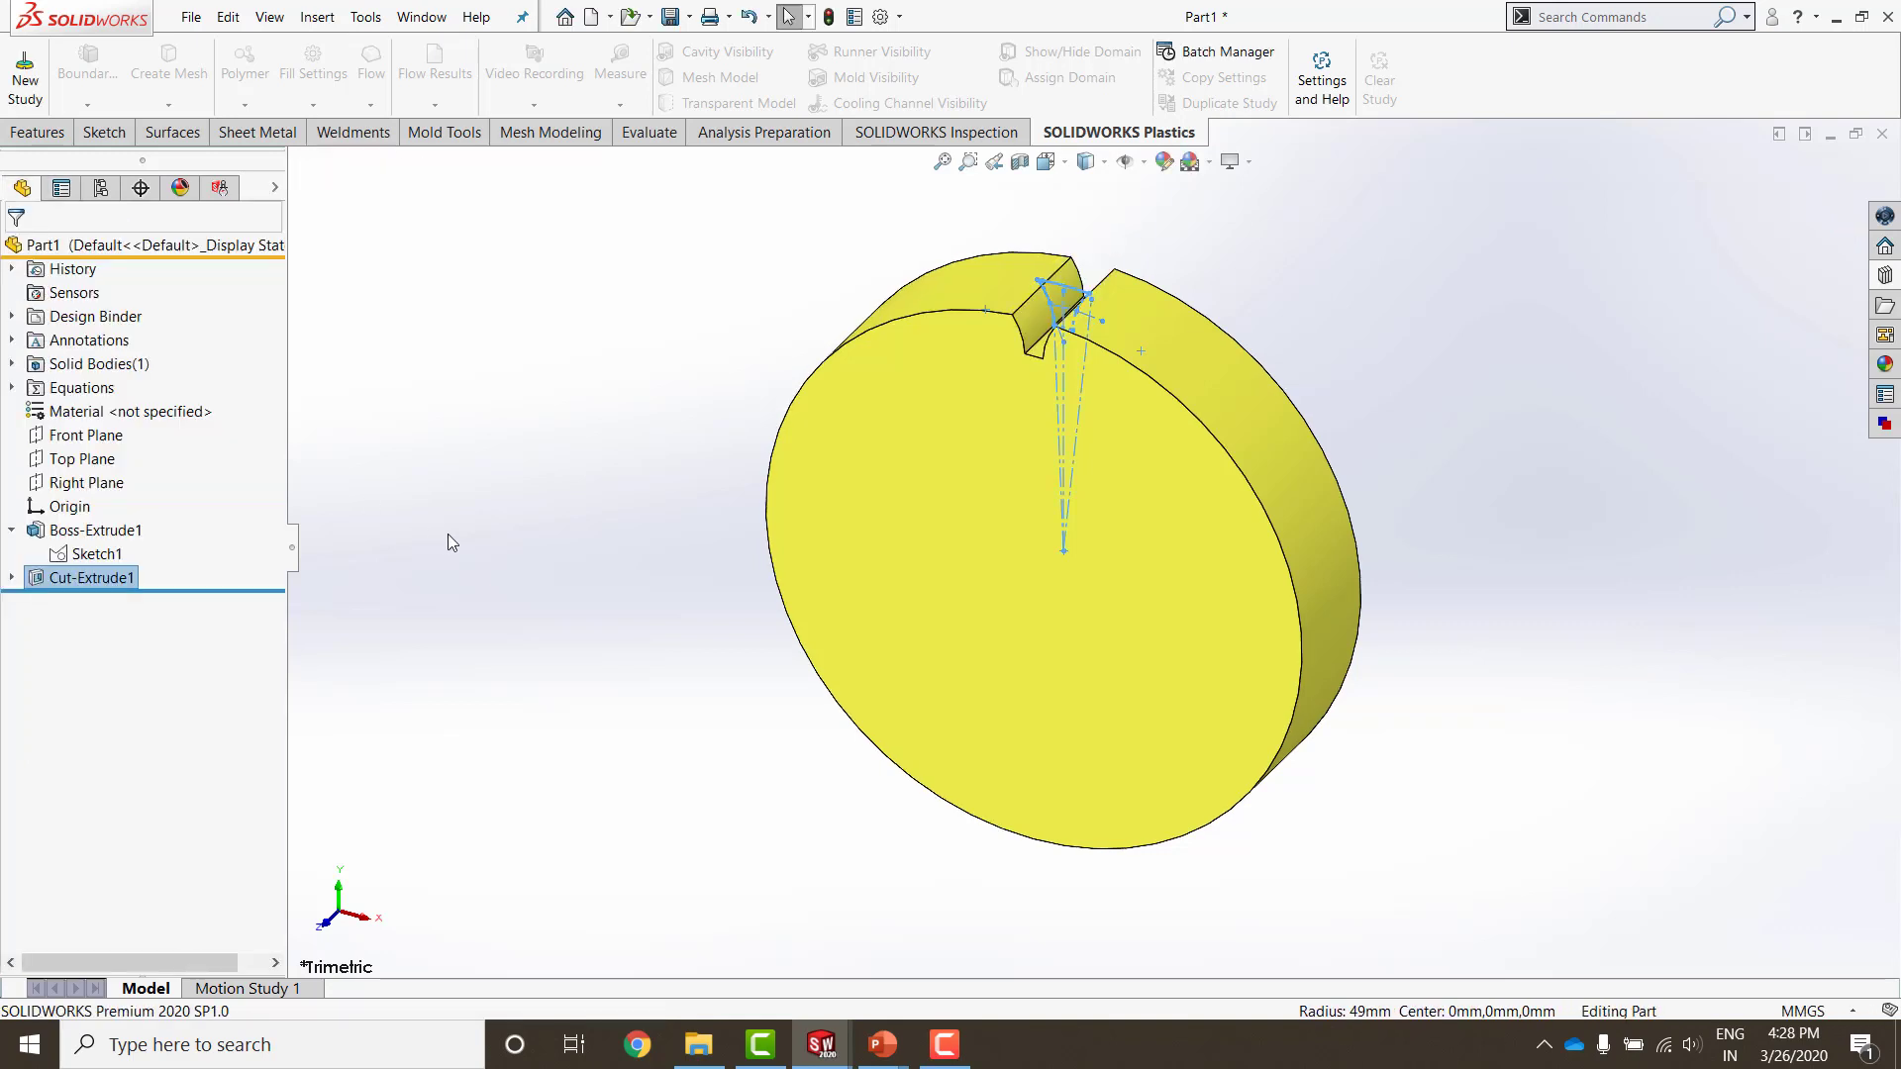
left_click(447, 533)
scroll(1073, 323, "down", 3)
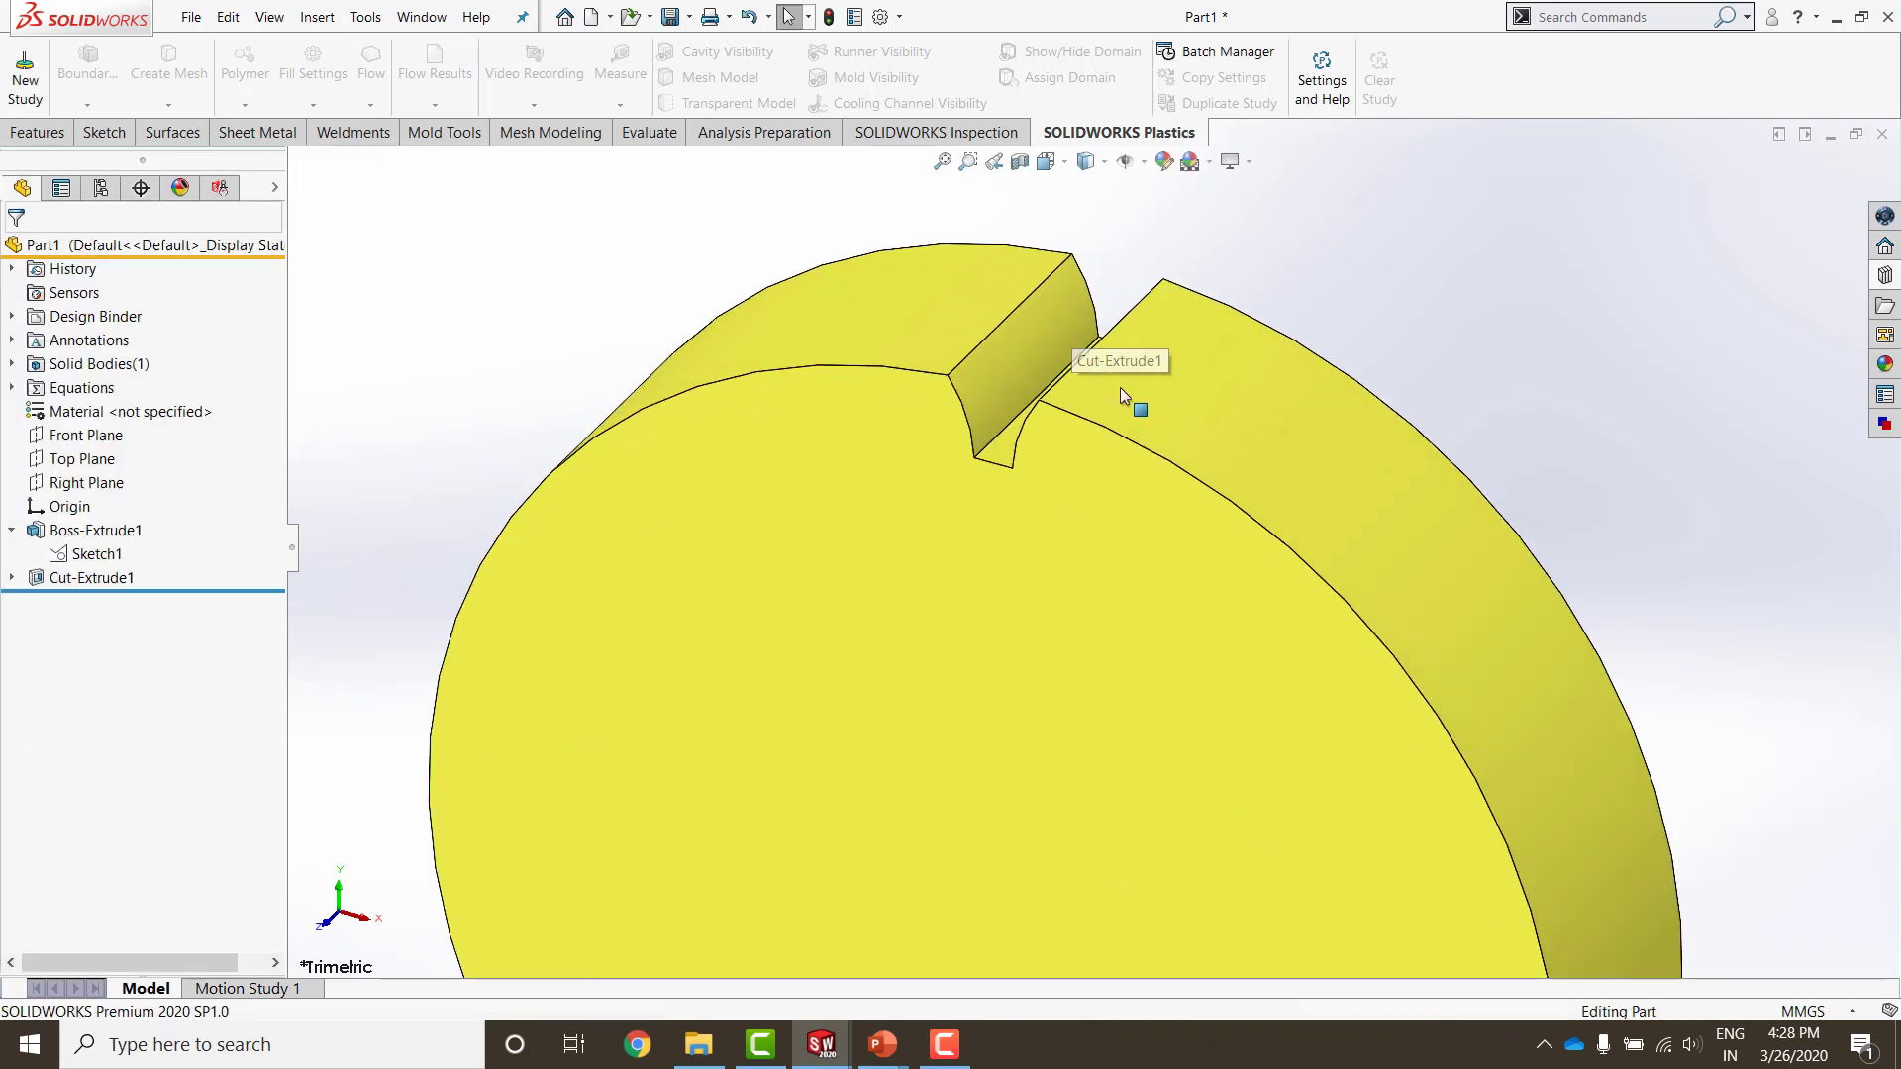
middle_click_drag(1121, 388, 950, 366)
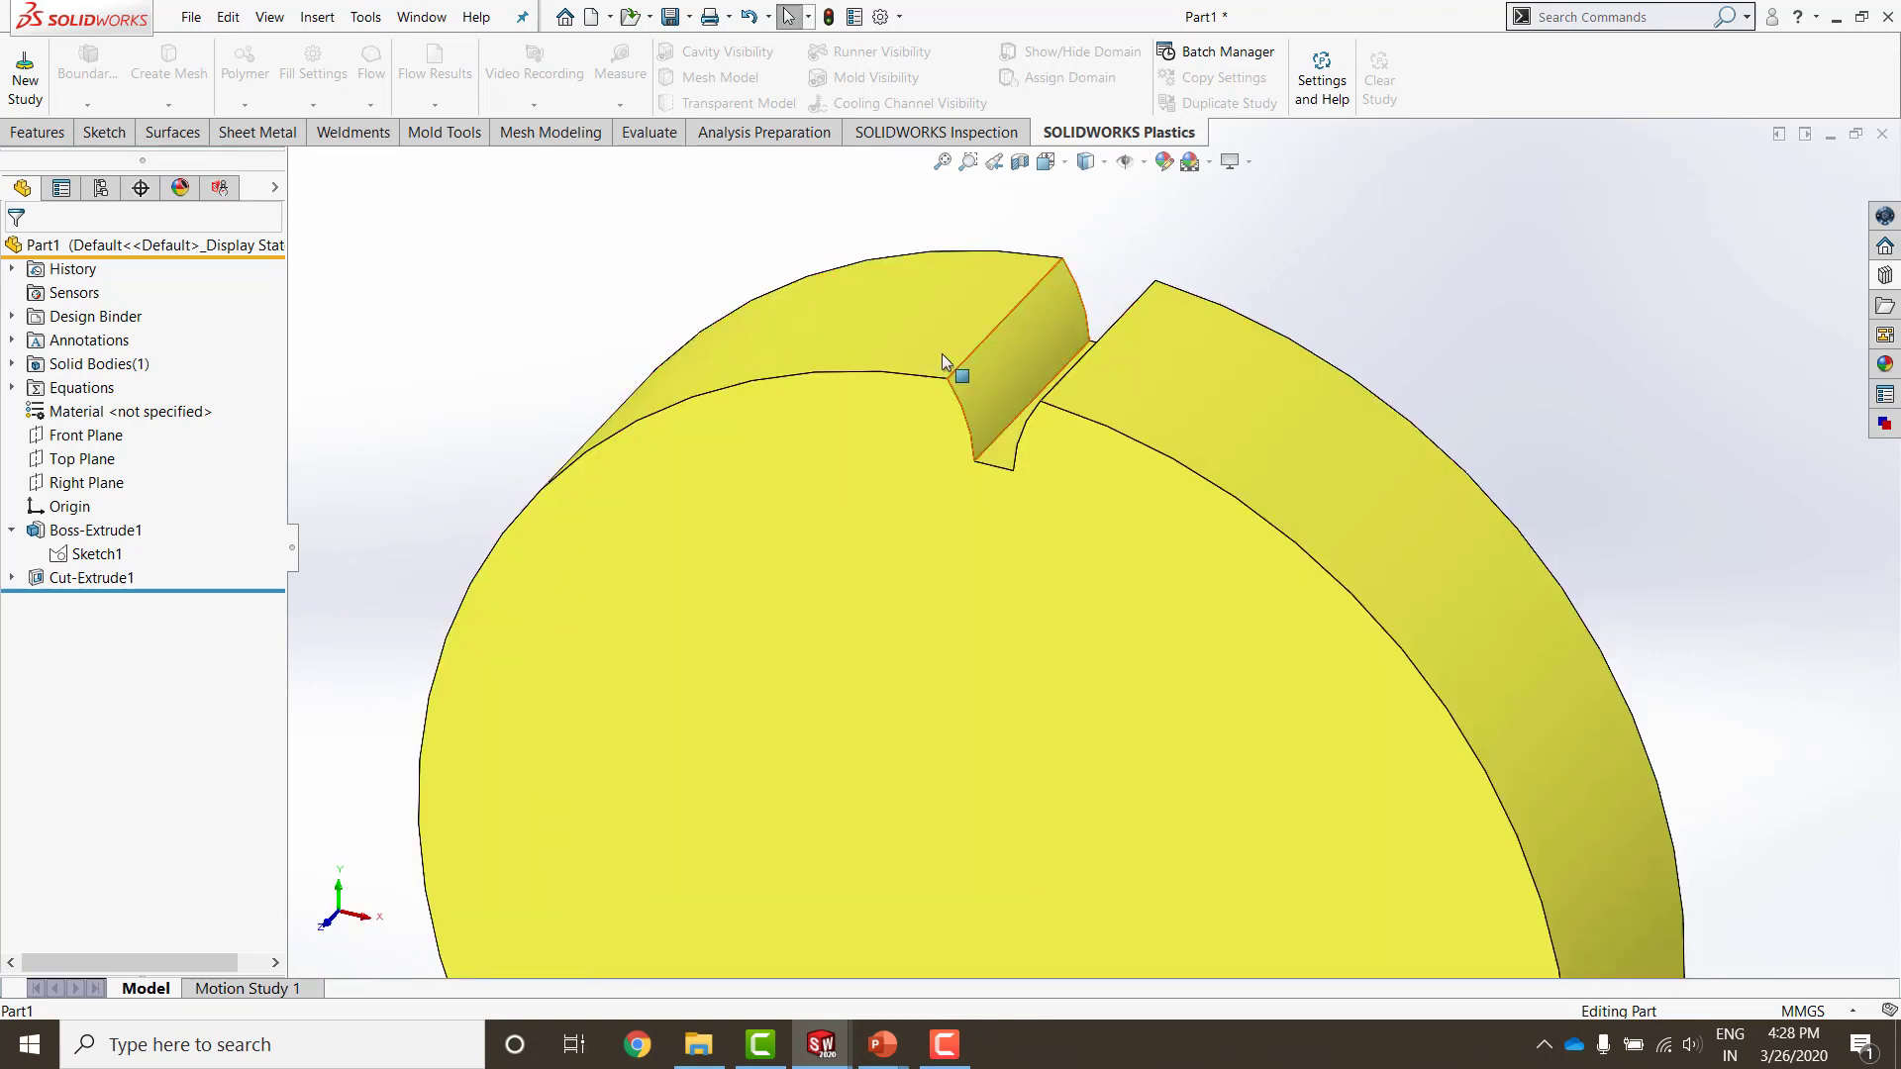
Step: Start a fillet on the slot's two root edges with an initial 1 mm radius
left_click(37, 135)
left_click(665, 63)
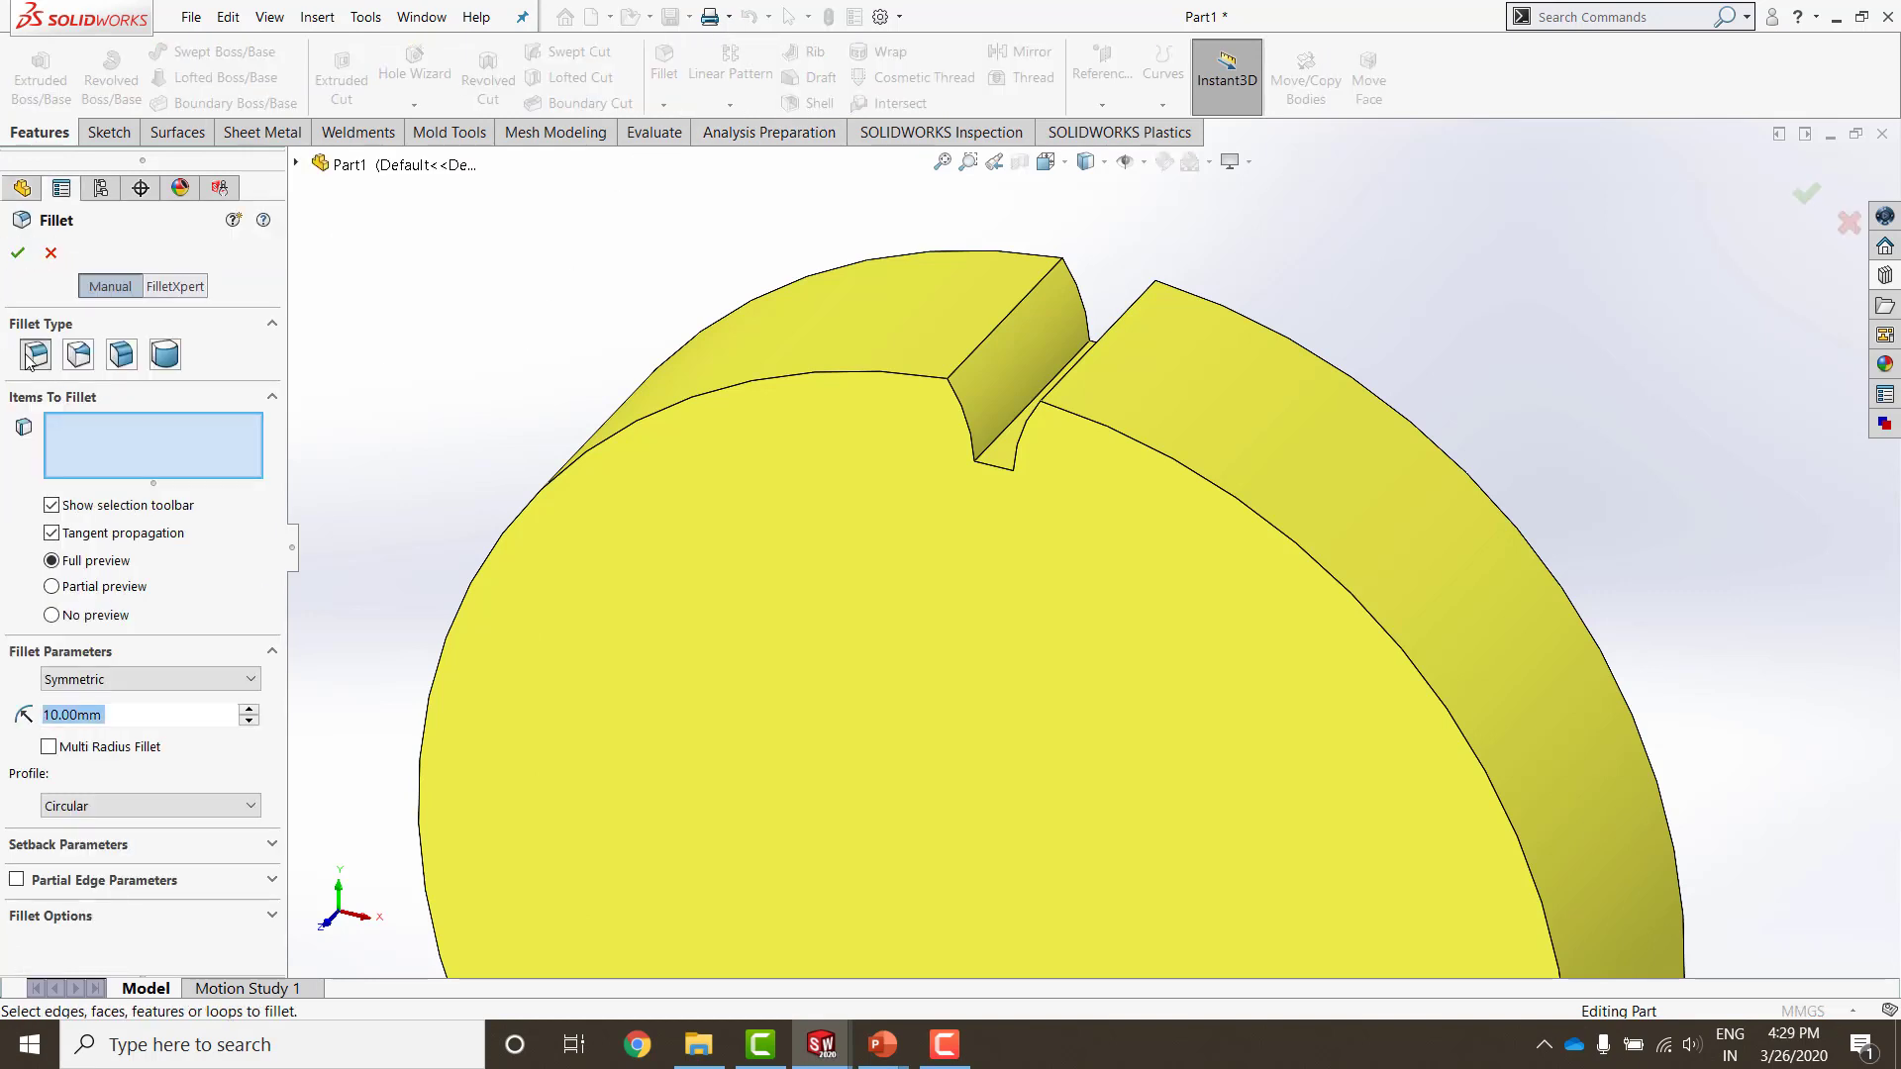
left_click(998, 436)
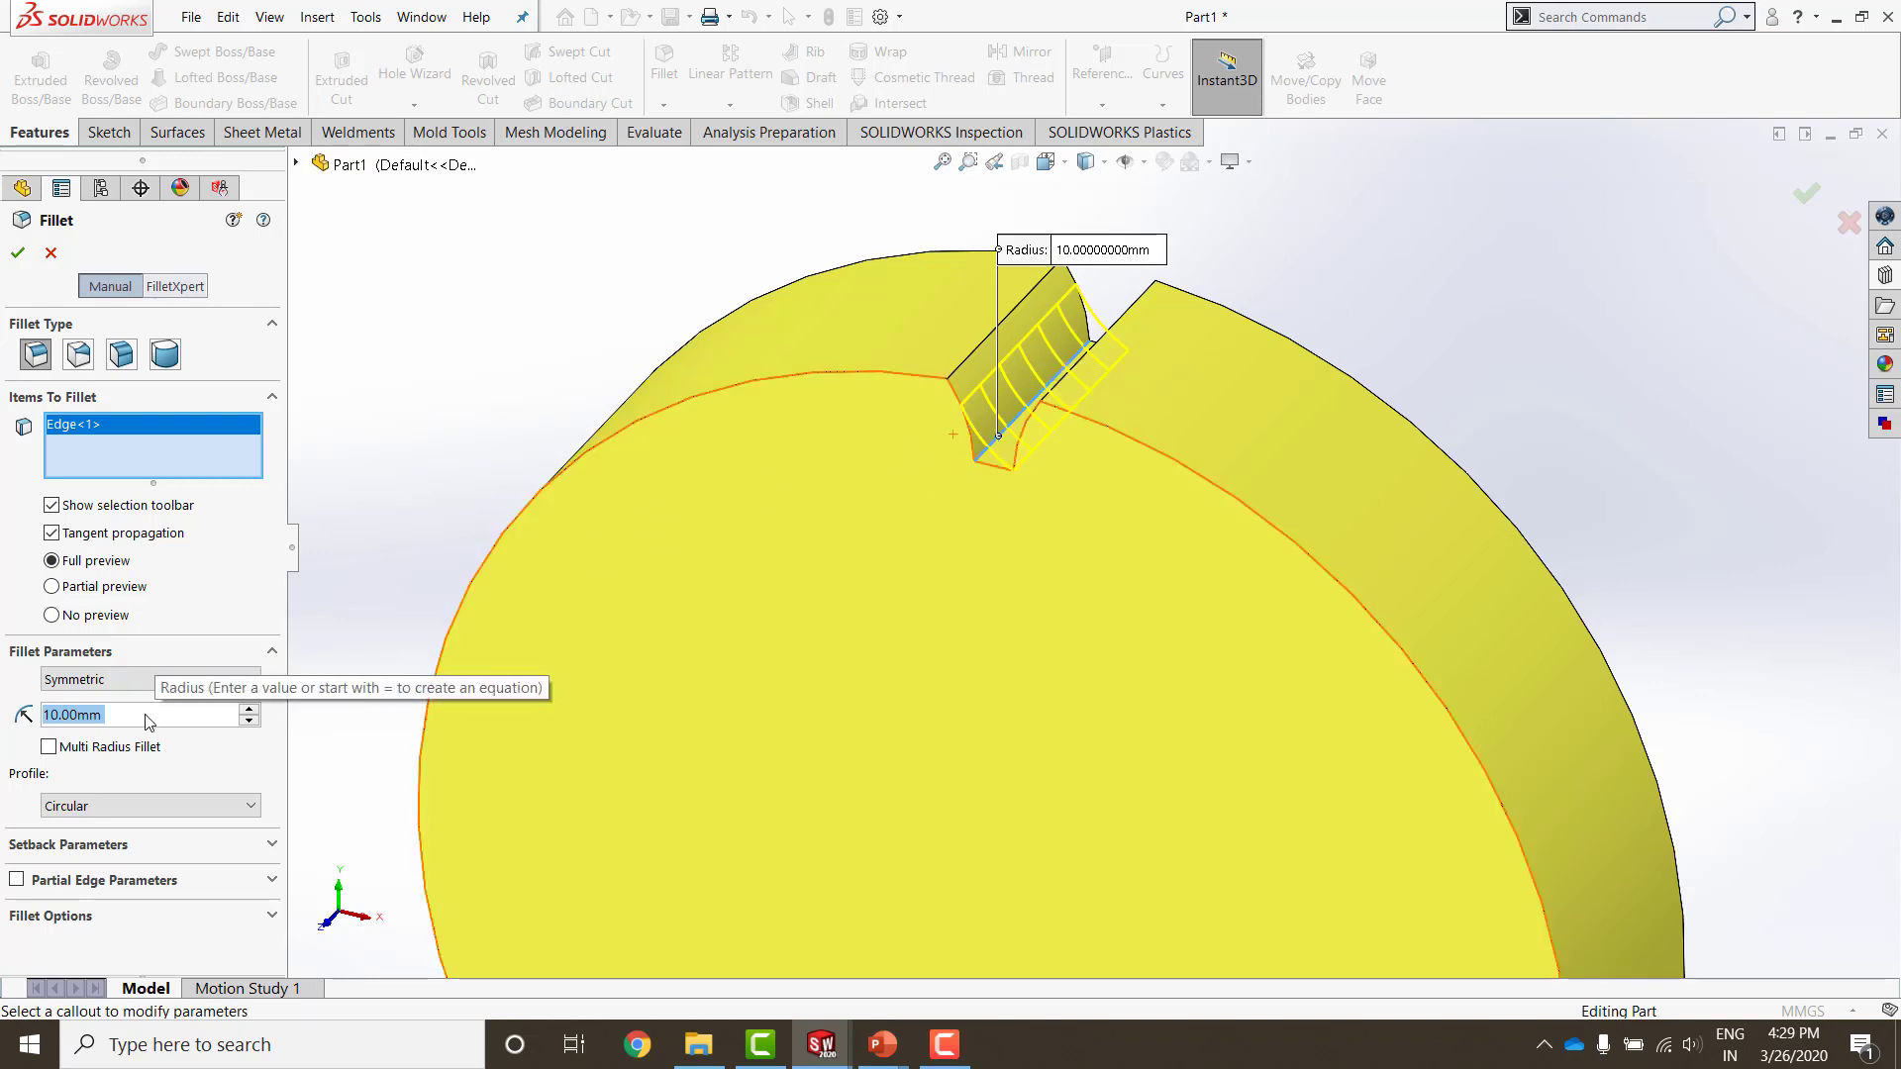
type("1")
key("Return")
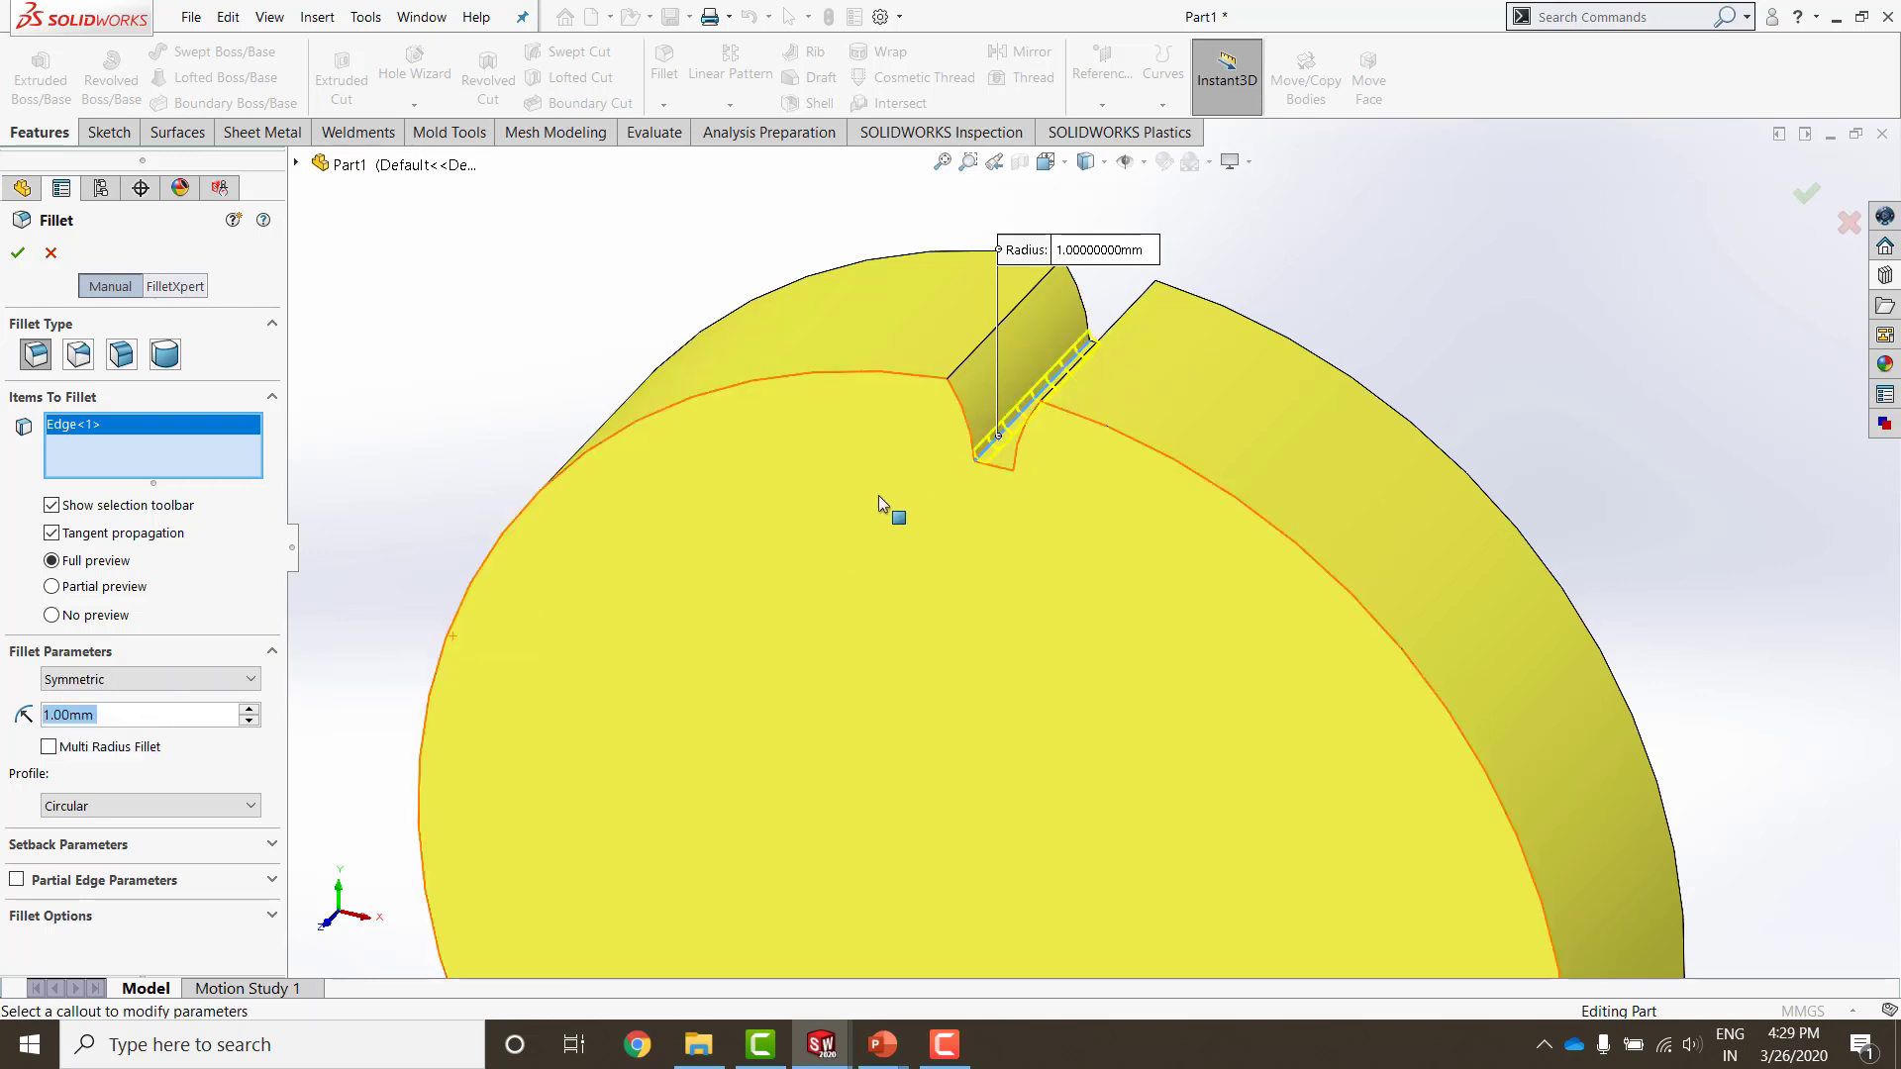
left_click(1030, 455)
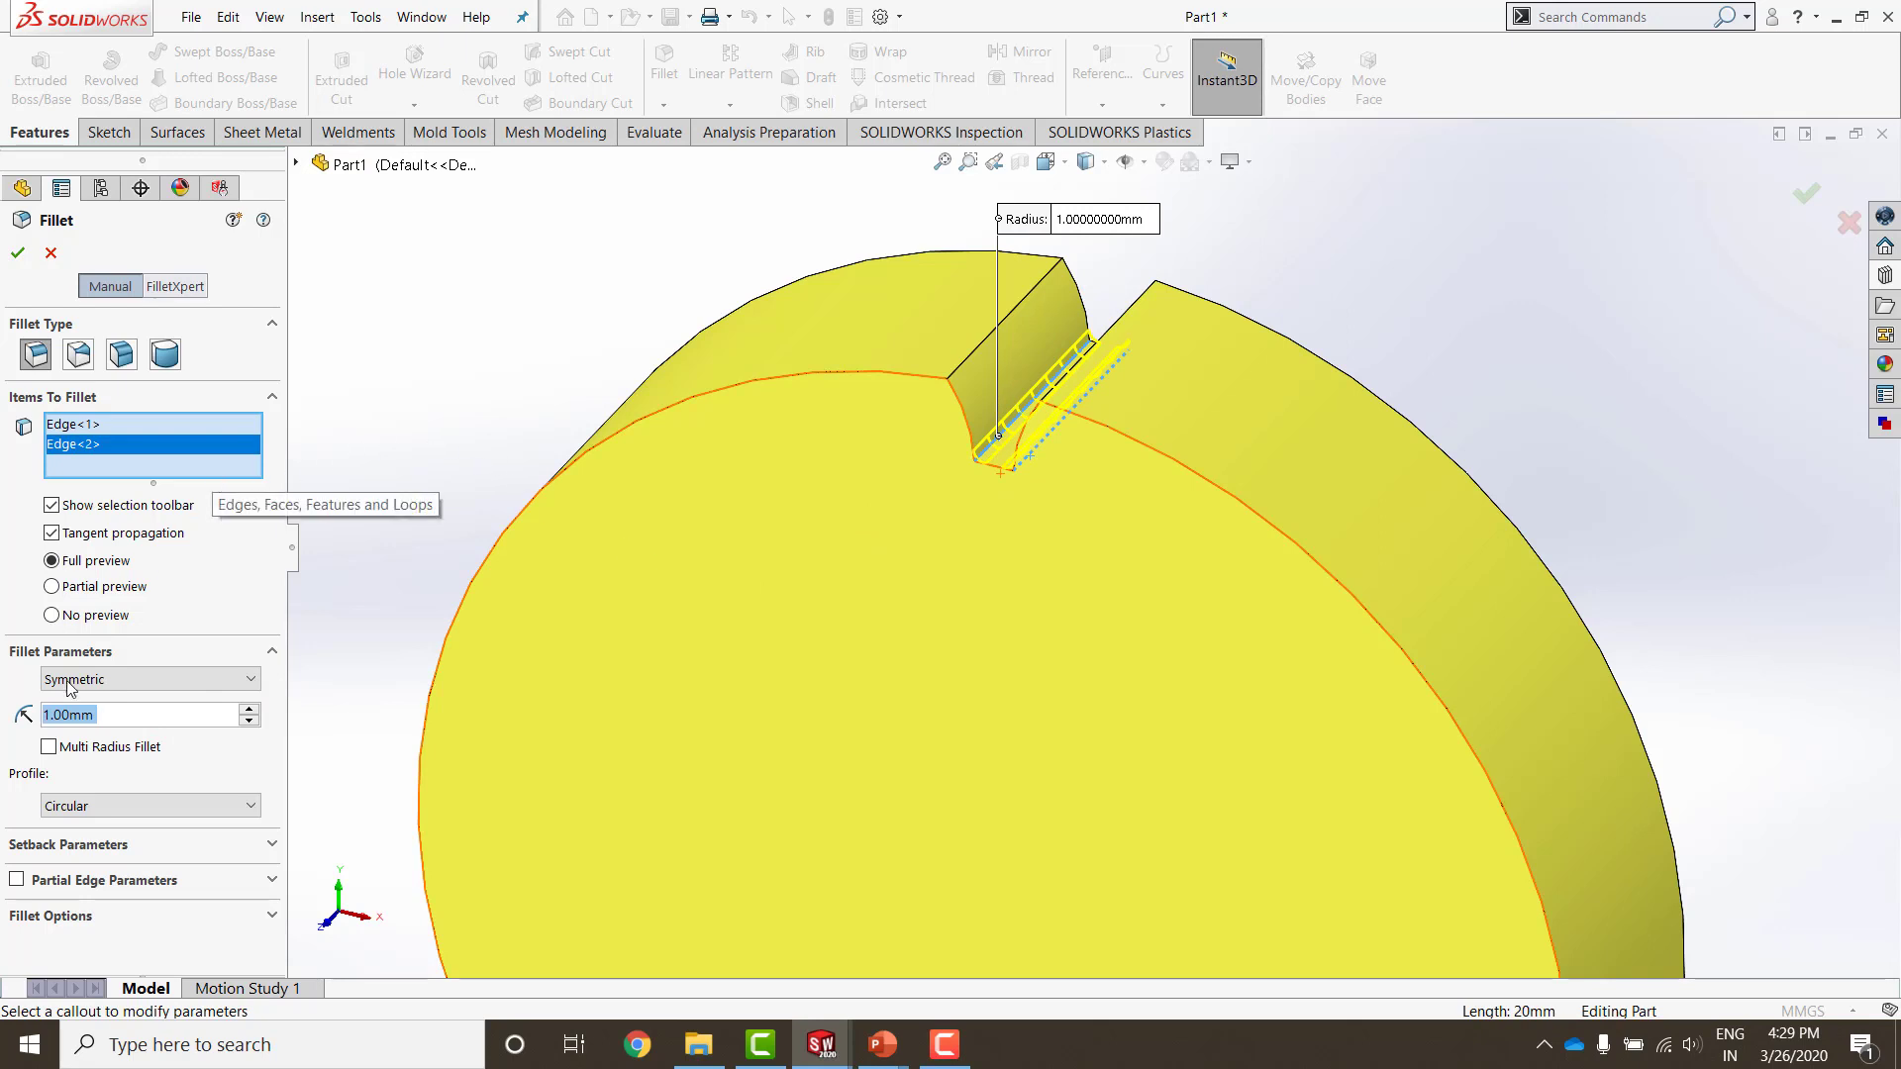
Step: Set the fillet radius to =0.3*"module" (0.9 mm) and finish Fillet1
left_click(44, 715)
left_click_drag(113, 722, 53, 714)
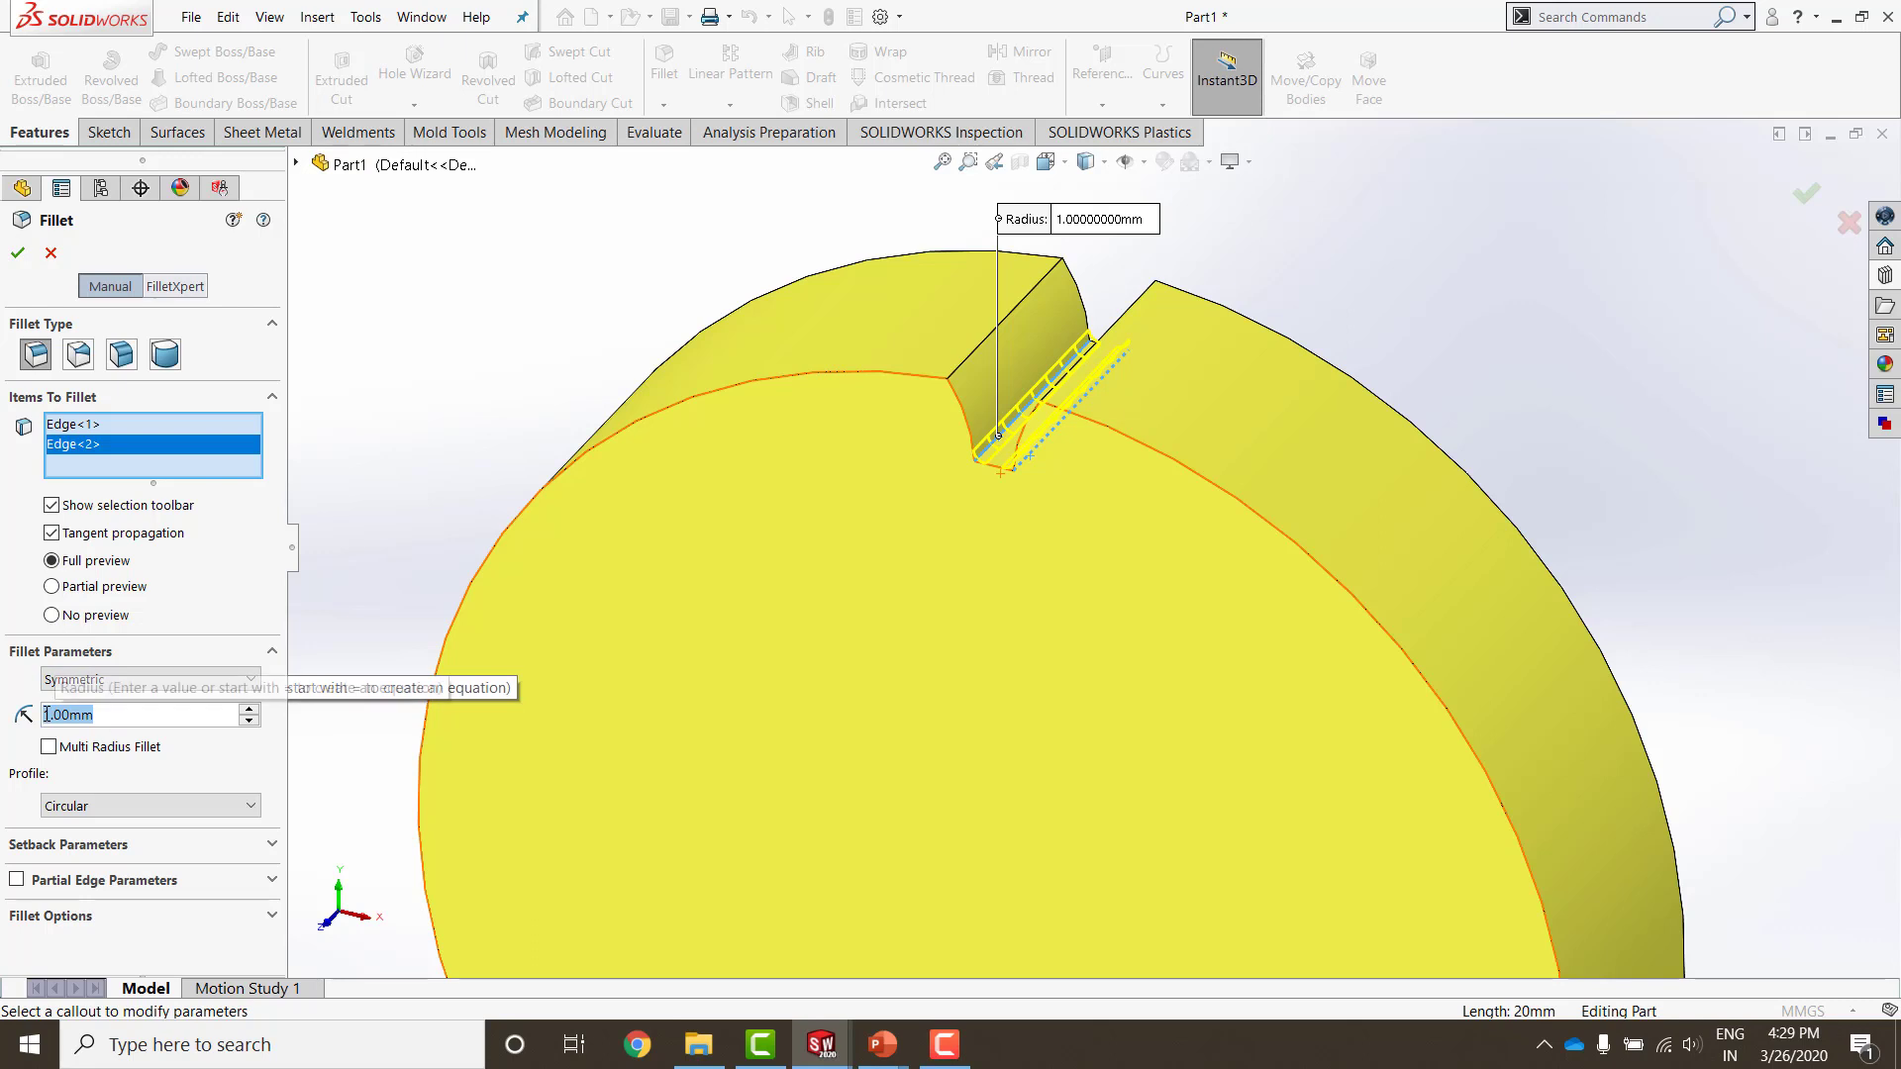
type("=")
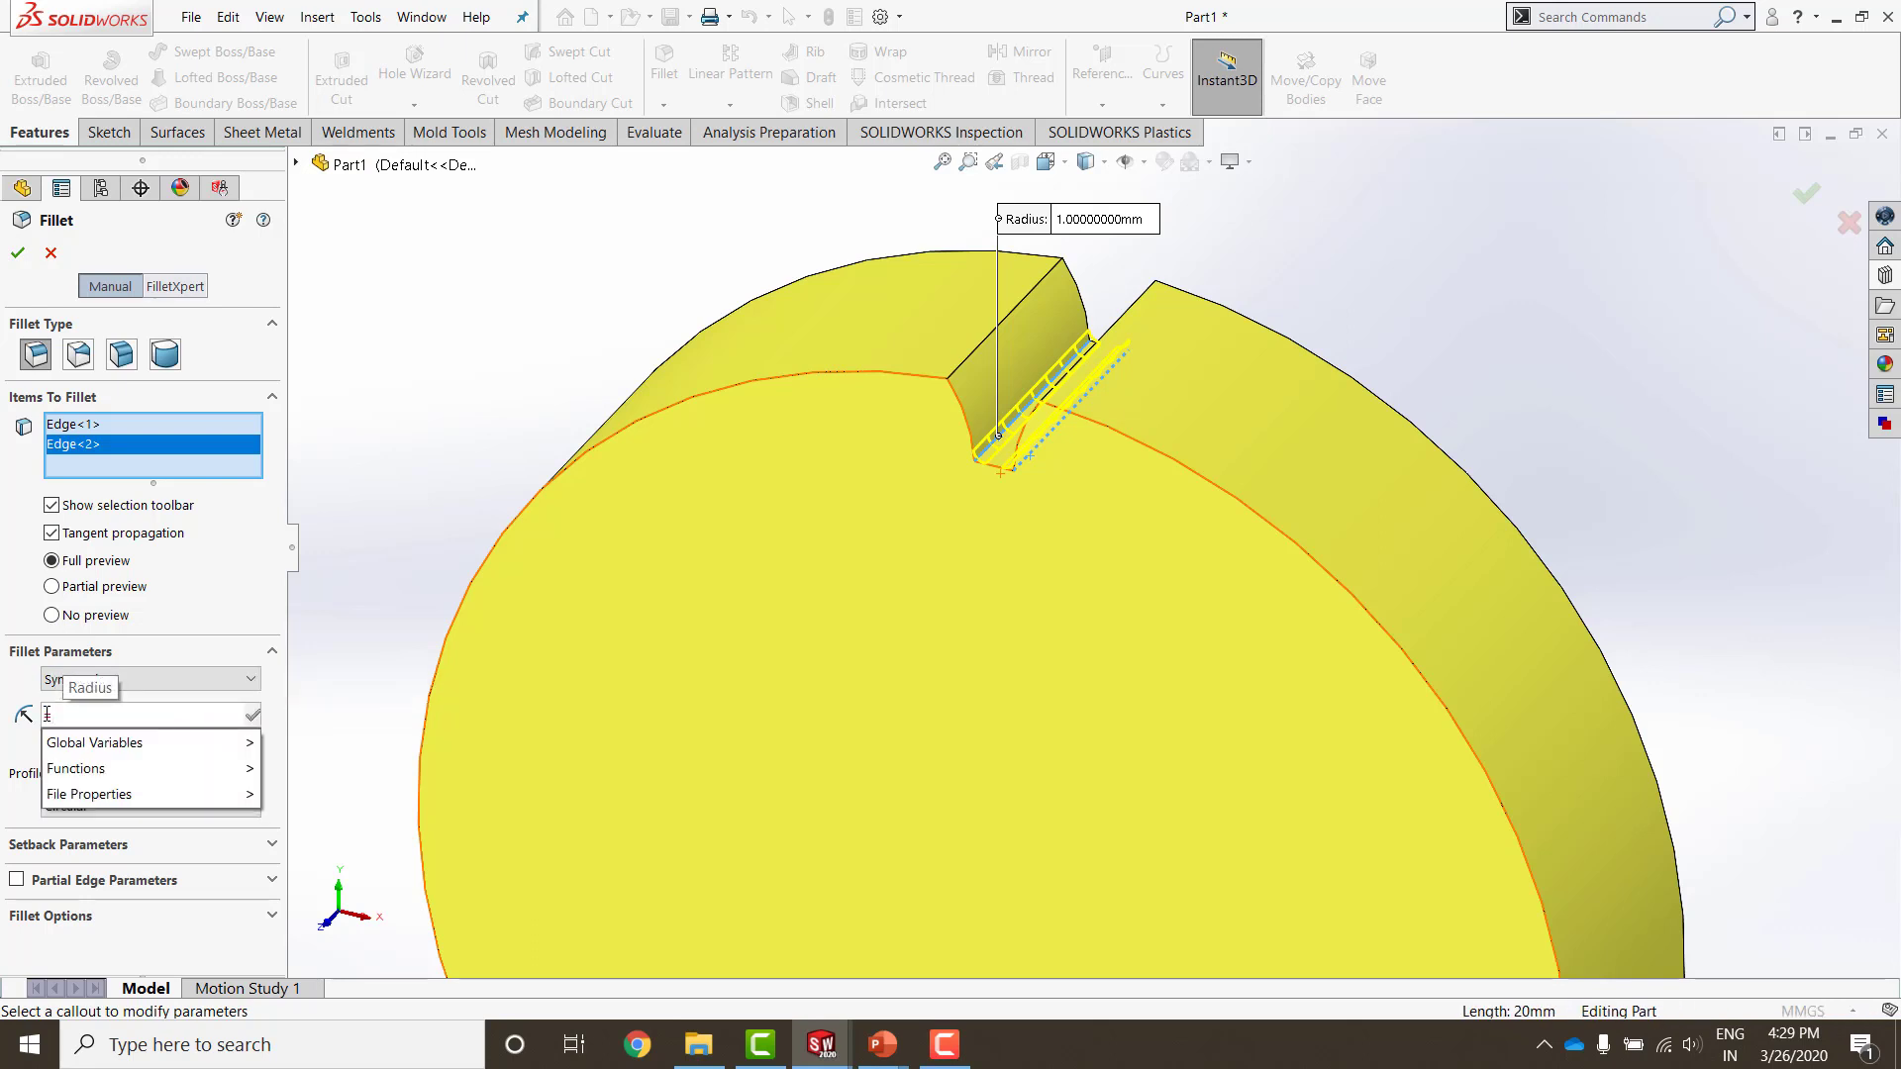
type("0.3 ")
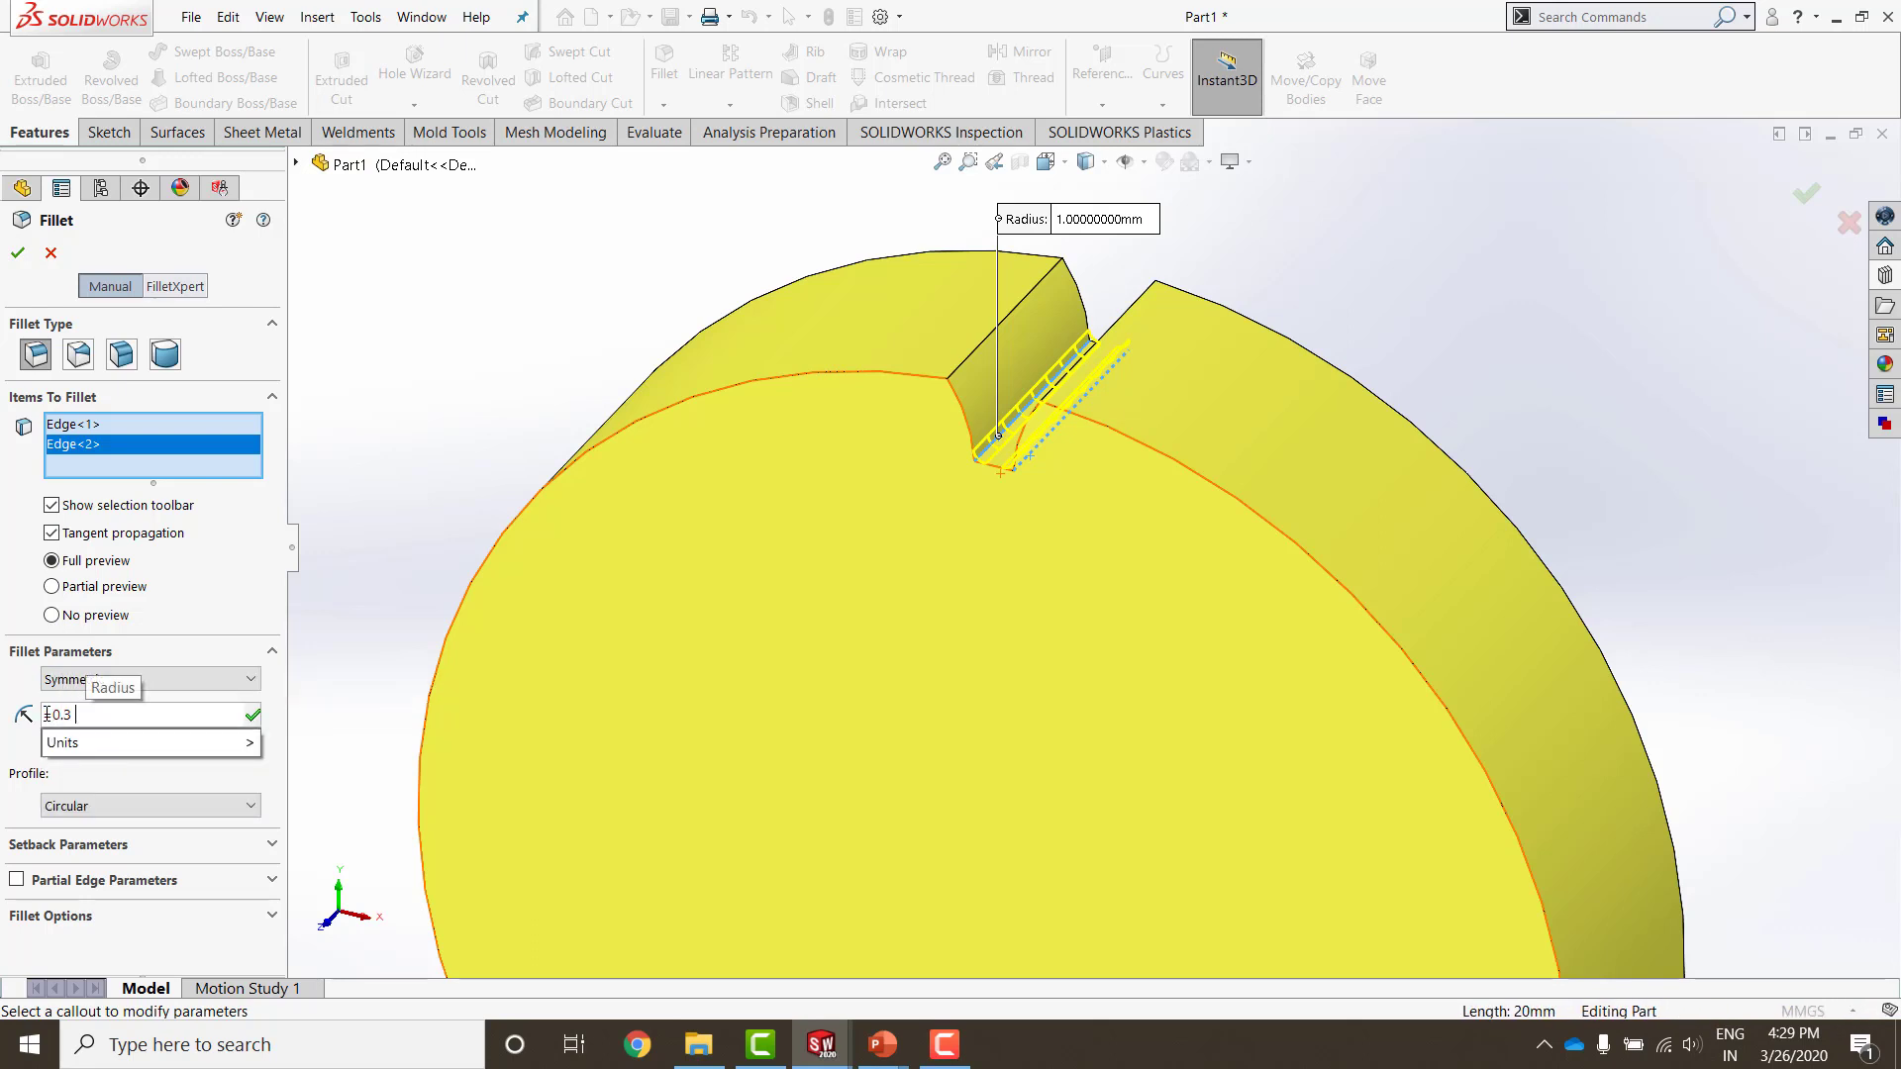
type("*")
mouse_move(92, 740)
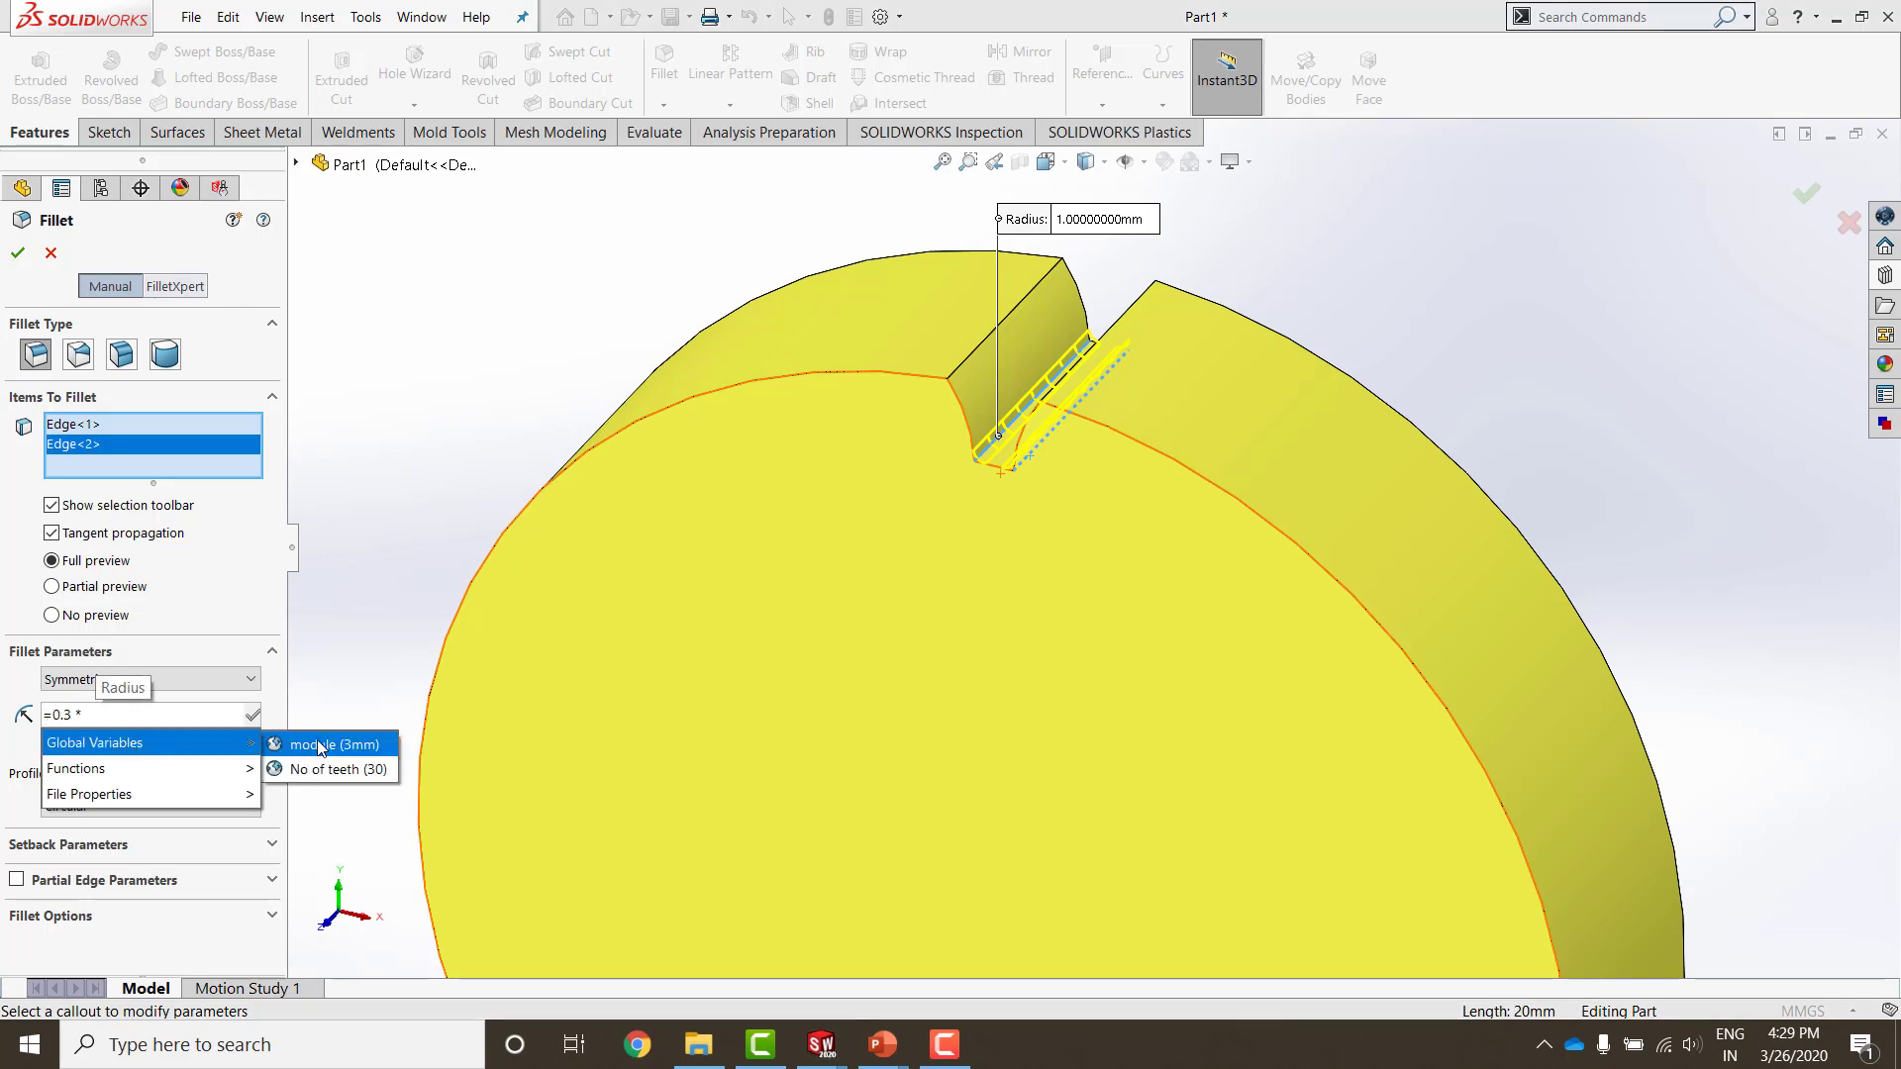
left_click(316, 742)
left_click(256, 715)
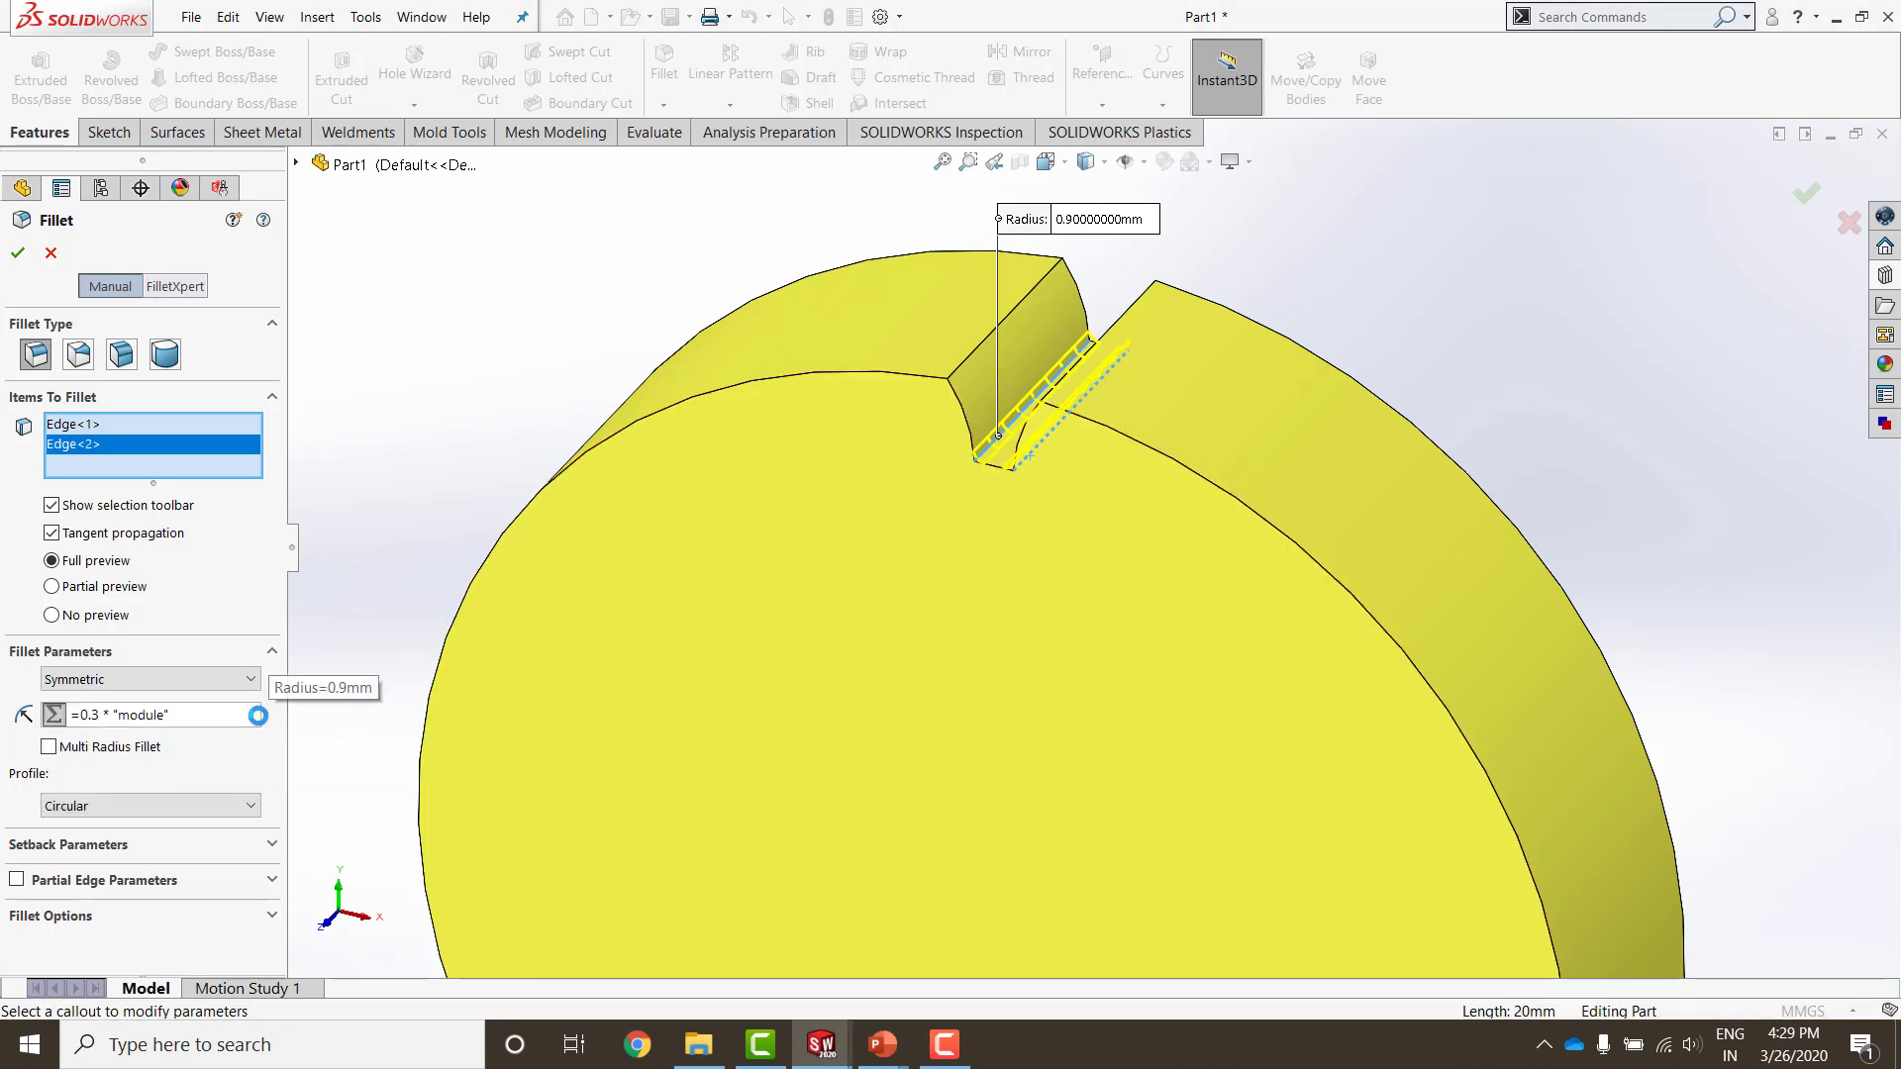
left_click(17, 255)
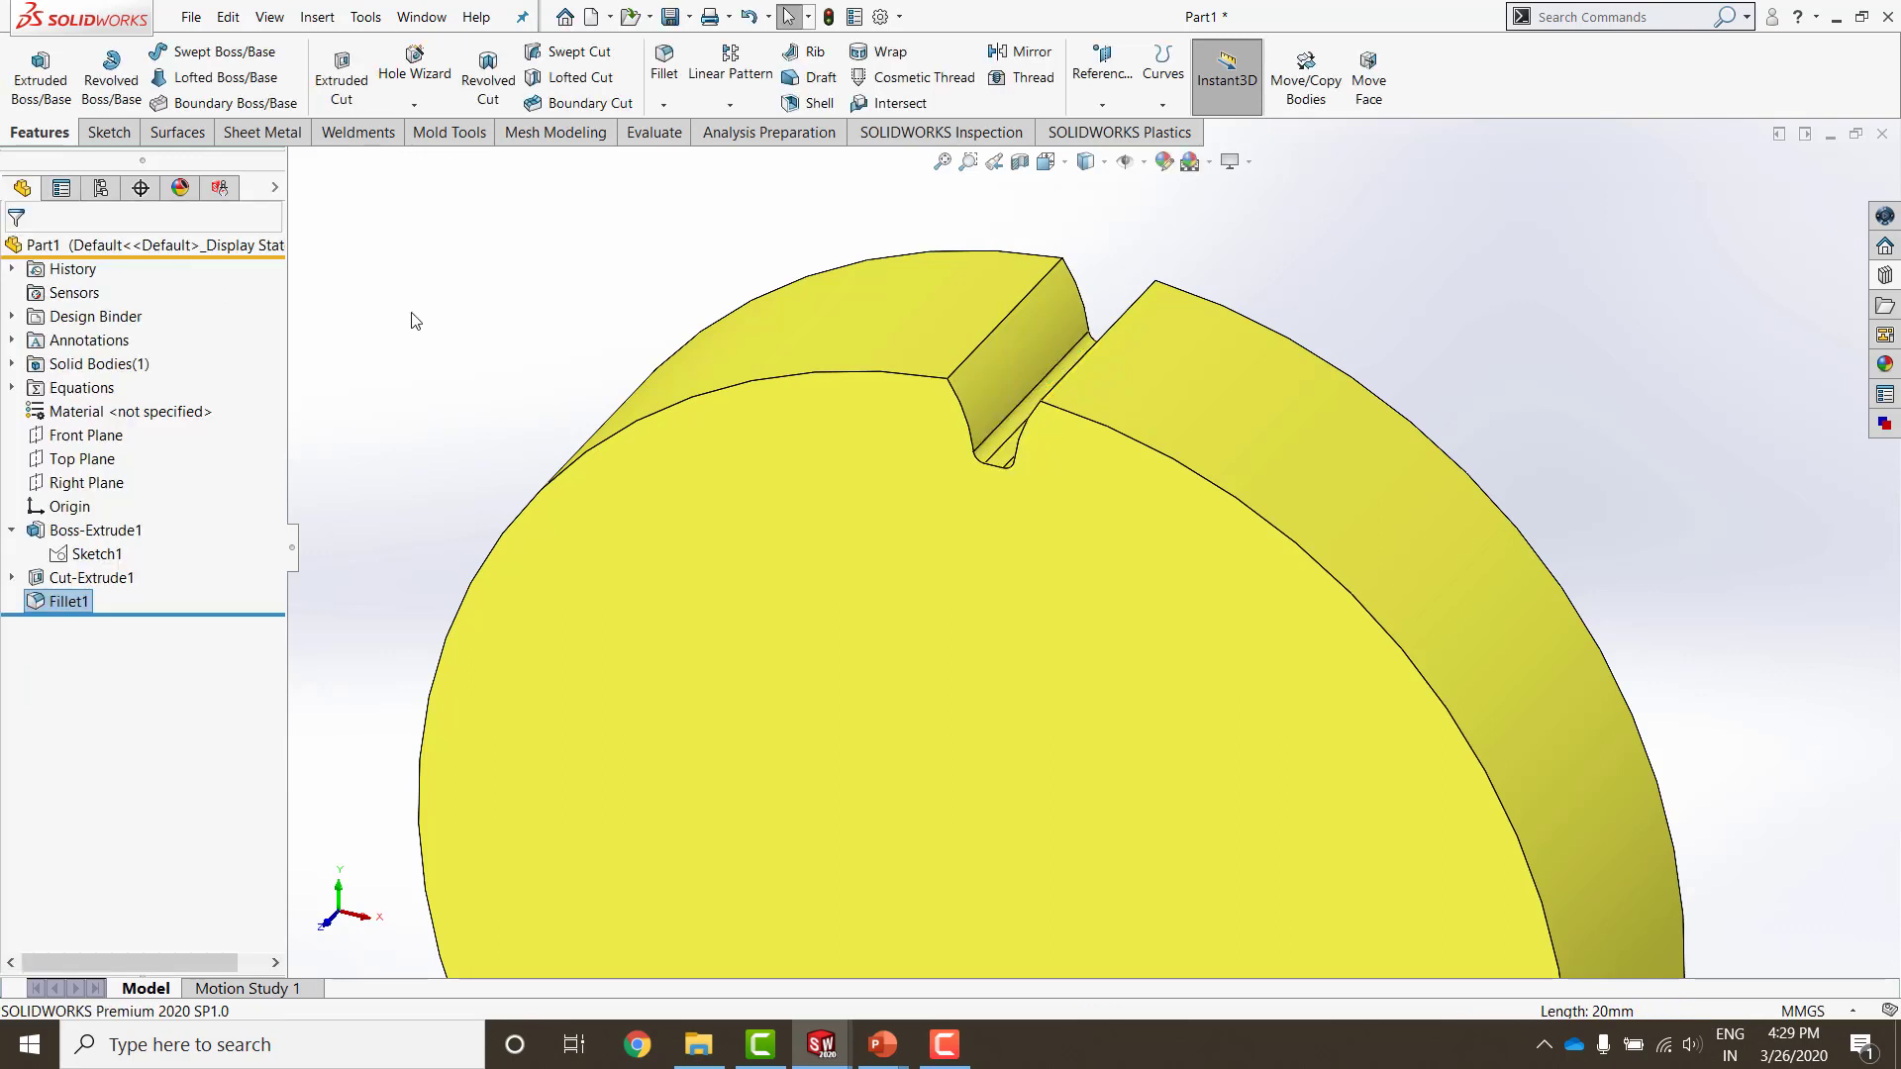
Step: Start a circular pattern of the slot cut and its root fillet
left_click(414, 321)
scroll(1065, 711, "up", 3)
scroll(1089, 728, "down", 2)
scroll(1089, 728, "up", 1)
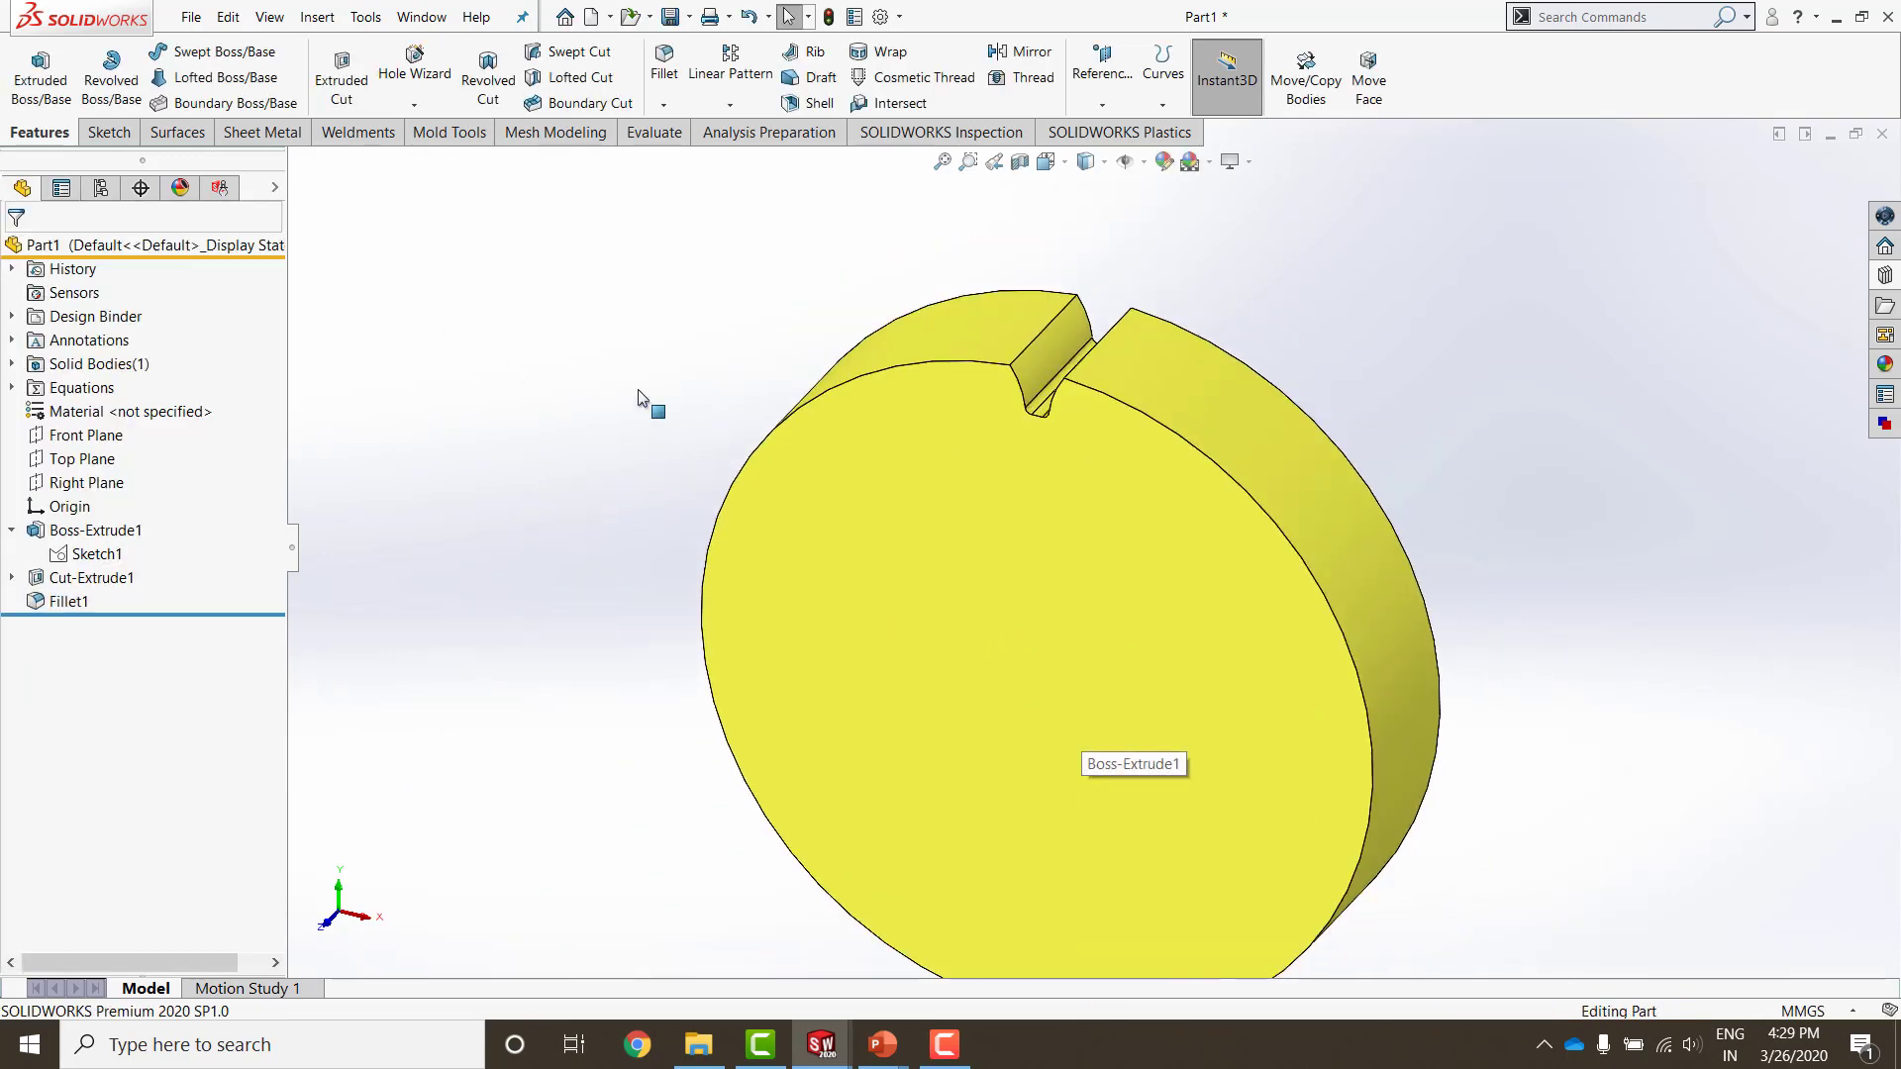
key("s")
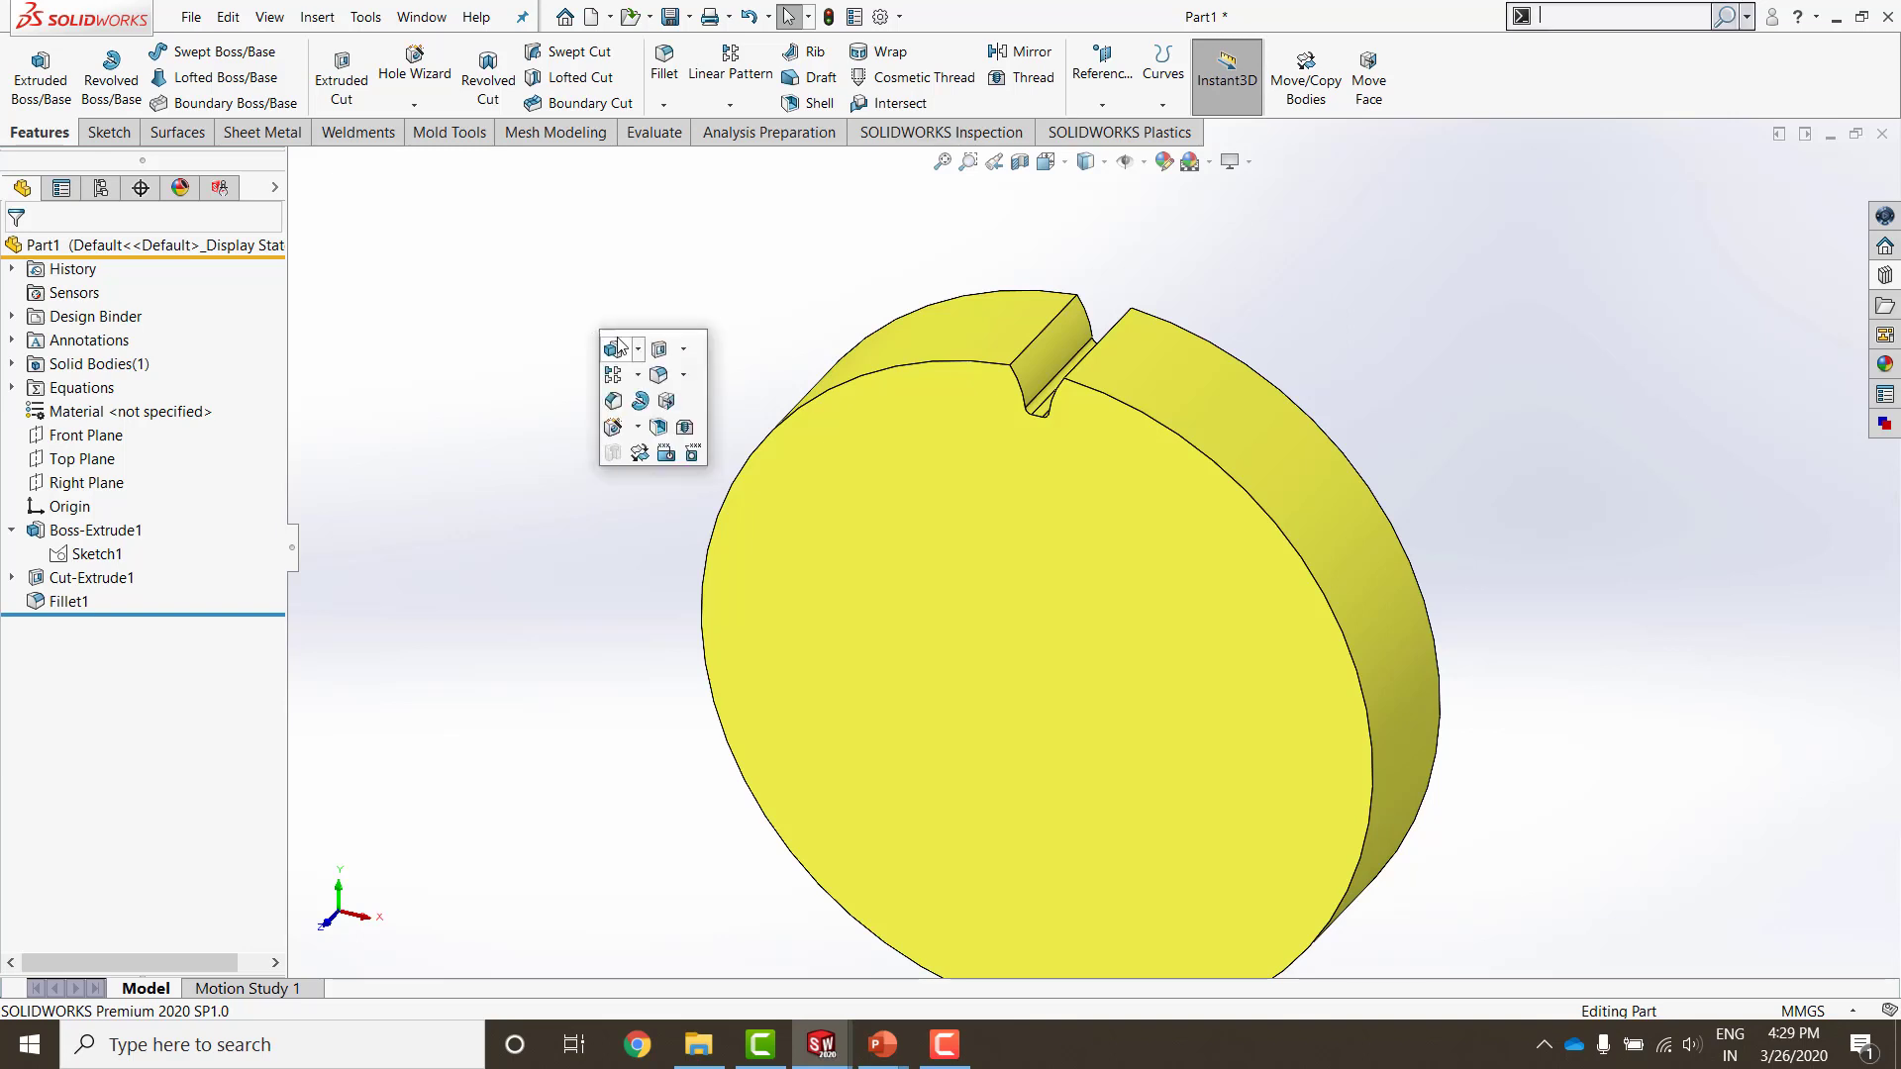
left_click(638, 374)
left_click(648, 430)
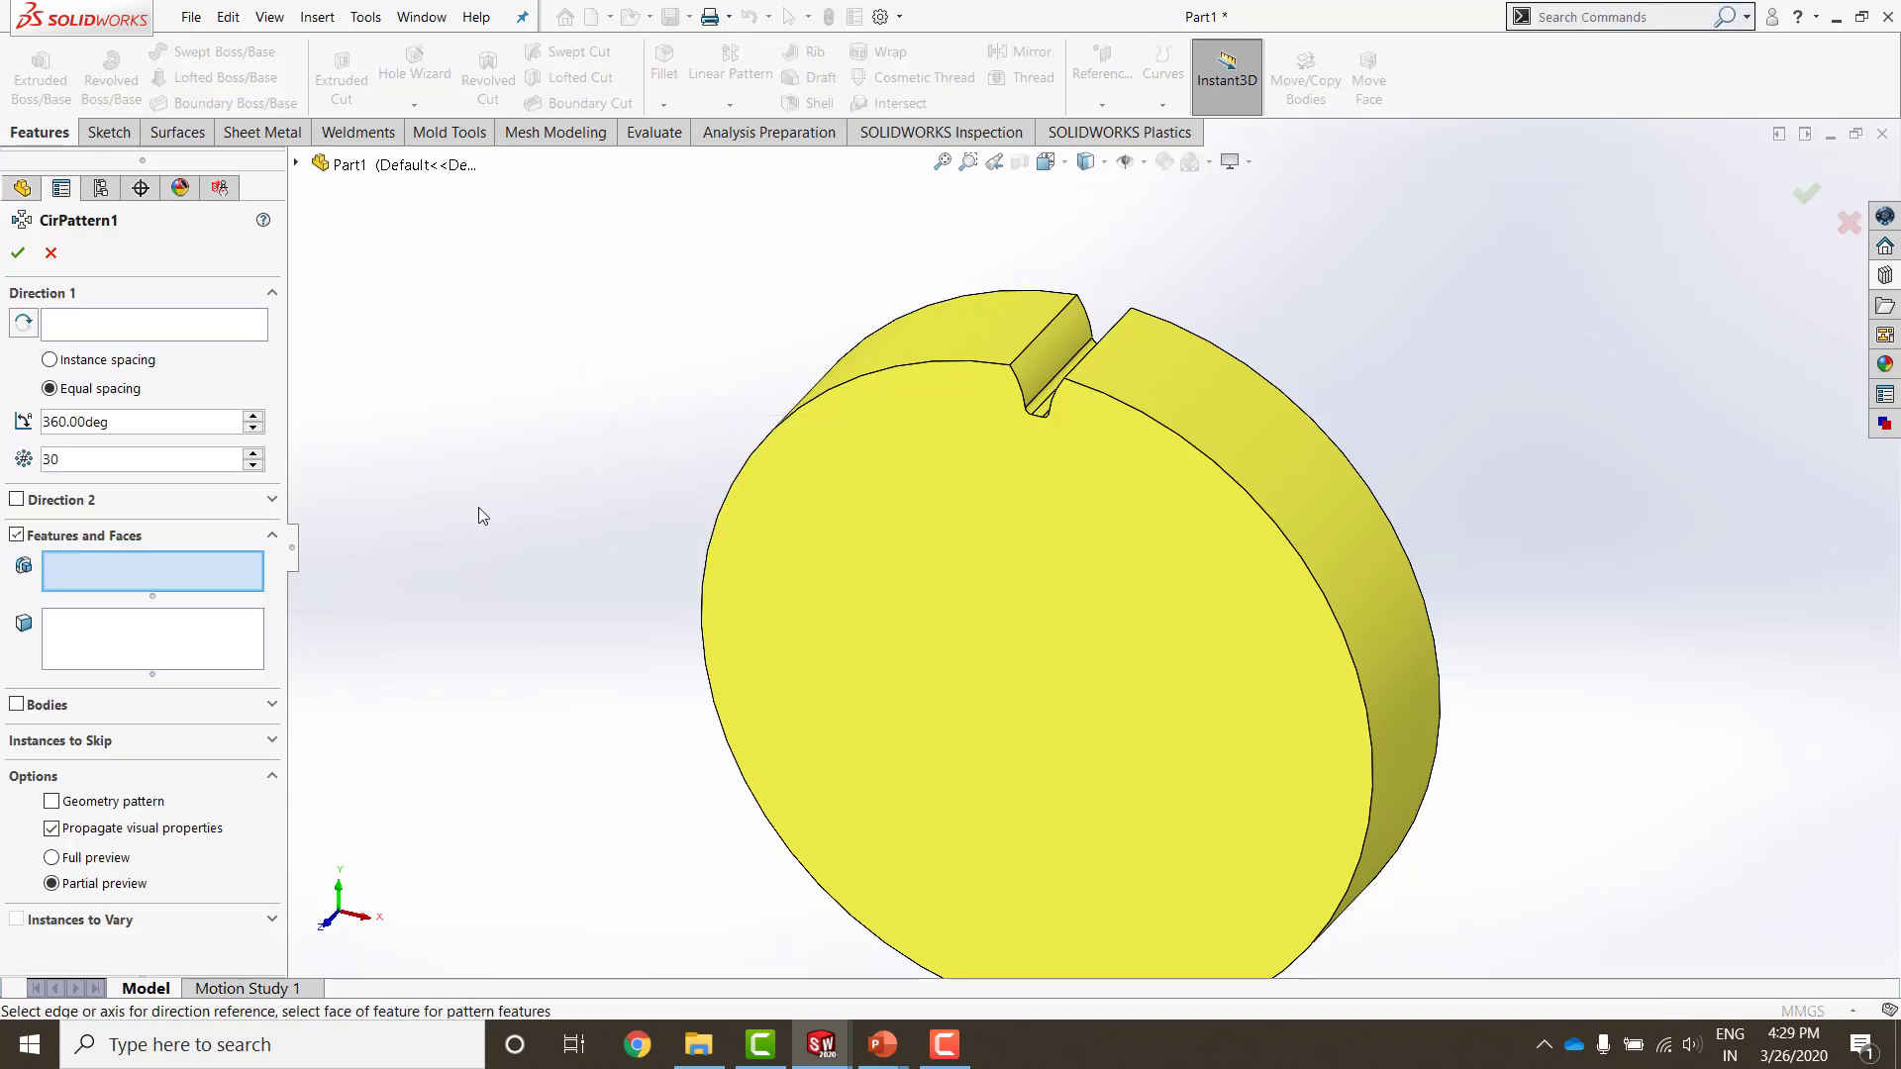
left_click(1049, 361)
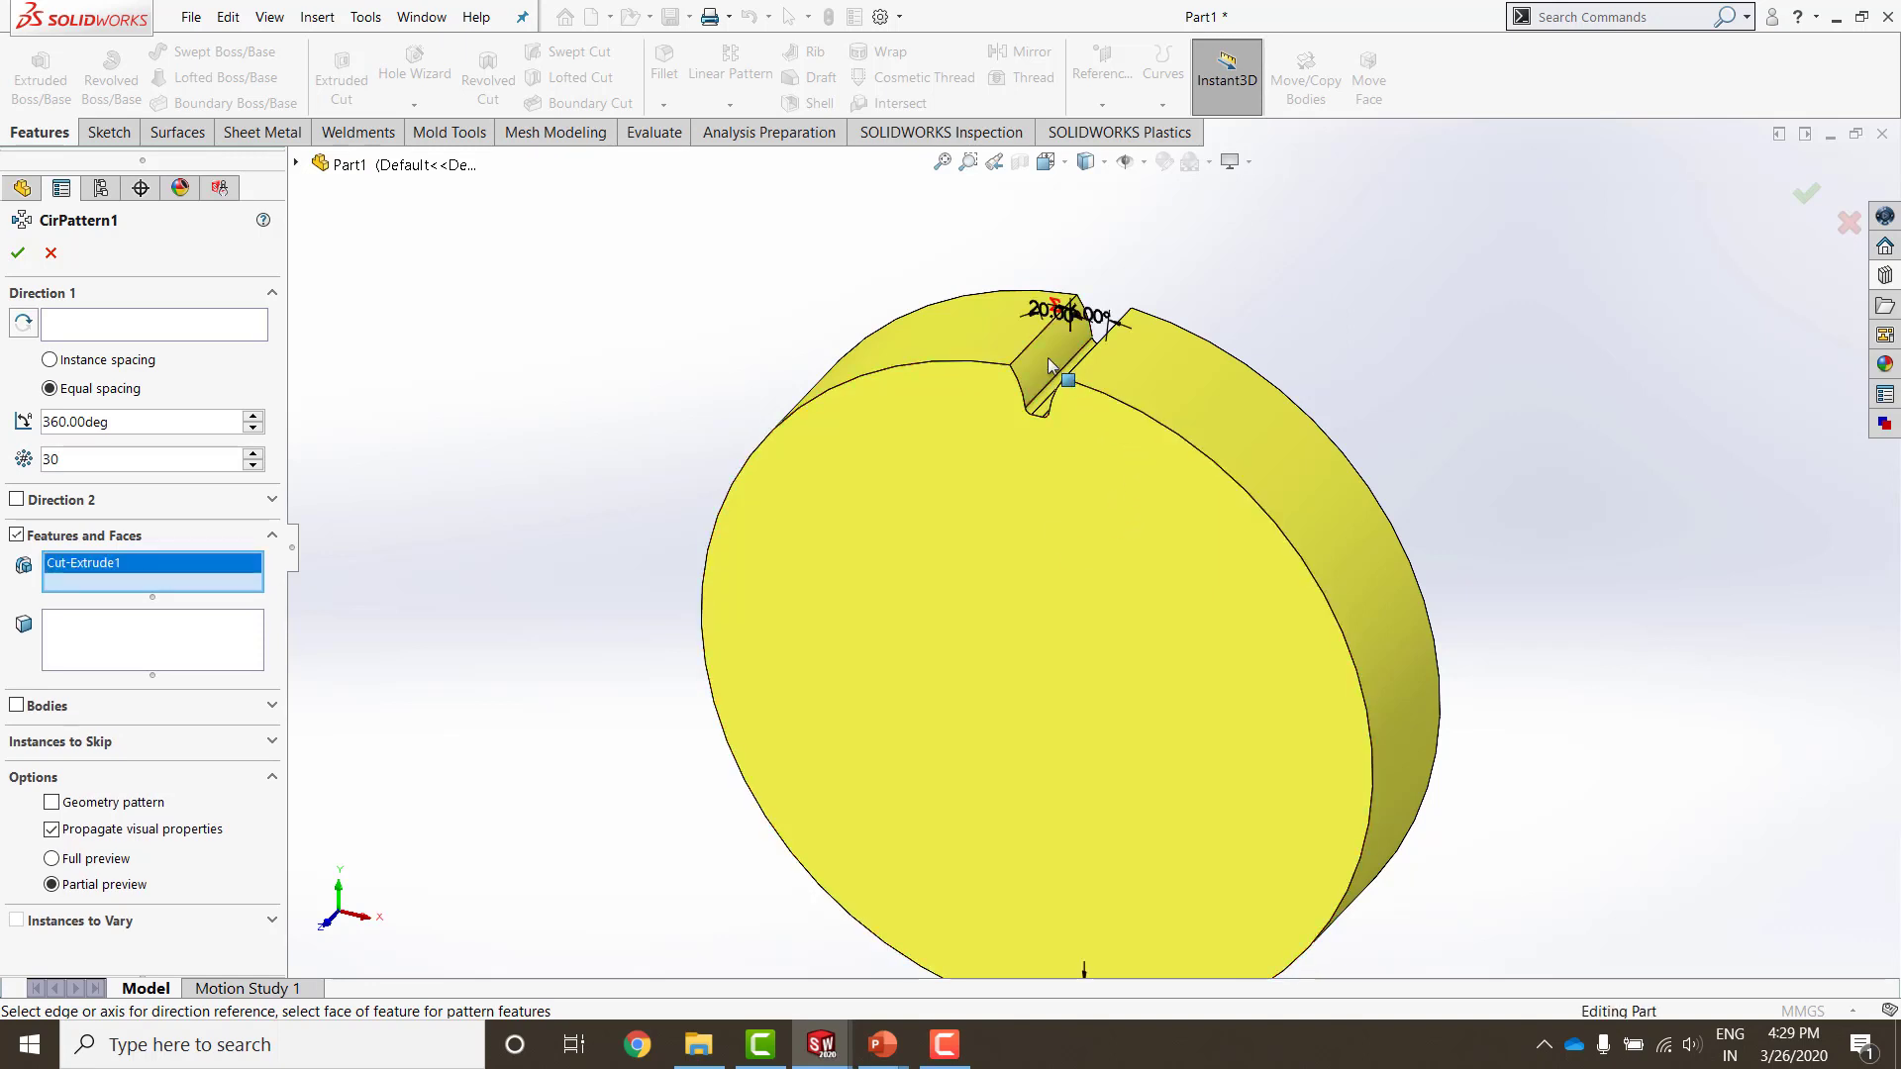
scroll(1056, 371, "down", 2)
left_click(1035, 436)
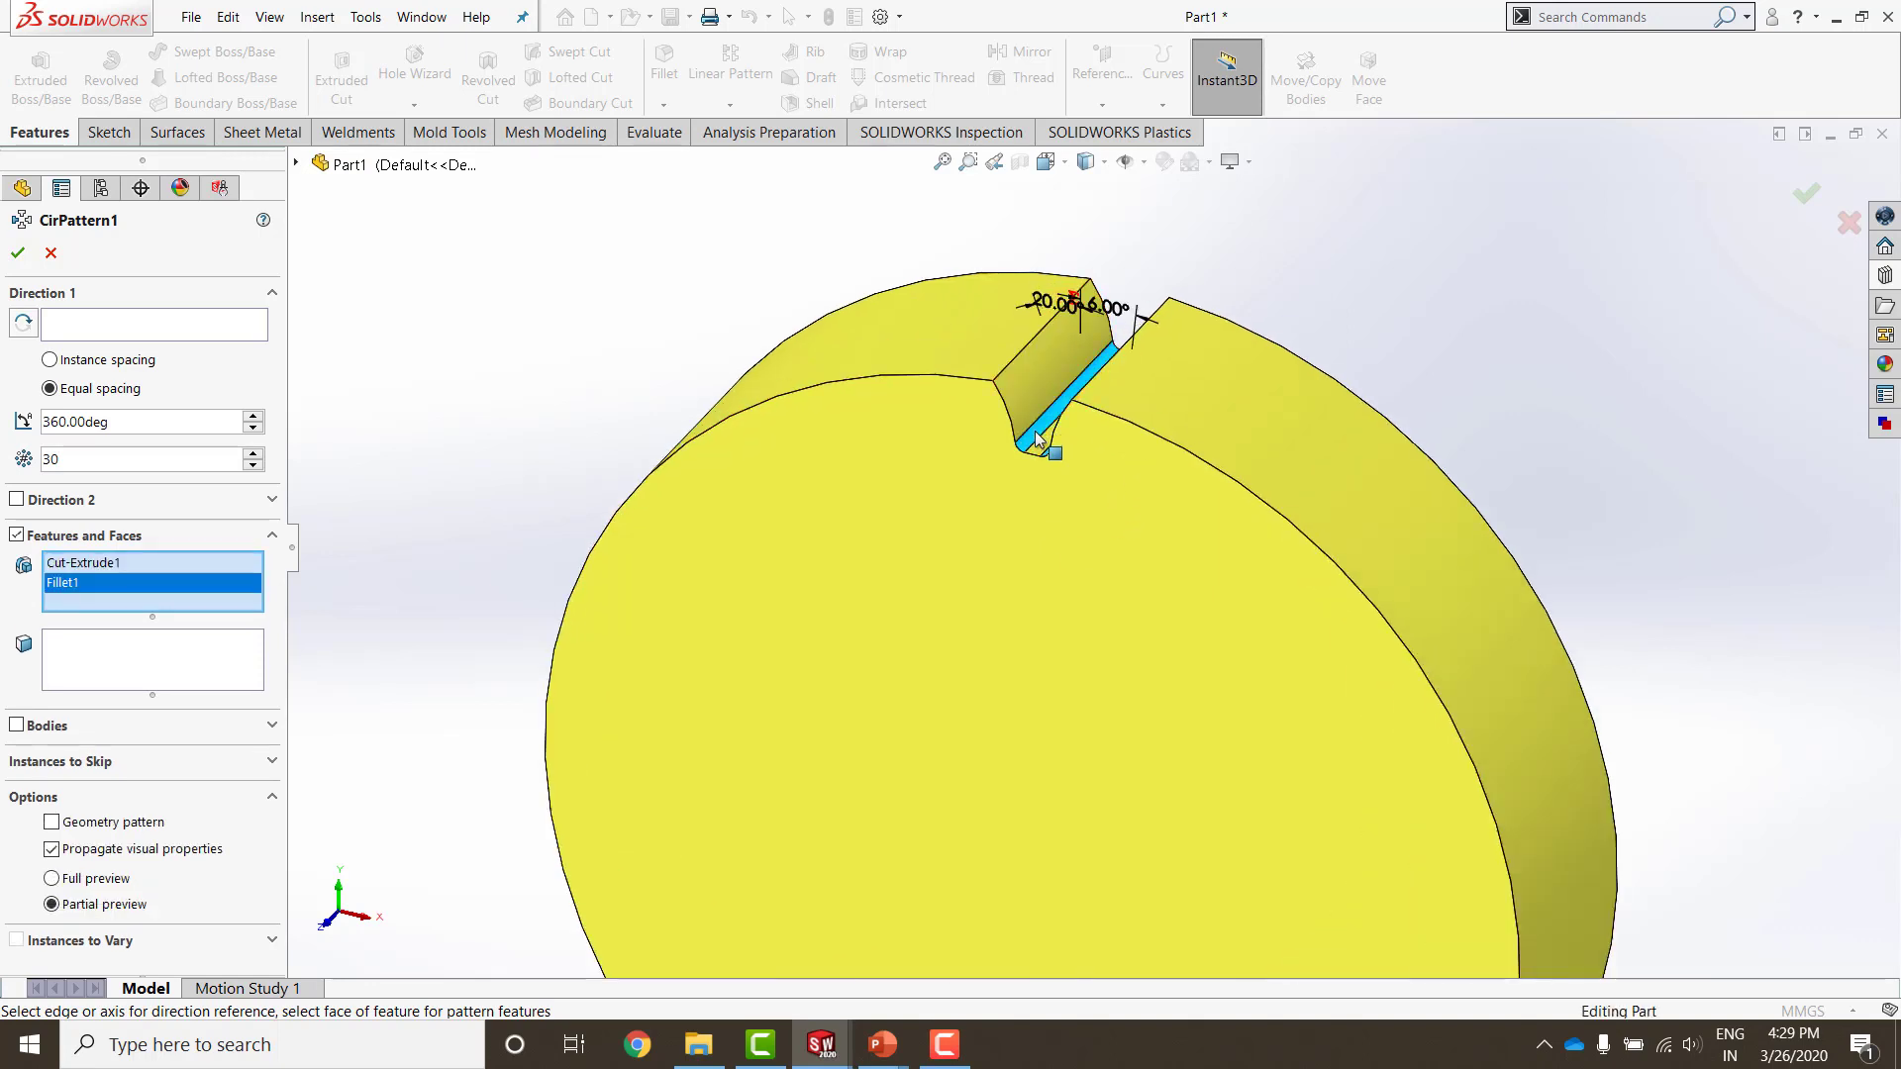
Step: Pattern around the disc's outer face with instance count linked to "No of teeth"
left_click(97, 562)
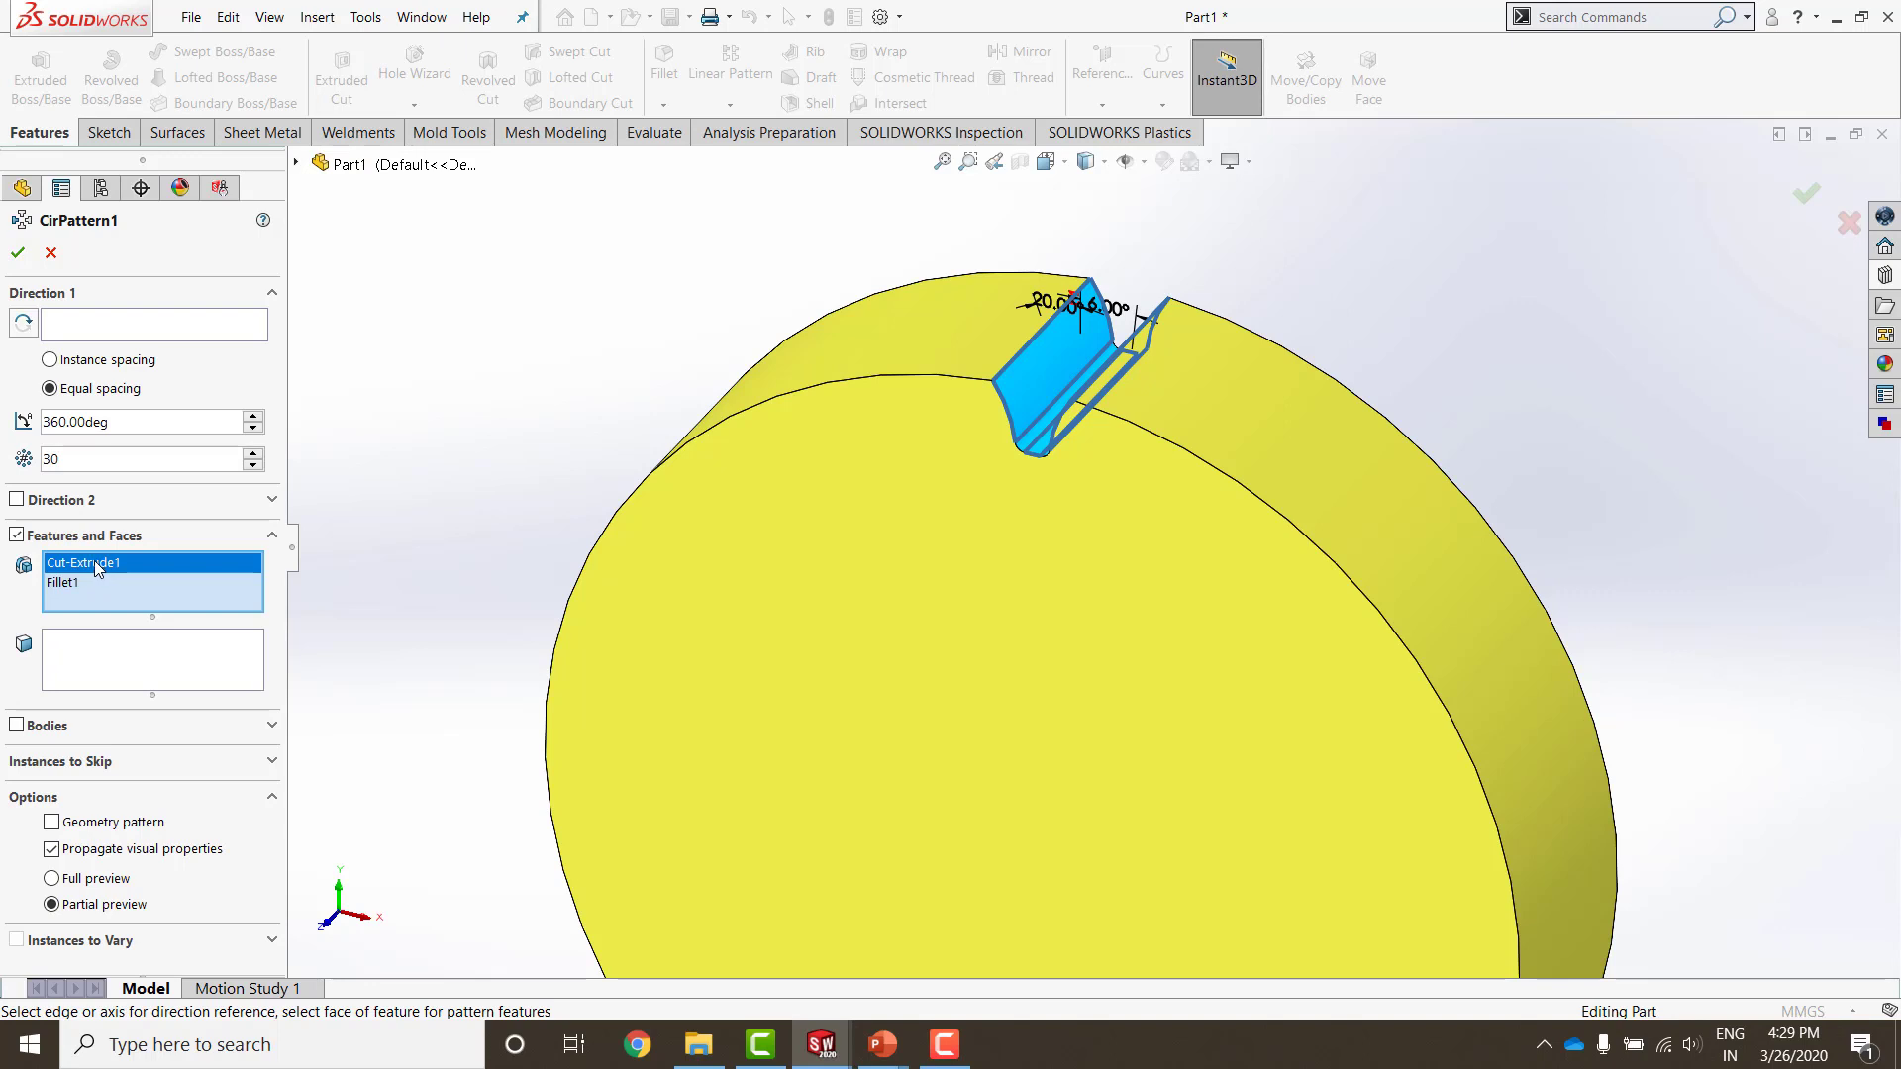
left_click(154, 327)
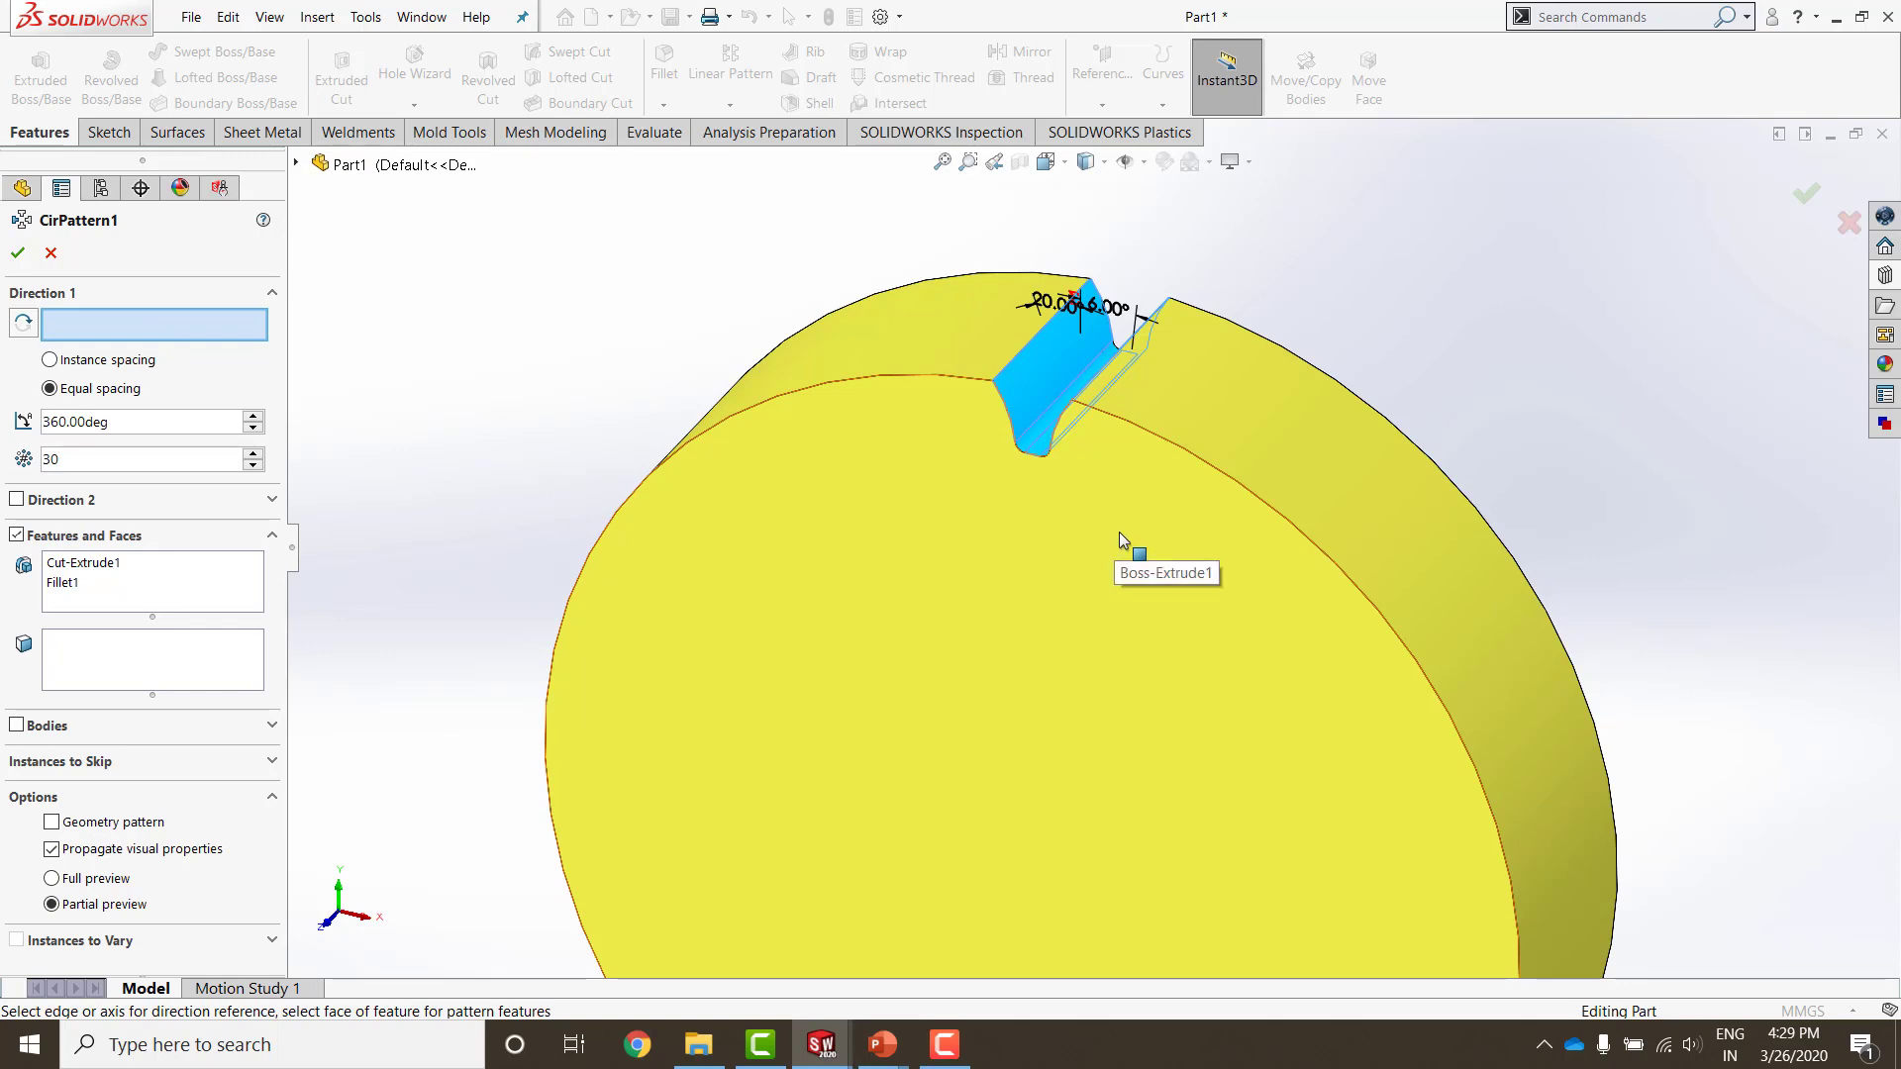
left_click(1348, 469)
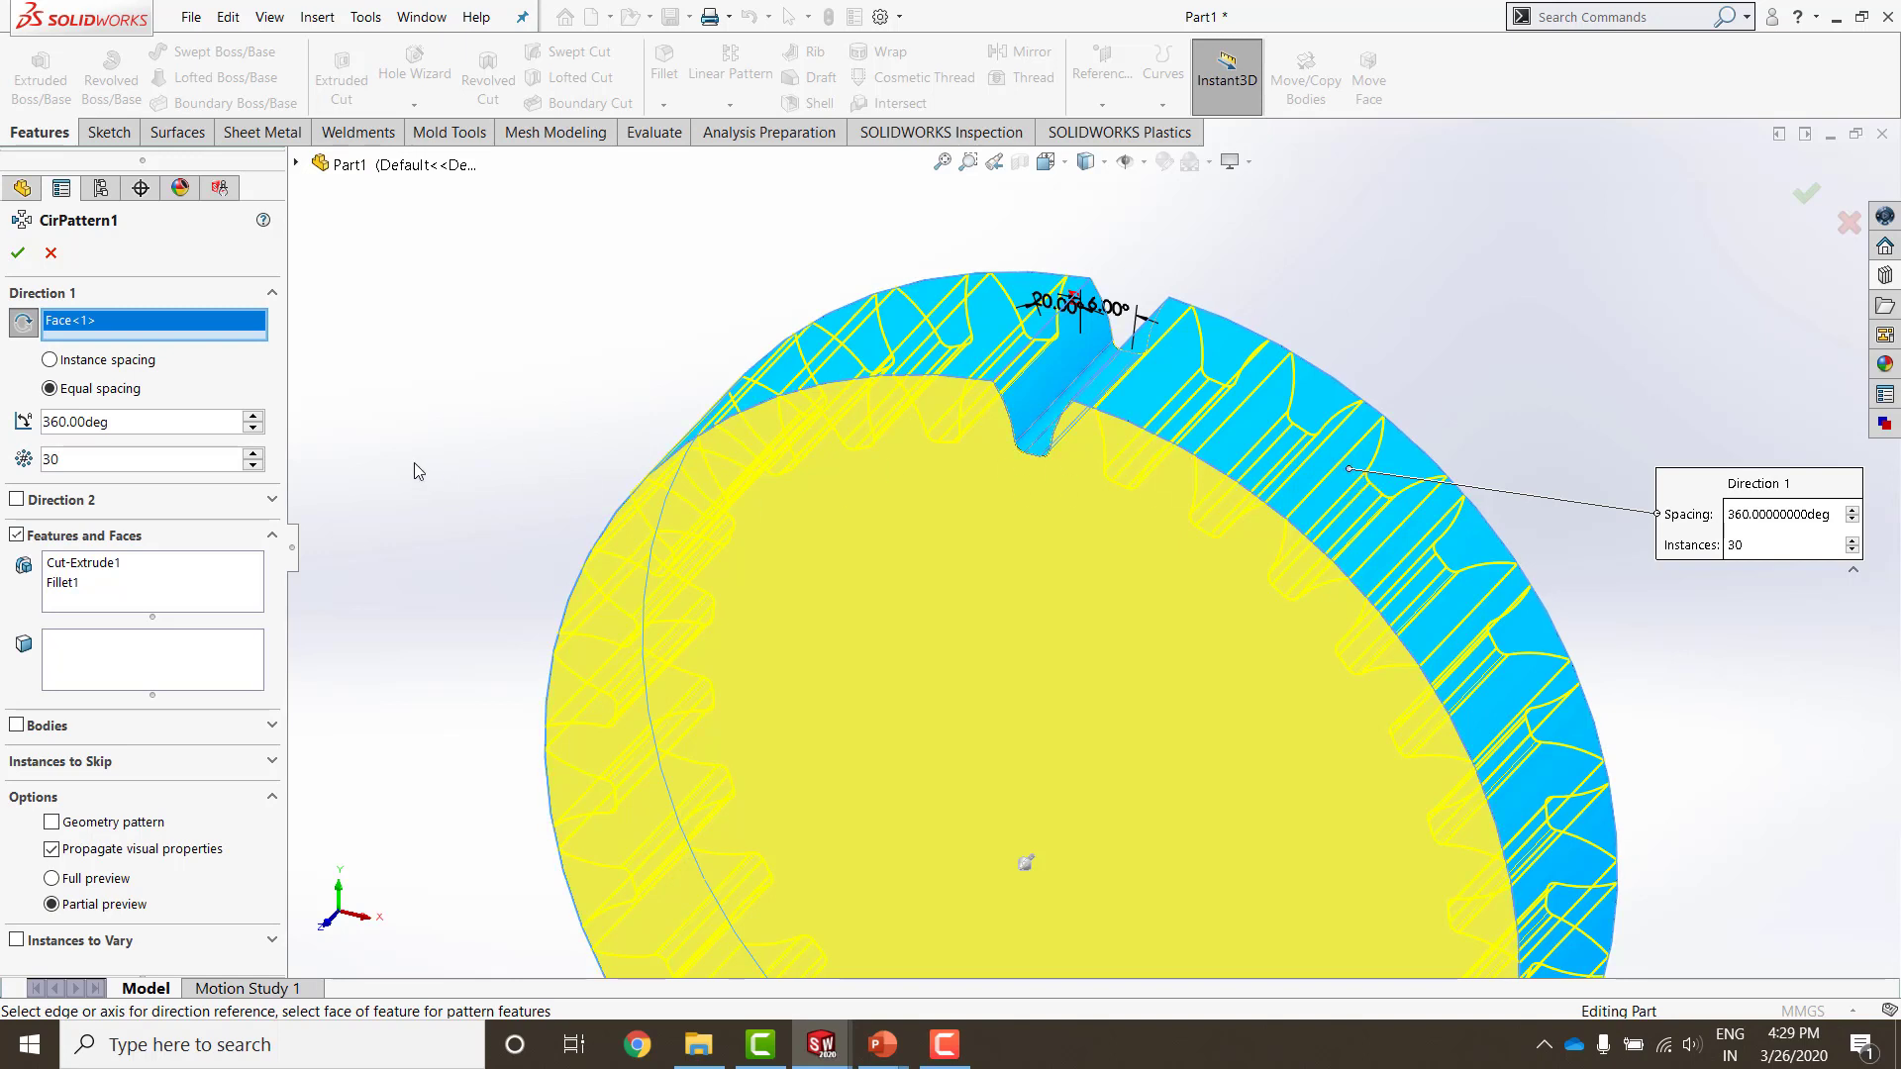
left_click_drag(81, 456, 37, 458)
type("=")
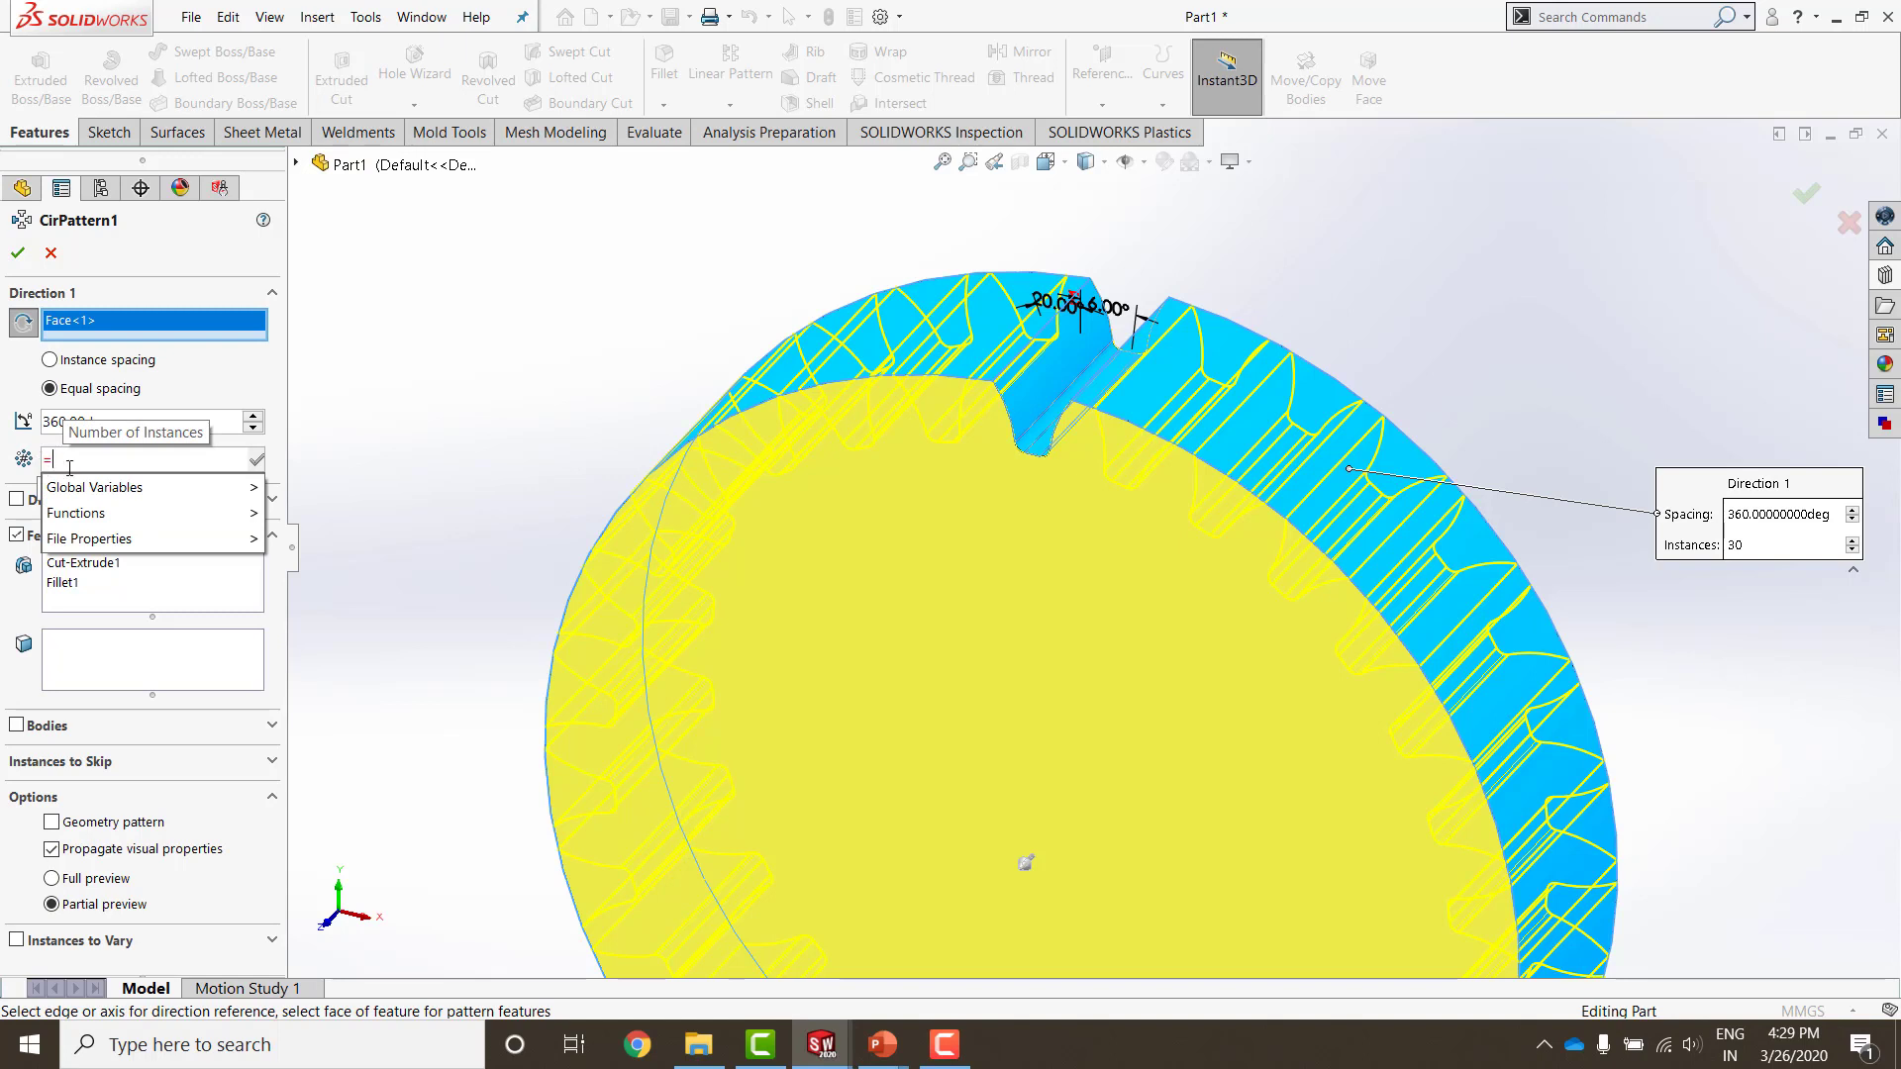
mouse_move(158, 487)
left_click(345, 527)
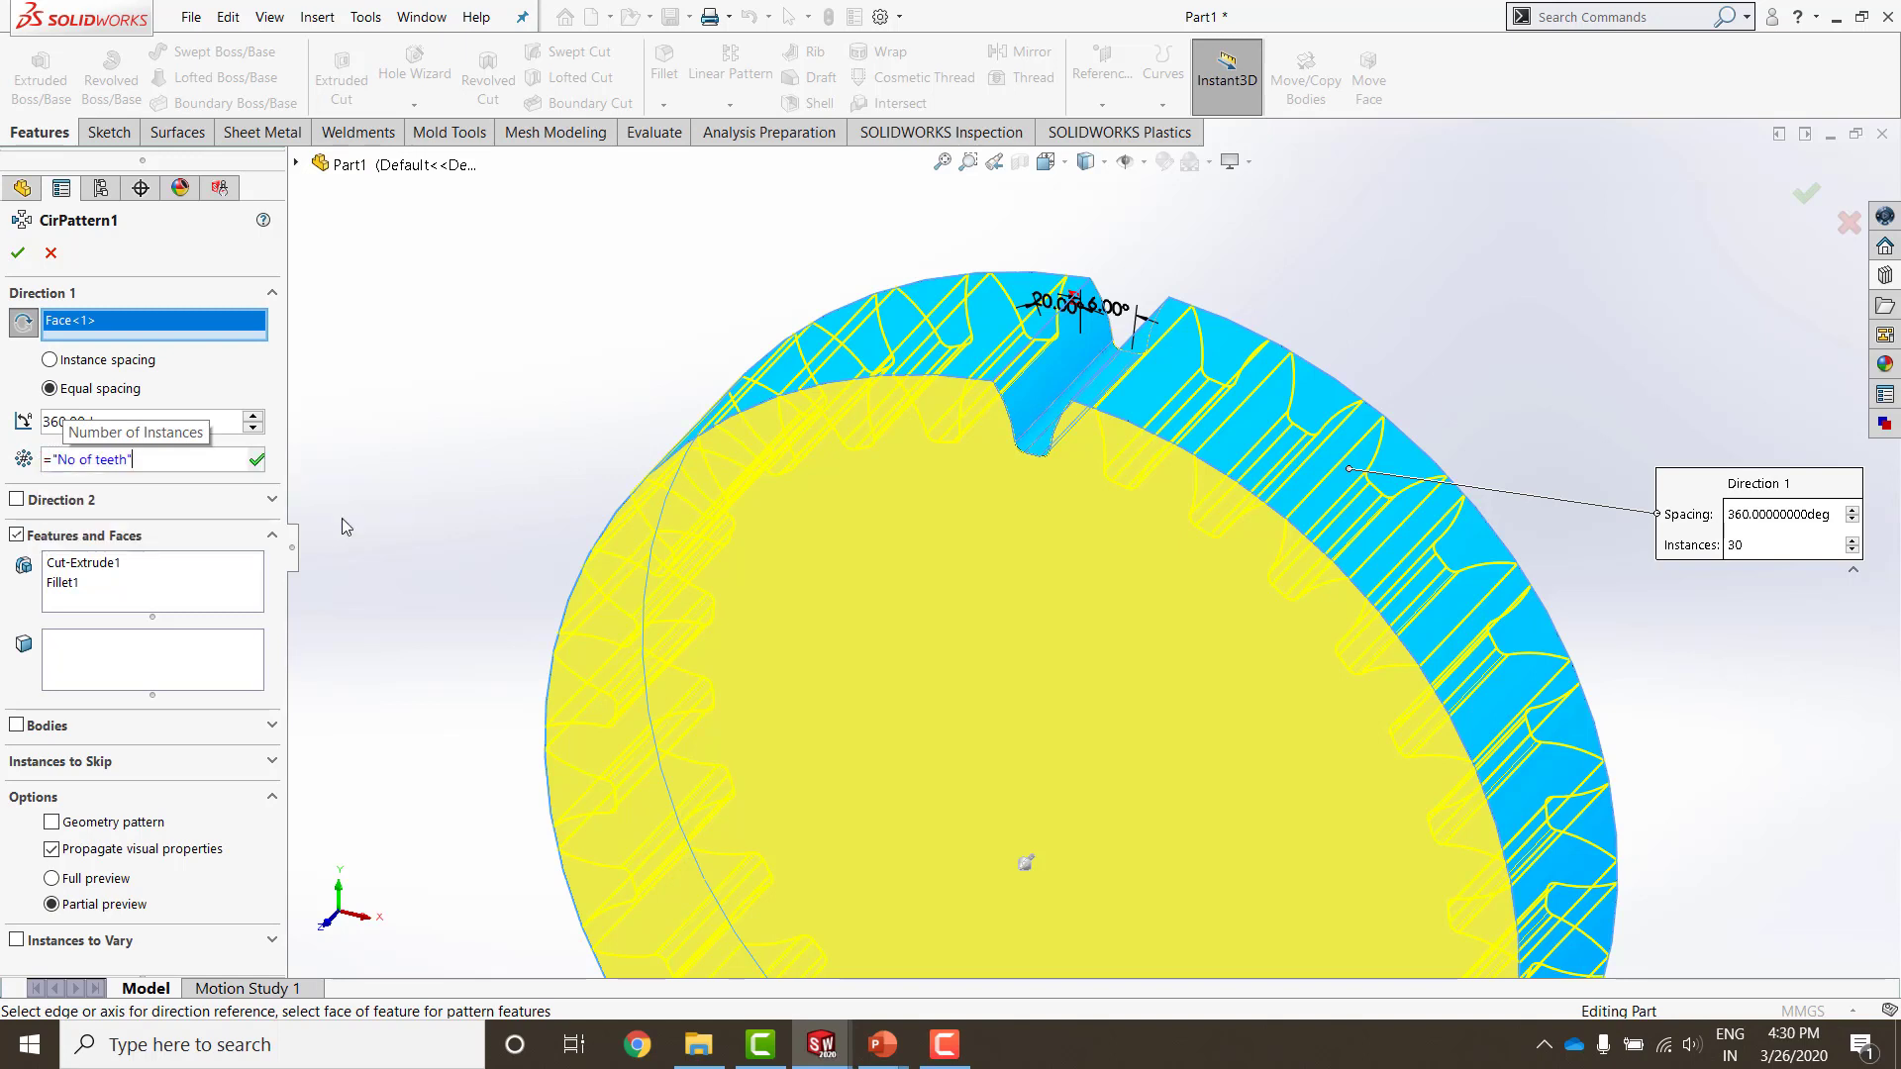
left_click(259, 460)
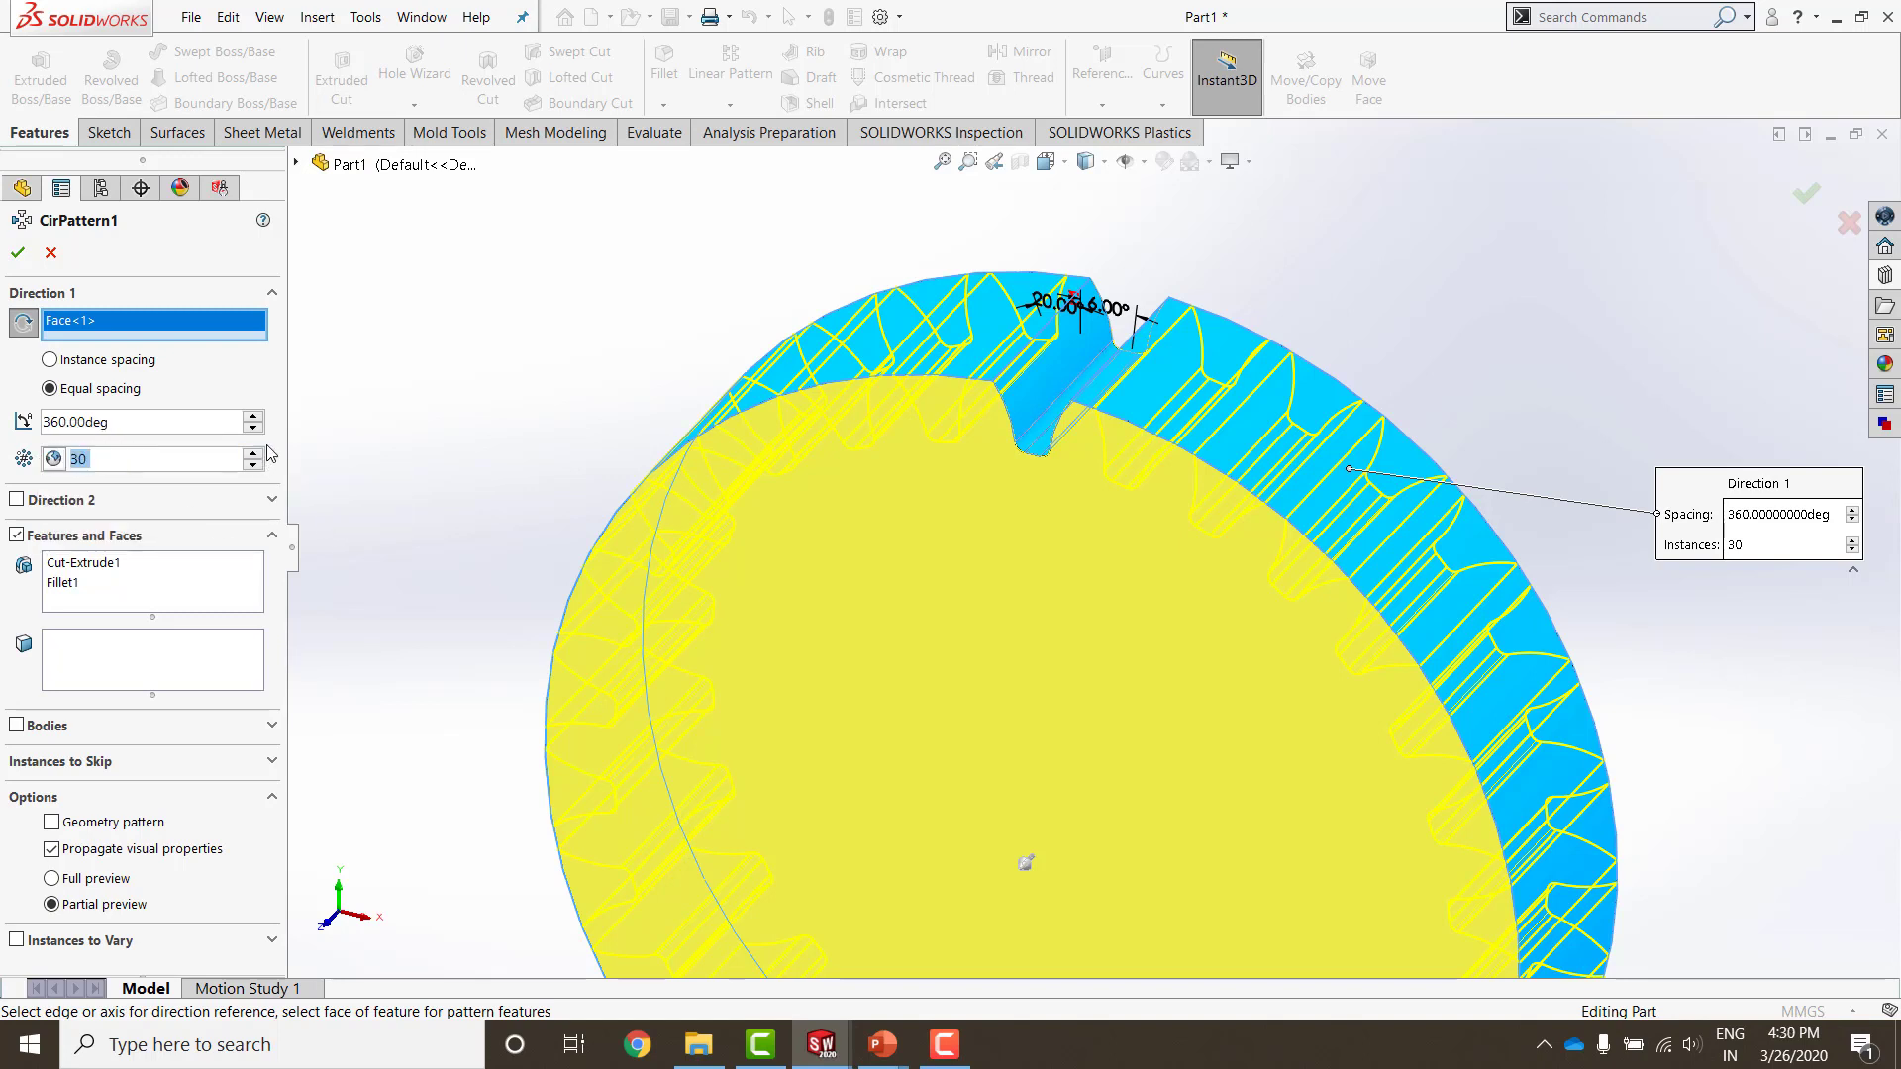
left_click(18, 253)
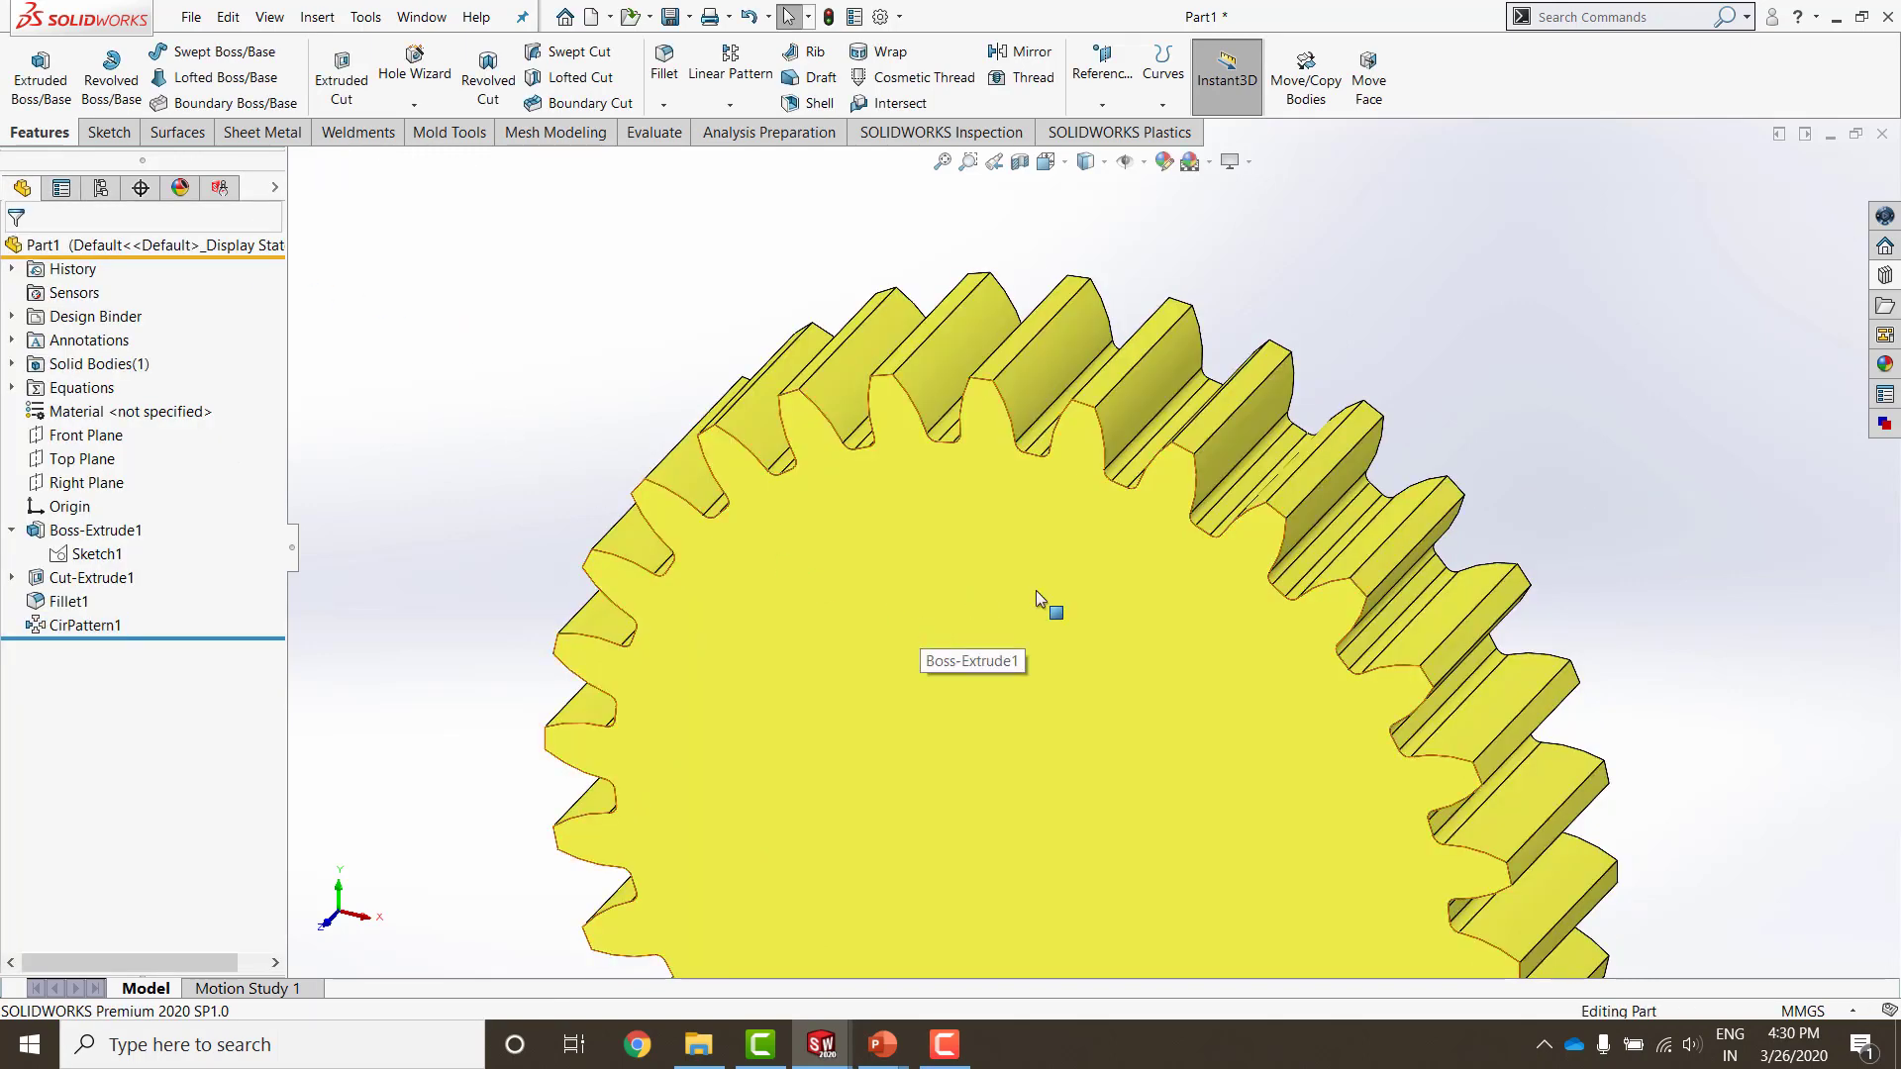
Step: Fit the gear in view and open the equations and global variables manager
key("f")
left_click(941, 164)
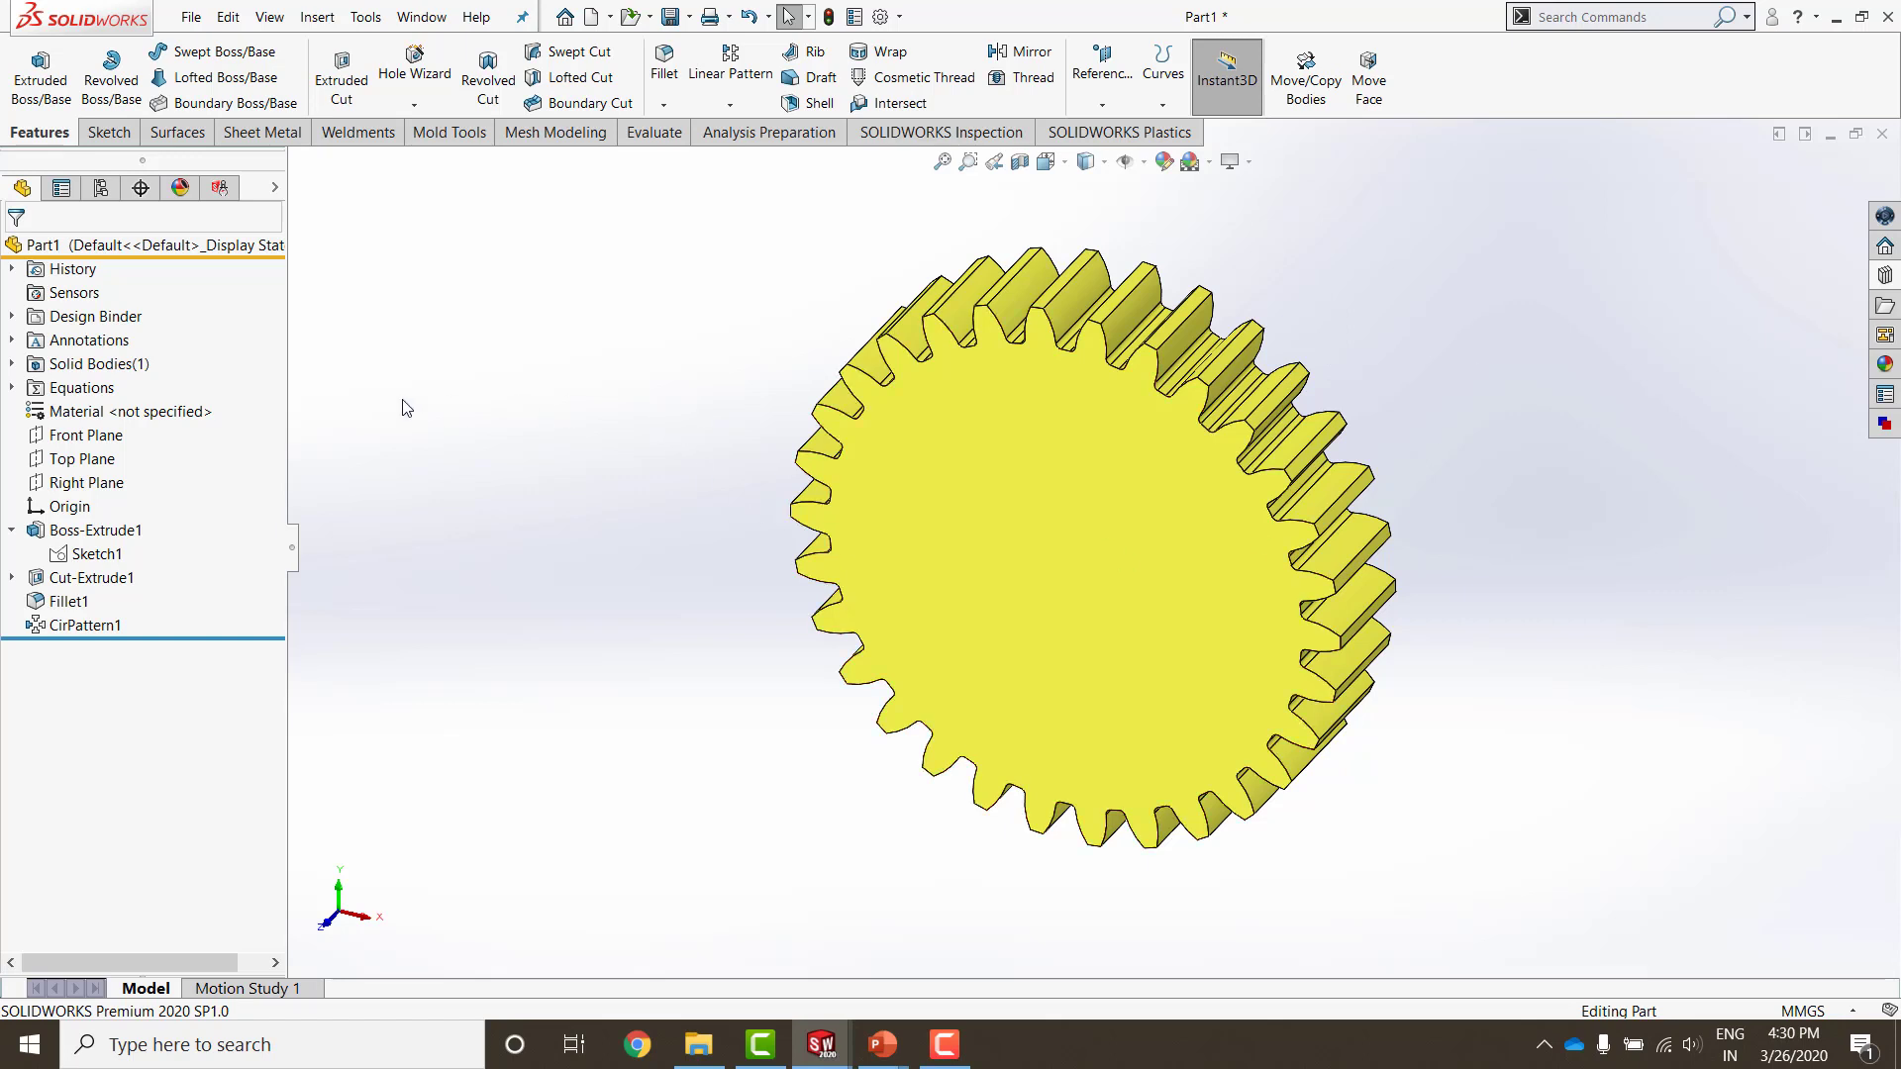
right_click(76, 392)
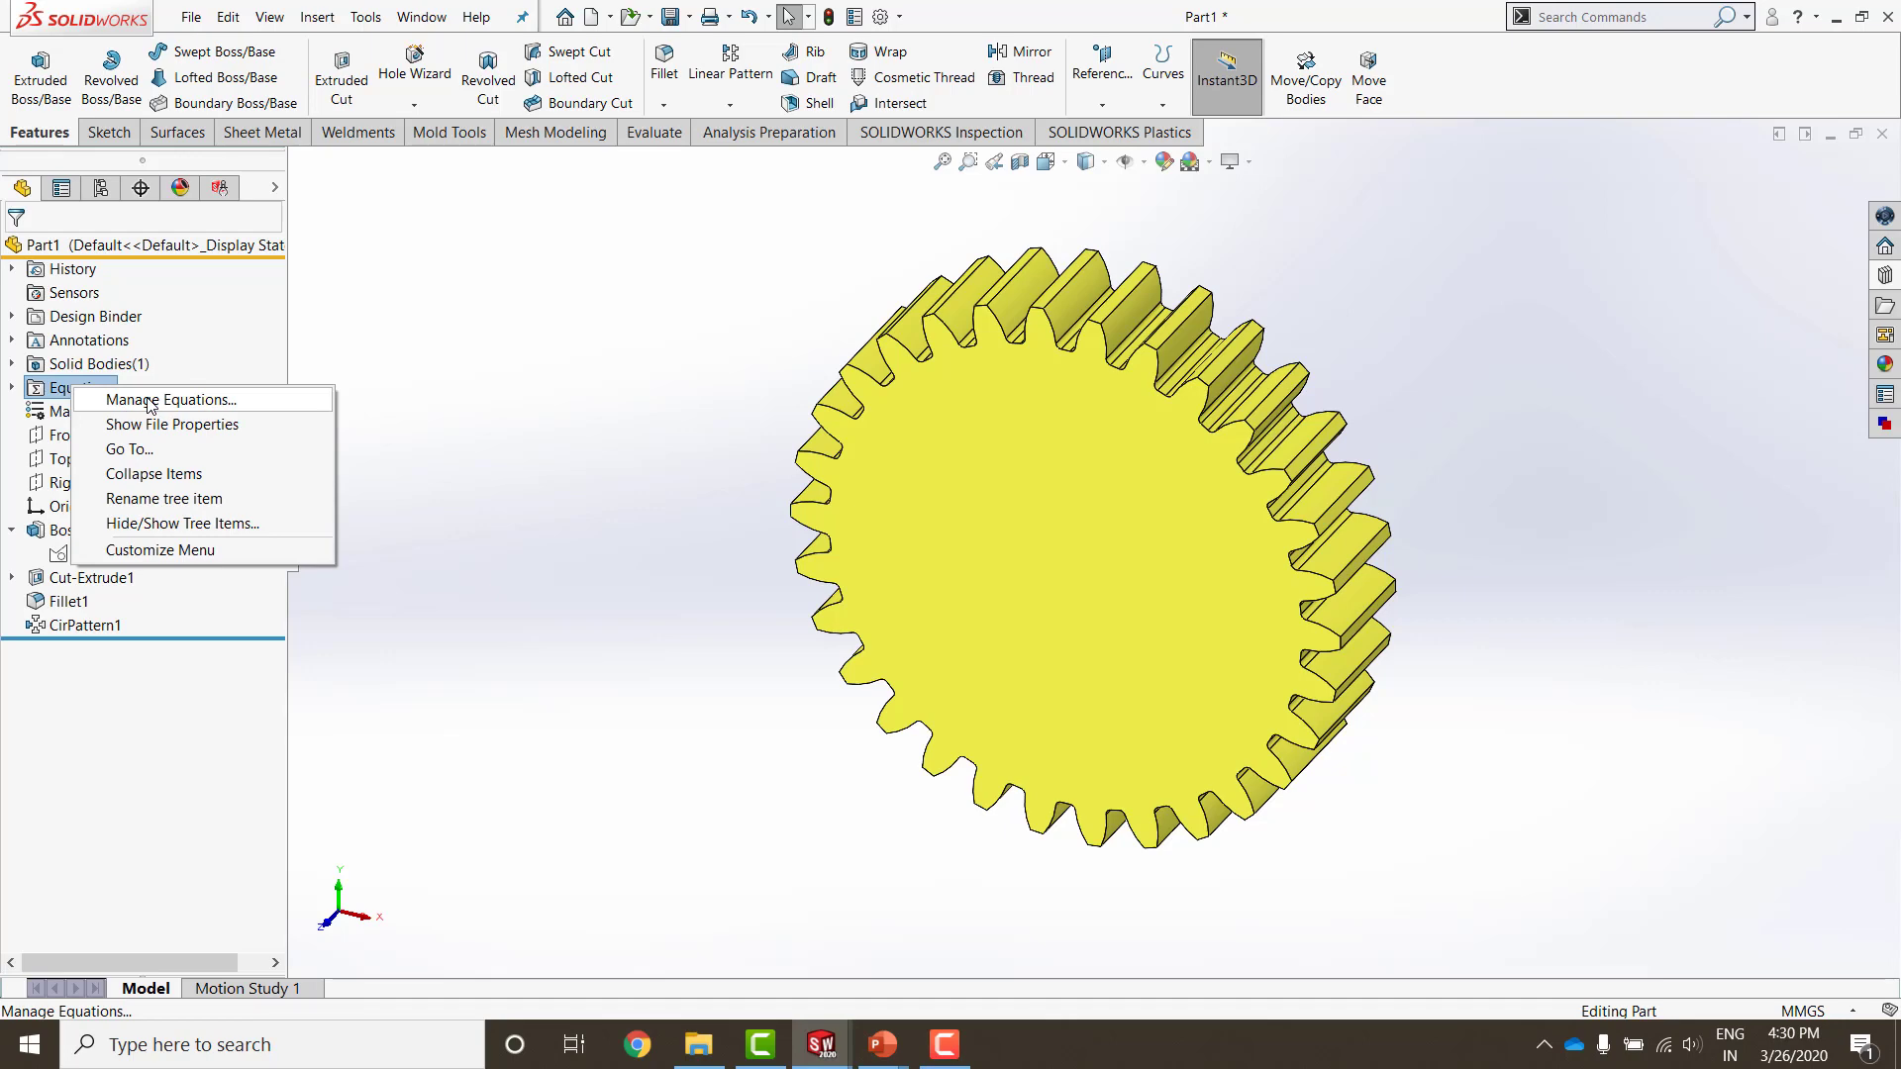
left_click(150, 401)
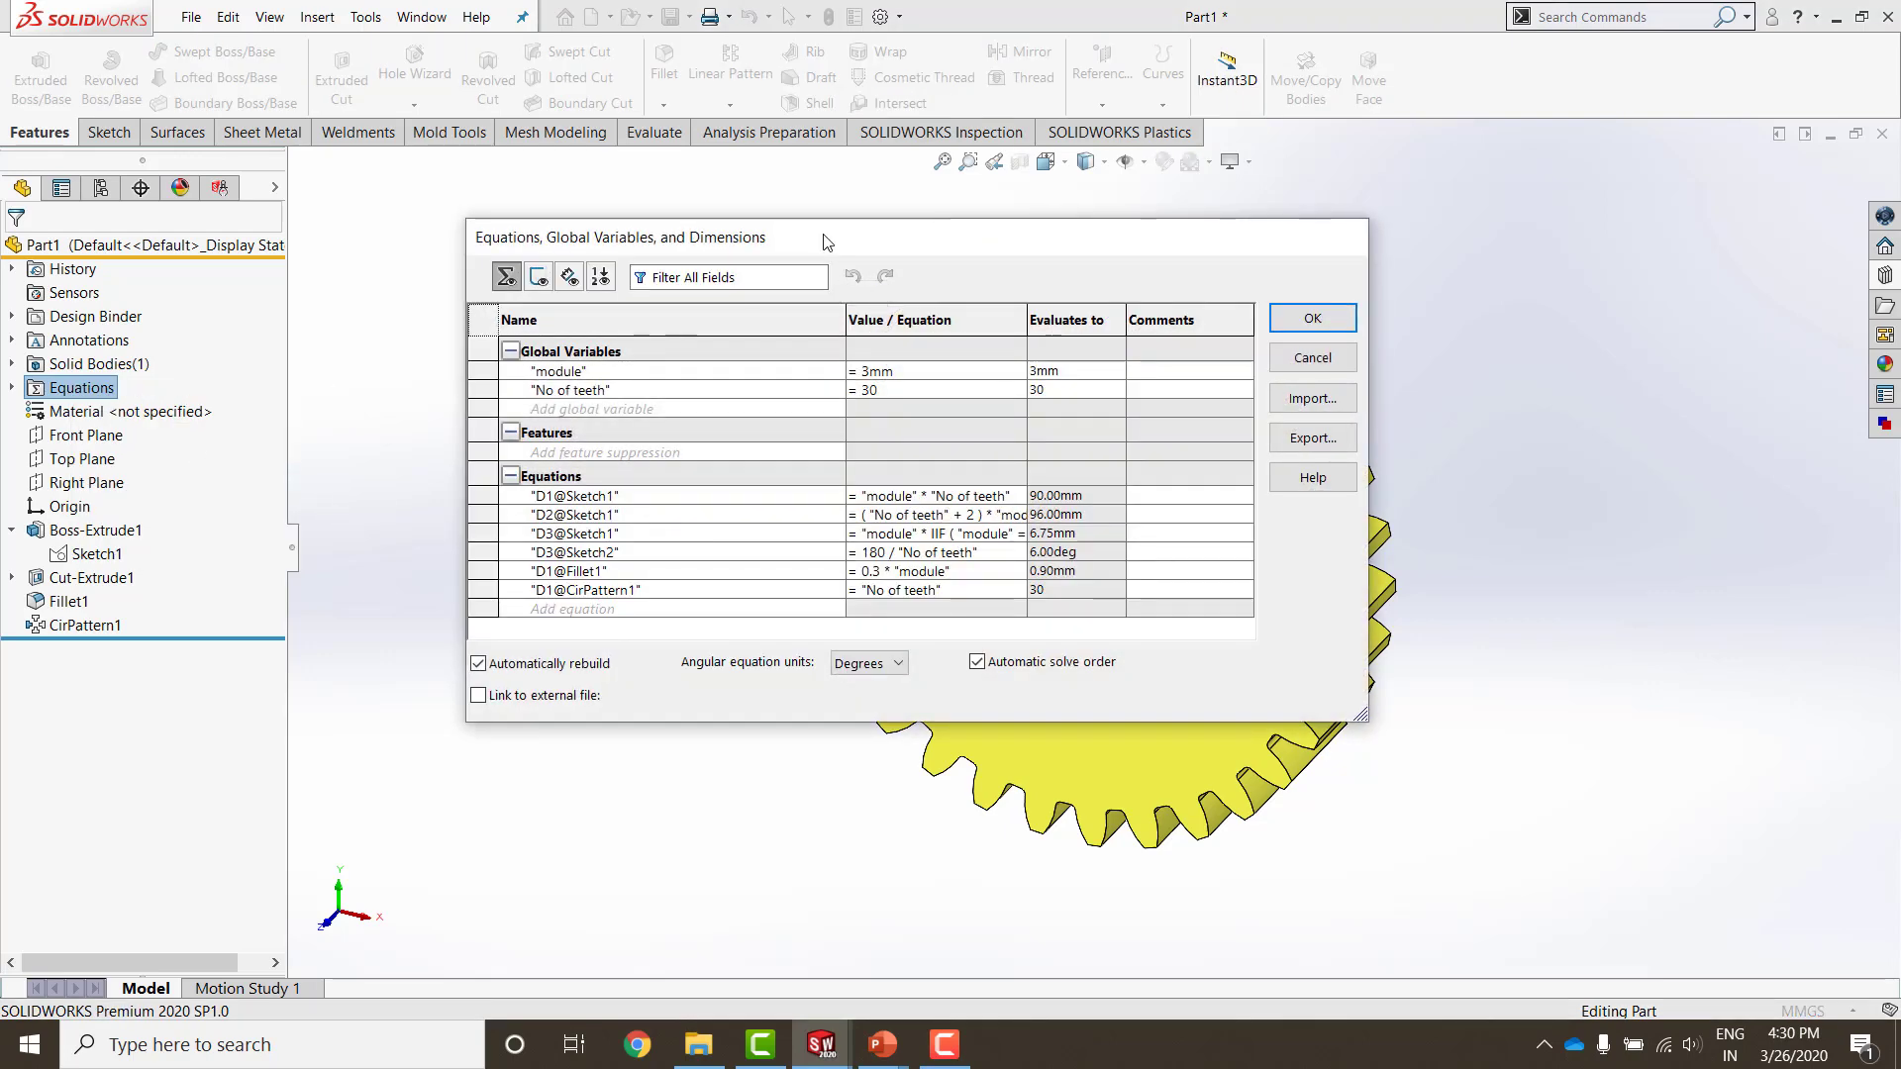
left_click_drag(827, 243, 376, 70)
scroll(715, 592, "up", 3)
scroll(927, 462, "down", 3)
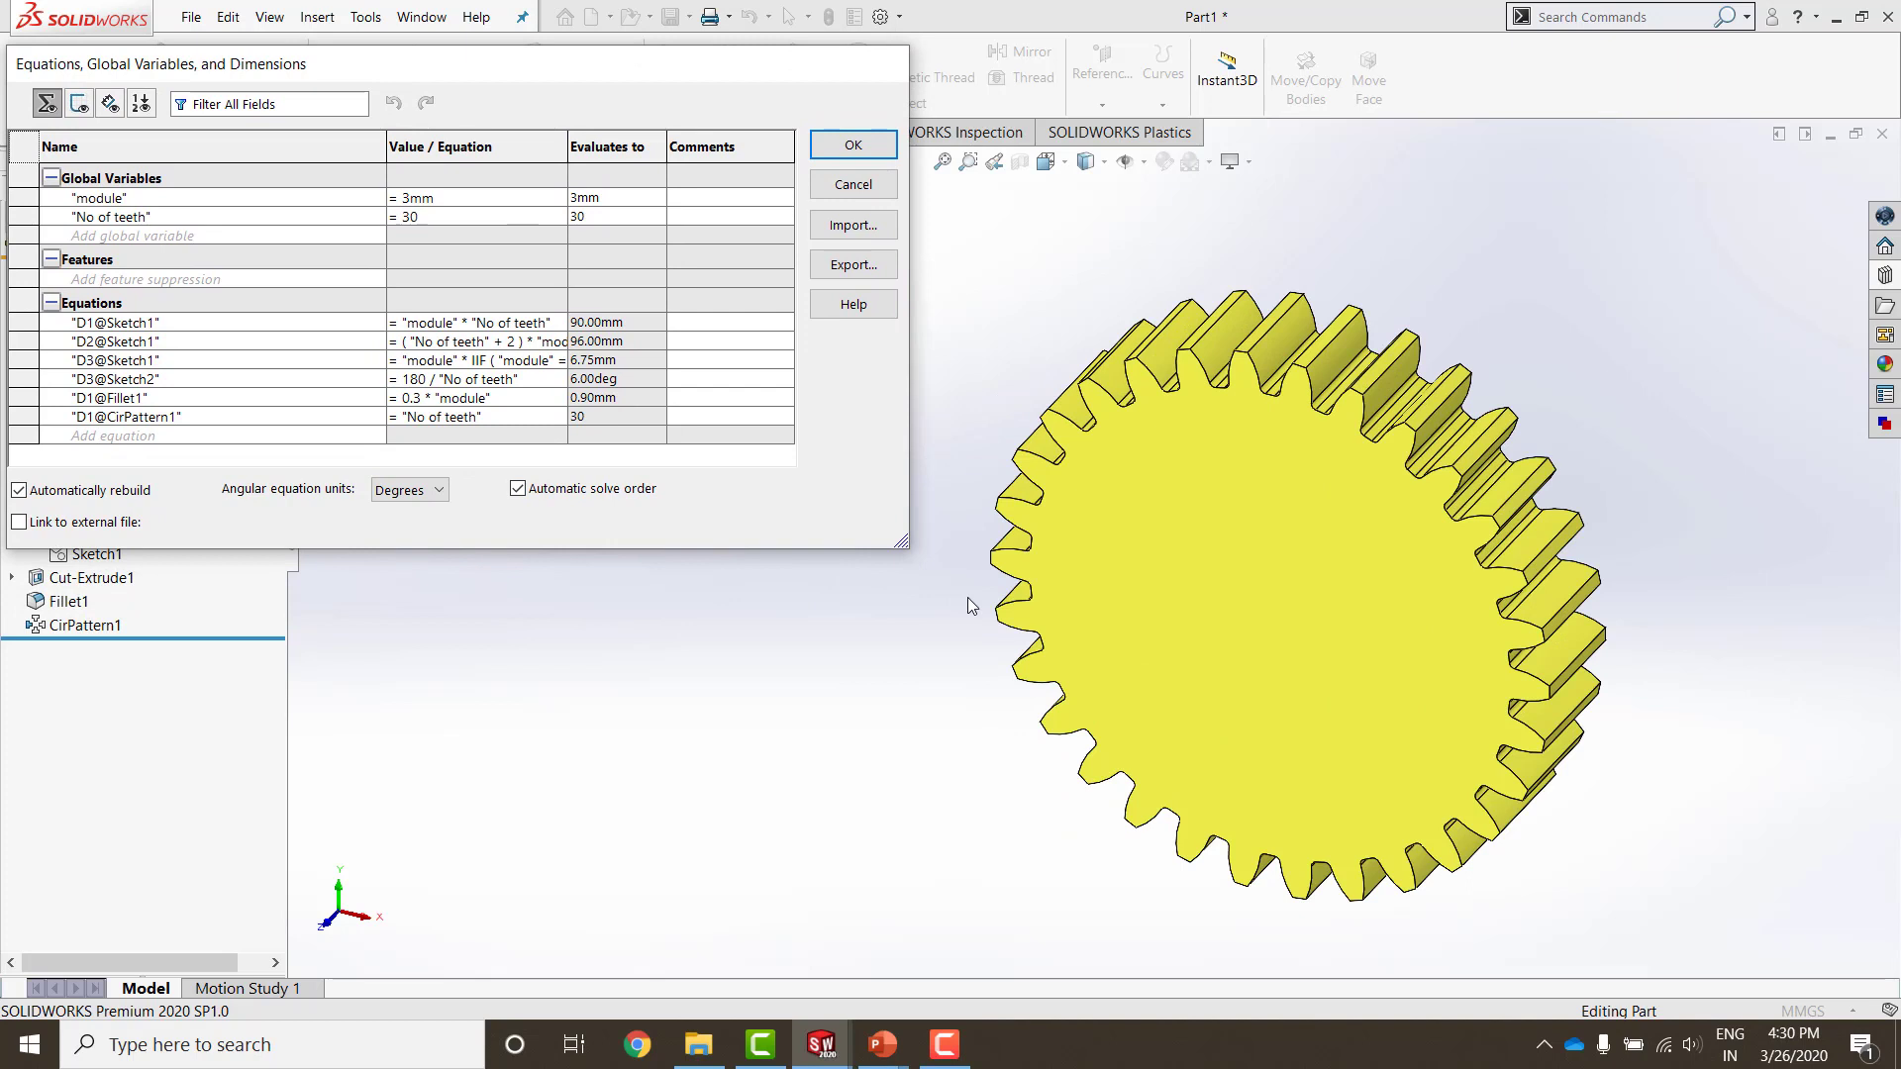
Step: Set the module to 2mm and No of teeth to 20
left_click(411, 198)
key("BackSpace")
type("2")
key("Return")
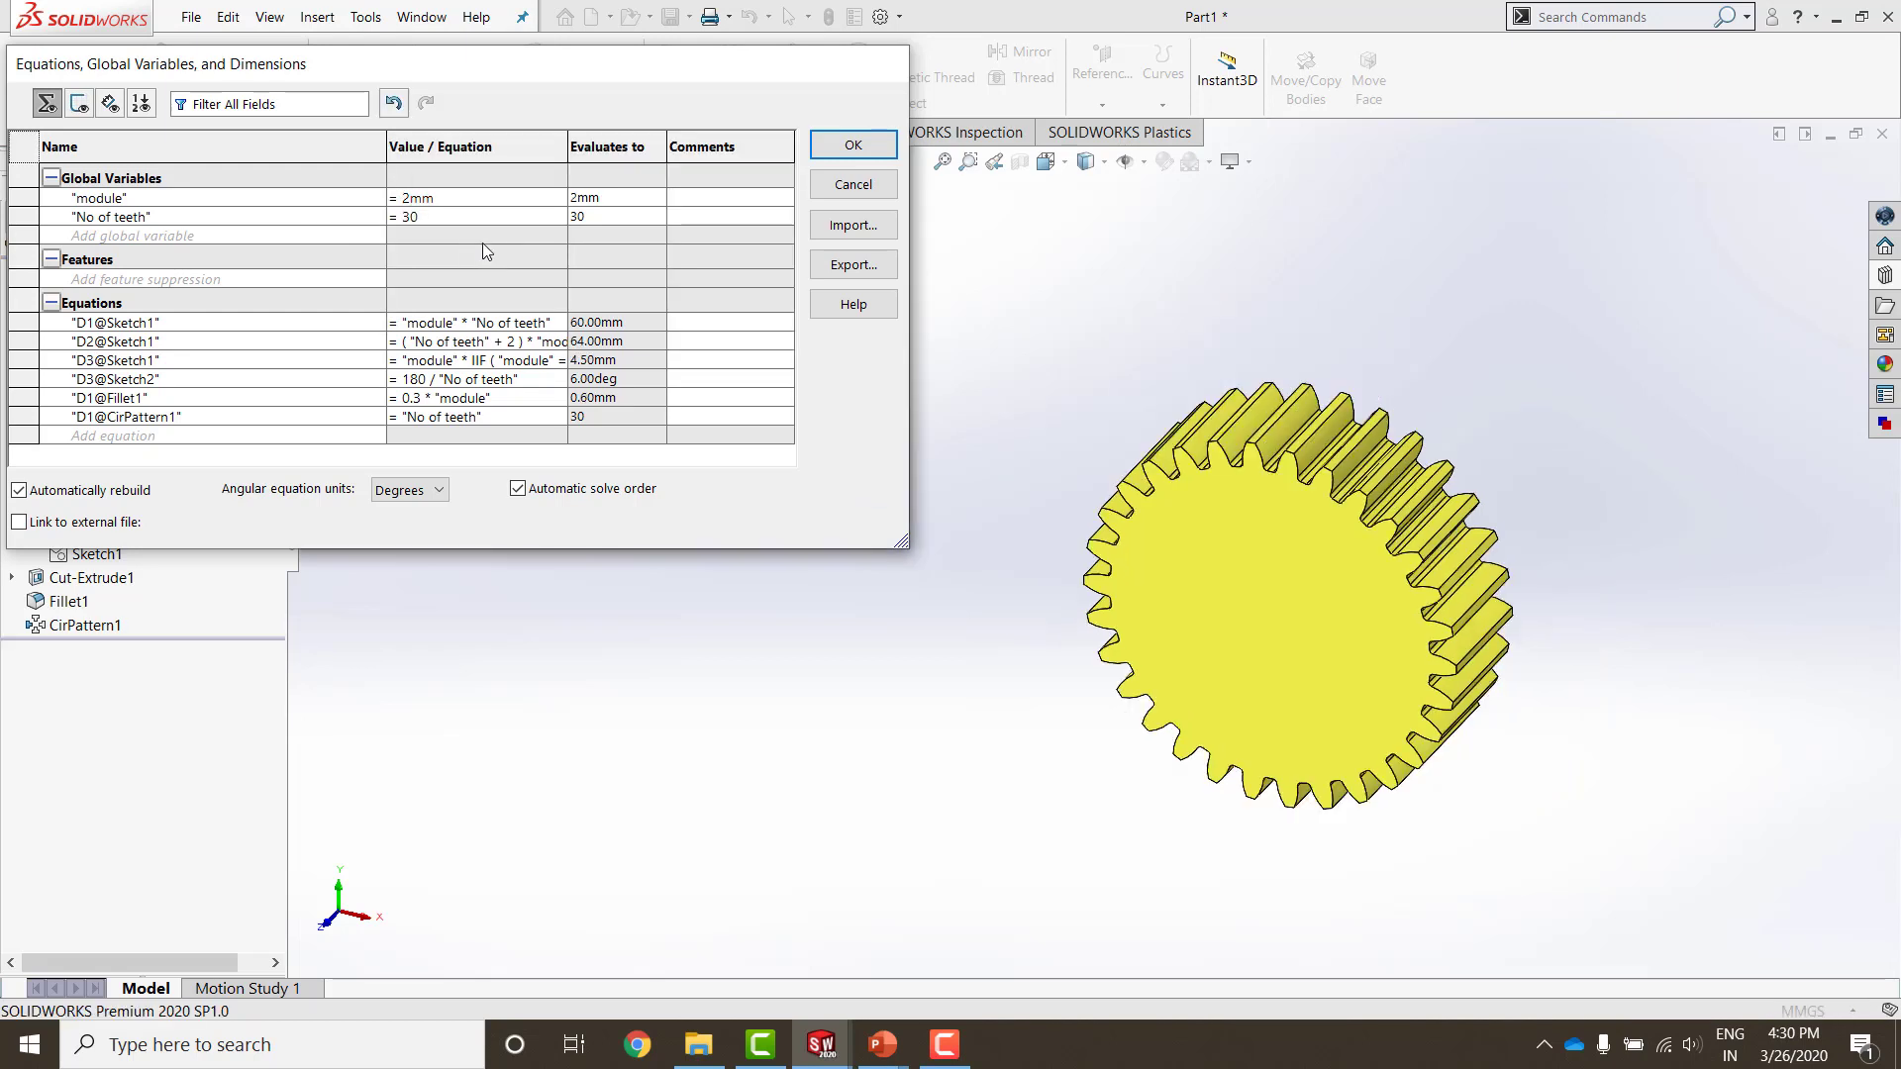
left_click(426, 218)
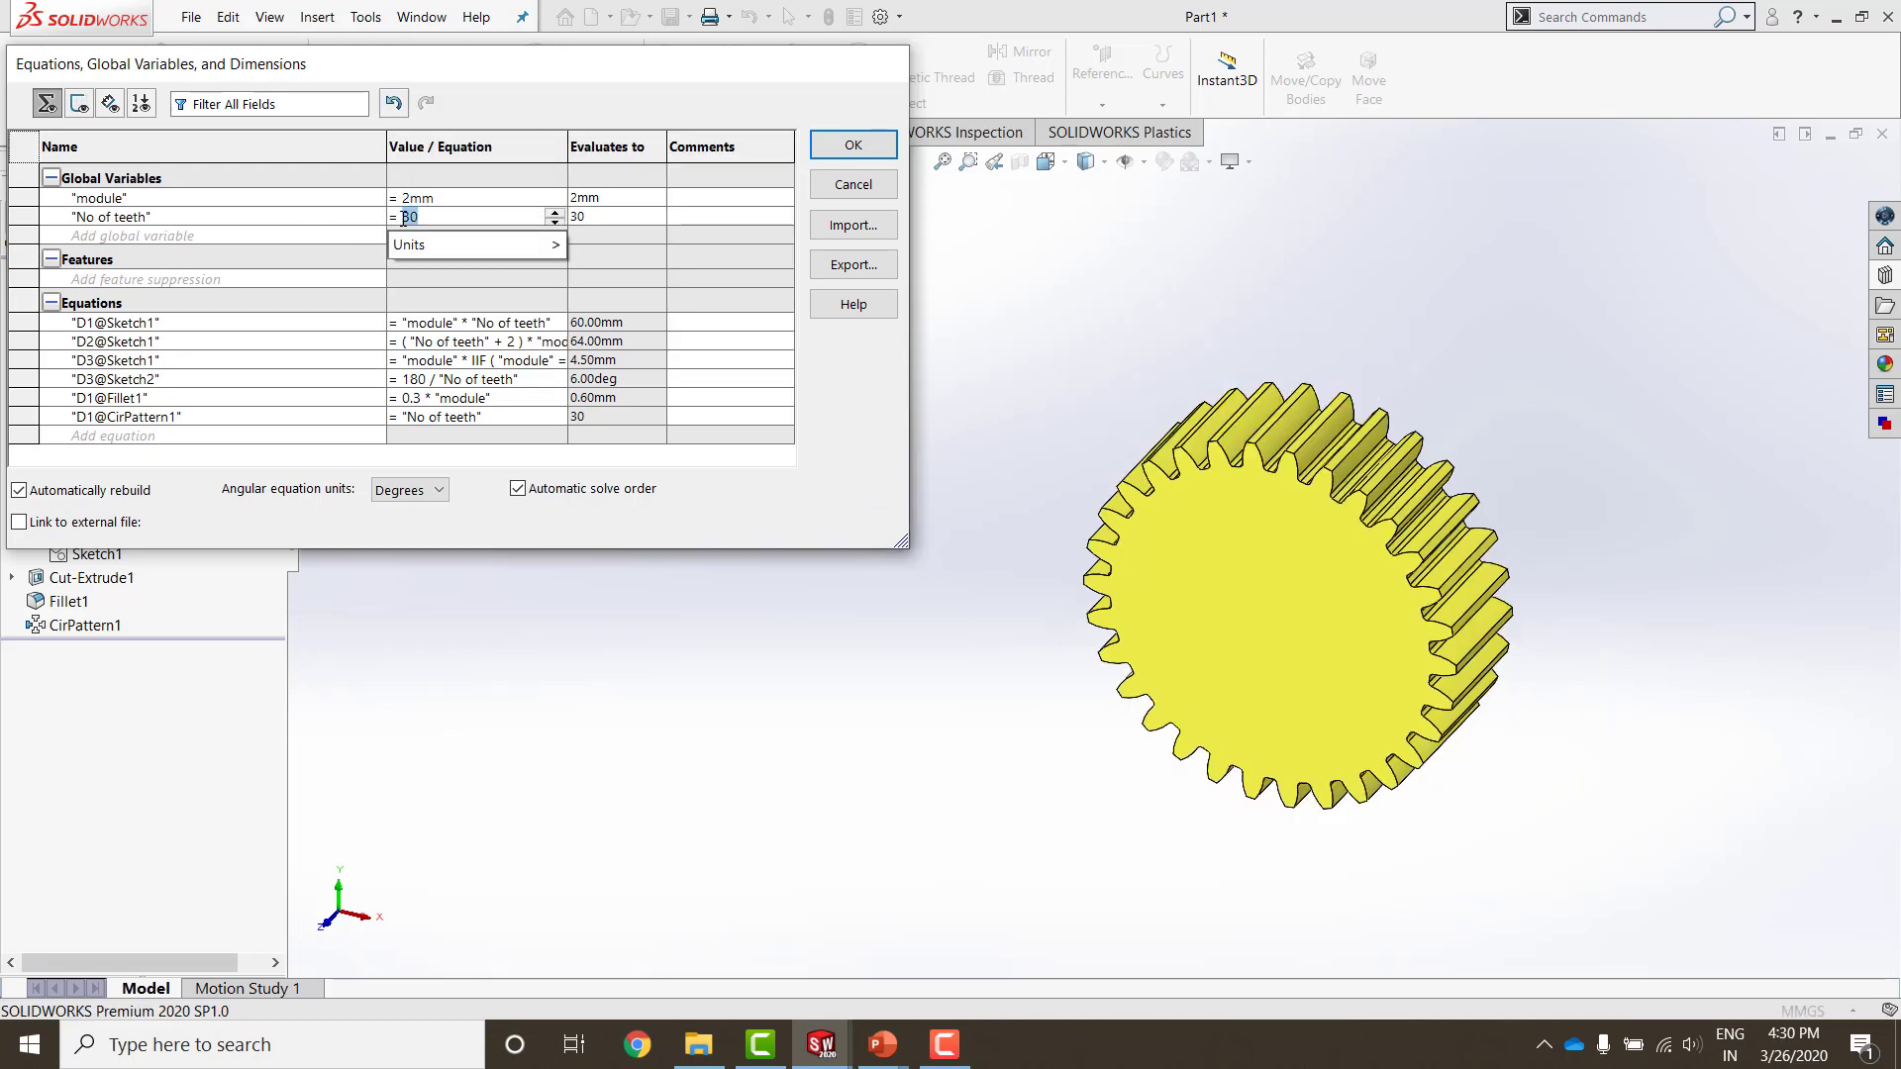
type("20")
key("Return")
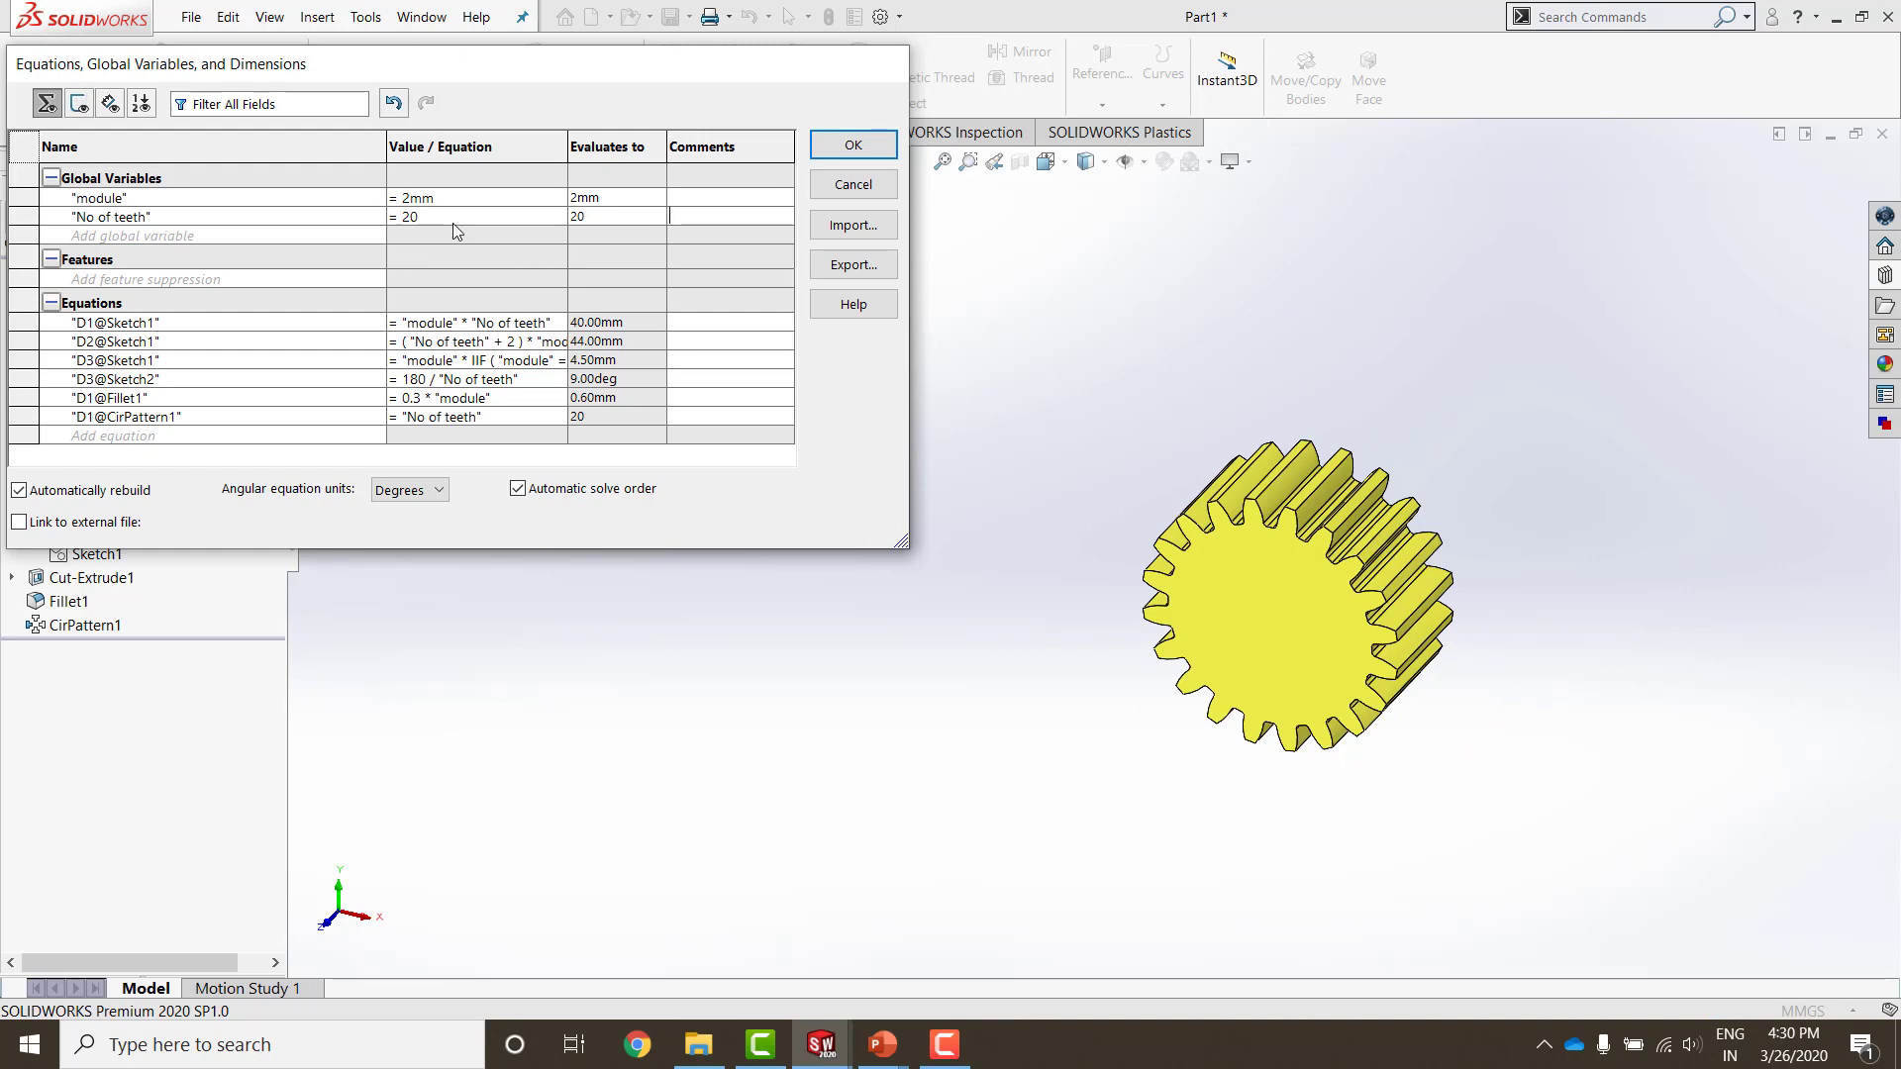
Step: Change the module to 1.2mm and No of teeth to 30, and apply
left_click(412, 200)
type("1.")
key("Tab")
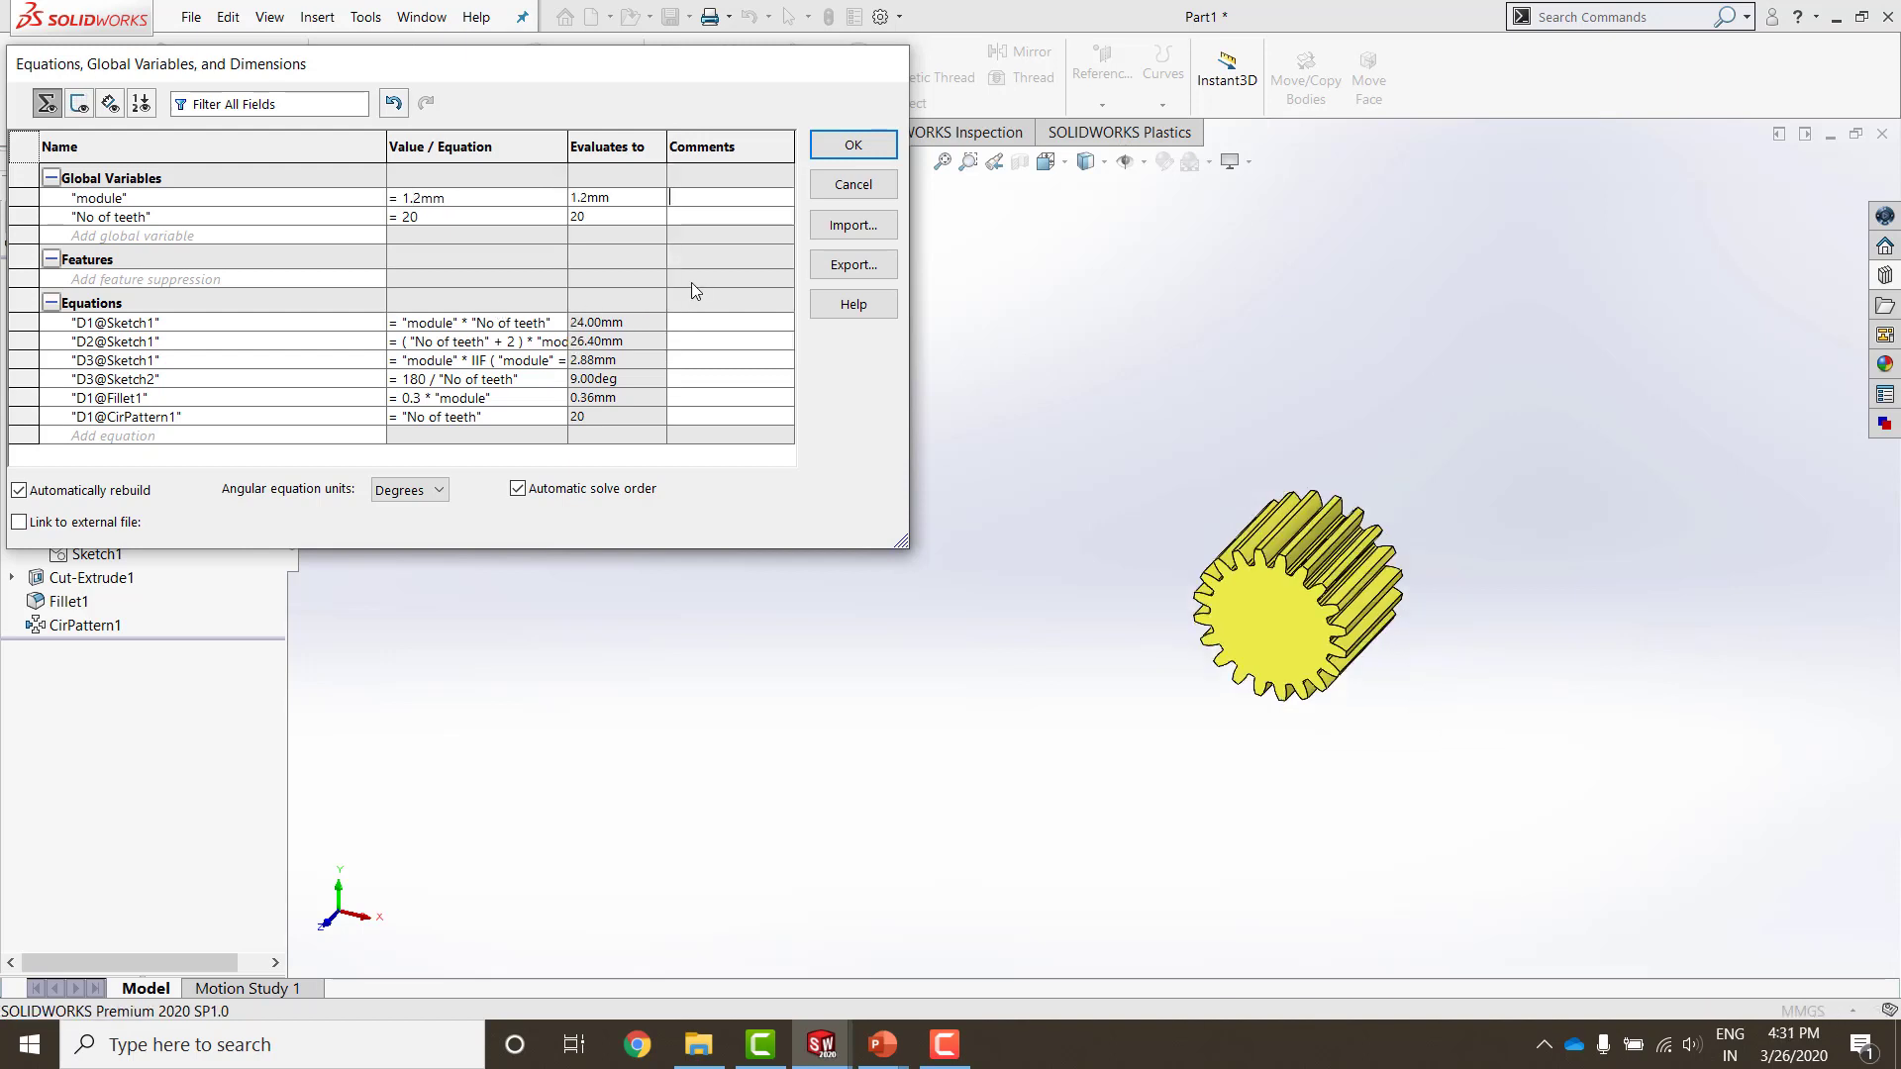
left_click(428, 217)
left_click(552, 224)
left_click(704, 226)
left_click(837, 156)
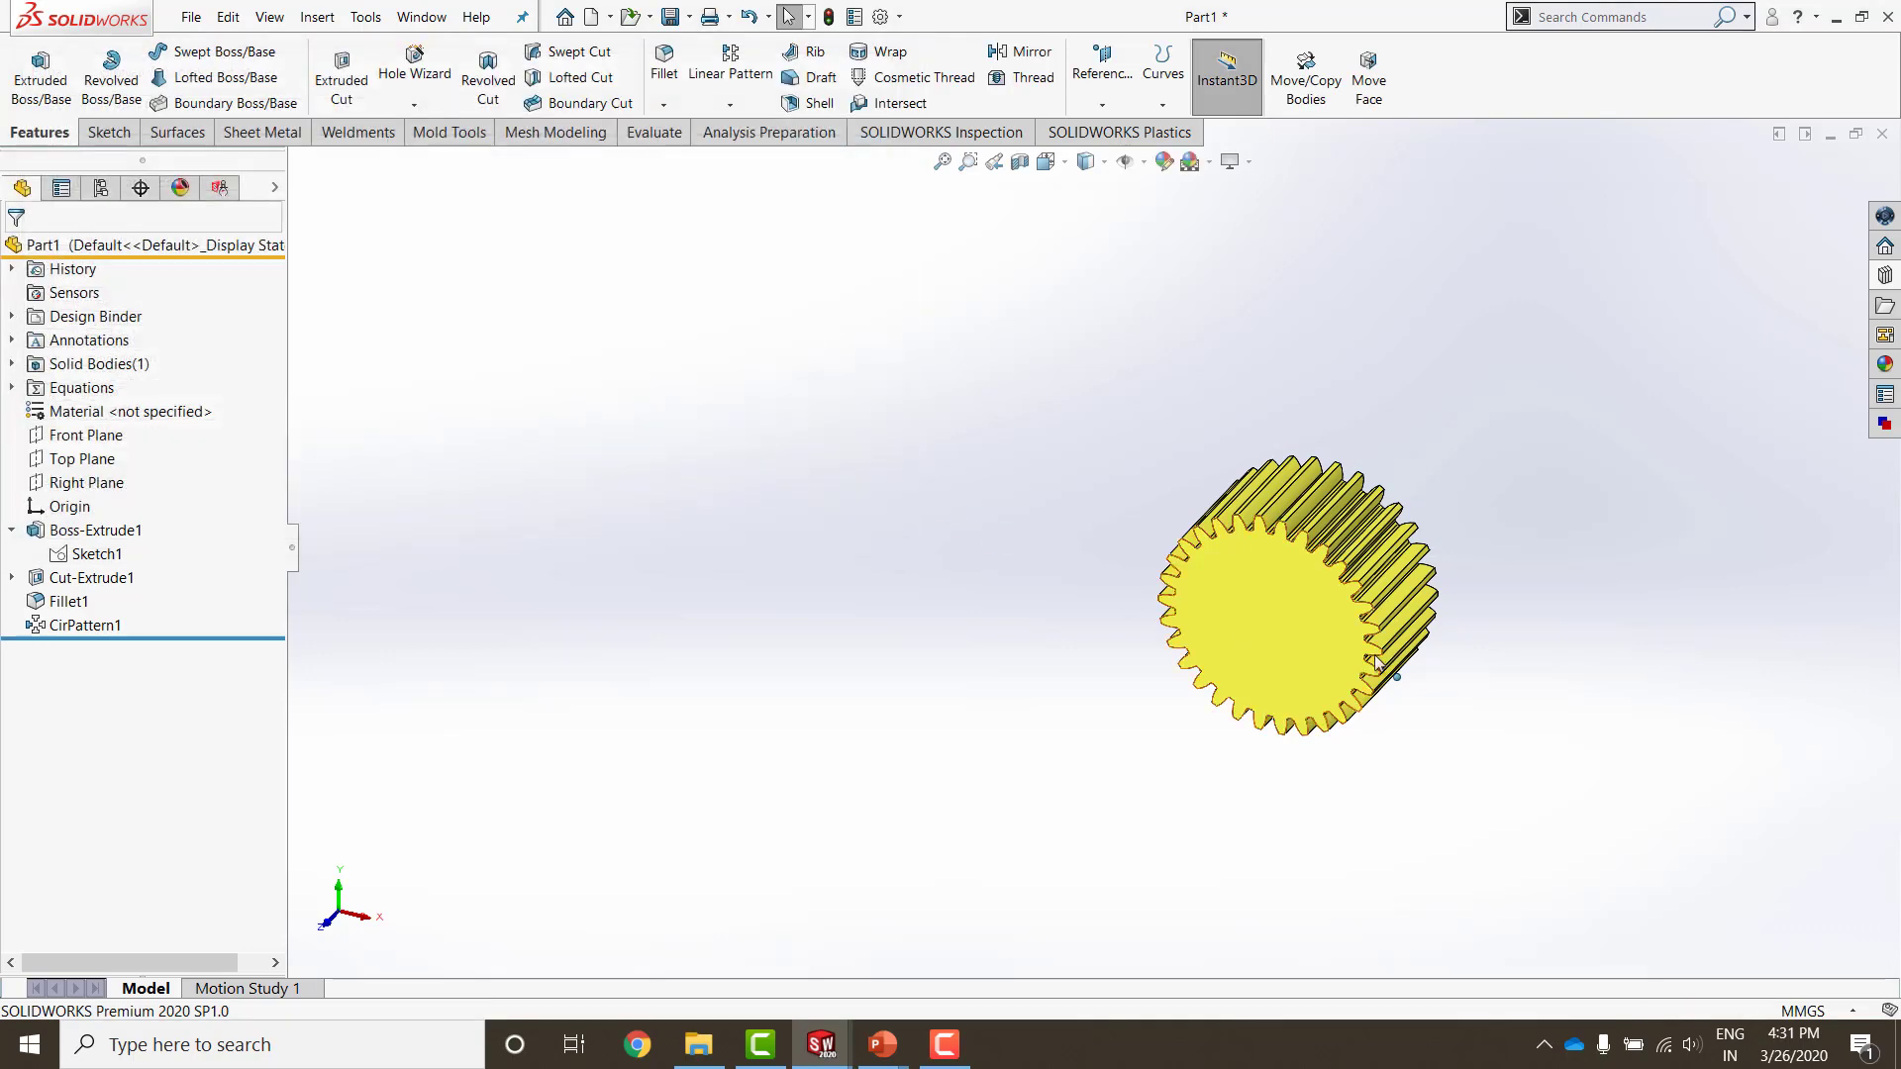
Step: Zoom in on the rebuilt 30-tooth, module 1.2mm gear
scroll(1391, 663, "down", 5)
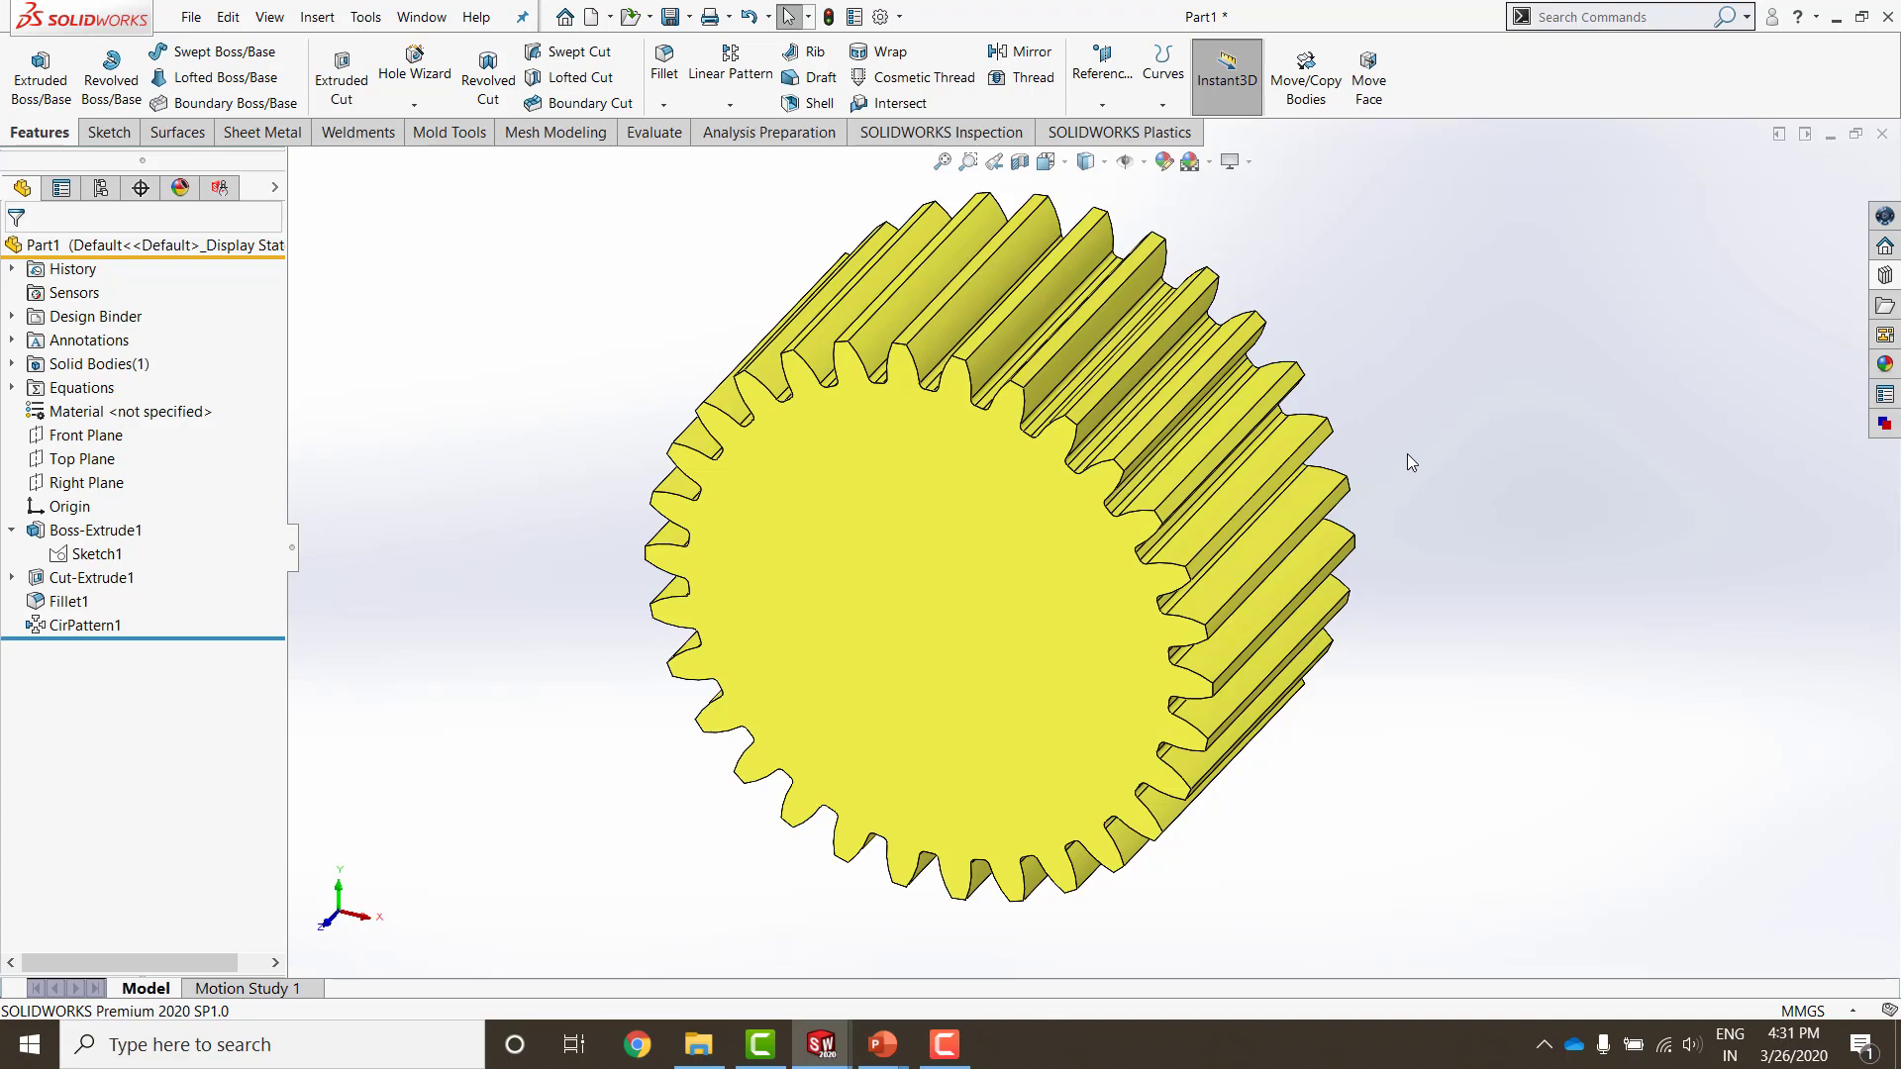
key("alt+Tab")
Step: Minimize Part1 and open the Spur Gear Design part from the gear project folder
left_click(1830, 133)
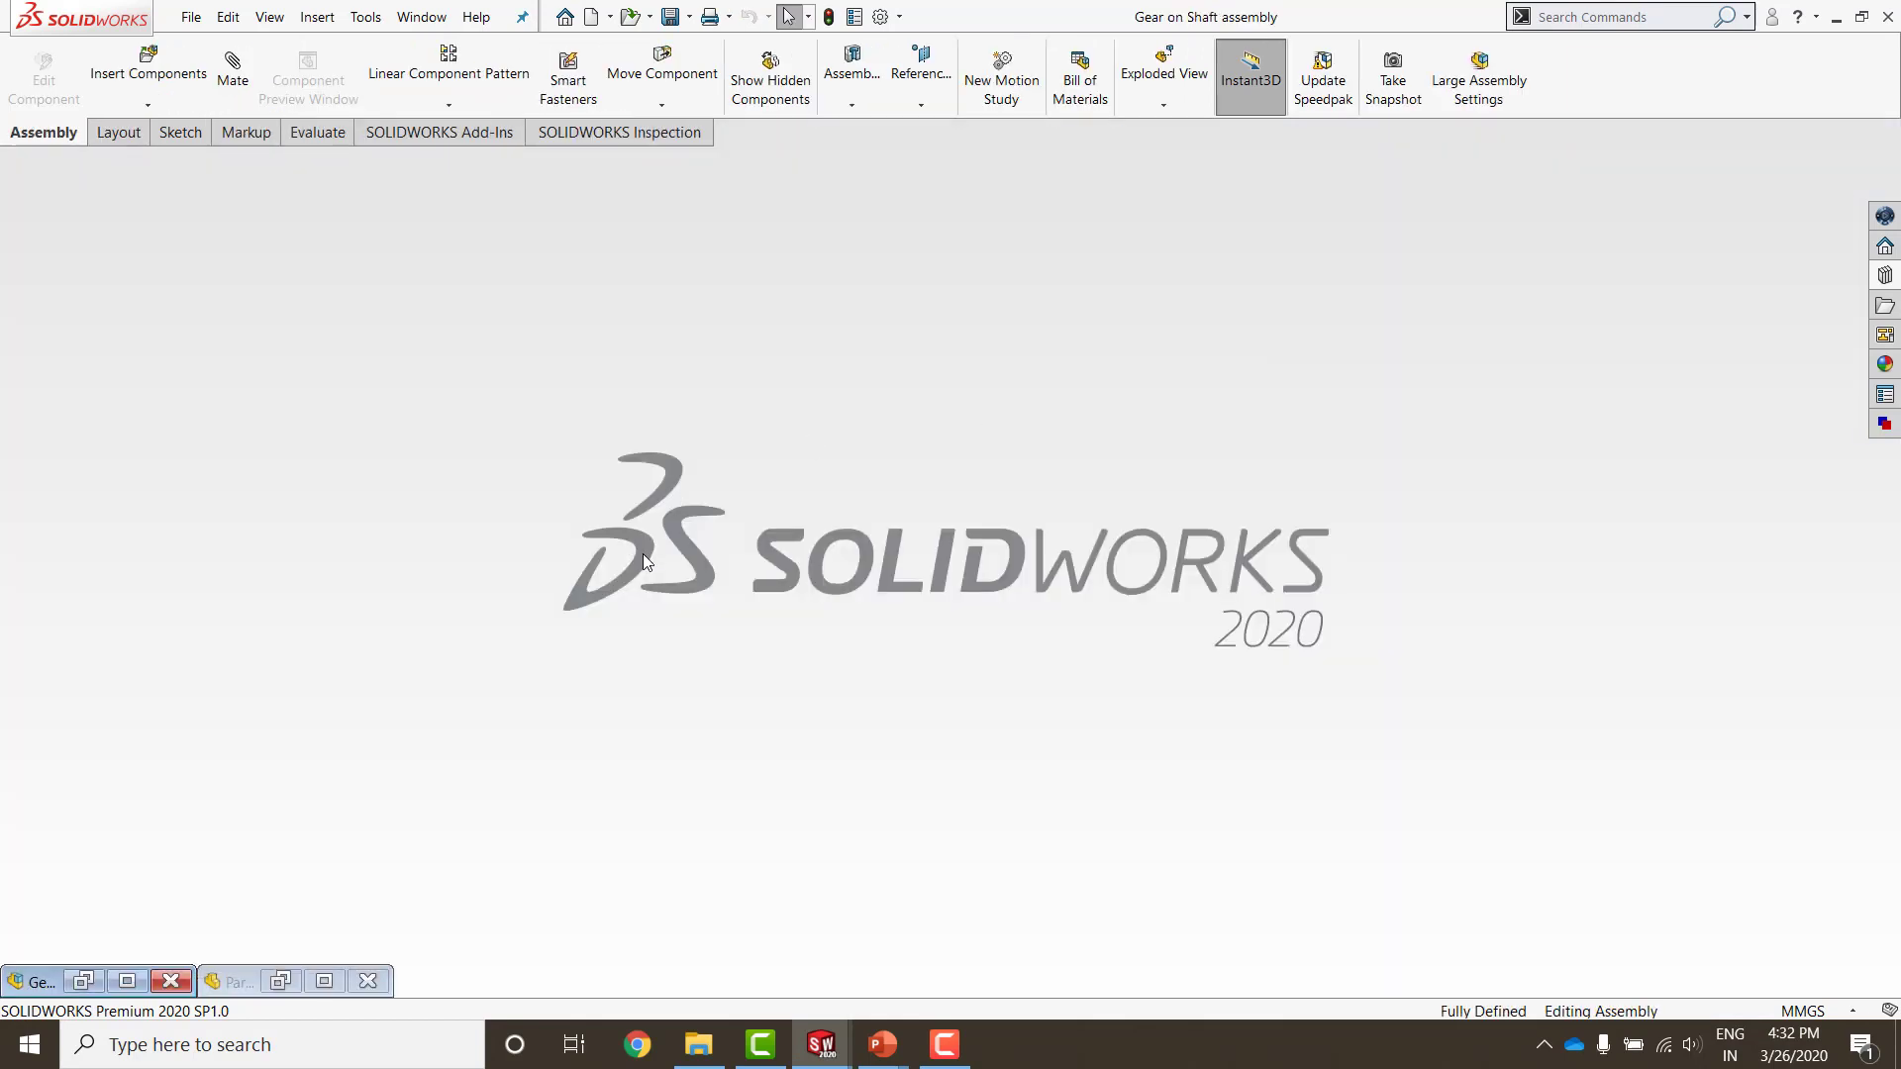
left_click(699, 1045)
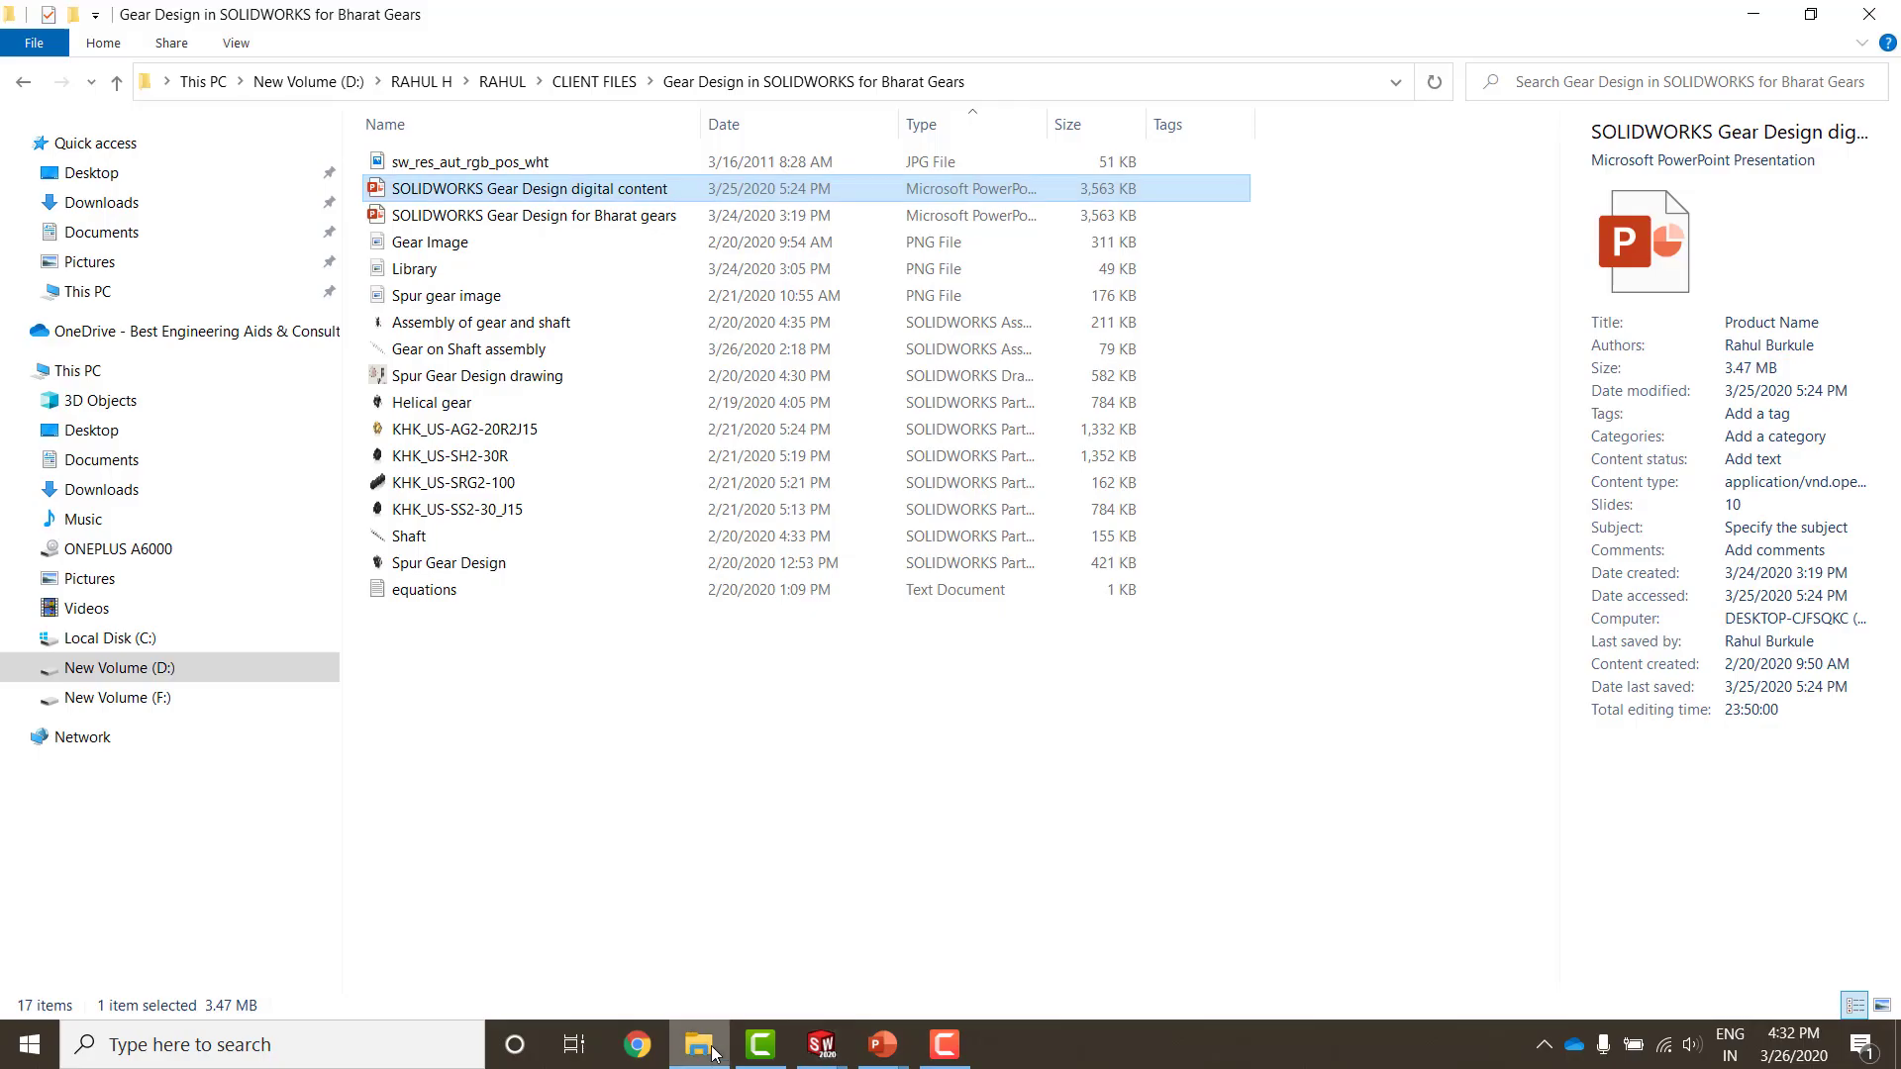
left_click(481, 573)
double_click(500, 564)
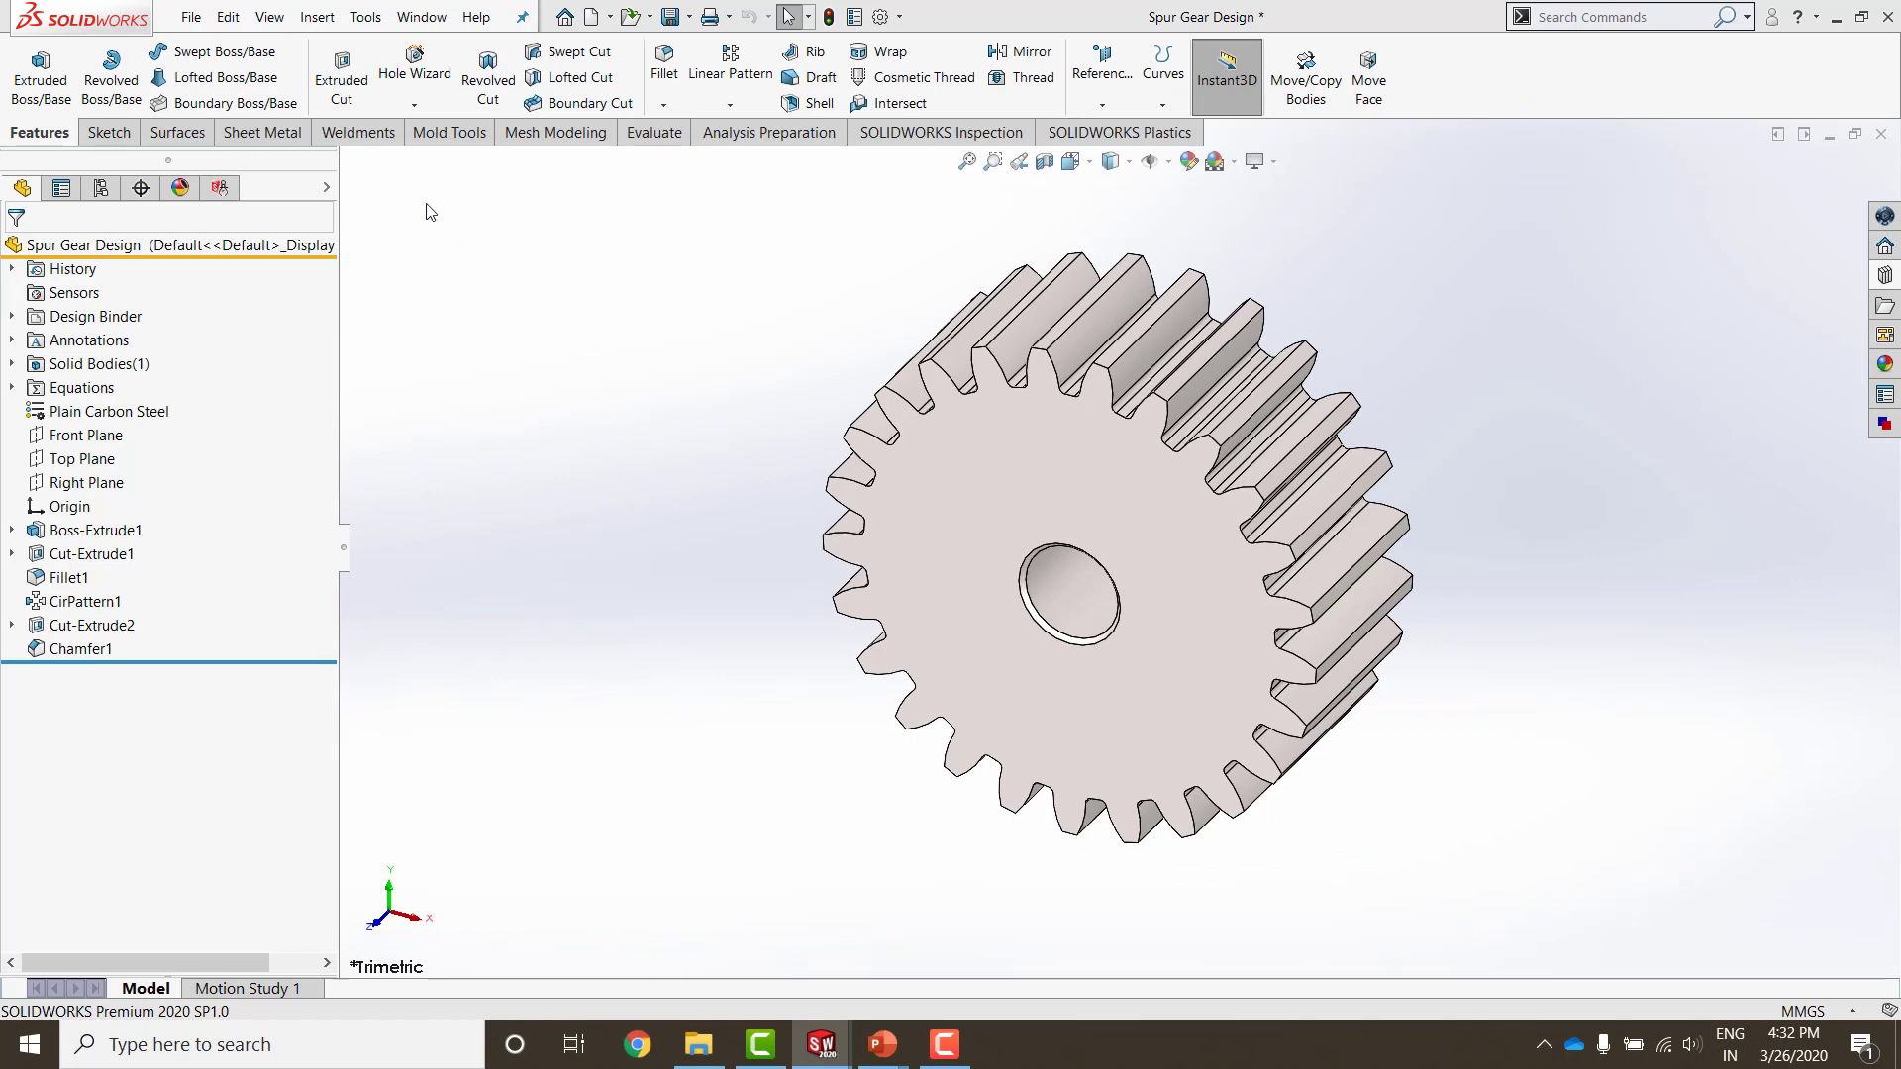
Step: Show the part's configurations and expand Tables to bring up the Design Table's actions
left_click(317, 17)
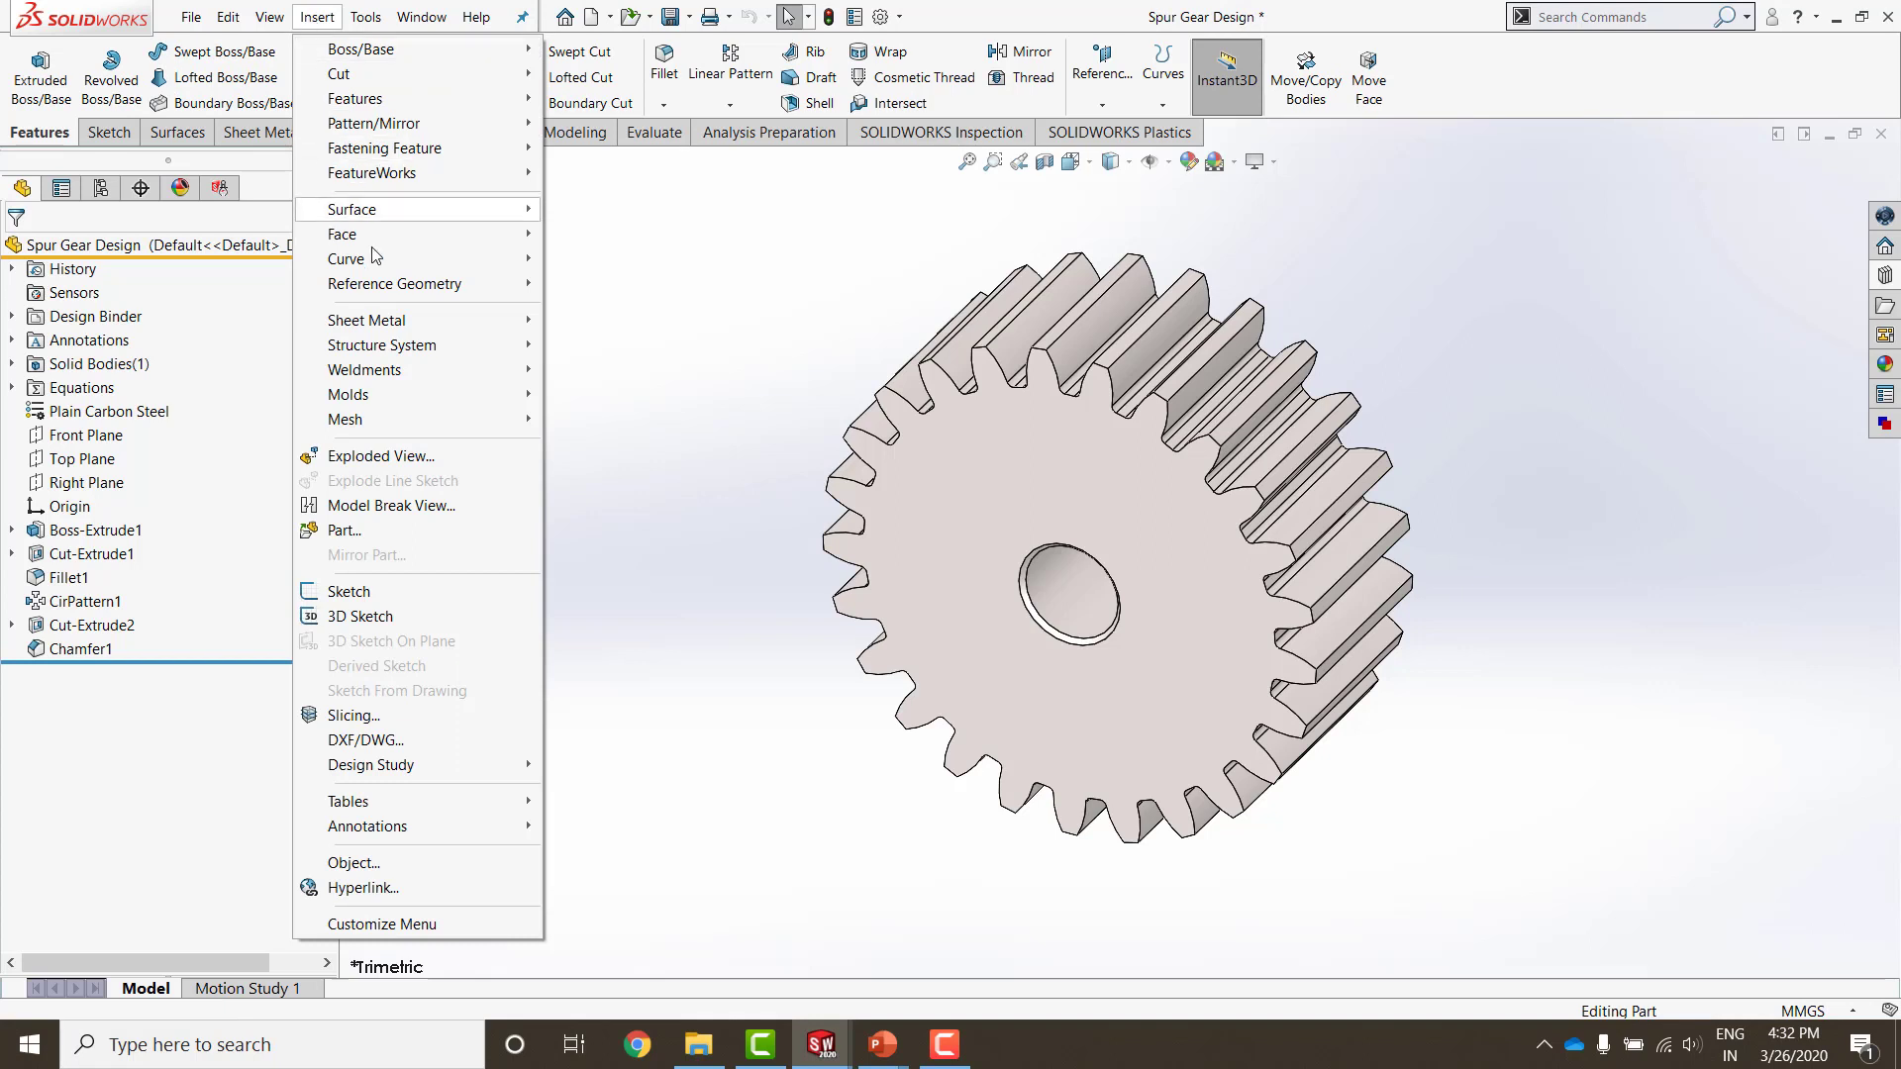
mouse_move(435, 804)
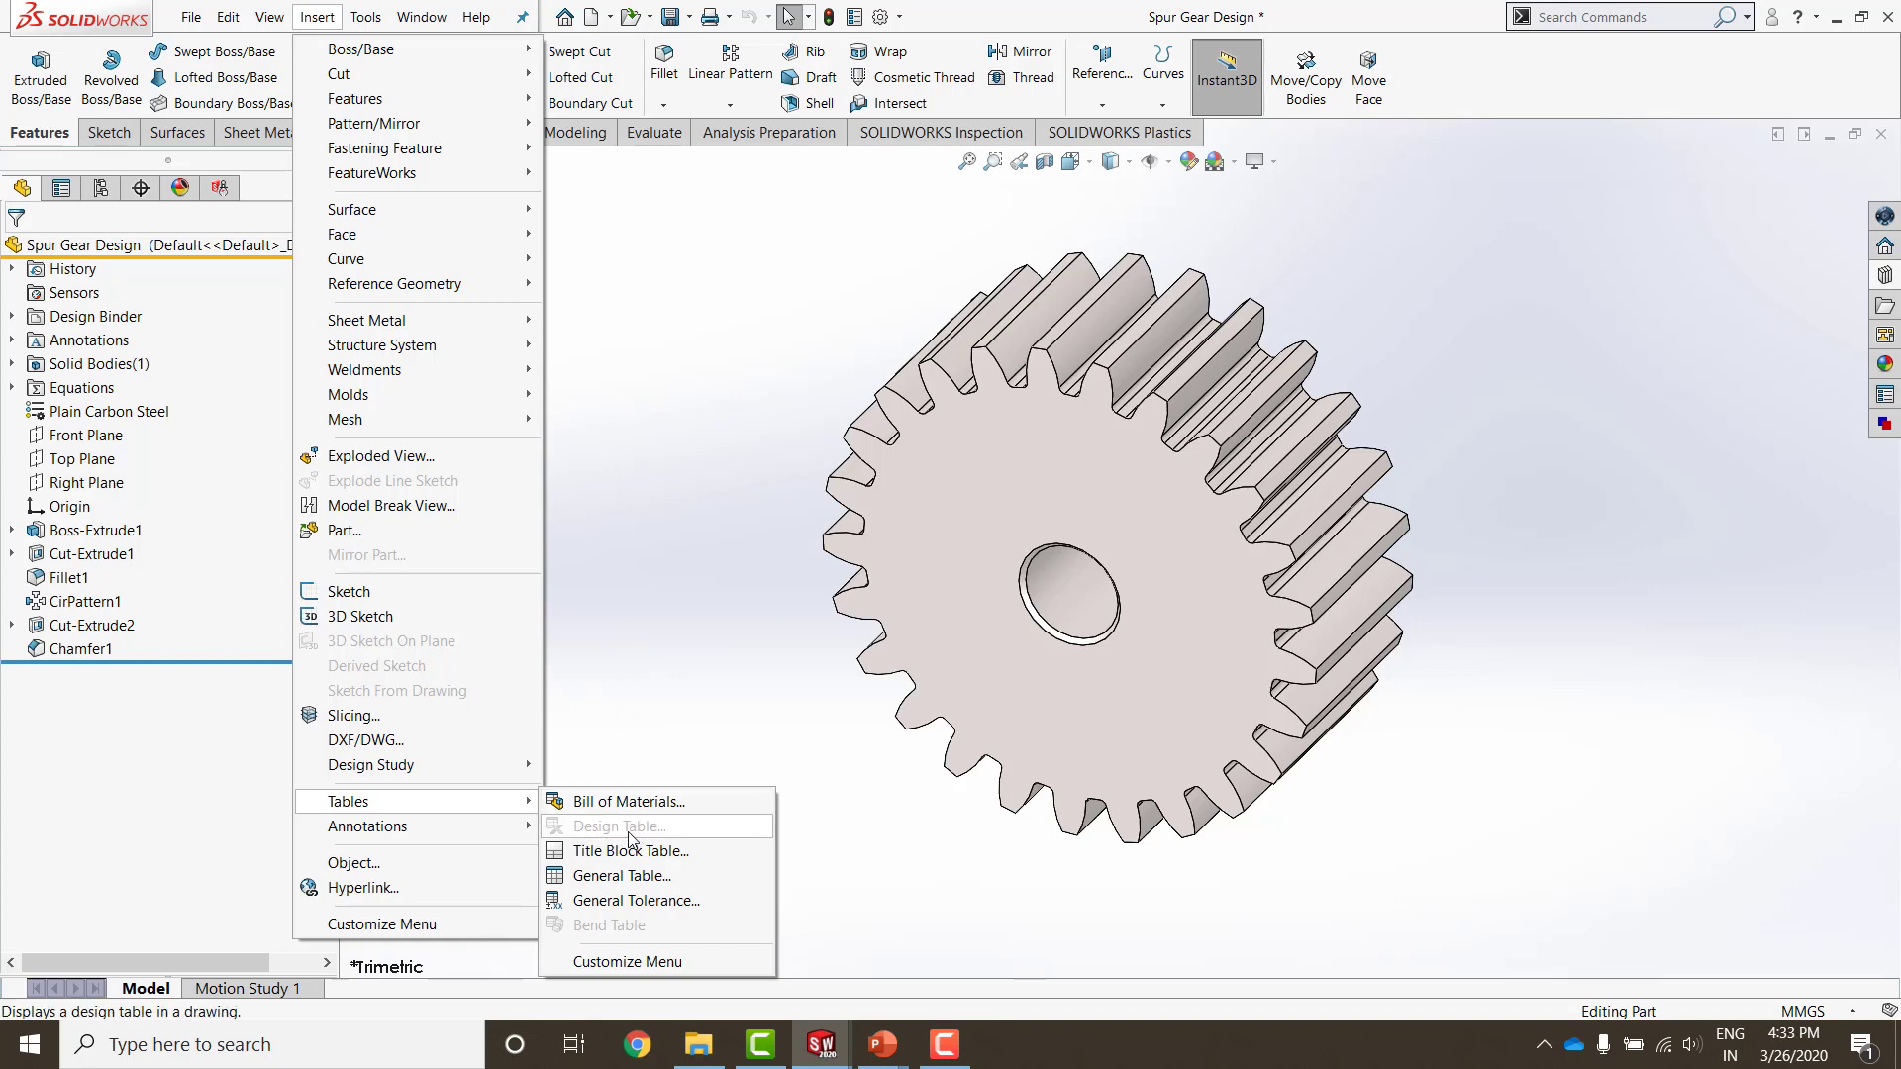
left_click(622, 452)
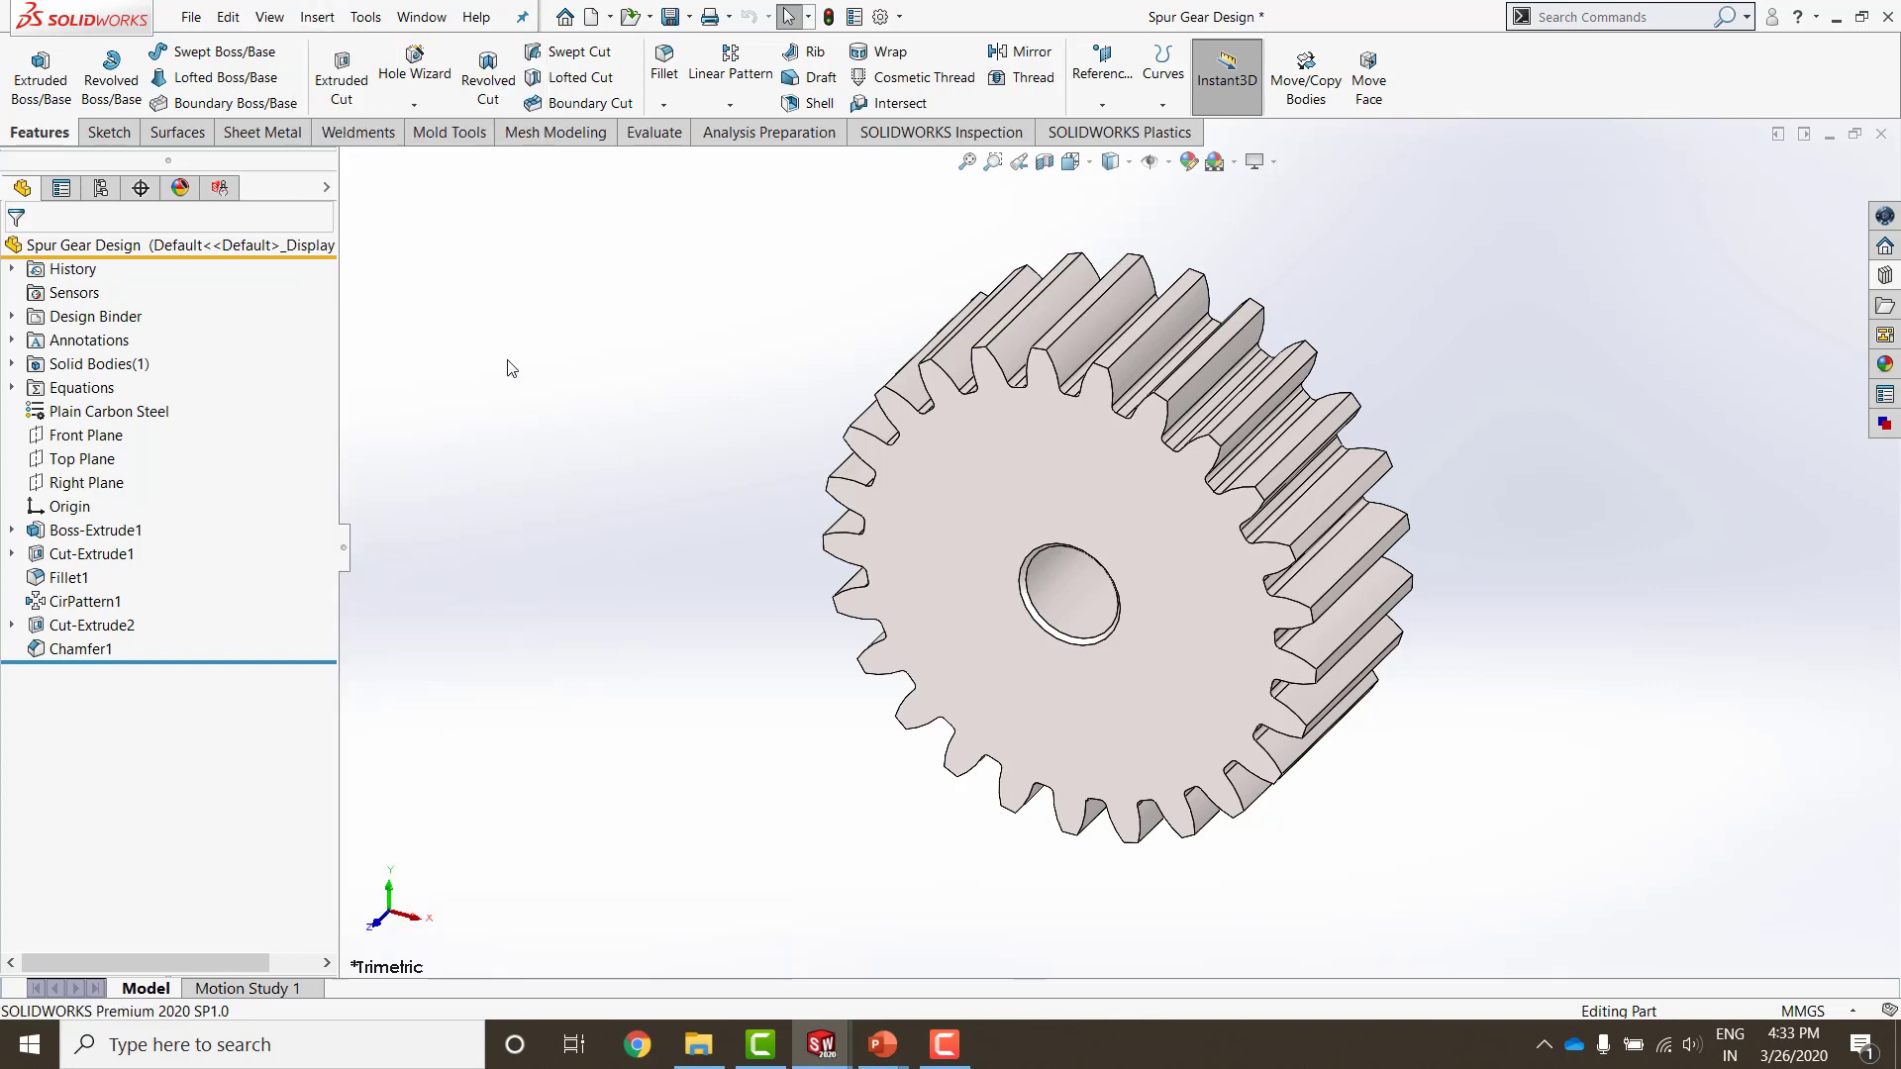
left_click(101, 190)
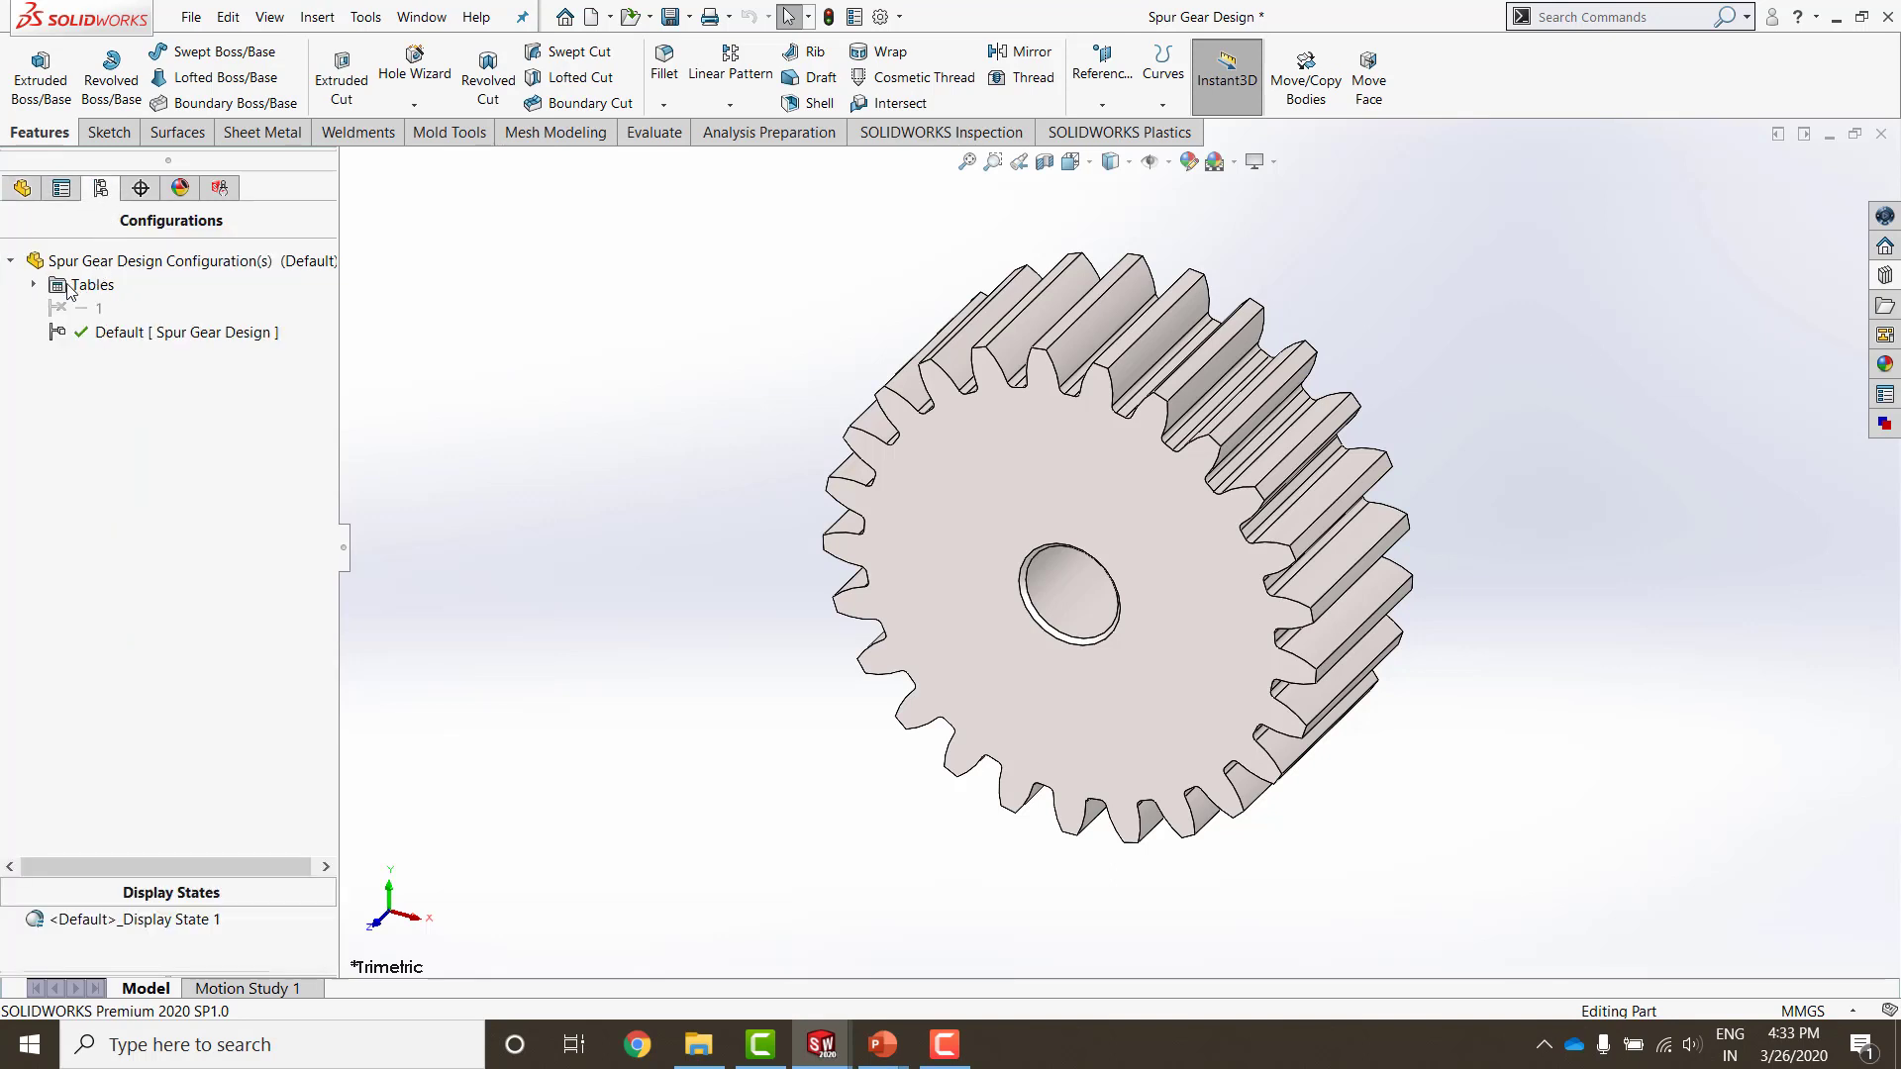
left_click(33, 285)
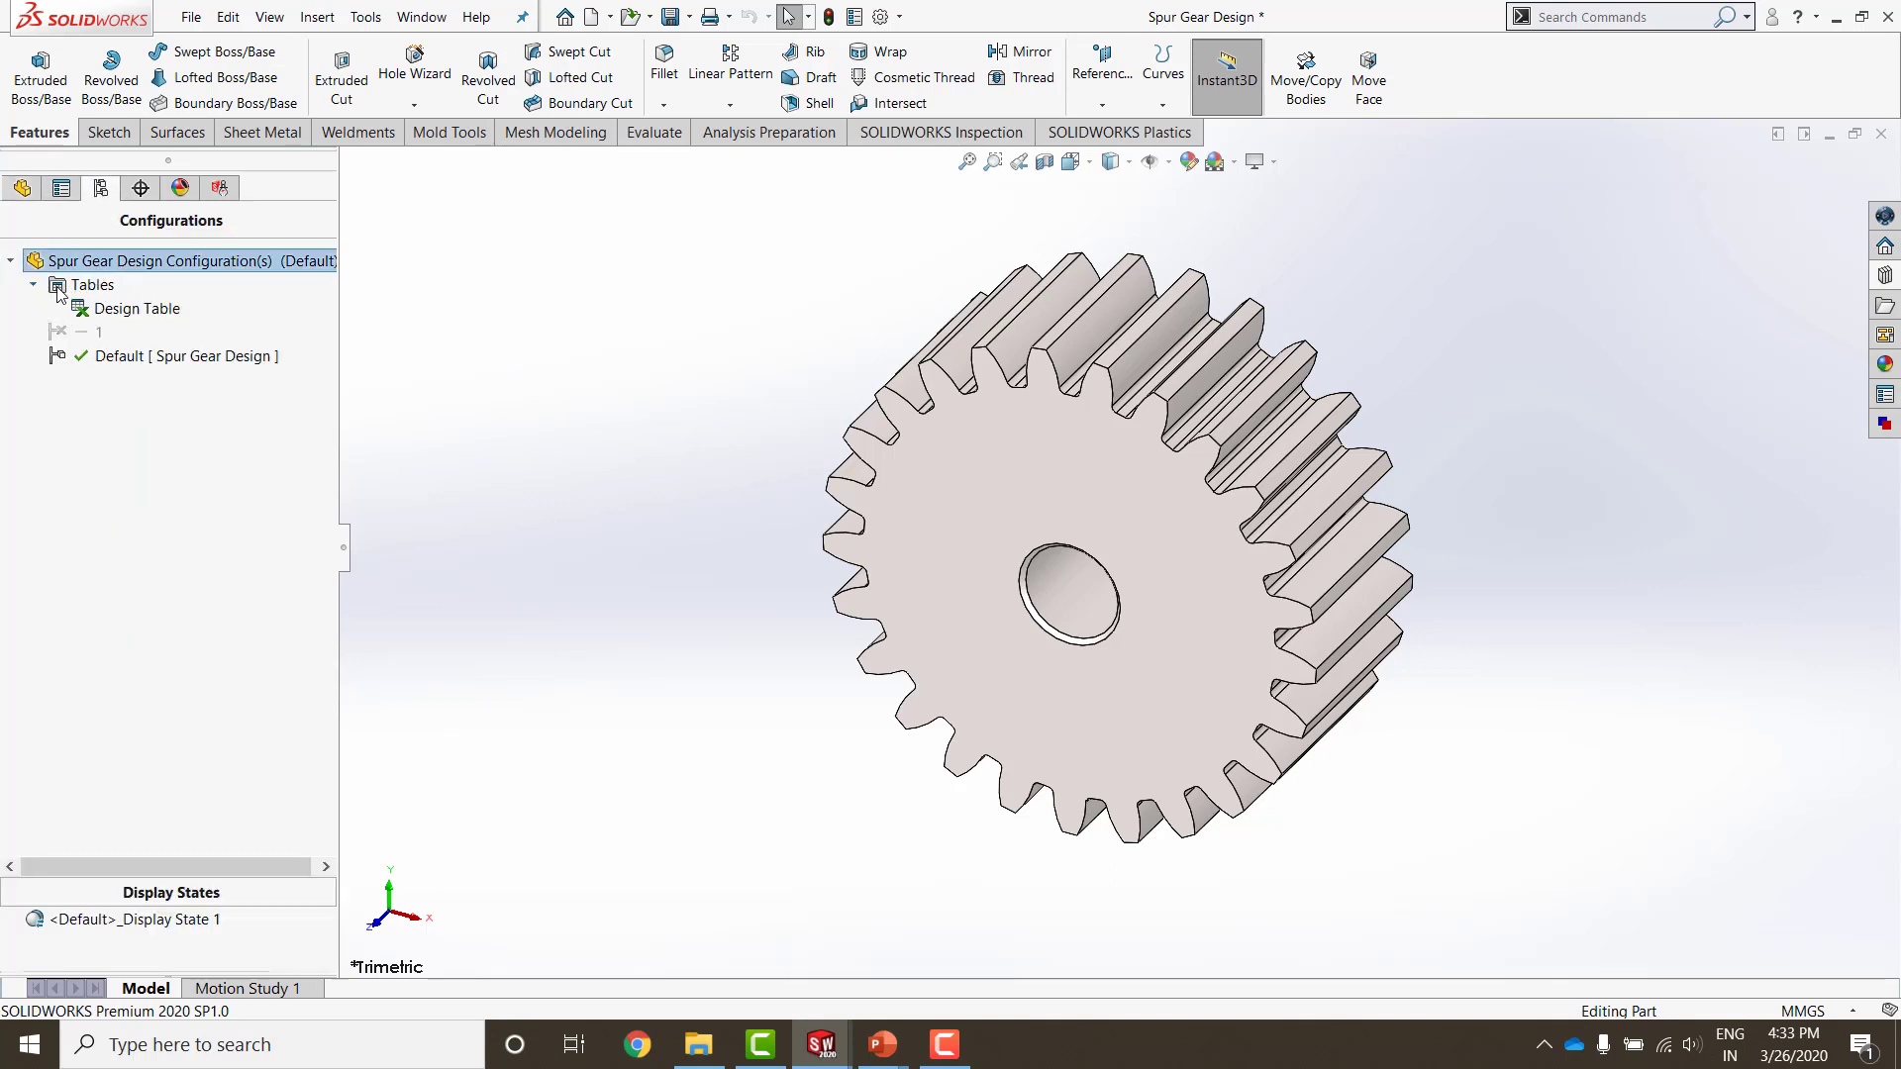
right_click(119, 310)
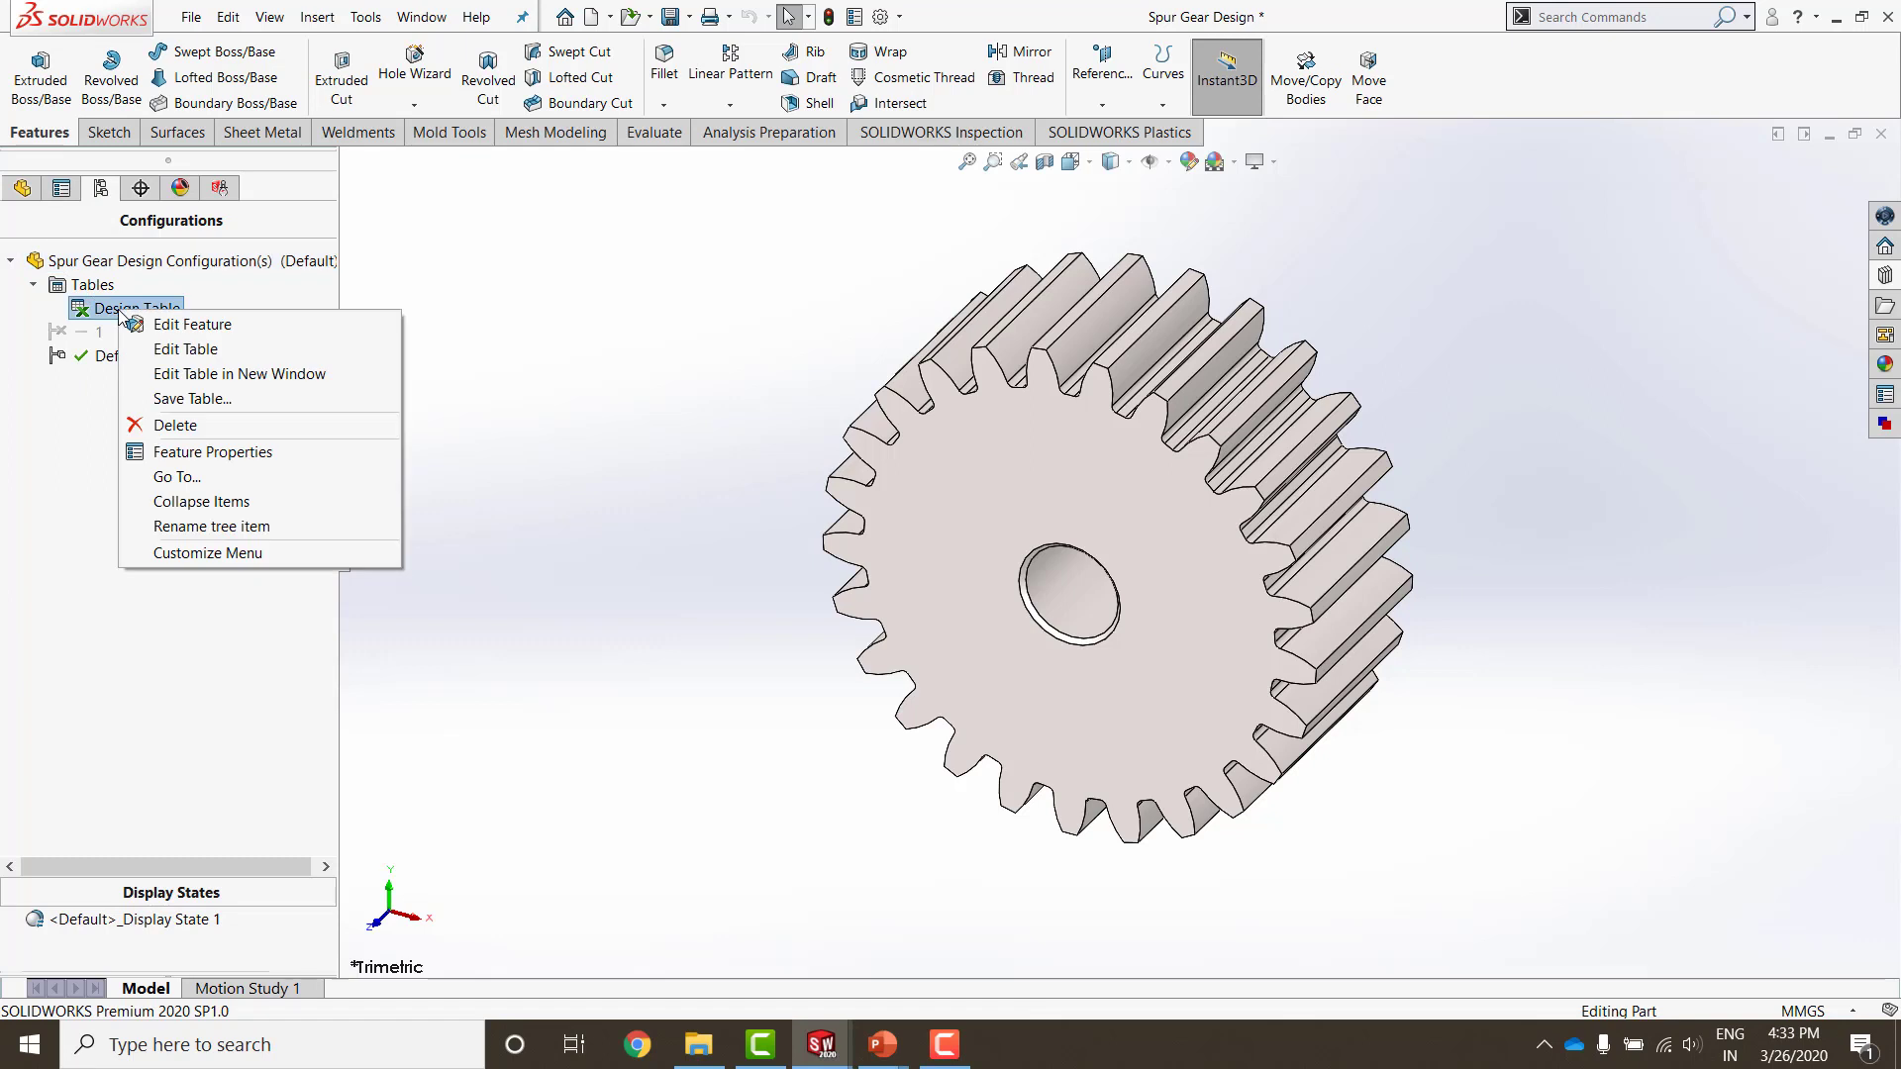
Step: Edit the Design Table and review its Module, Number of Teeth and Shaft Dia headers
left_click(201, 351)
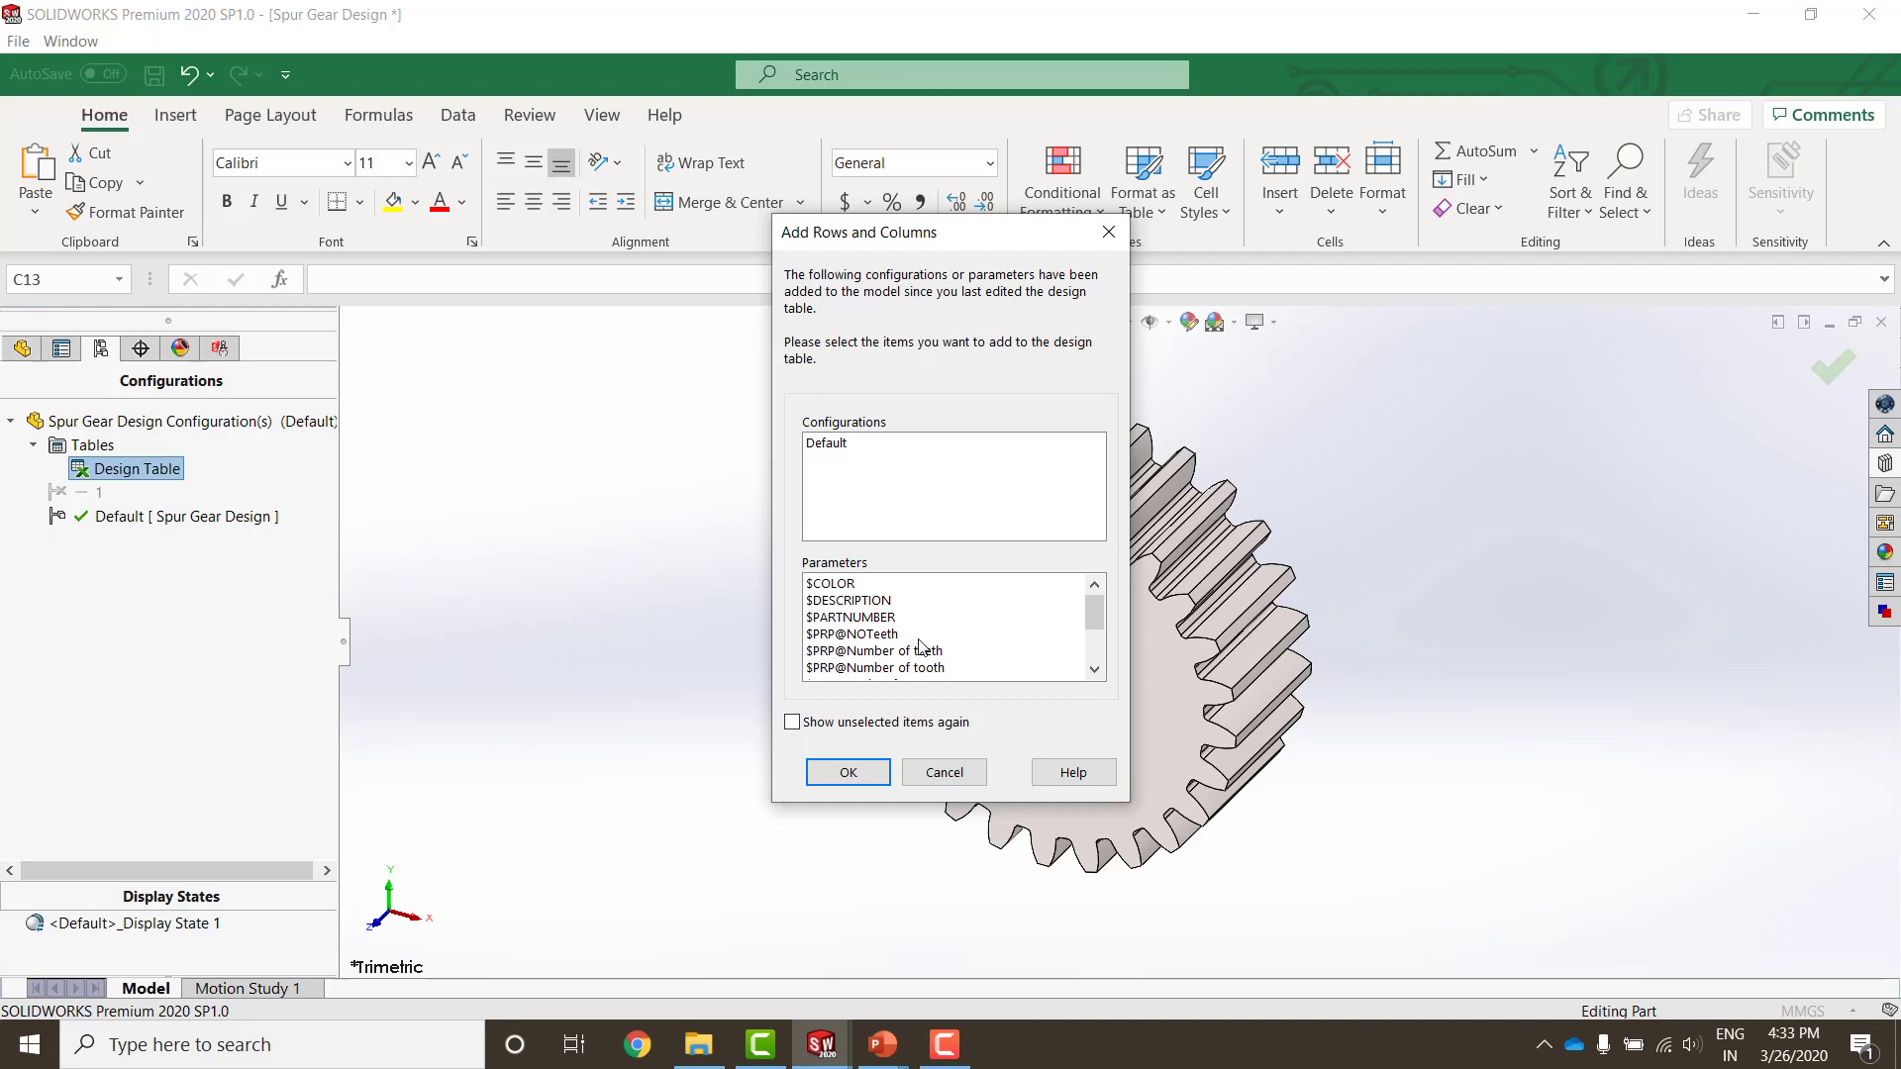
left_click(850, 773)
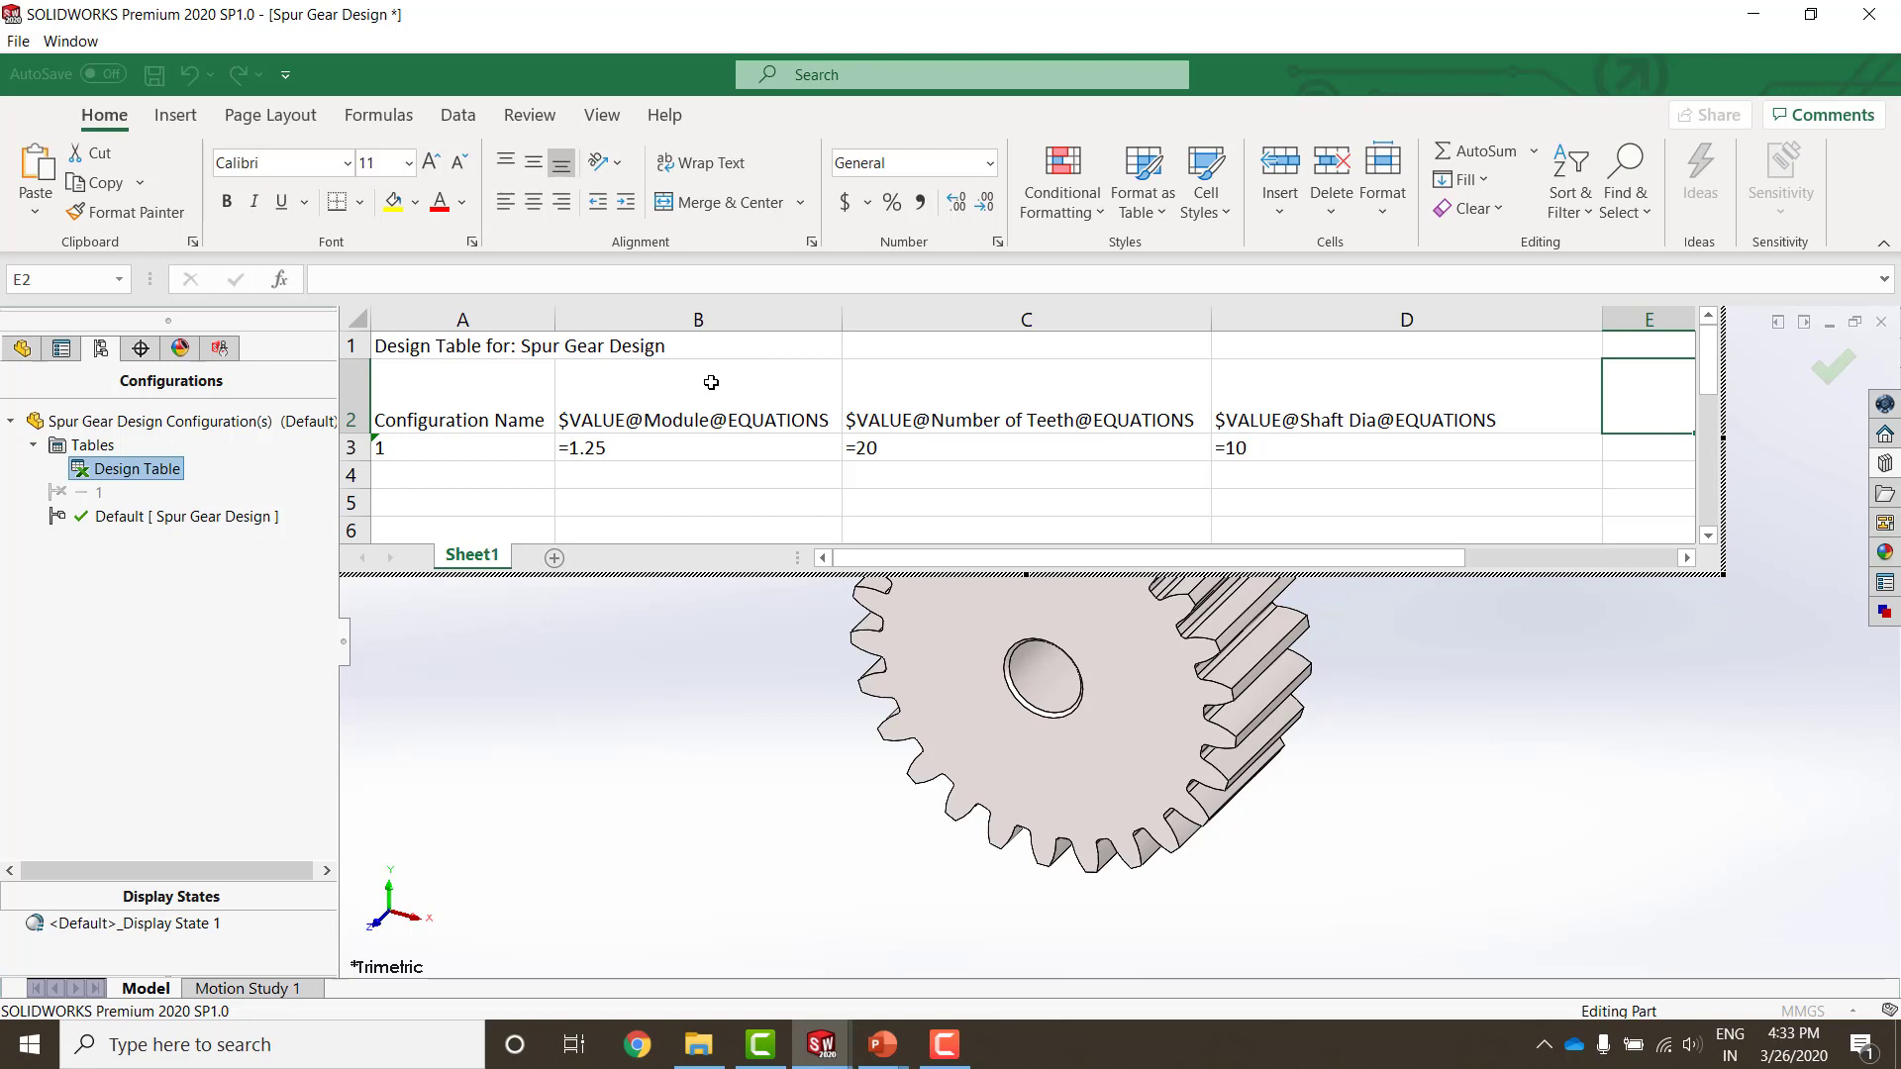
left_click(711, 382)
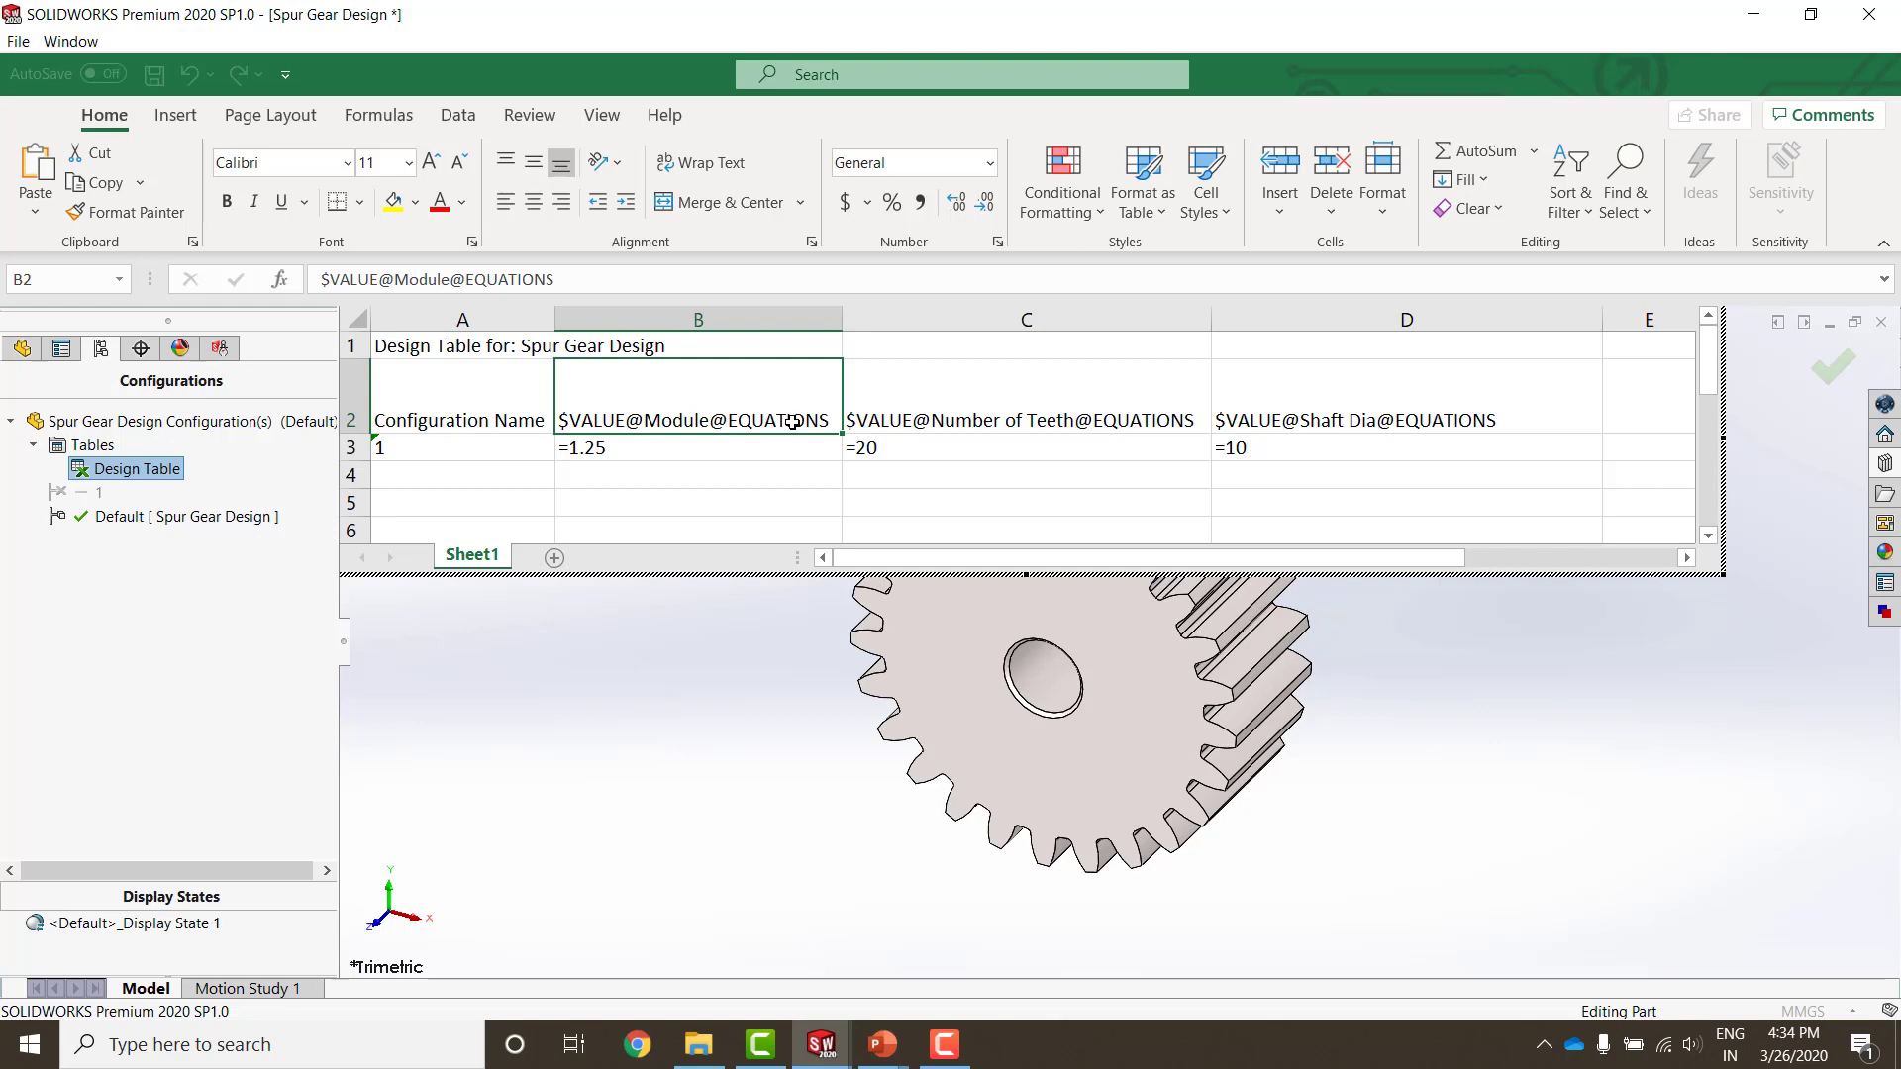
left_click(1035, 405)
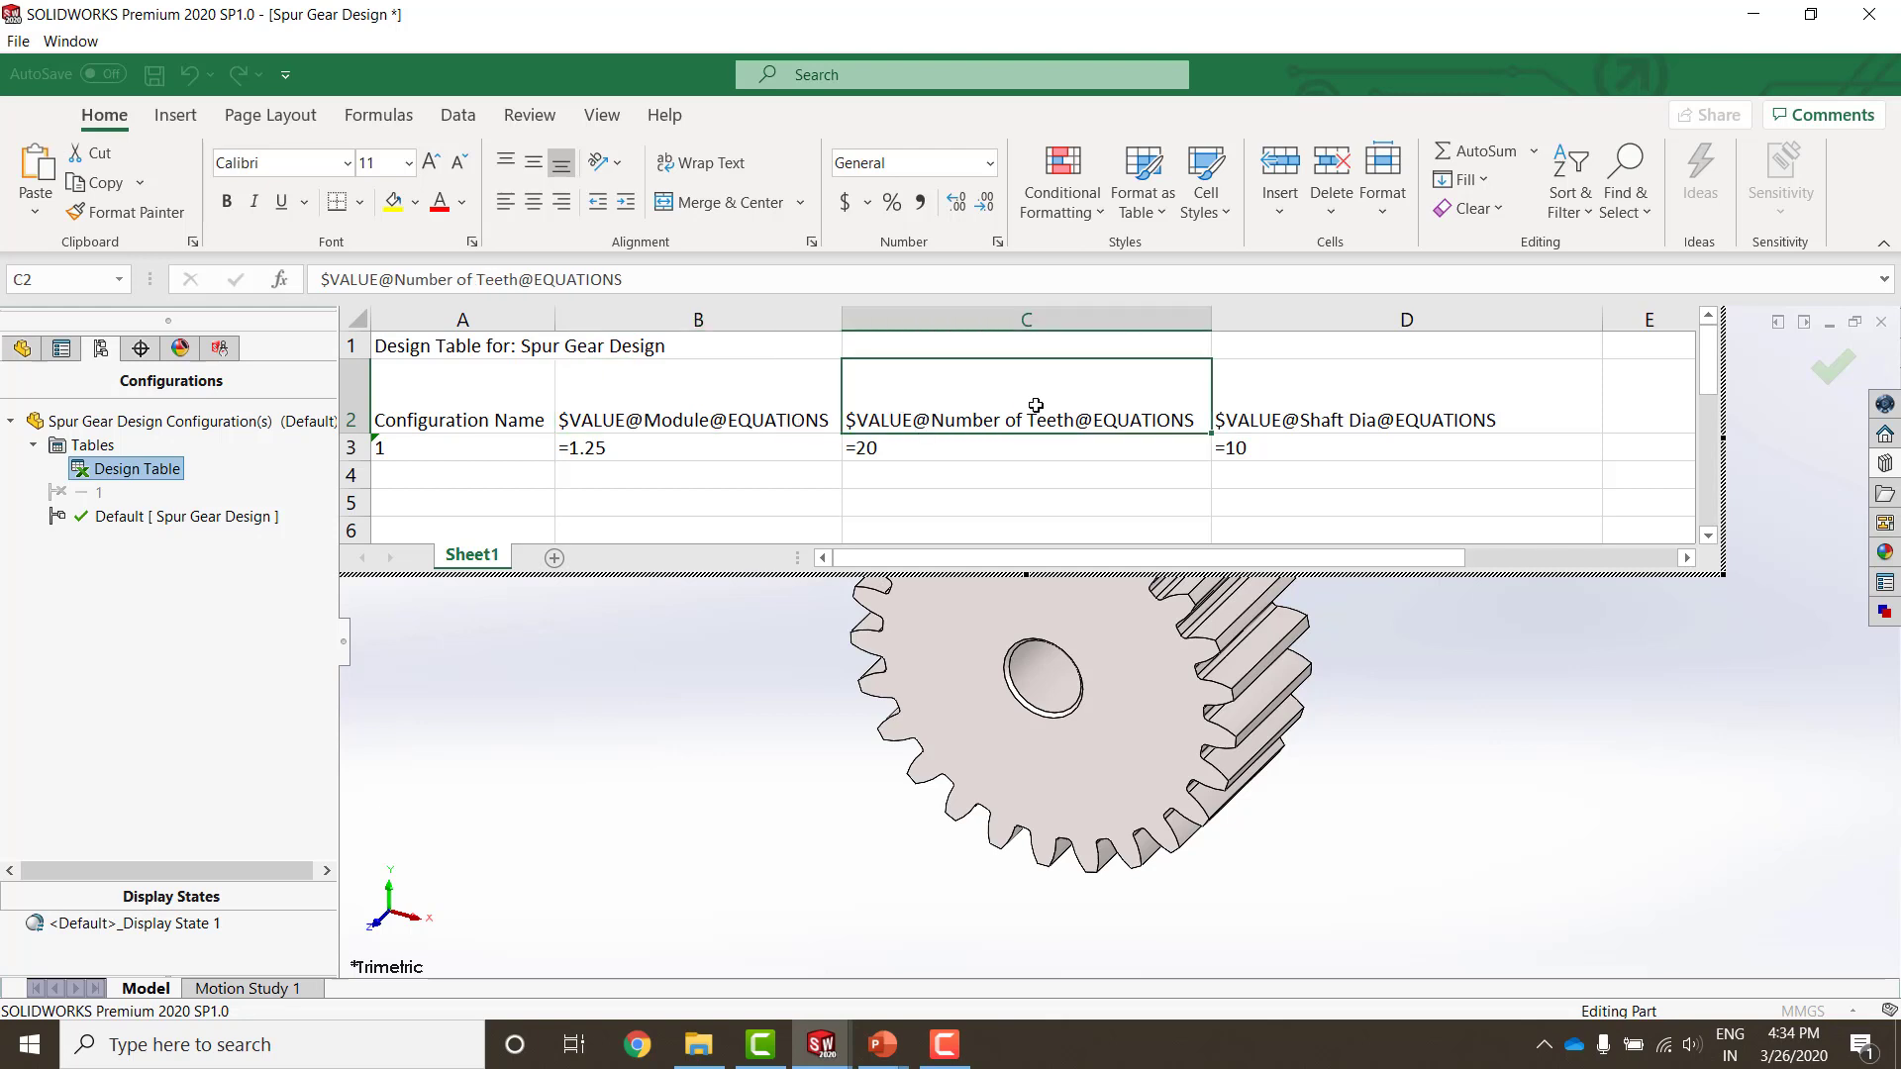
left_click(1409, 406)
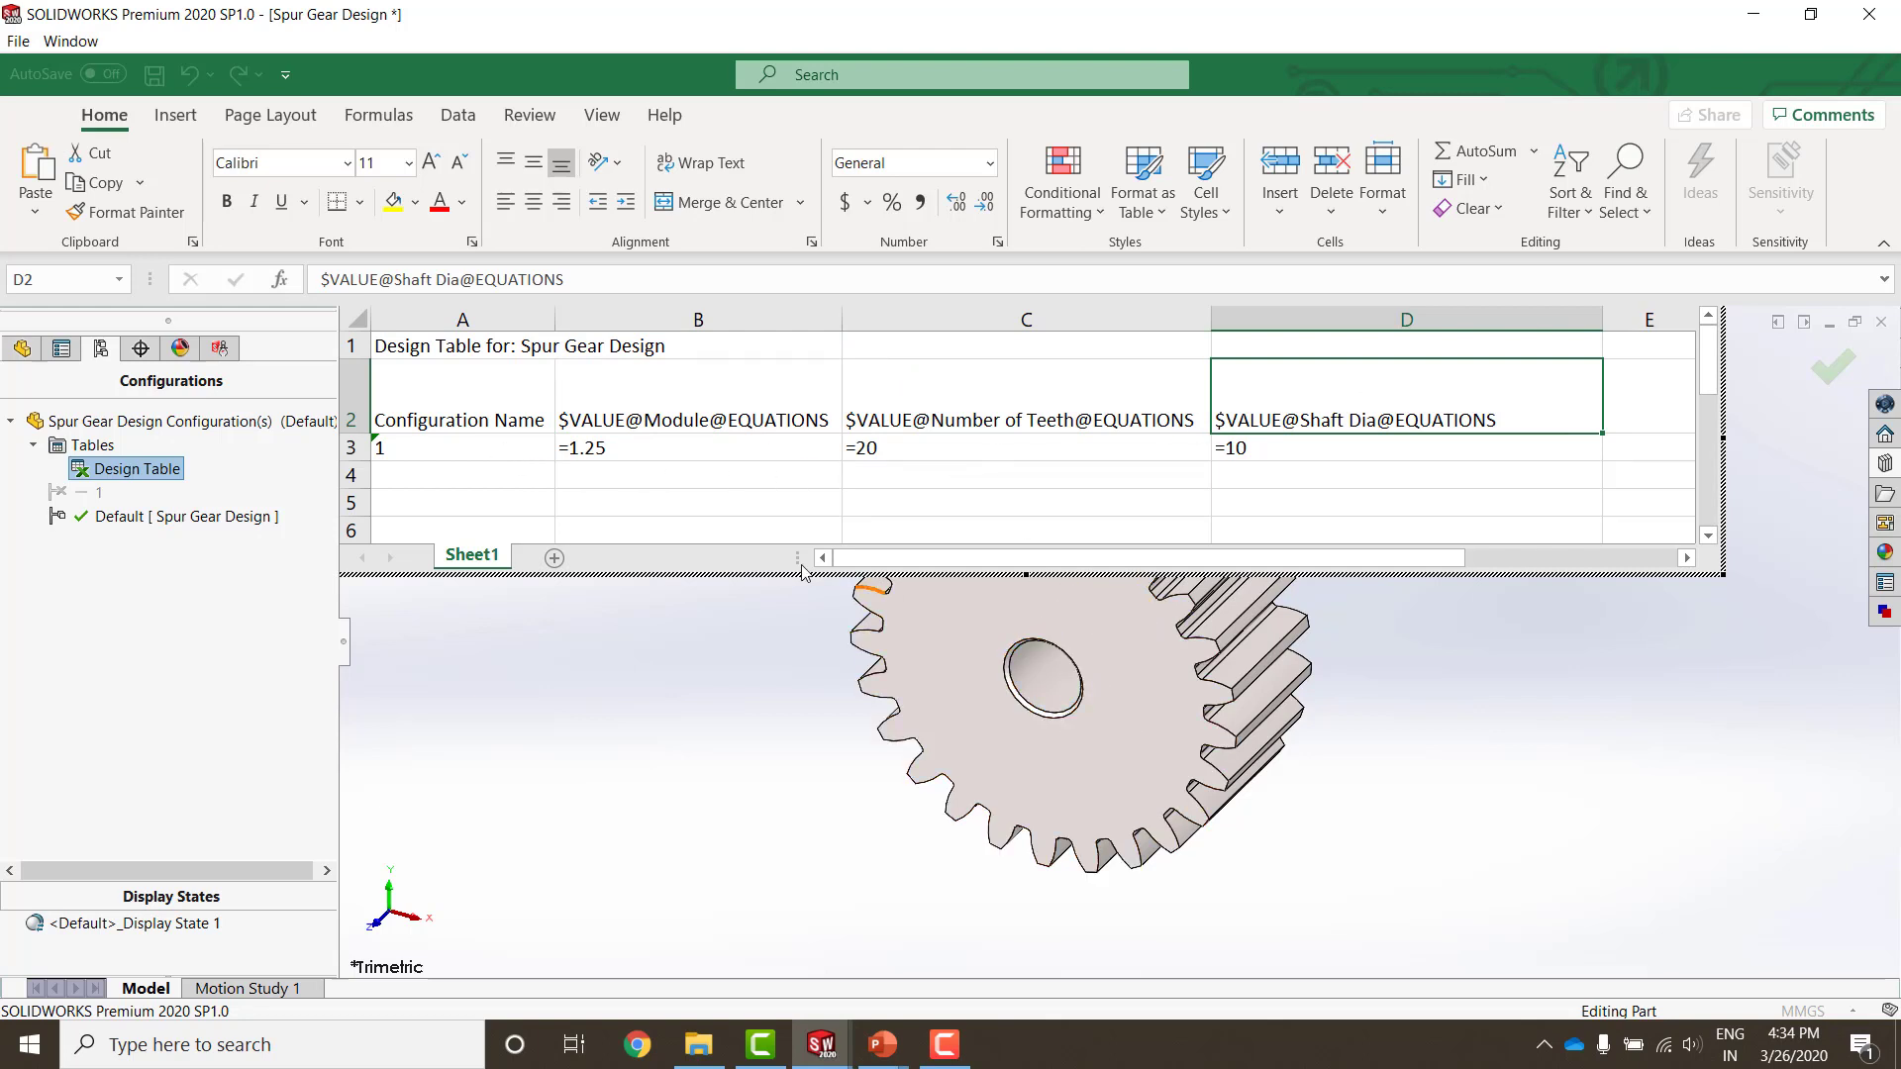
Step: Add configuration 2 in row 4 with module 2, 25 teeth and shaft diameter 10
left_click(452, 473)
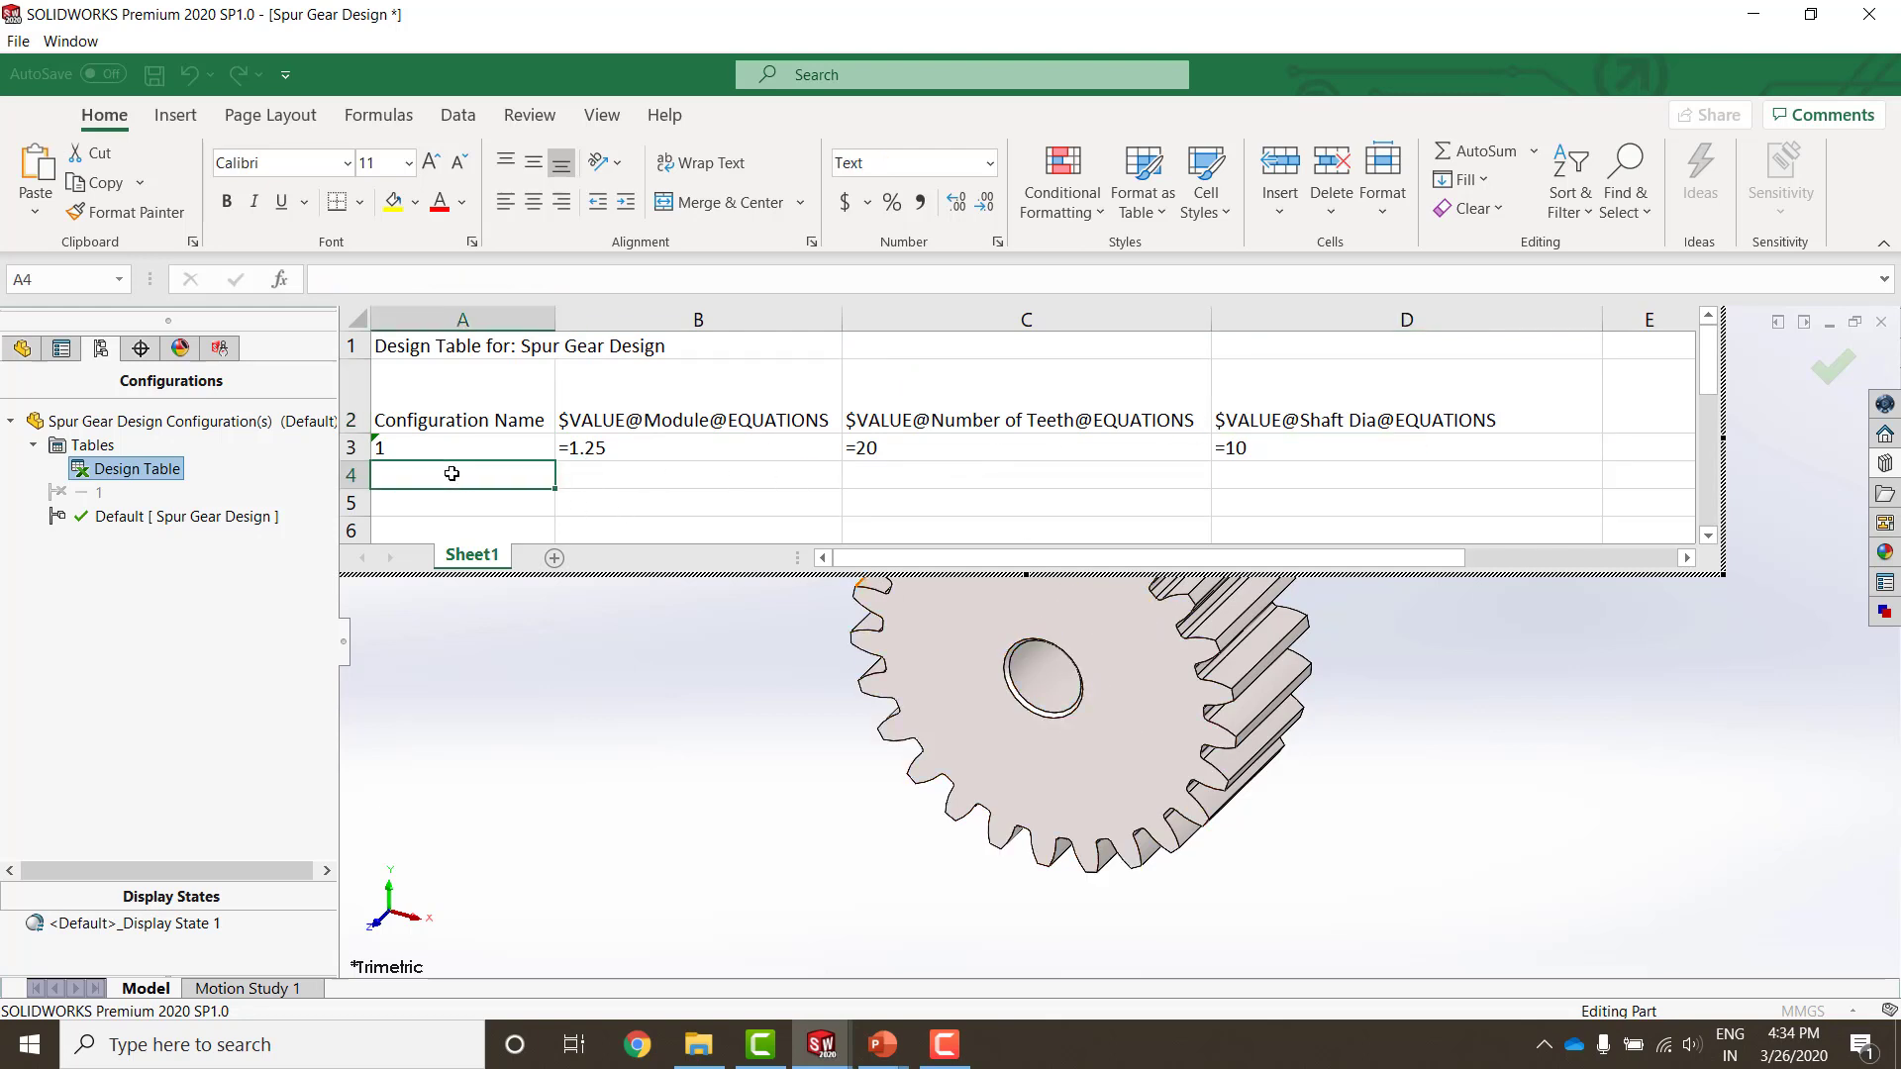
double_click(452, 473)
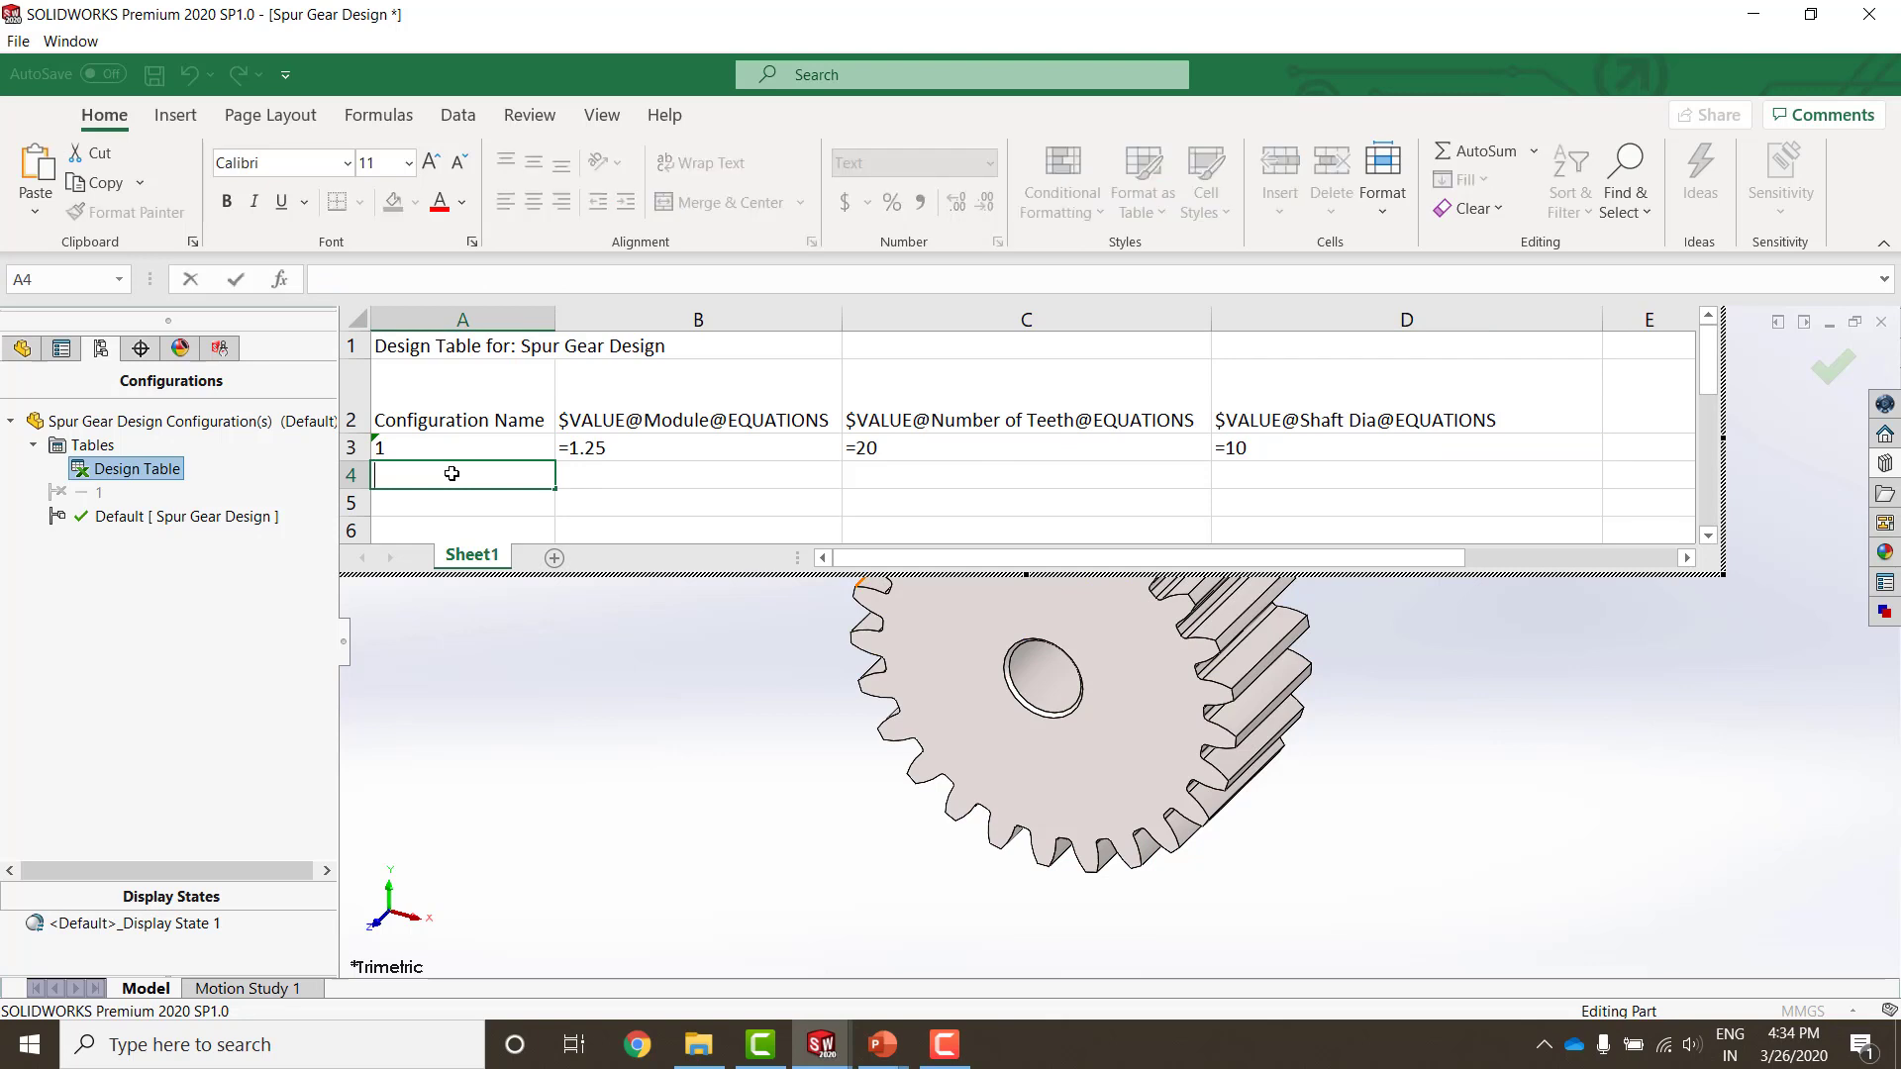
type("2")
left_click(610, 473)
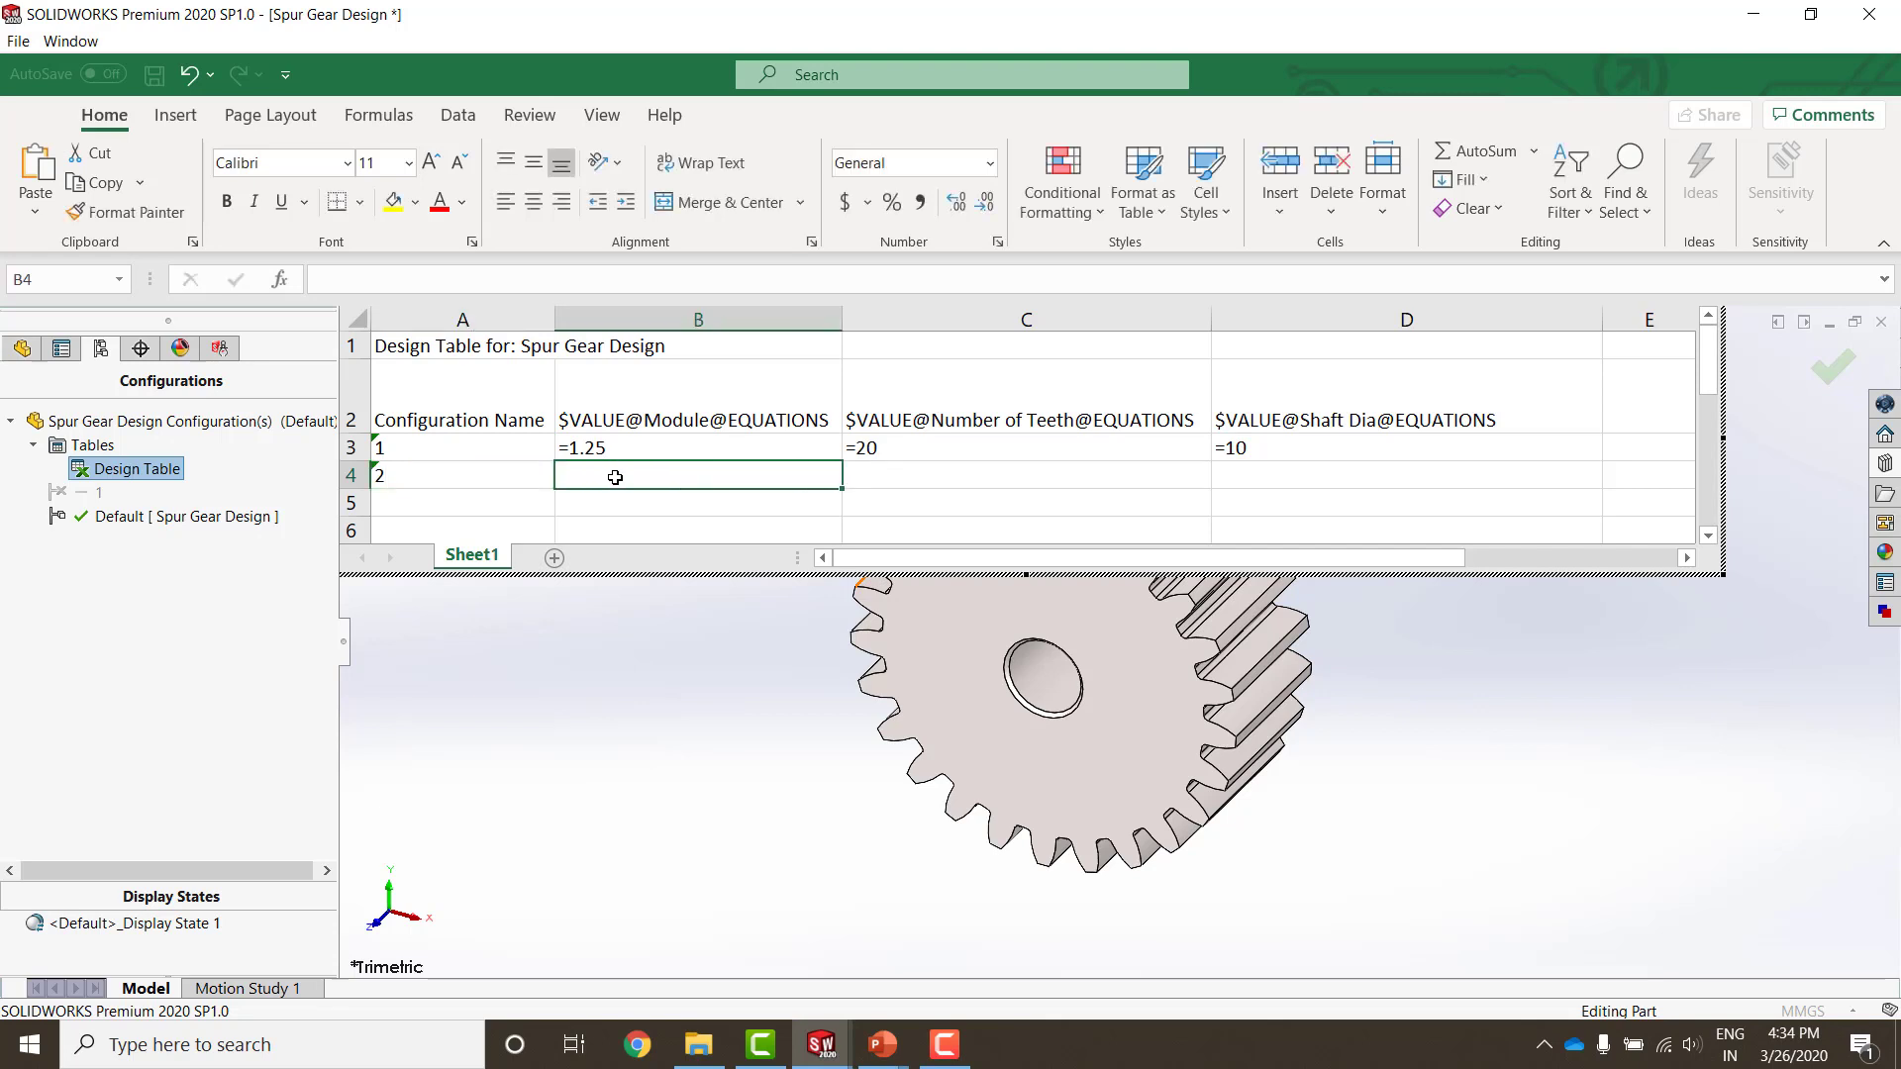
type("2")
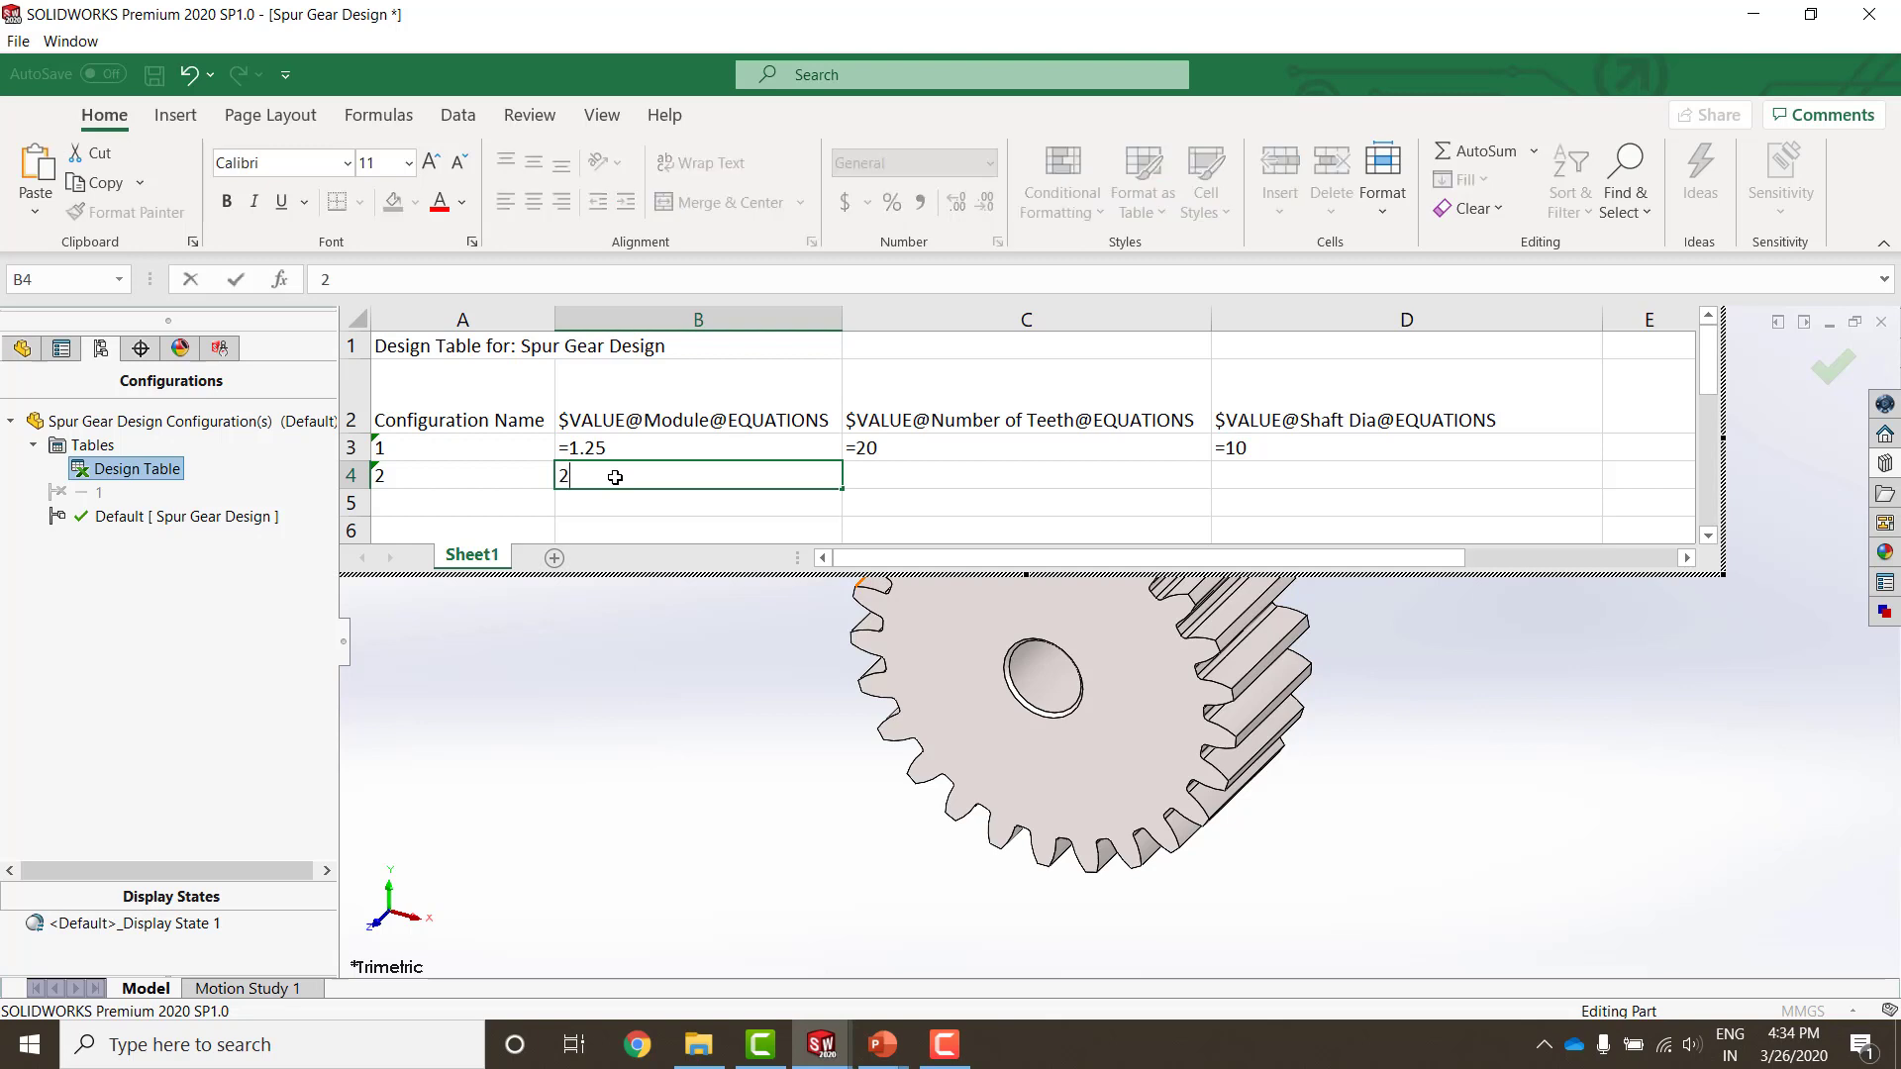
left_click(896, 475)
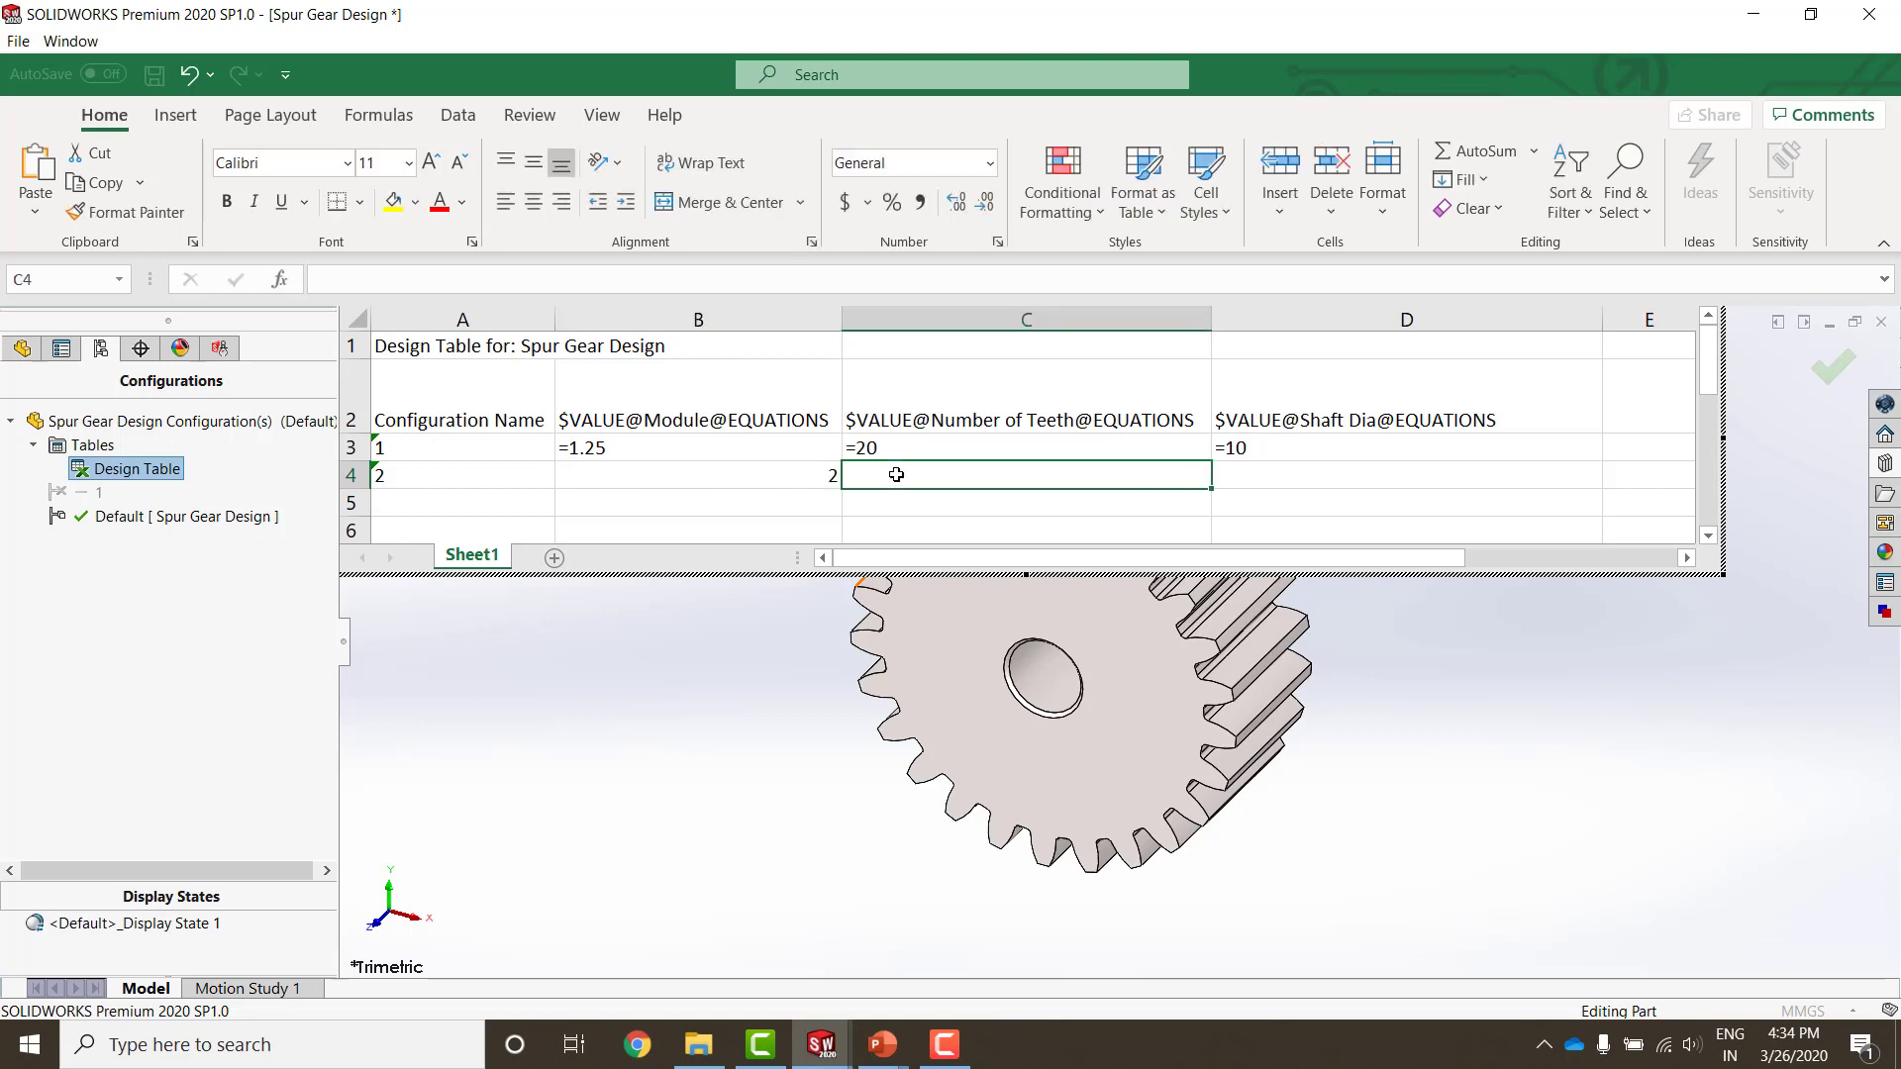
type("25")
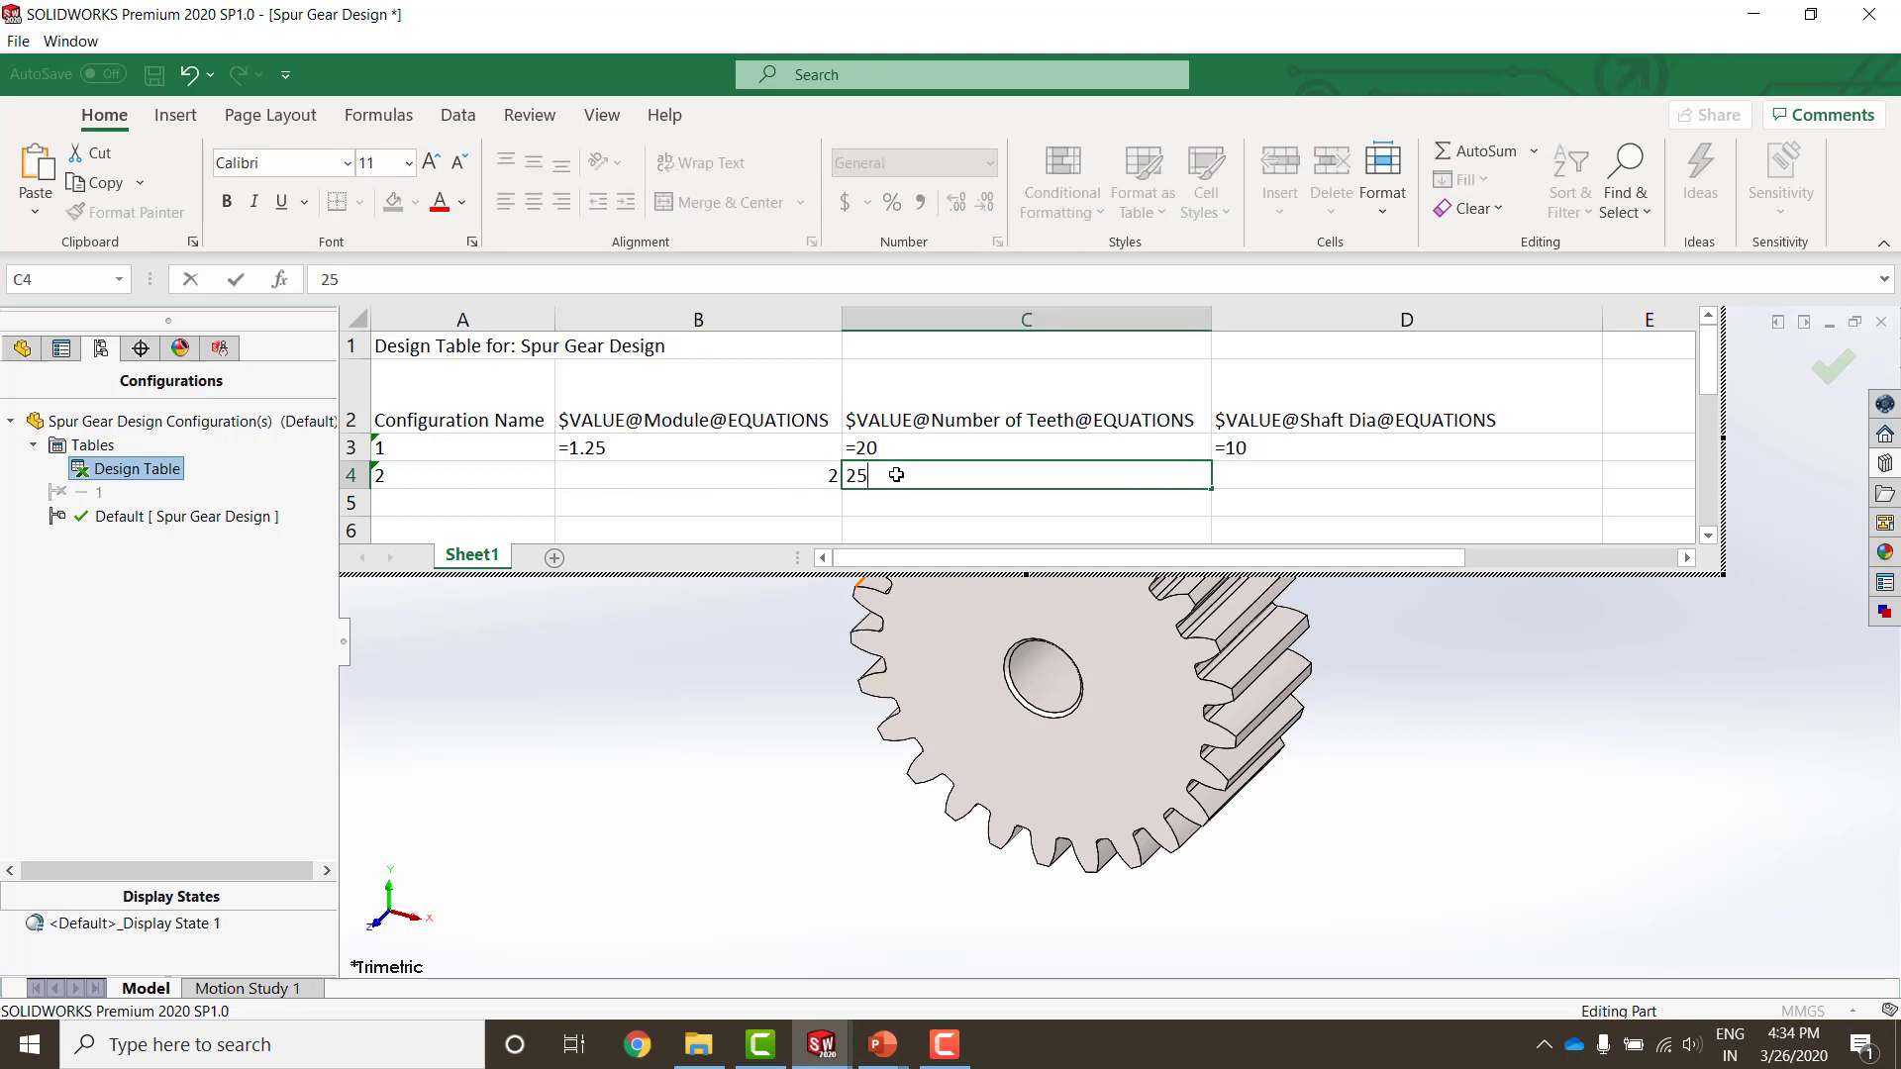
left_click(1271, 474)
type("10")
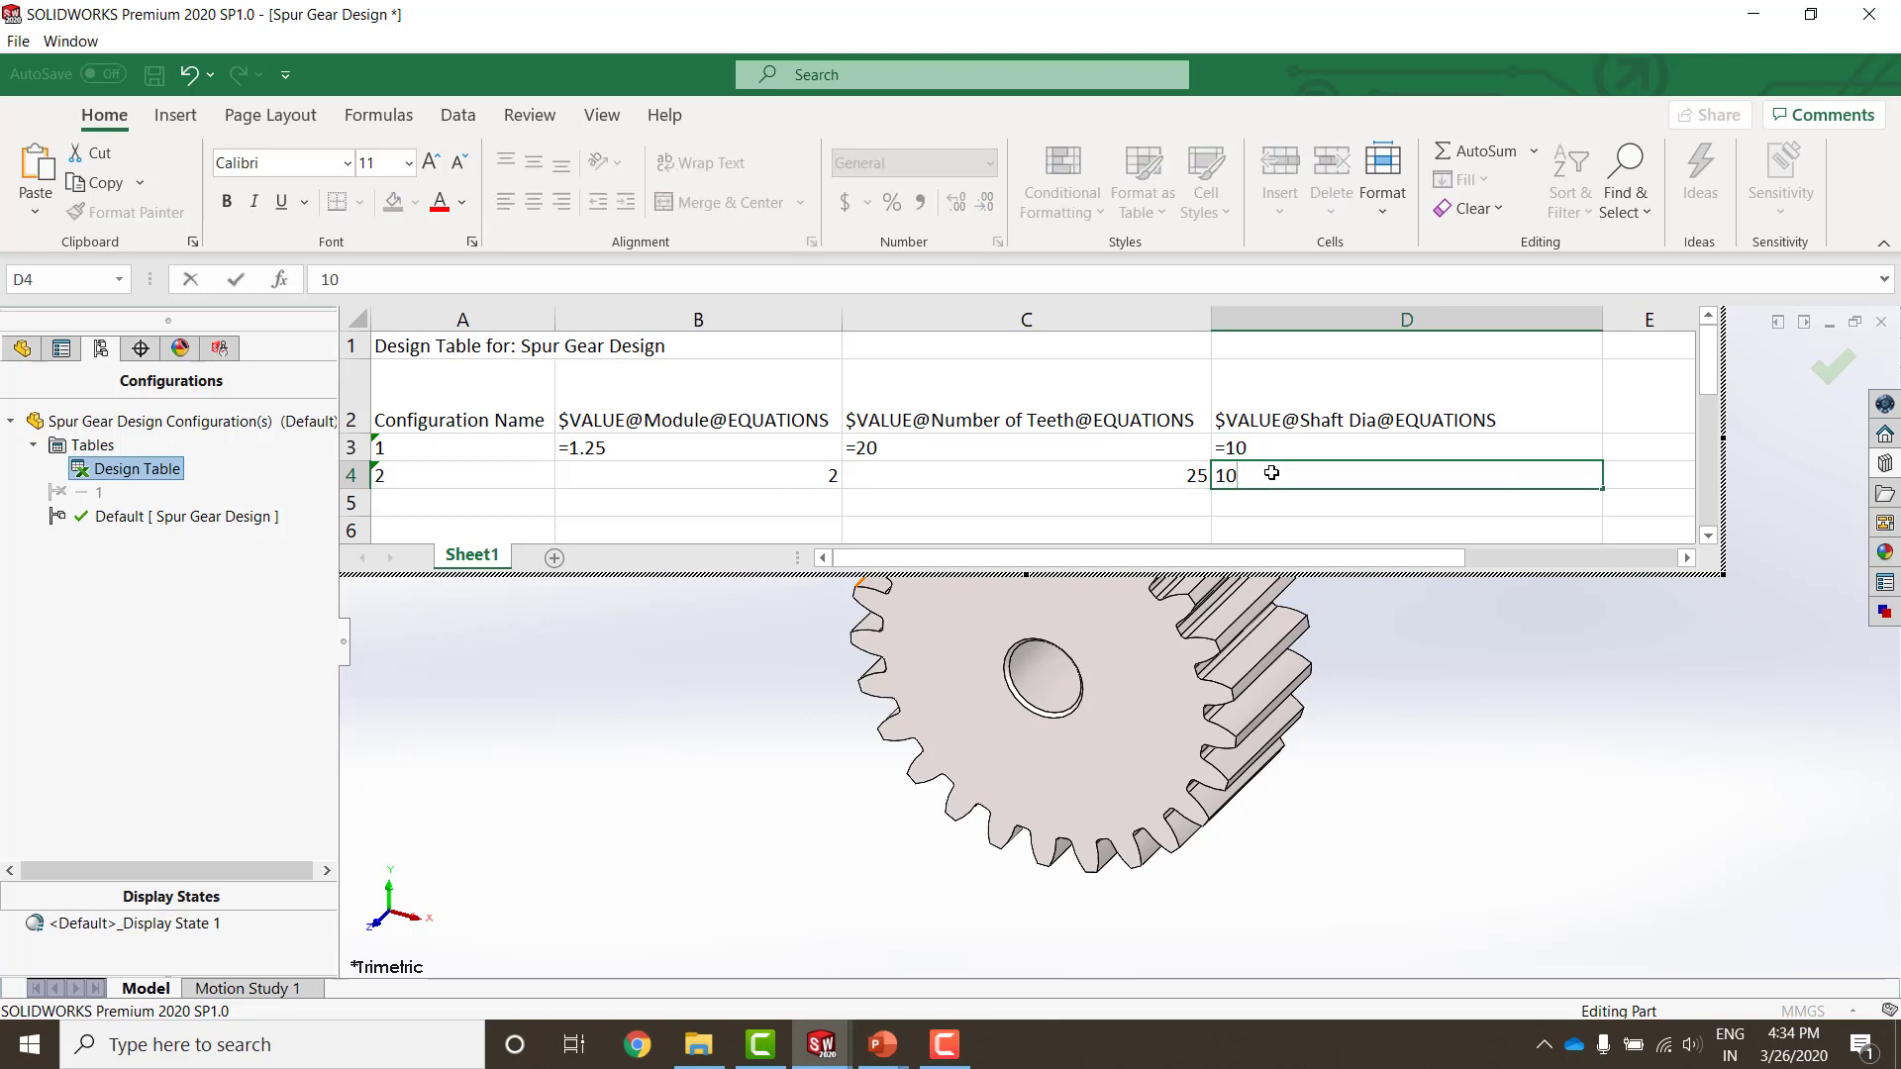
Step: Add configuration 3 in row 5 with module 3, 30 teeth and shaft diameter 15
left_click(427, 508)
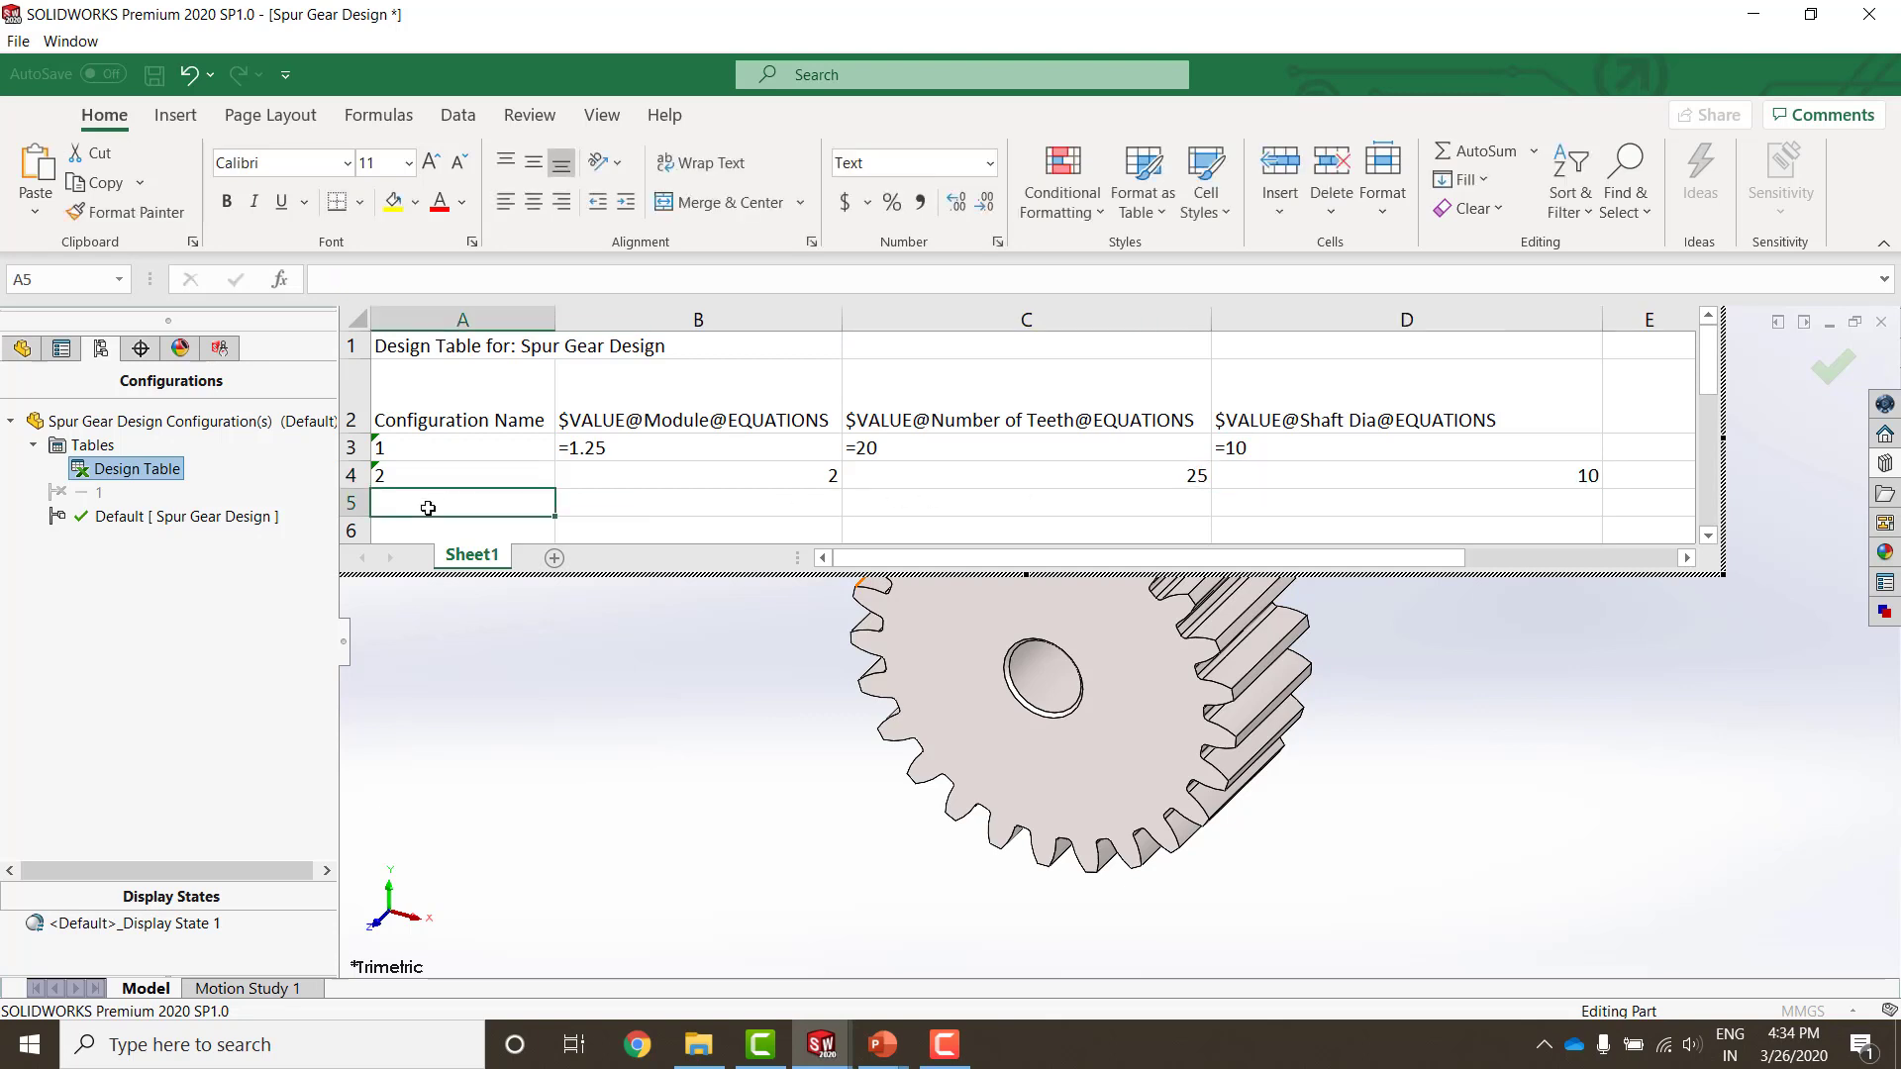
type("3")
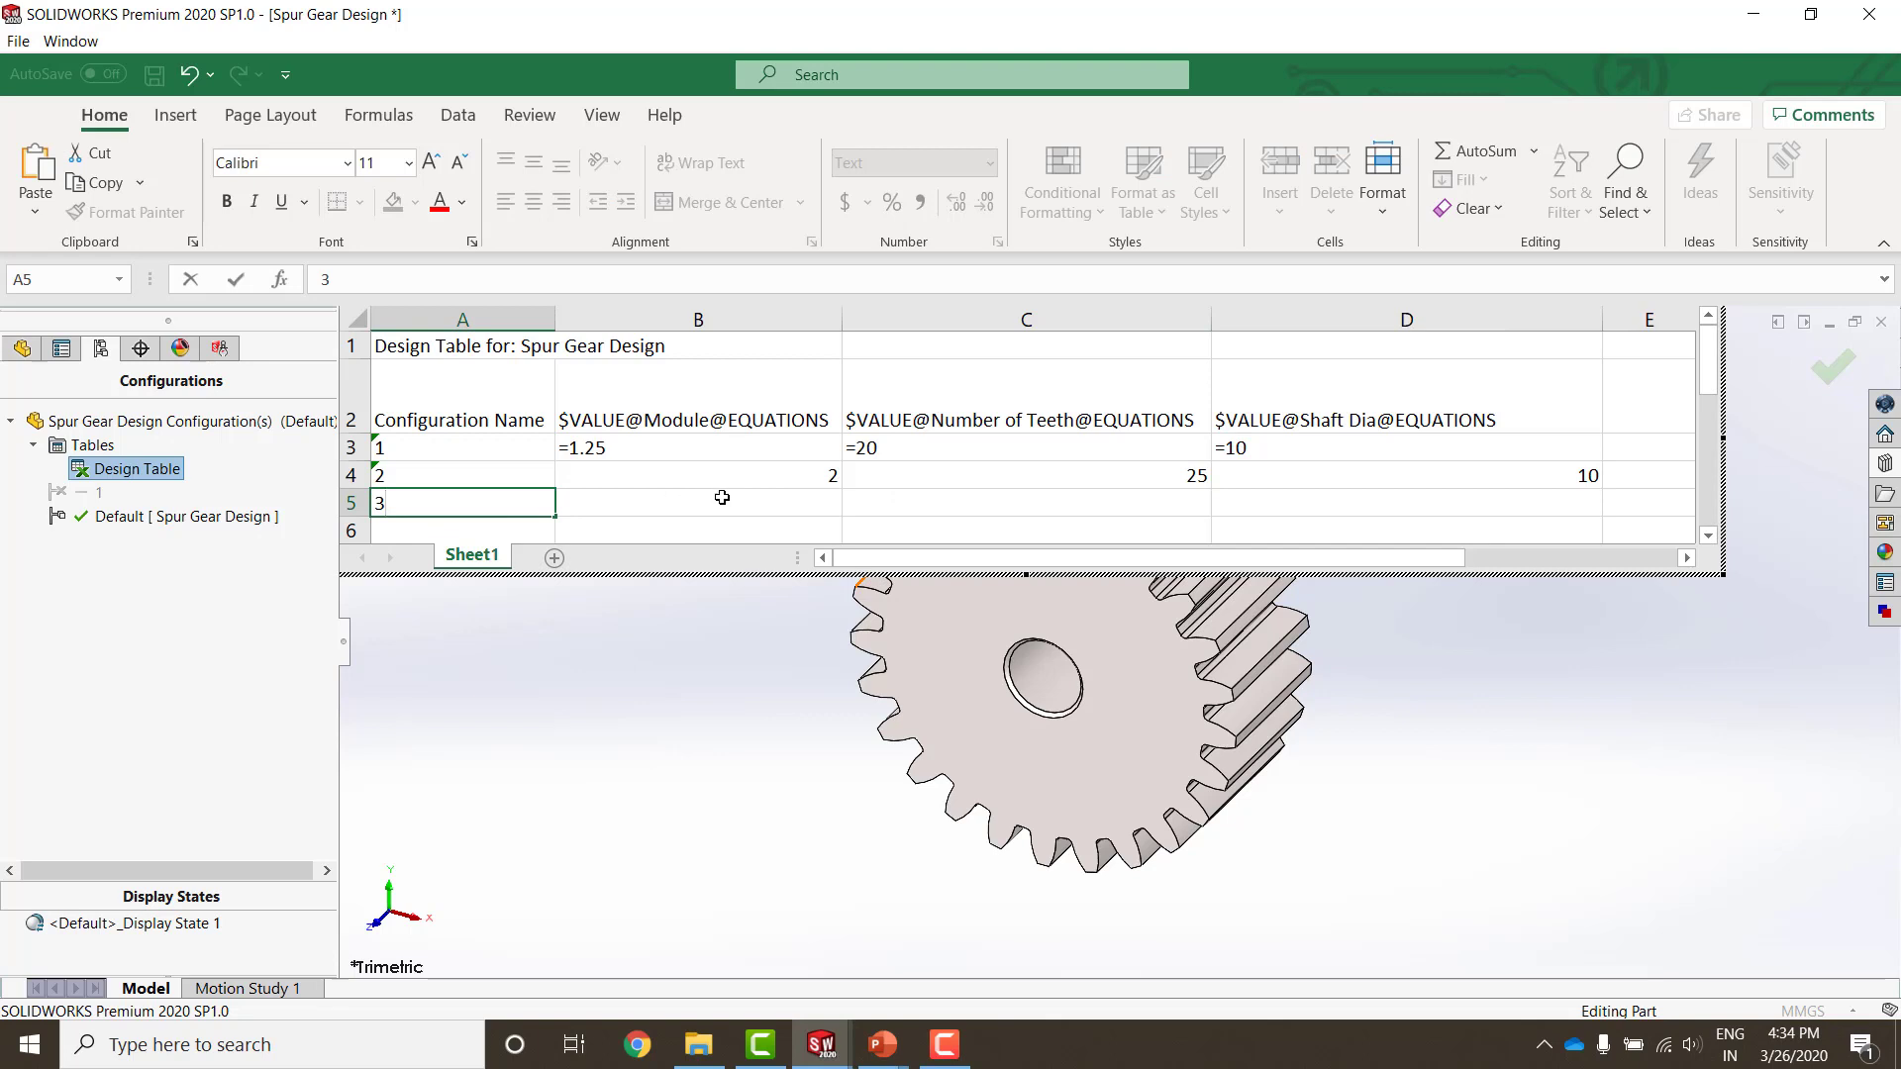
left_click(757, 503)
type("3")
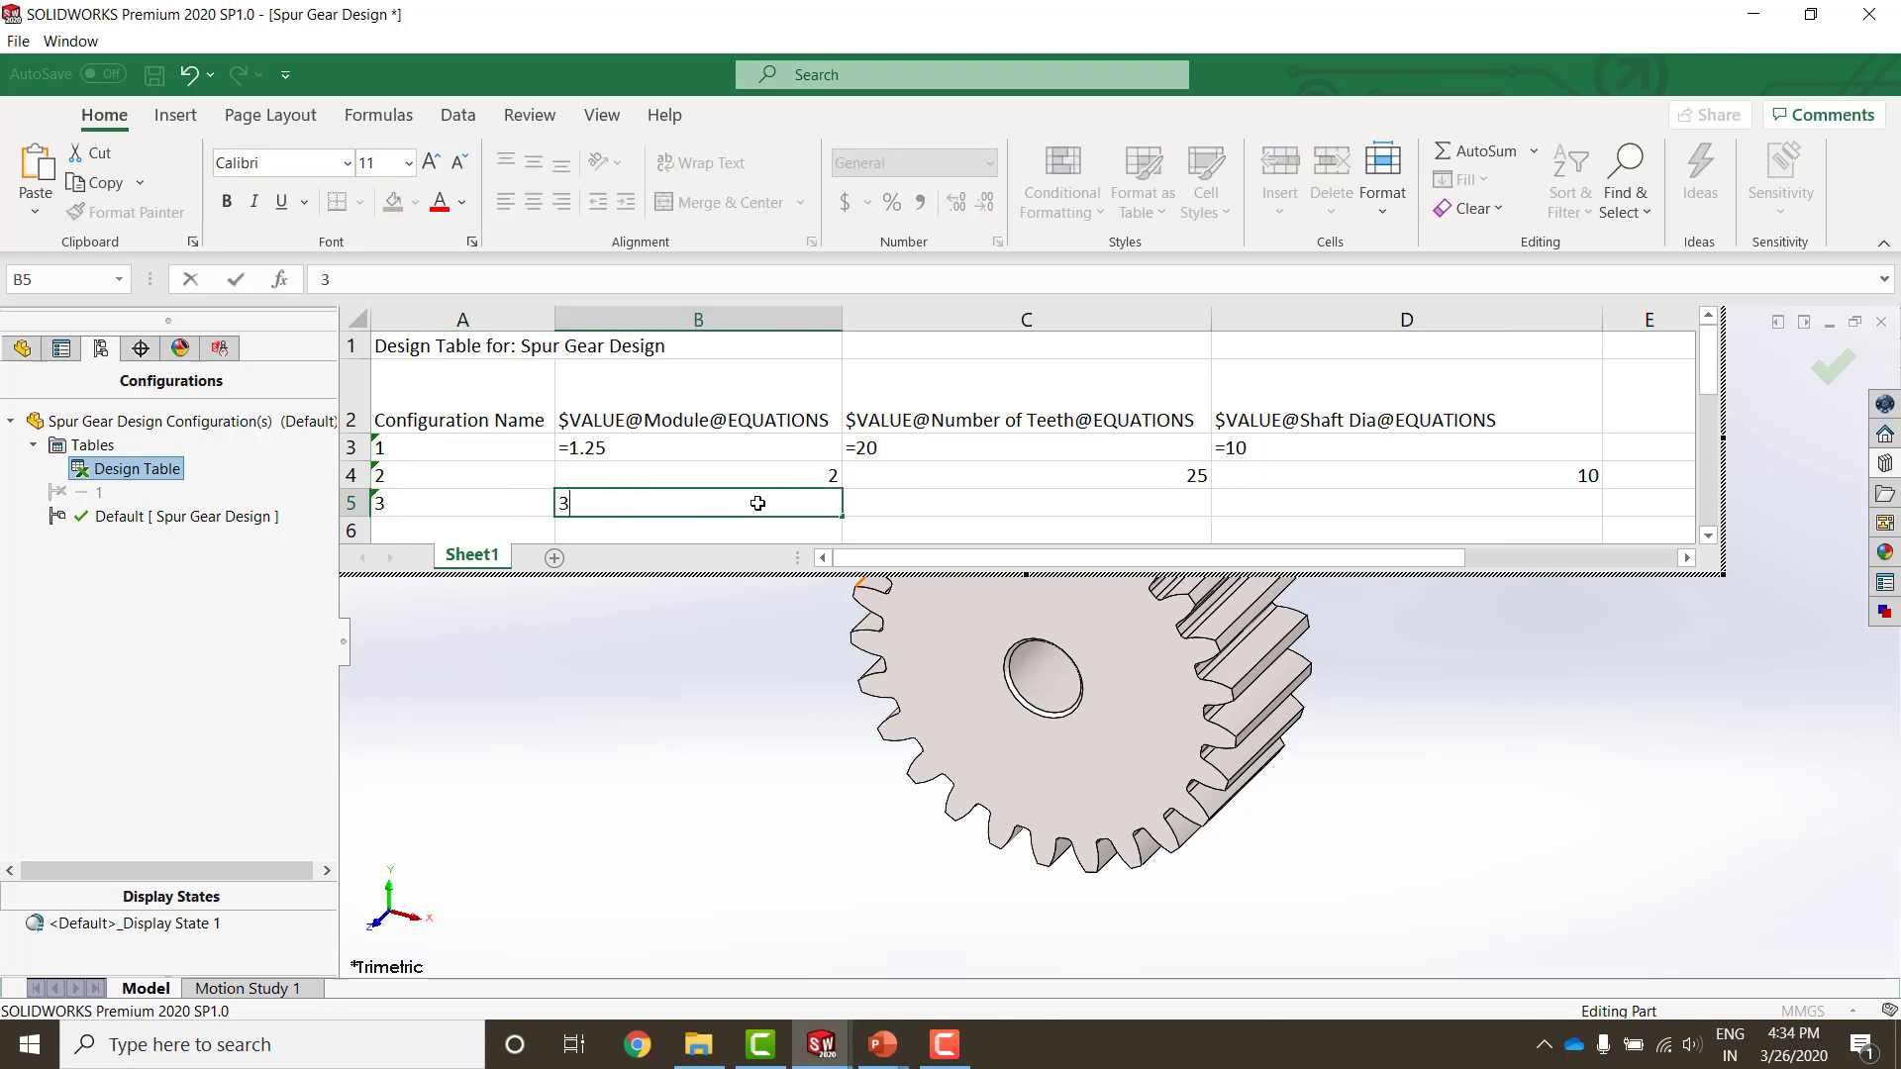
left_click(1115, 508)
type("30")
left_click(1289, 503)
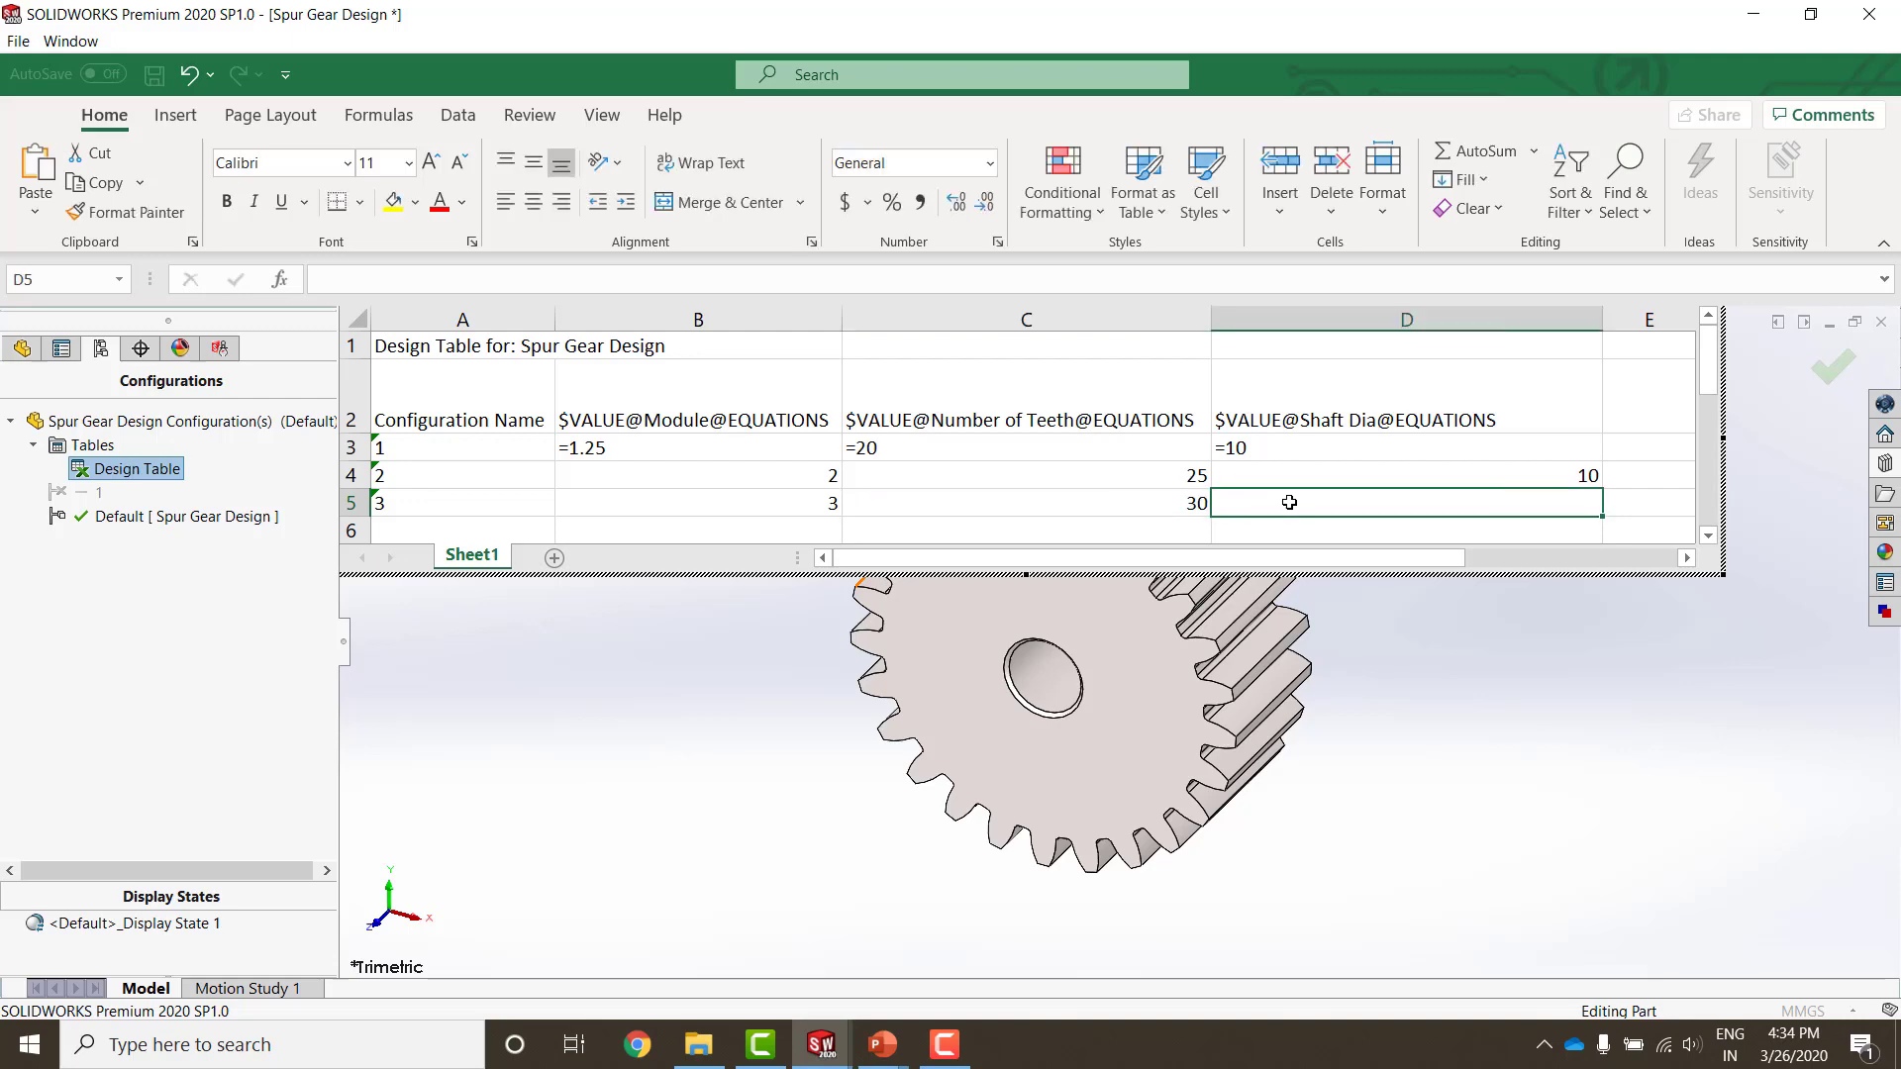
type("15")
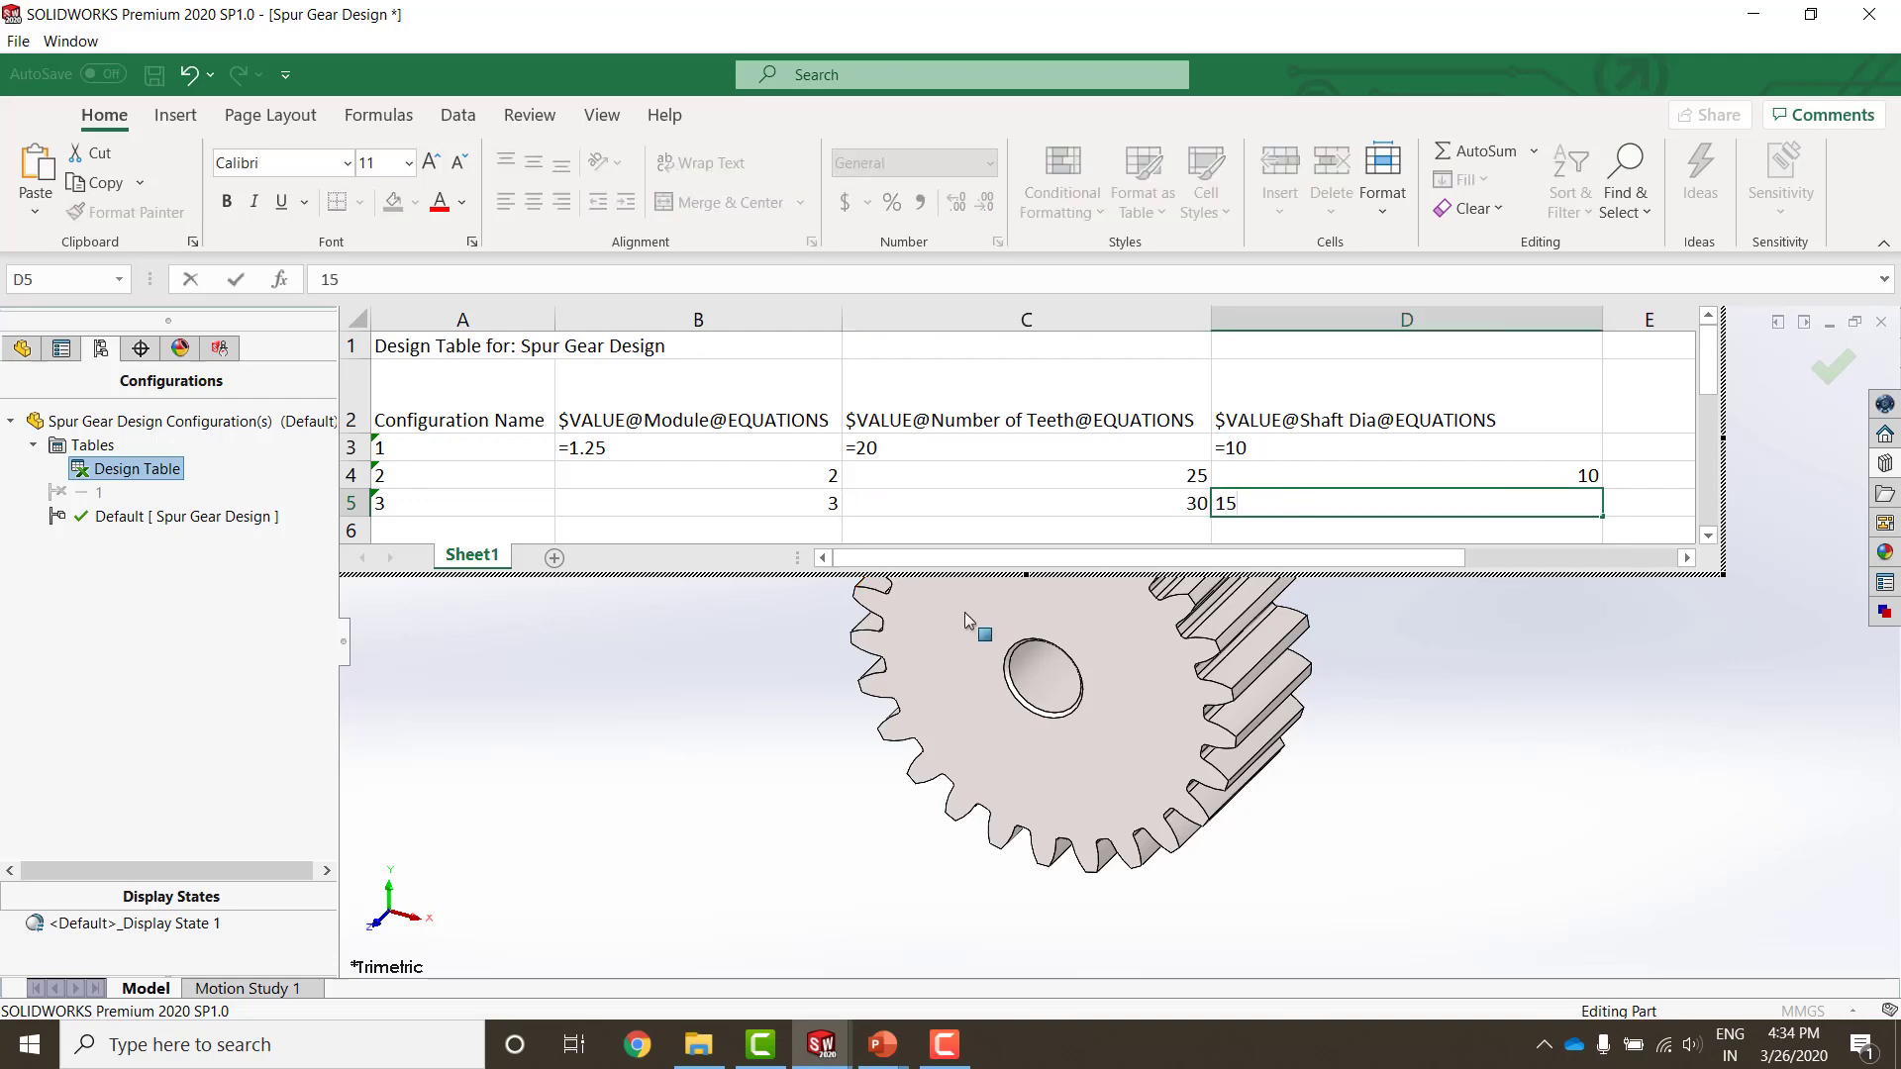
left_click(701, 674)
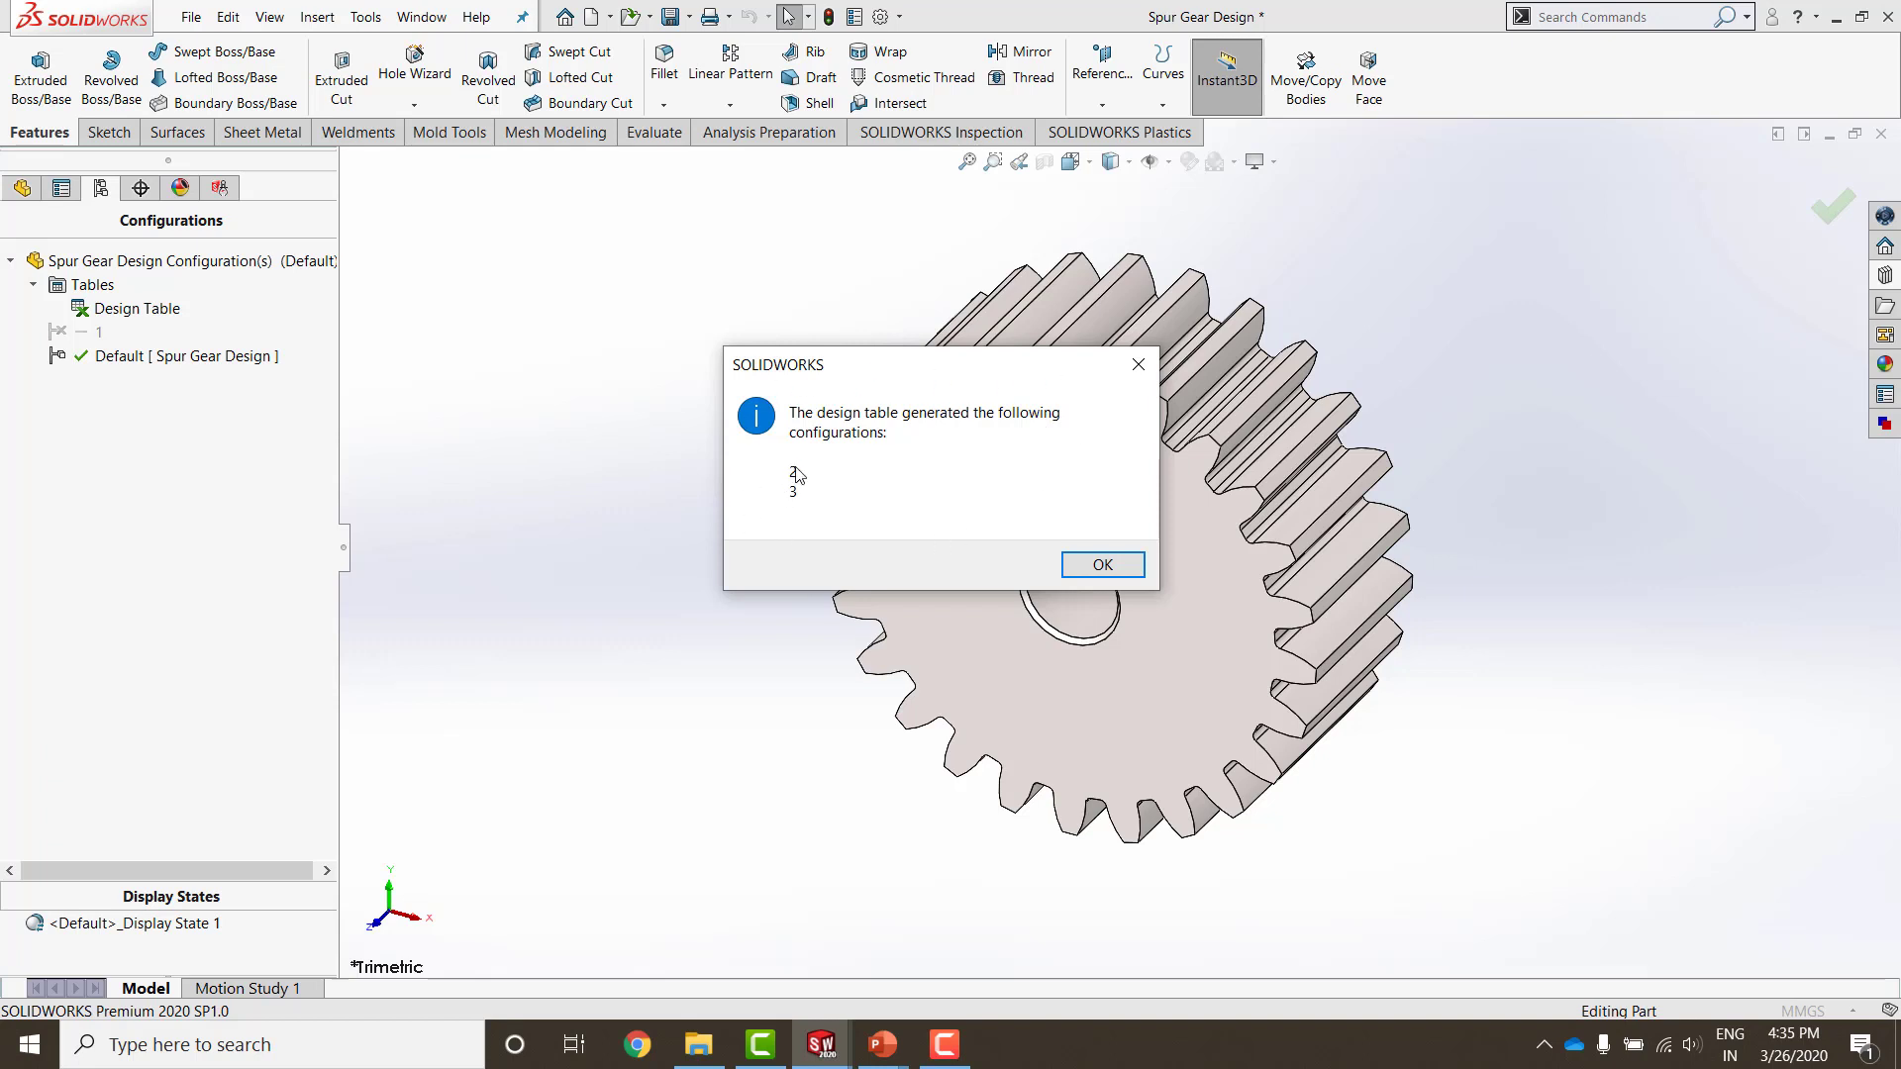
Step: Accept the generated configurations 2 and 3, activate configuration 1, and inspect the bore dimensions
left_click(1128, 562)
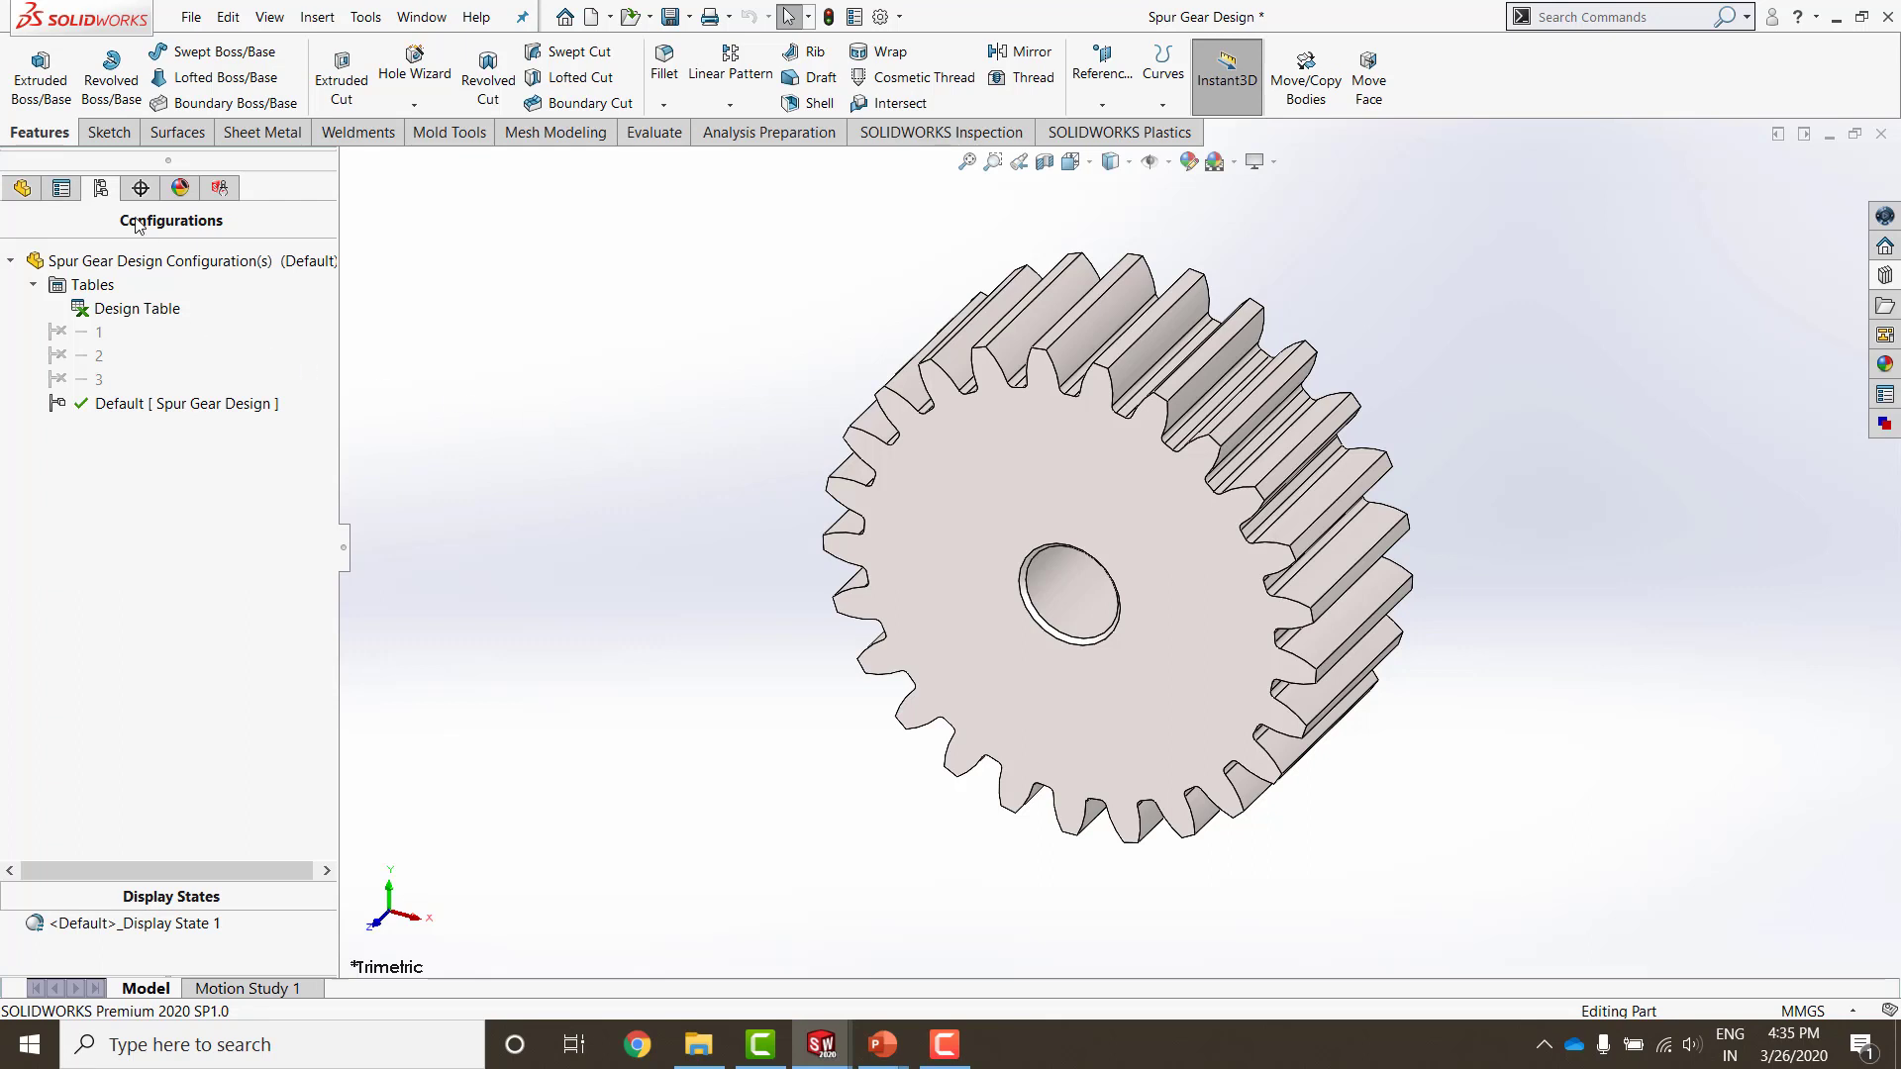
double_click(84, 335)
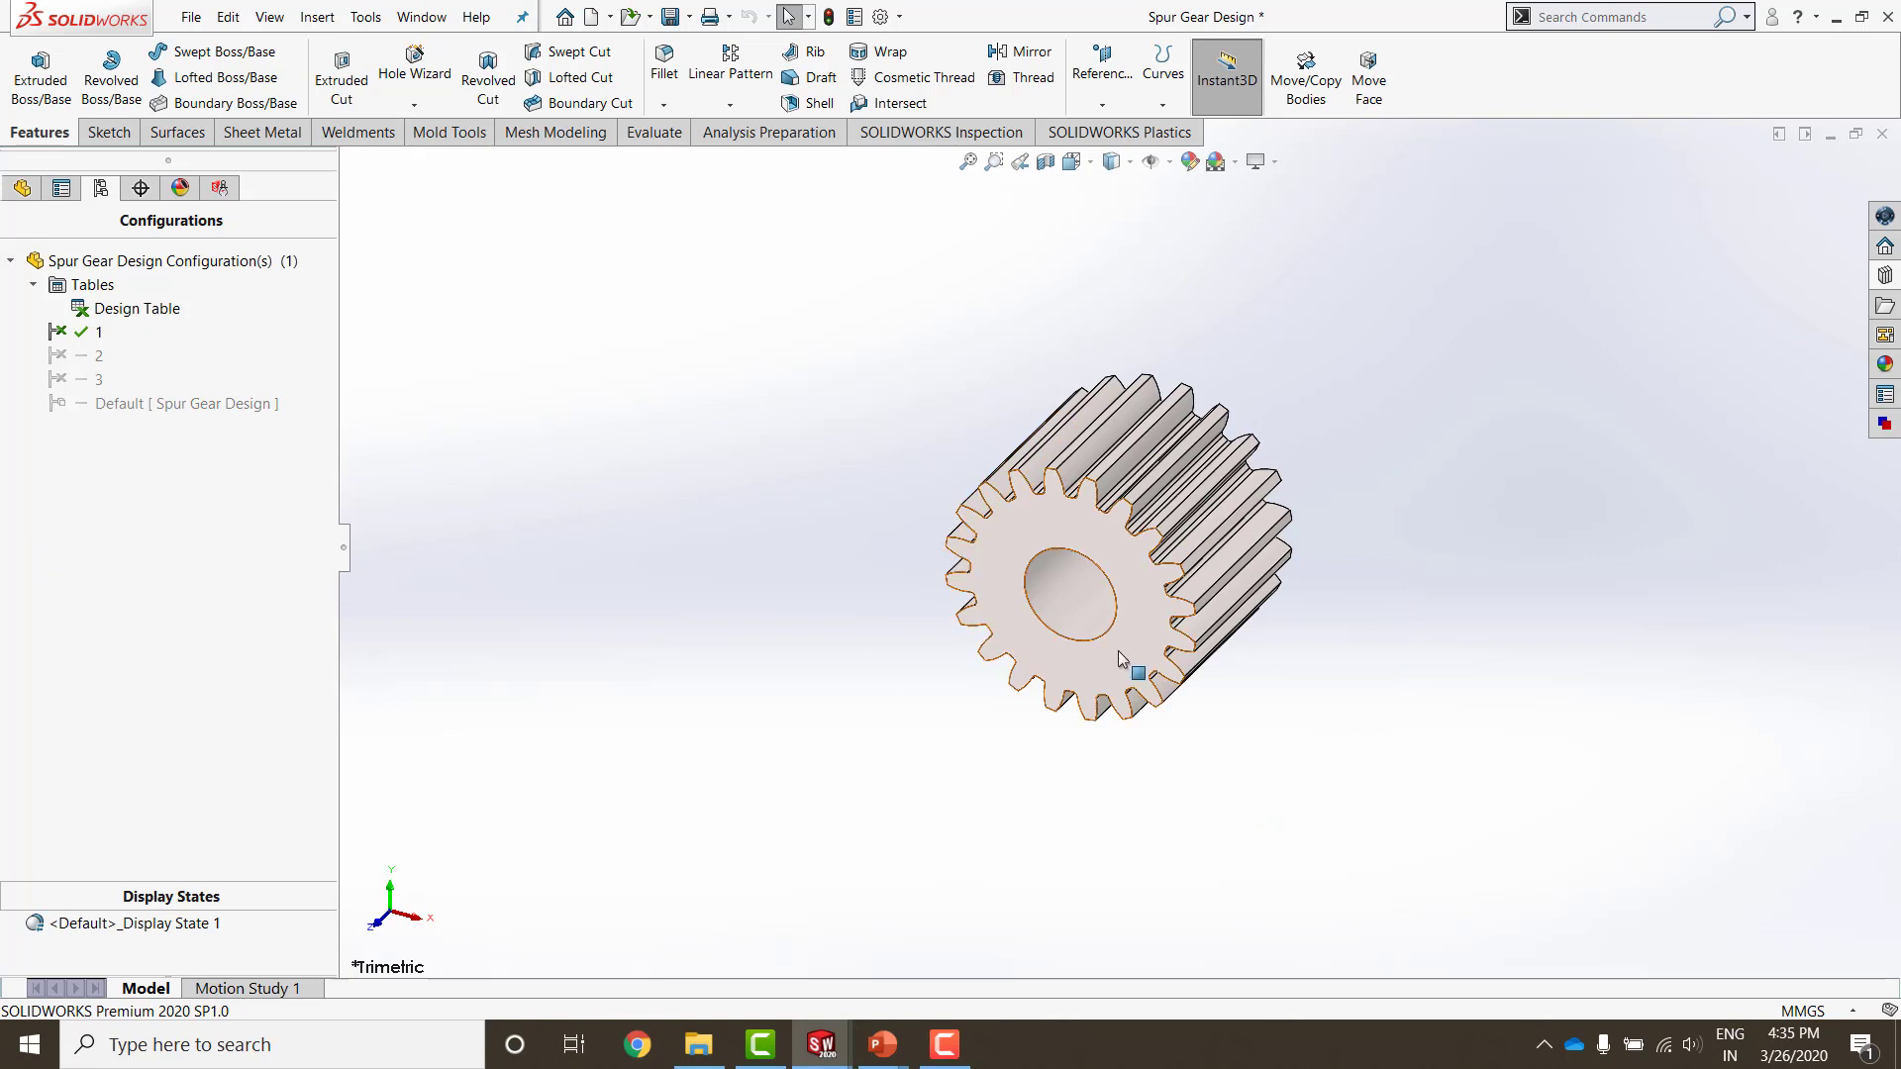
left_click(1057, 586)
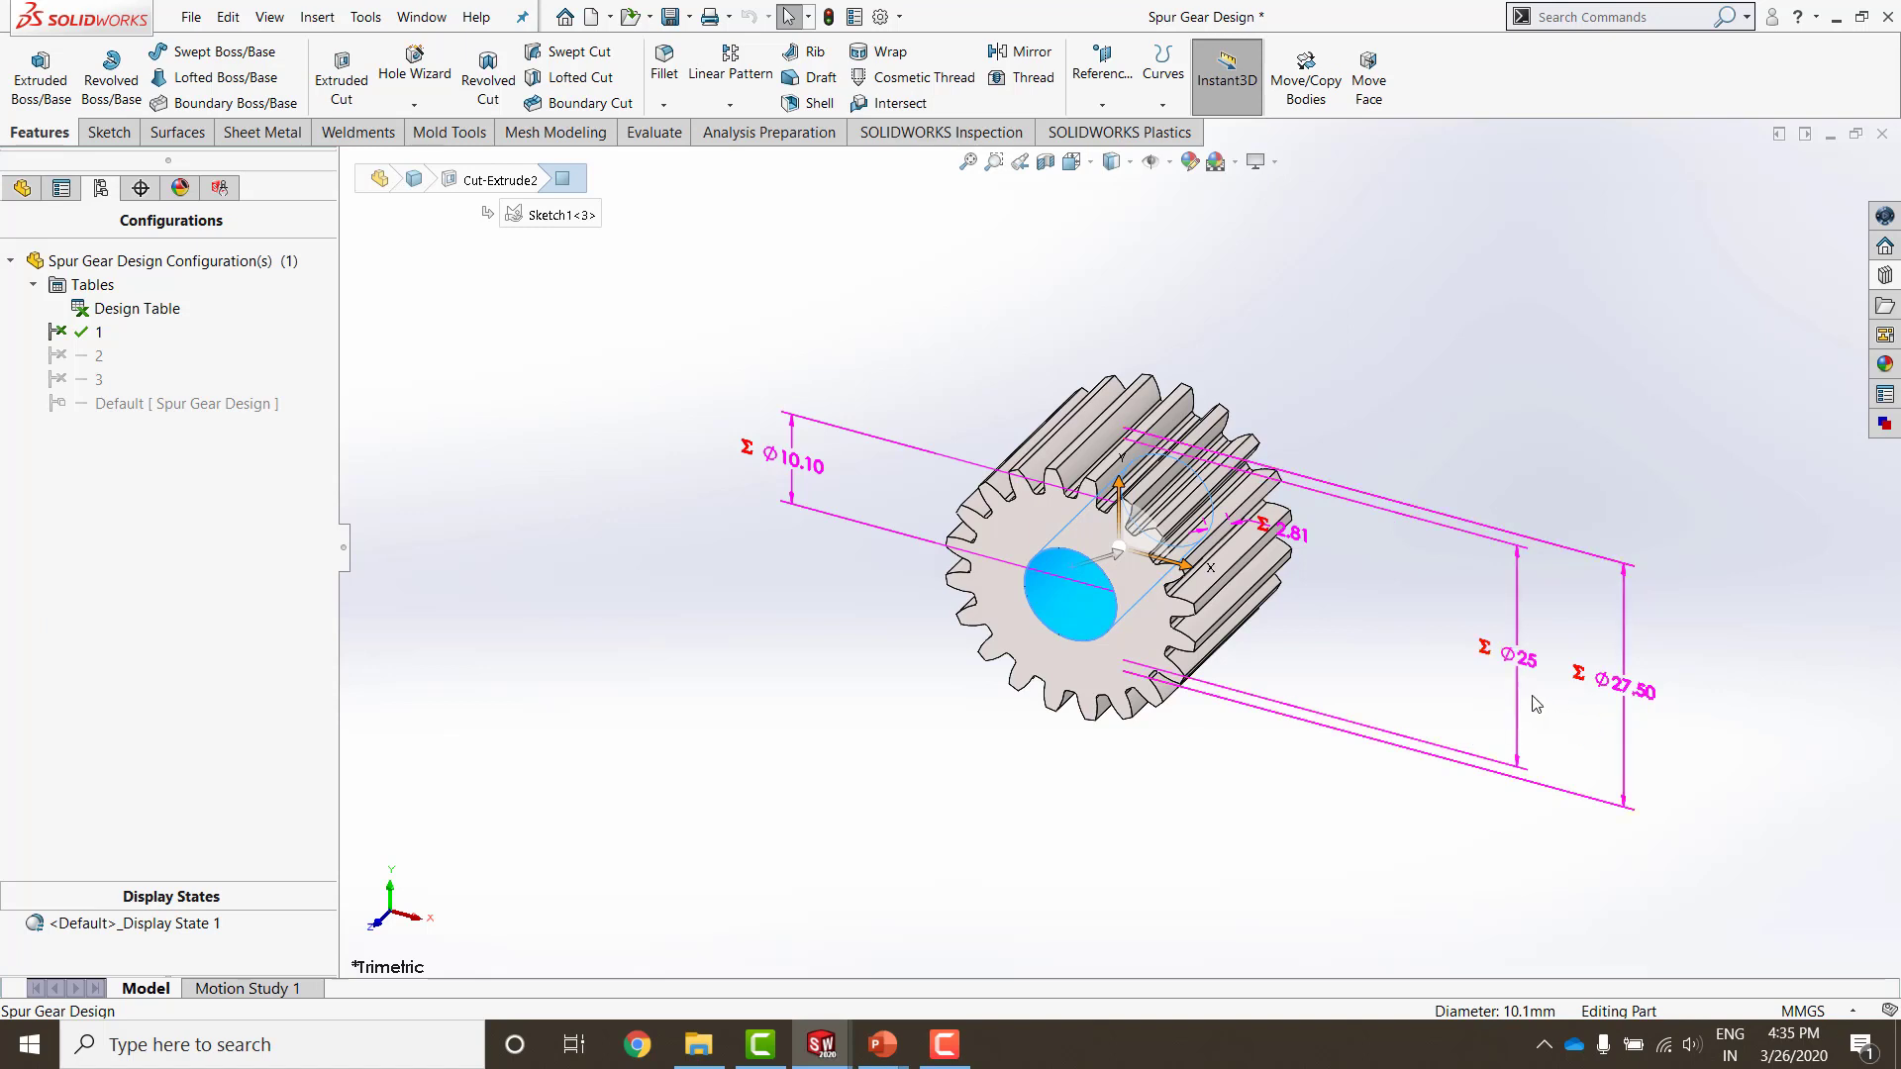
left_click(671, 591)
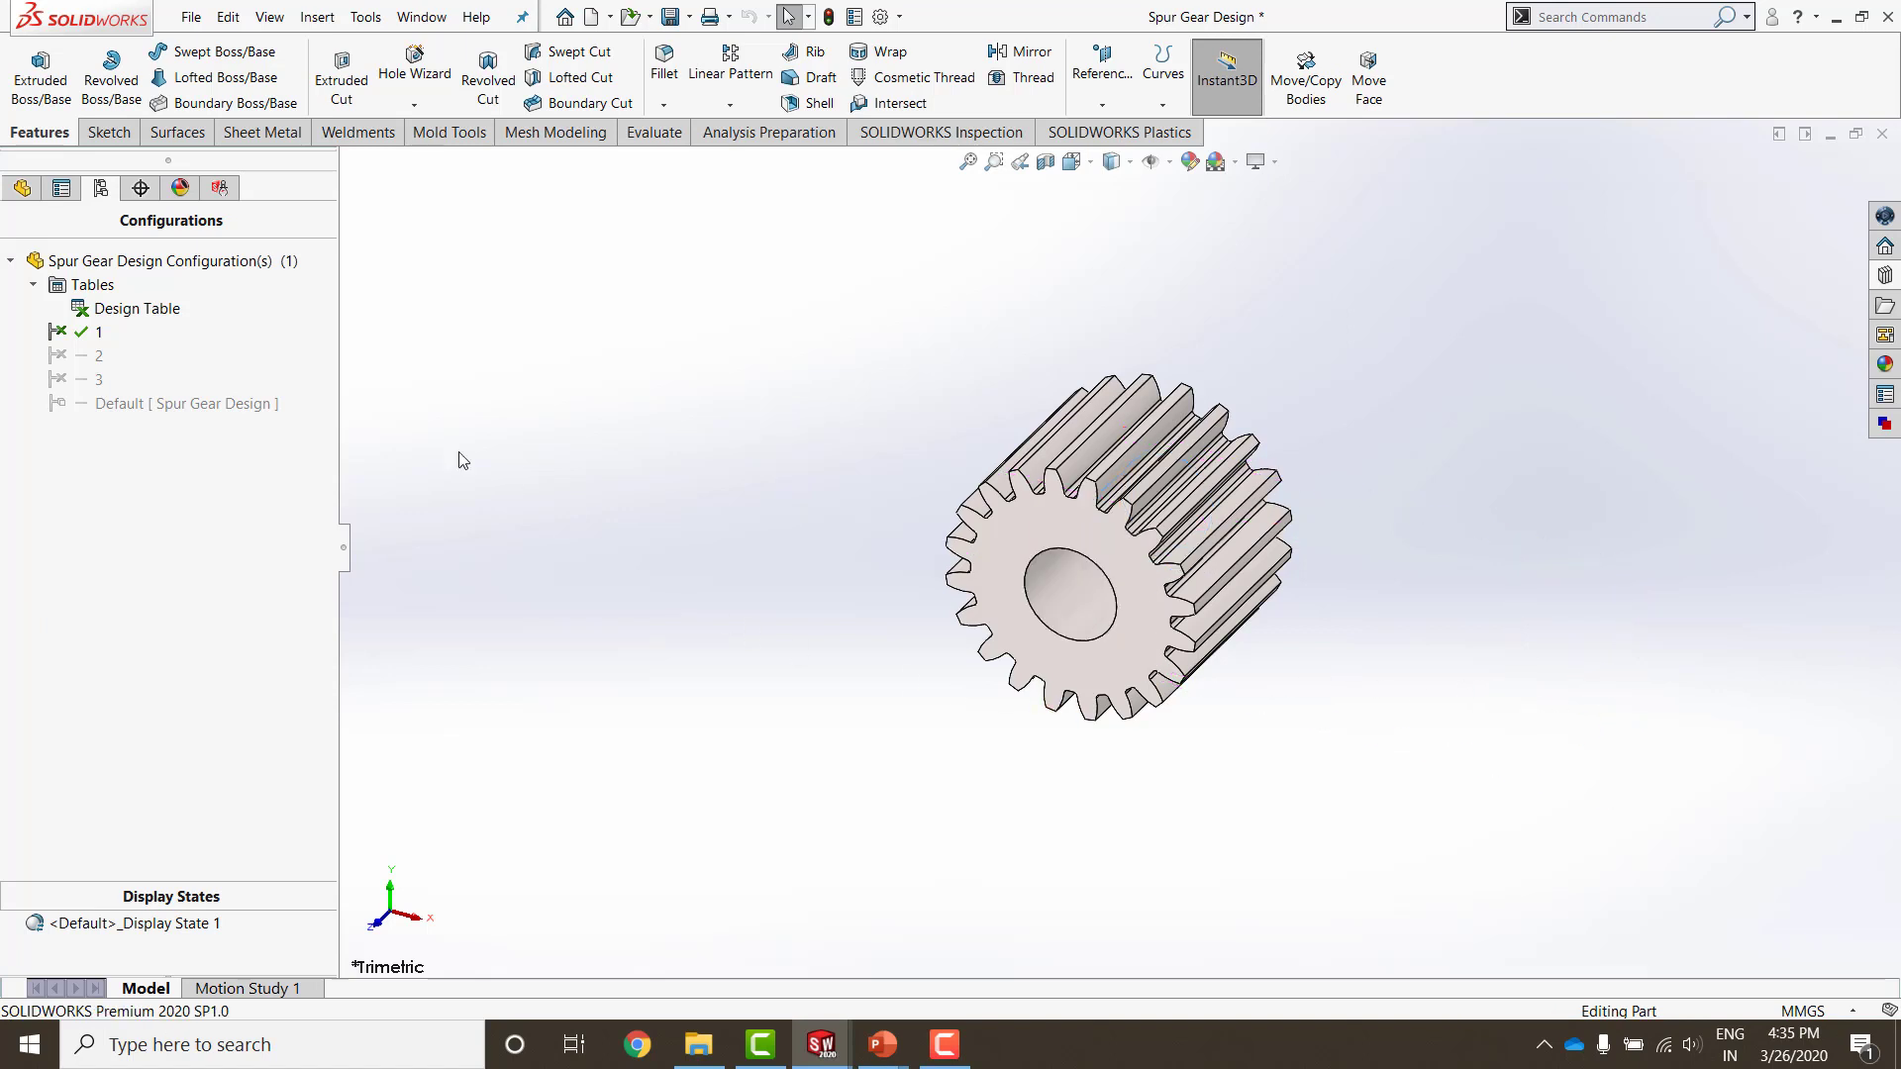
Step: Activate configuration 2 and check its global variables in the Equations manager
double_click(89, 355)
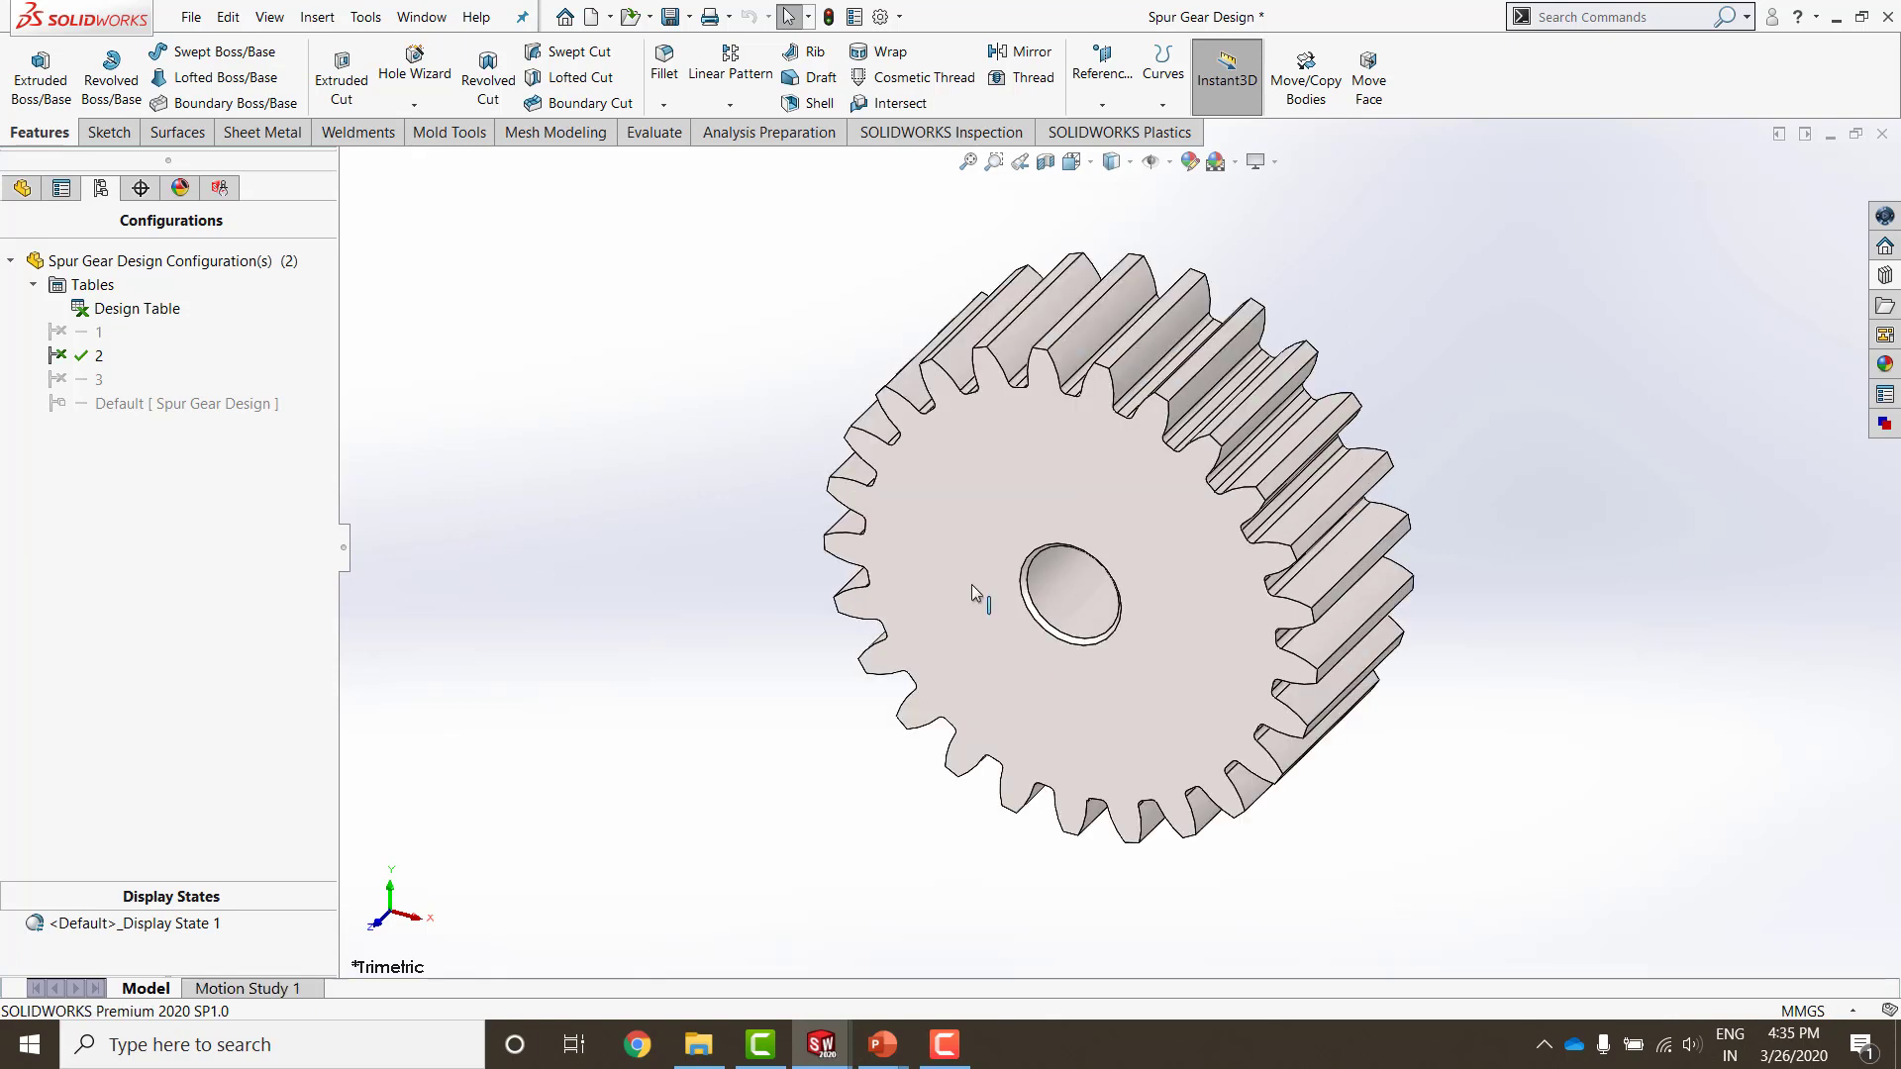
left_click(22, 188)
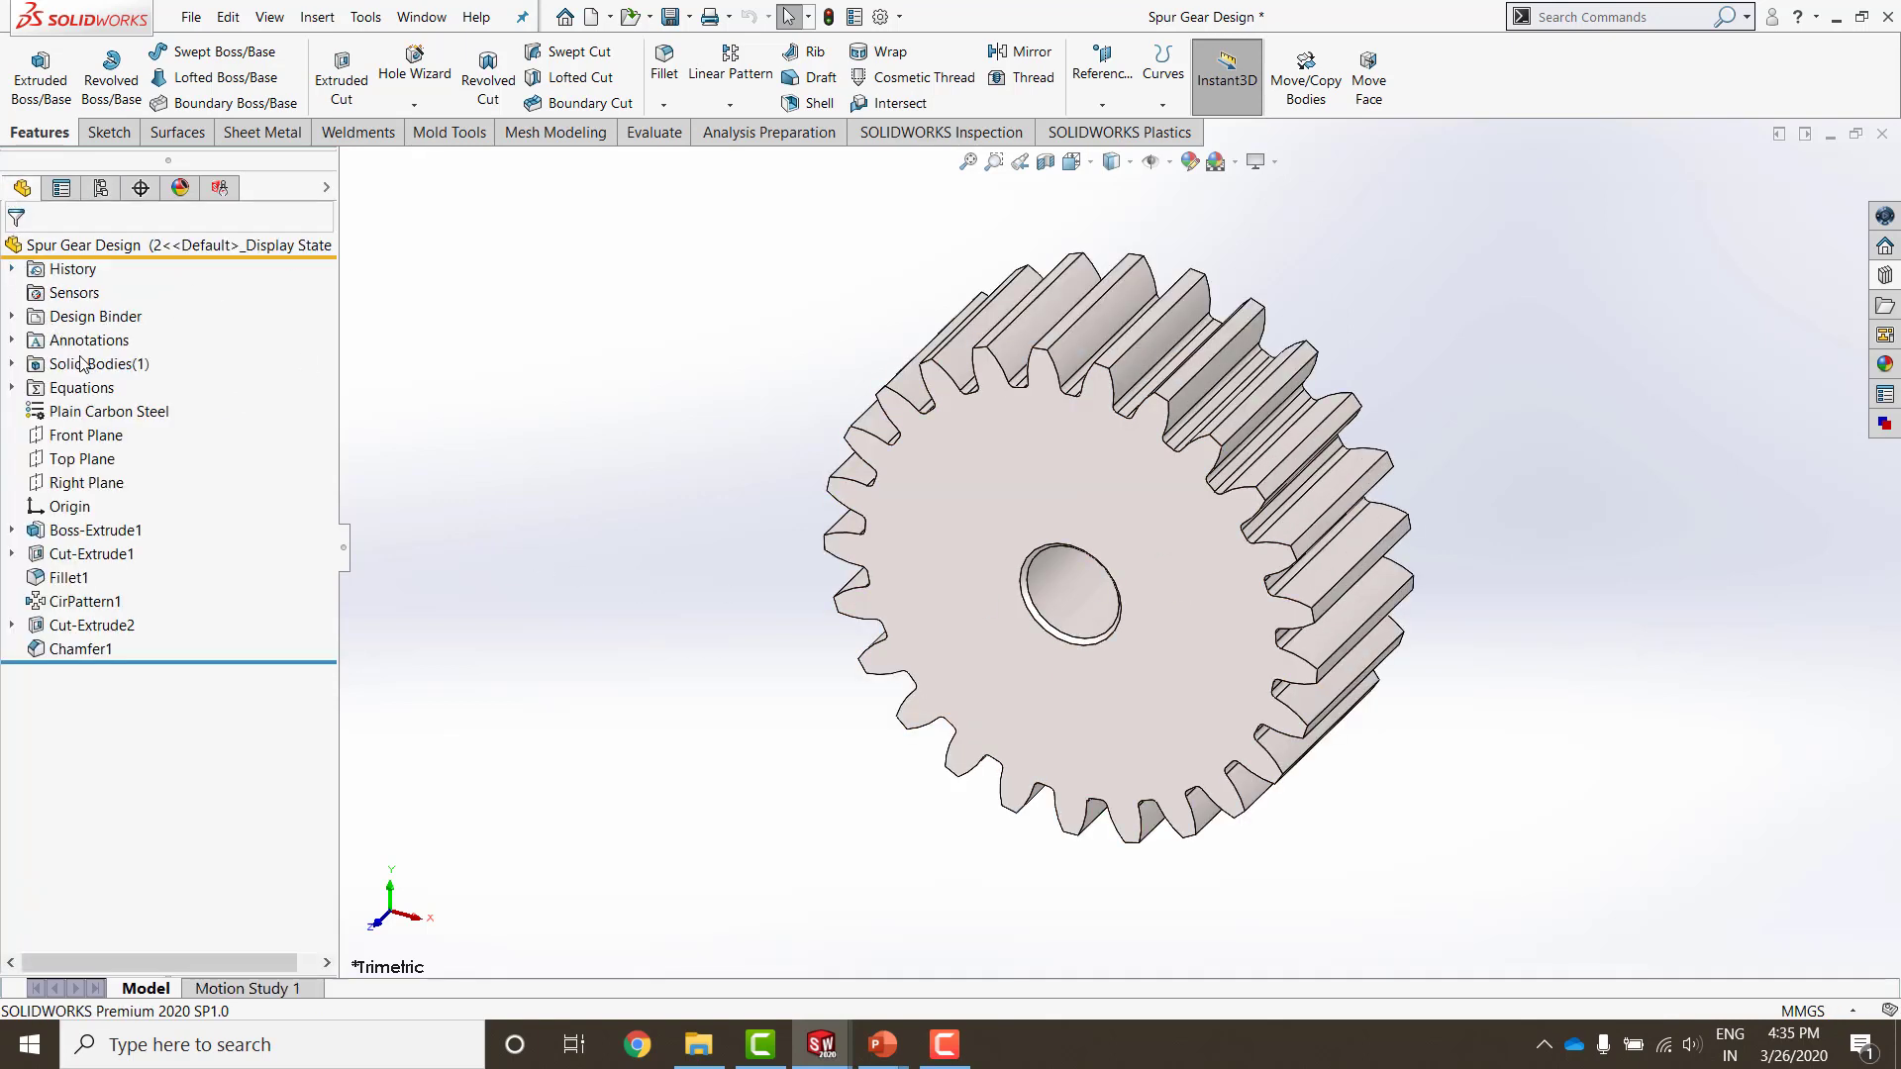
right_click(91, 387)
left_click(164, 400)
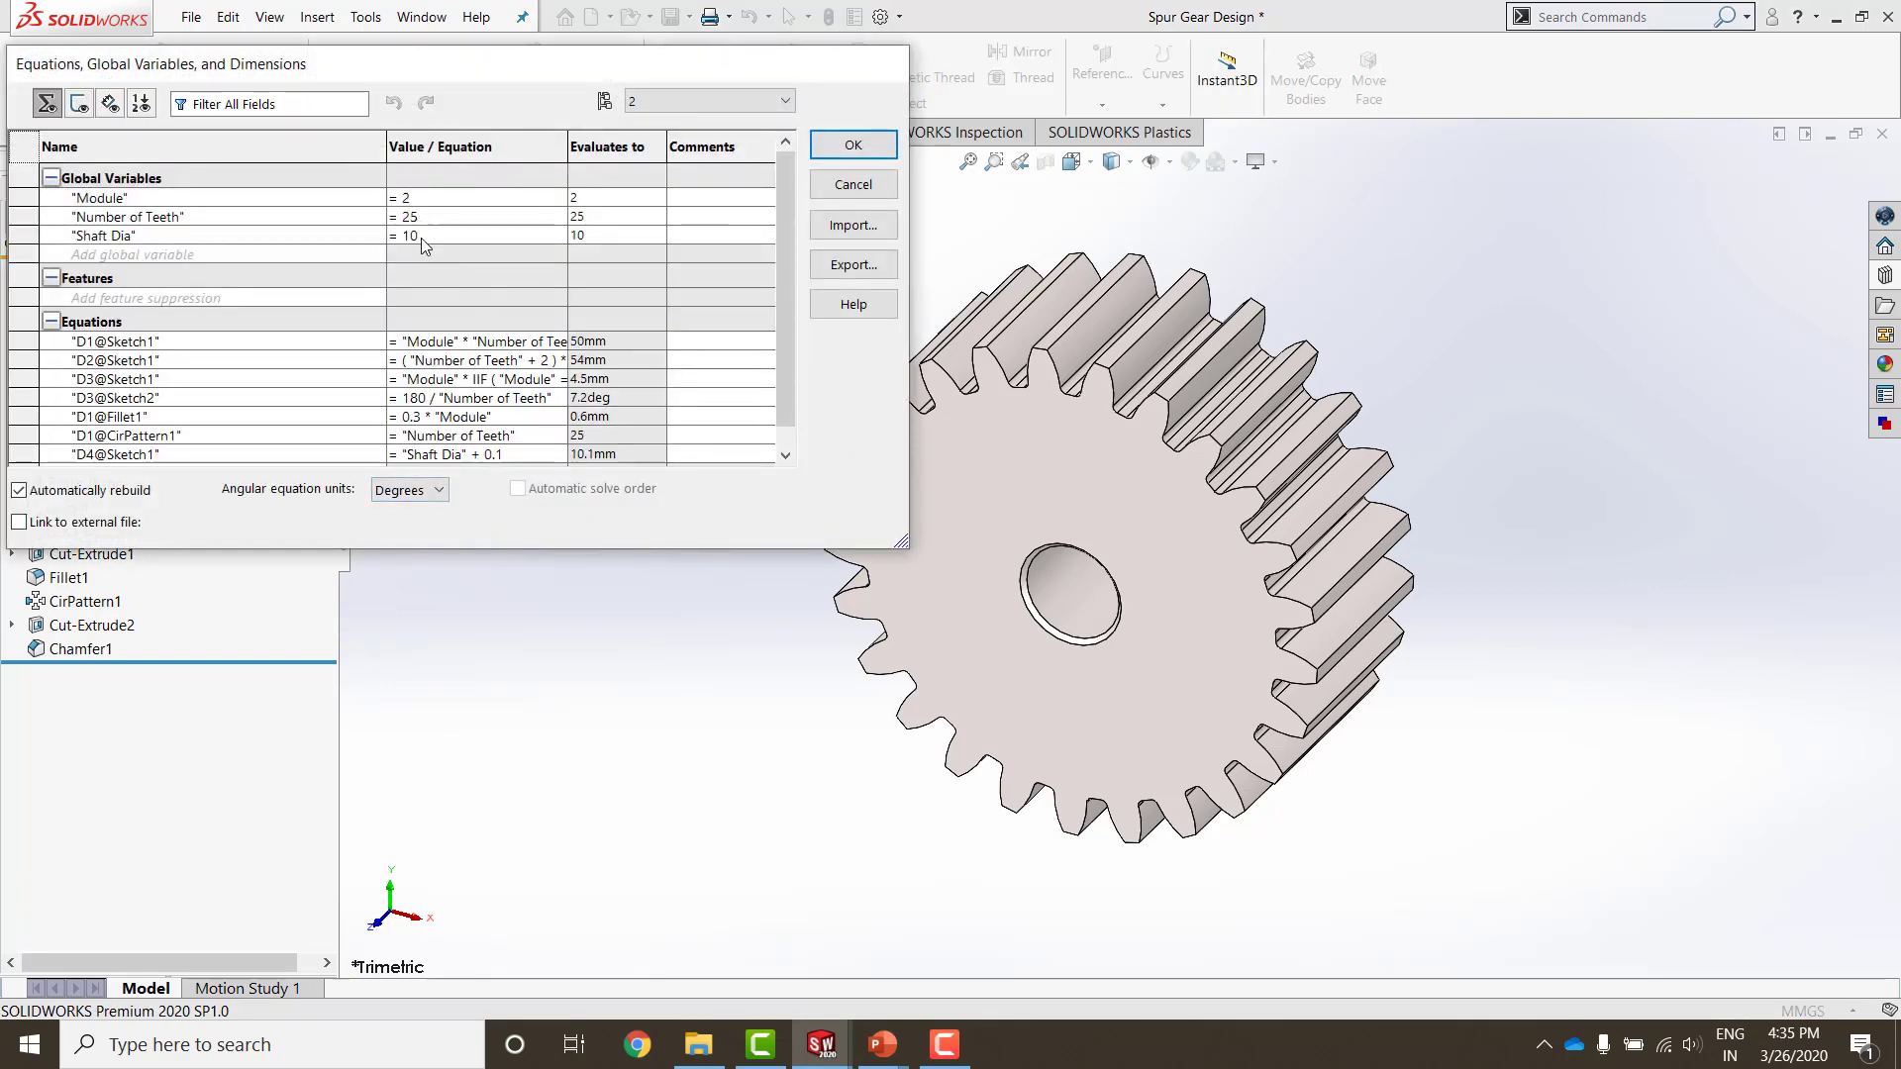
left_click(853, 149)
Step: Activate configuration 3, fit the gear in view, and verify its equation values
left_click(99, 188)
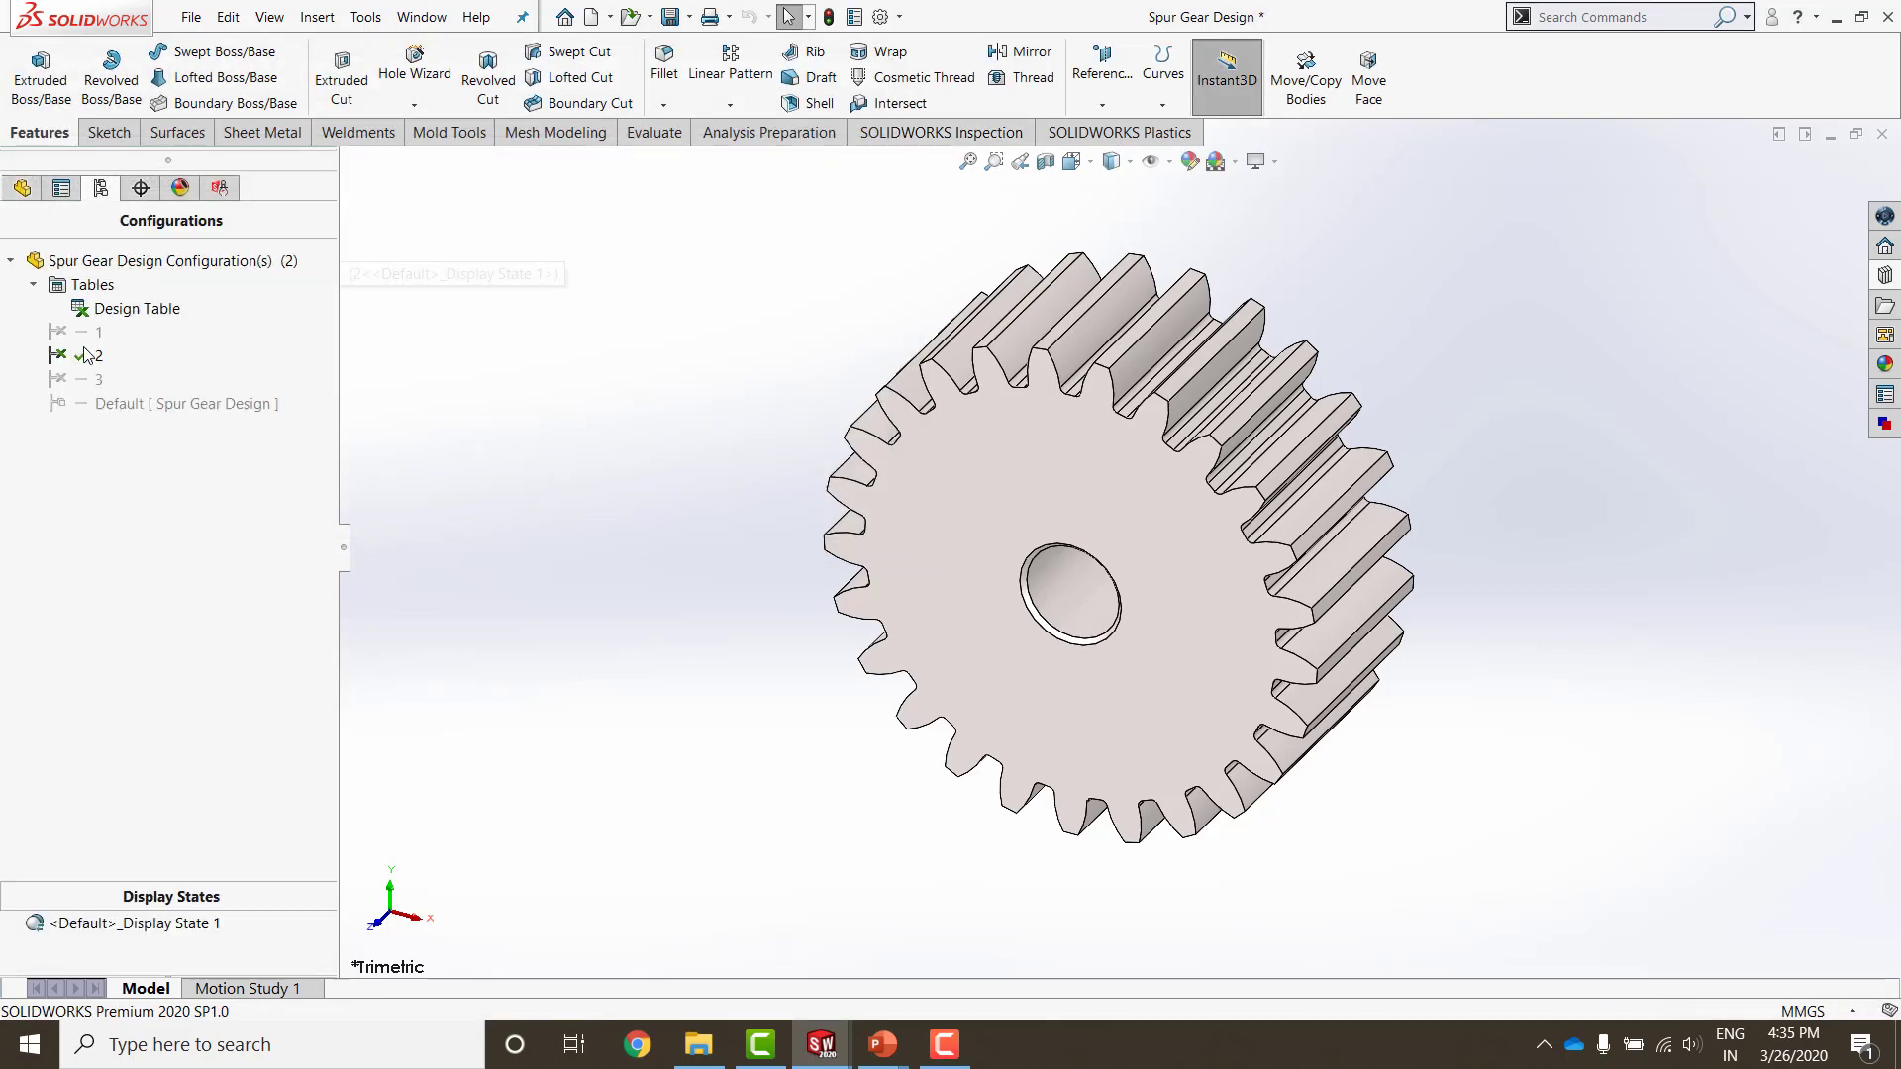
double_click(91, 380)
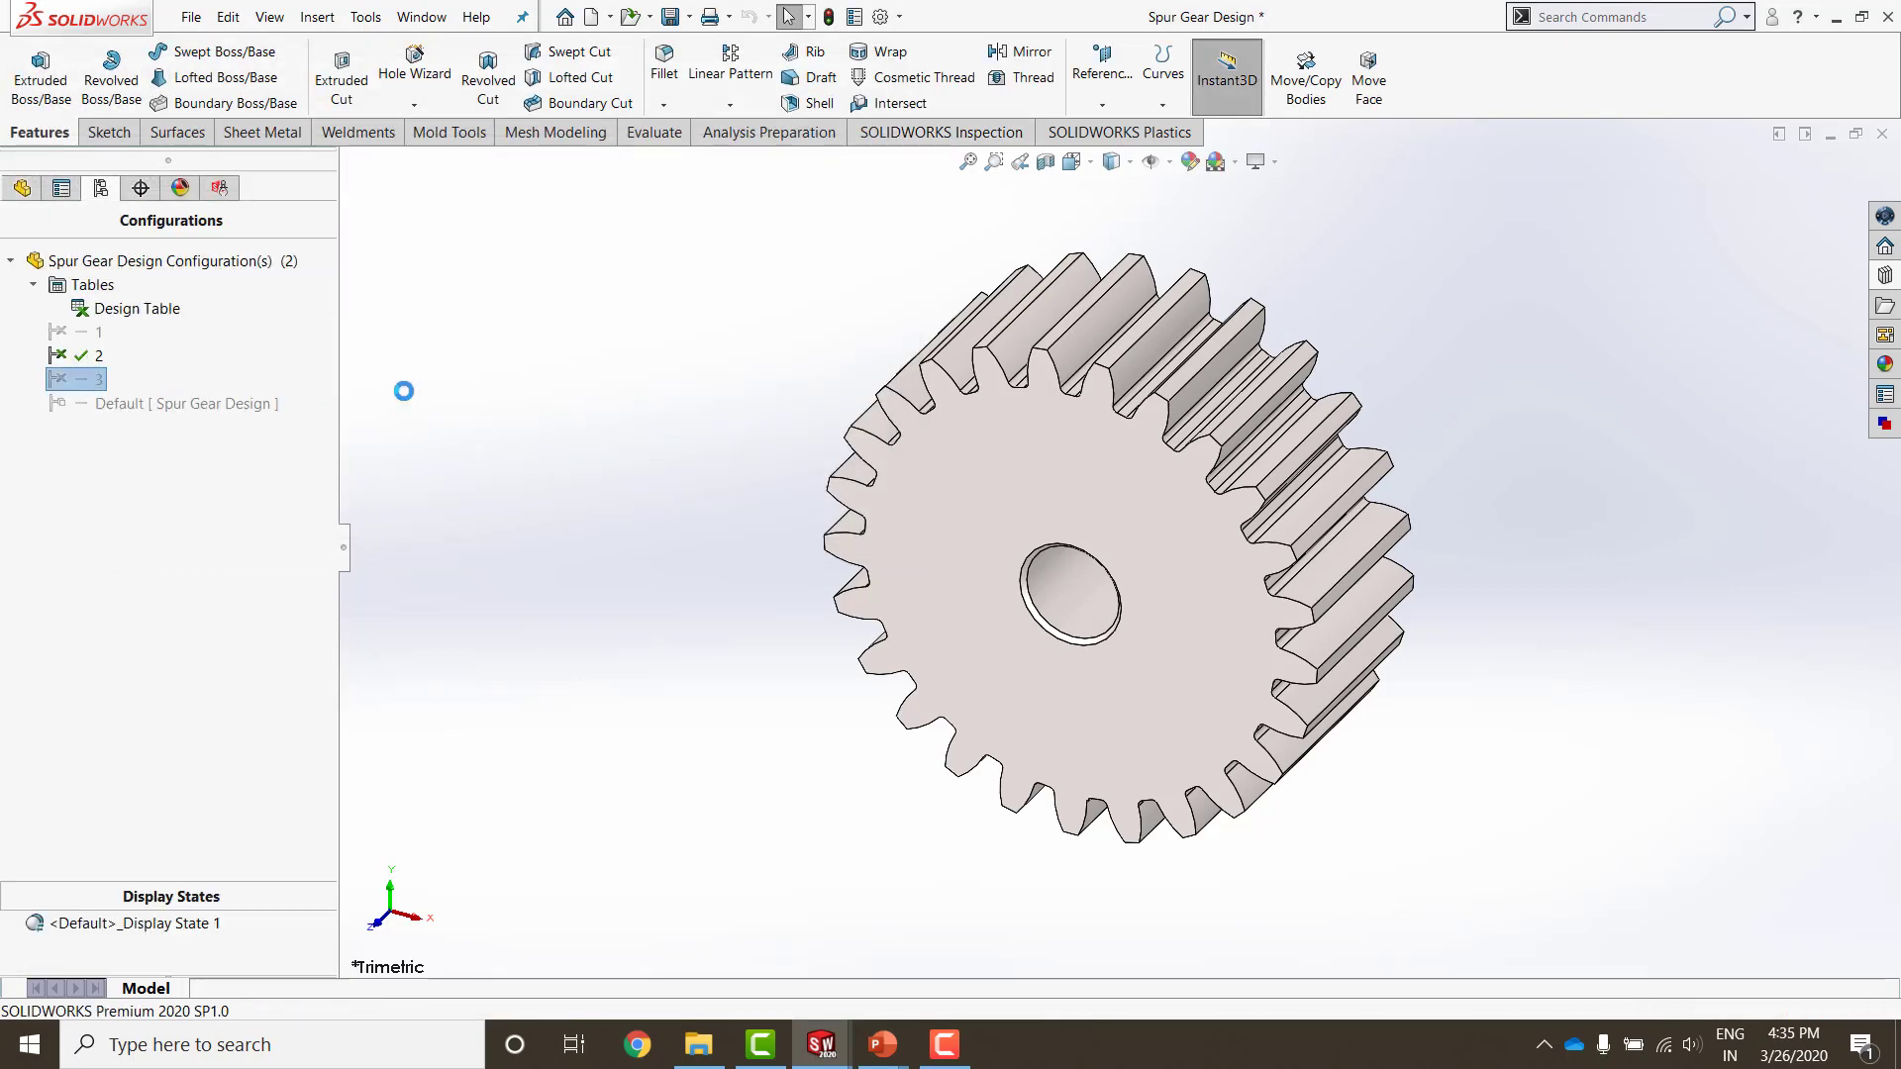
key("f")
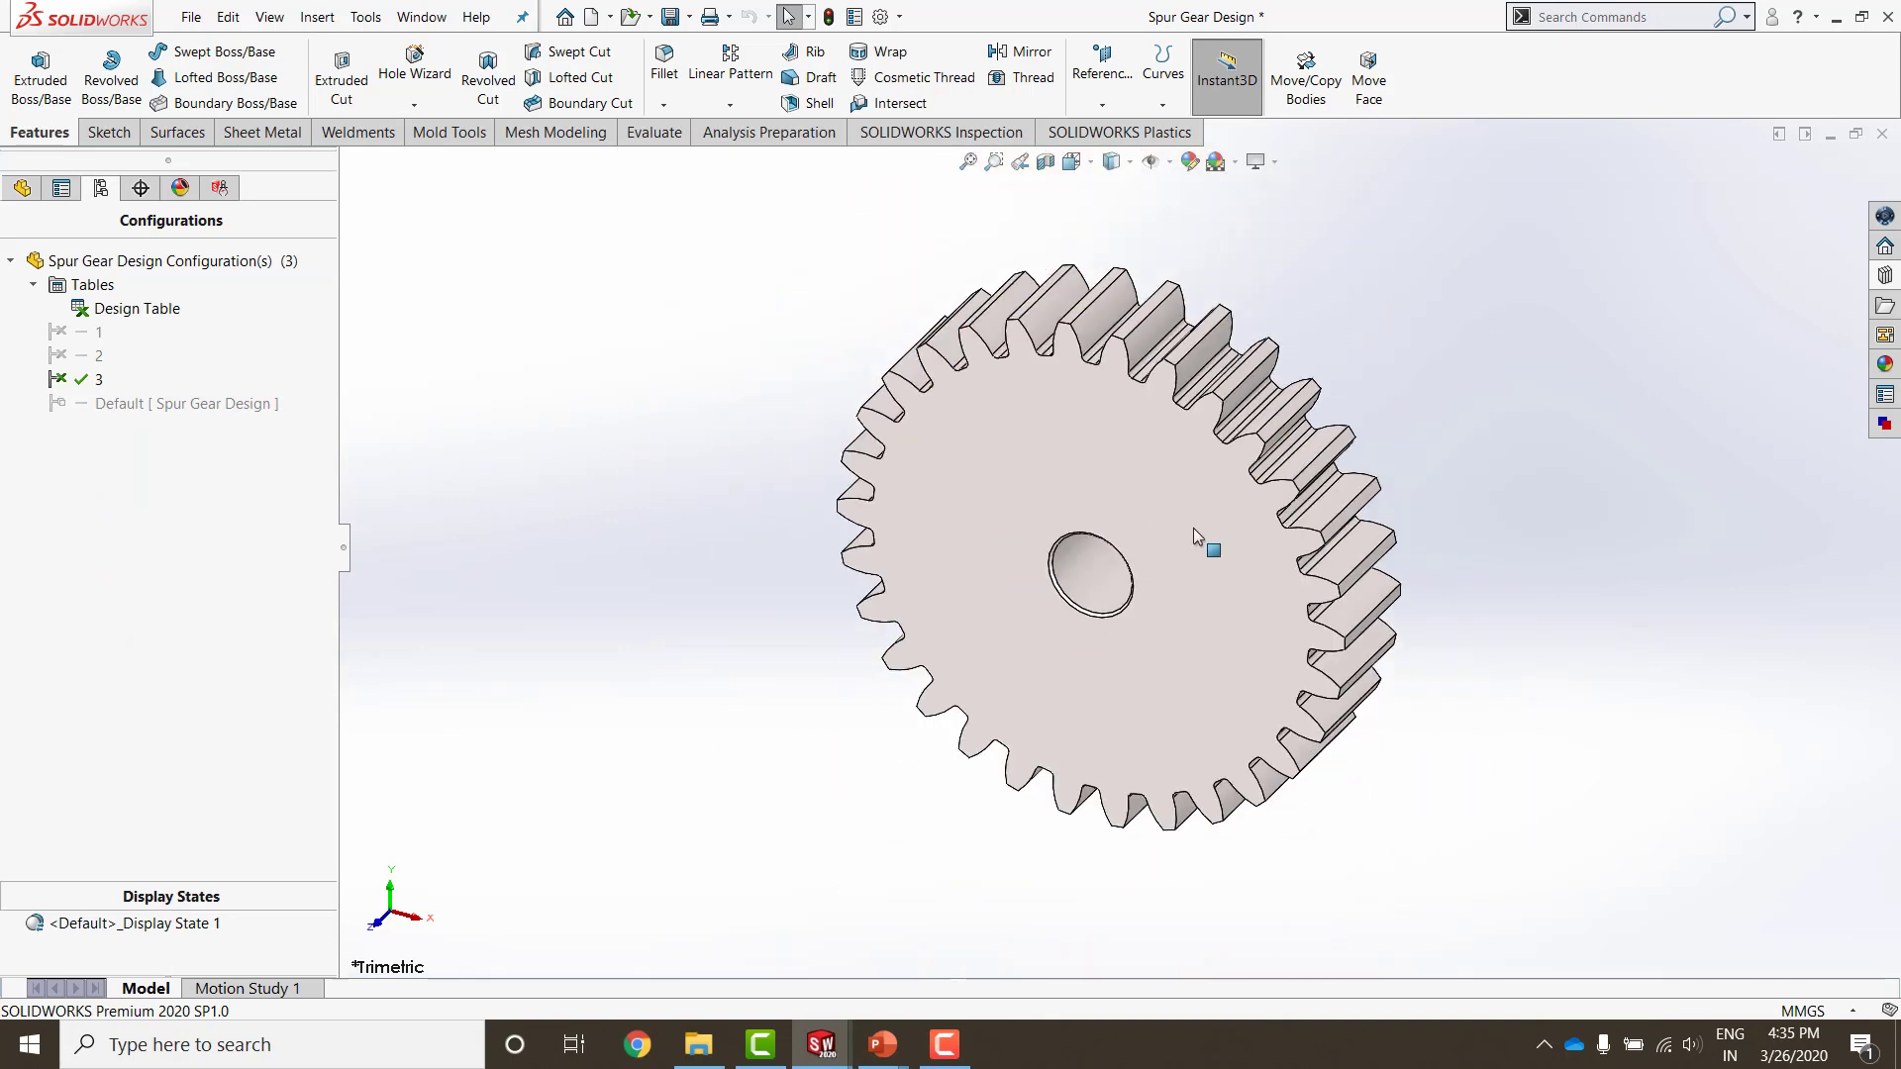
left_click(24, 188)
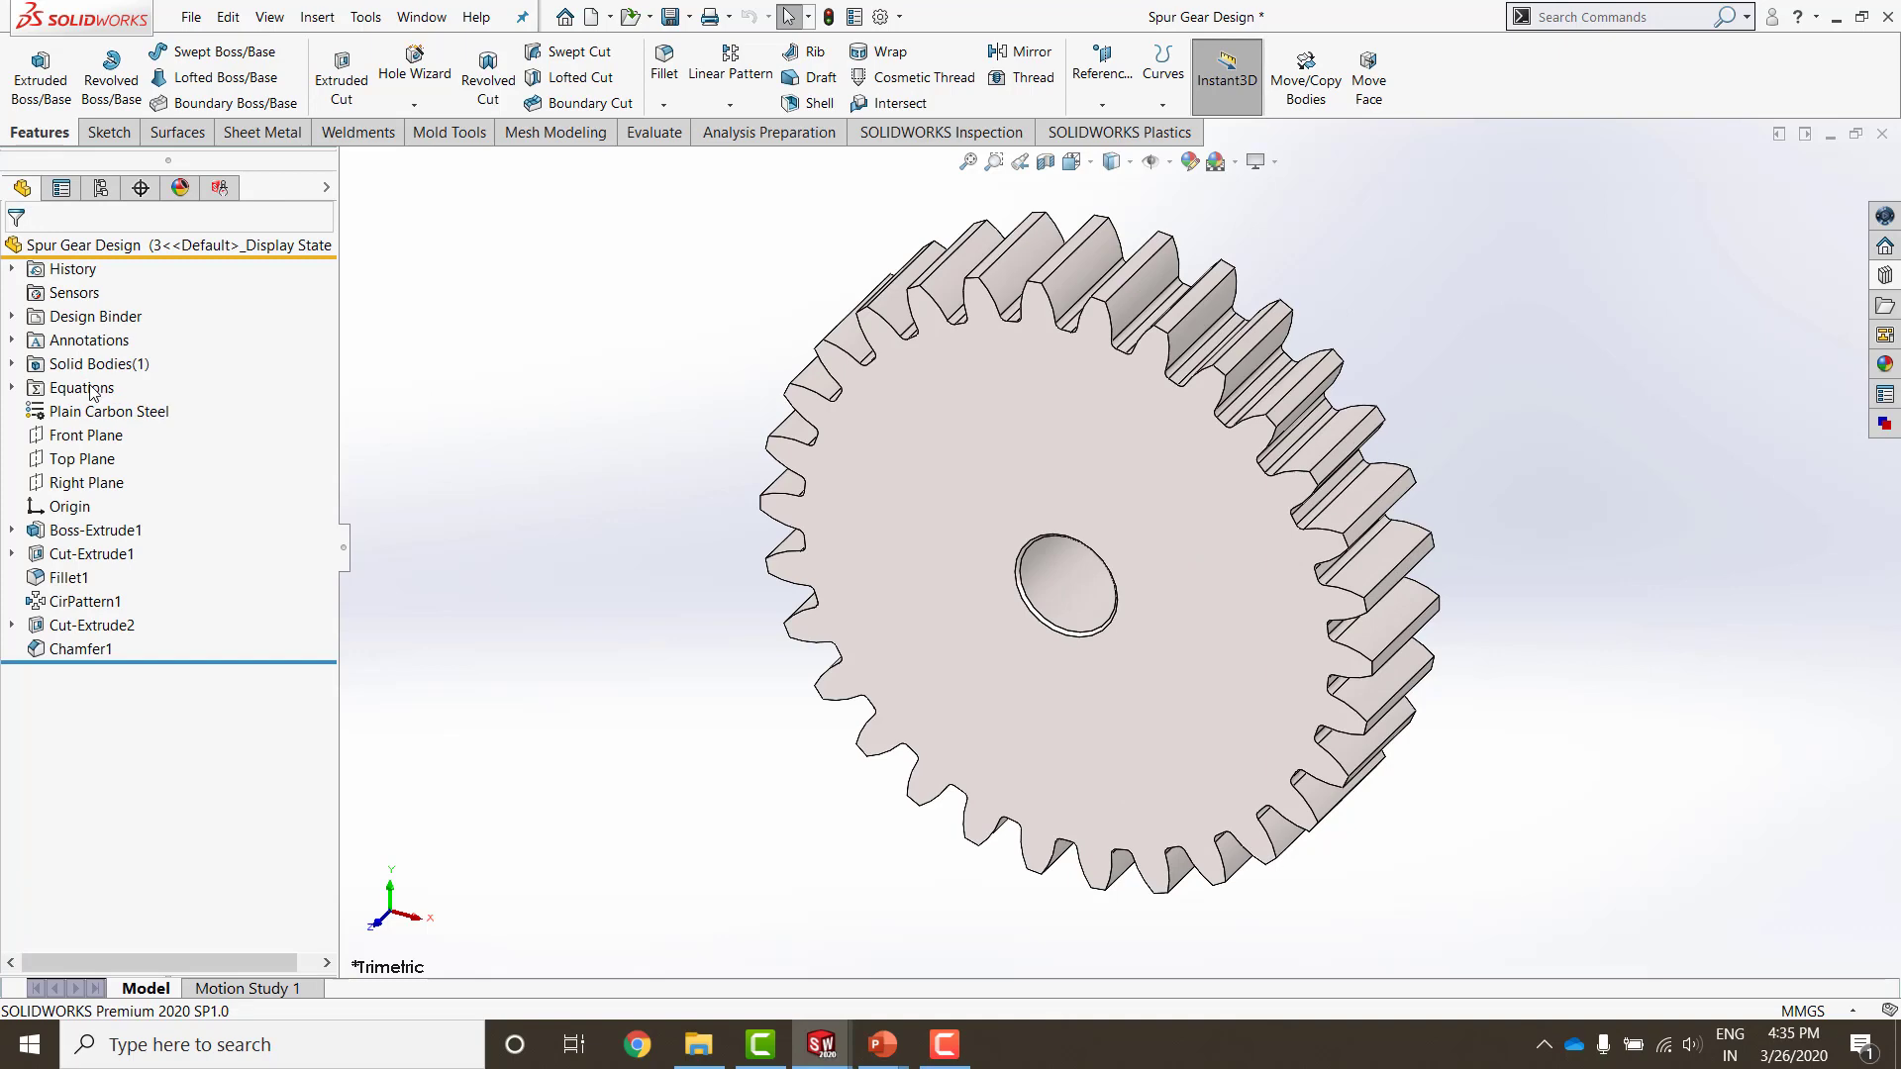
right_click(157, 387)
left_click(173, 401)
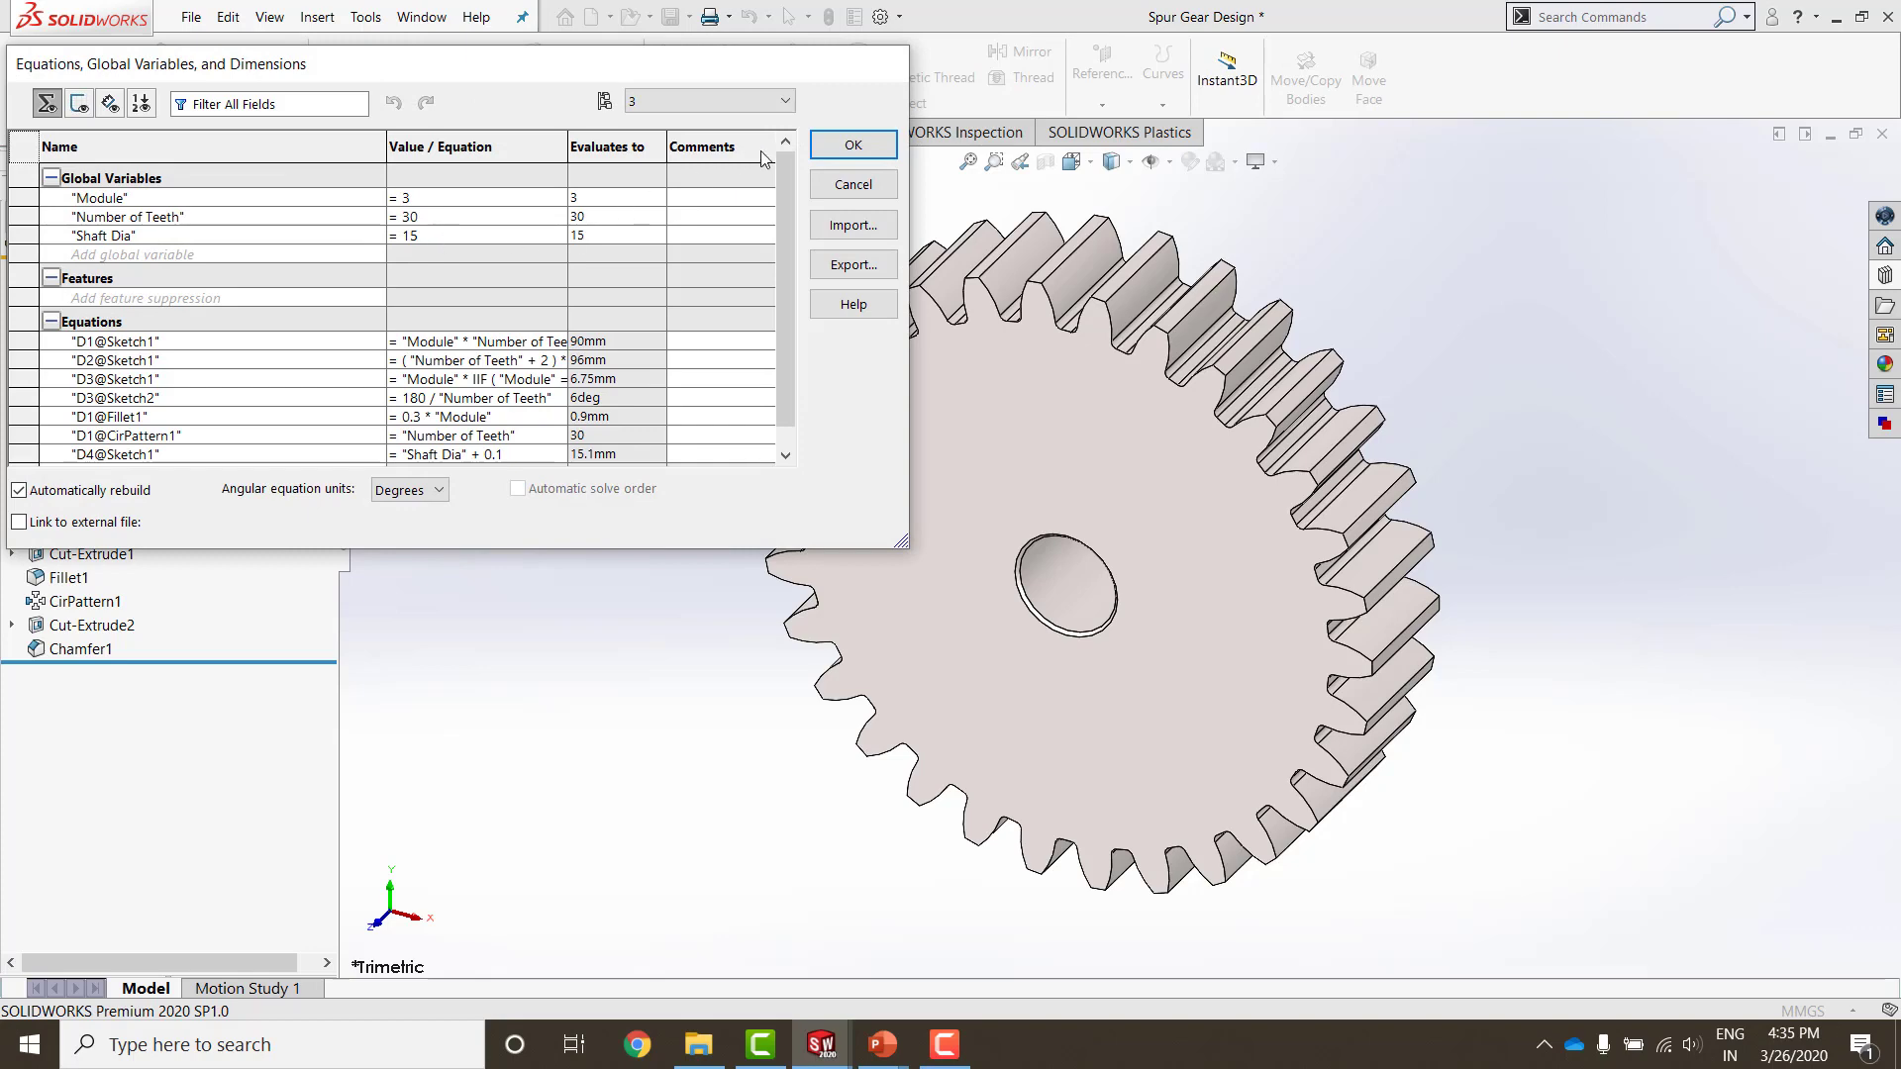
left_click(848, 145)
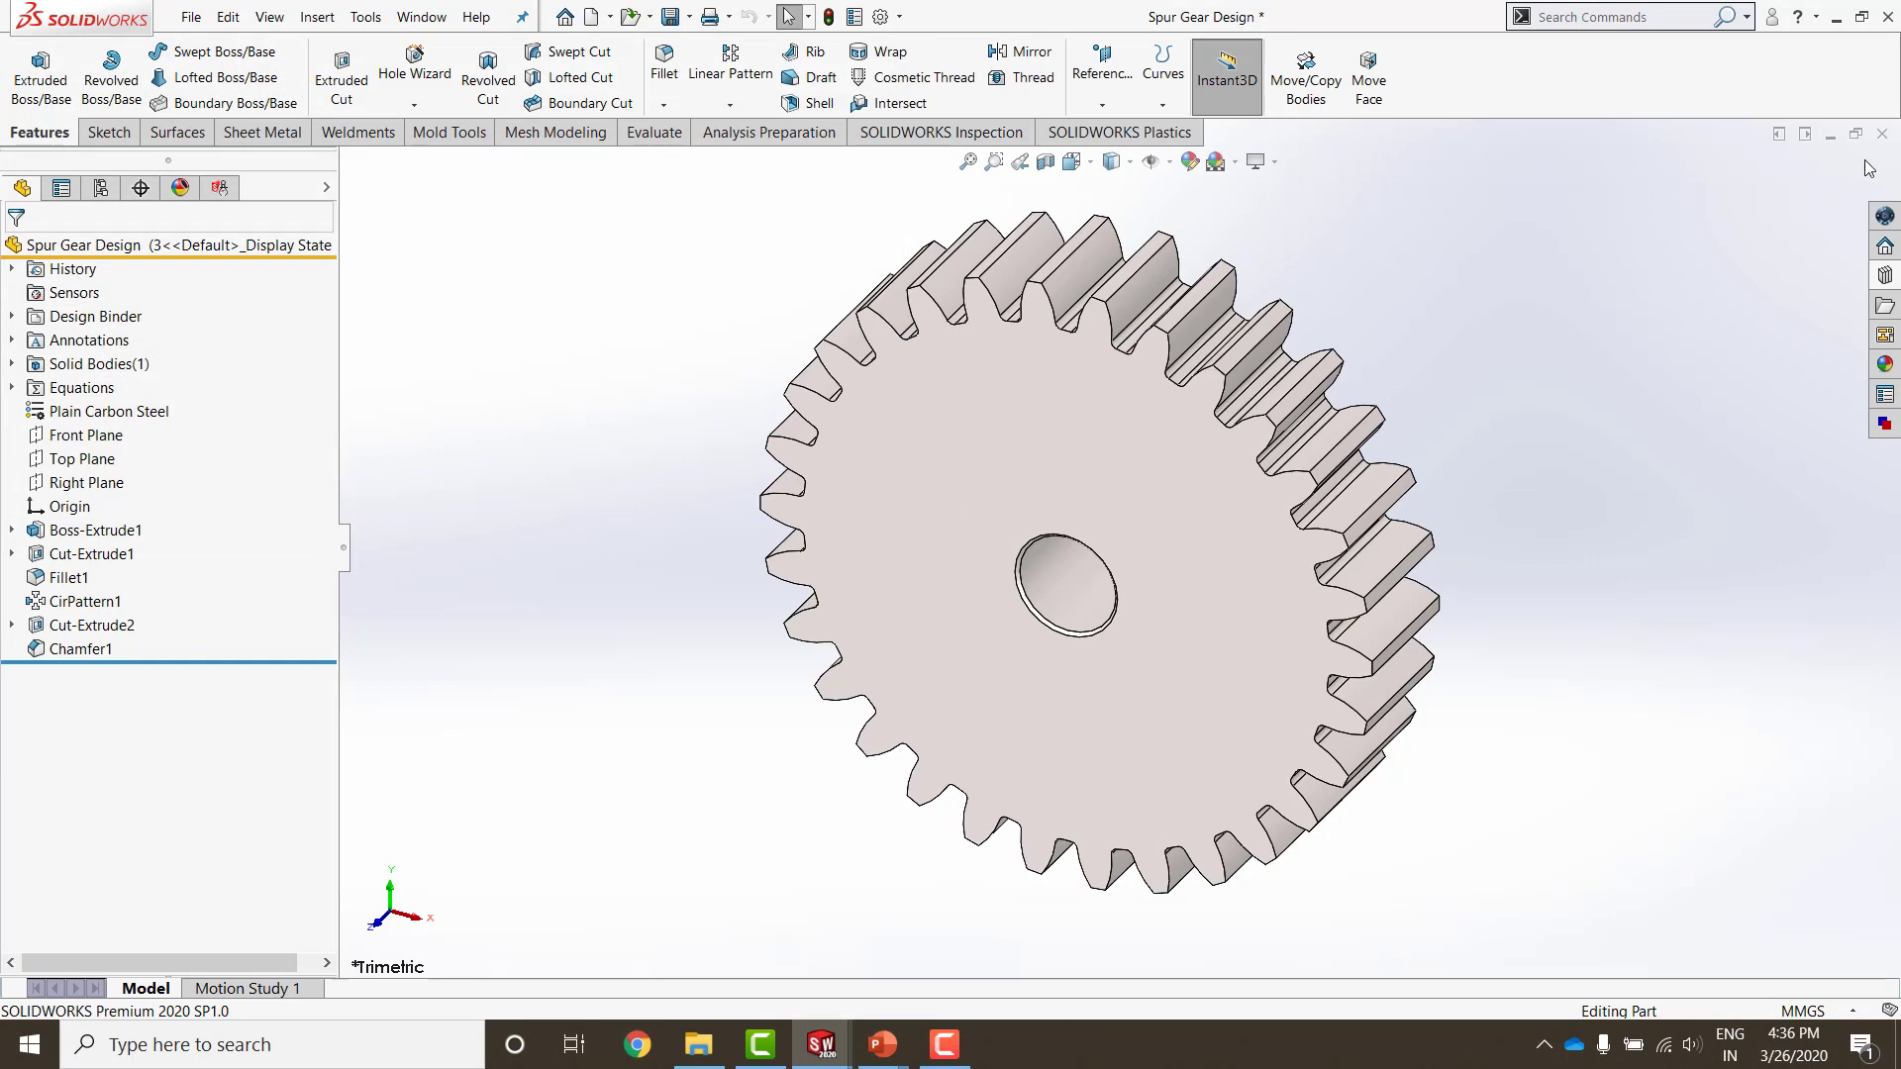
Step: Close Spur Gear Design, saving all modified documents
left_click(1886, 138)
left_click(847, 485)
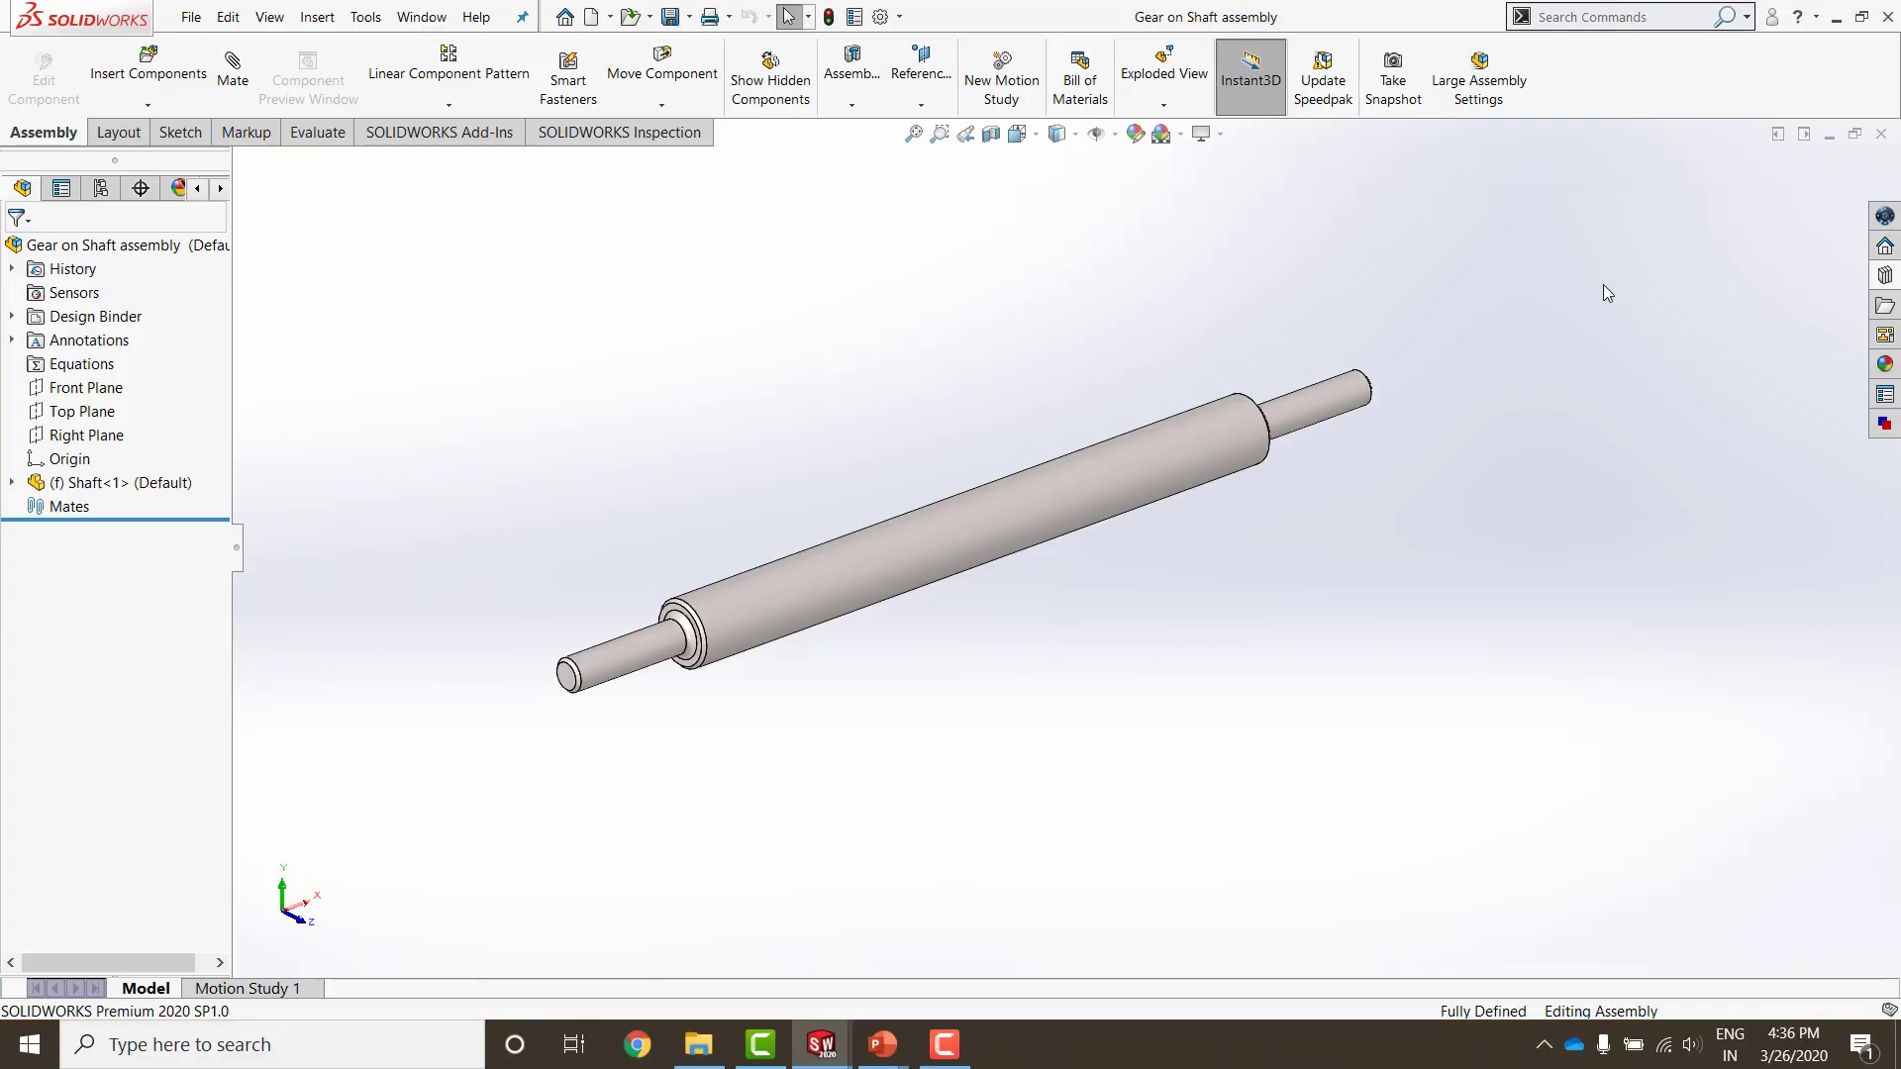
Step: Create a Helical Gear part from Toolbox > ANSI Metric > Power Transmission > Gears
left_click(1884, 275)
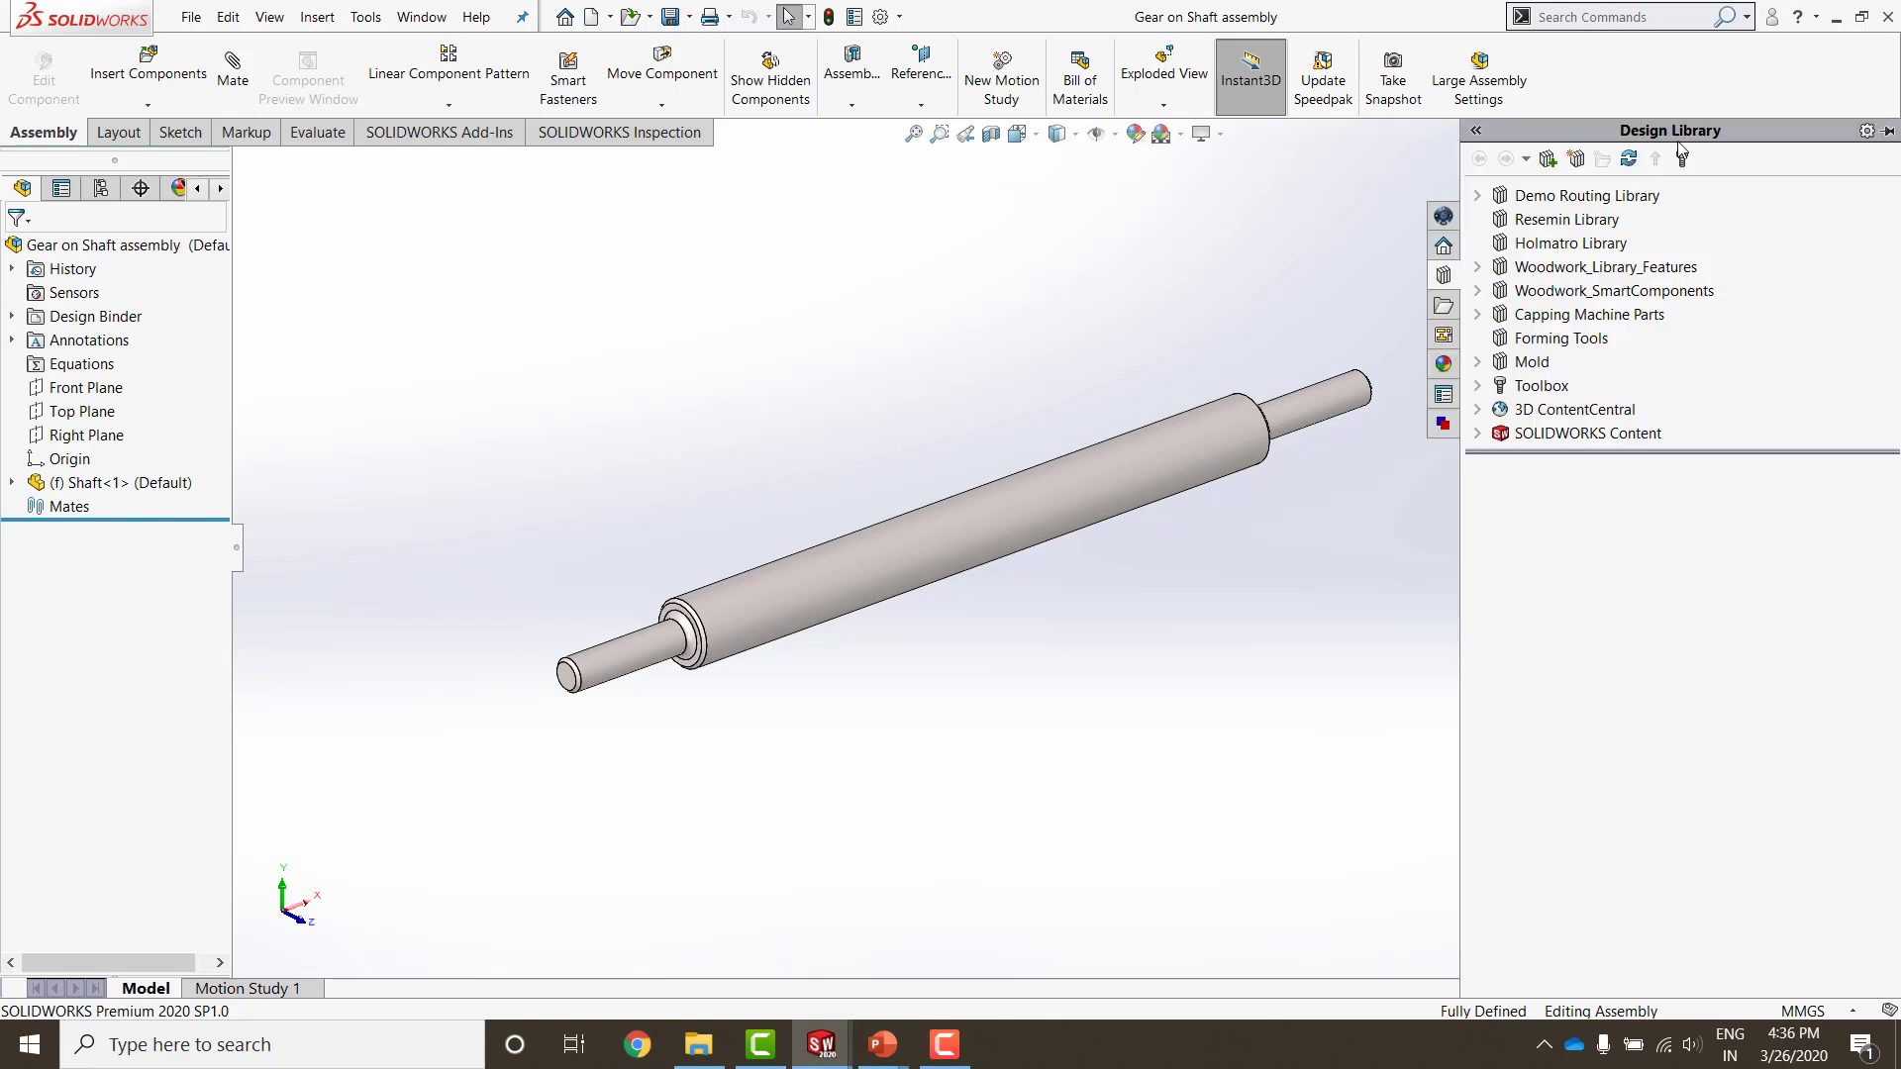
left_click(1525, 386)
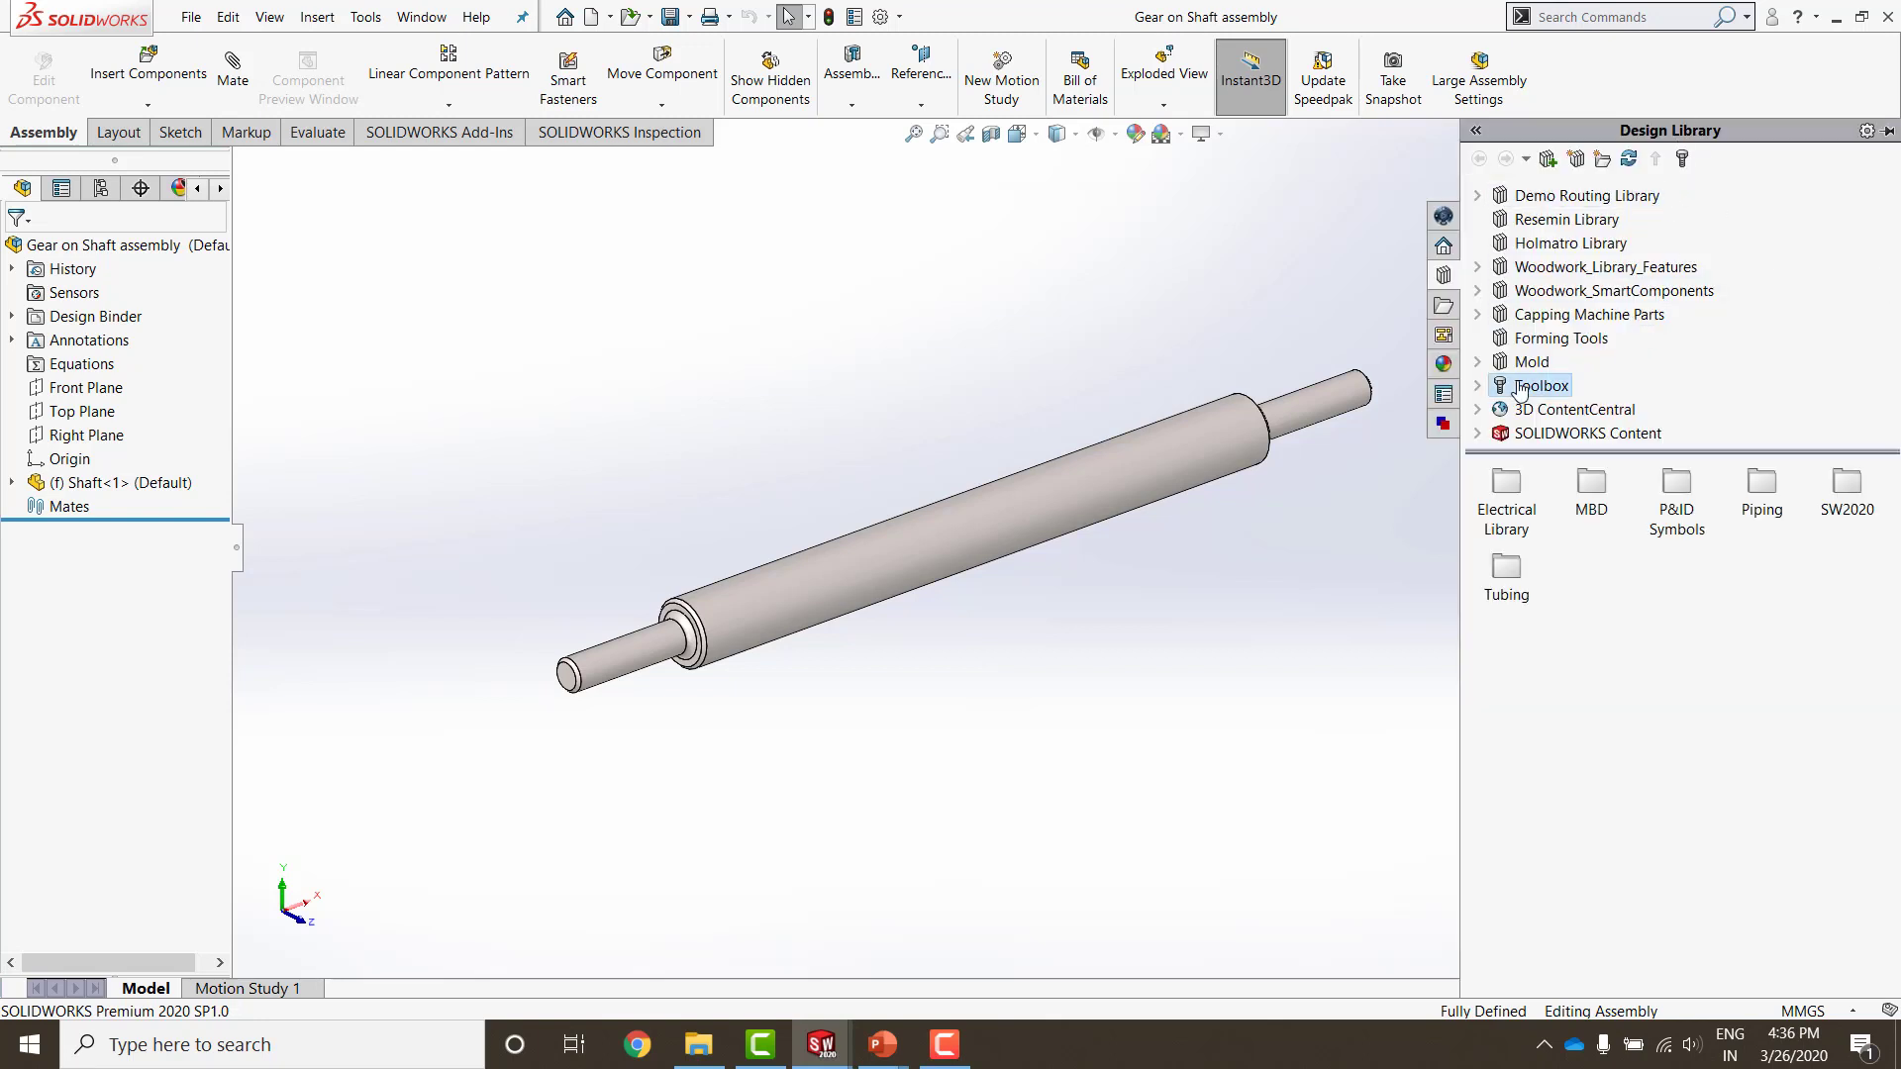
left_click(1521, 388)
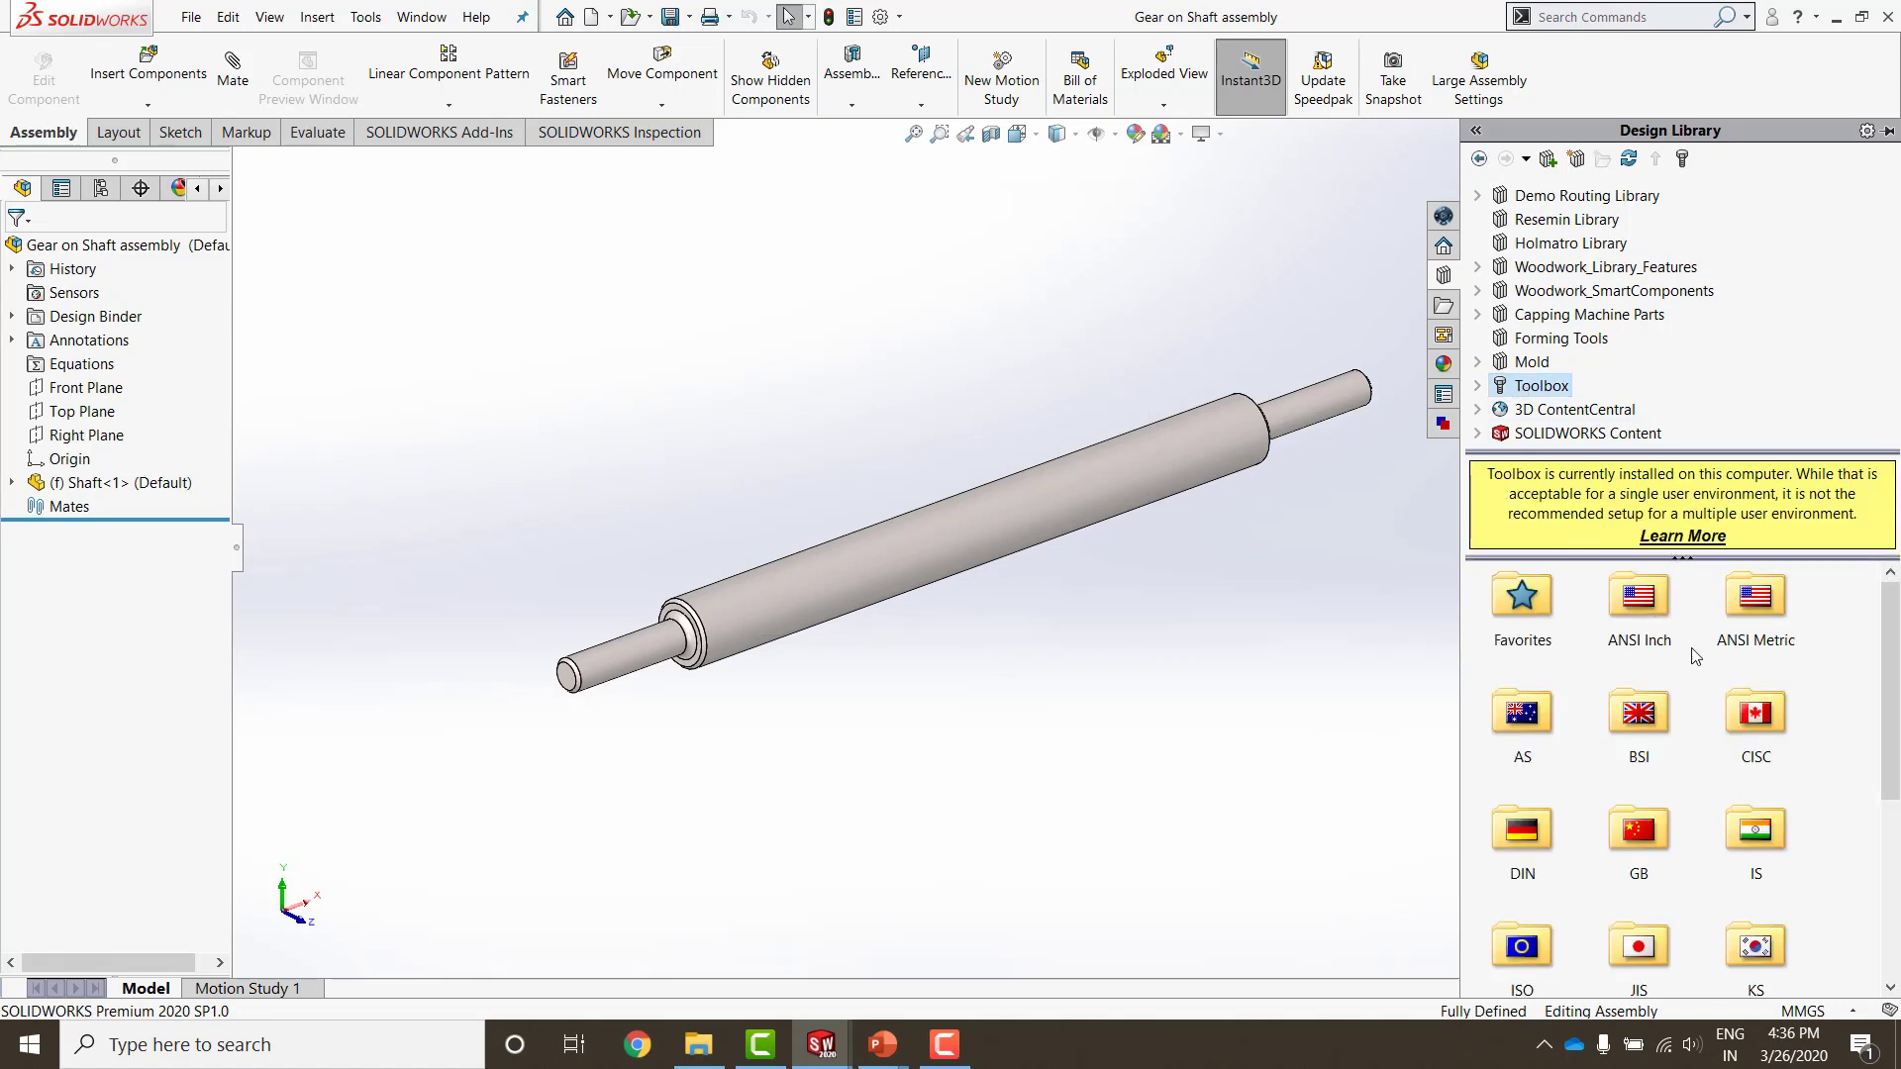
mouse_move(1890, 654)
left_mouse_down()
mouse_move(1891, 742)
mouse_move(1890, 653)
left_mouse_up()
double_click(1755, 597)
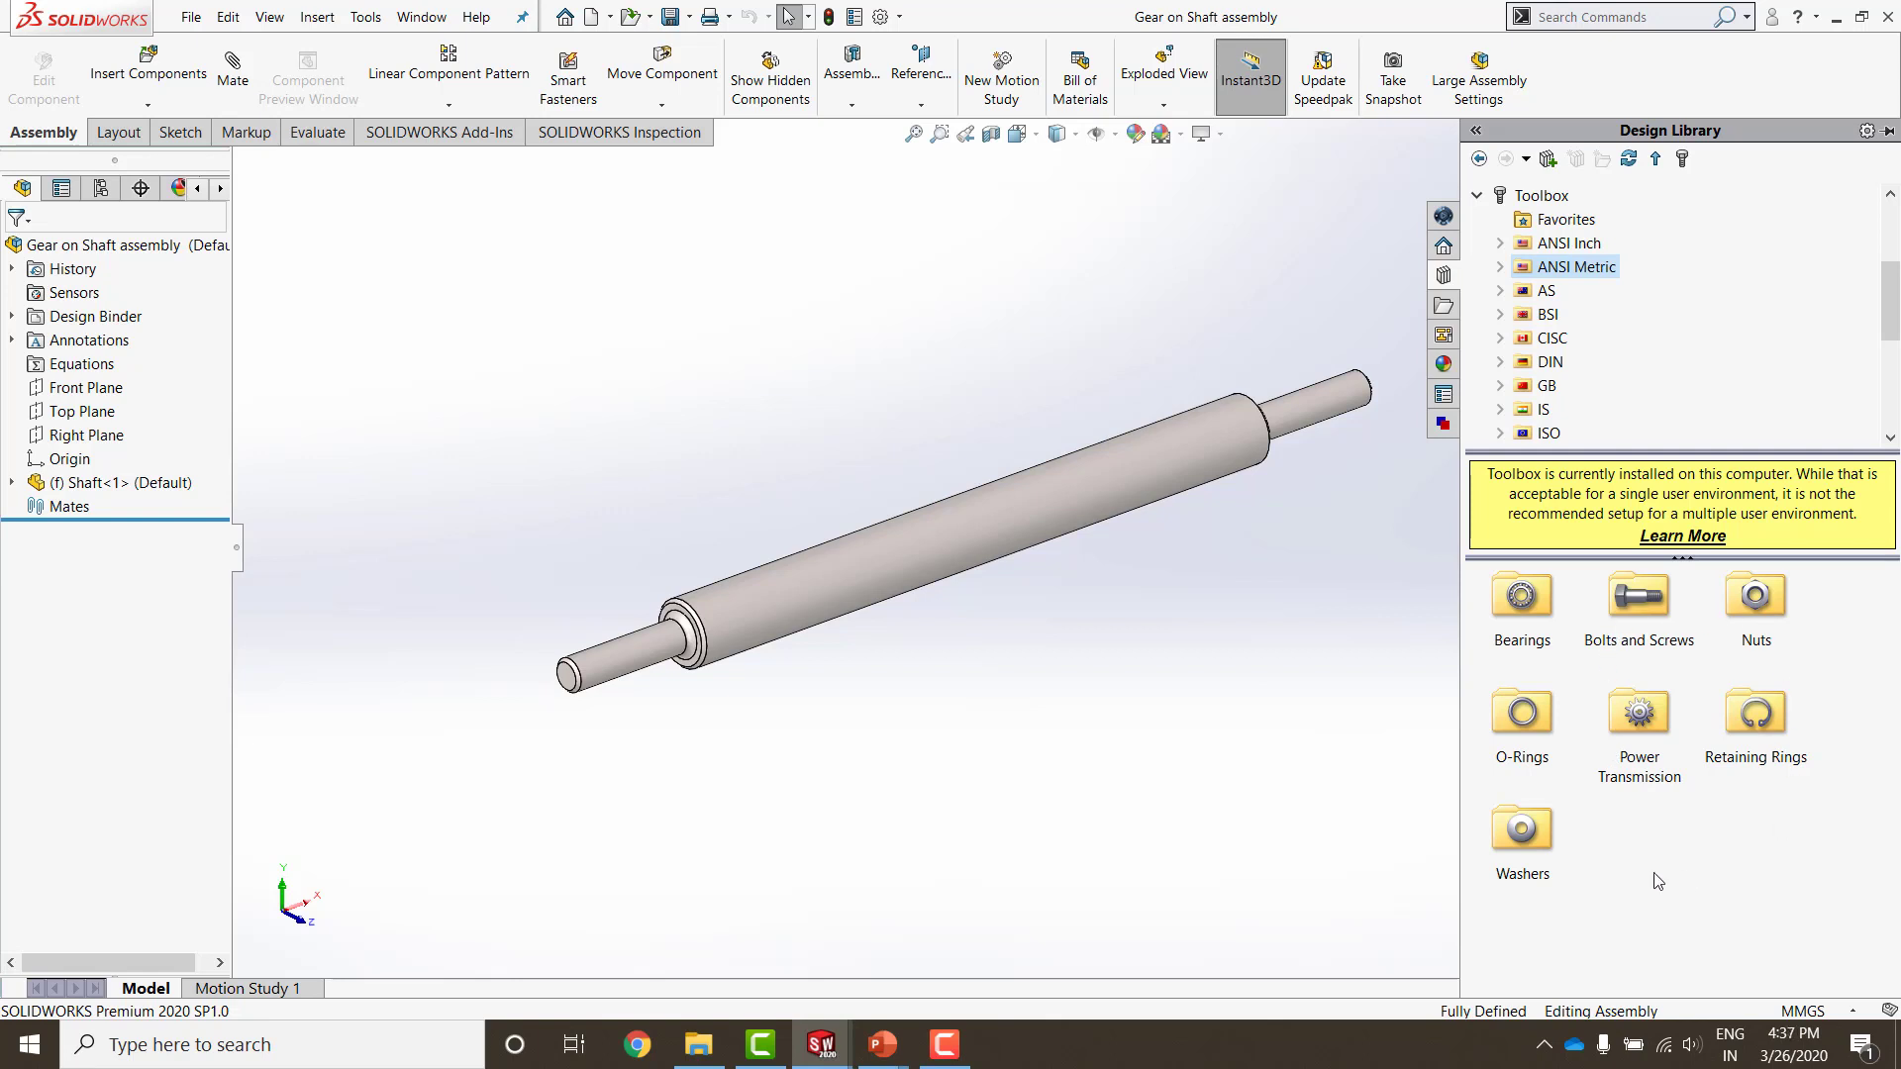
left_click(1639, 726)
double_click(1639, 726)
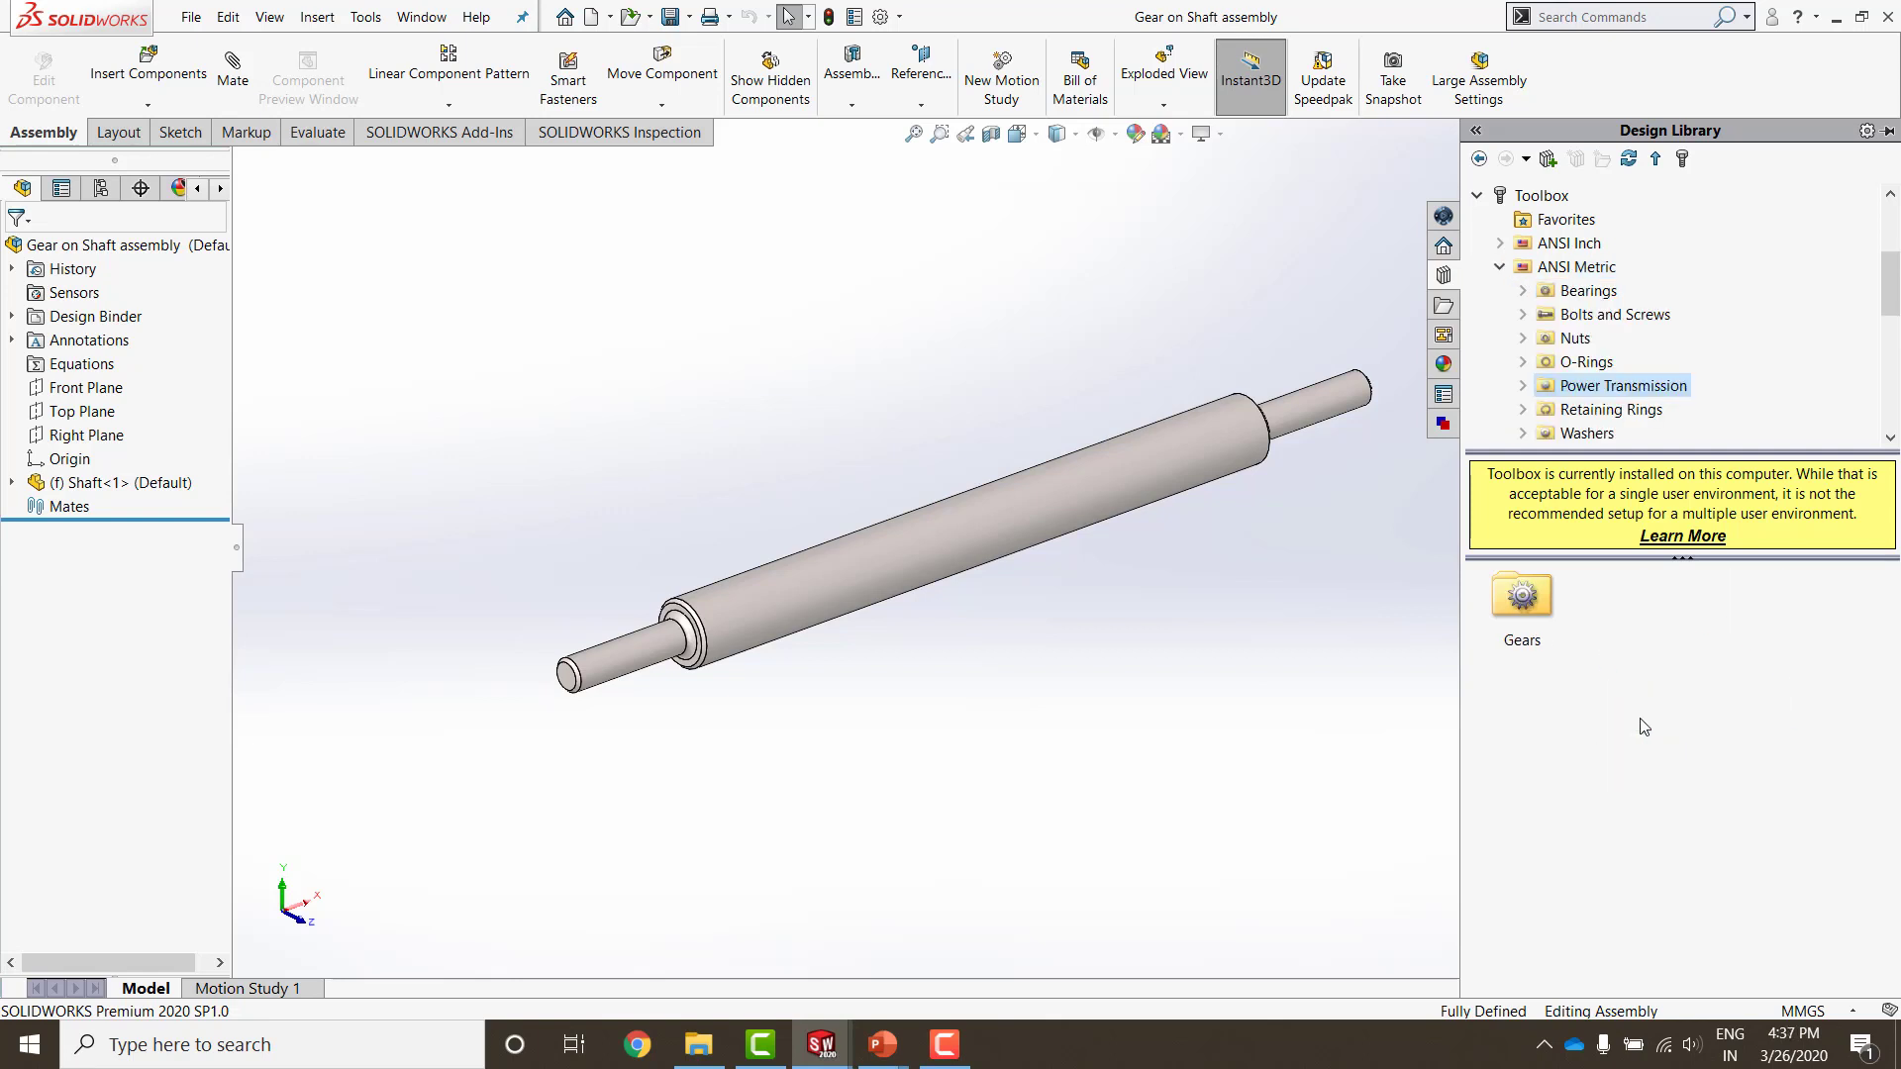
double_click(1533, 600)
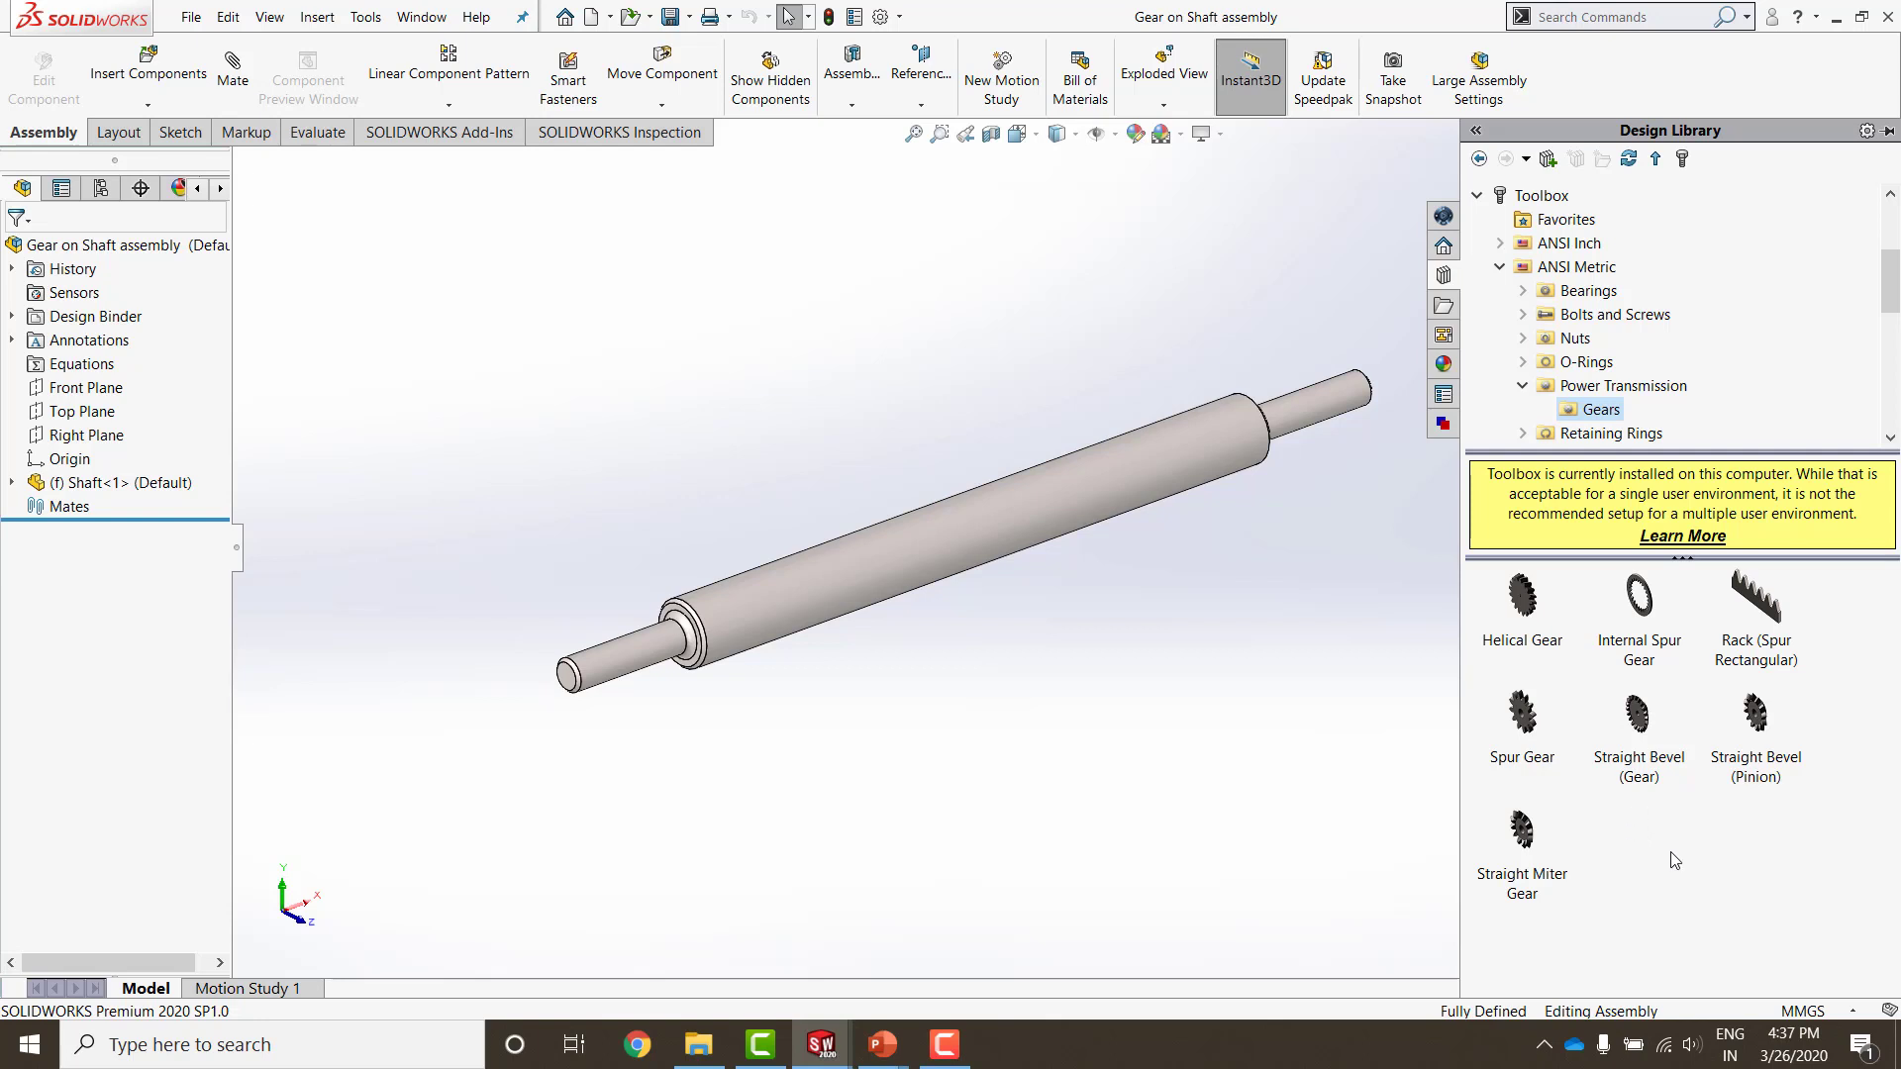
right_click(1528, 592)
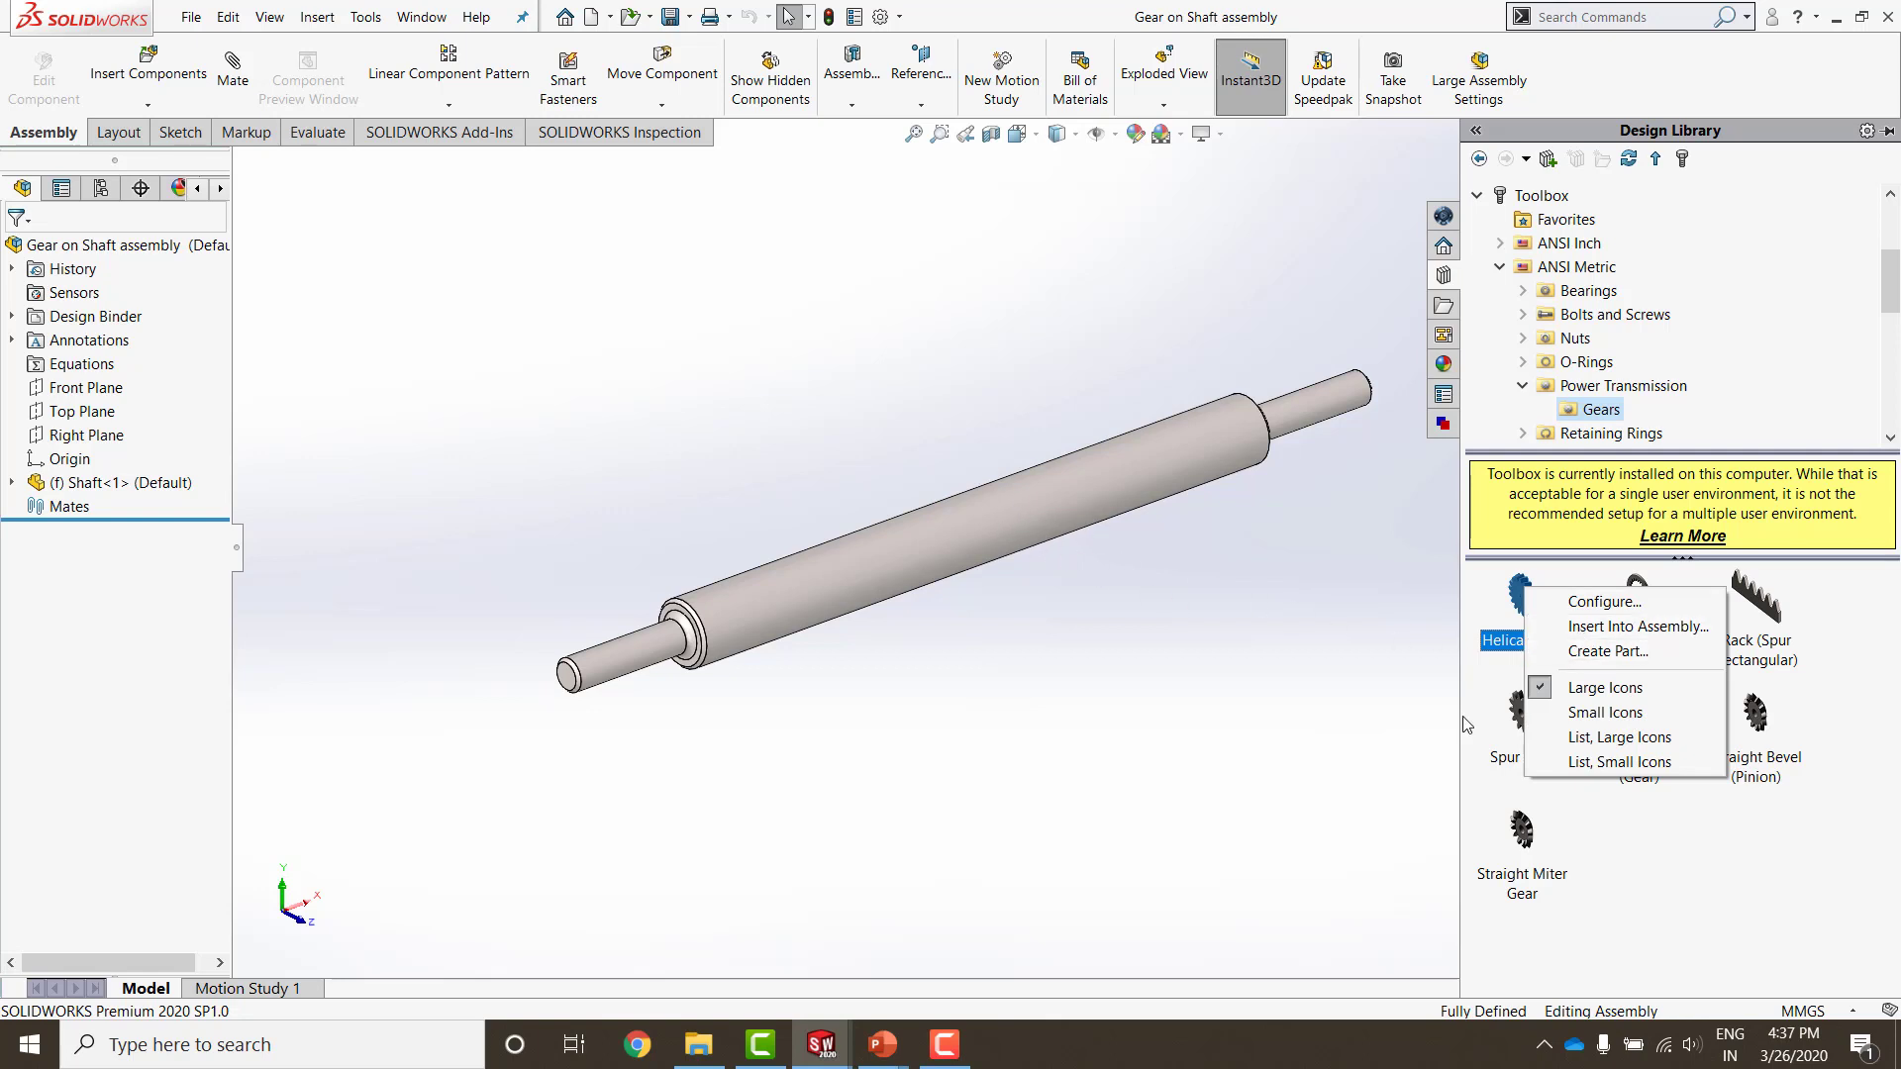
left_click(1614, 652)
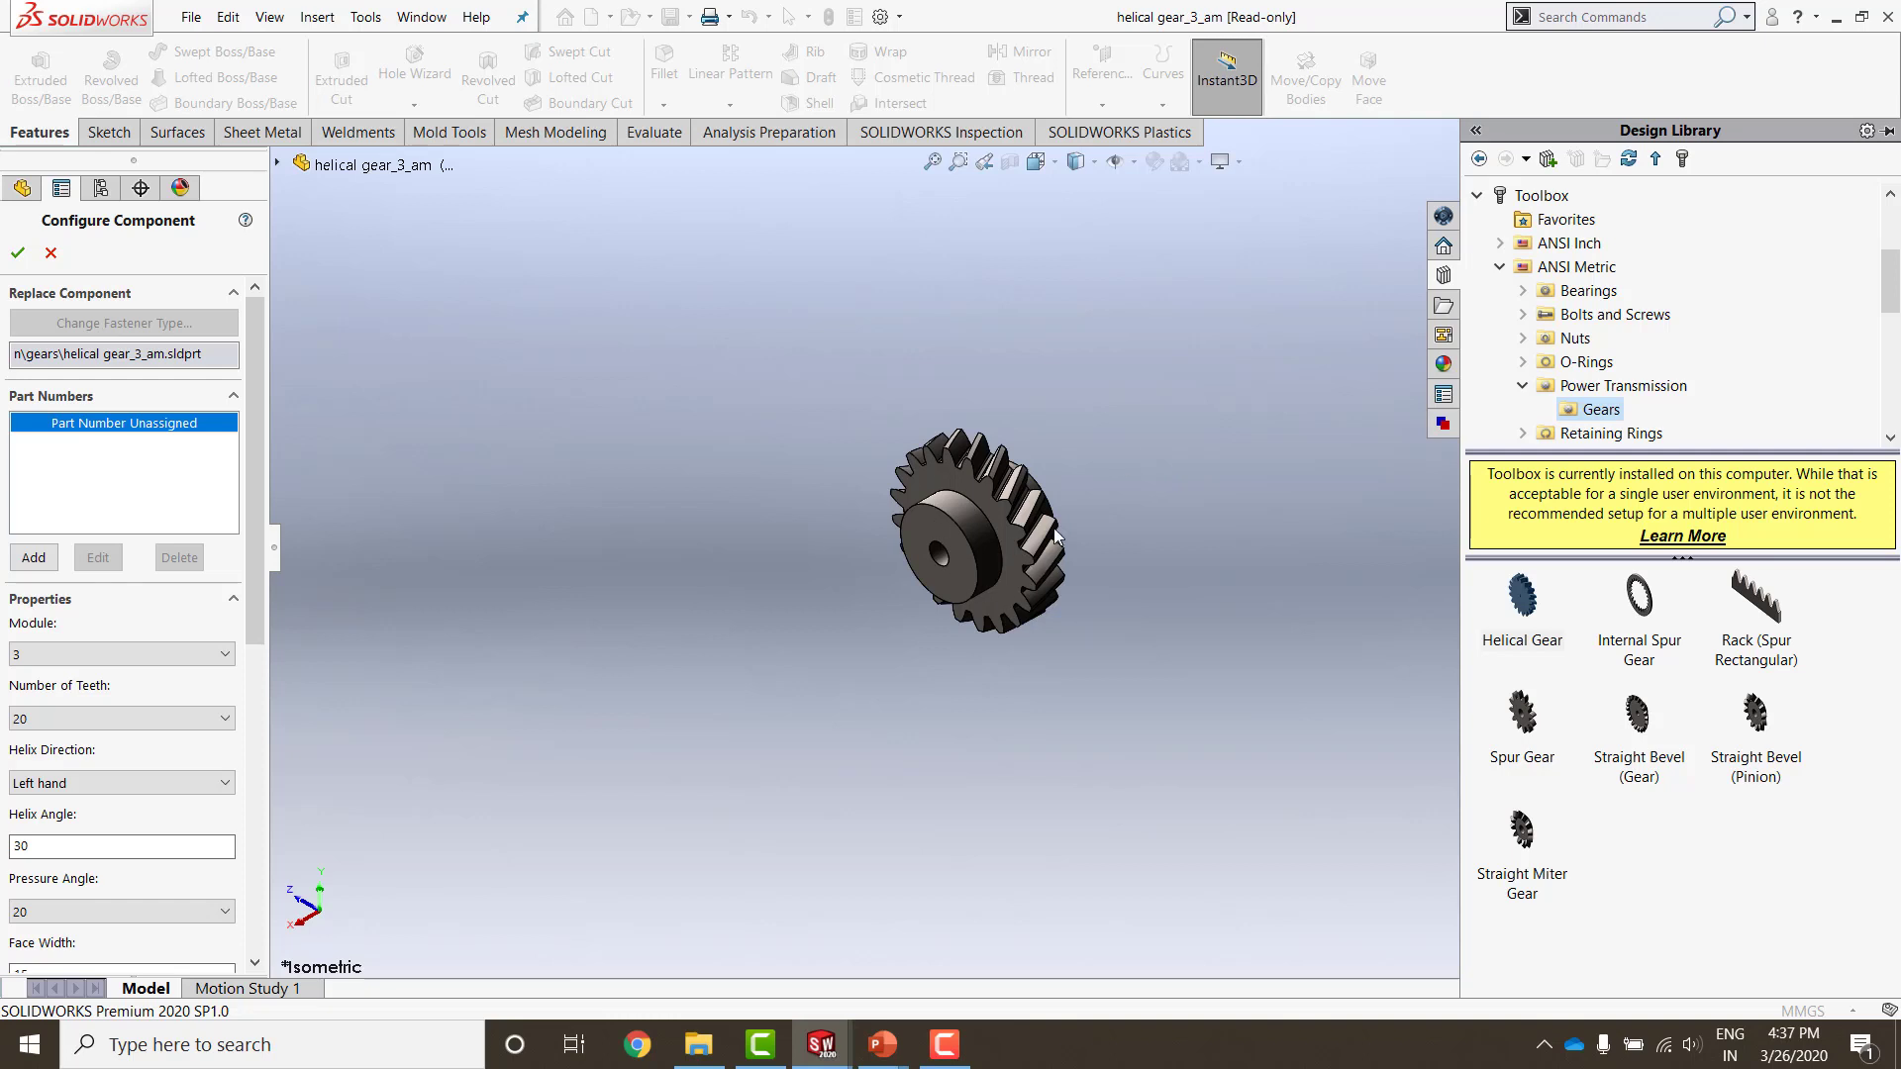
Step: Set the helical gear to module 2 with 30 teeth and a right-hand helix
scroll(918, 491, "down", 3)
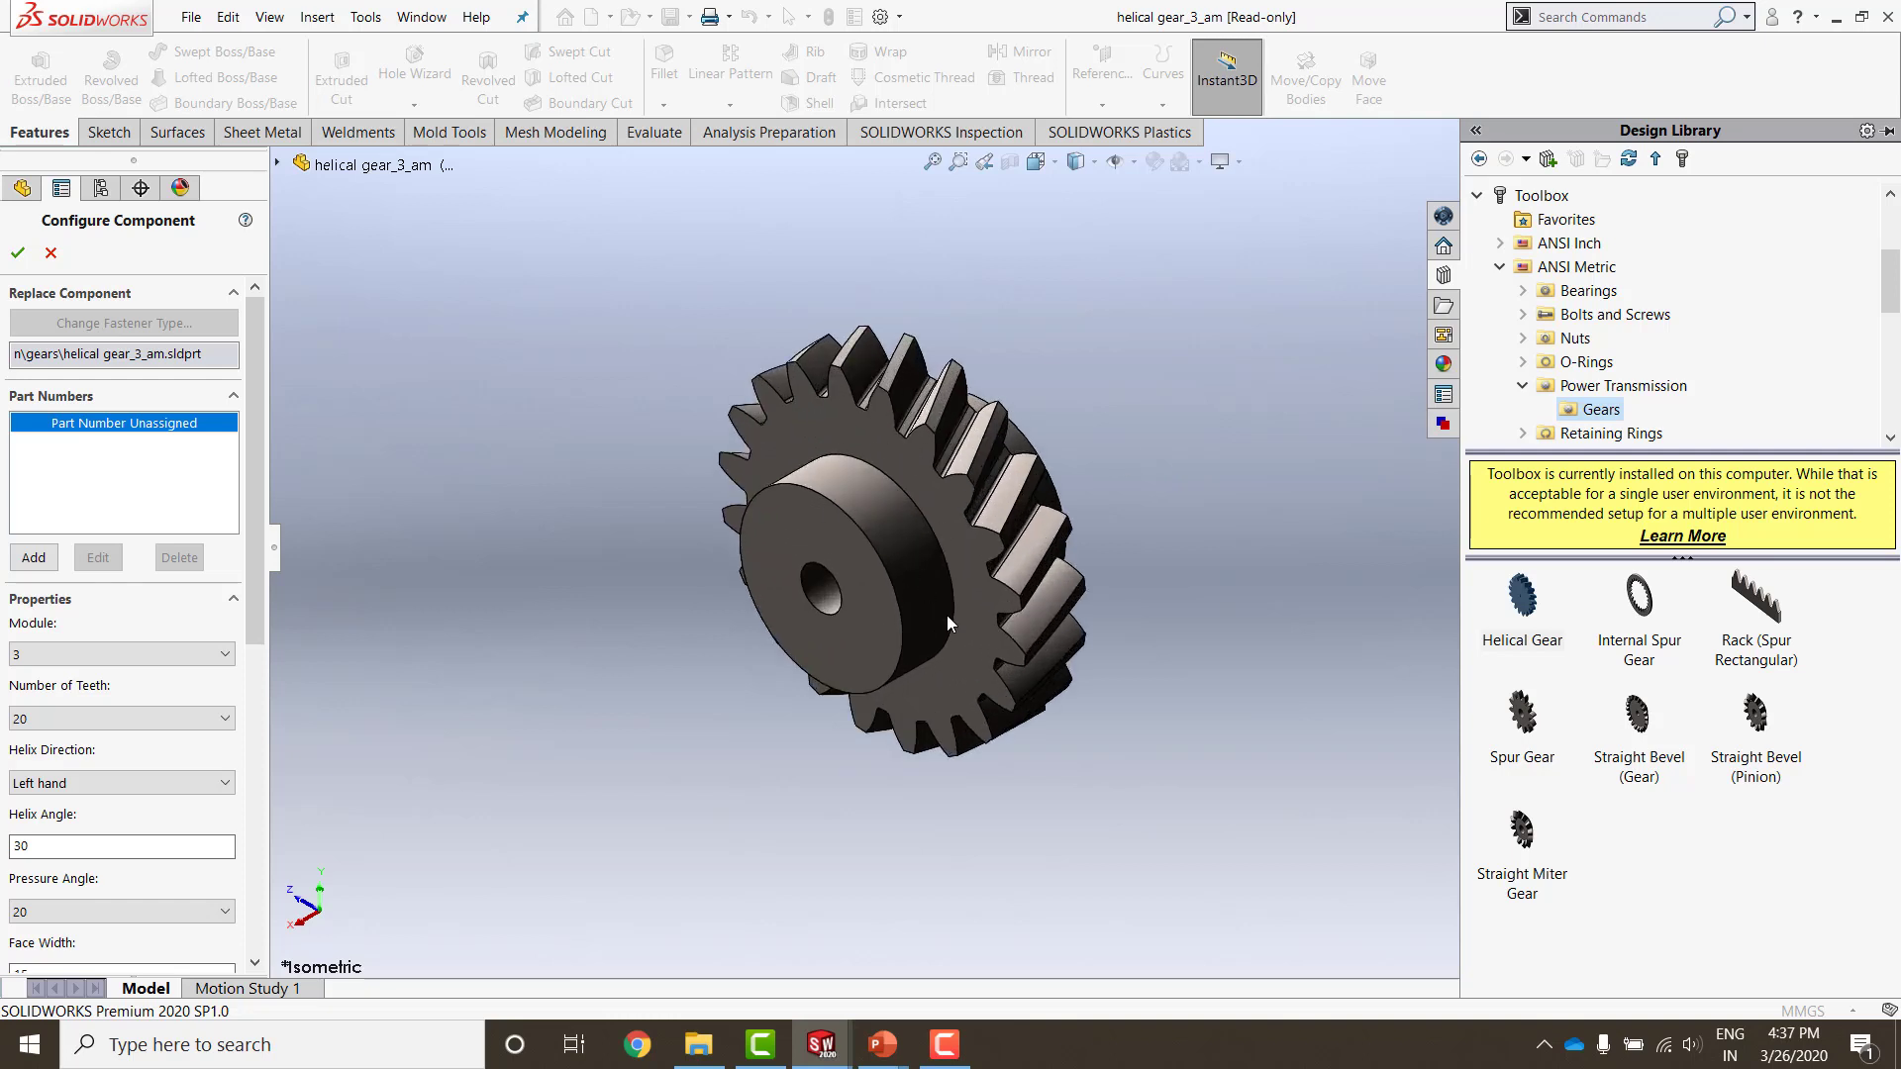
left_click_drag(275, 547, 327, 726)
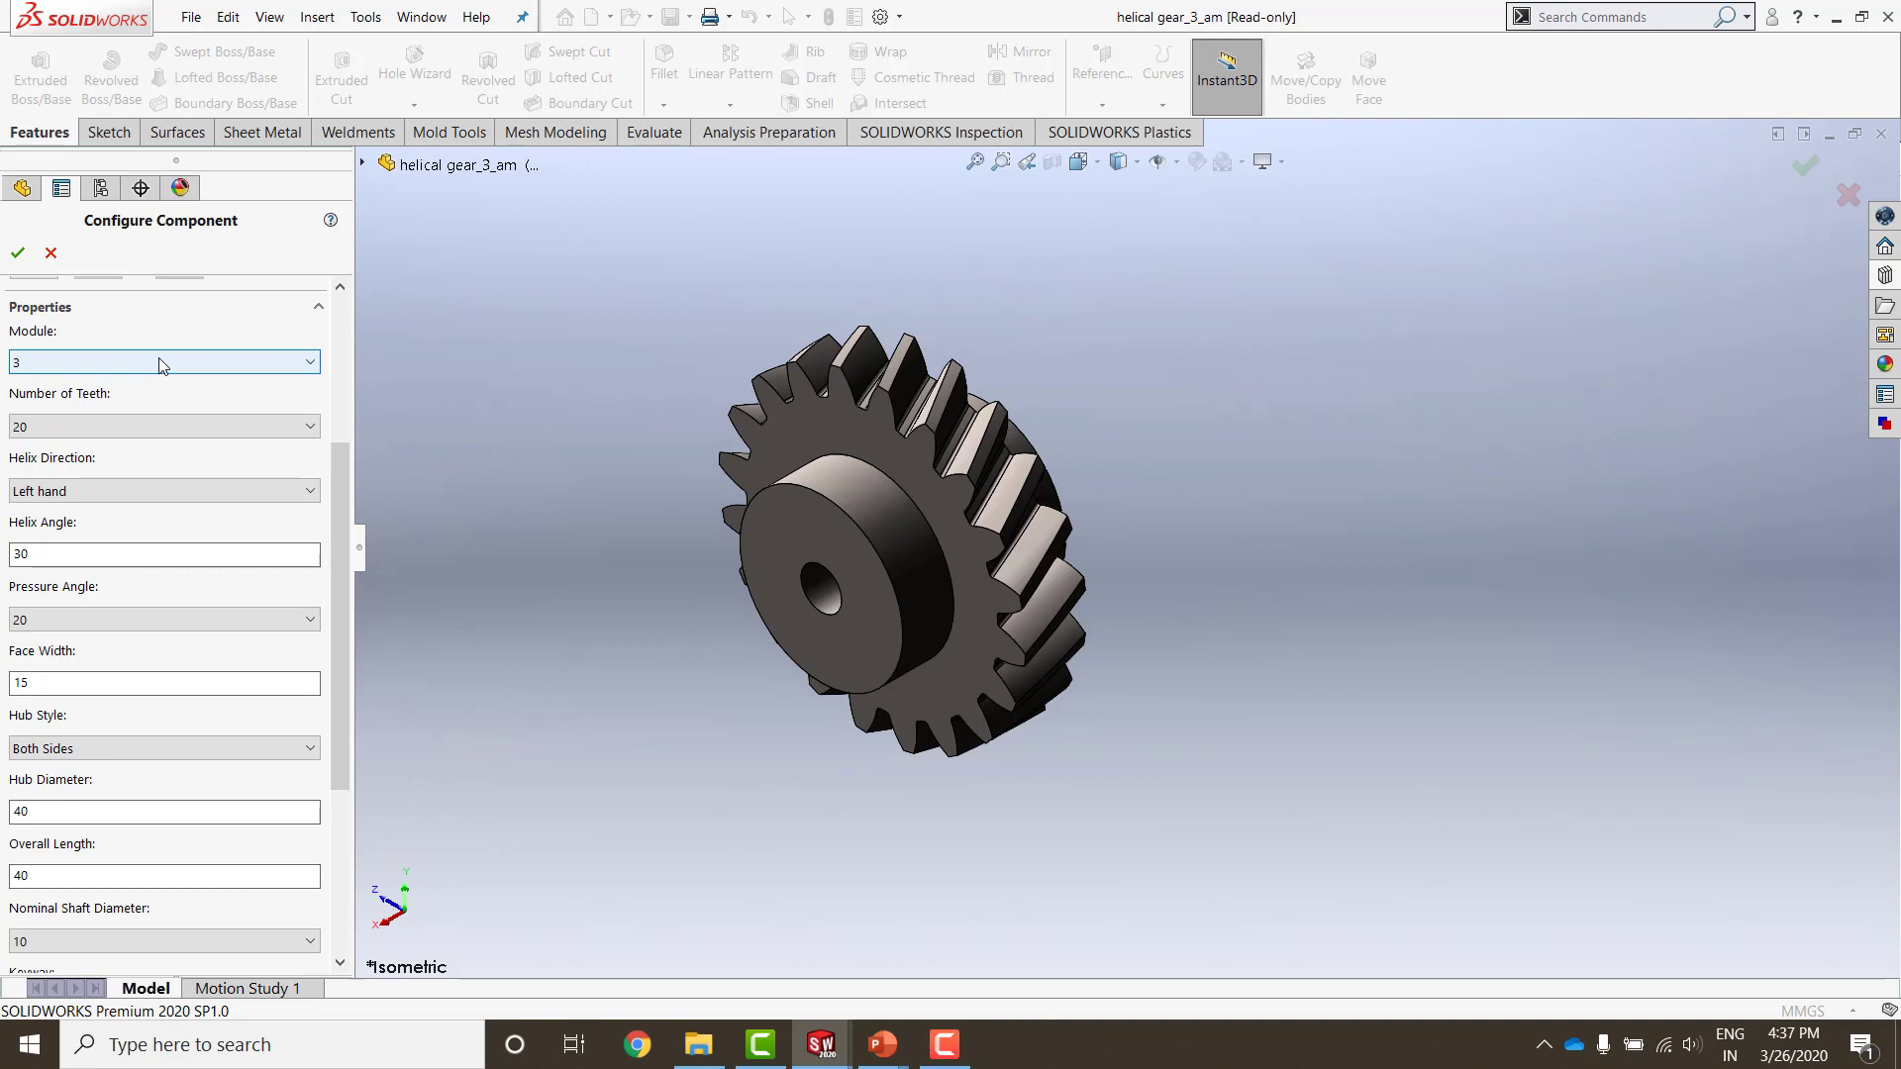
left_click(123, 365)
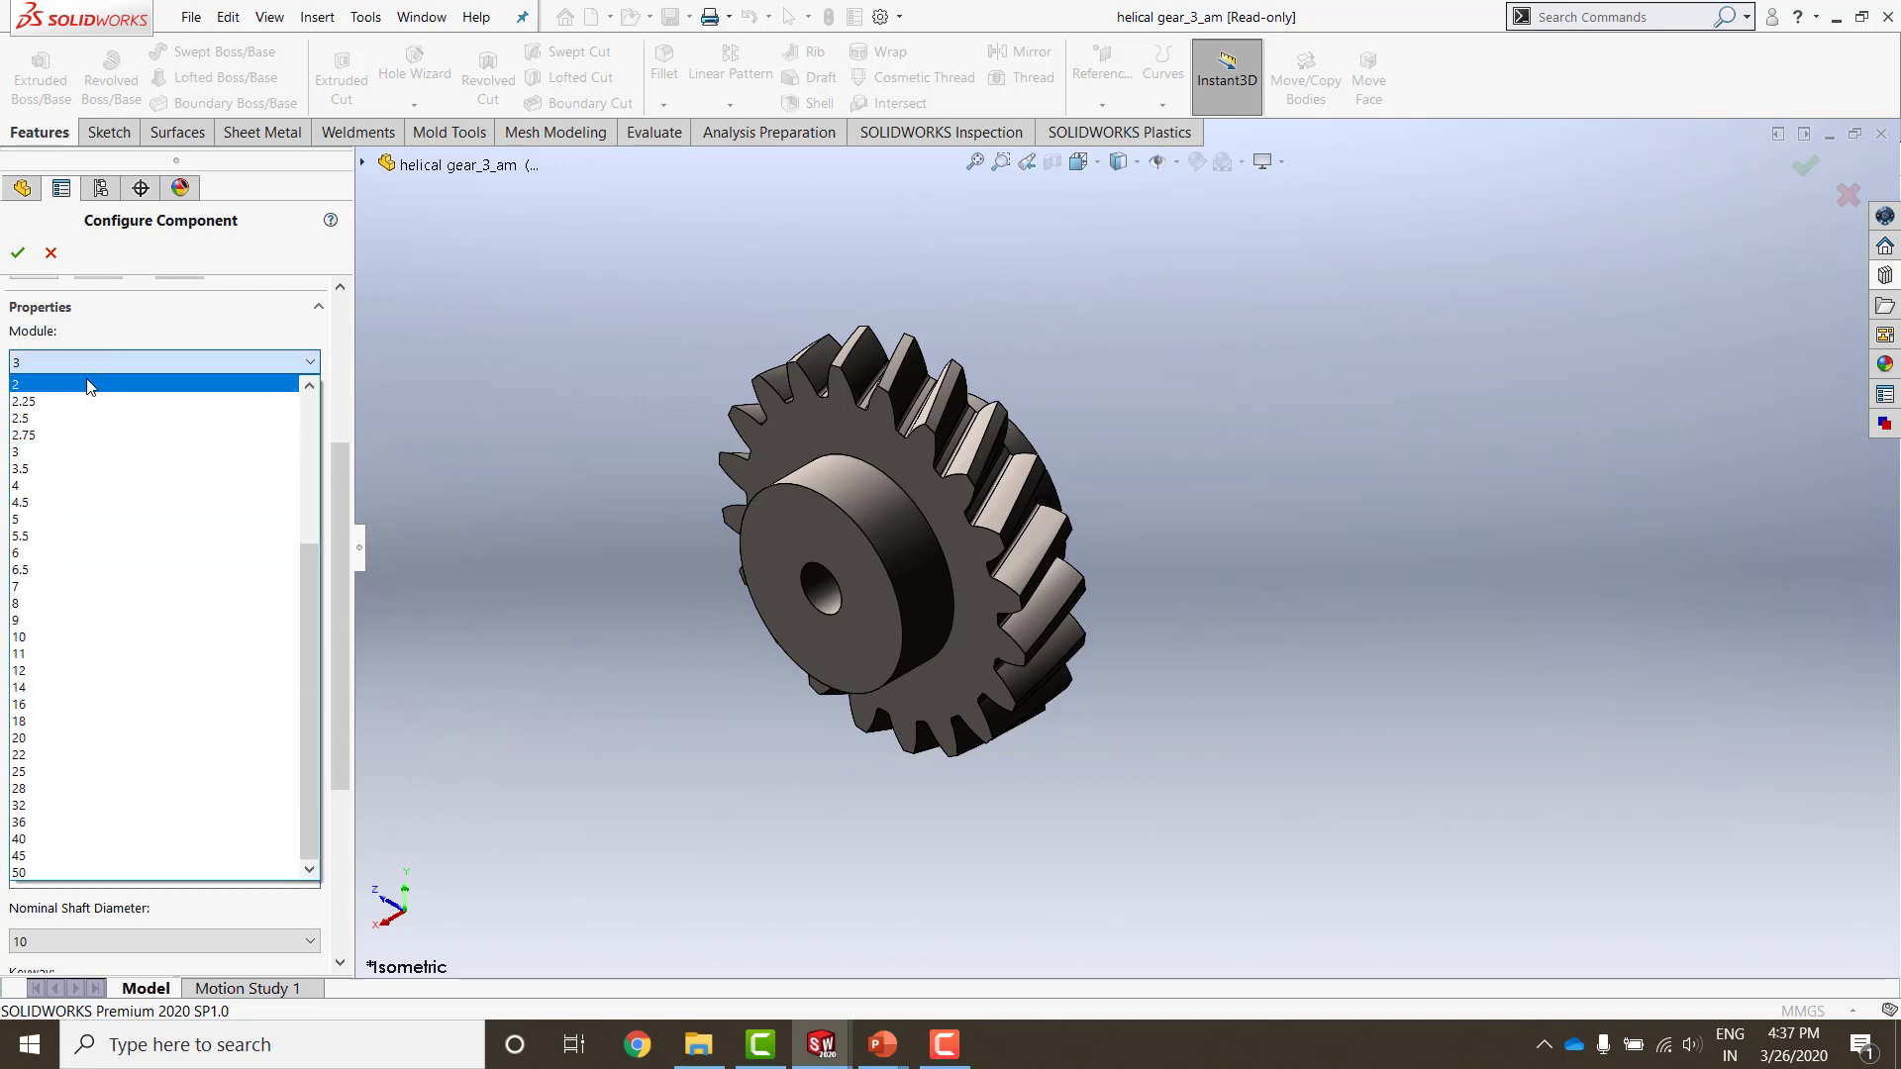
left_click(93, 385)
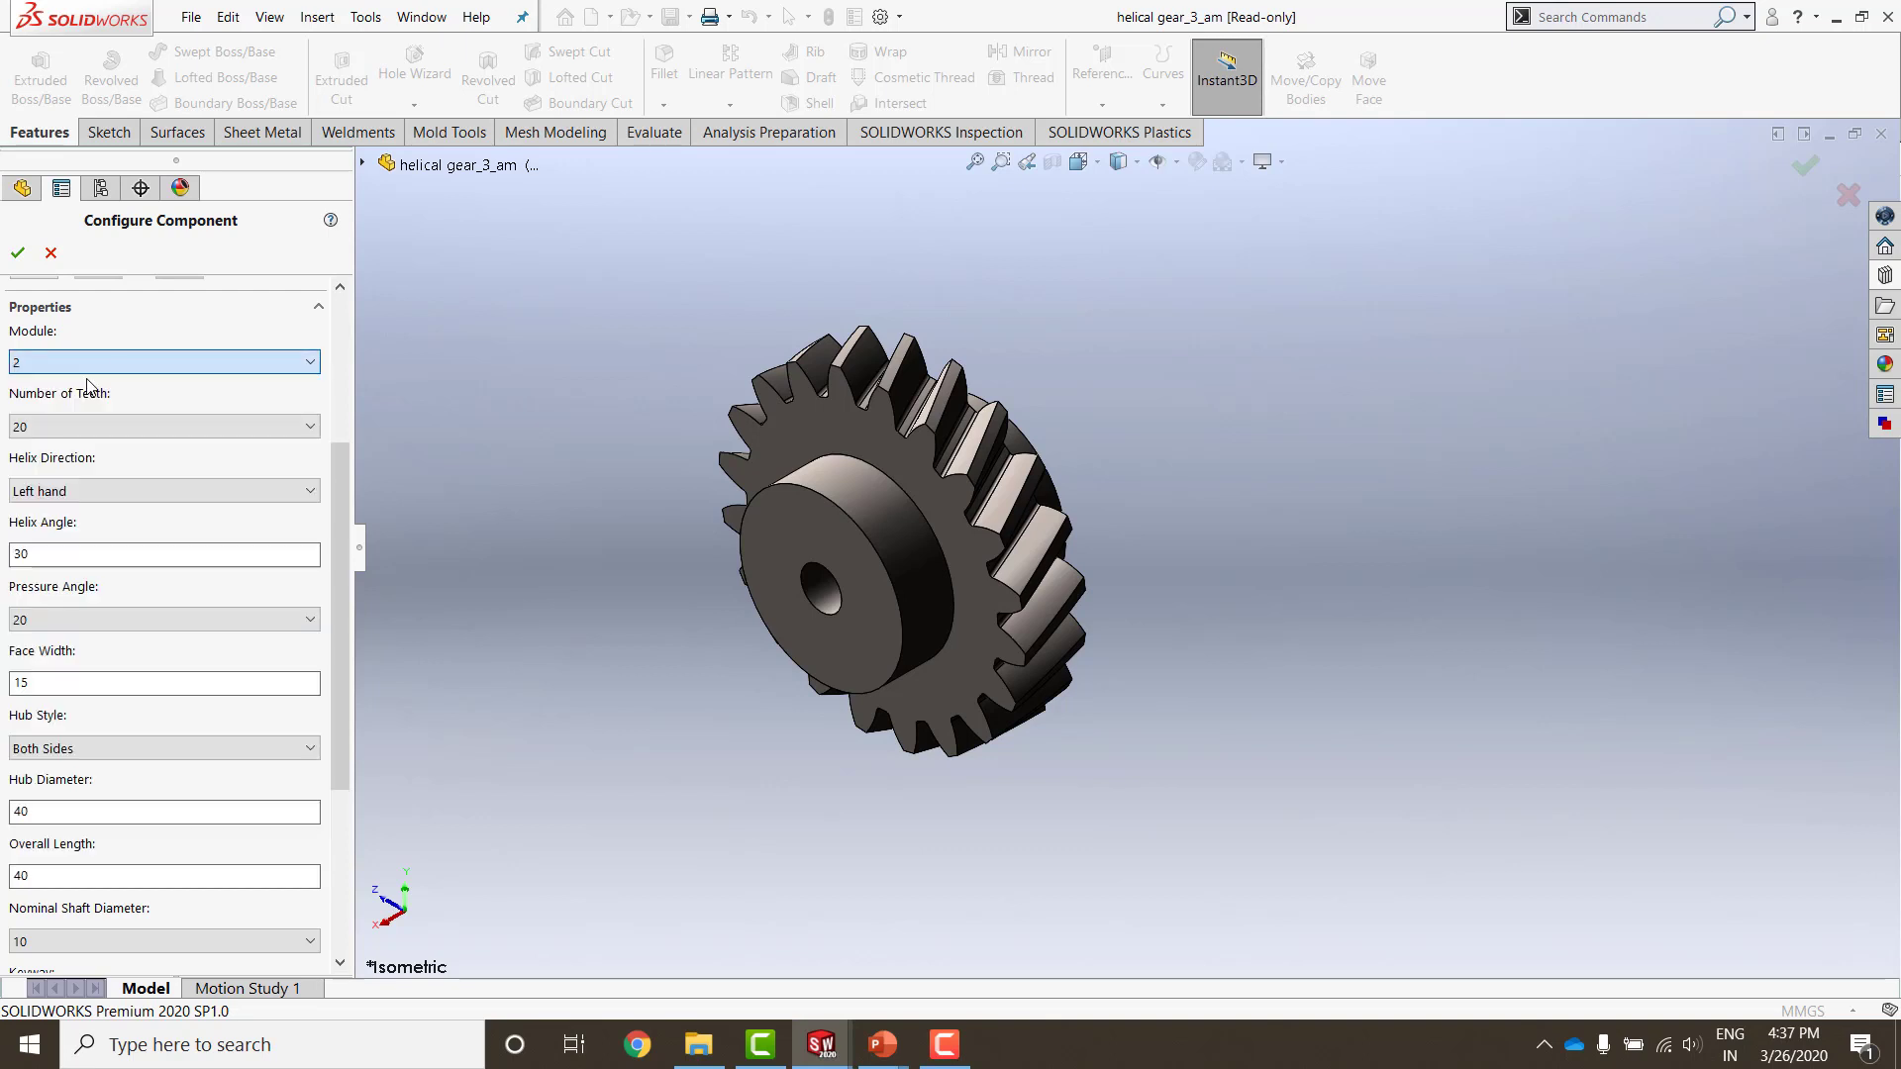
left_click(168, 430)
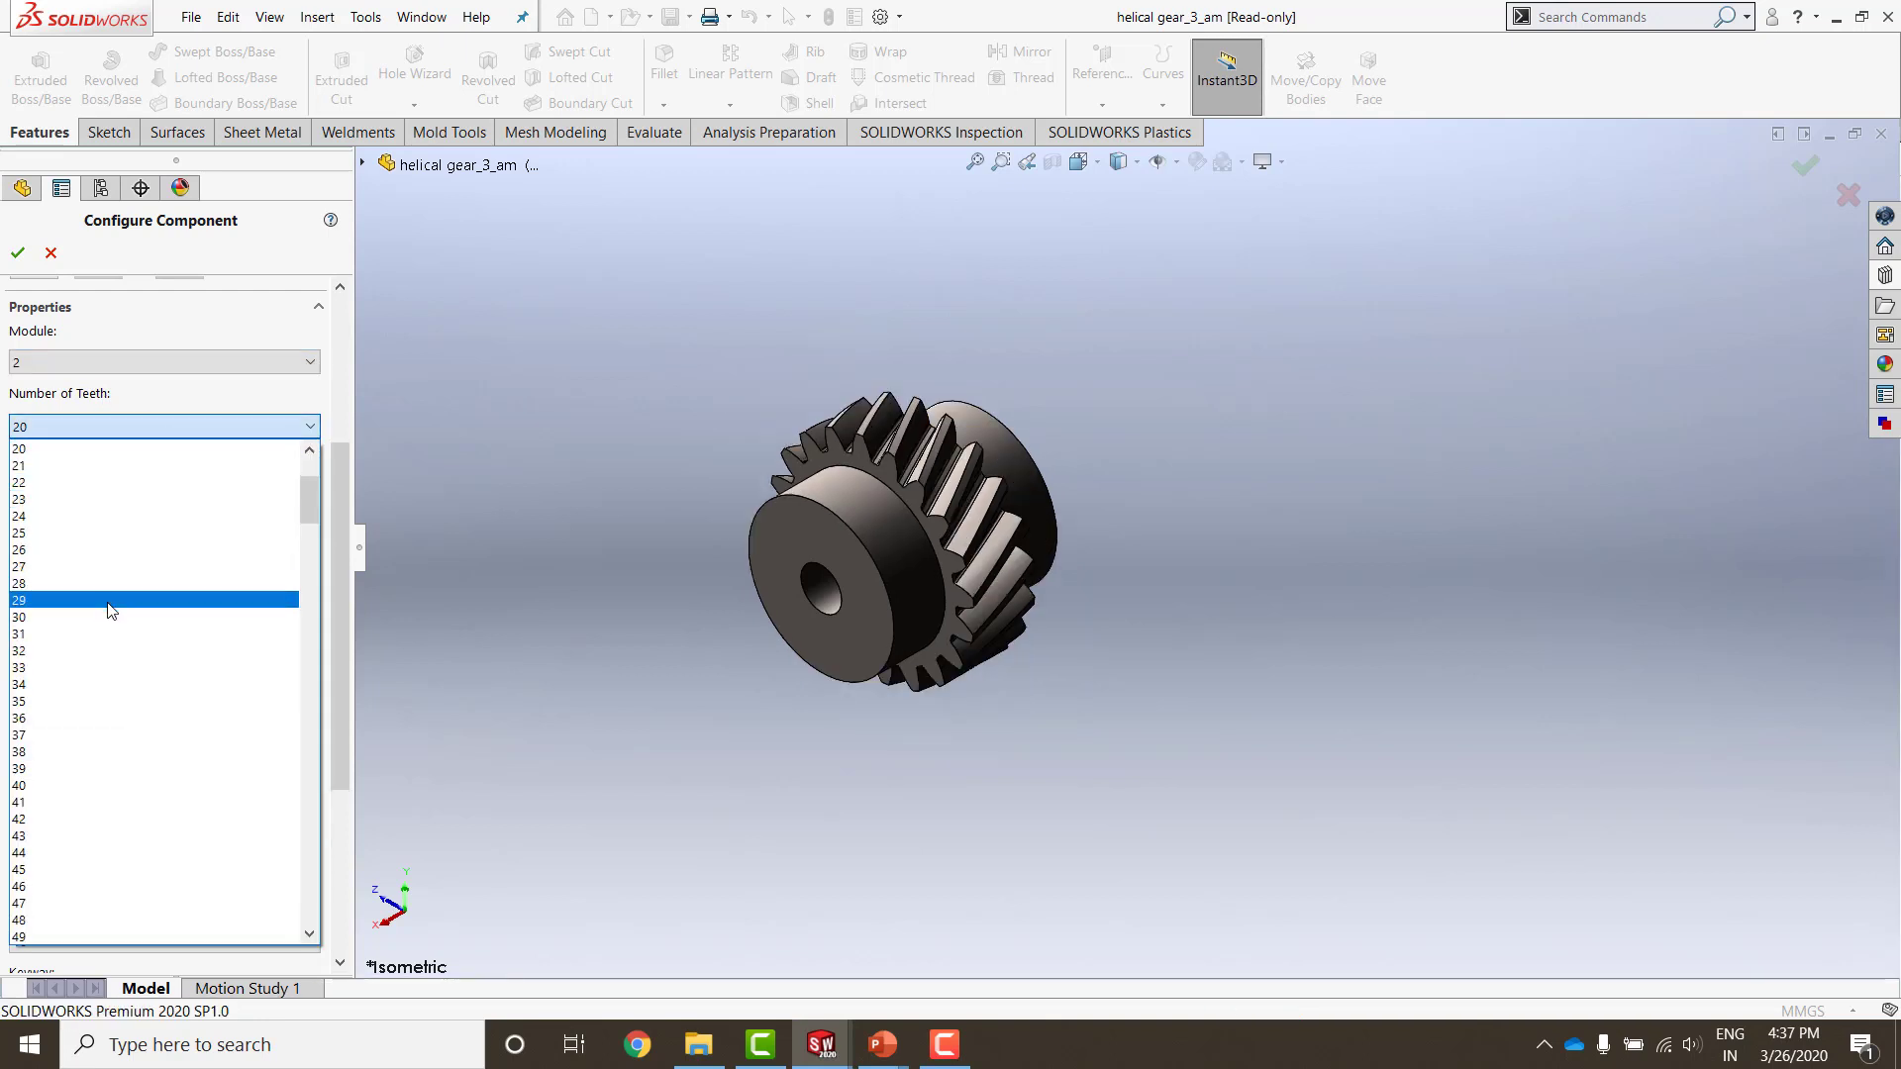
left_click(109, 616)
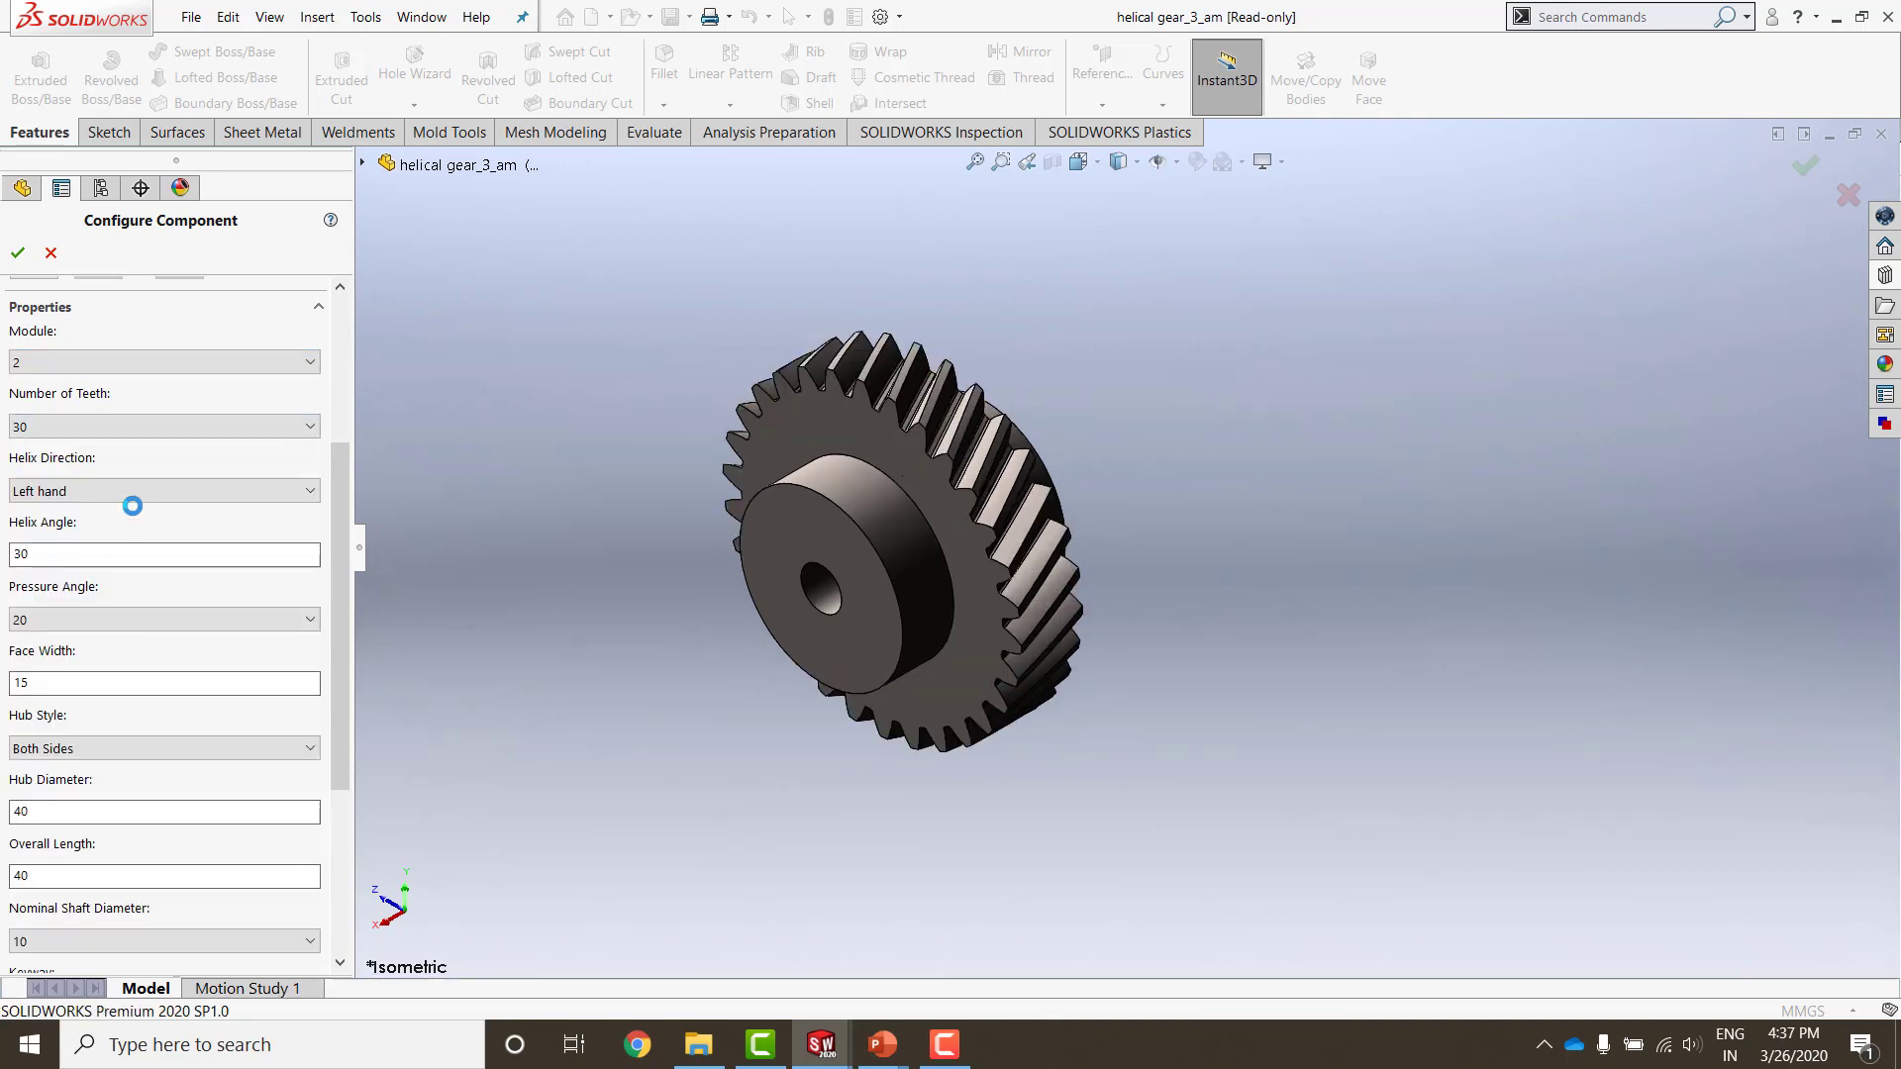
left_click(238, 492)
left_click(127, 512)
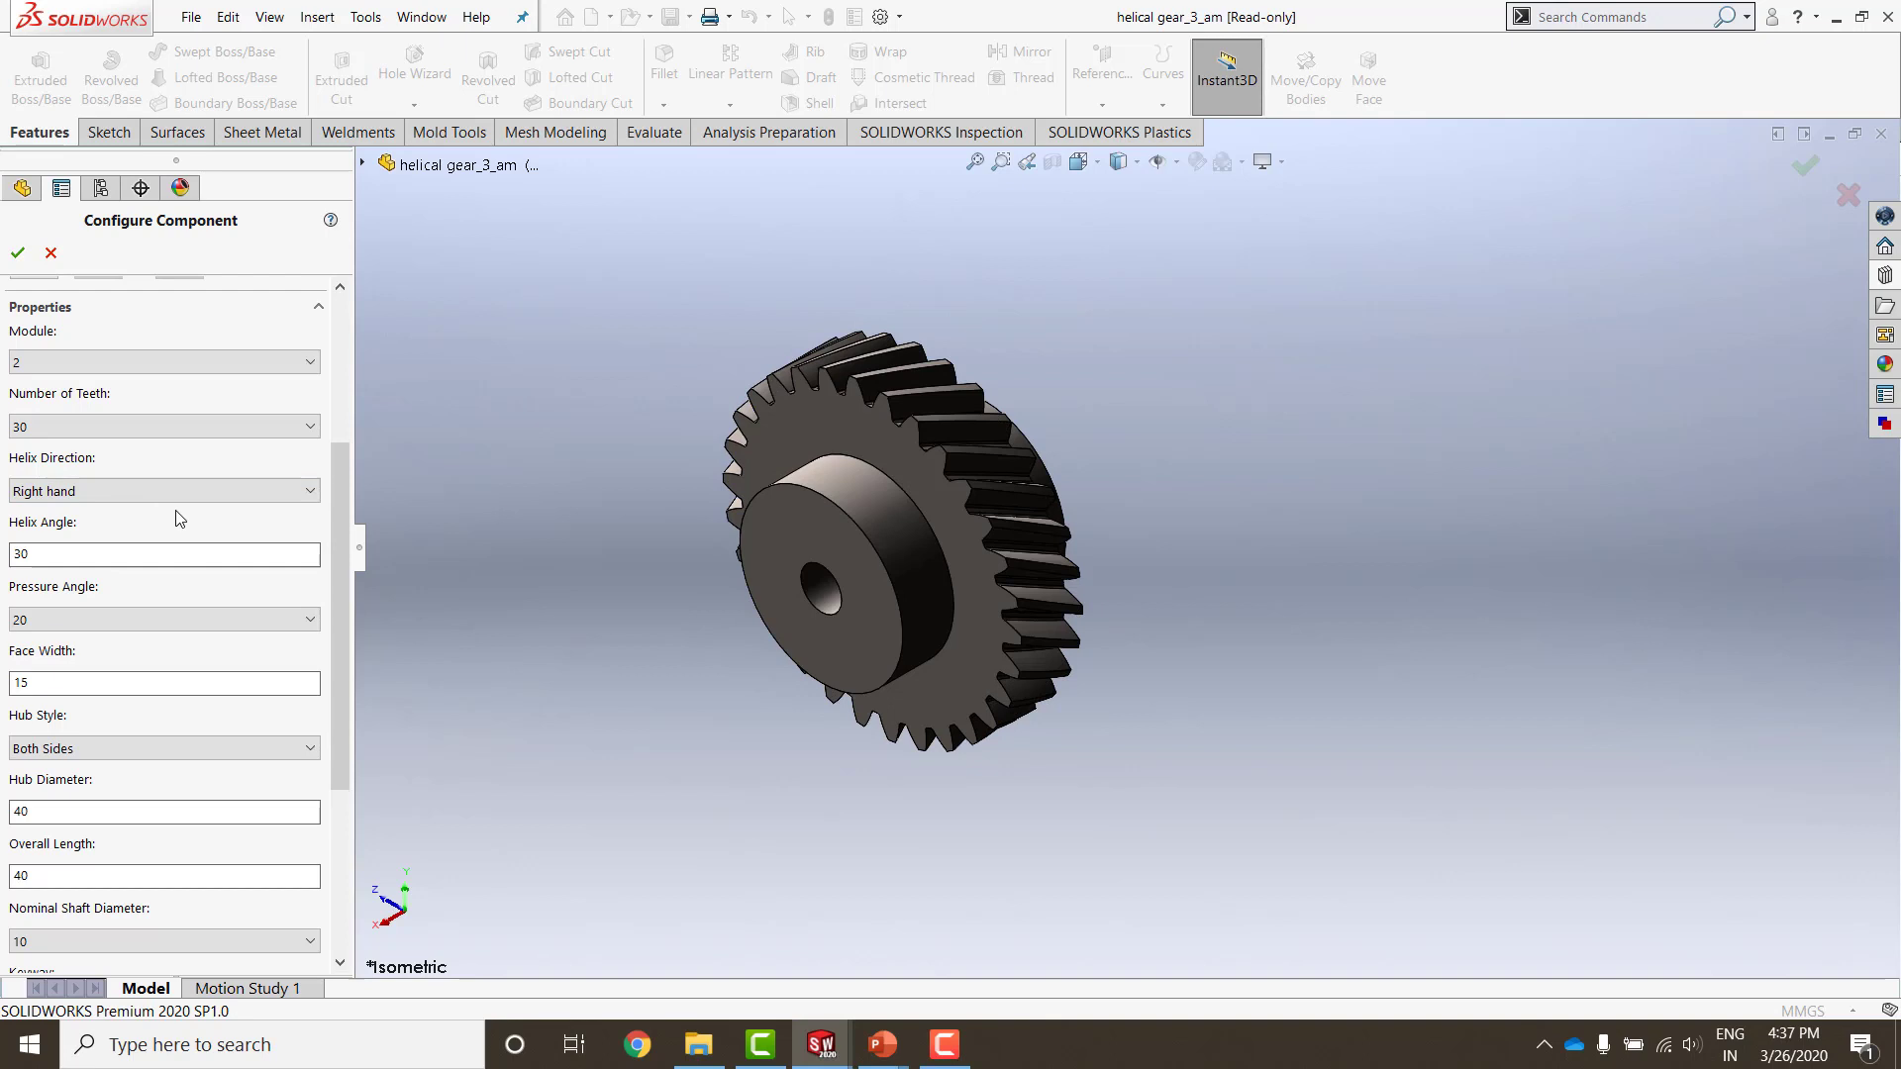
Step: Set helix angle 45°, keep pressure angle 20, face width 20, and hub on one side
left_click_drag(62, 555, 5, 557)
type("45")
left_click(241, 620)
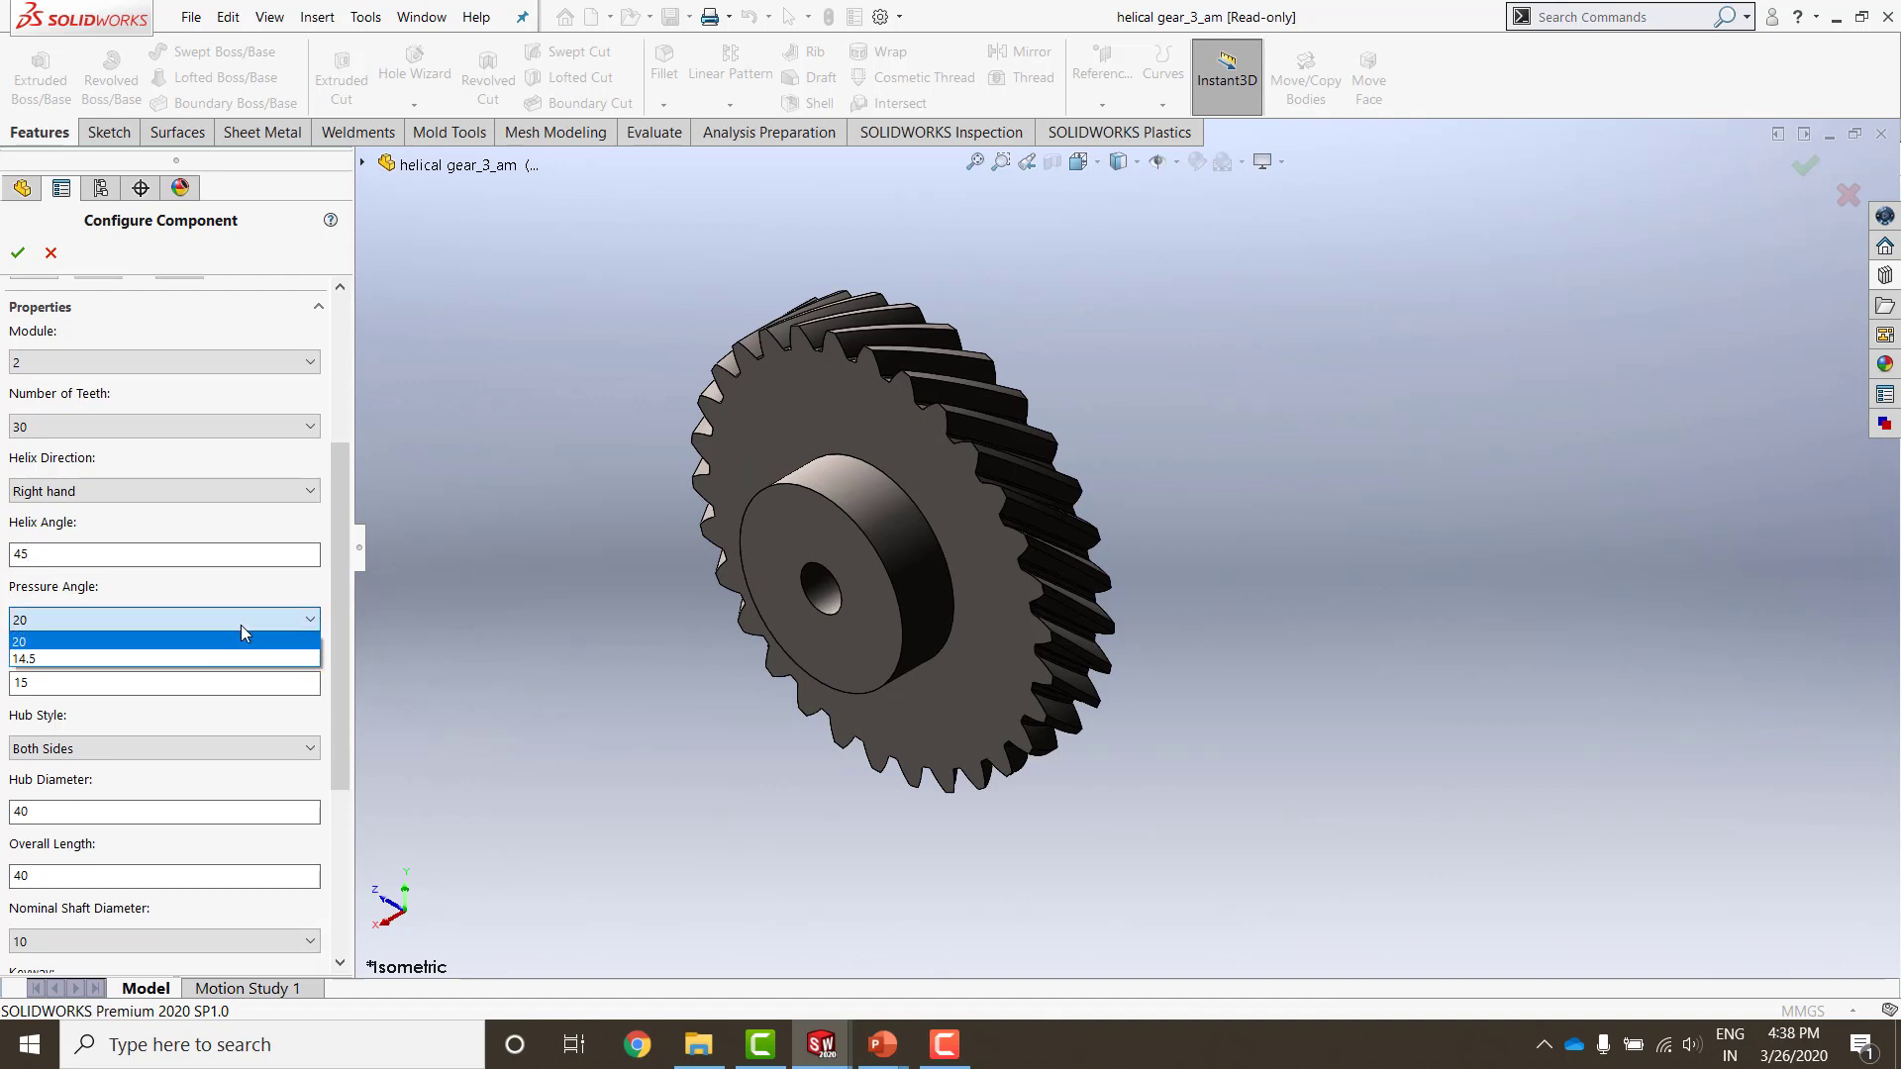
left_click(240, 626)
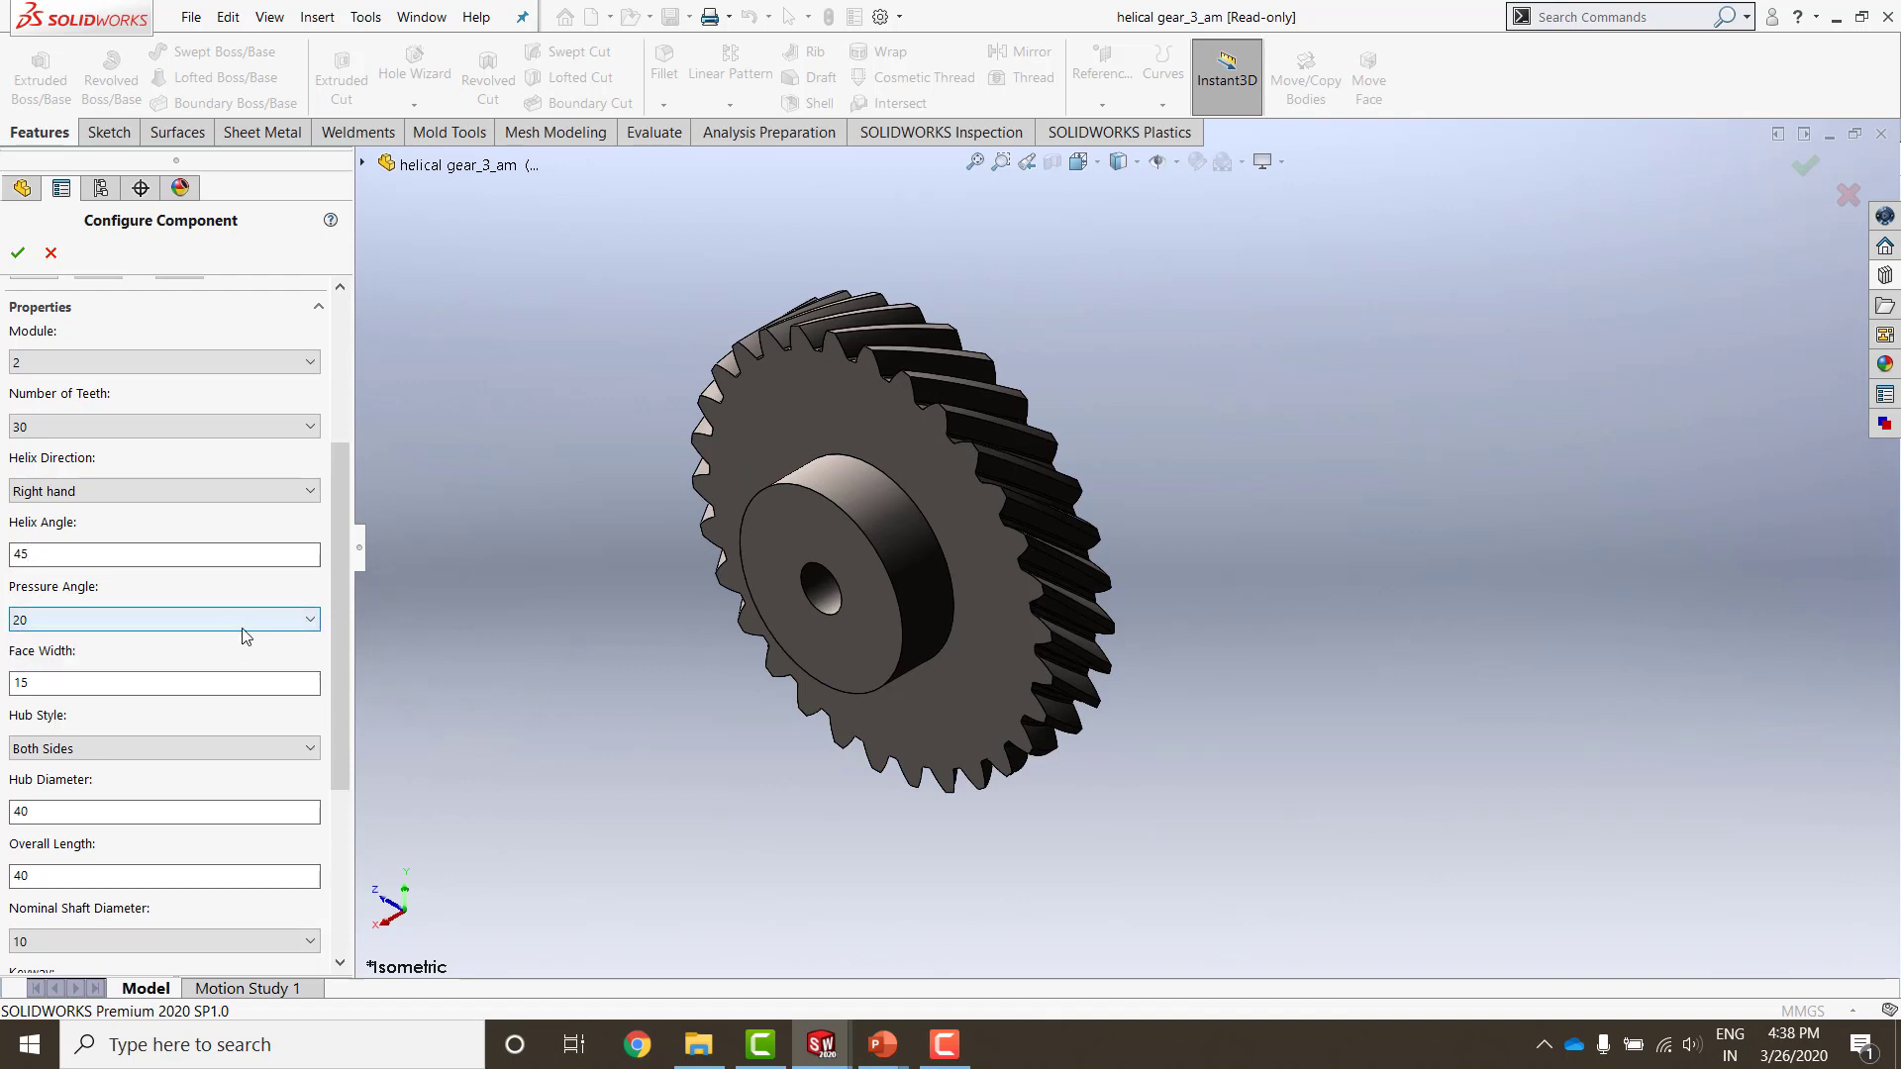
double_click(52, 681)
type("20")
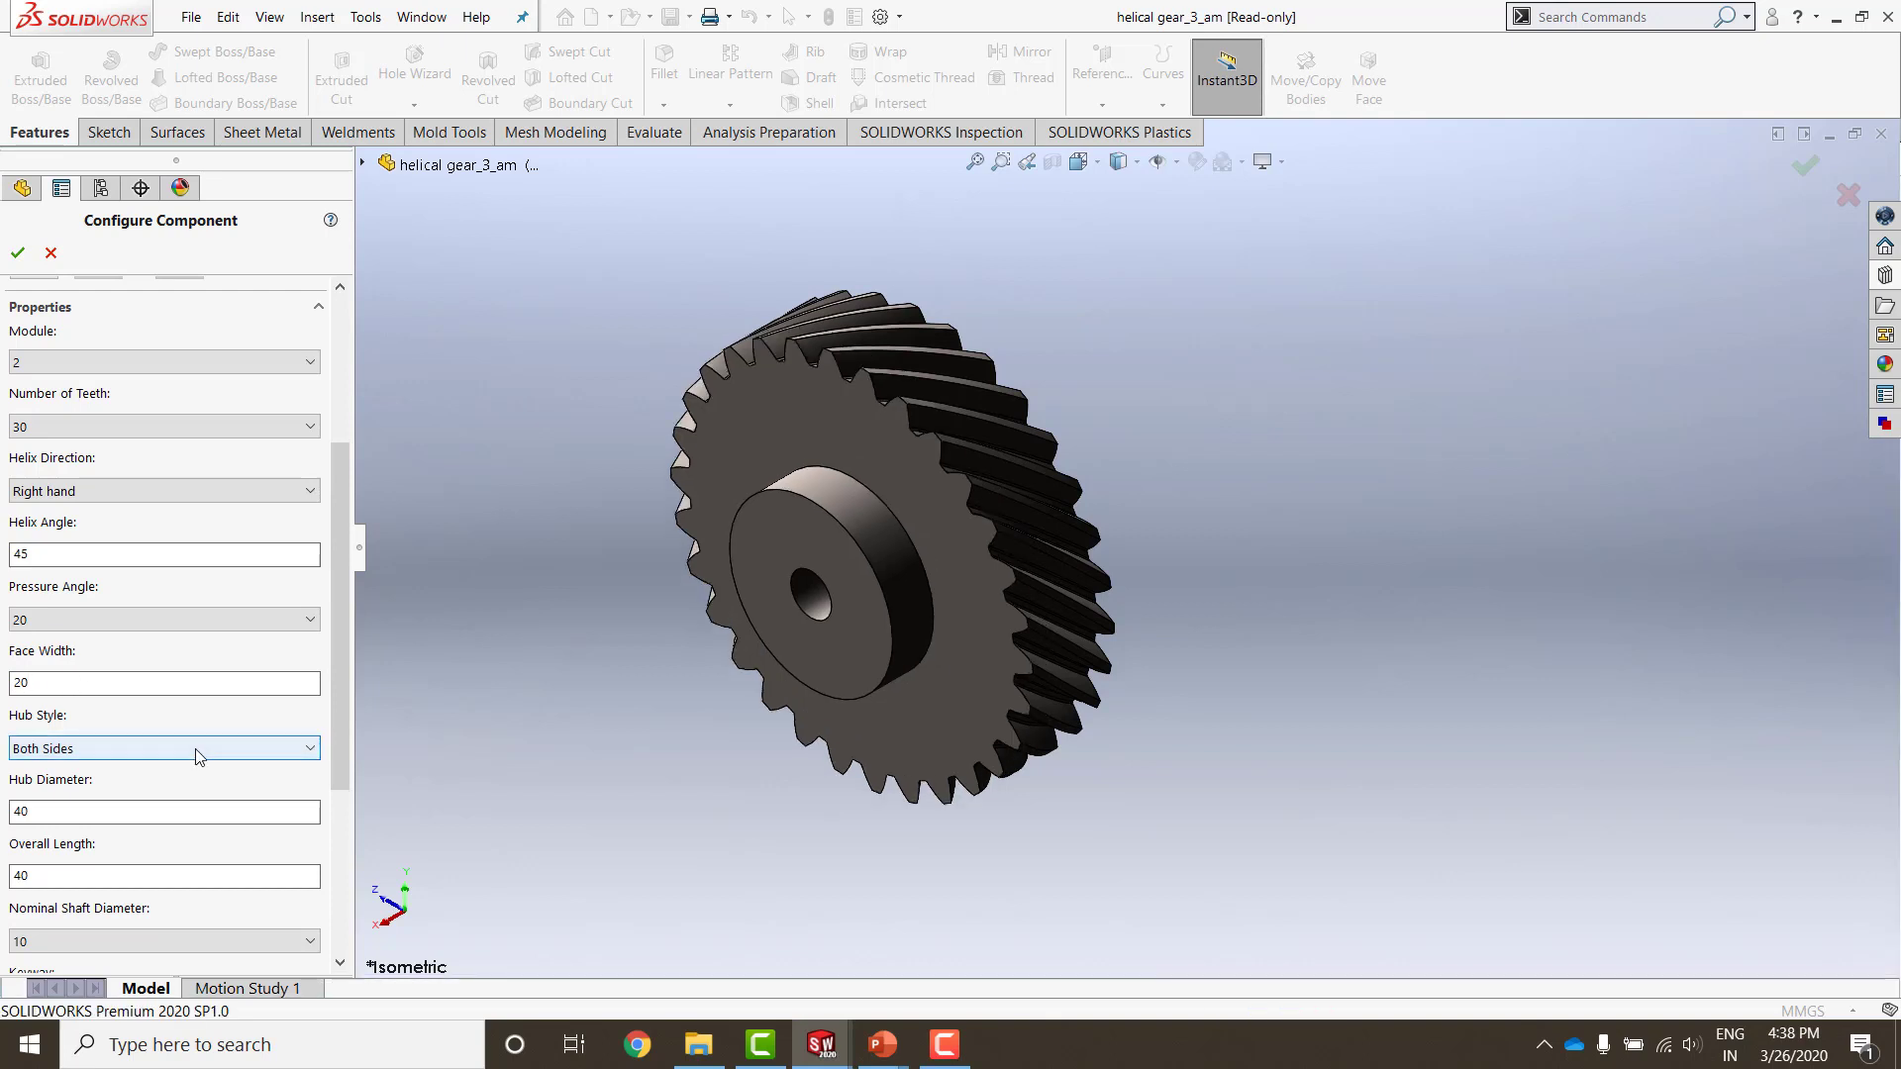
left_click(260, 752)
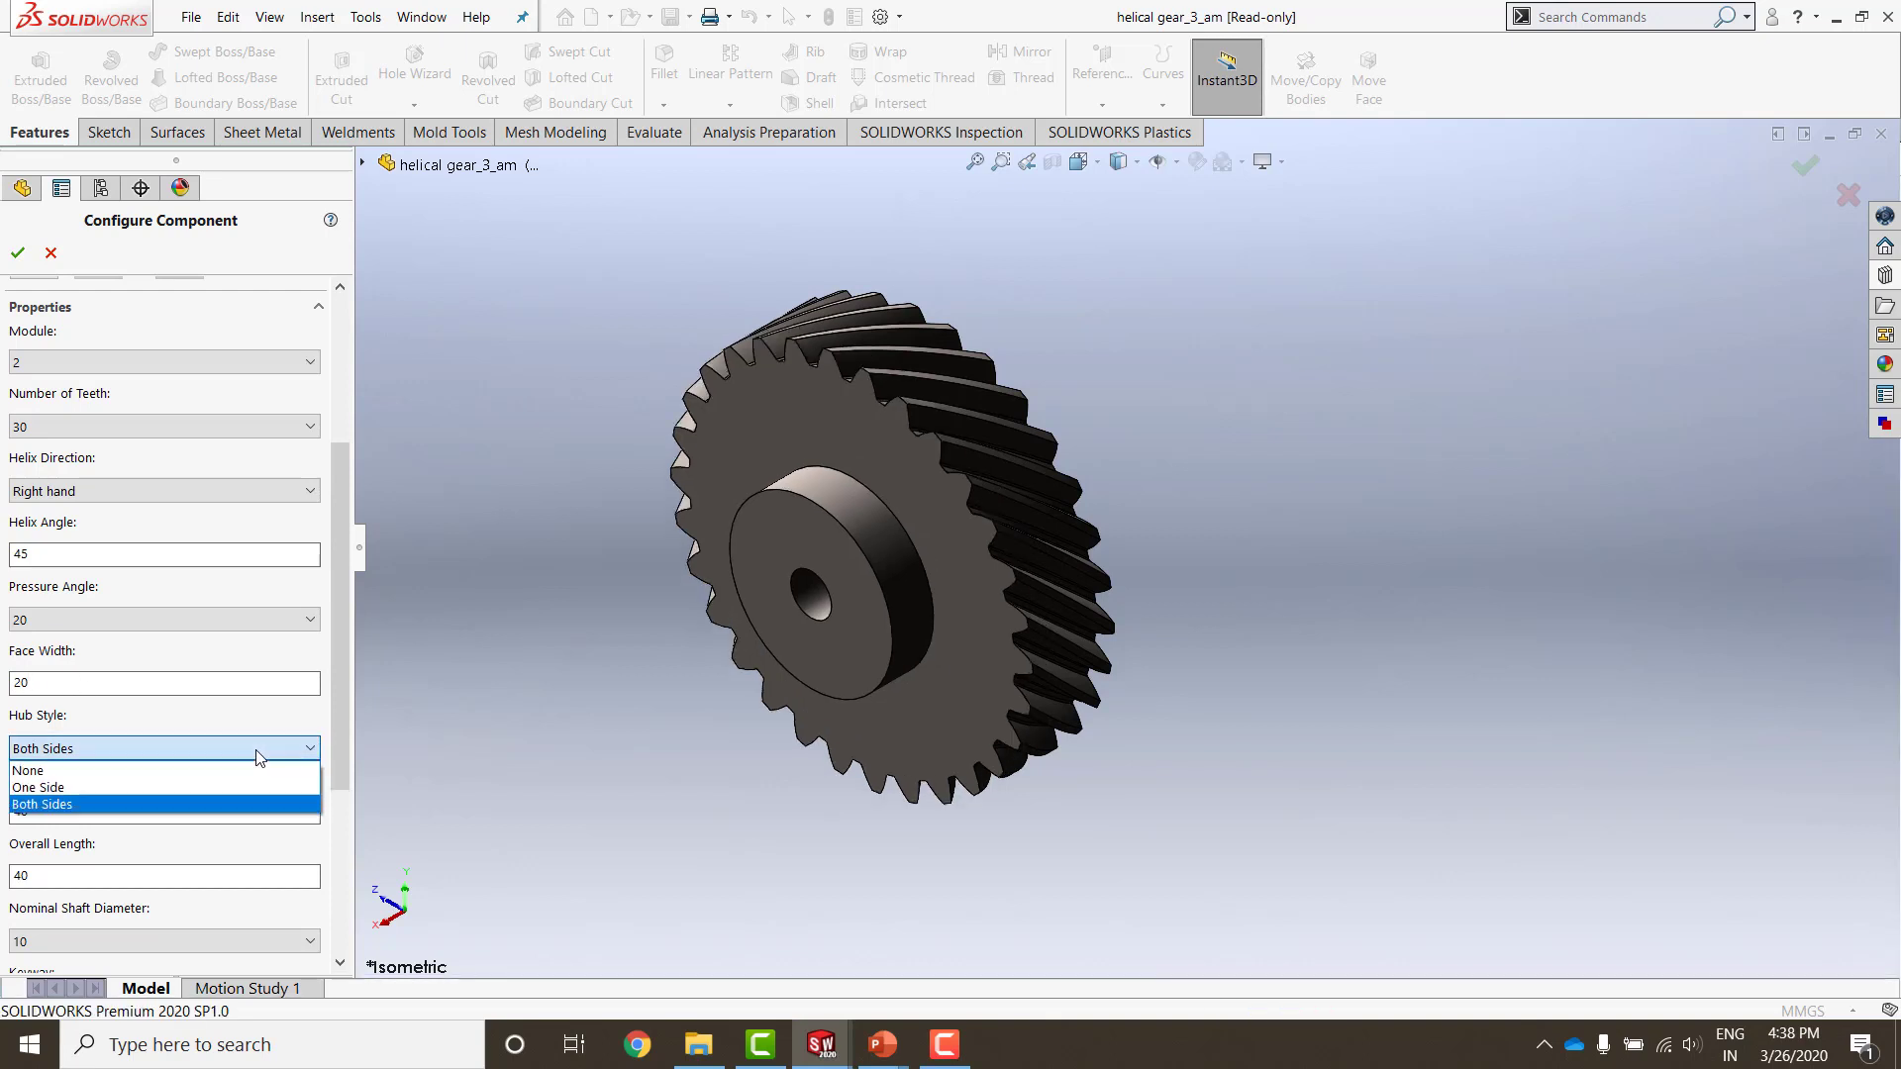
left_click(172, 792)
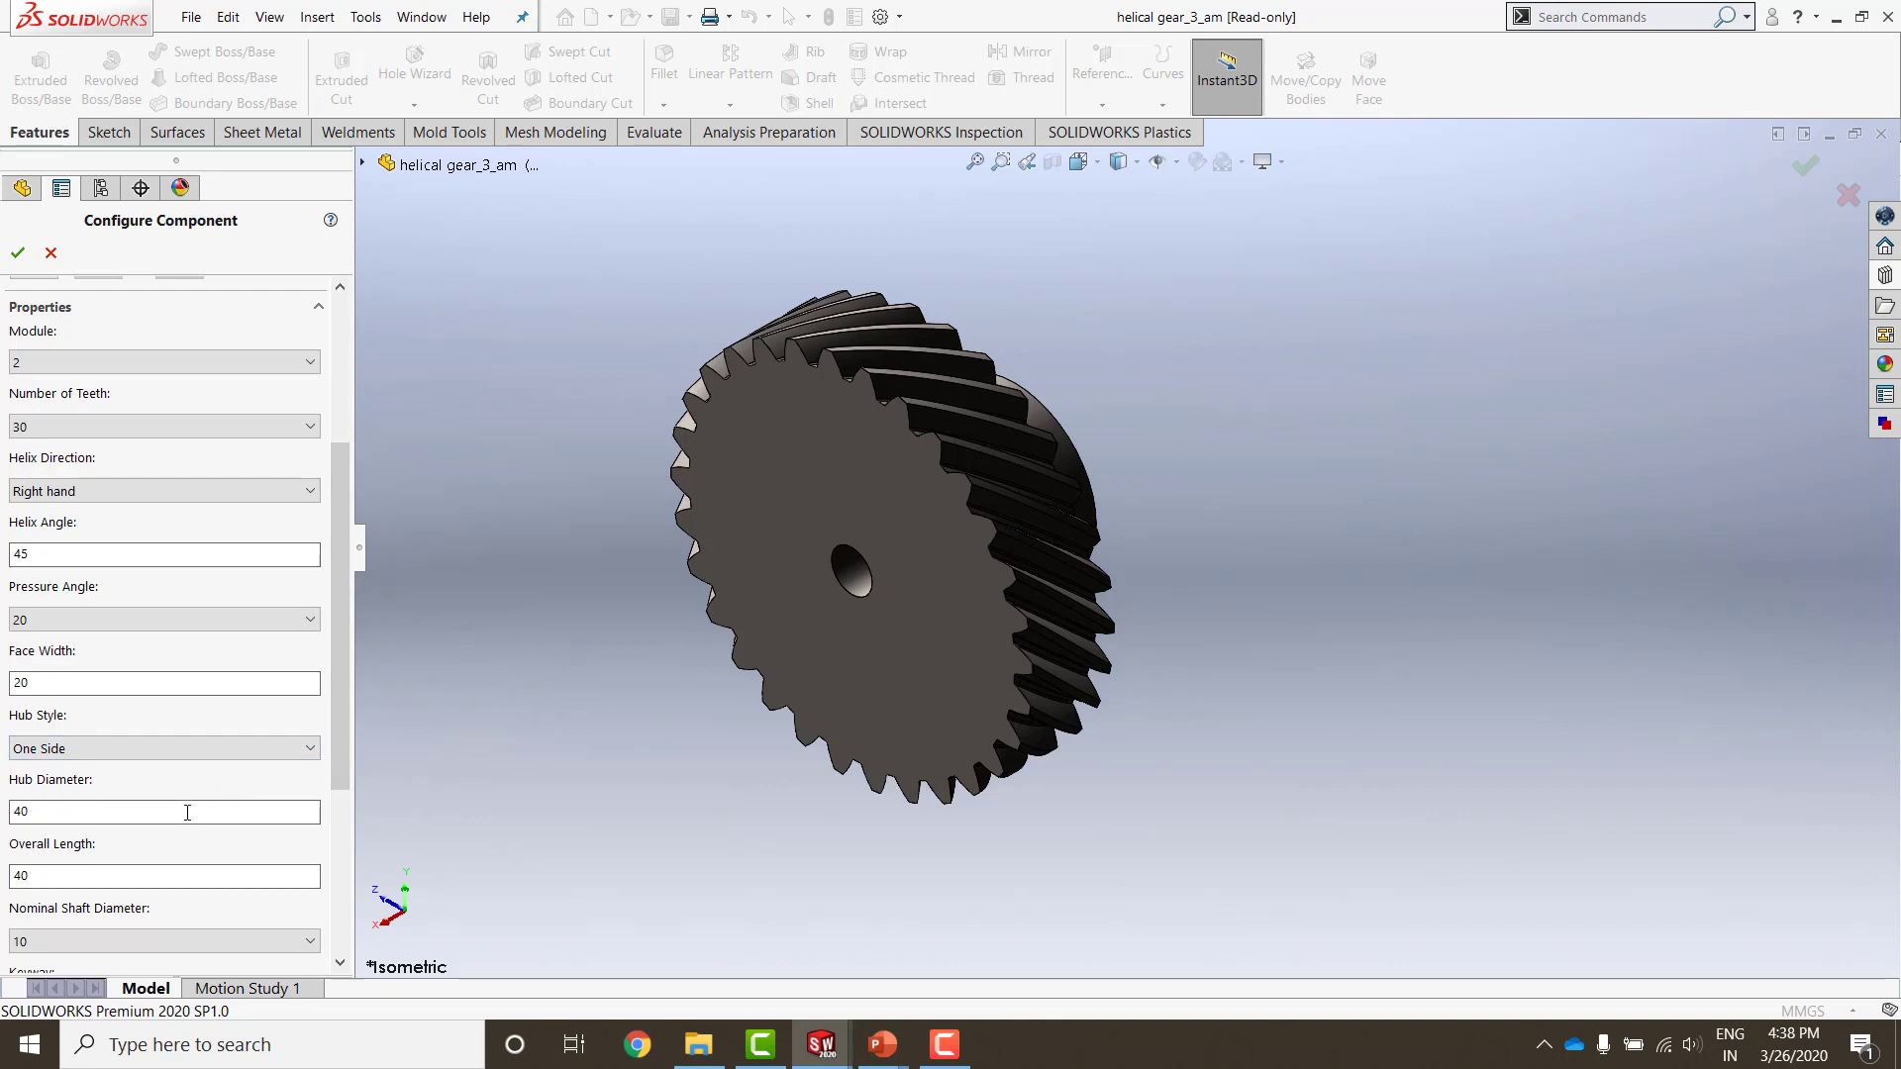
Step: Give the gear bore a Square(1) keyway and accept the helical gear settings
middle_click_drag(666, 683, 488, 647)
left_click_drag(341, 740, 324, 876)
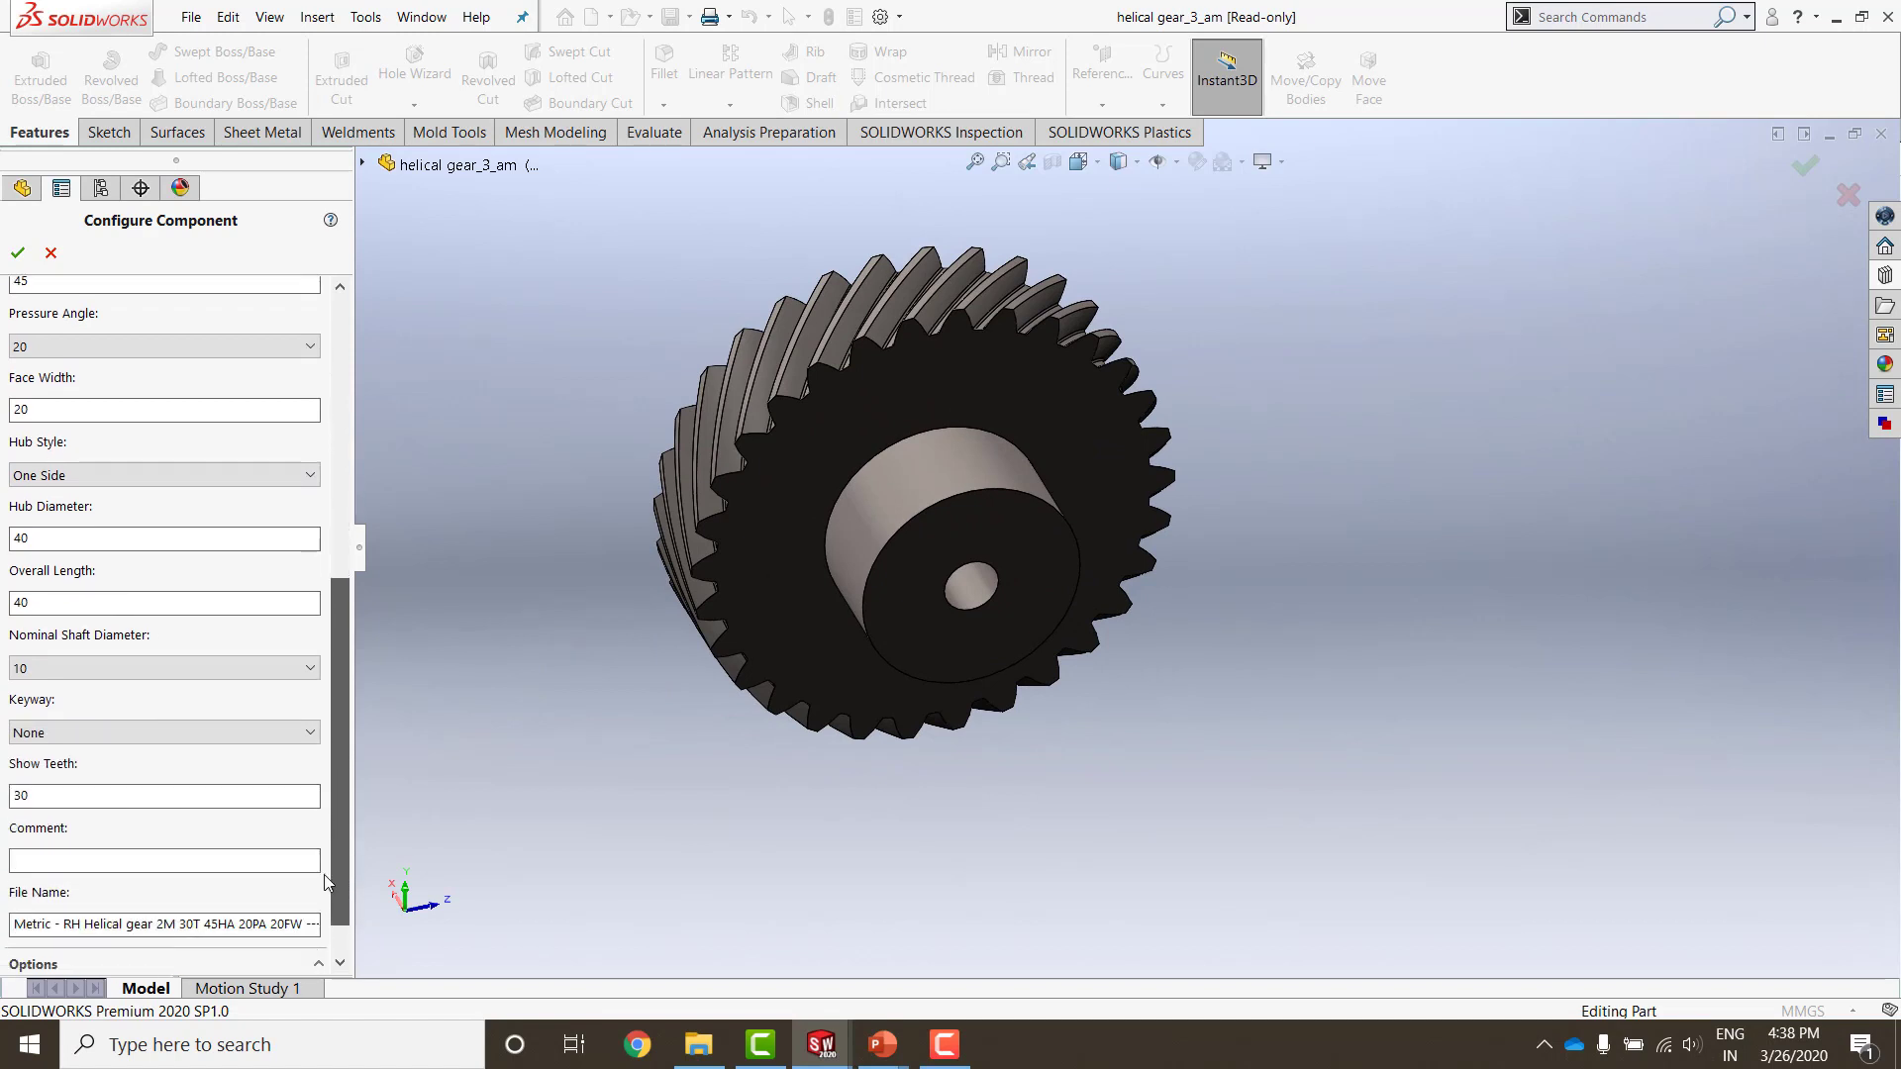
left_click(170, 734)
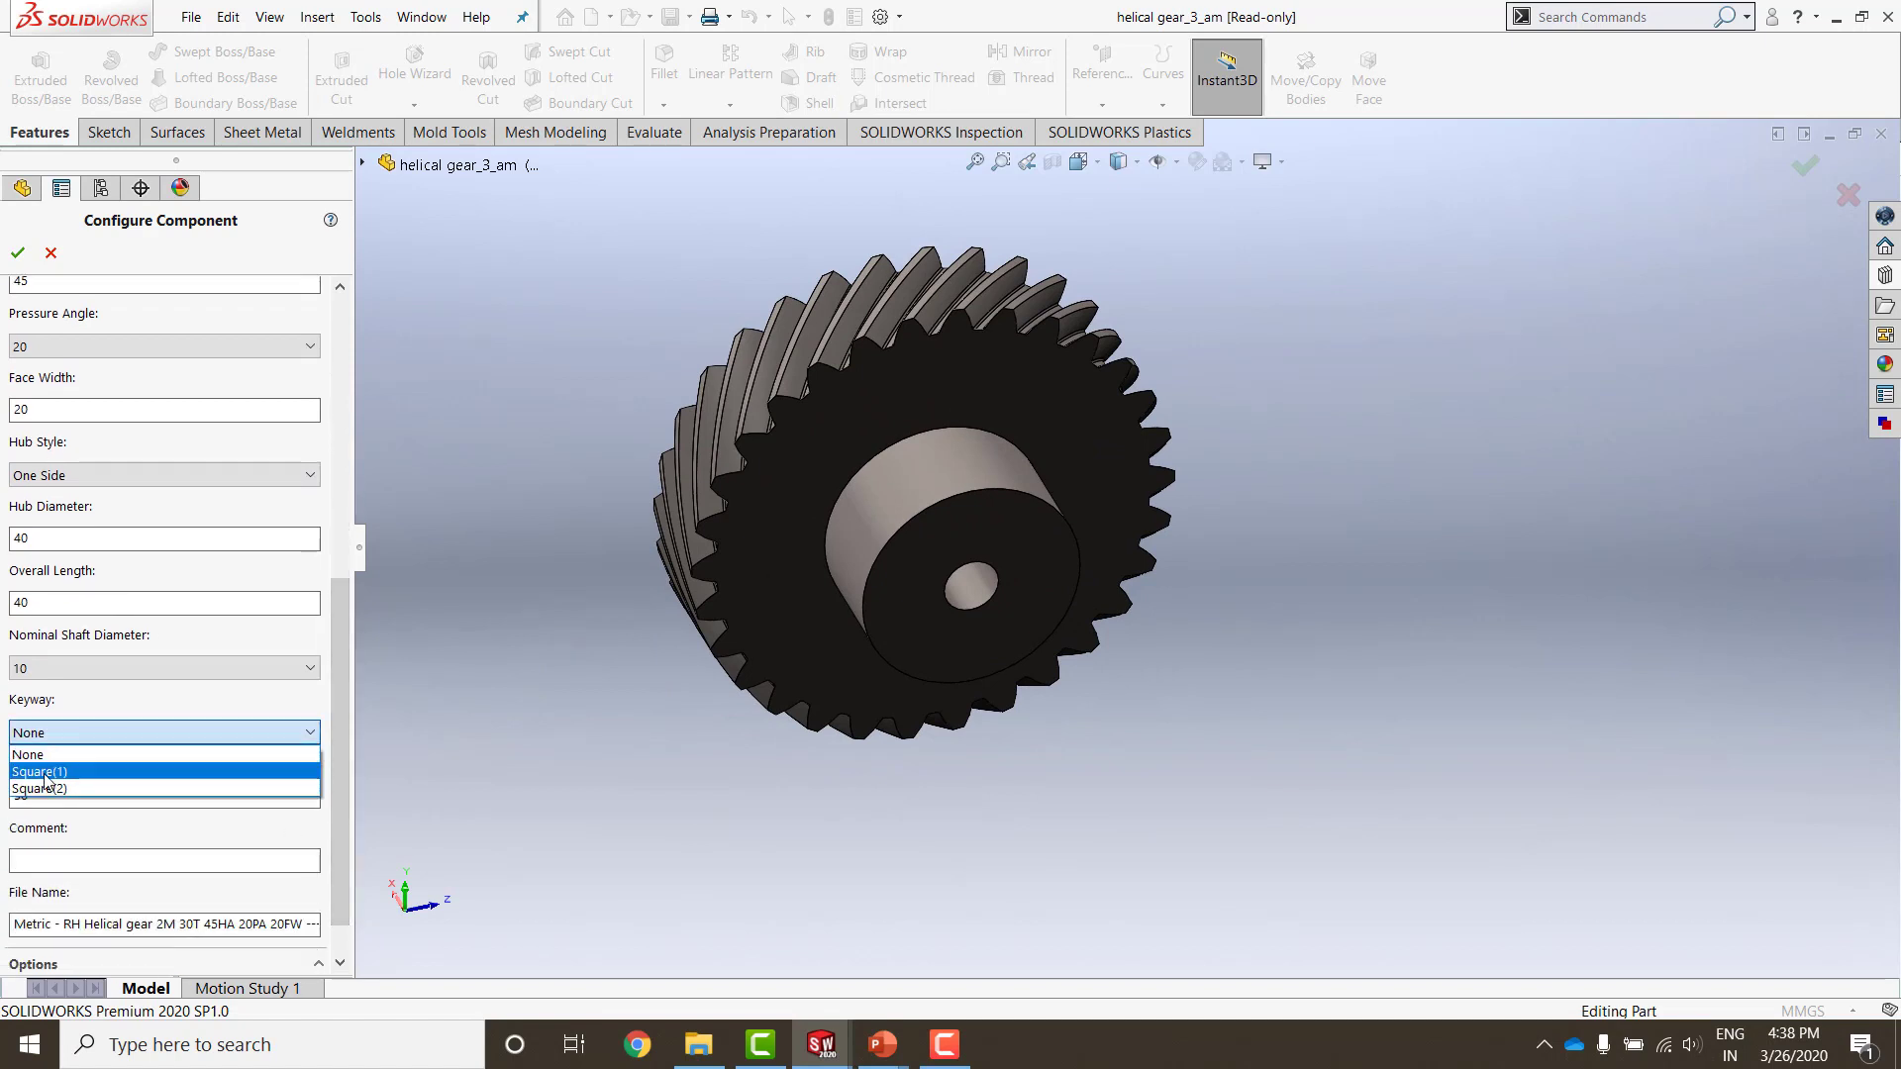
left_click(48, 773)
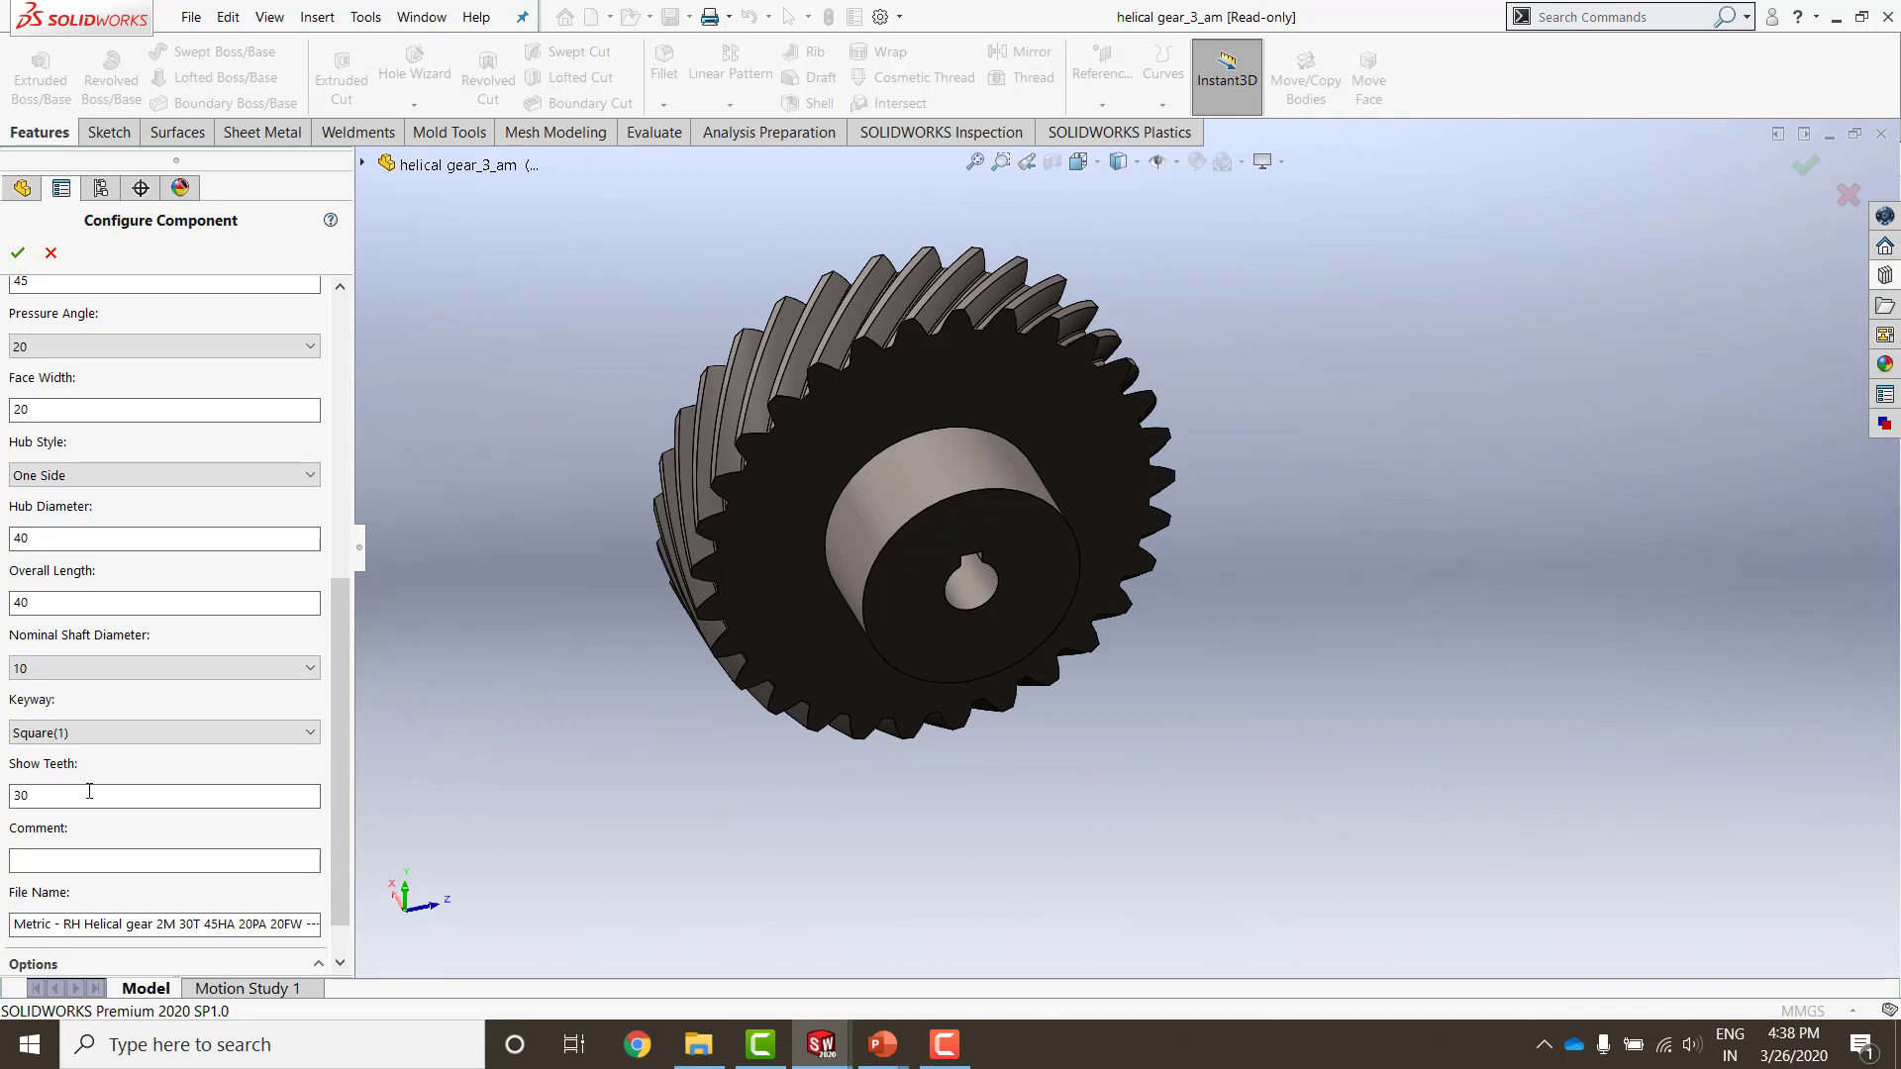
left_click_drag(347, 881, 343, 912)
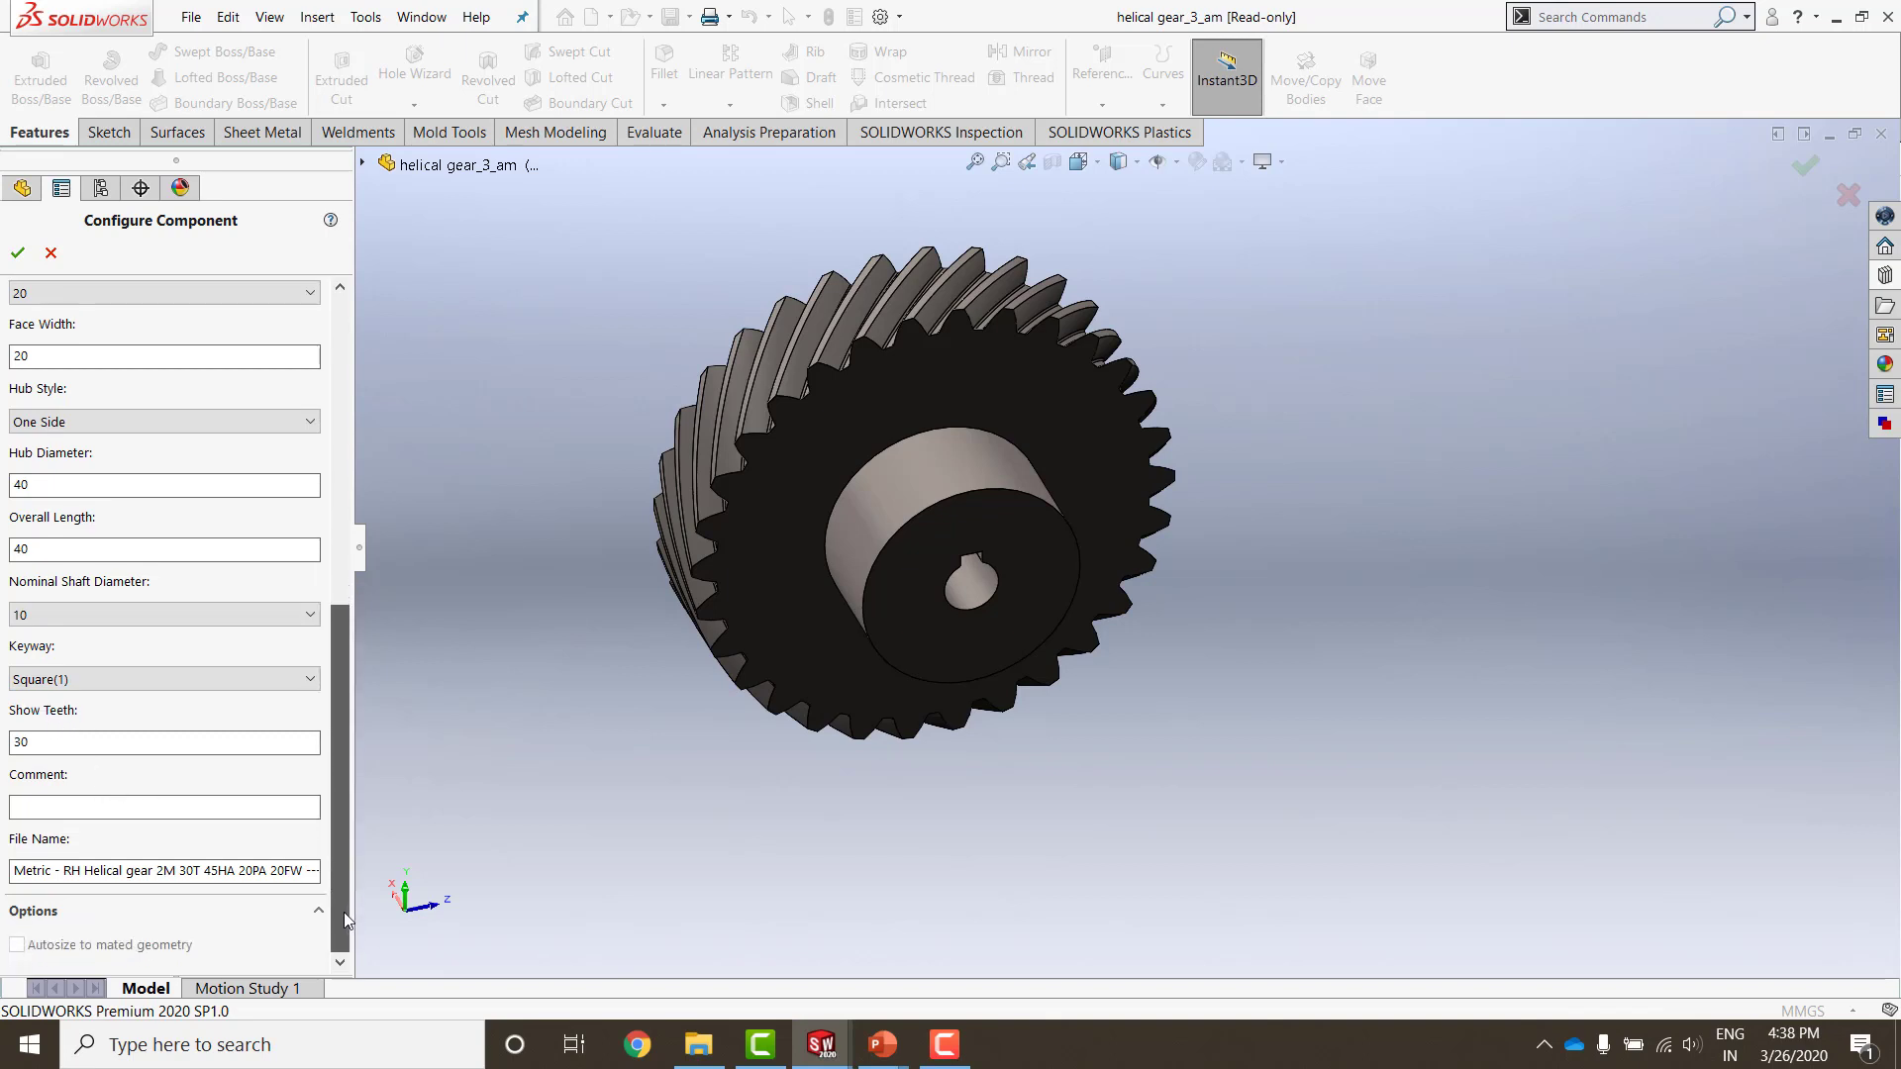
left_click(75, 871)
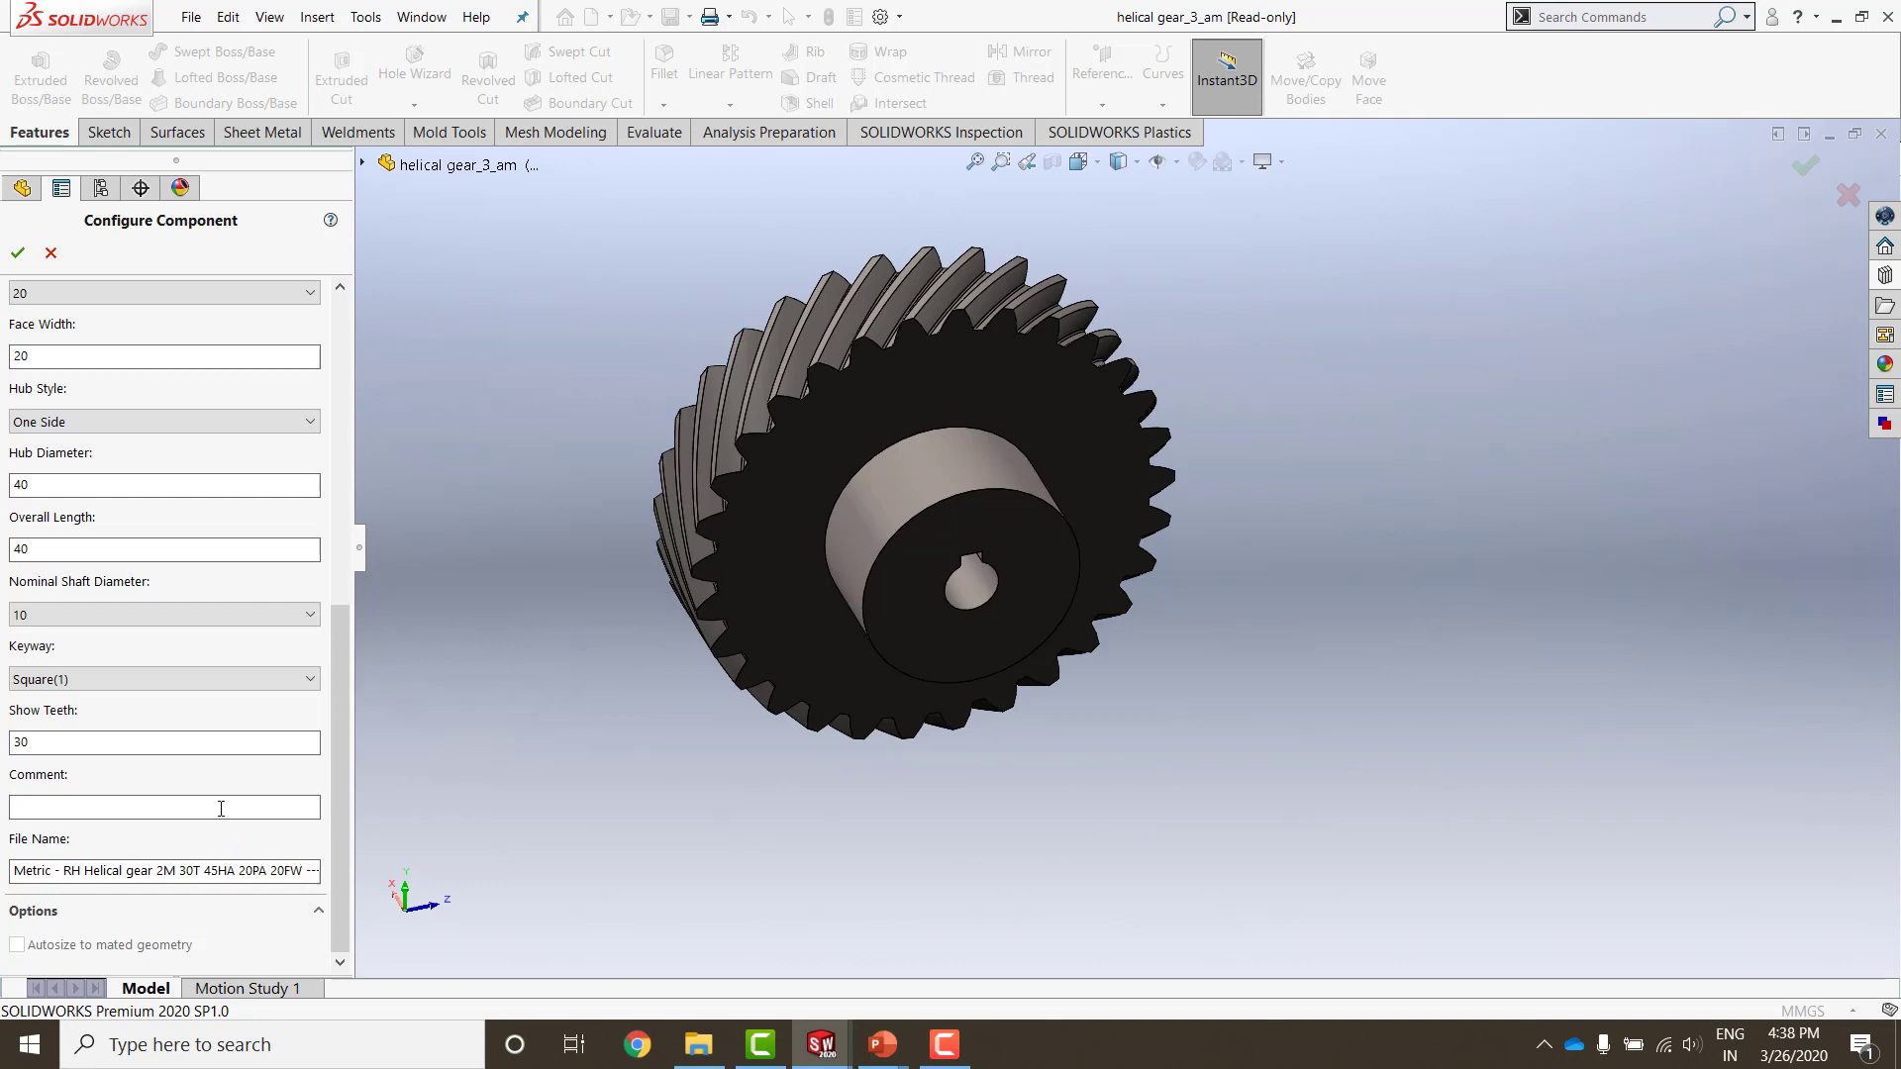
left_click(18, 252)
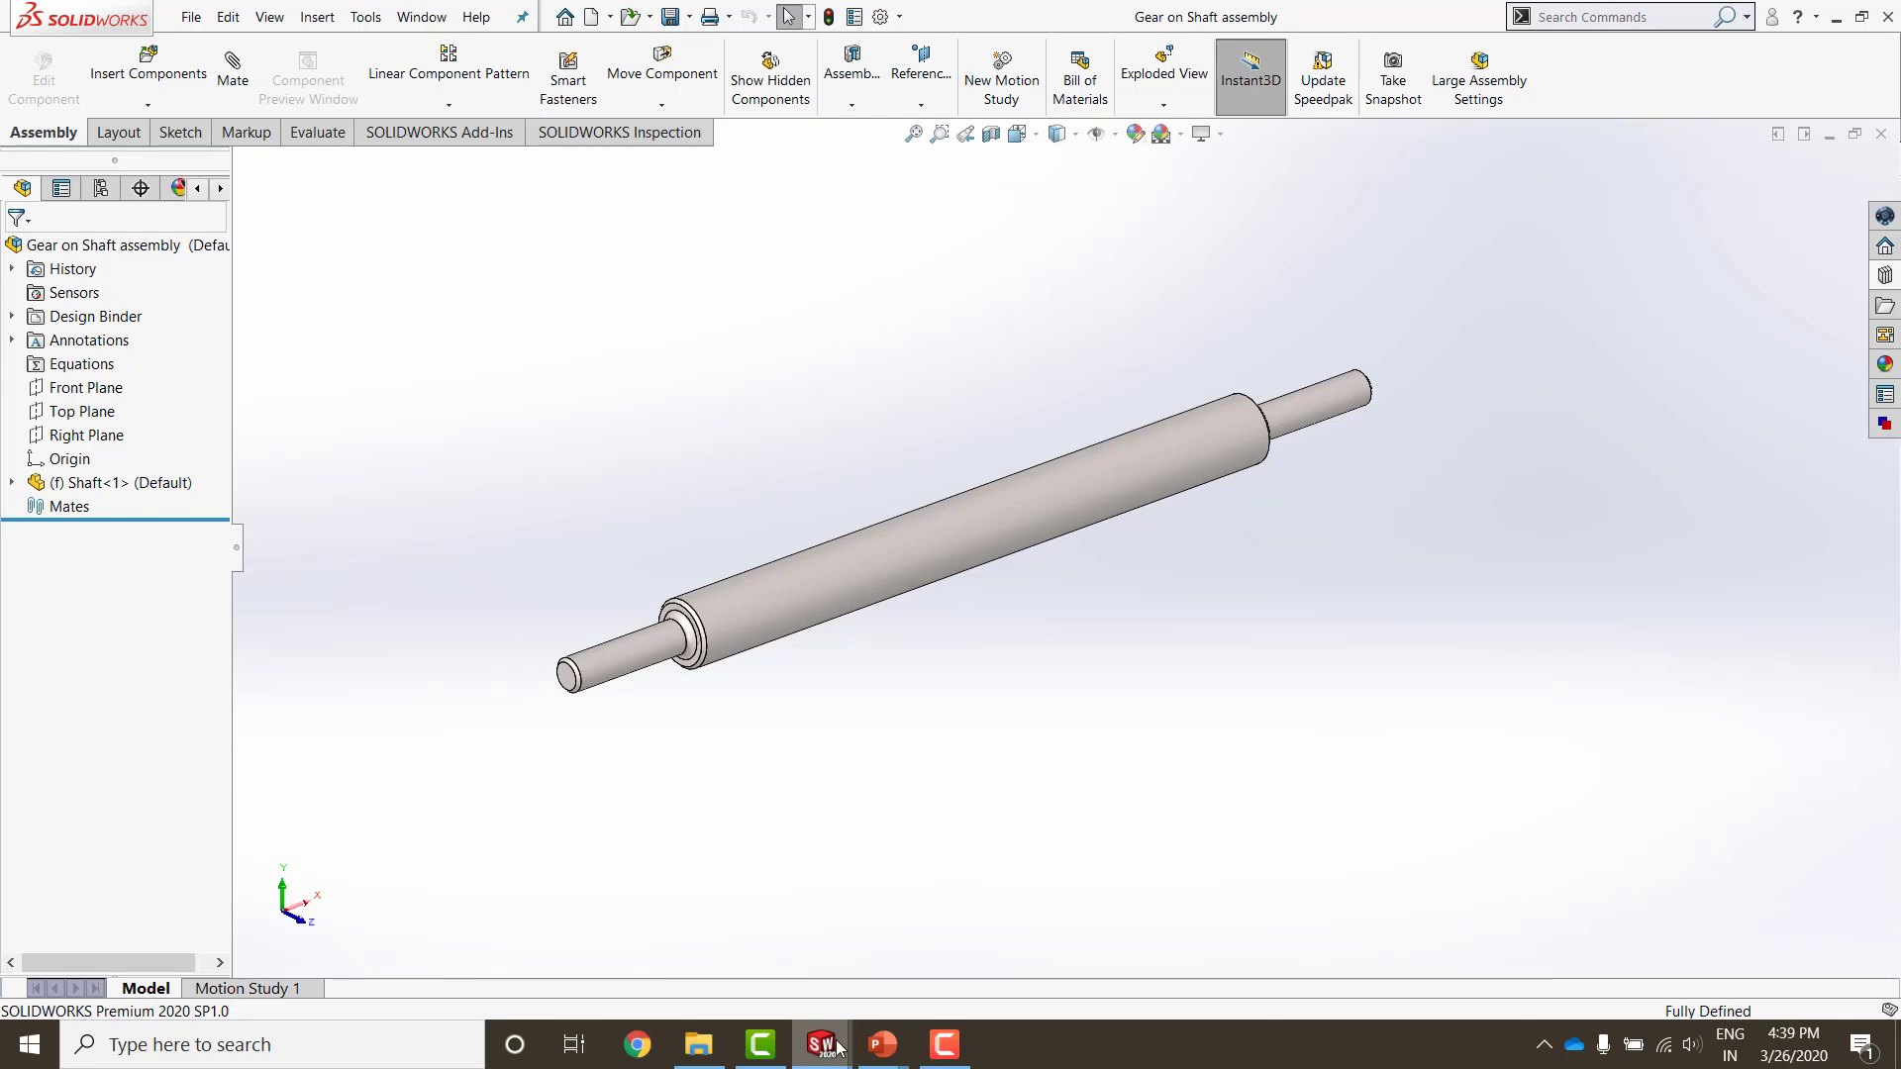
Step: Tile the windows side by side and drag the 30-tooth helical gear onto the shaft
mouse_move(836, 1047)
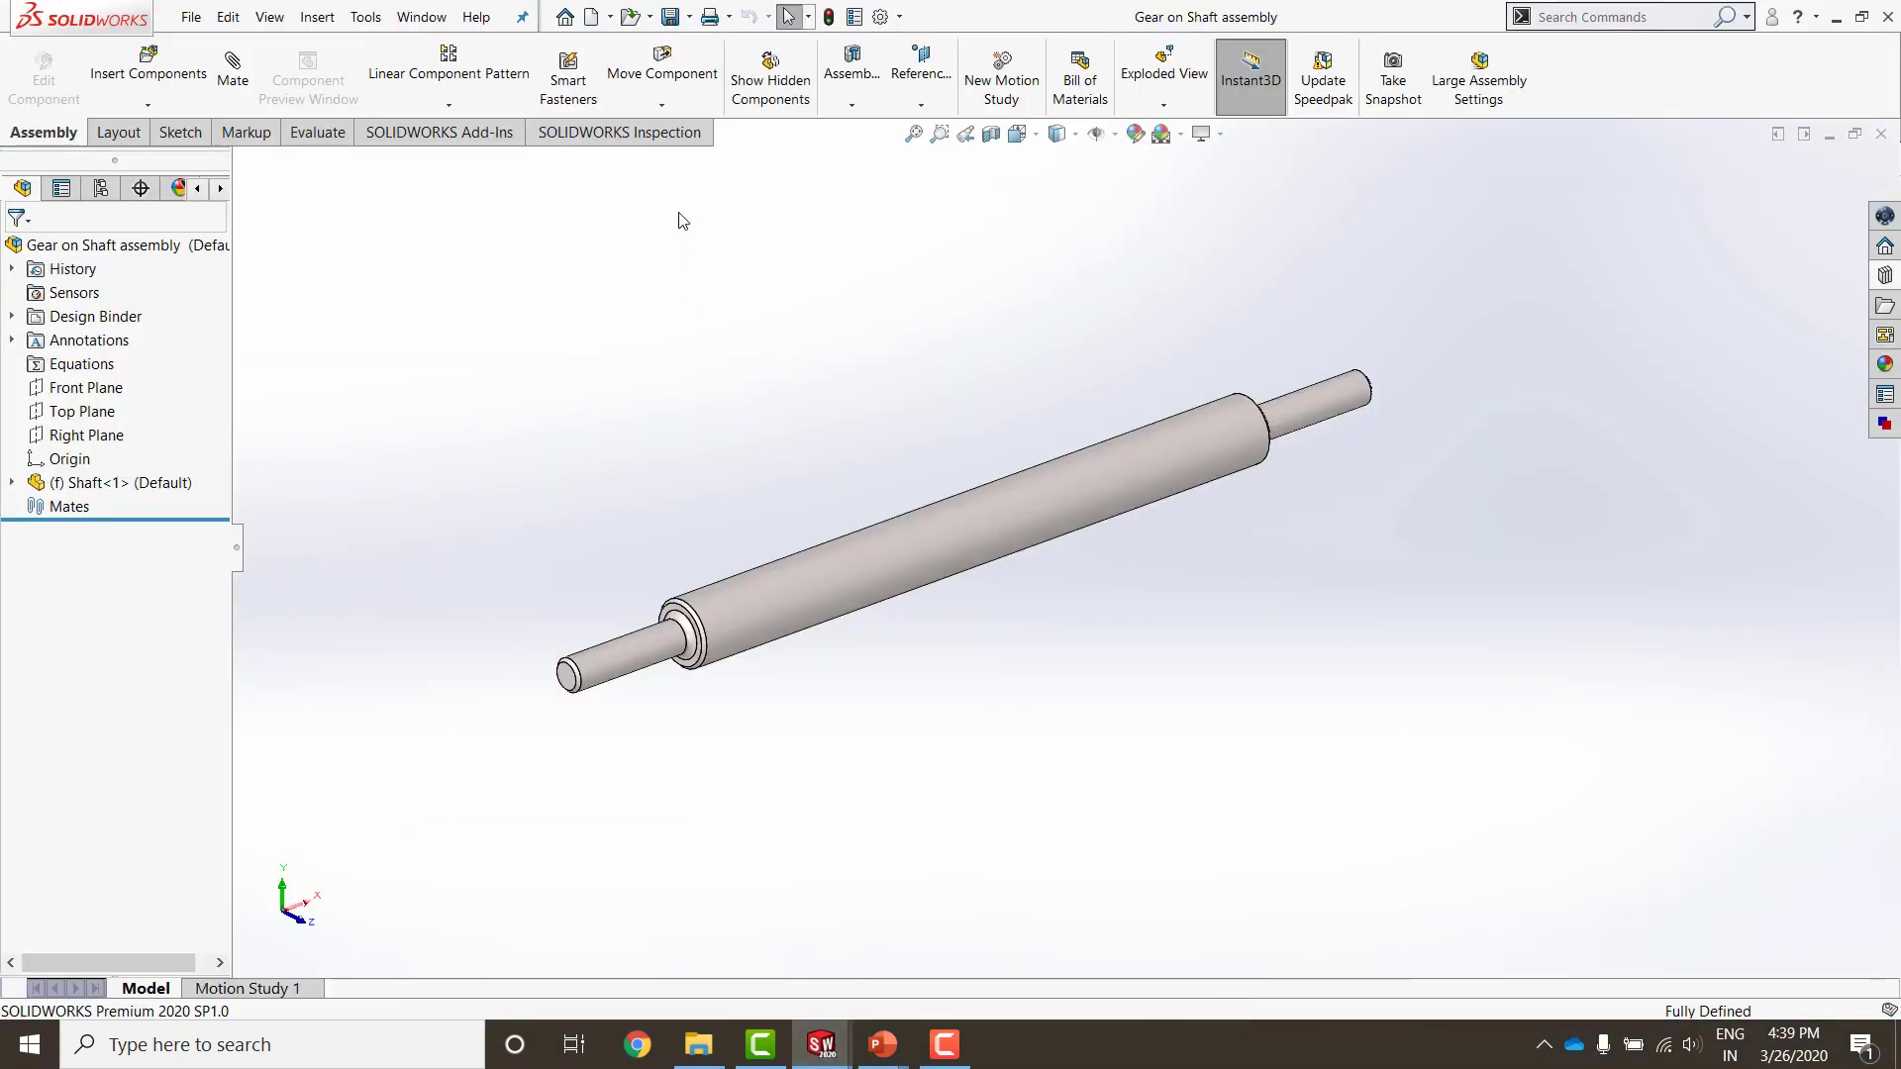
left_click(424, 16)
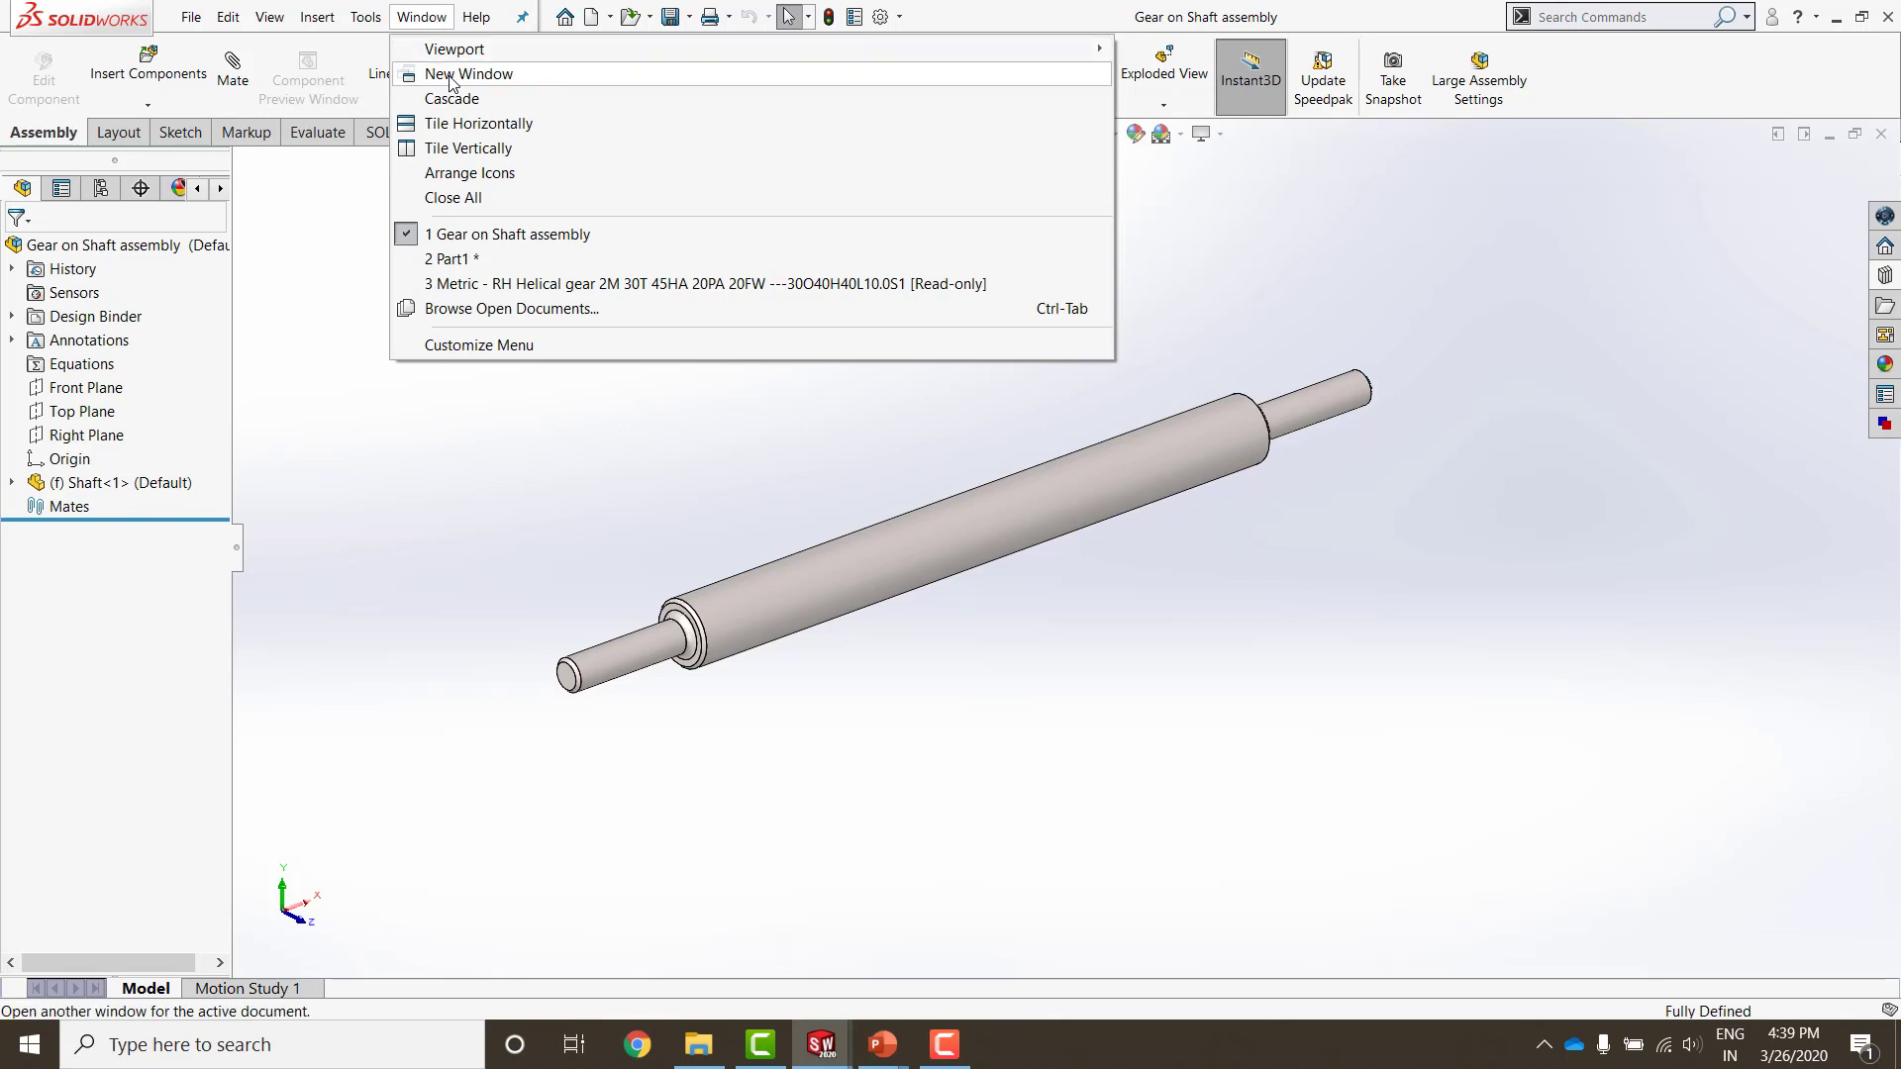
left_click(488, 151)
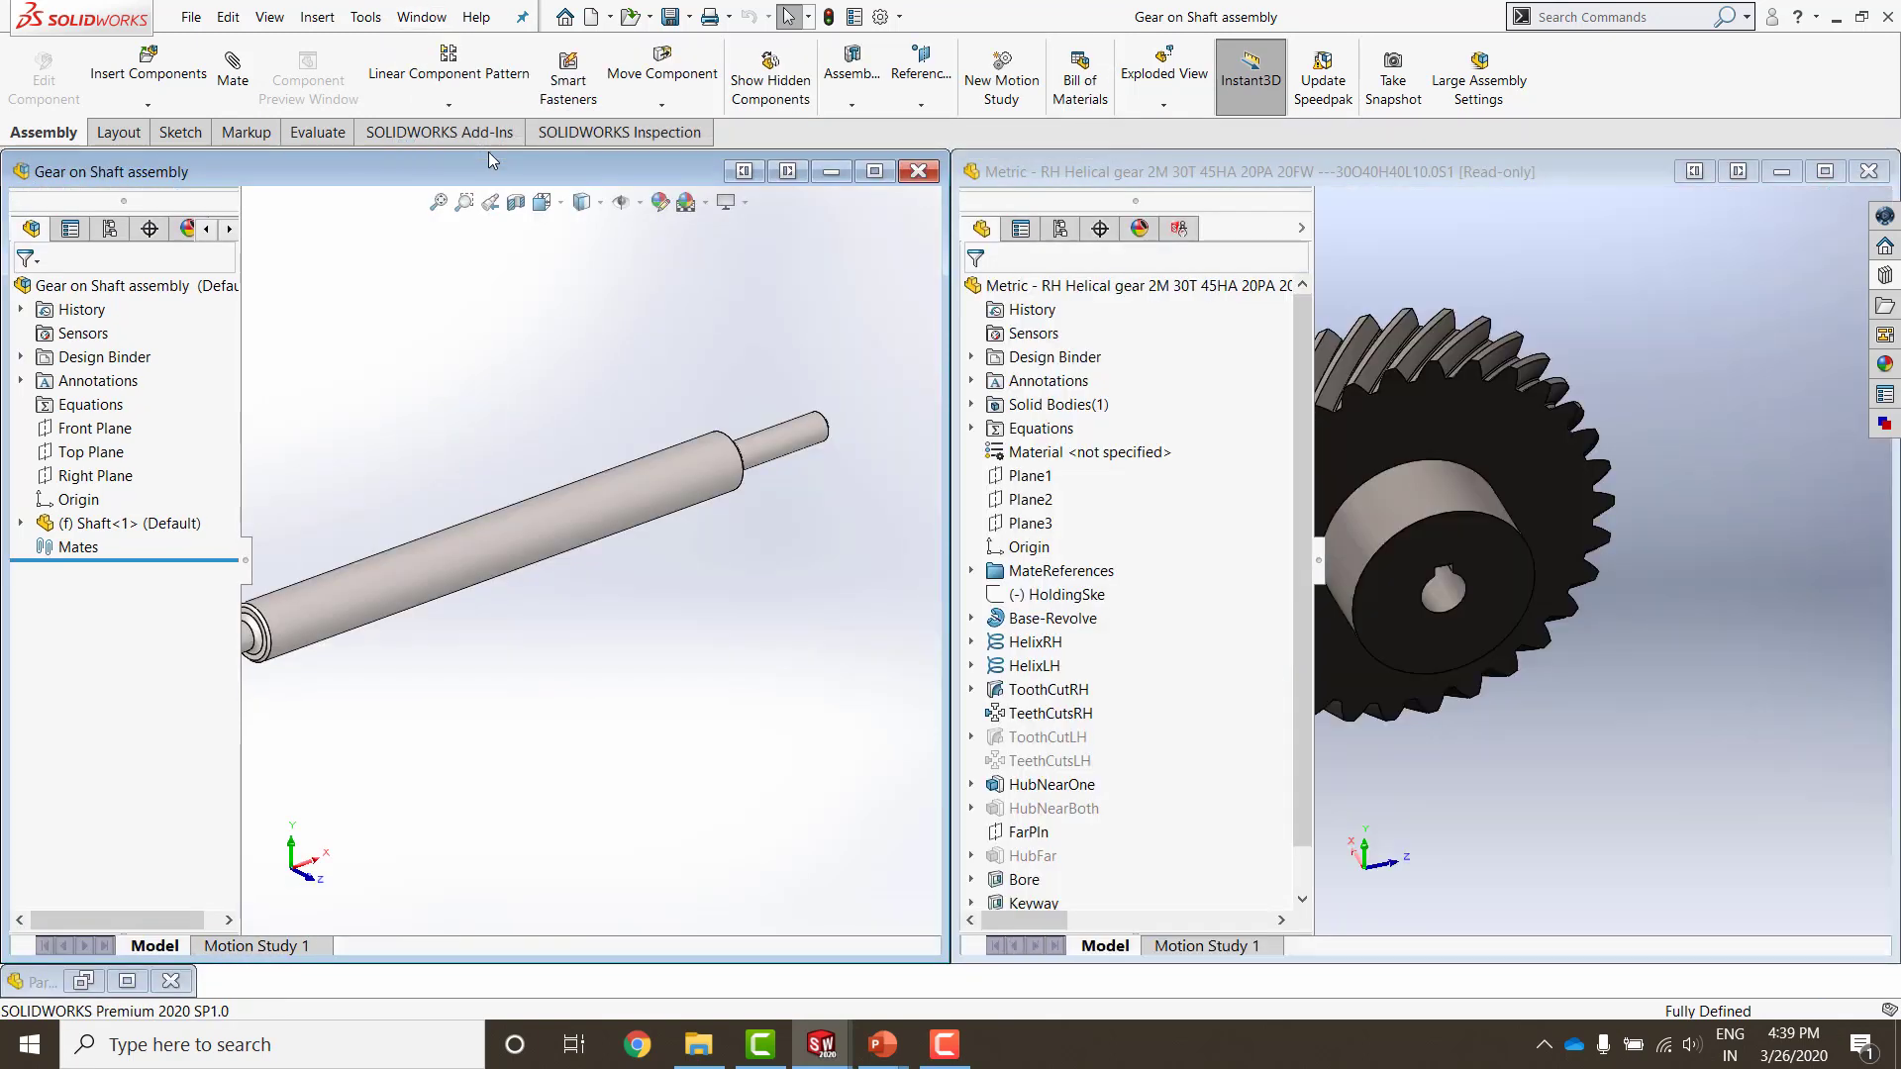
double_click(1465, 406)
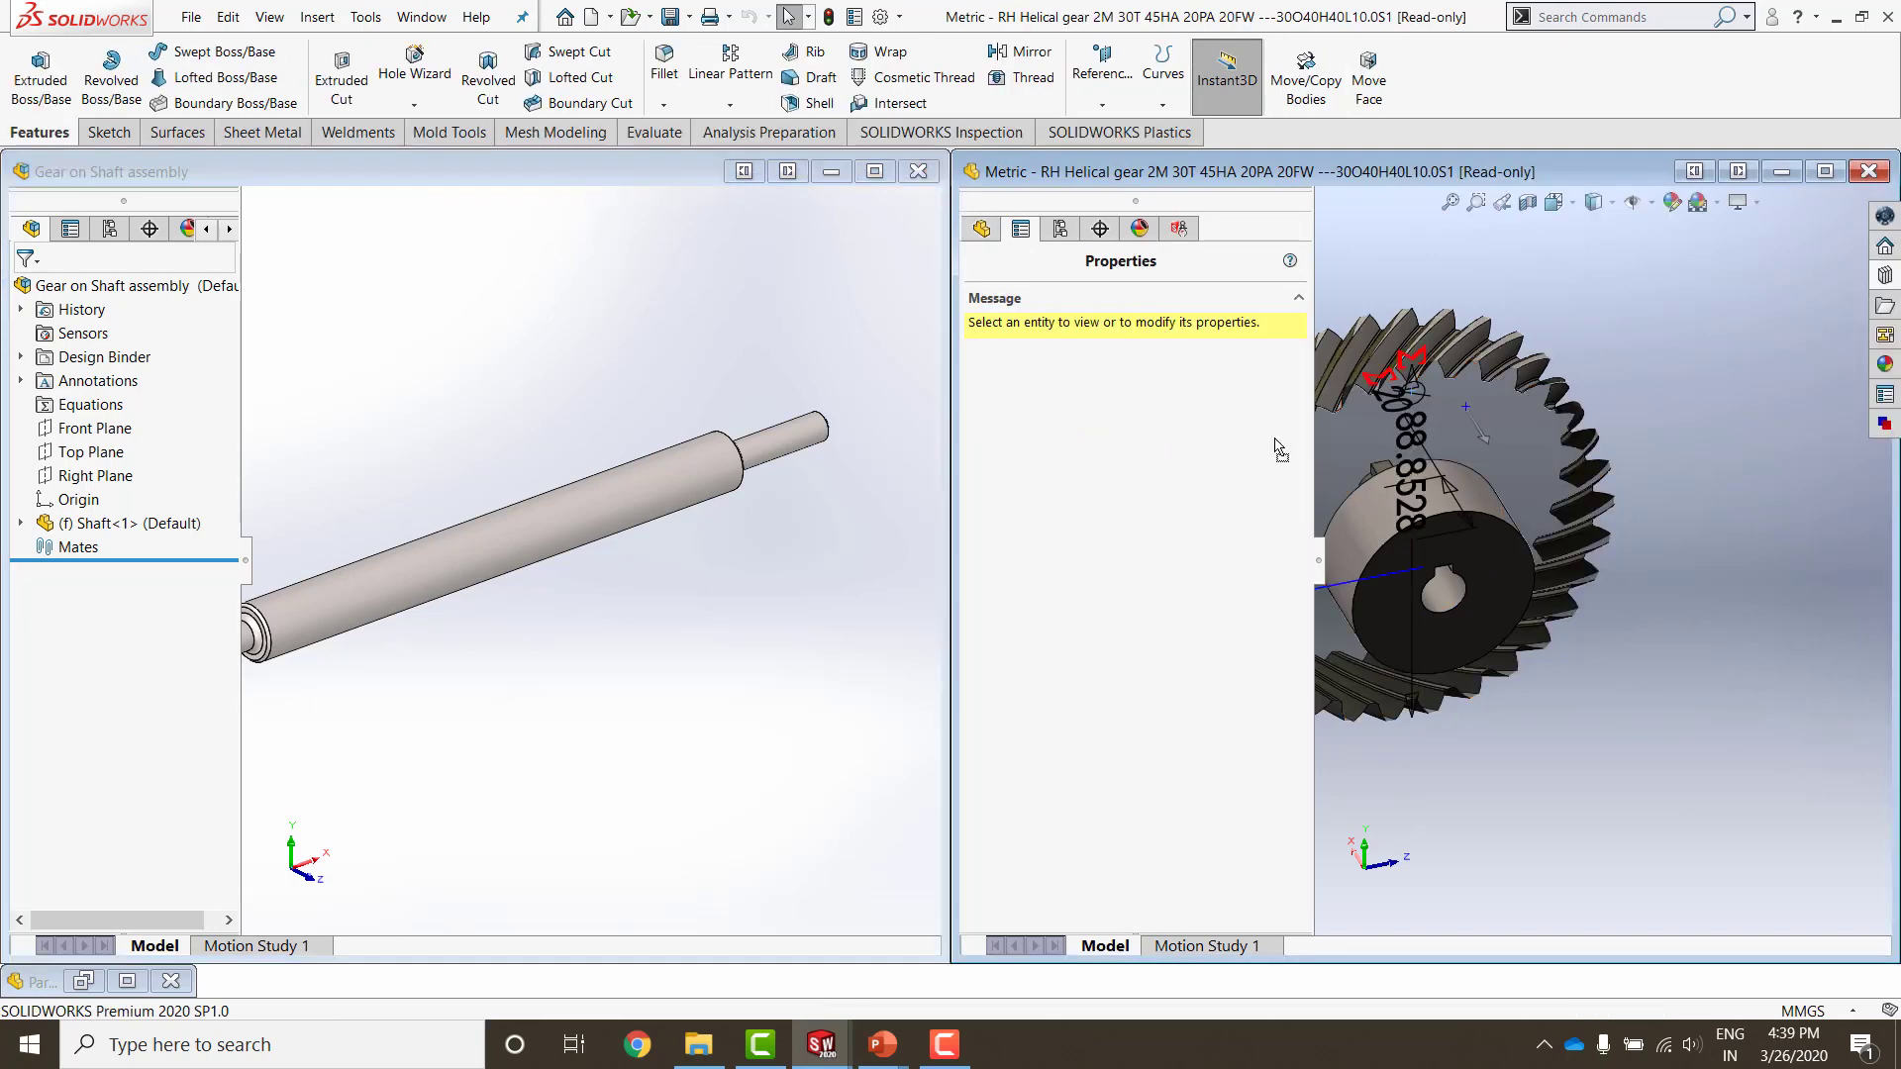
left_click_drag(740, 504, 579, 525)
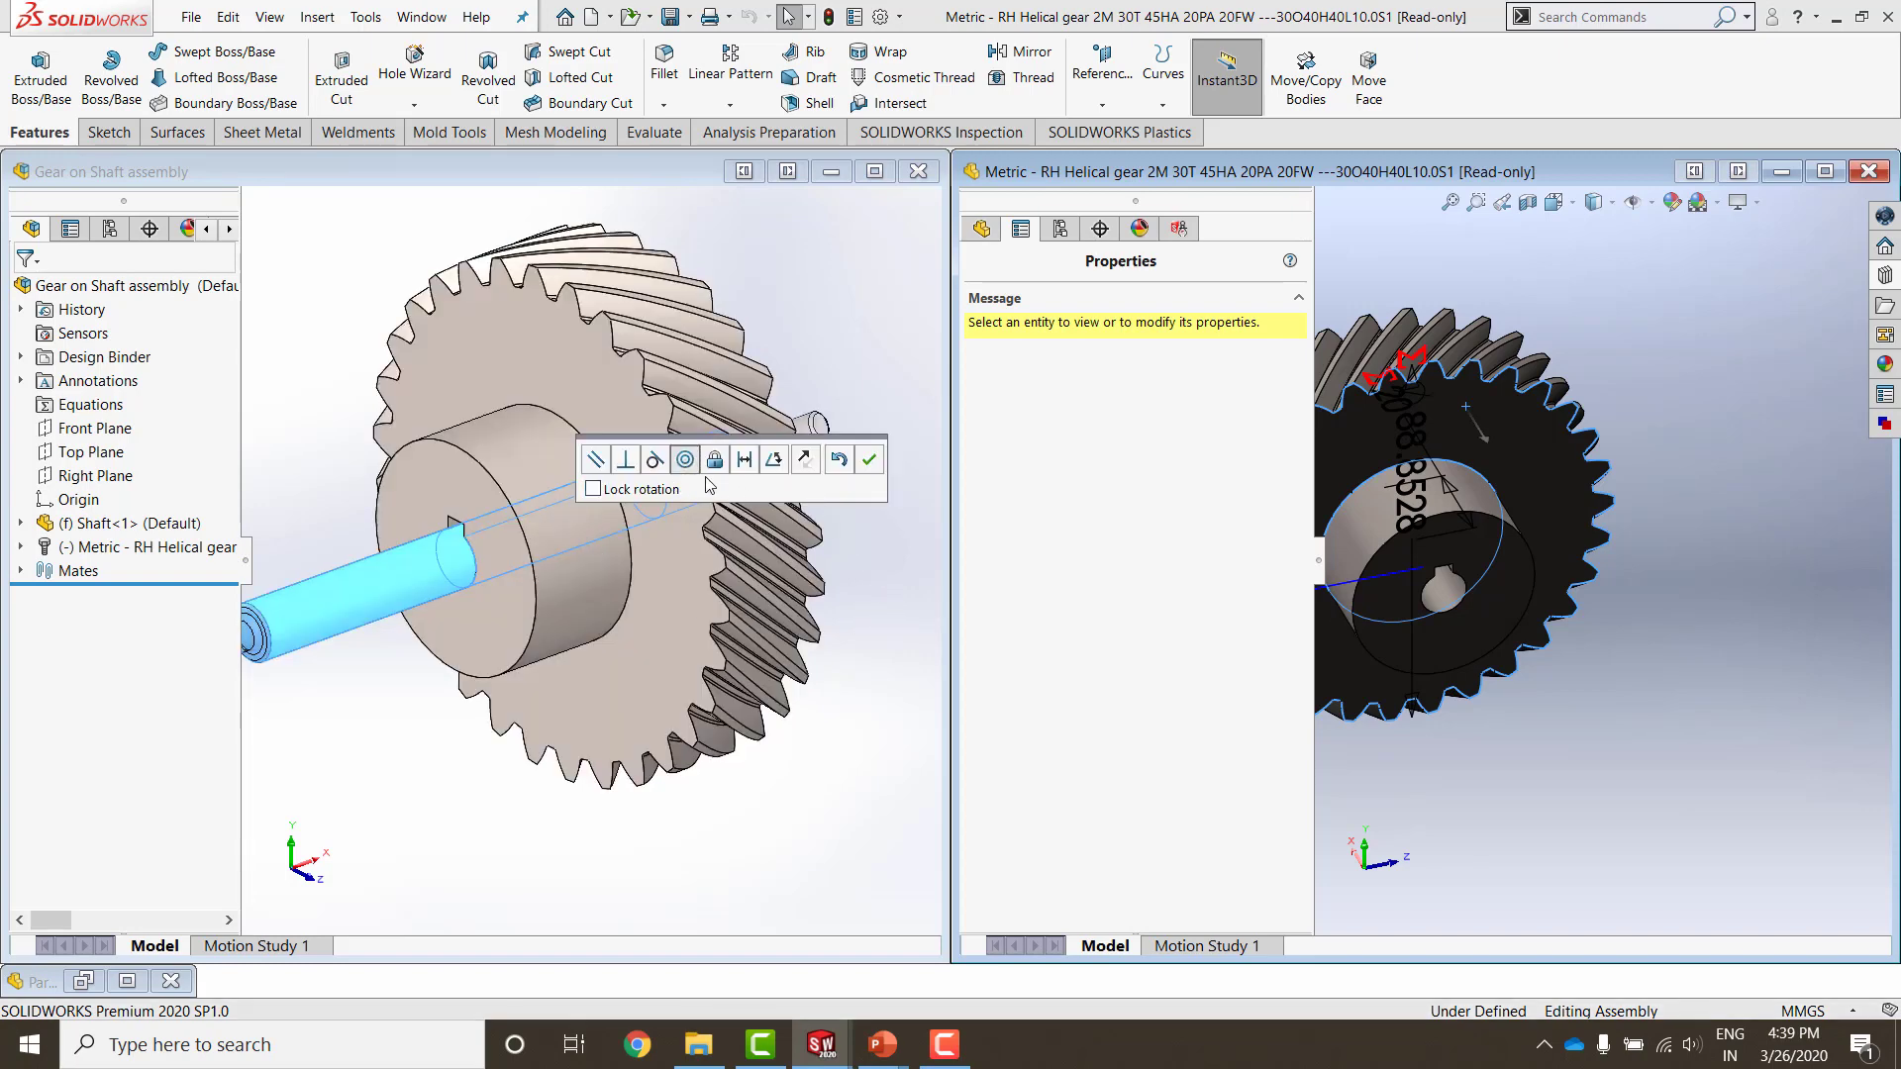
Step: Confirm the concentric placement, maximize the assembly and slide the gear toward the shaft's left end
left_click(869, 461)
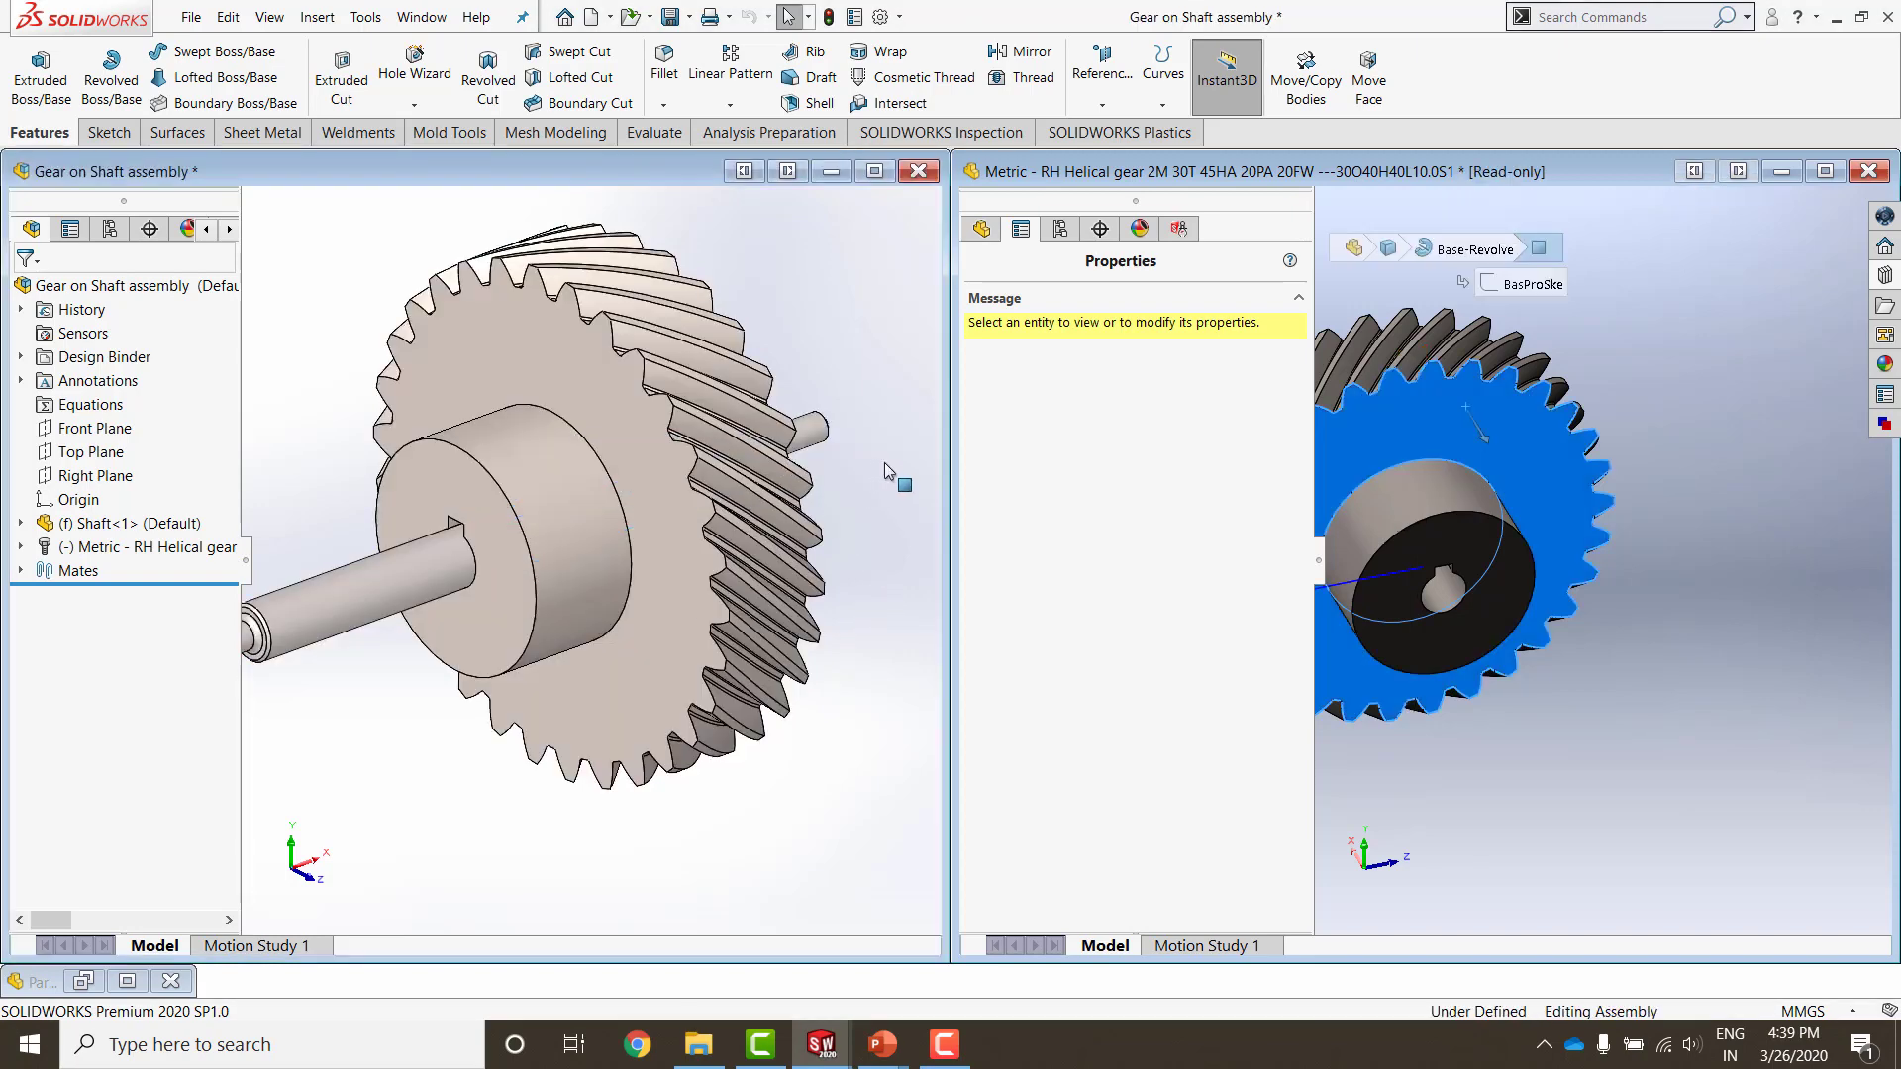
left_click(874, 173)
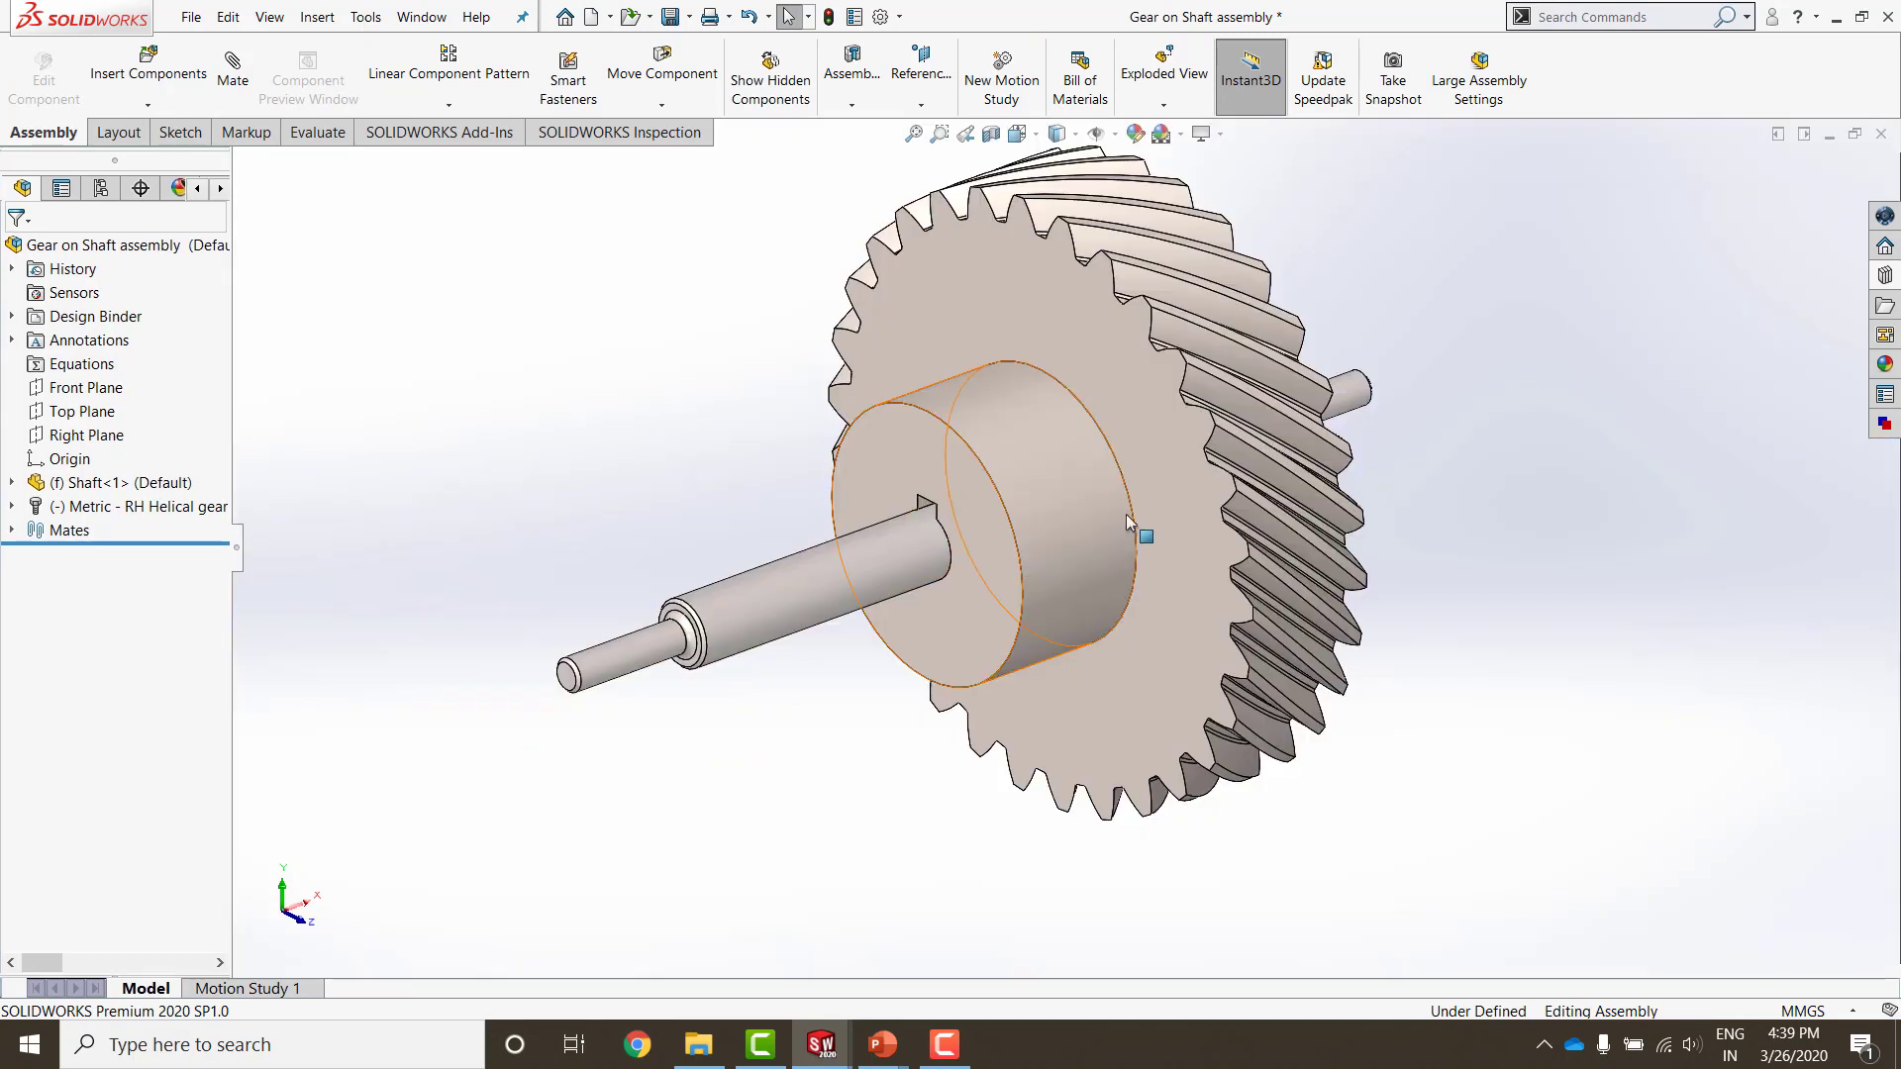
left_click(1149, 479)
left_click_drag(1148, 479, 1089, 575)
Step: Mate the gear's large front face to the shaft end face to fix its axial position
left_click(1382, 580)
left_click(875, 594)
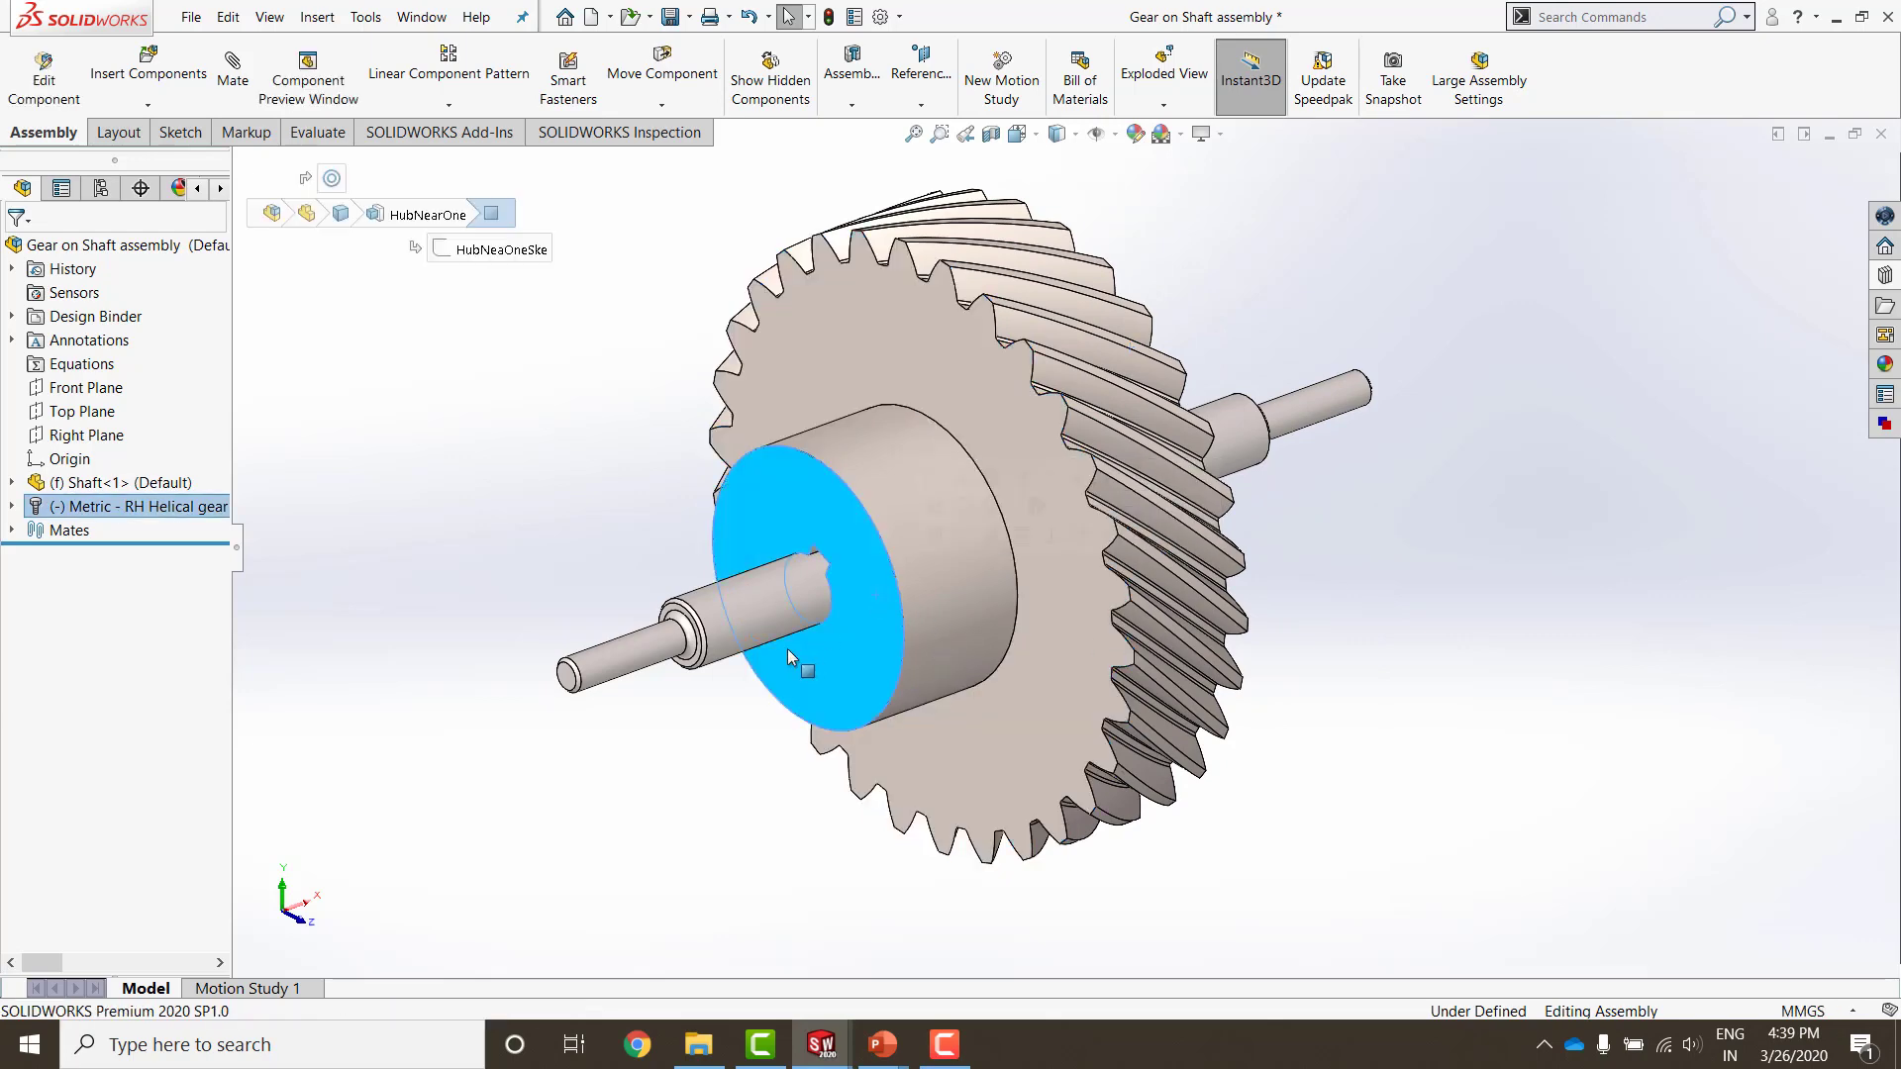
left_click(568, 676, "ctrl")
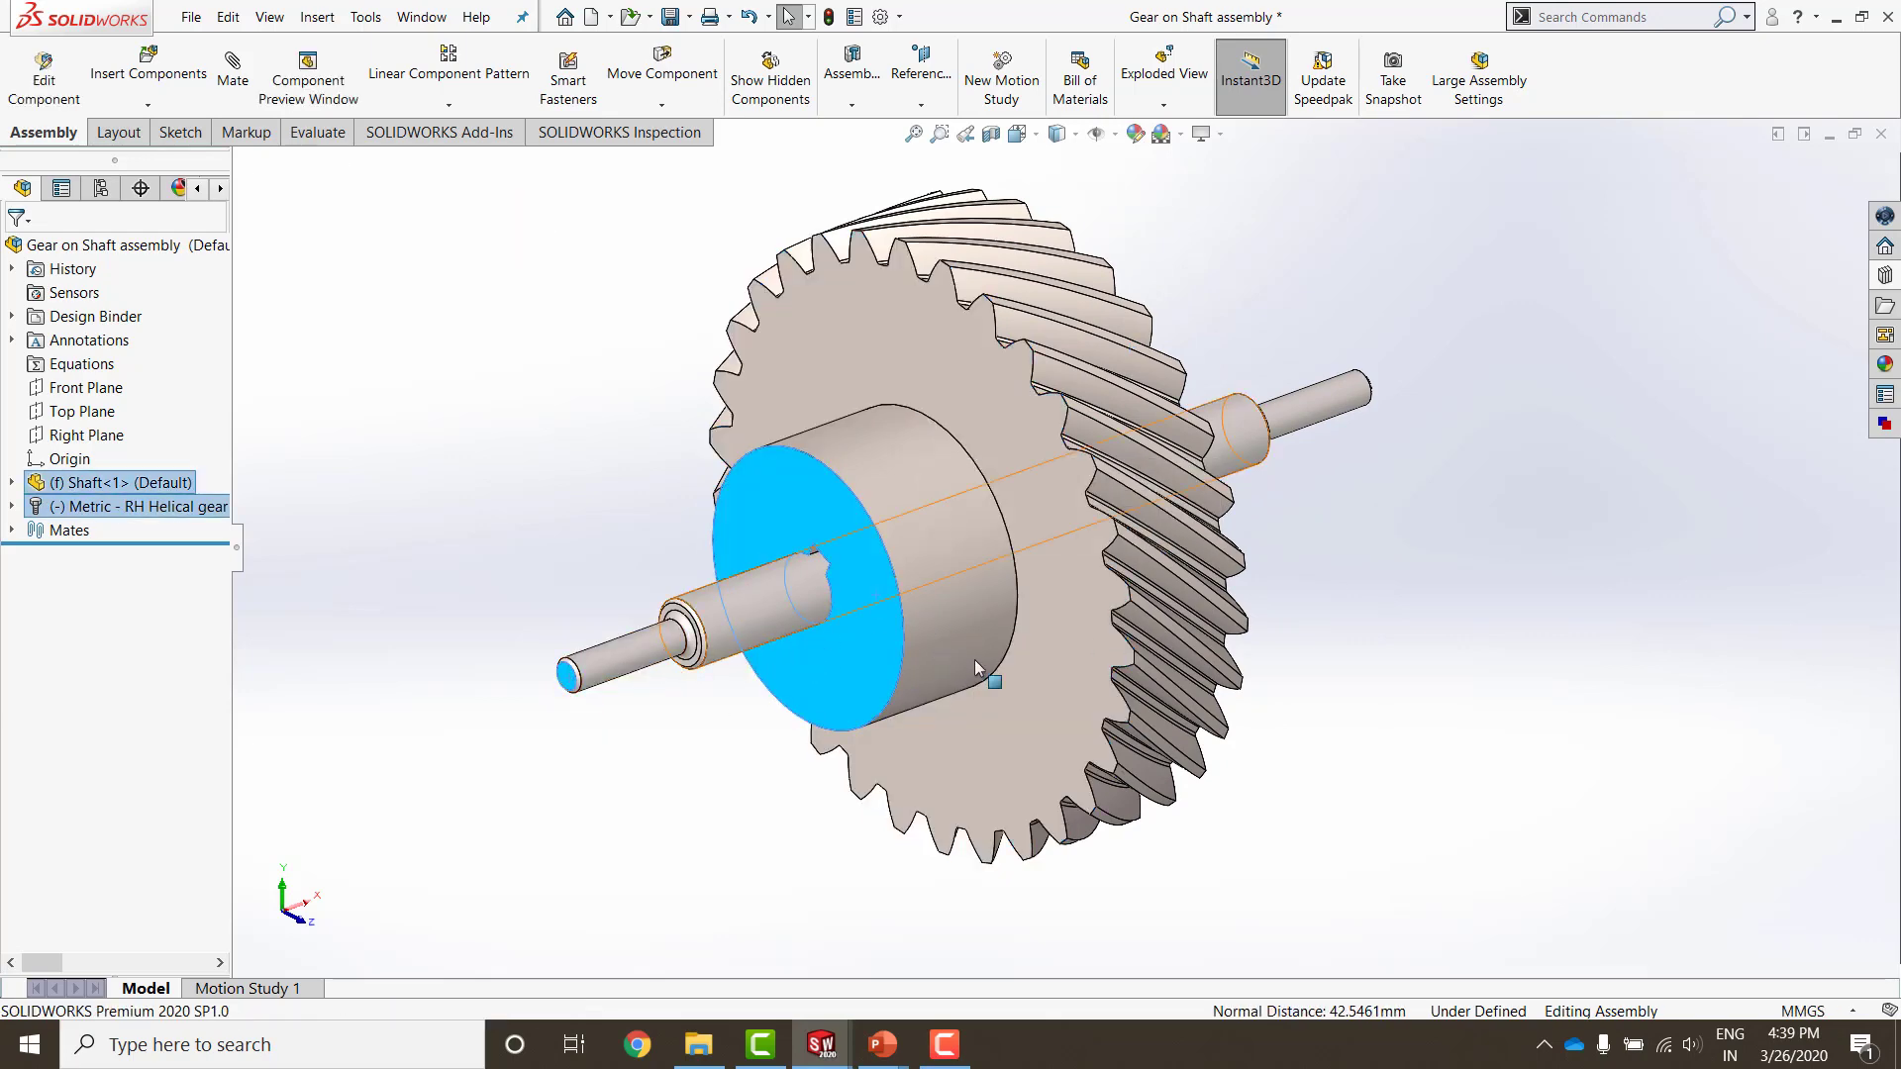
middle_click_drag(568, 676, 1012, 673)
left_click(1236, 508)
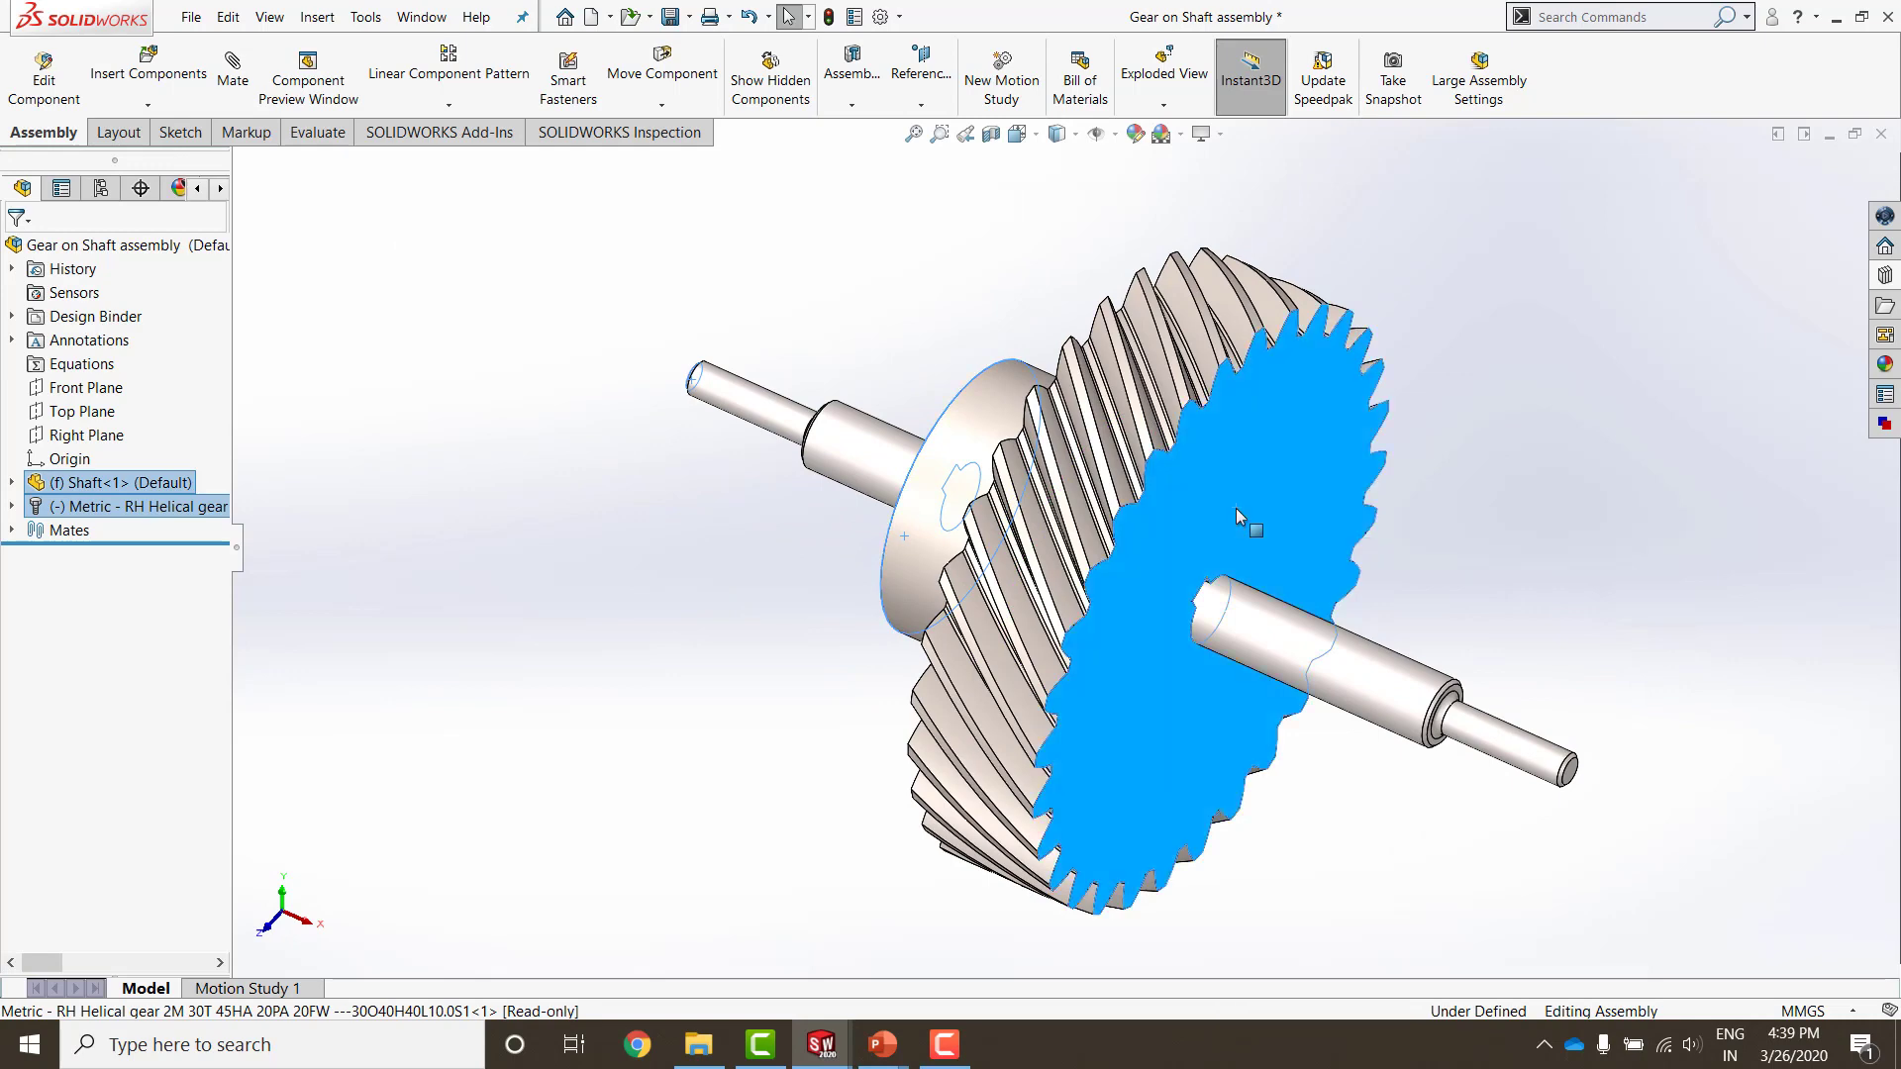
left_click(1573, 775, "ctrl")
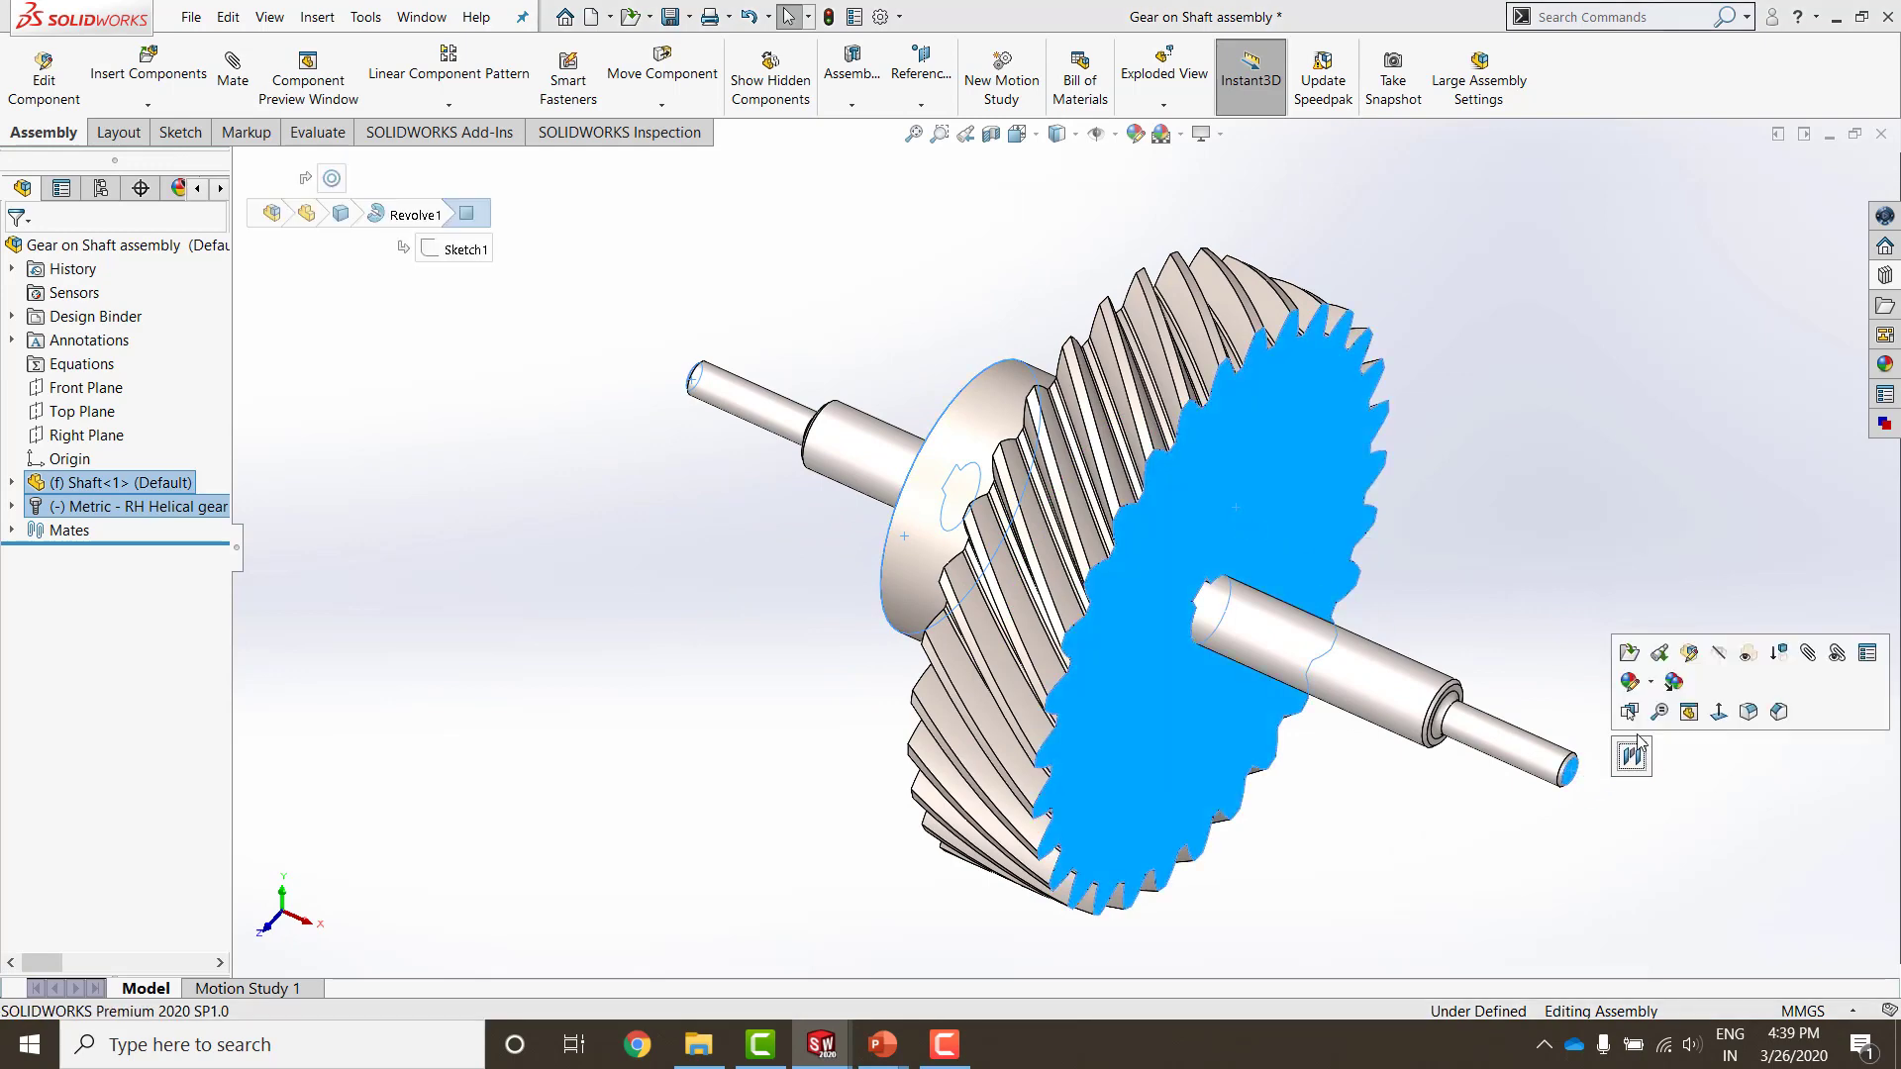
left_click(1635, 759)
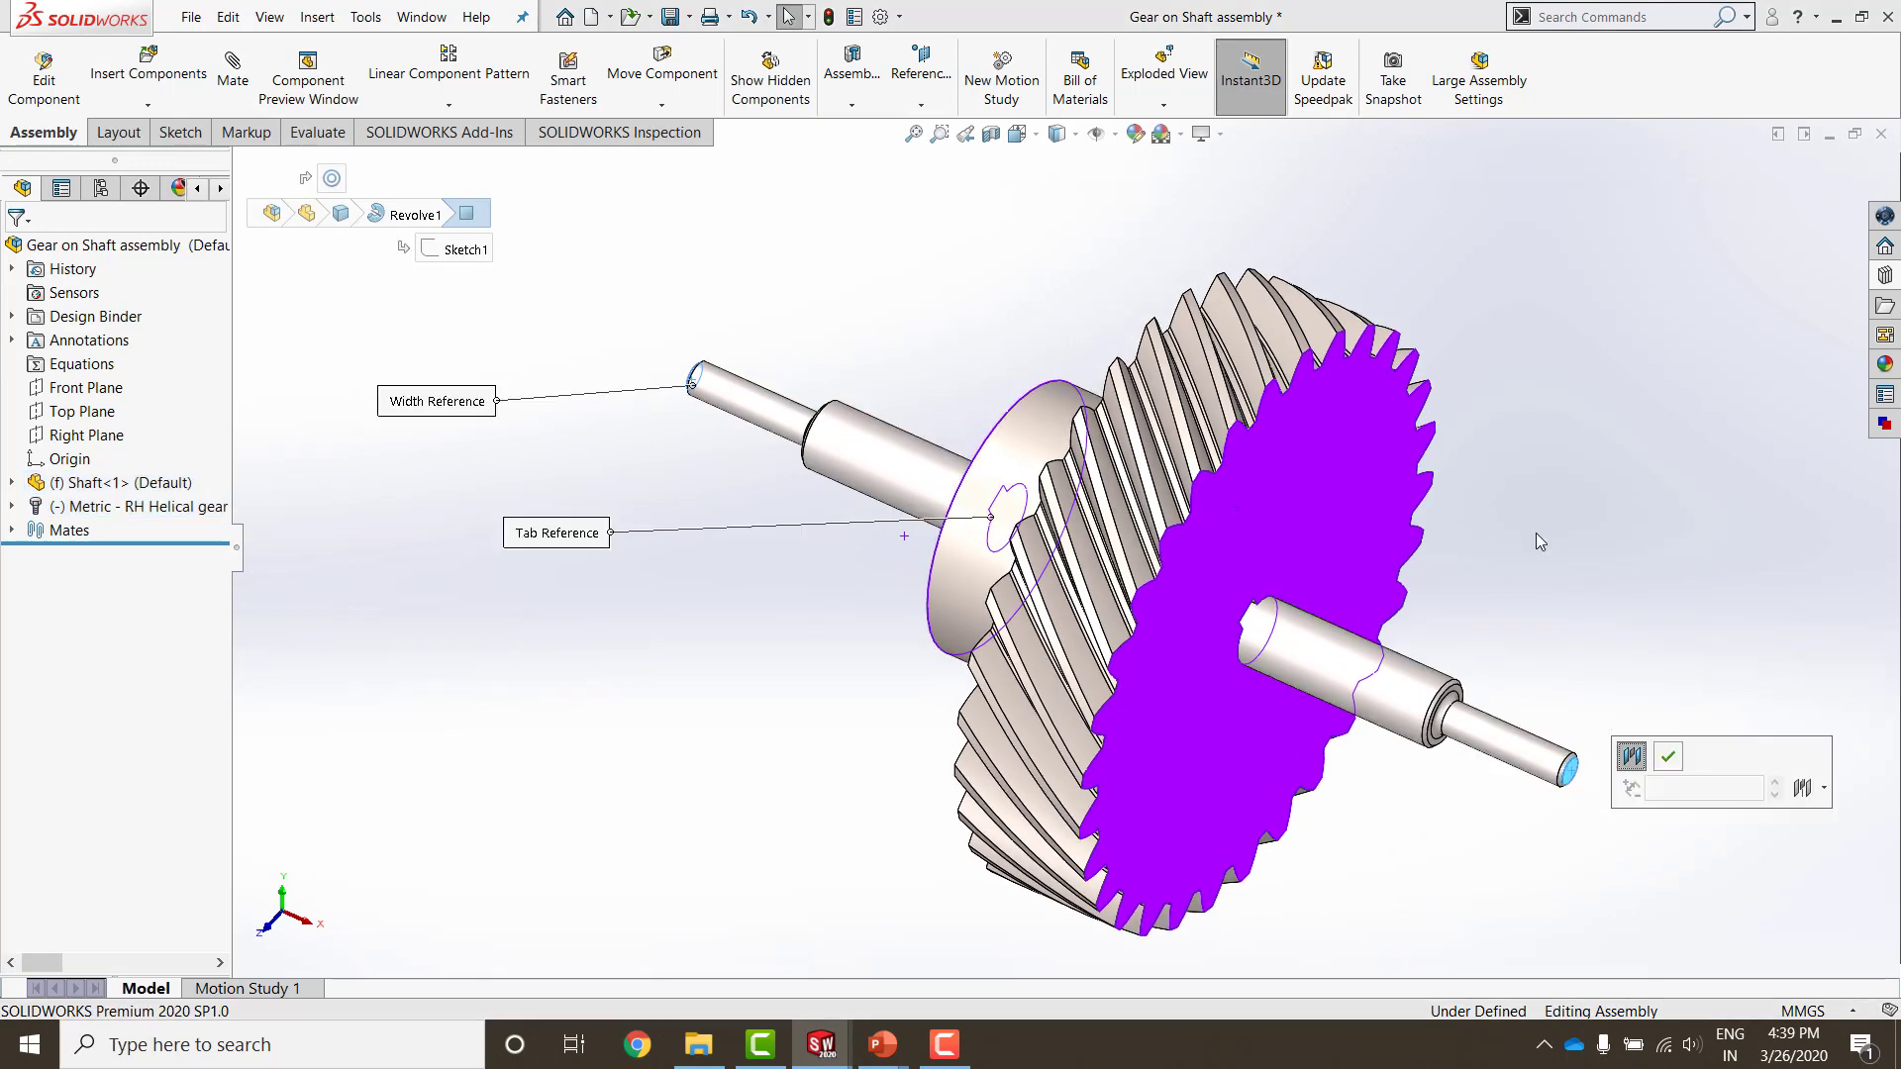
left_click(1668, 756)
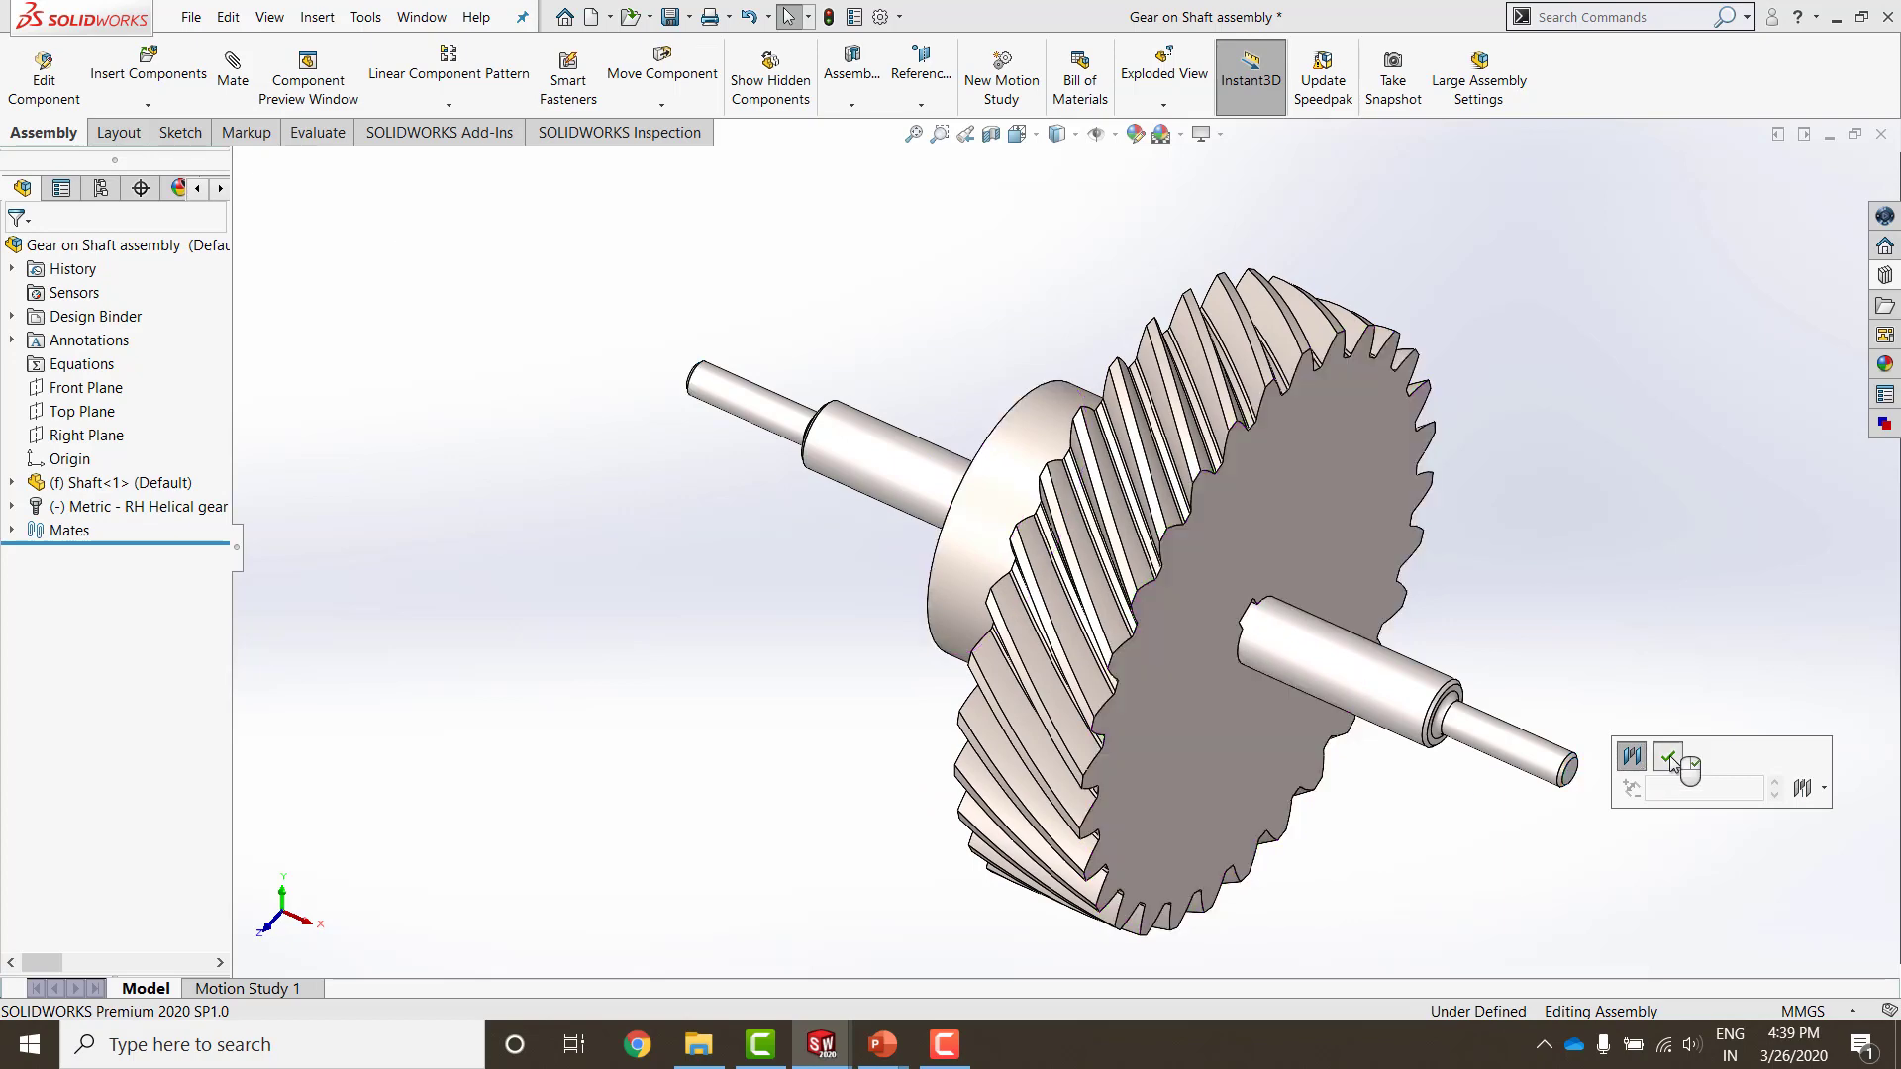
Step: Spin the gear about the shaft in front and trimetric views to check it turns freely
left_click_drag(1204, 527, 968, 652)
key("ctrl+1")
key("space")
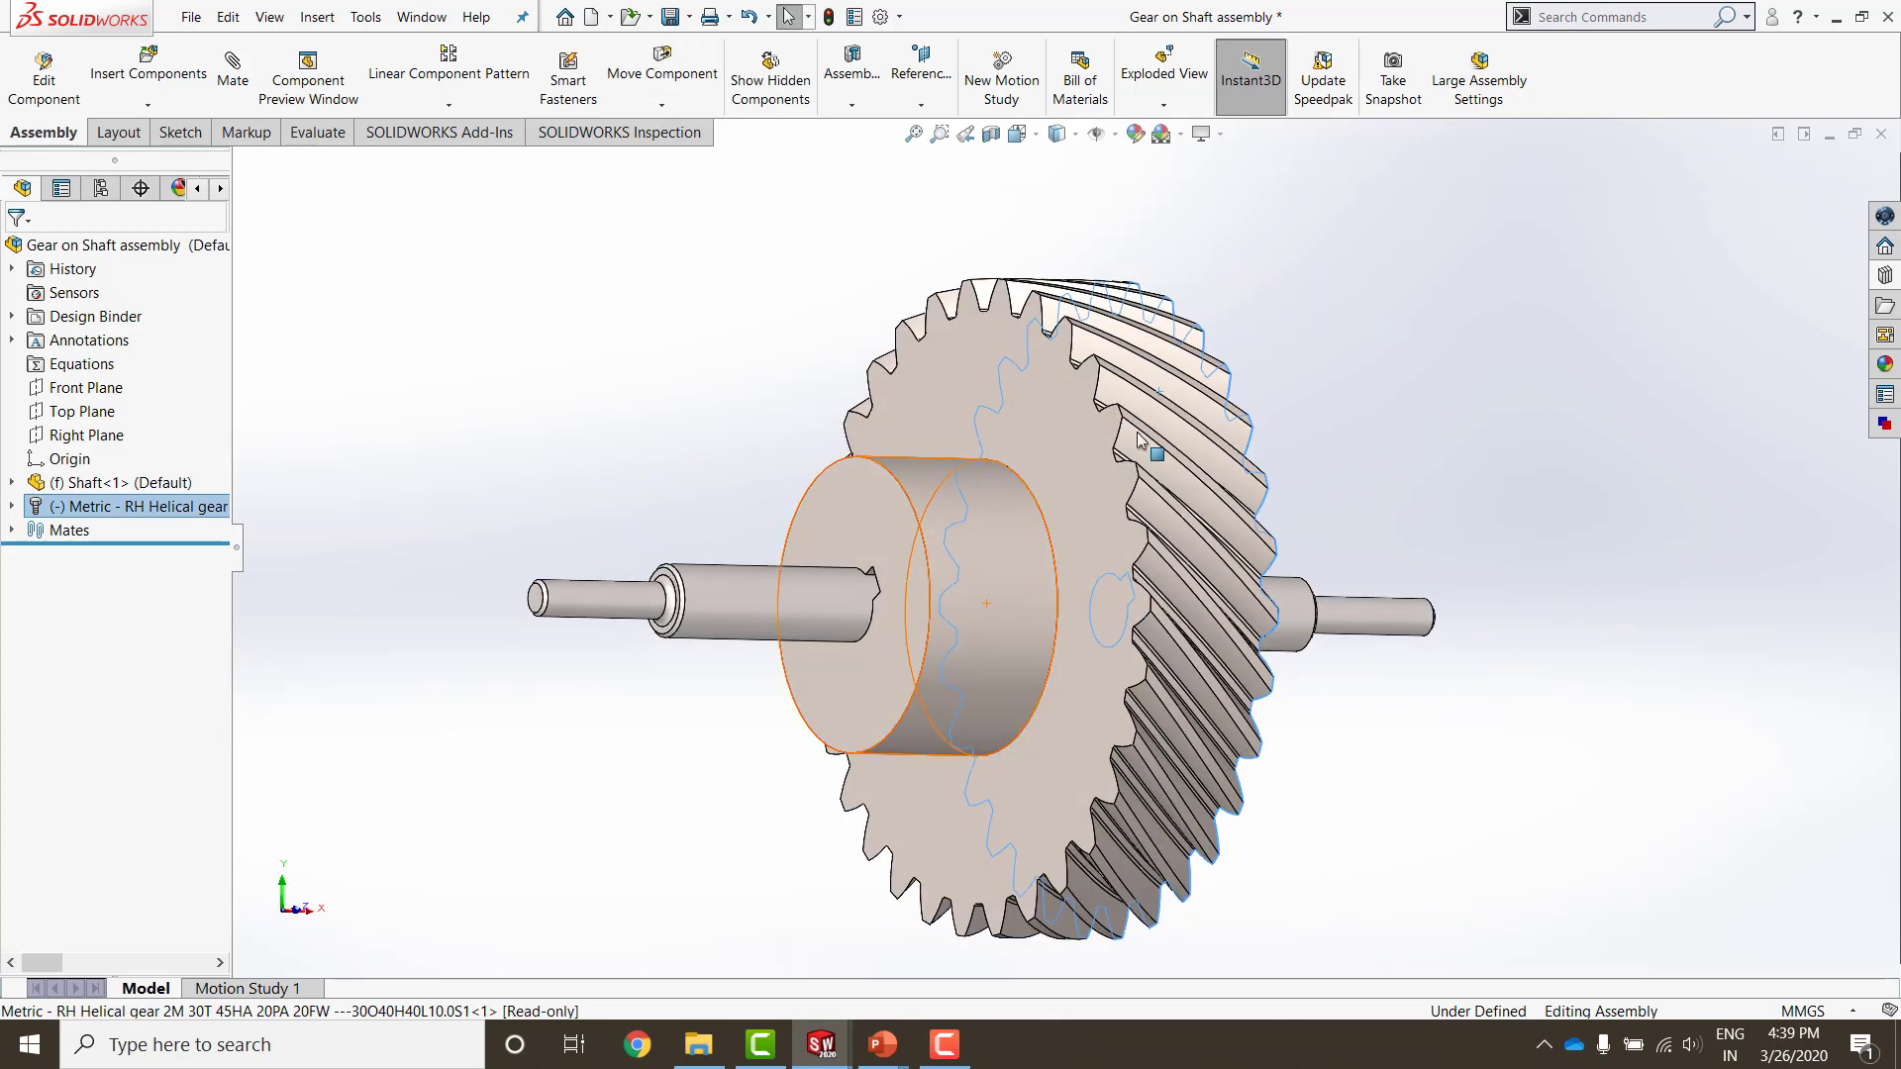
left_click_drag(1067, 485, 1451, 534)
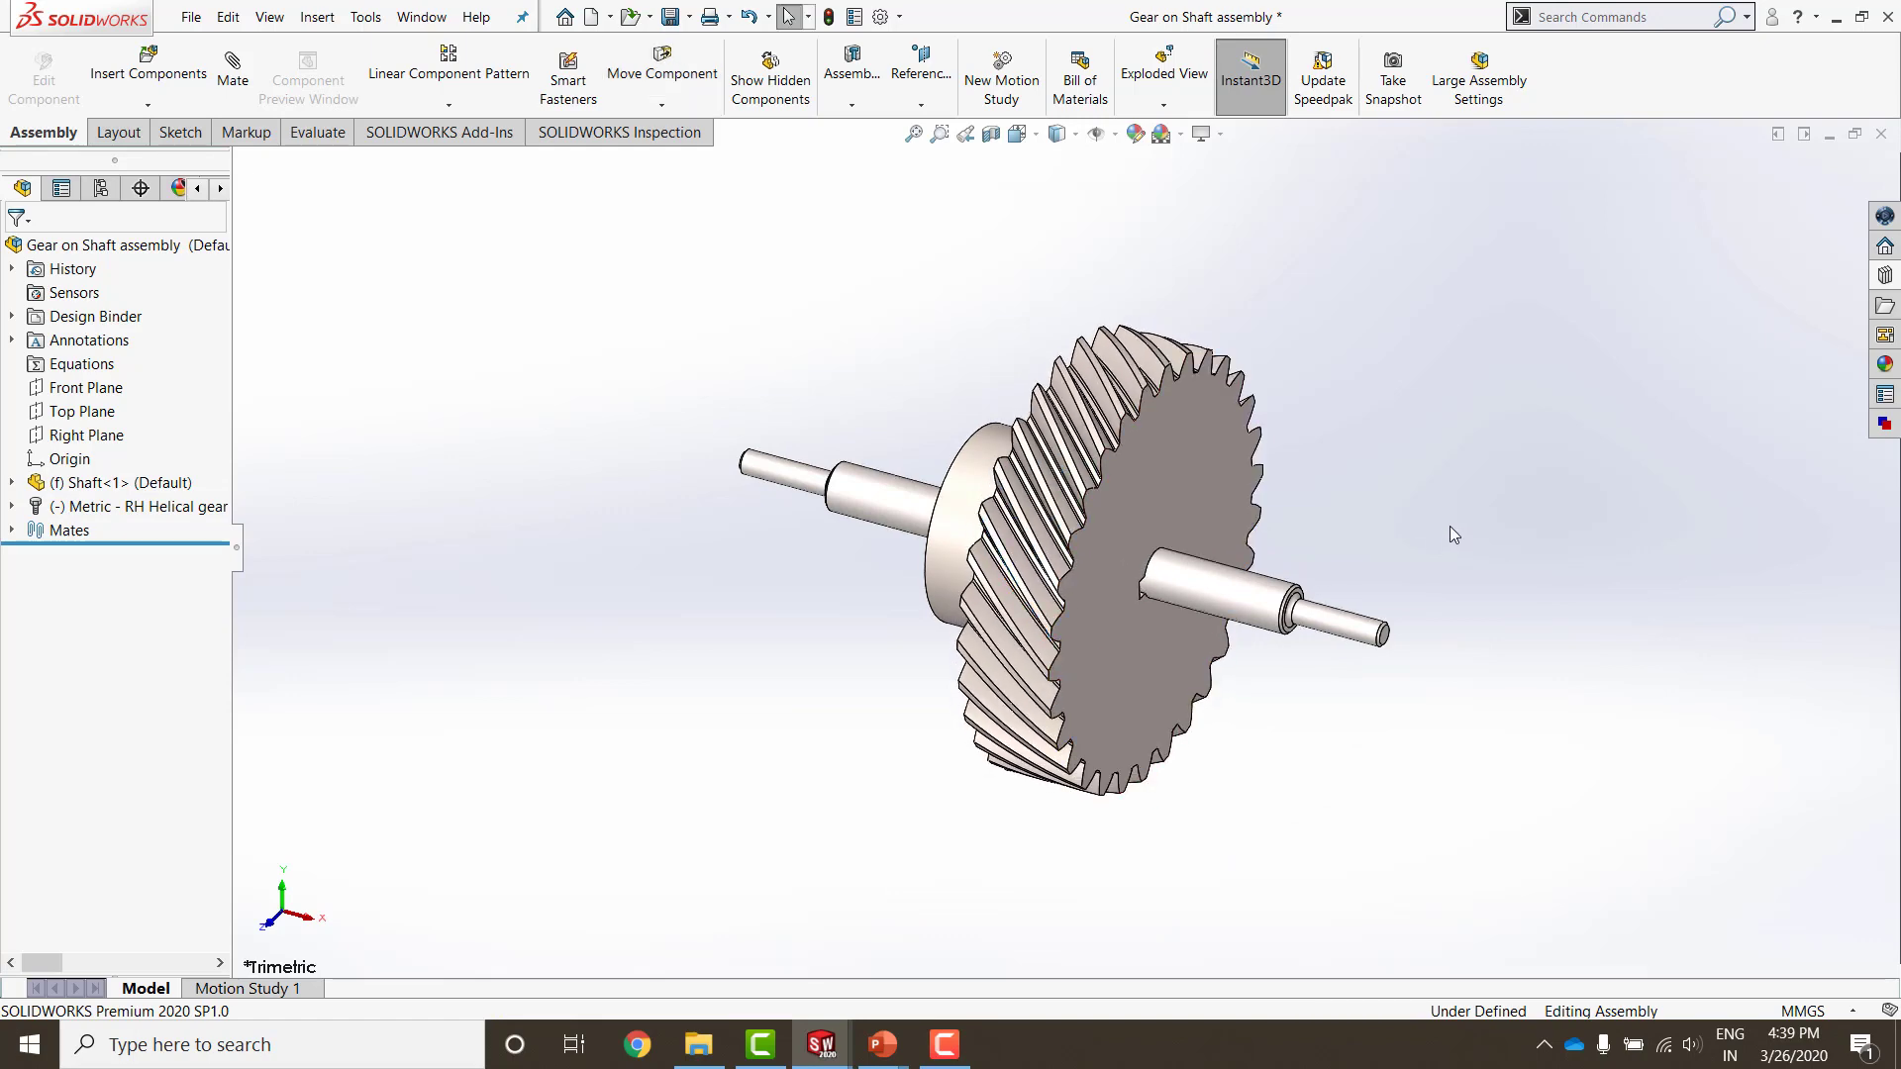